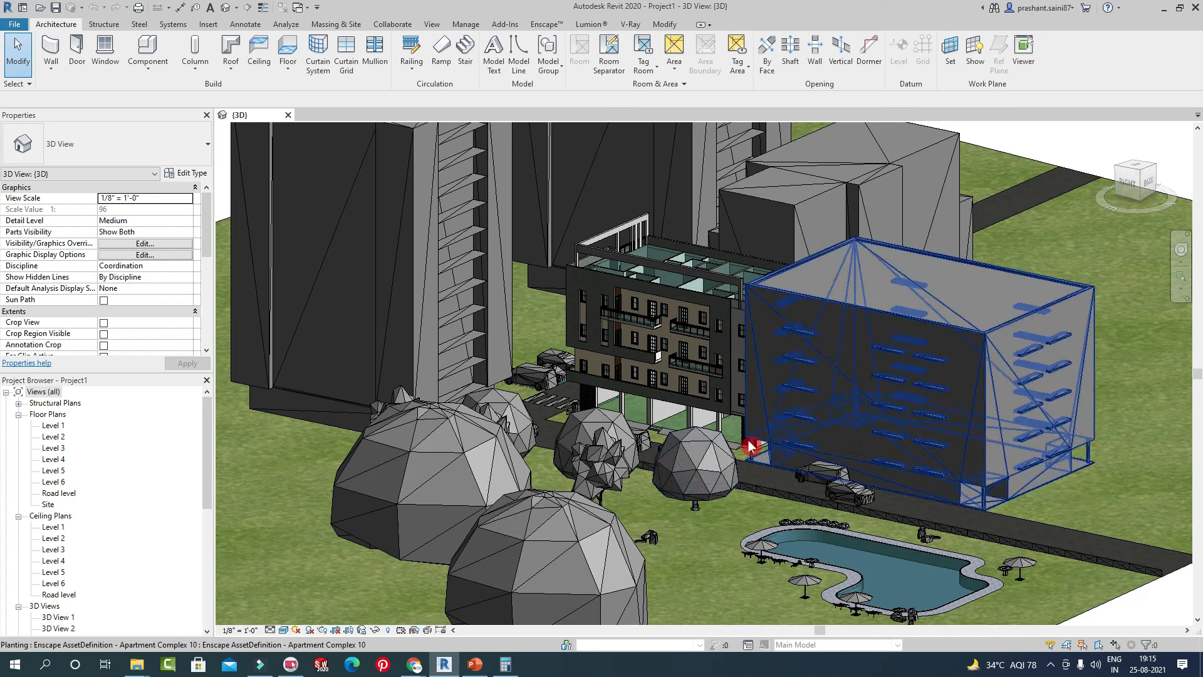
# Switch to the video meeting in Chrome to check on it, and minimize the browser again.
pyautogui.moveTo(406, 666)
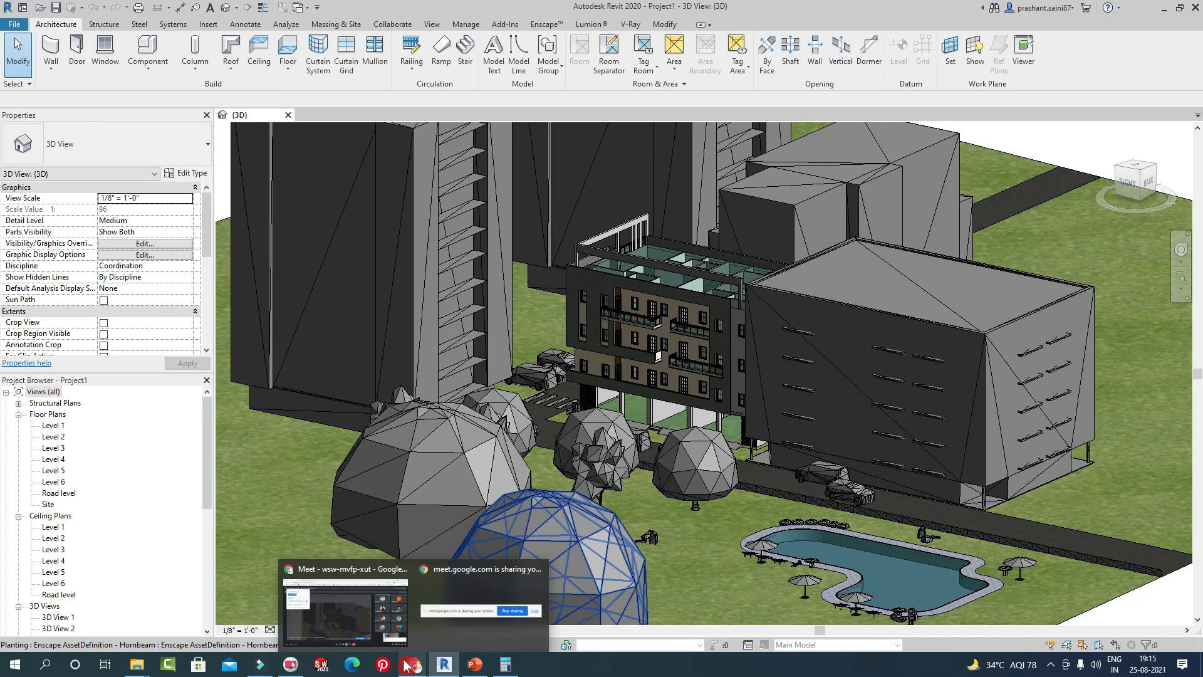
pyautogui.click(376, 627)
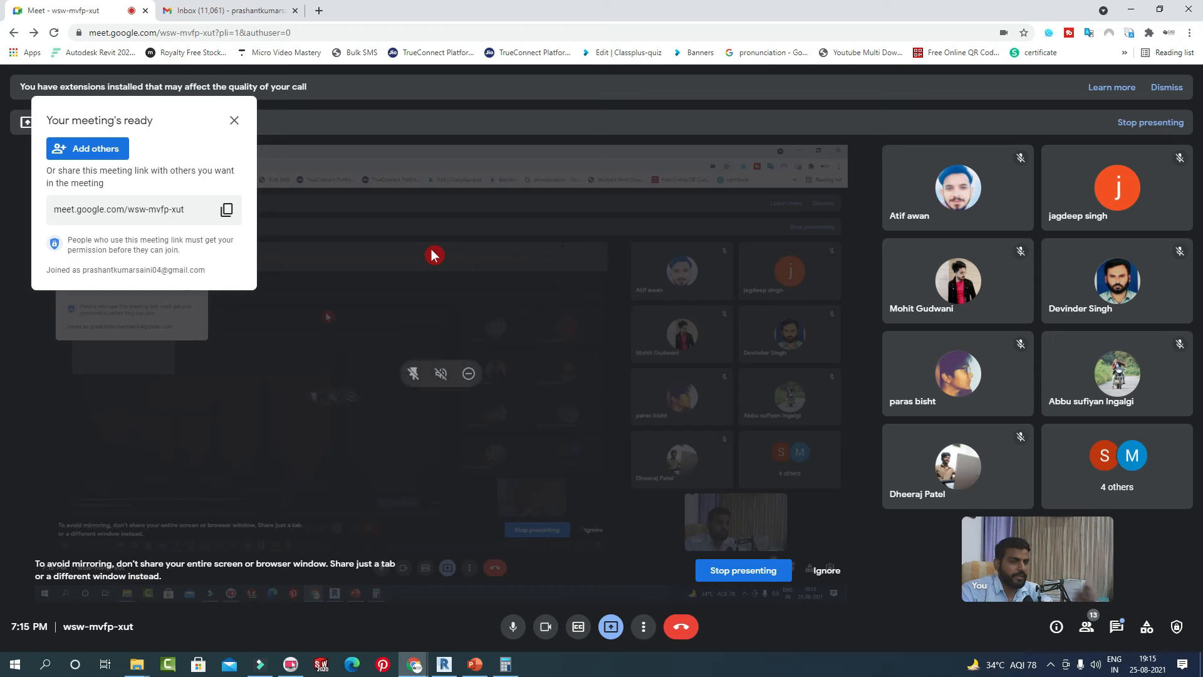
pyautogui.click(1132, 10)
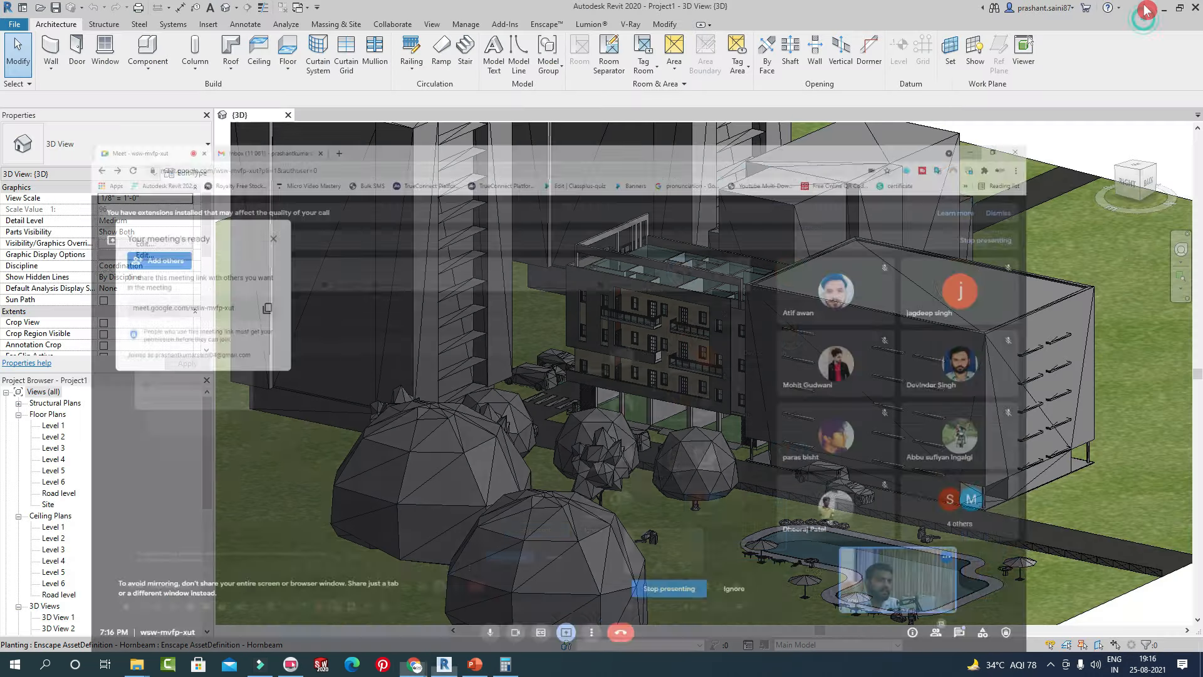
# Minimize Revit and open USB Drive (H:) without scanning it for problems.
pyautogui.click(1161, 12)
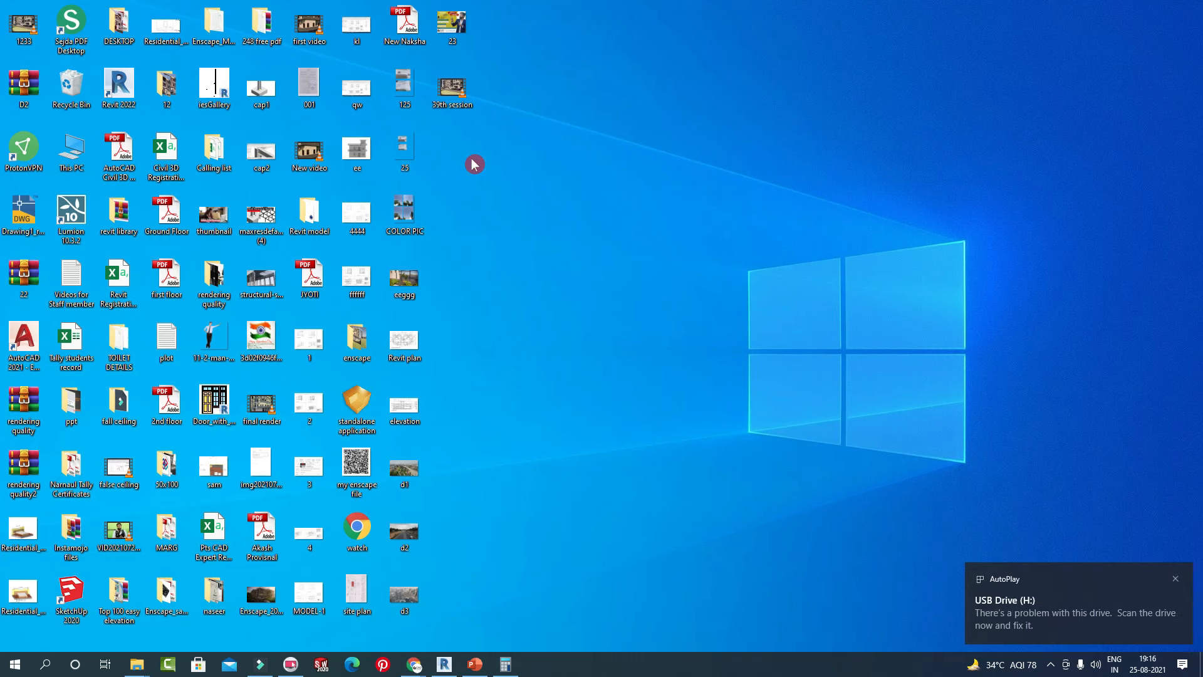
pyautogui.click(1069, 620)
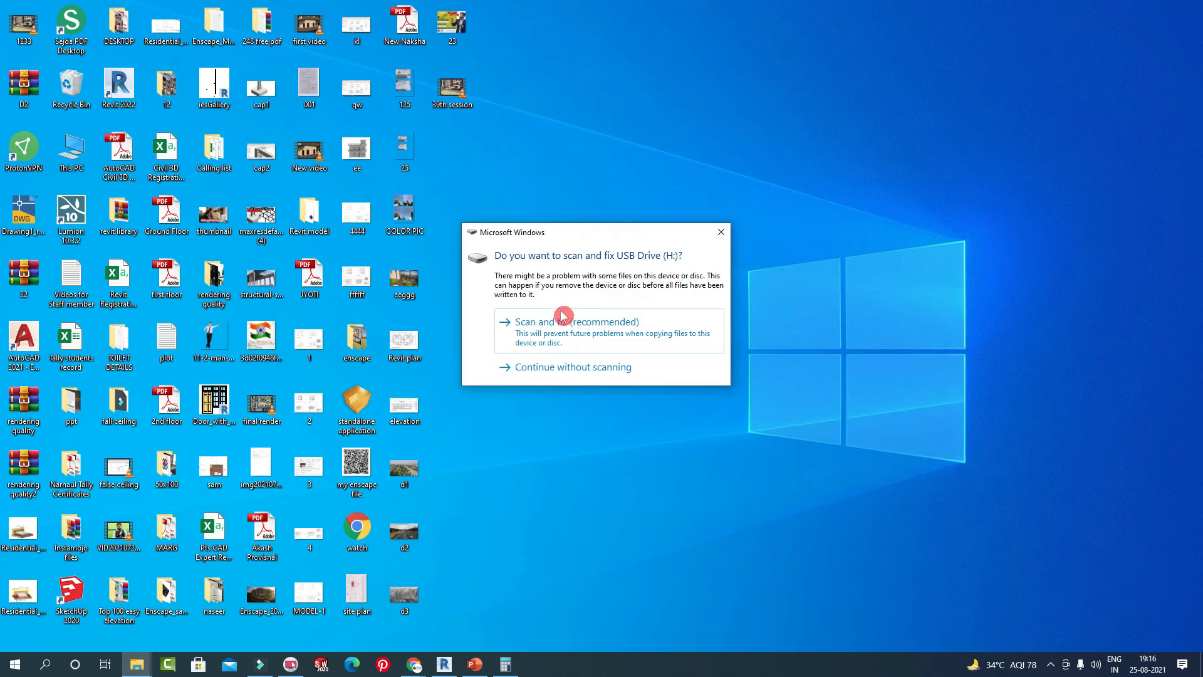
pyautogui.click(607, 368)
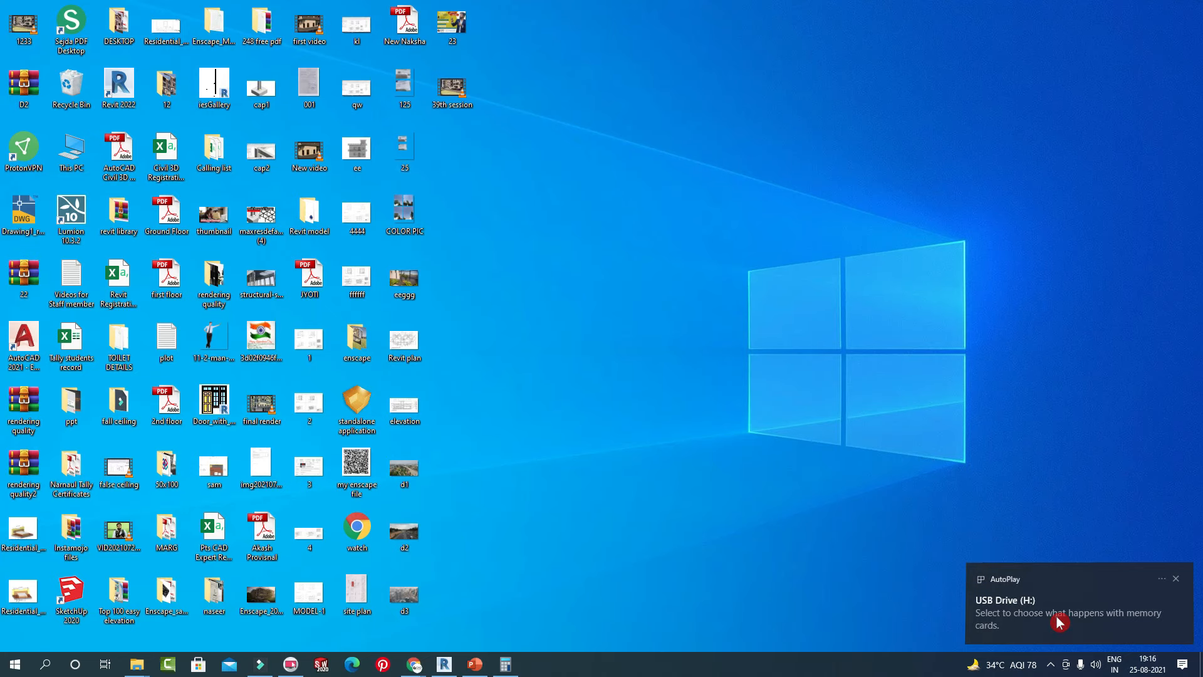
pyautogui.click(987, 620)
pyautogui.click(1032, 231)
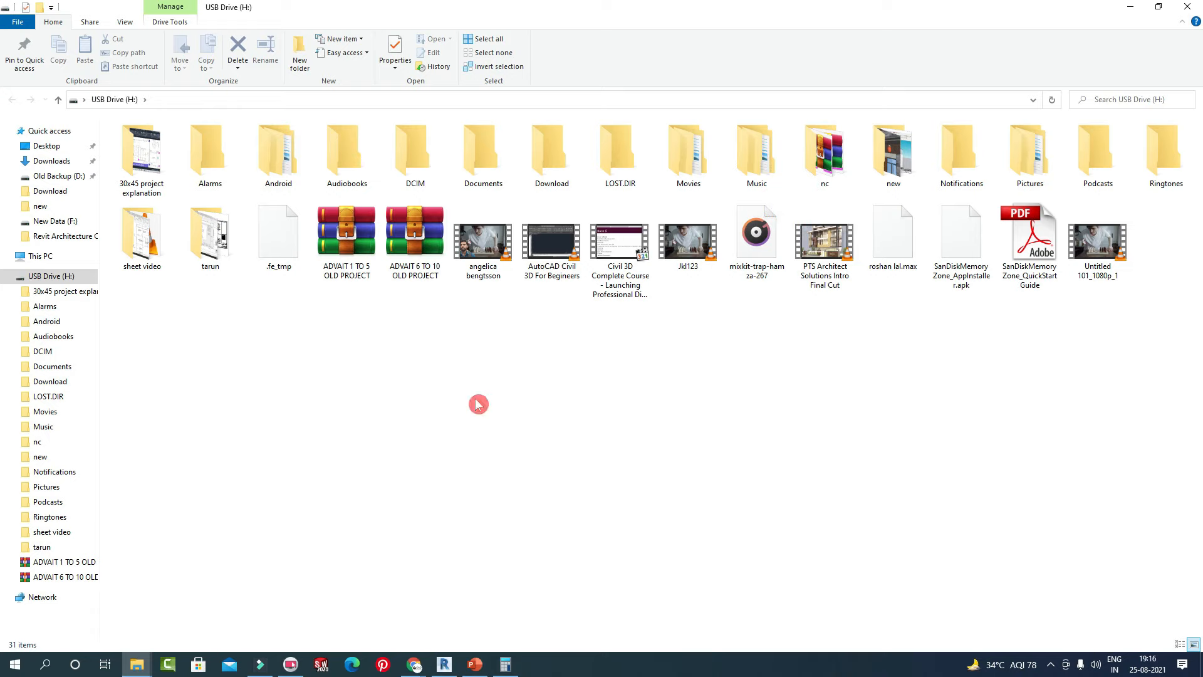
# Launch "Enscape file just double click on it" from the drive's "new" folder and minimize the file window.
pyautogui.doubleClick(891, 152)
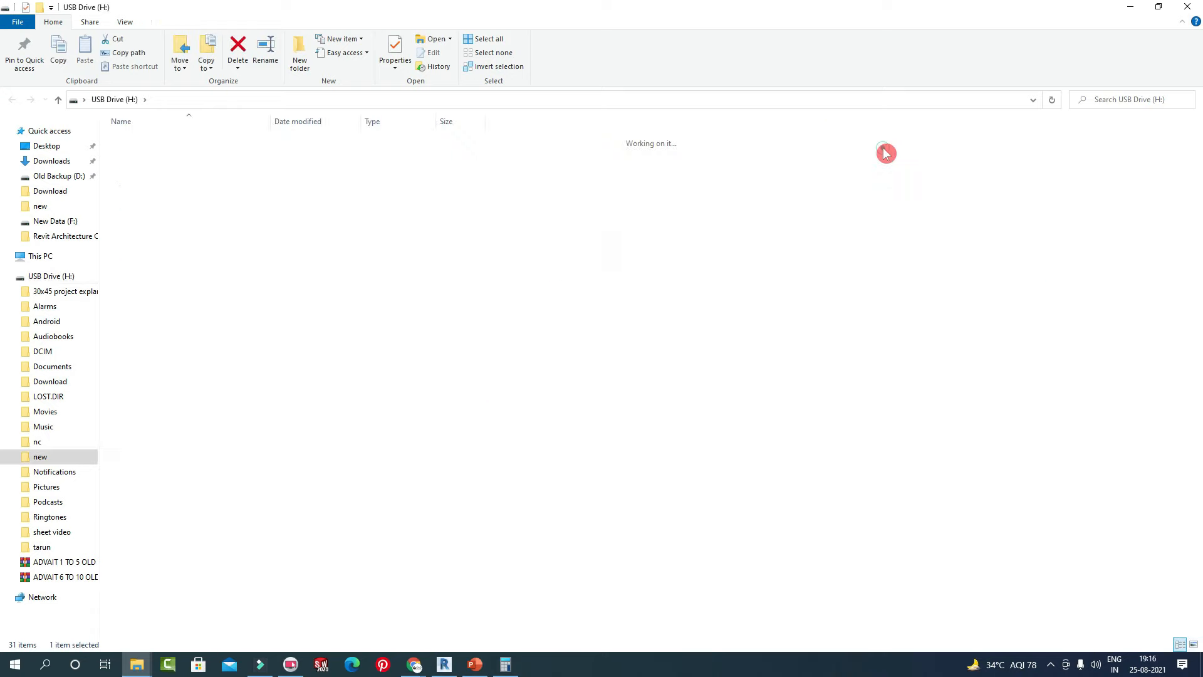
pyautogui.click(205, 214)
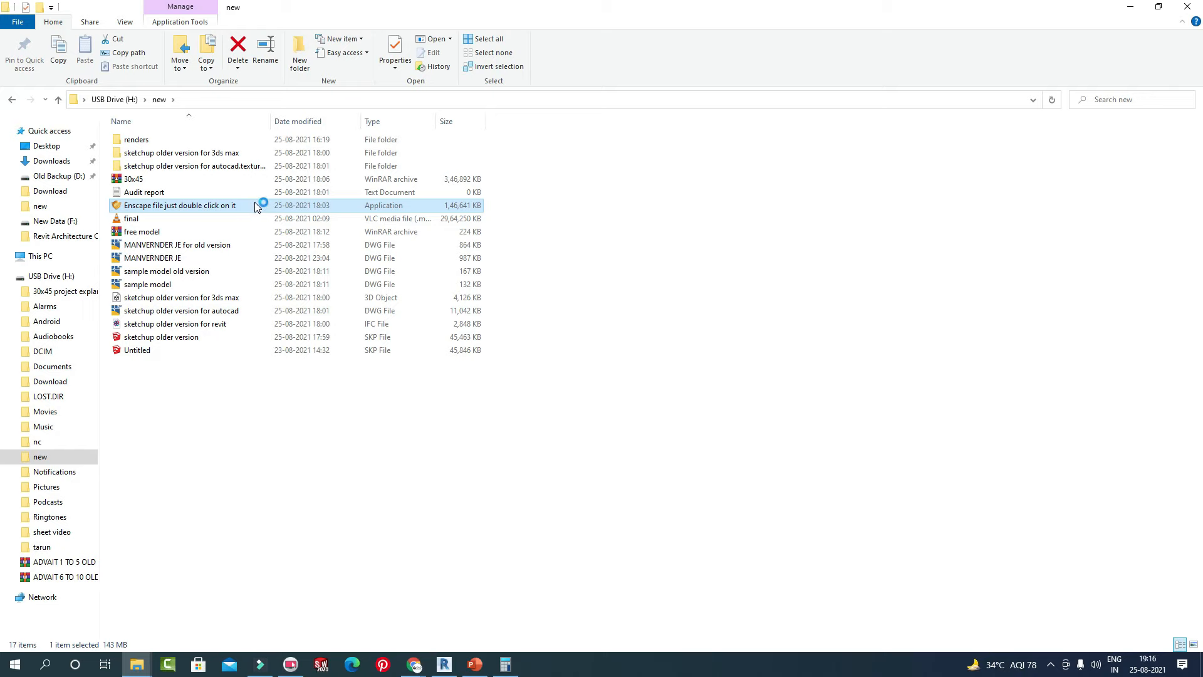
pyautogui.click(1135, 11)
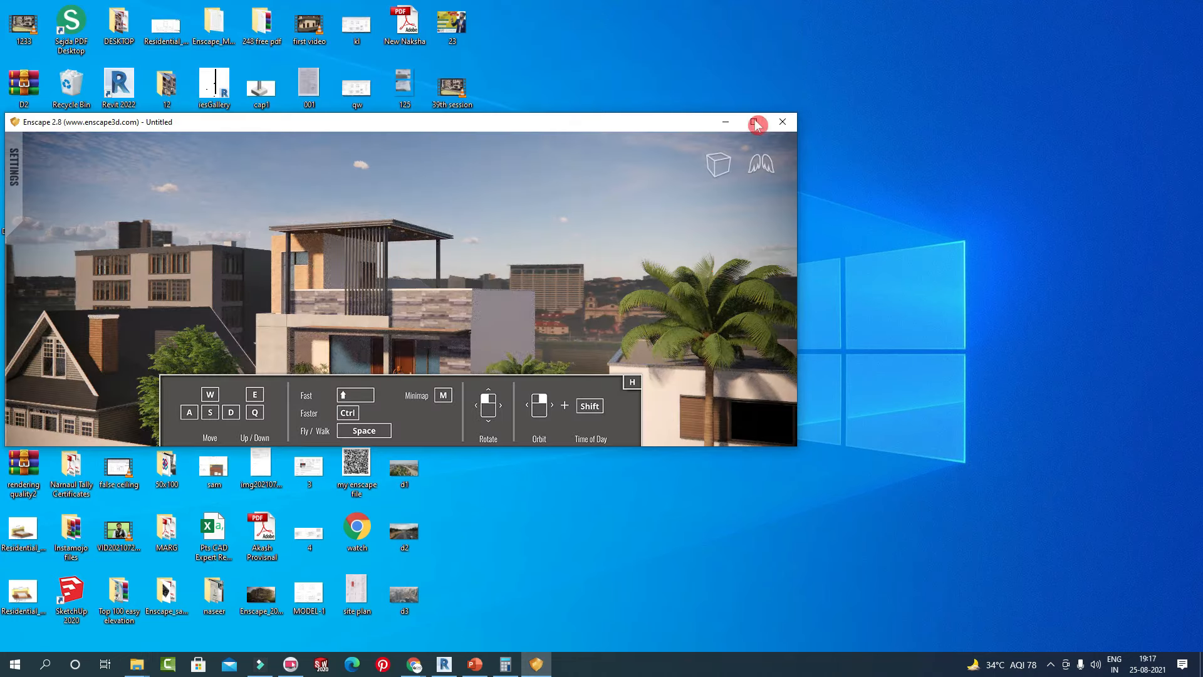
# Maximize the Enscape standalone window, frame the house from the street, and shift the time of day to about 06:15.
pyautogui.click(755, 122)
pyautogui.moveTo(588, 493)
pyautogui.mouseDown()
pyautogui.moveTo(589, 476)
pyautogui.moveTo(589, 486)
pyautogui.mouseUp()
pyautogui.moveTo(589, 487); pyautogui.dragTo(524, 220, button='right')
pyautogui.scroll(-2, 520, 216)
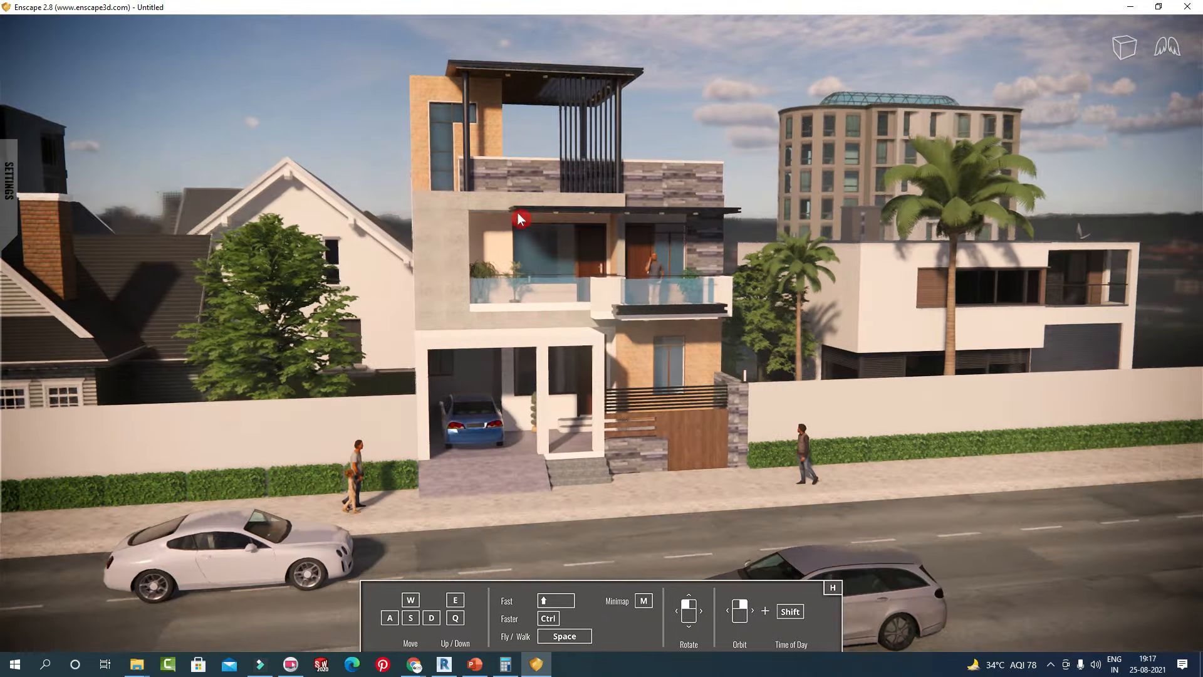
pyautogui.keyDown('shift'); pyautogui.moveTo(697, 311); pyautogui.dragTo(432, 312, button='right'); pyautogui.keyUp('shift')
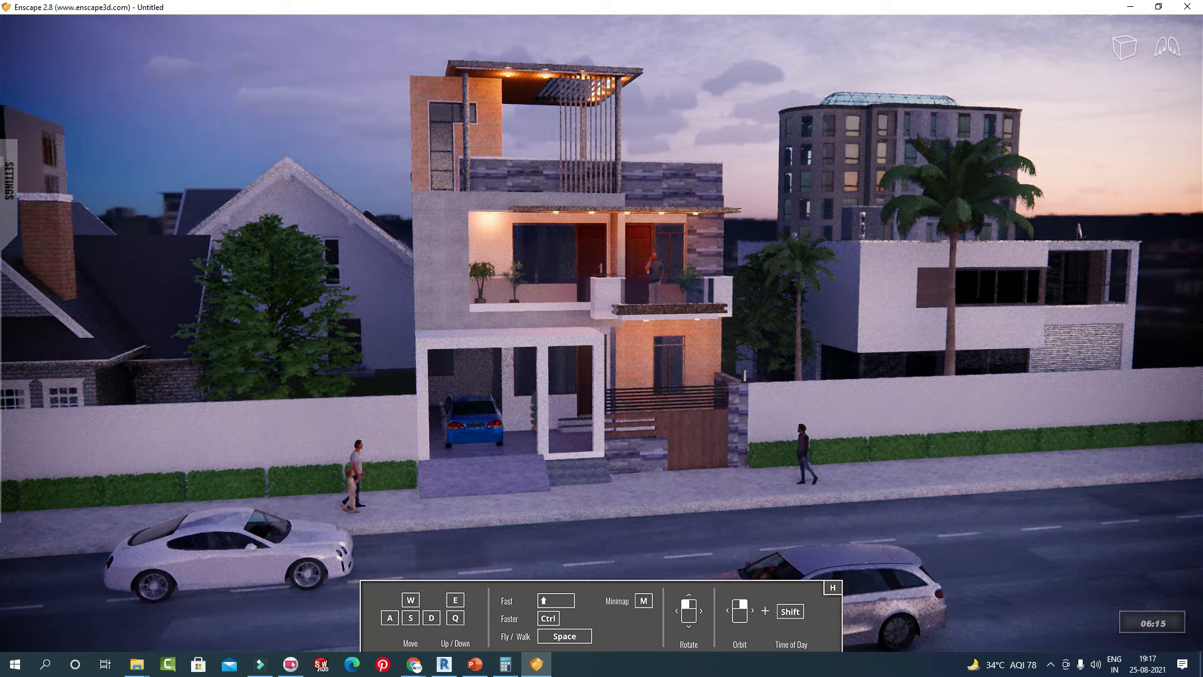
pyautogui.moveTo(771, 366)
pyautogui.mouseDown()
pyautogui.moveTo(746, 322)
pyautogui.moveTo(501, 157)
pyautogui.moveTo(770, 366)
pyautogui.mouseUp()
pyautogui.moveTo(769, 367)
pyautogui.mouseDown(button='right')
pyautogui.moveTo(774, 420)
pyautogui.moveTo(735, 379)
pyautogui.moveTo(583, 344)
pyautogui.moveTo(737, 381)
pyautogui.mouseUp(button='right')
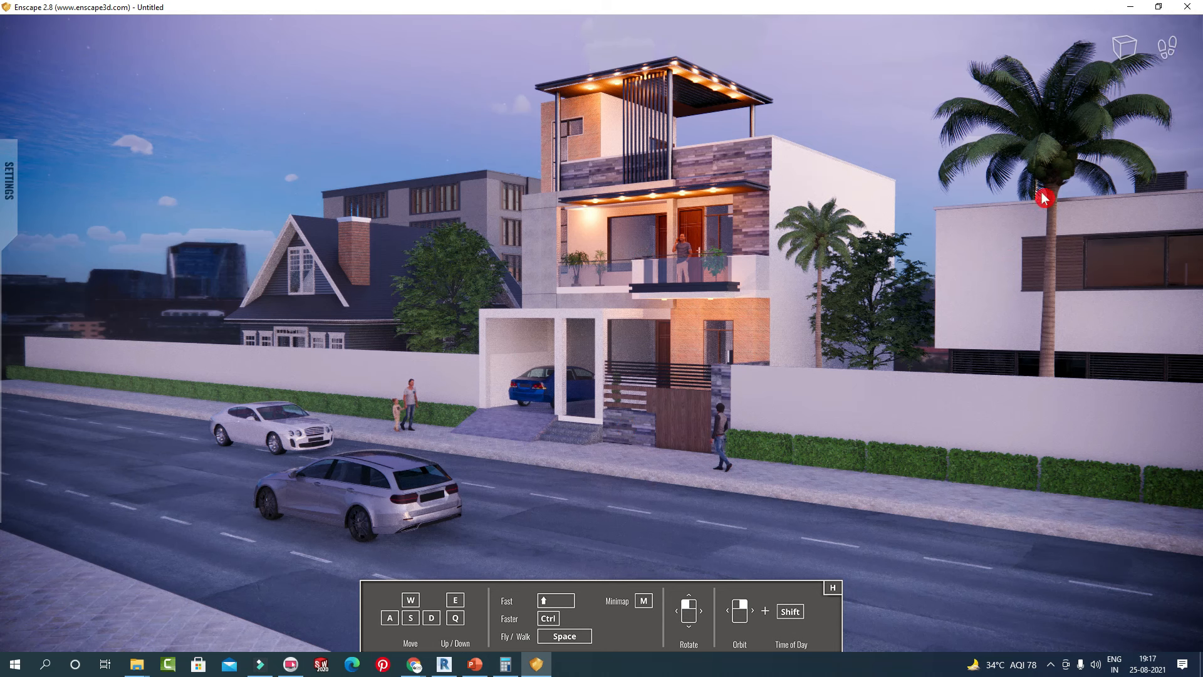
# Fly the camera down and back up in front of the house, moving closer to inspect its lit facade.
pyautogui.press('q')
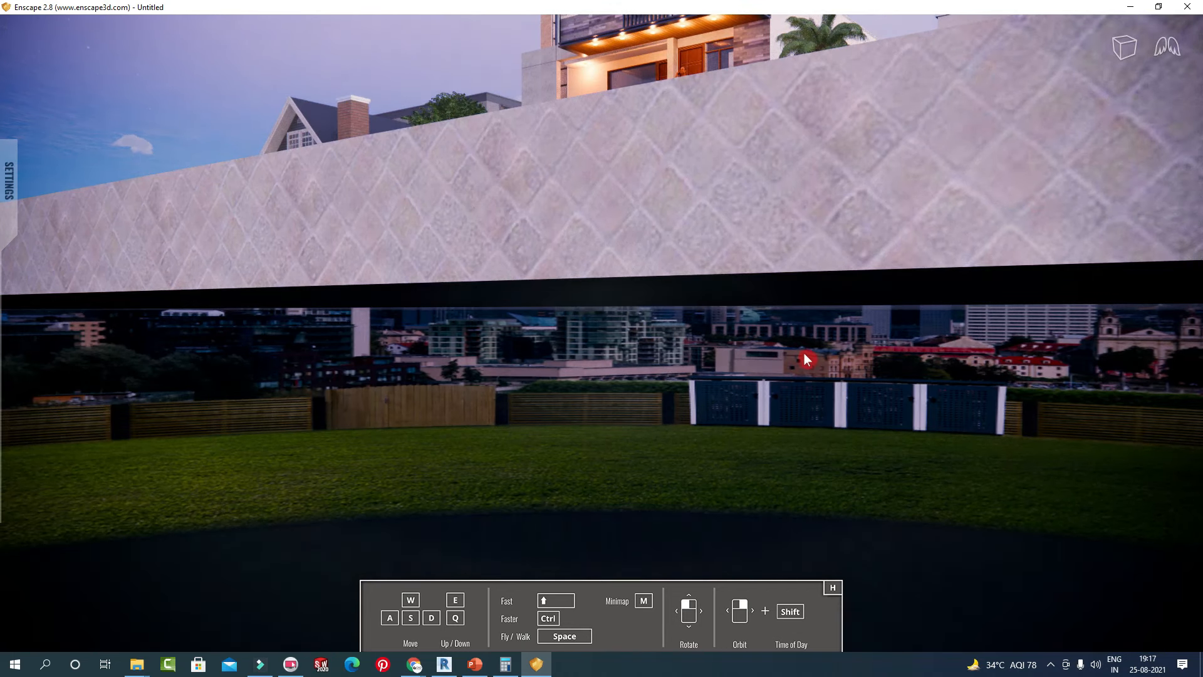
pyautogui.moveTo(834, 191); pyautogui.dragTo(1090, 134)
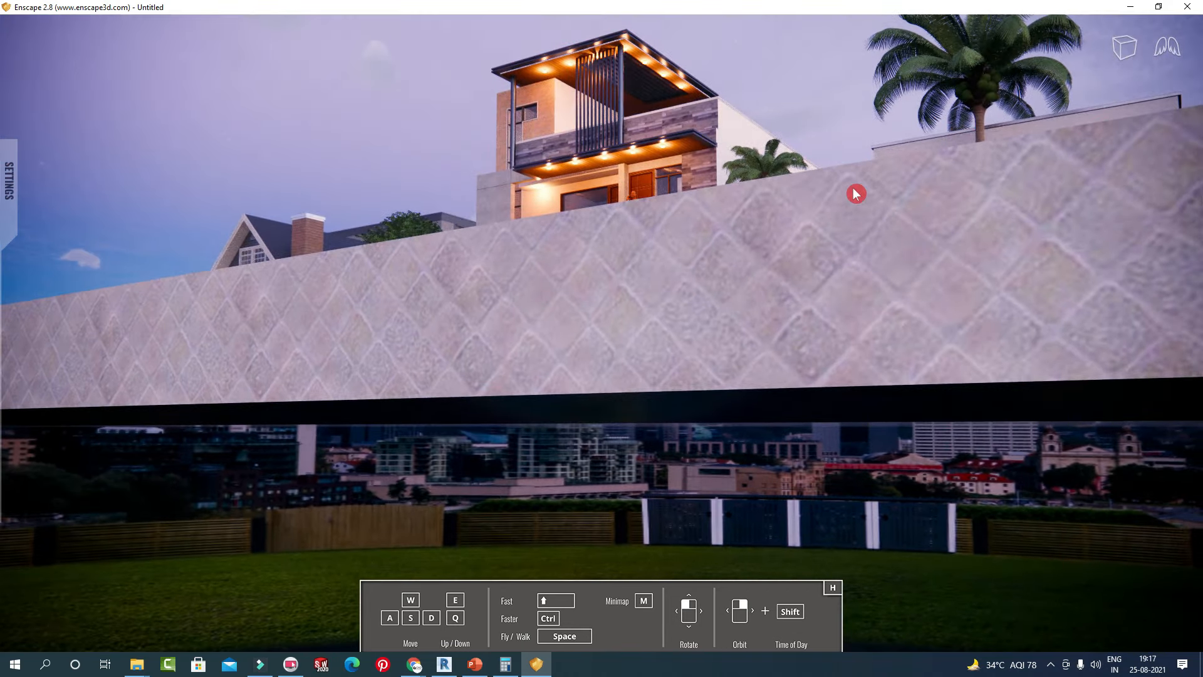
pyautogui.press('e')
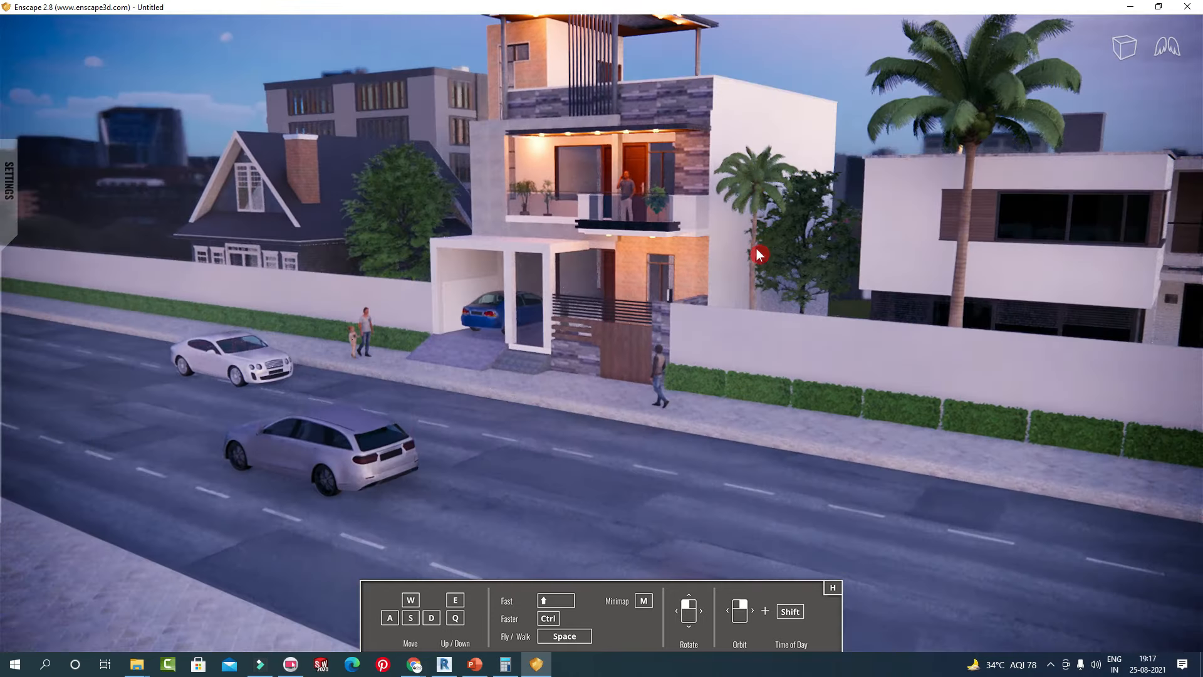
pyautogui.press('w')
pyautogui.press('w')
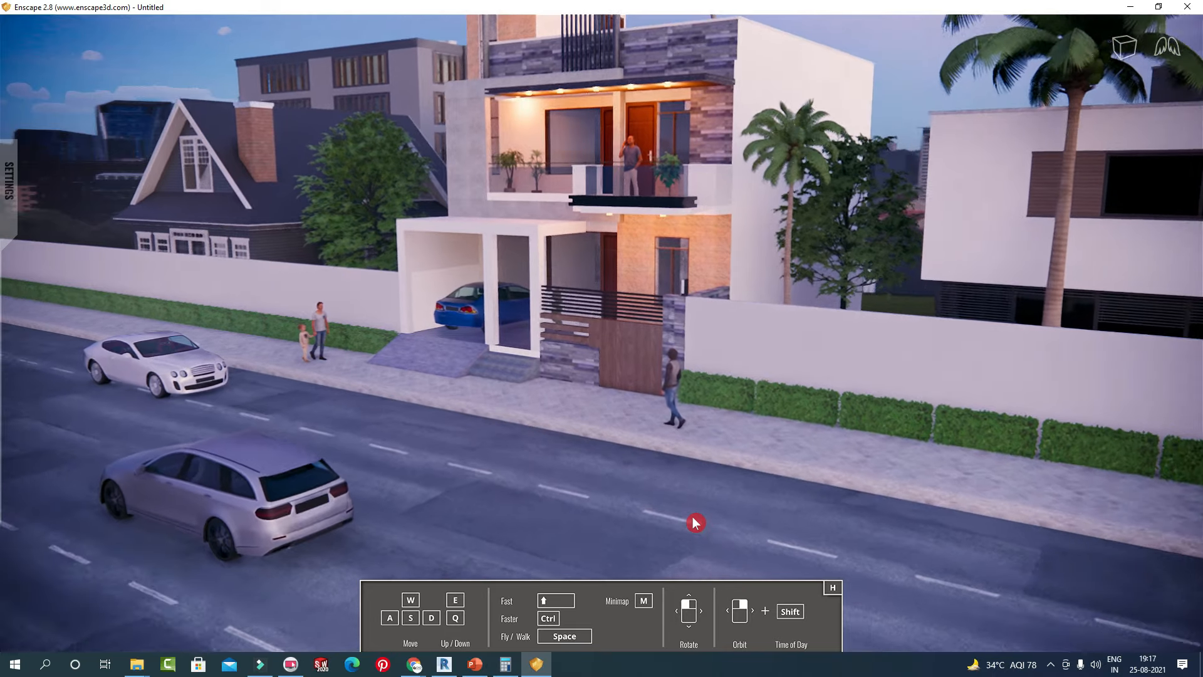
# Switch to walk mode and walk across the road up to the blue car parked in the carport.
pyautogui.press('space')
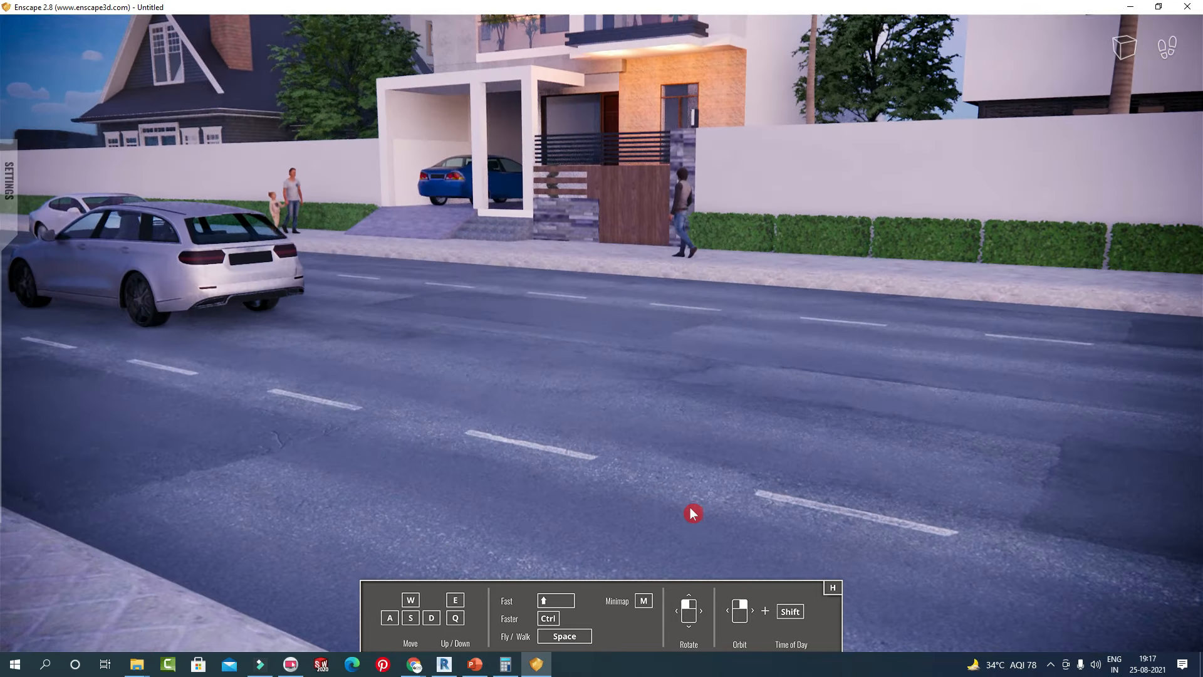
pyautogui.press('w')
pyautogui.moveTo(725, 449); pyautogui.dragTo(720, 408)
pyautogui.press('w')
pyautogui.press('w')
pyautogui.press('w')
pyautogui.press('w')
pyautogui.press('w')
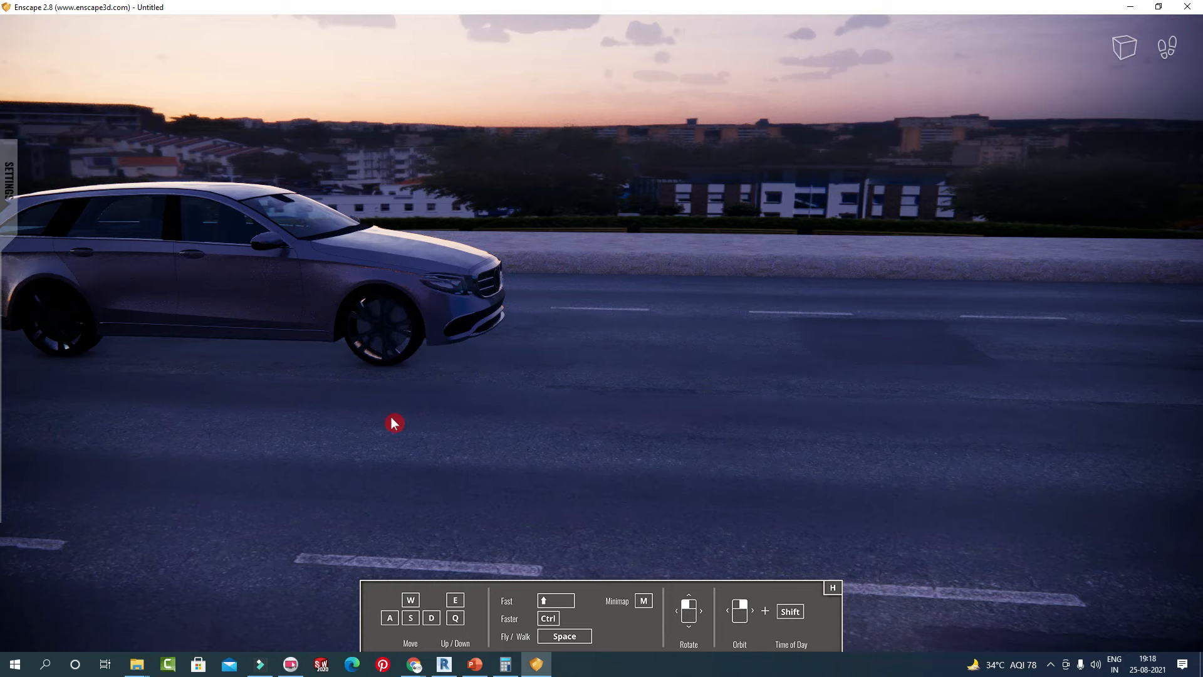
pyautogui.moveTo(1185, 476); pyautogui.dragTo(402, 261)
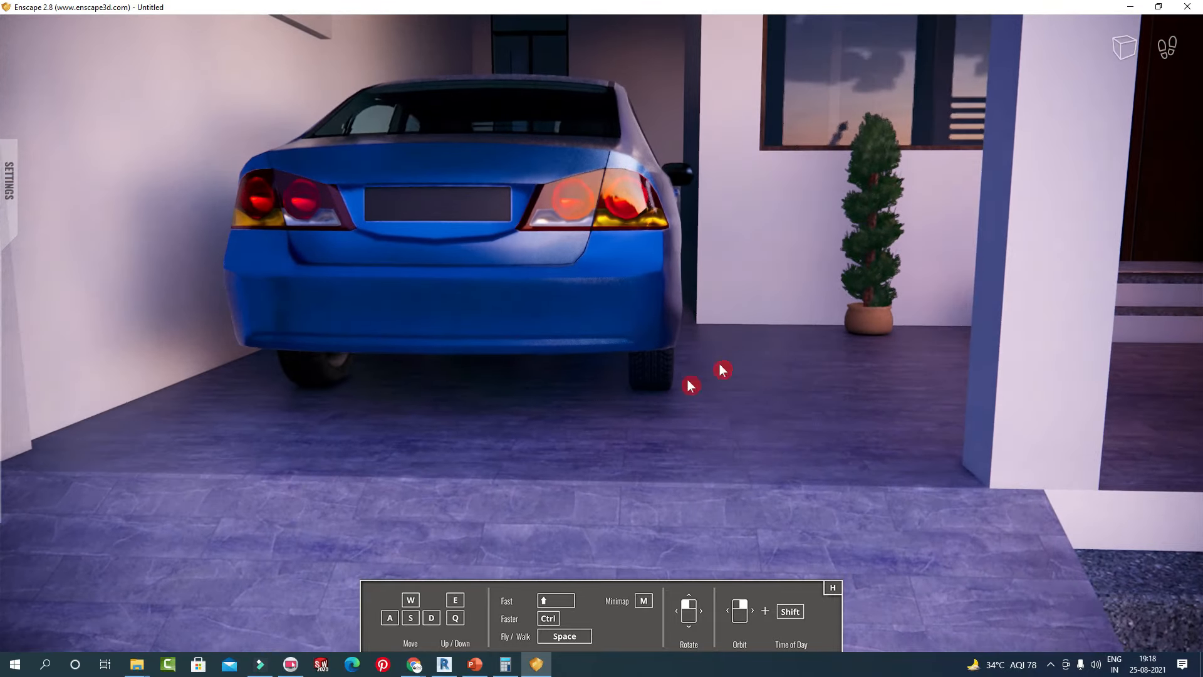
# Close the Enscape standalone viewer and switch back to the Revit project.
pyautogui.click(1189, 8)
pyautogui.rightClick(537, 198)
pyautogui.click(606, 258)
pyautogui.click(446, 663)
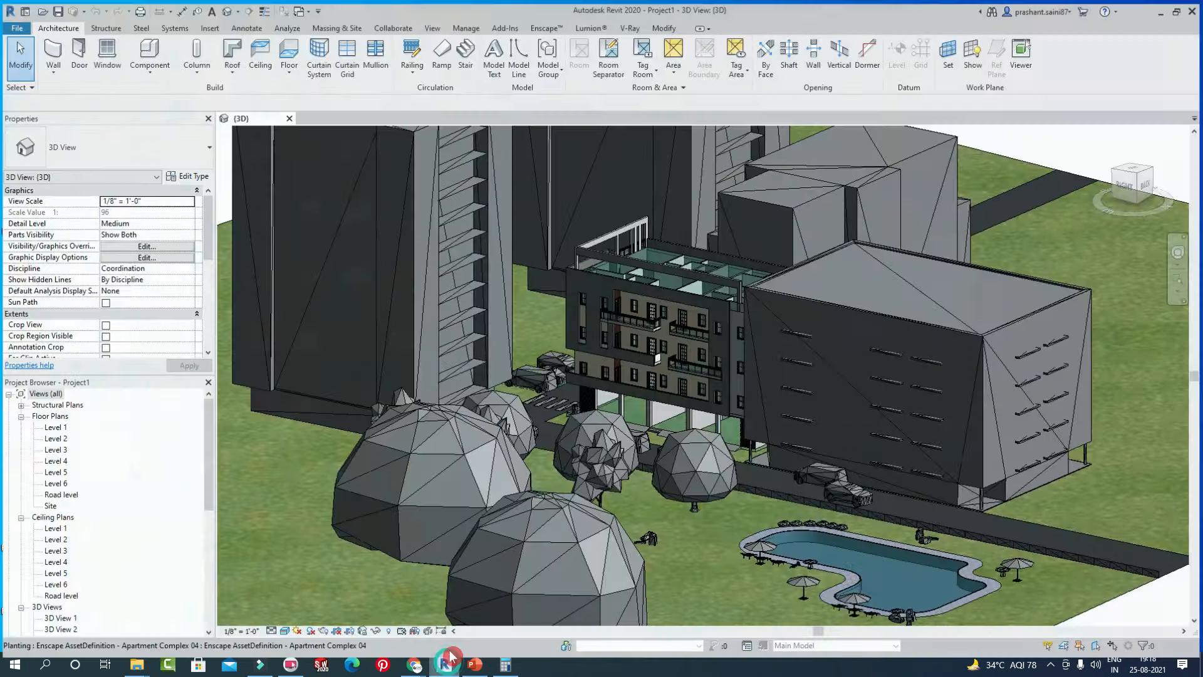
# Clear the stray tree selection and start Enscape for the project's {3D} view.
pyautogui.moveTo(708, 389); pyautogui.dragTo(681, 299, button='middle')
pyautogui.moveTo(682, 372); pyautogui.dragTo(674, 527, button='middle')
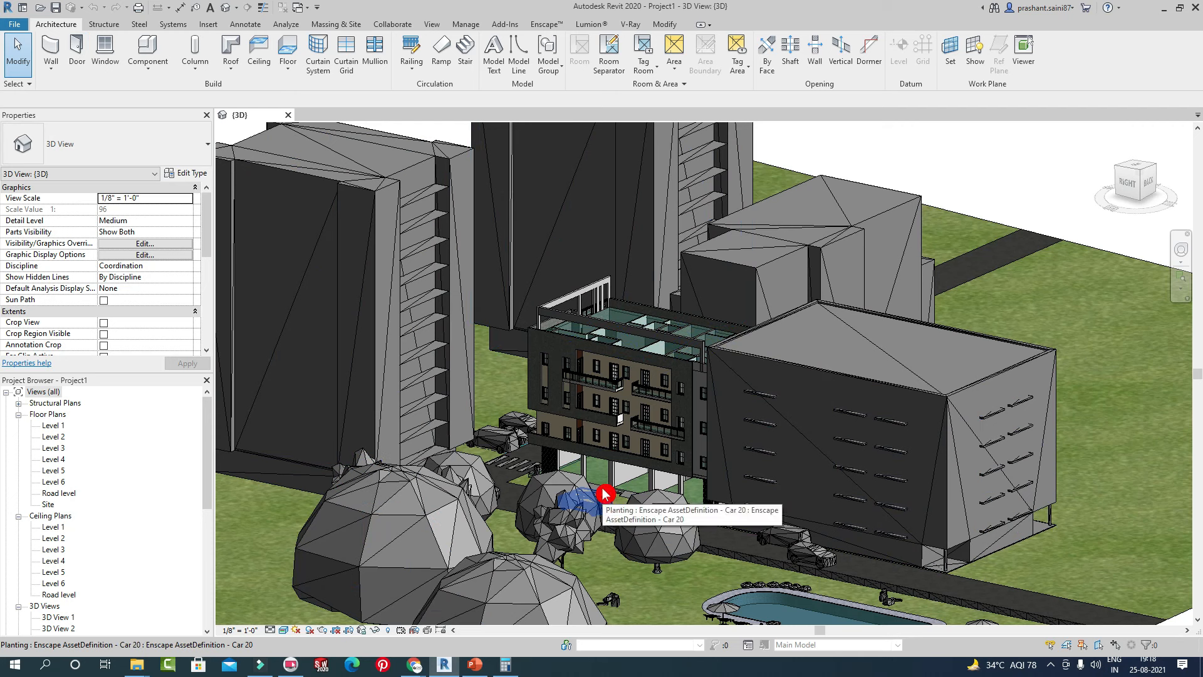
pyautogui.moveTo(681, 505); pyautogui.dragTo(629, 424)
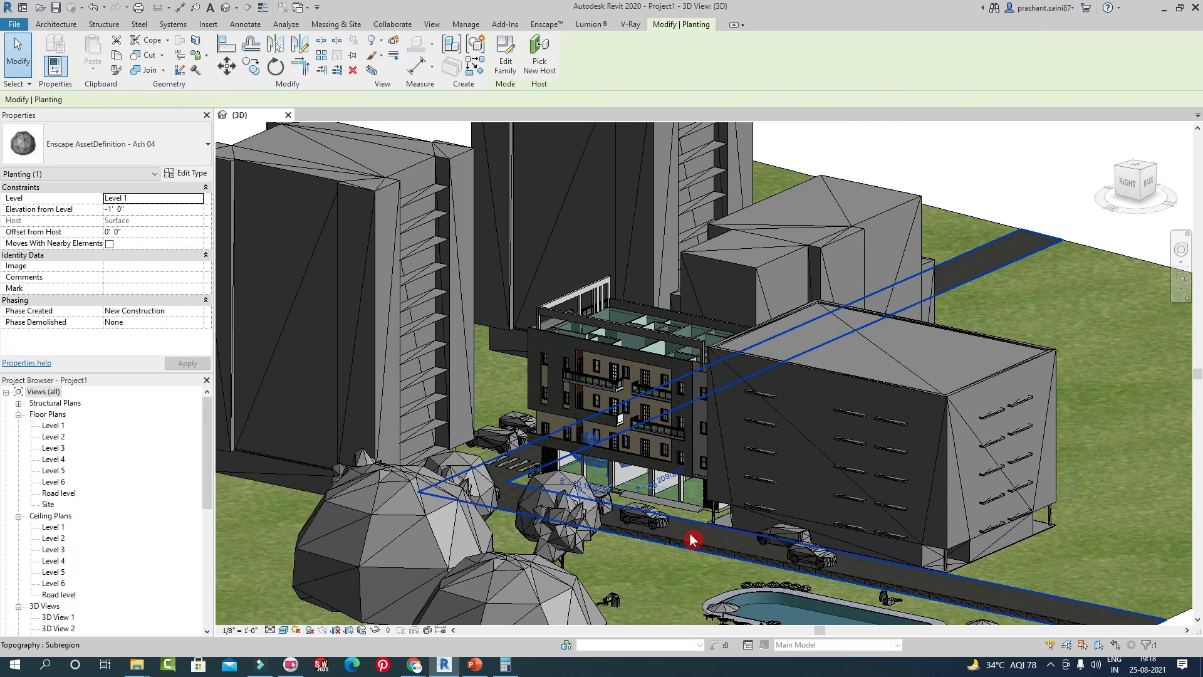
pyautogui.press('Escape')
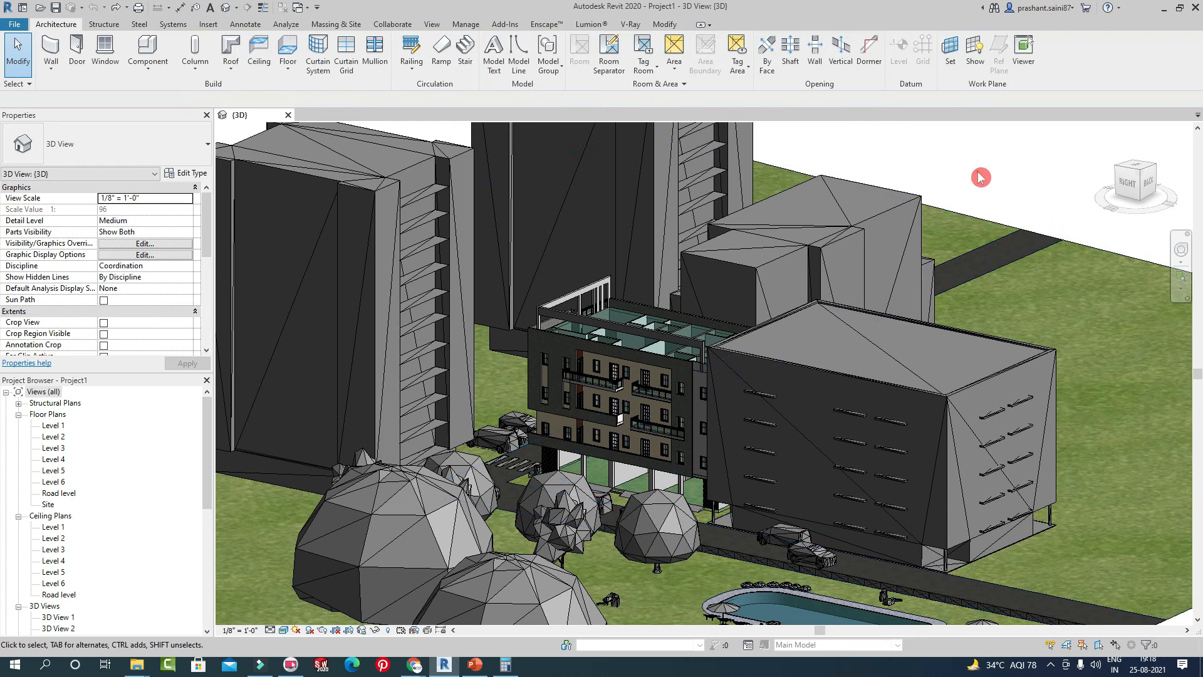
pyautogui.click(546, 23)
pyautogui.click(17, 56)
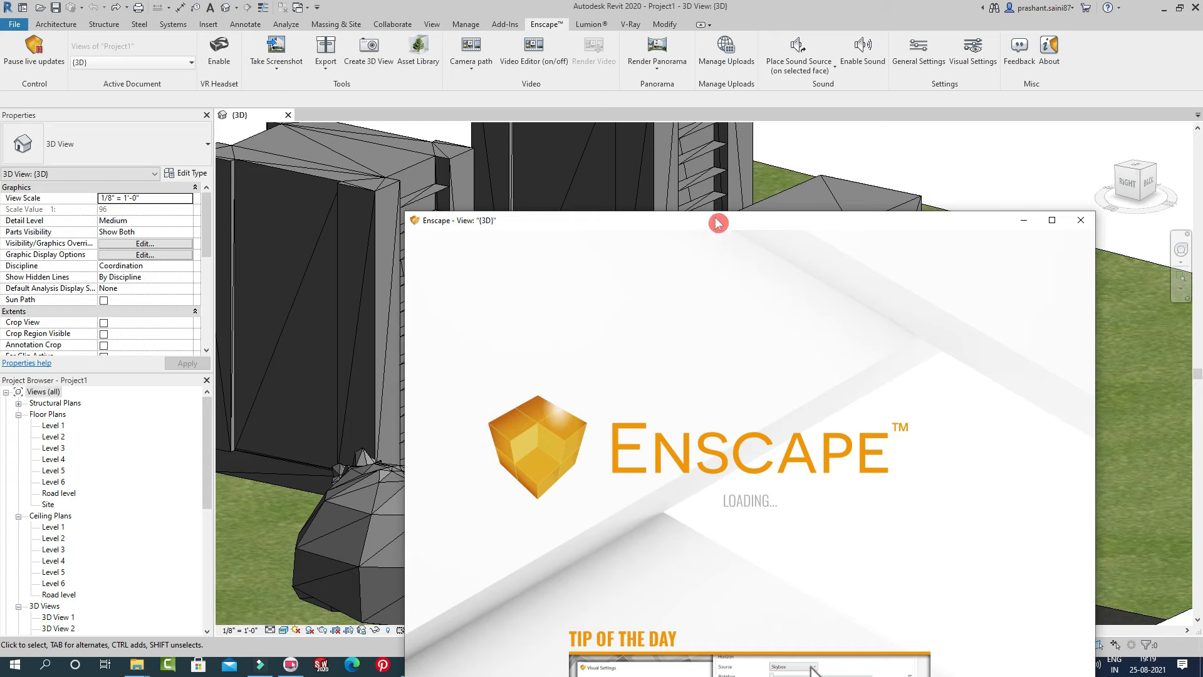
# Admit the waiting participant to the video meeting in Chrome and minimize the browser.
pyautogui.click(414, 664)
pyautogui.click(341, 609)
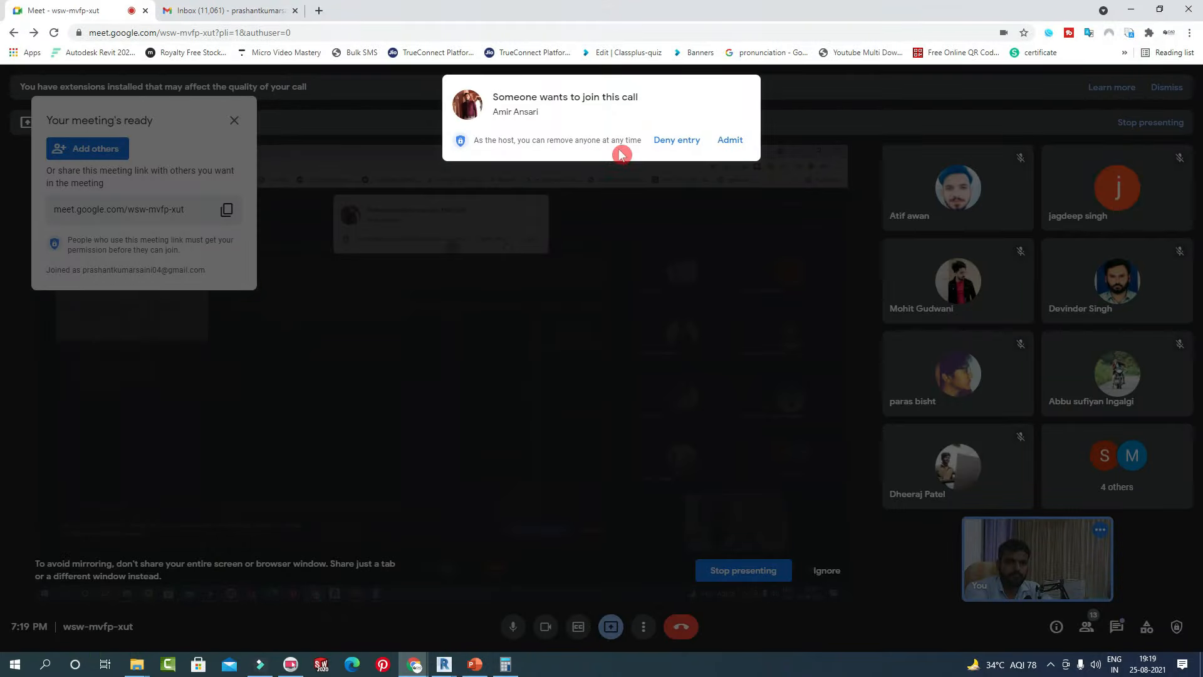
pyautogui.click(728, 140)
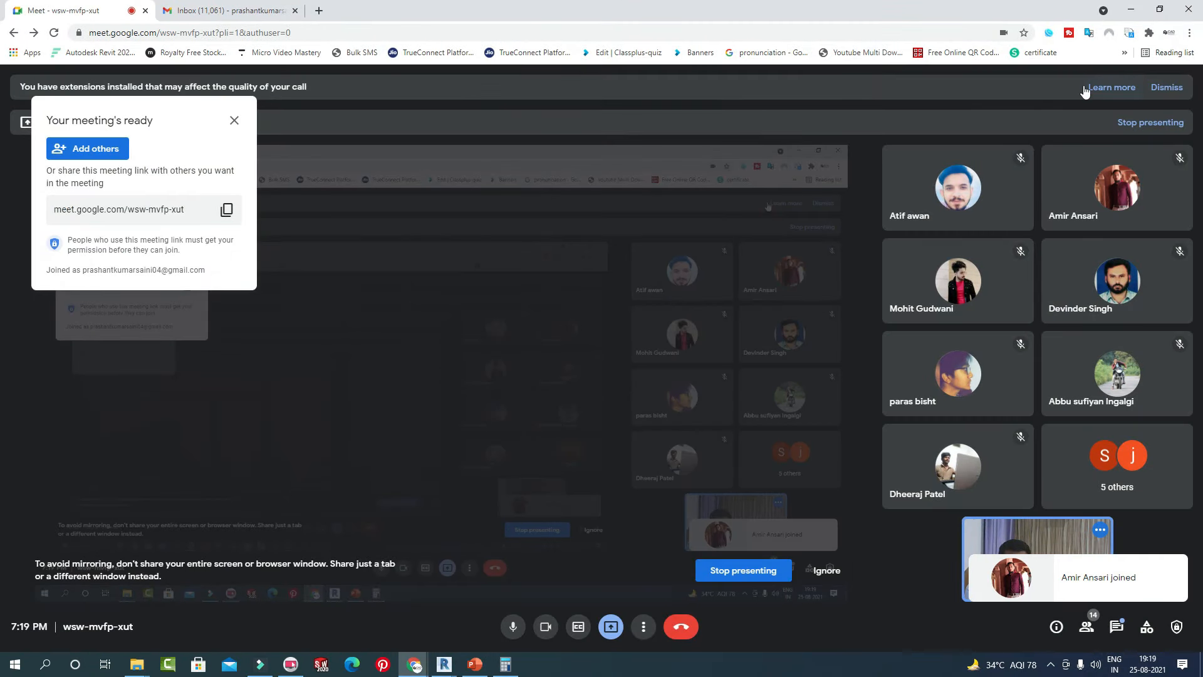
pyautogui.click(1131, 10)
# Reposition the Enscape render window and set the active Enscape view to 3D View 1.
pyautogui.moveTo(640, 73); pyautogui.dragTo(507, 46)
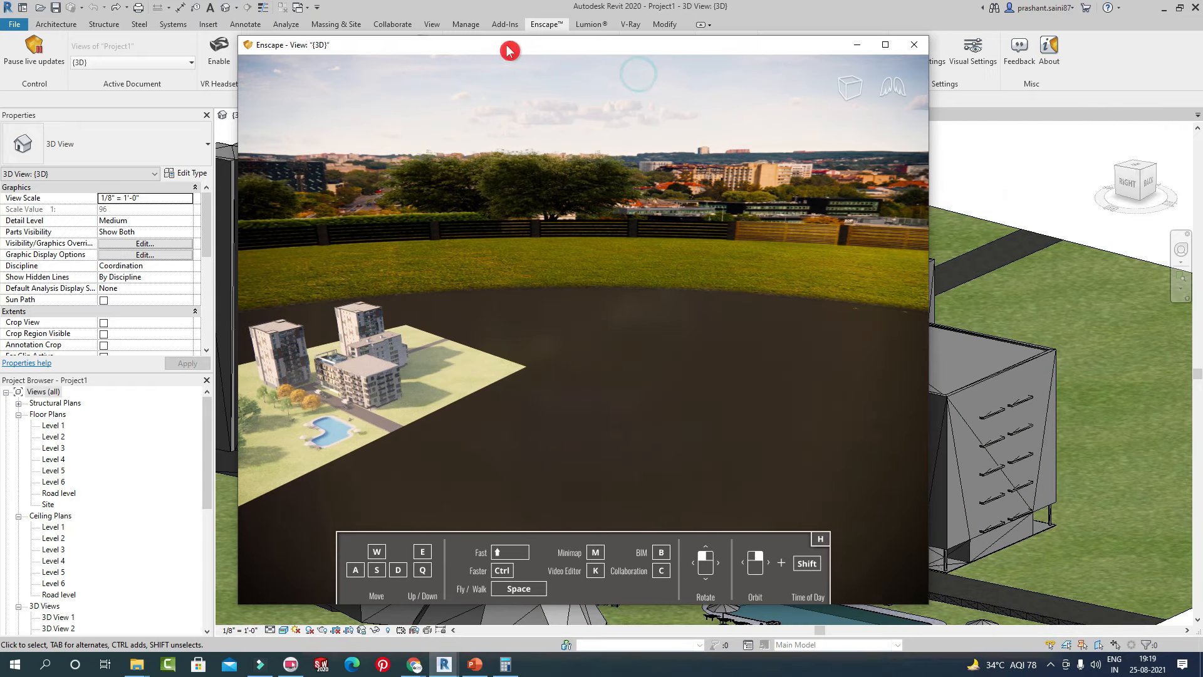
pyautogui.moveTo(349, 430); pyautogui.dragTo(303, 364)
pyautogui.click(140, 61)
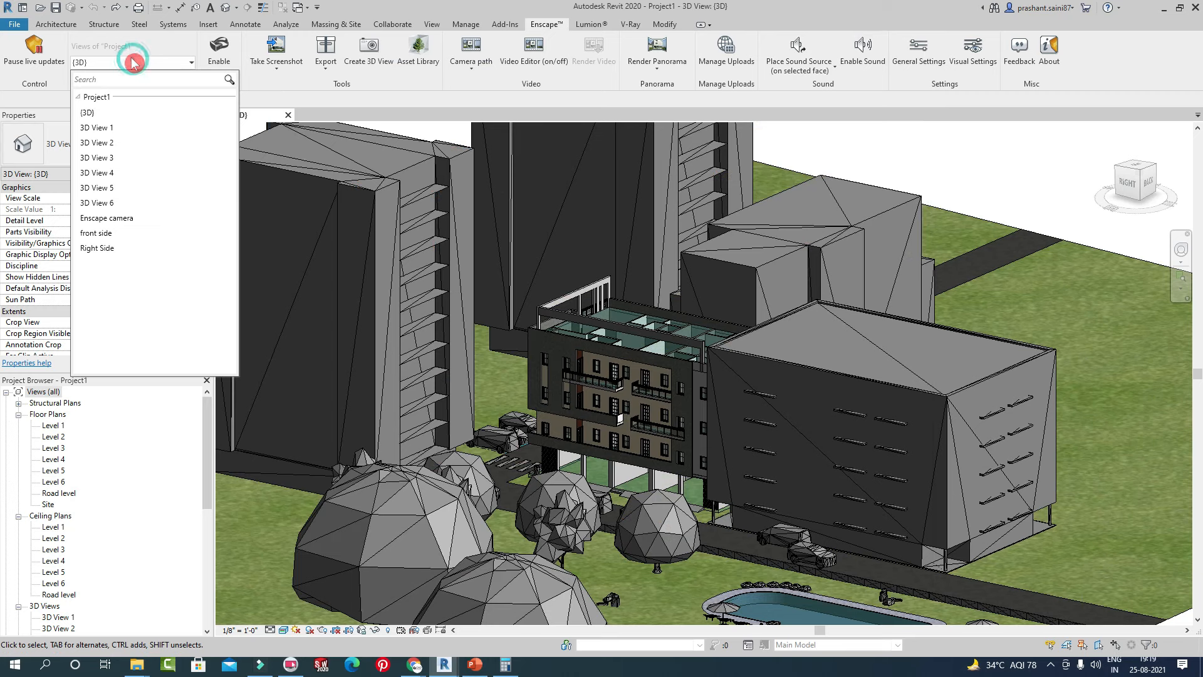
pyautogui.click(112, 132)
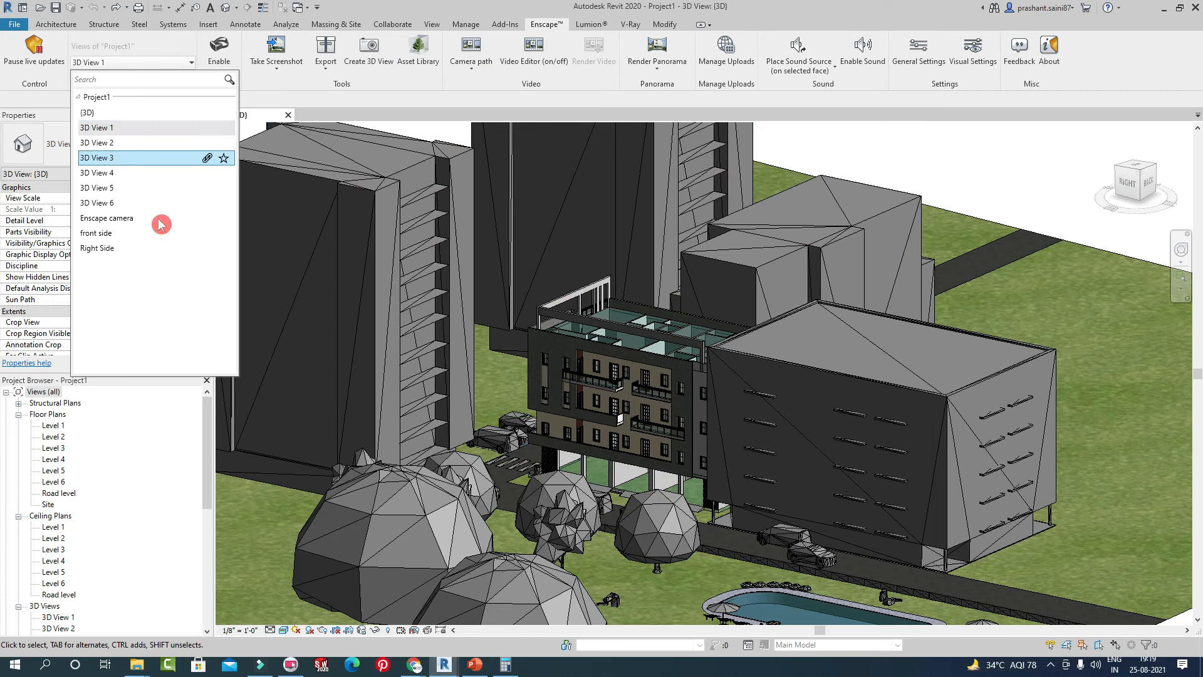
# Arrange the Revit and Enscape windows side by side and set the active Enscape view to 3D View 2.
pyautogui.moveTo(507, 666)
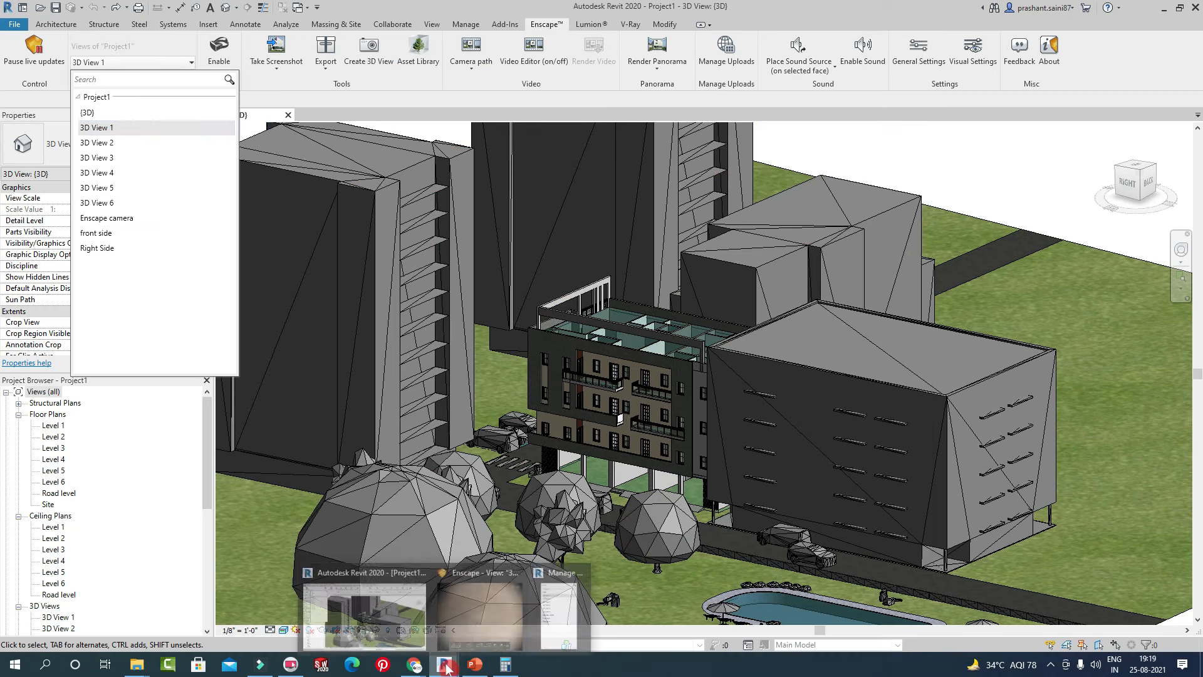
pyautogui.click(495, 583)
pyautogui.moveTo(747, 41); pyautogui.dragTo(1070, 73)
pyautogui.moveTo(904, 6); pyautogui.dragTo(455, 50)
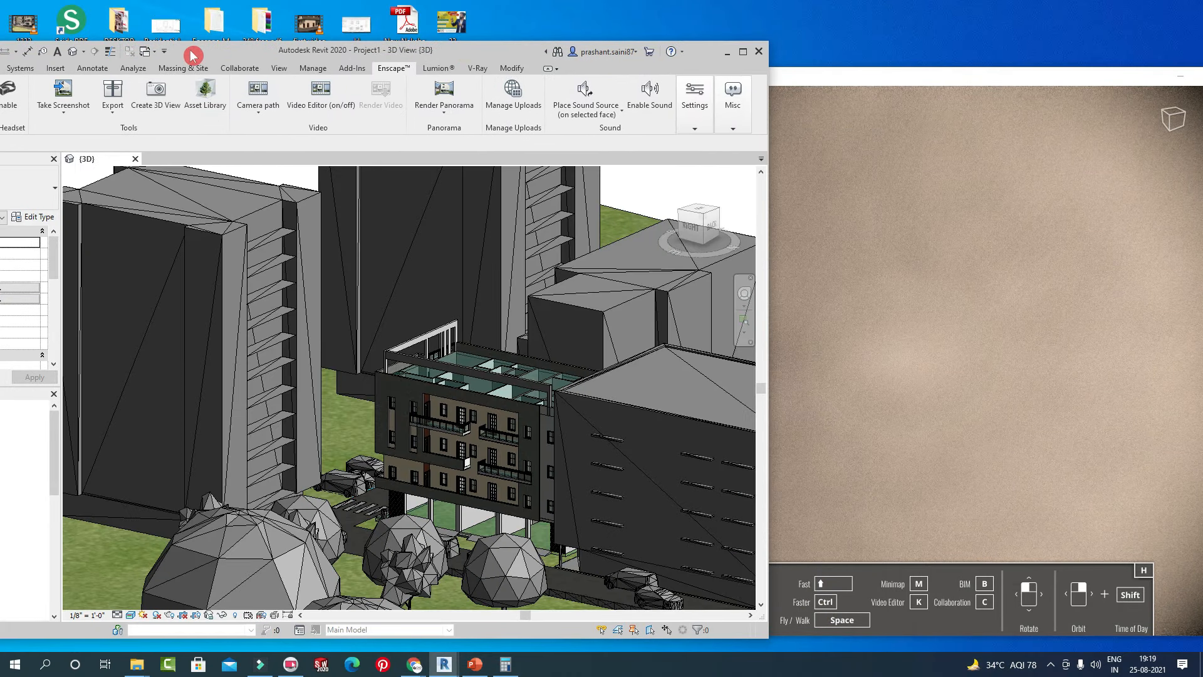
pyautogui.moveTo(202, 54); pyautogui.dragTo(284, 52)
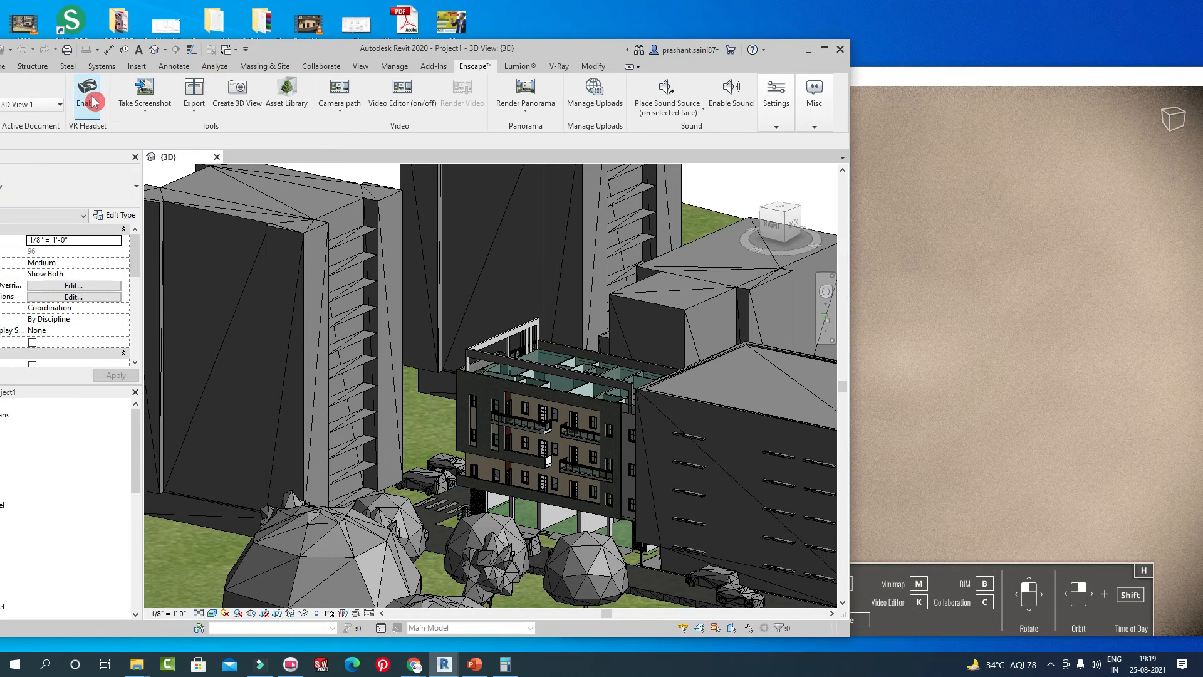
pyautogui.click(53, 104)
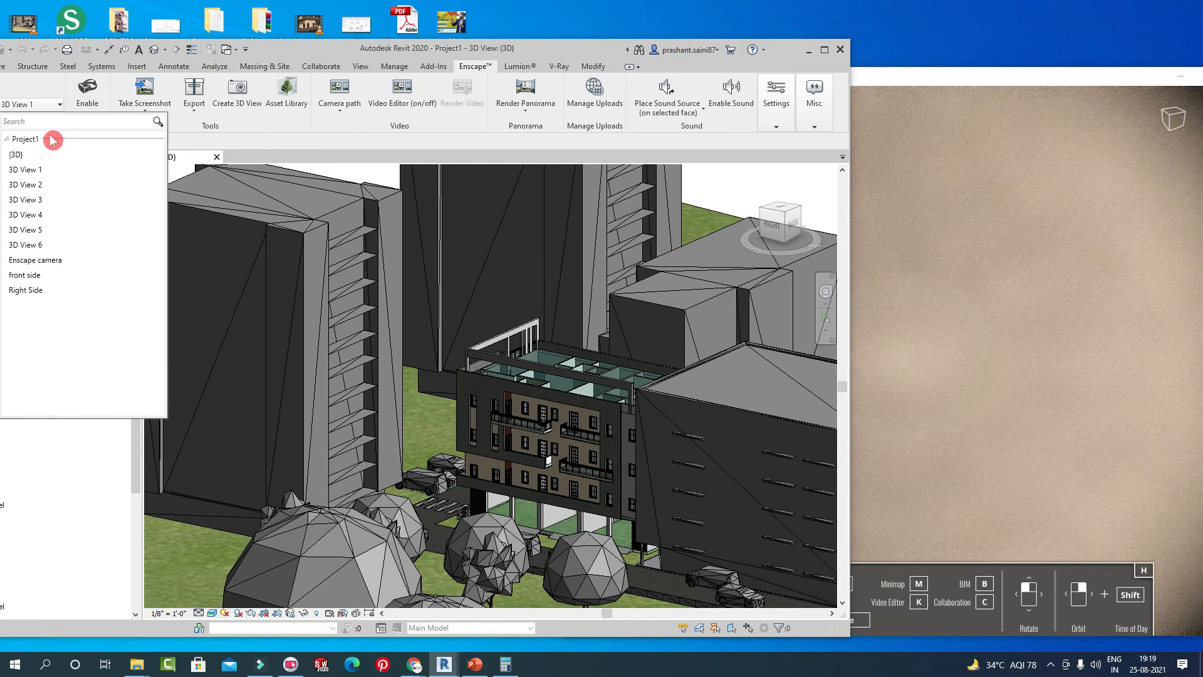
pyautogui.click(50, 184)
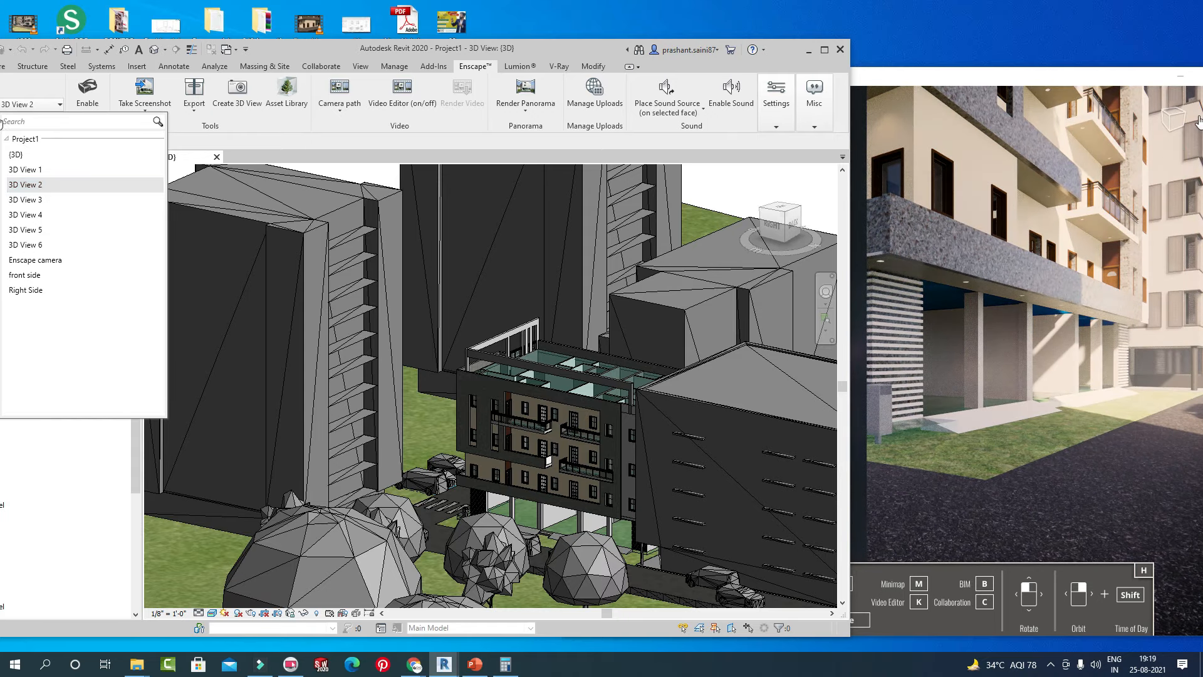
# Look along the road past the van and parked car in Enscape's 3D View 2, and rearrange the Enscape and Revit windows.
pyautogui.moveTo(1095, 76); pyautogui.dragTo(906, 14)
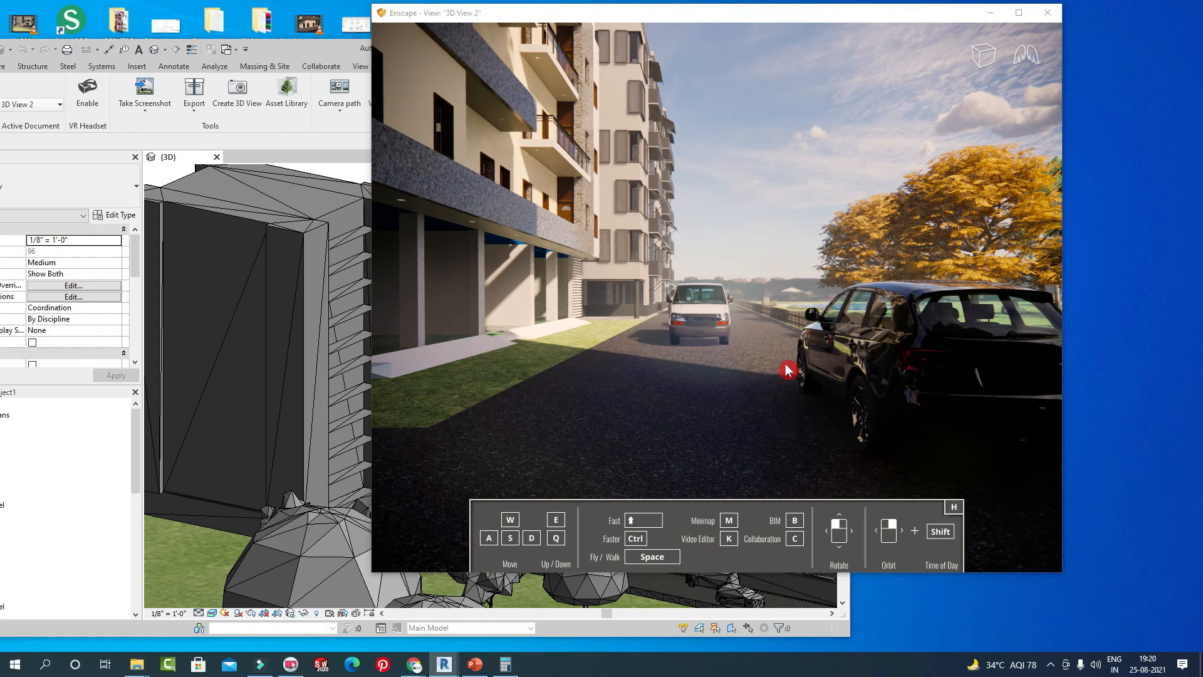
pyautogui.moveTo(762, 247); pyautogui.dragTo(833, 207)
pyautogui.moveTo(628, 272); pyautogui.dragTo(658, 279)
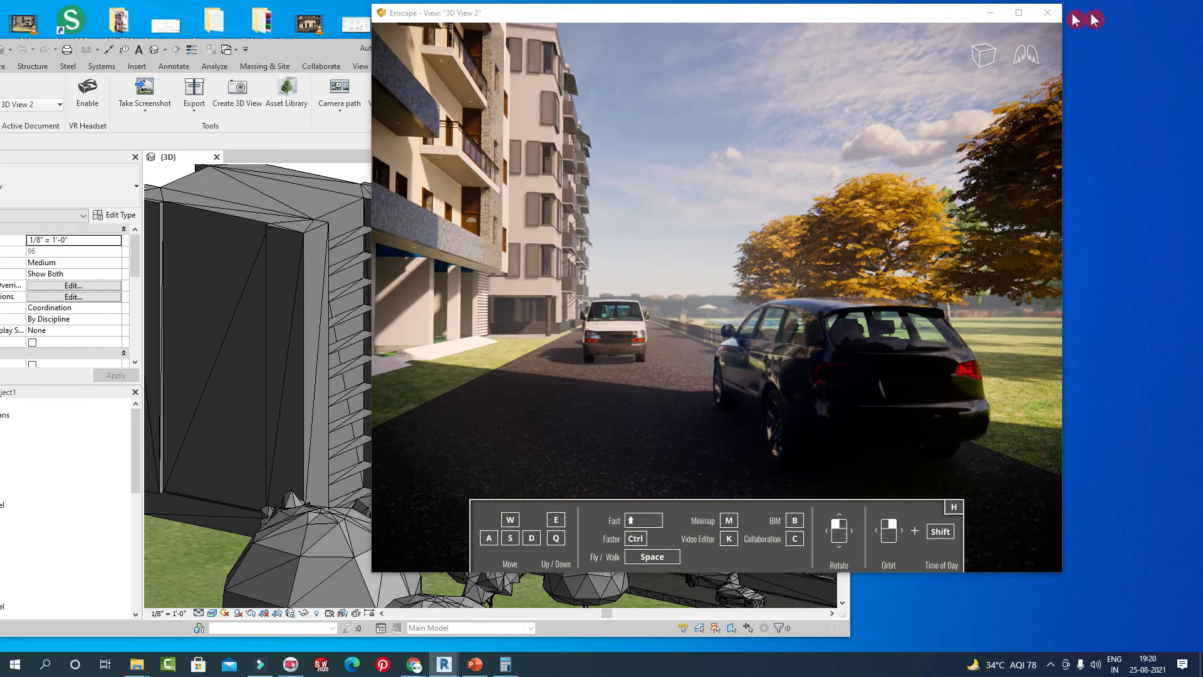
pyautogui.click(367, 342)
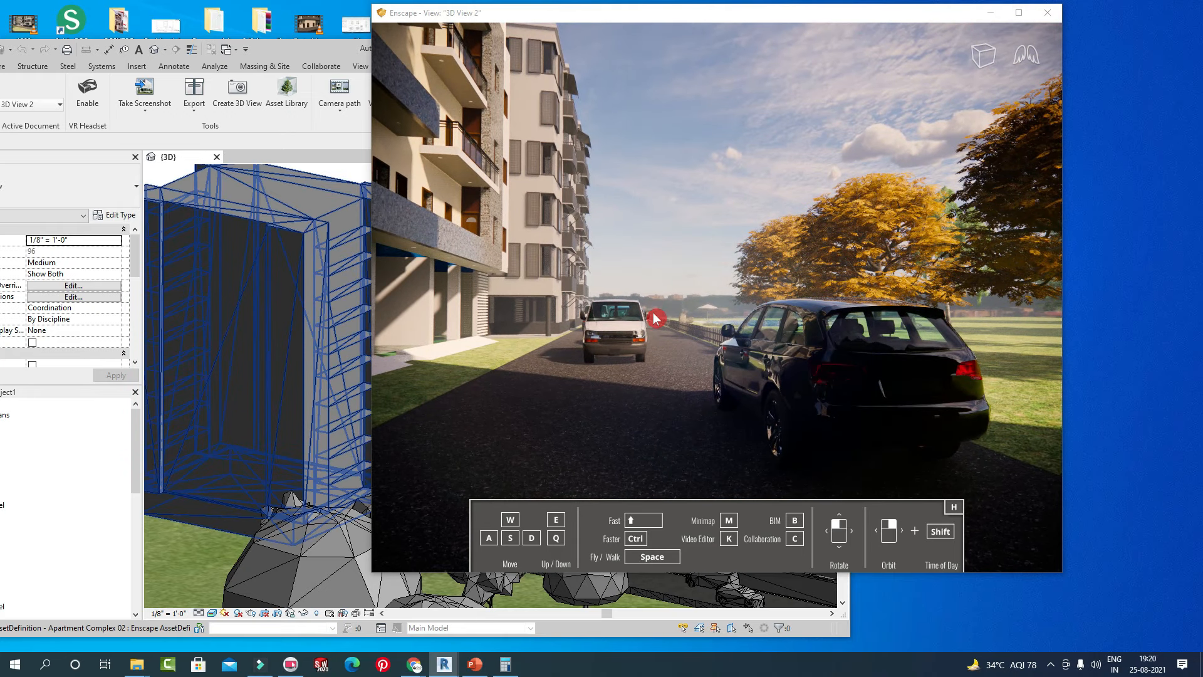
pyautogui.moveTo(817, 17); pyautogui.dragTo(906, 51)
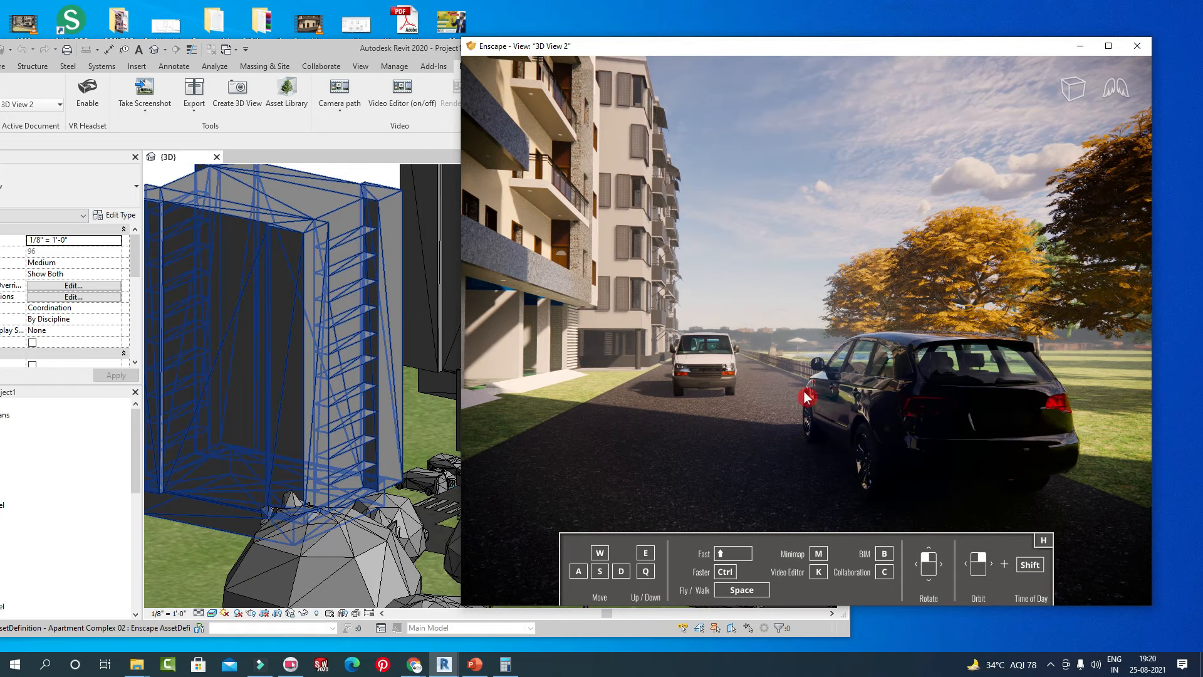
pyautogui.scroll(2, 745, 421)
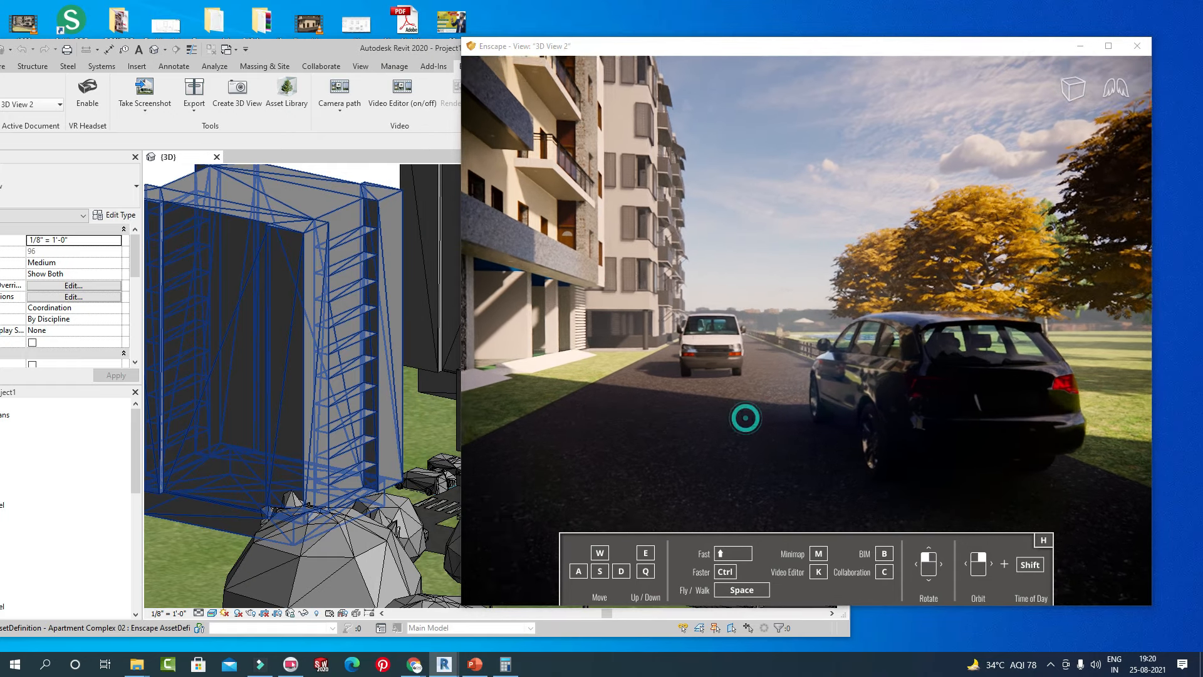
pyautogui.moveTo(745, 421); pyautogui.dragTo(936, 201)
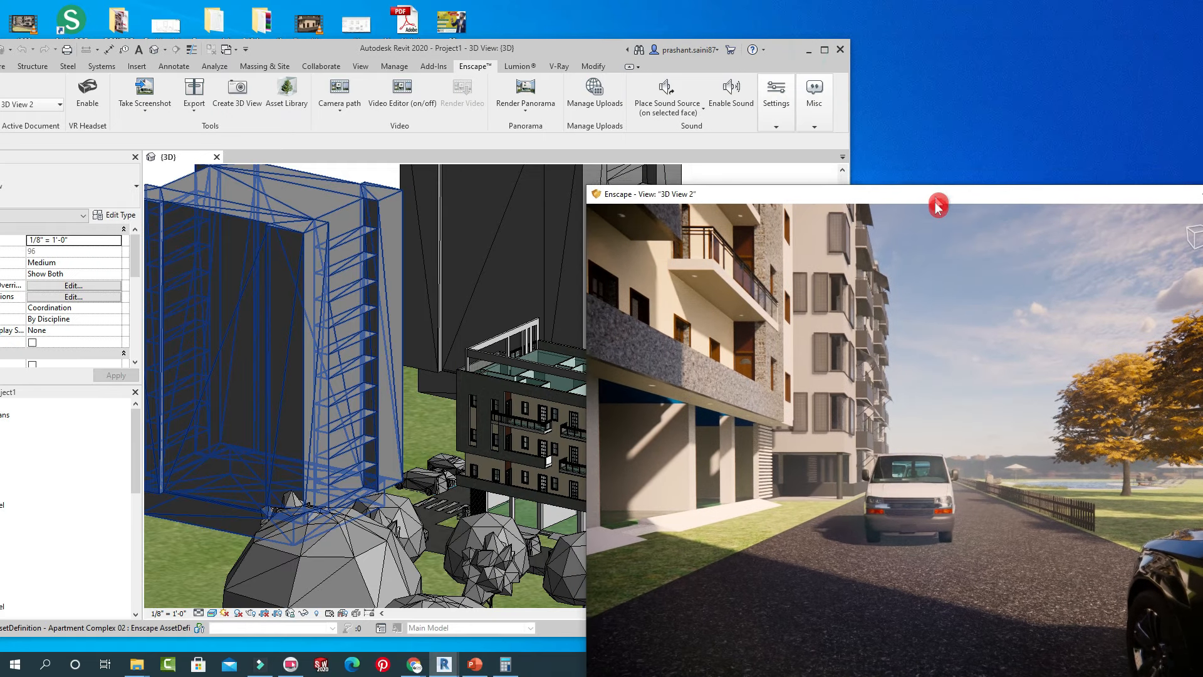
pyautogui.moveTo(535, 42); pyautogui.dragTo(658, 16)
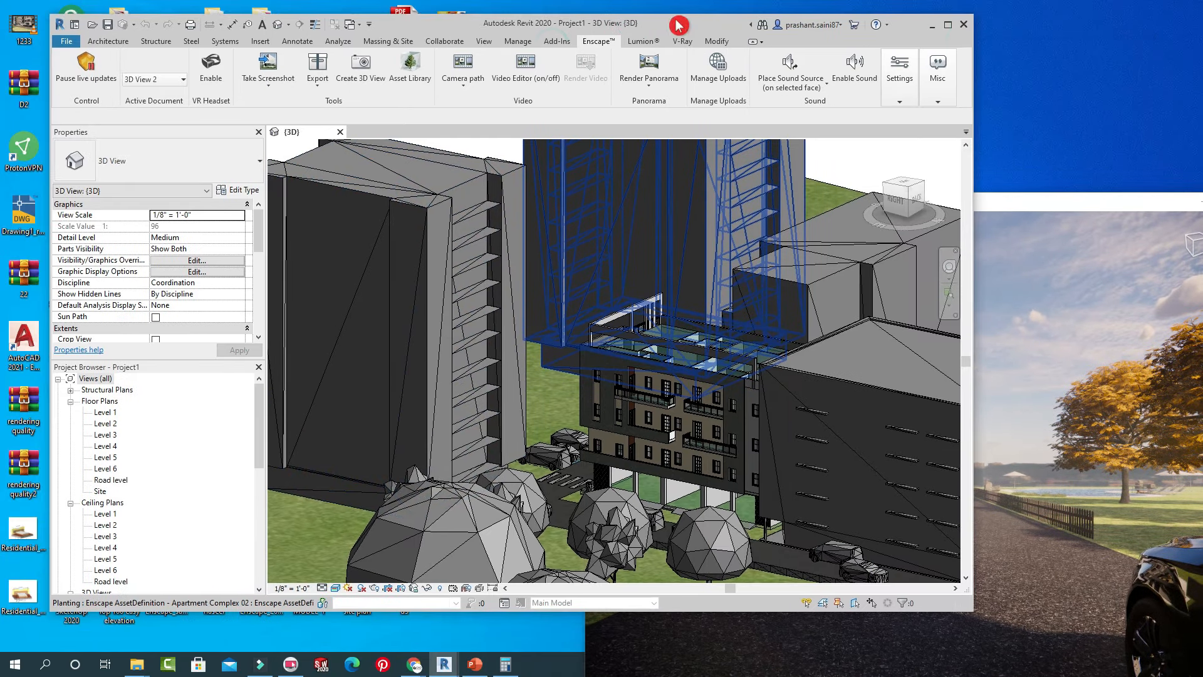
# Export the project's 3D View 2 as an Exe Standalone on the Desktop with the file name "com".
pyautogui.click(317, 83)
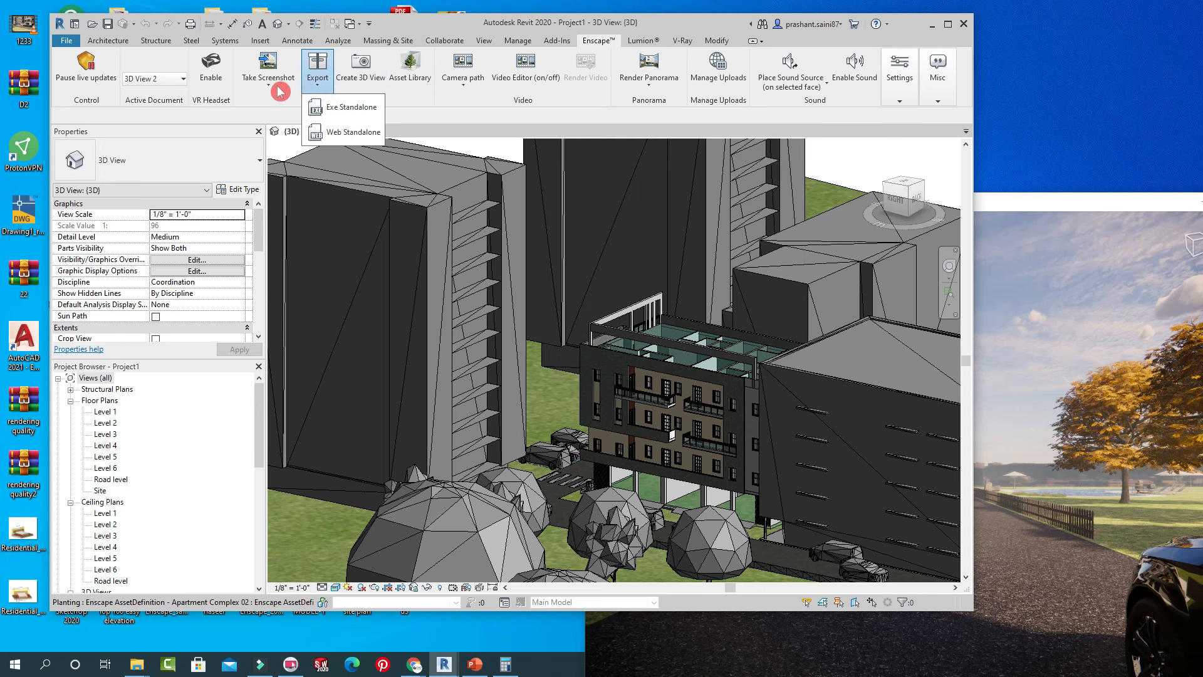
pyautogui.click(268, 80)
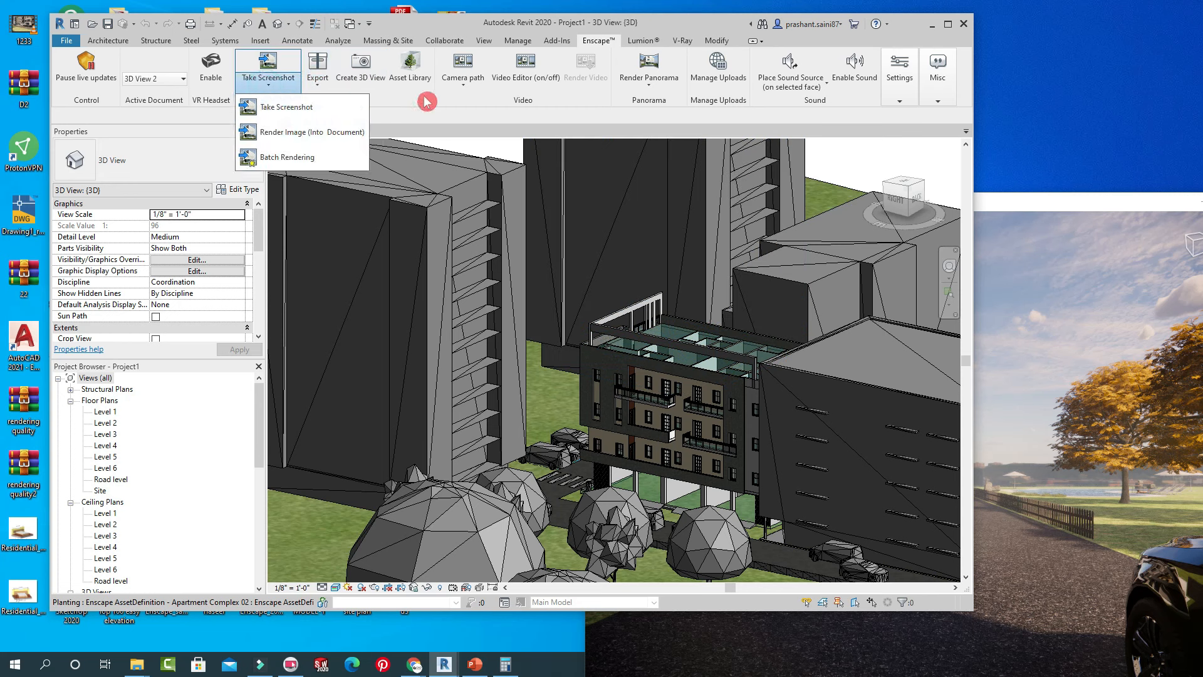
pyautogui.click(319, 83)
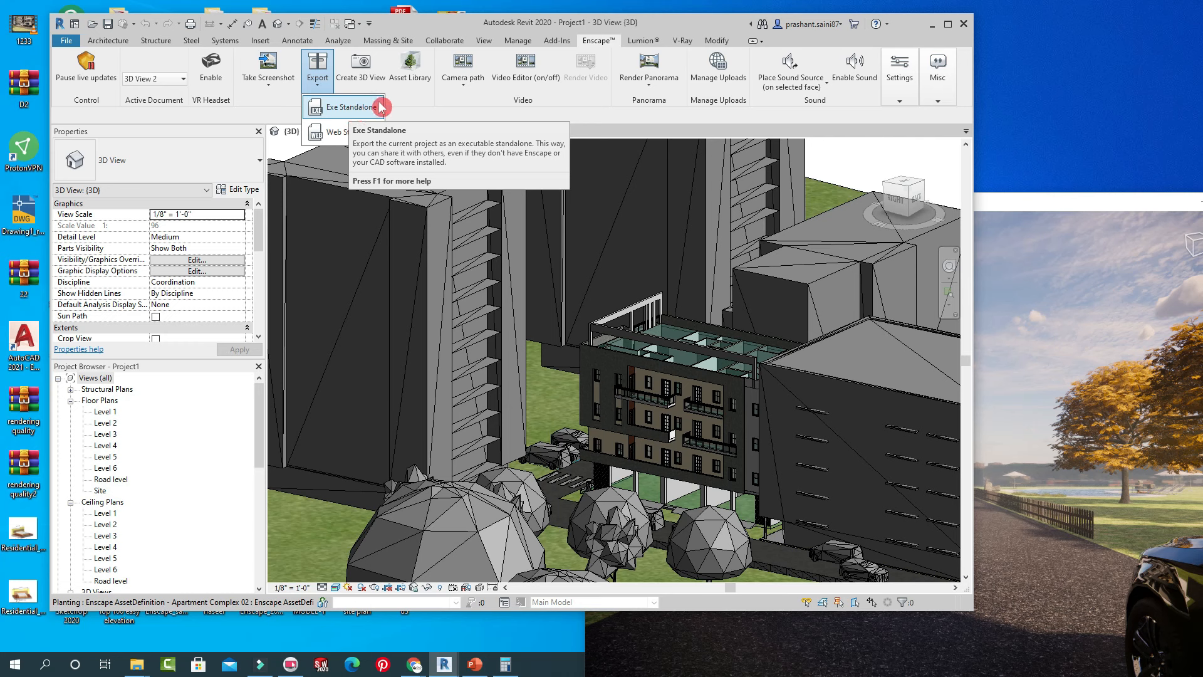
pyautogui.click(340, 108)
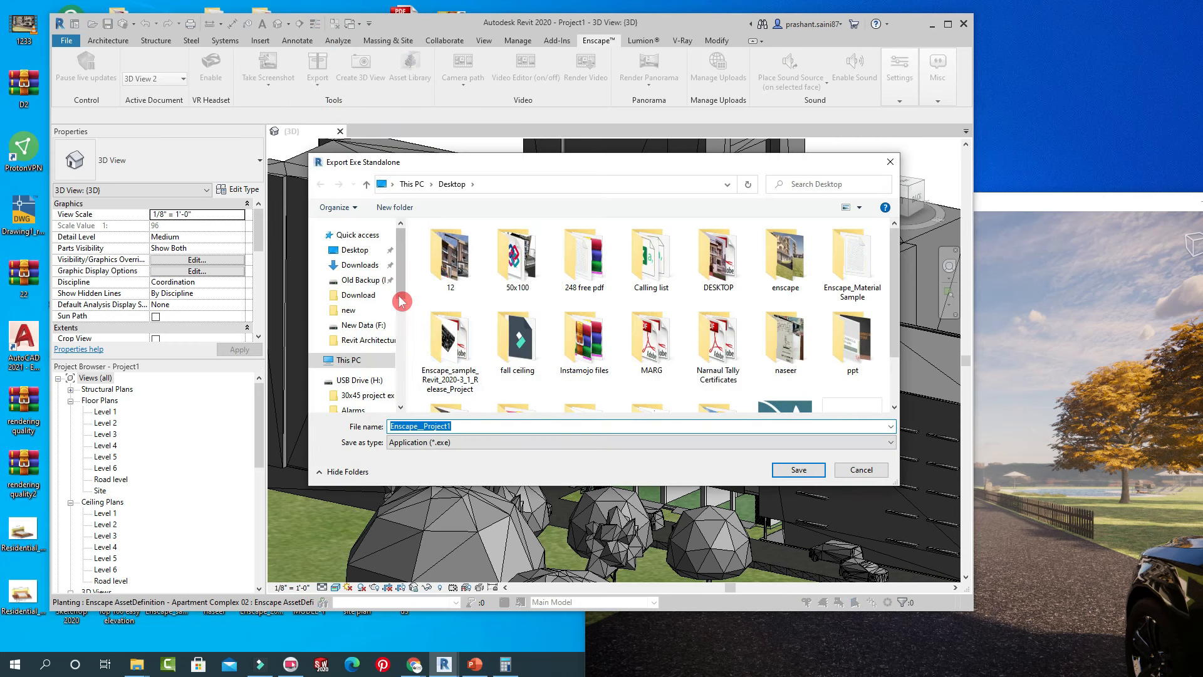
pyautogui.click(352, 249)
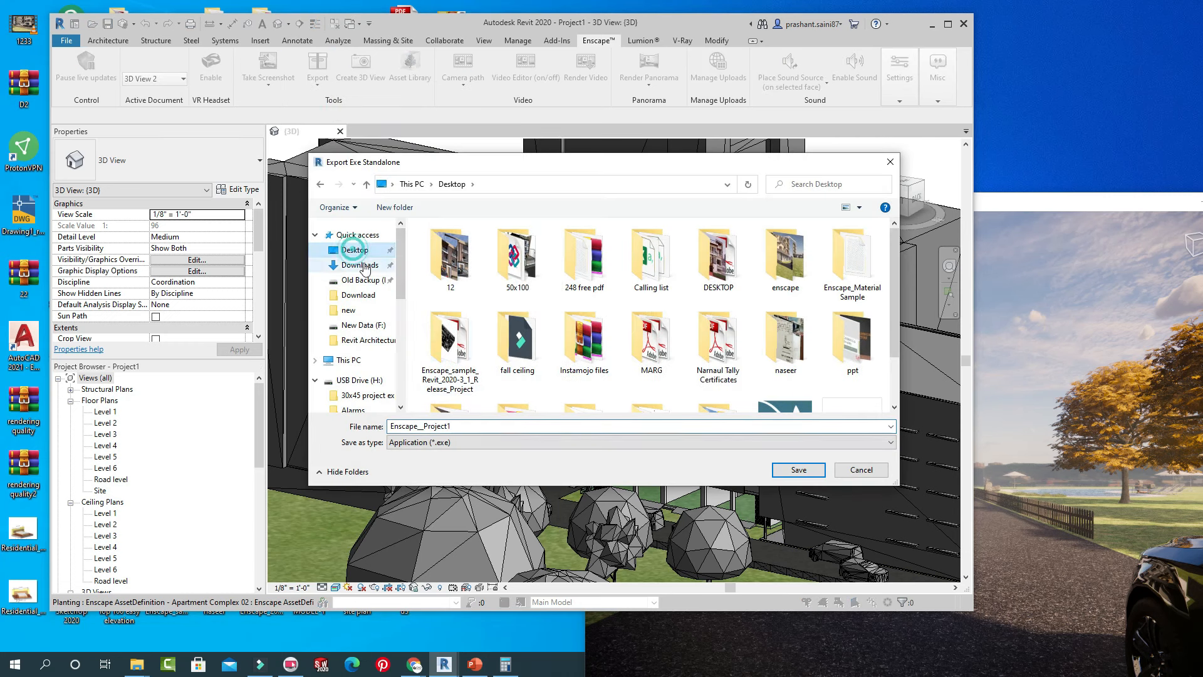
pyautogui.doubleClick(487, 426)
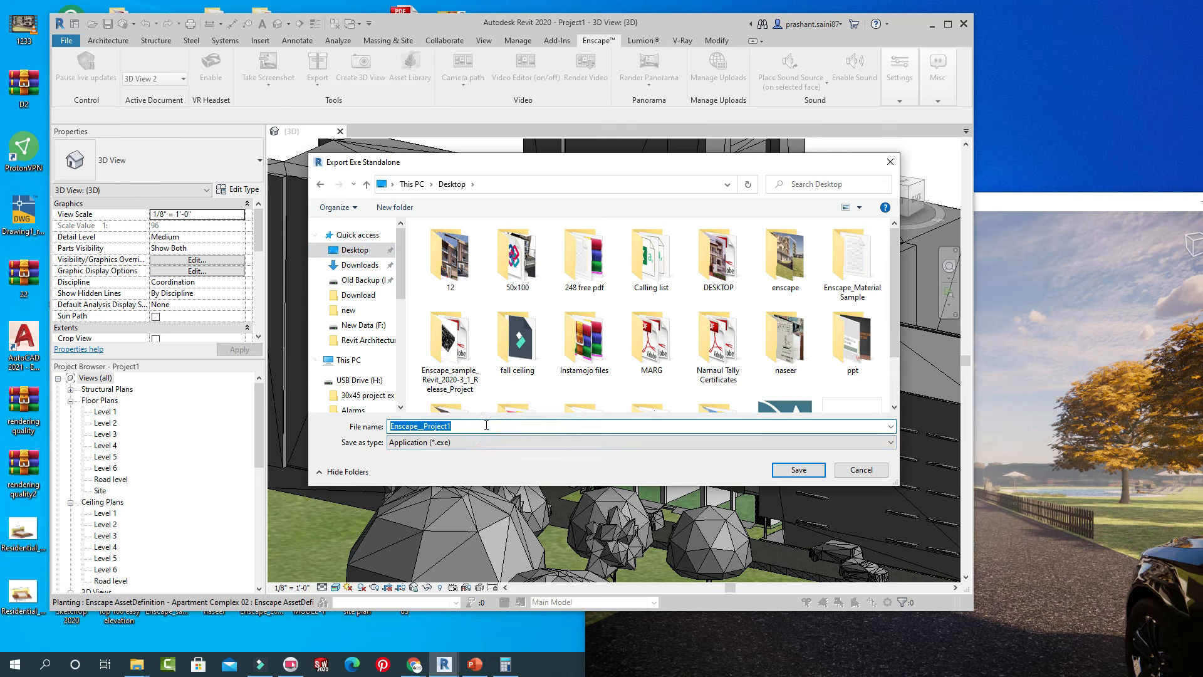
pyautogui.write('com')
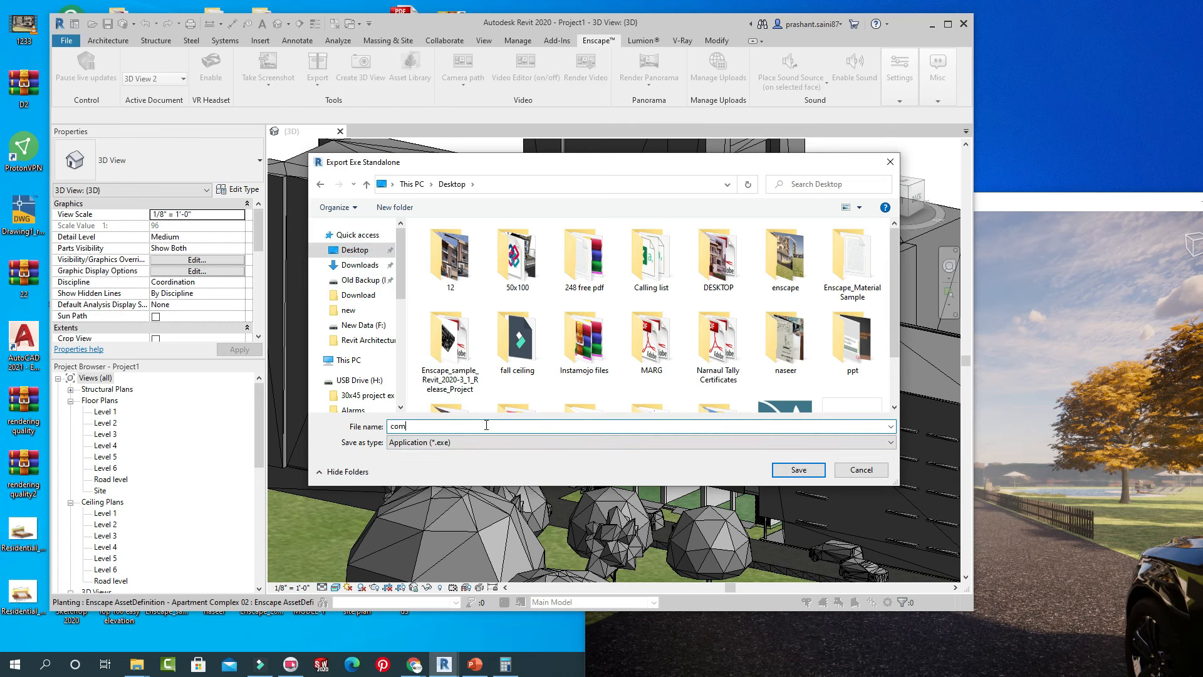
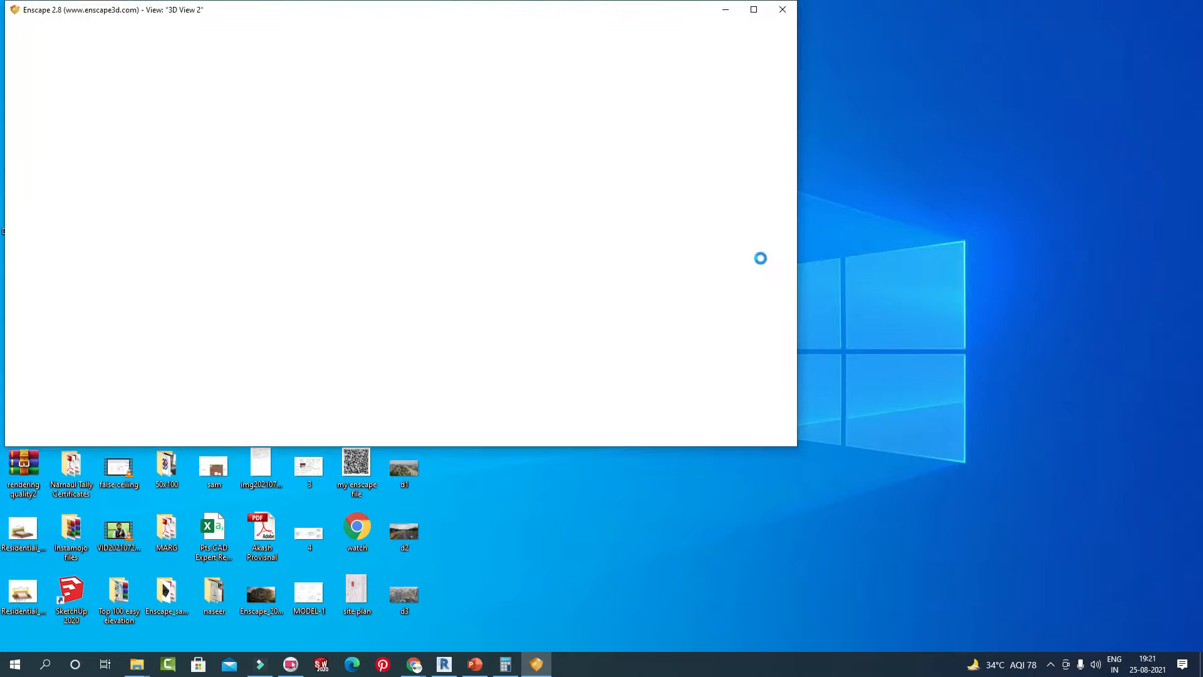
# Maximize the exported standalone walkthrough and walk along the road past the white van, turning around to view the apartment facades.
pyautogui.click(753, 12)
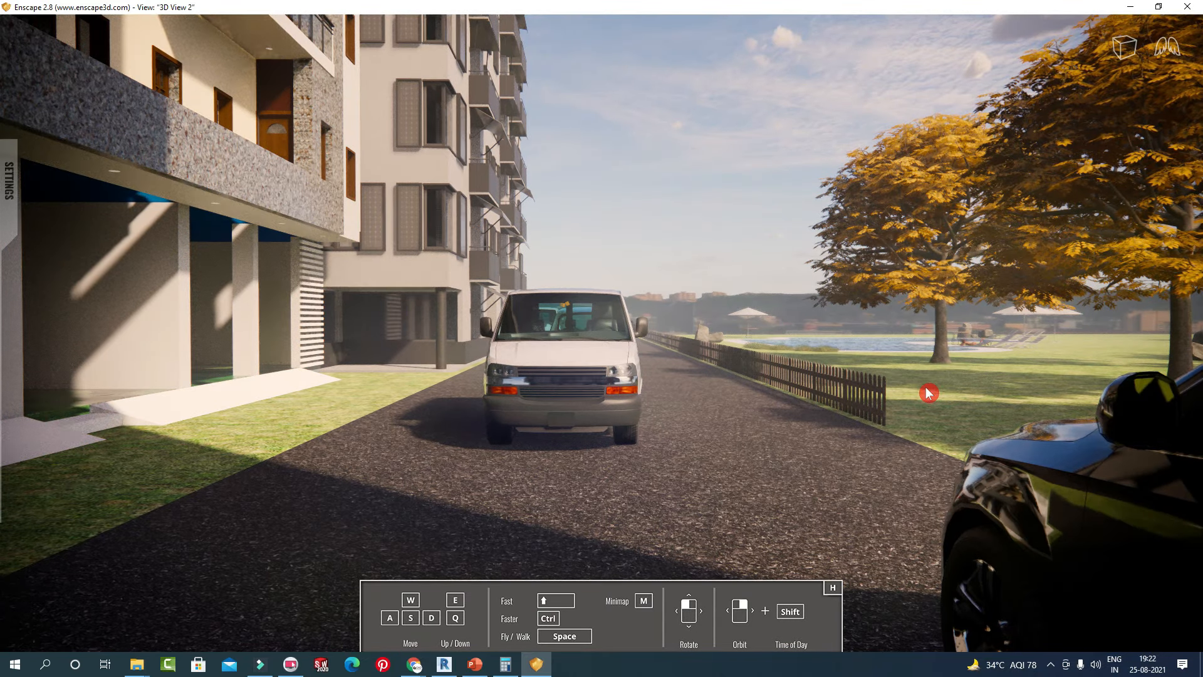
pyautogui.press('w')
pyautogui.moveTo(1021, 375); pyautogui.dragTo(927, 439)
pyautogui.press('w')
pyautogui.press('w')
pyautogui.moveTo(739, 357); pyautogui.dragTo(213, 319, button='right')
pyautogui.moveTo(1110, 305); pyautogui.dragTo(589, 245, button='right')
pyautogui.moveTo(1101, 94); pyautogui.dragTo(1102, 206, button='right')
pyautogui.moveTo(1099, 215); pyautogui.dragTo(1084, 356)
pyautogui.moveTo(627, 445); pyautogui.dragTo(672, 419)
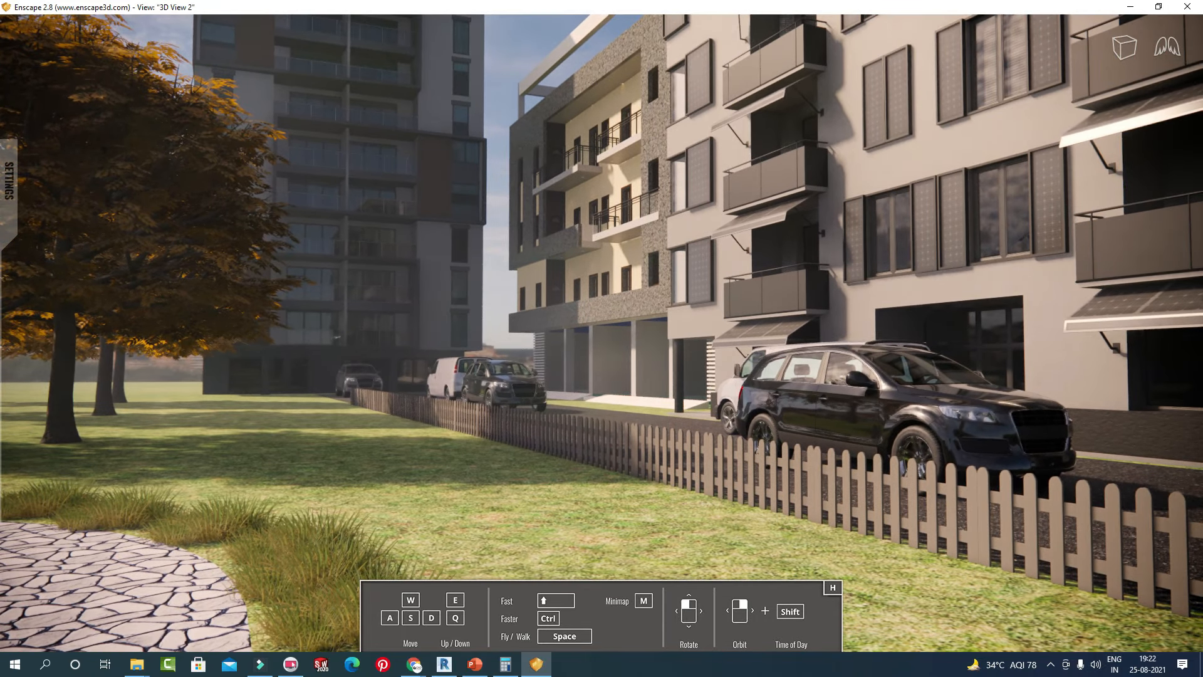
# Inspect the lawn, stone paving and swimming pool in the standalone walkthrough from ground level and from slightly above.
pyautogui.moveTo(672, 419); pyautogui.dragTo(689, 524)
pyautogui.moveTo(689, 523); pyautogui.dragTo(546, 452, button='right')
pyautogui.moveTo(545, 451); pyautogui.dragTo(565, 408)
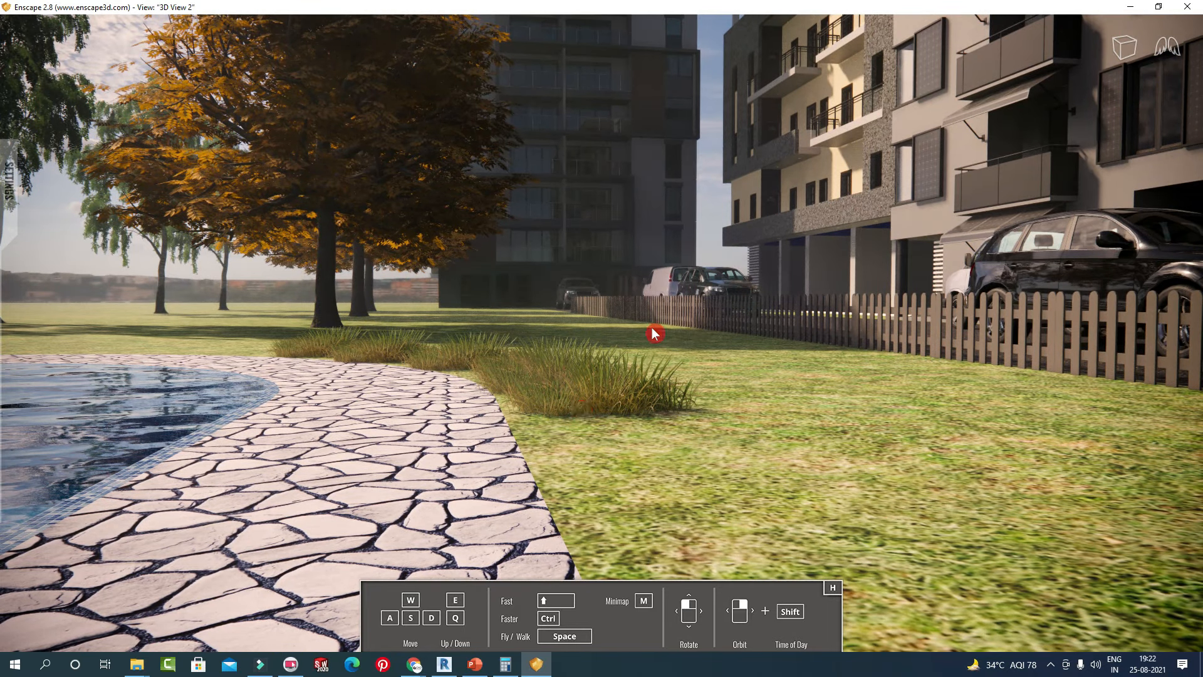
pyautogui.moveTo(718, 311); pyautogui.dragTo(811, 220, button='right')
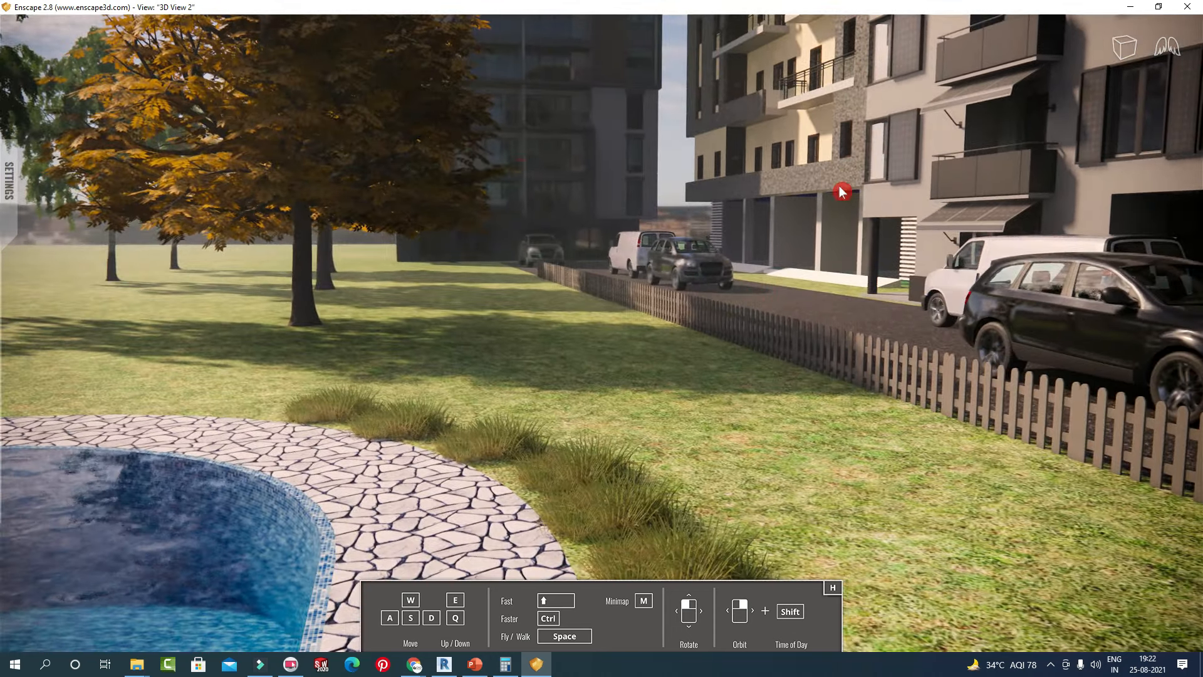
# Close the standalone walkthrough and switch back to Revit with its window maximized.
pyautogui.doubleClick(663, 13)
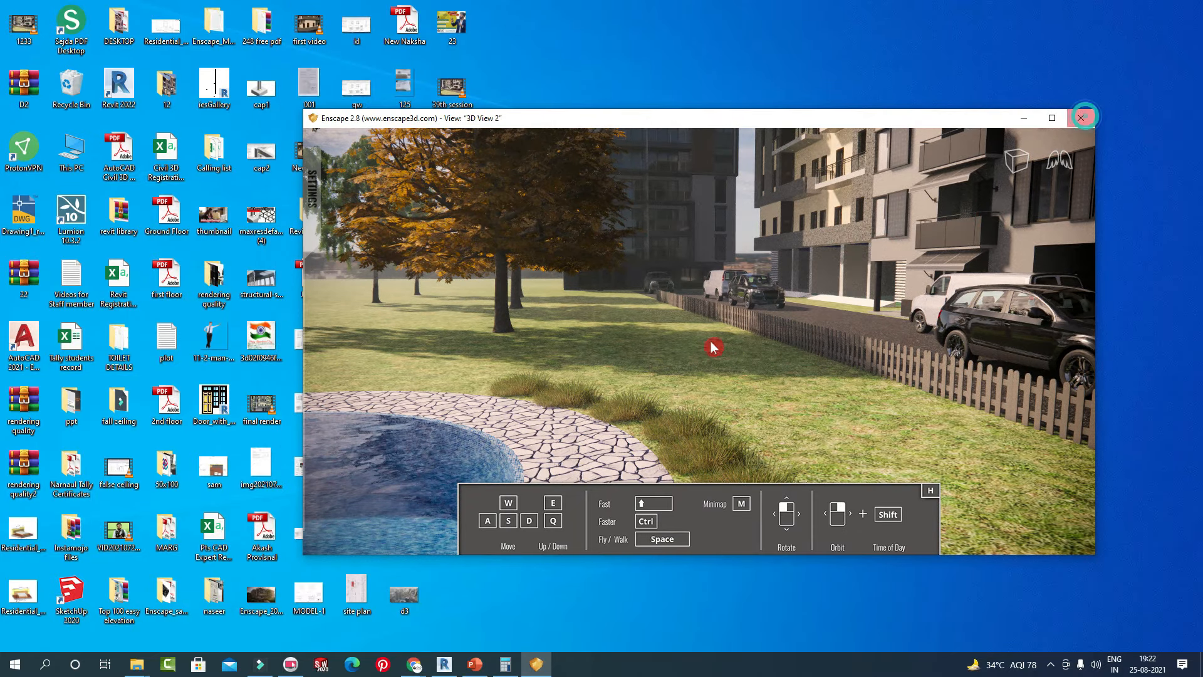
pyautogui.click(1081, 117)
pyautogui.click(444, 664)
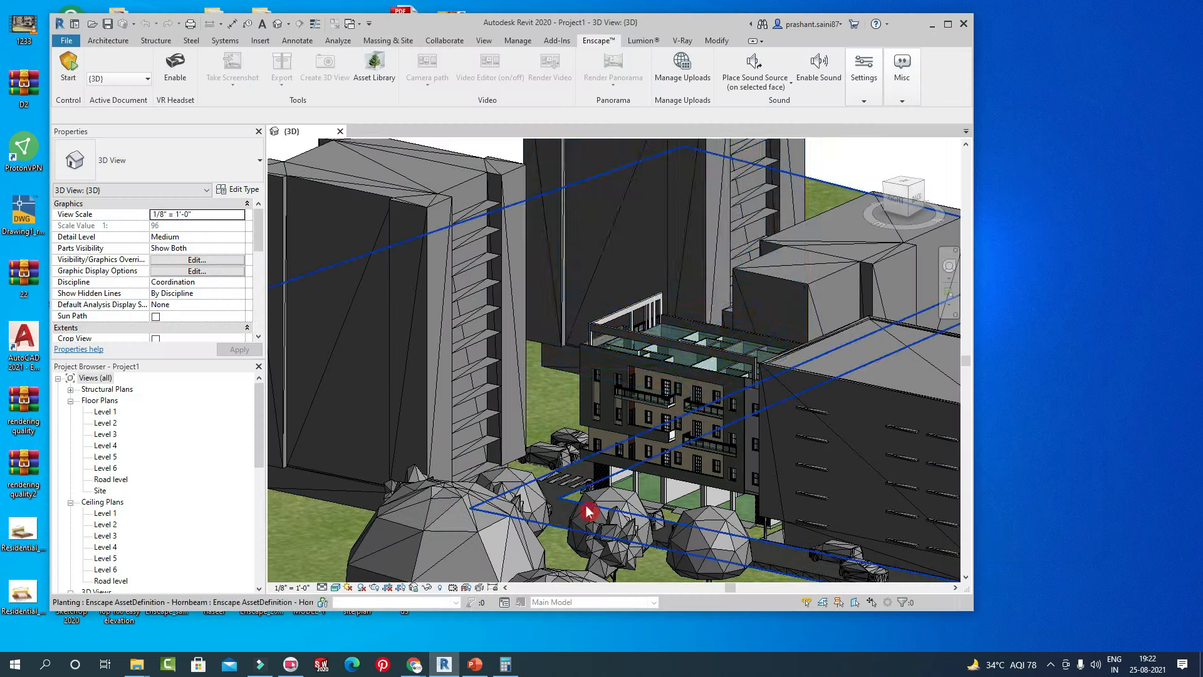
pyautogui.click(943, 30)
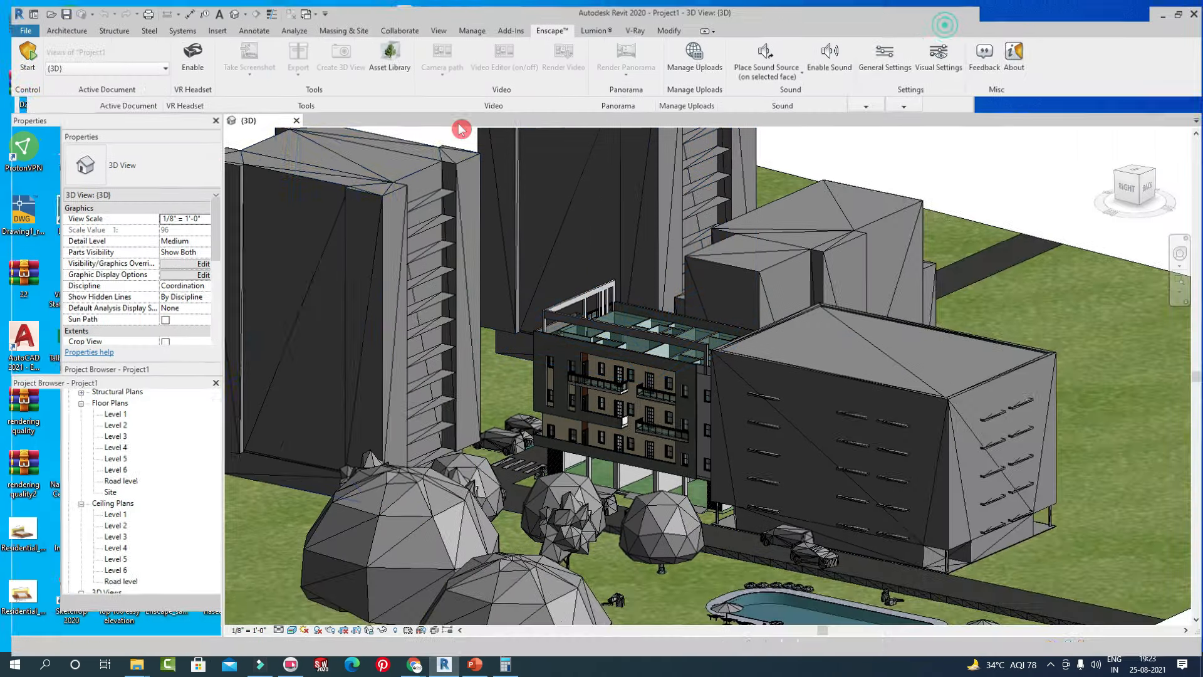
# Start Enscape for the {3D} view and move in on the apartment block and parked vehicles beyond the swimming pool.
pyautogui.click(17, 47)
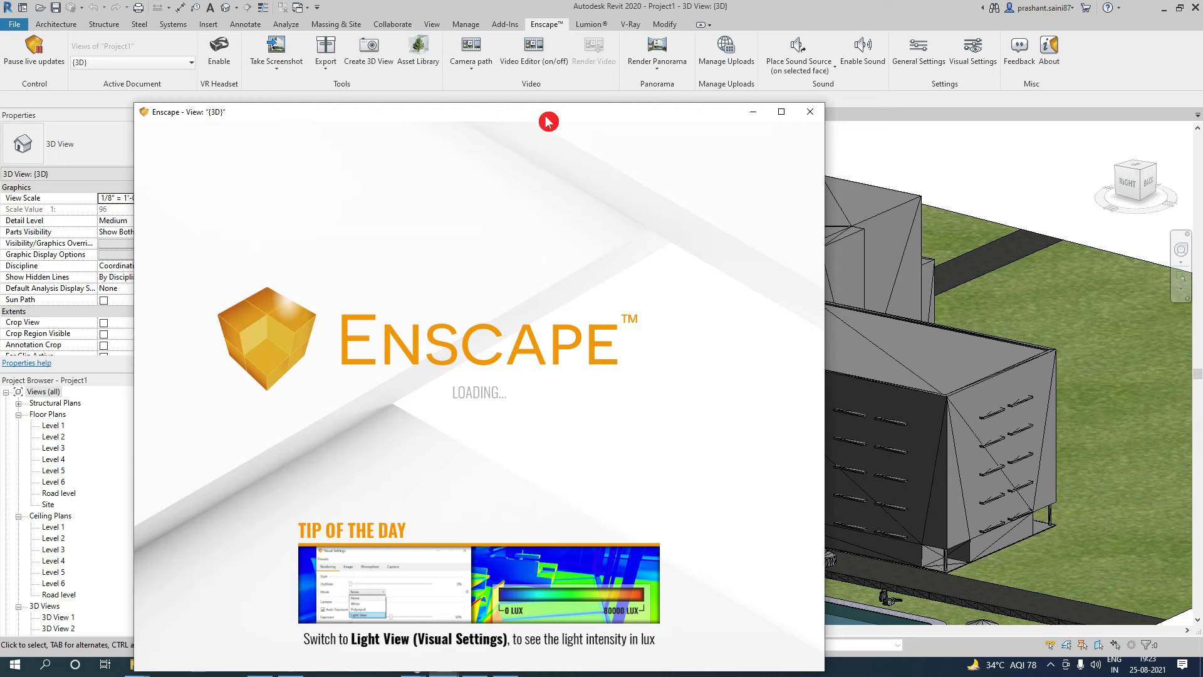
pyautogui.moveTo(566, 111); pyautogui.dragTo(554, 106)
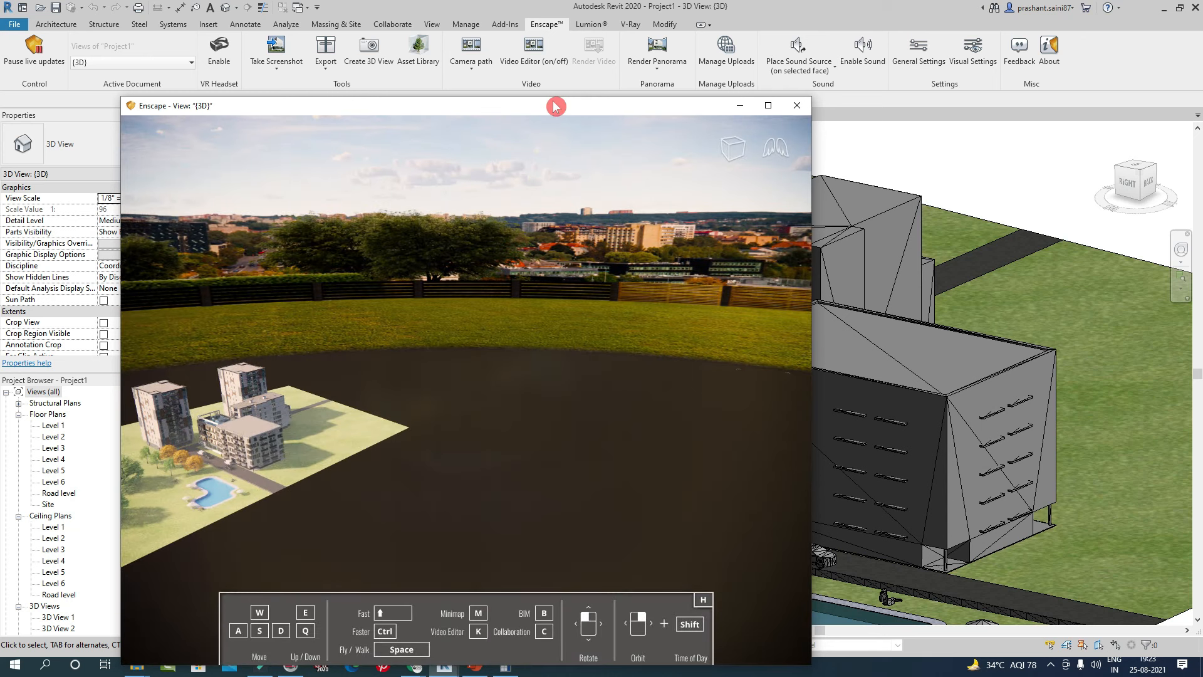
pyautogui.moveTo(552, 356); pyautogui.dragTo(517, 431)
pyautogui.scroll(3, 518, 432)
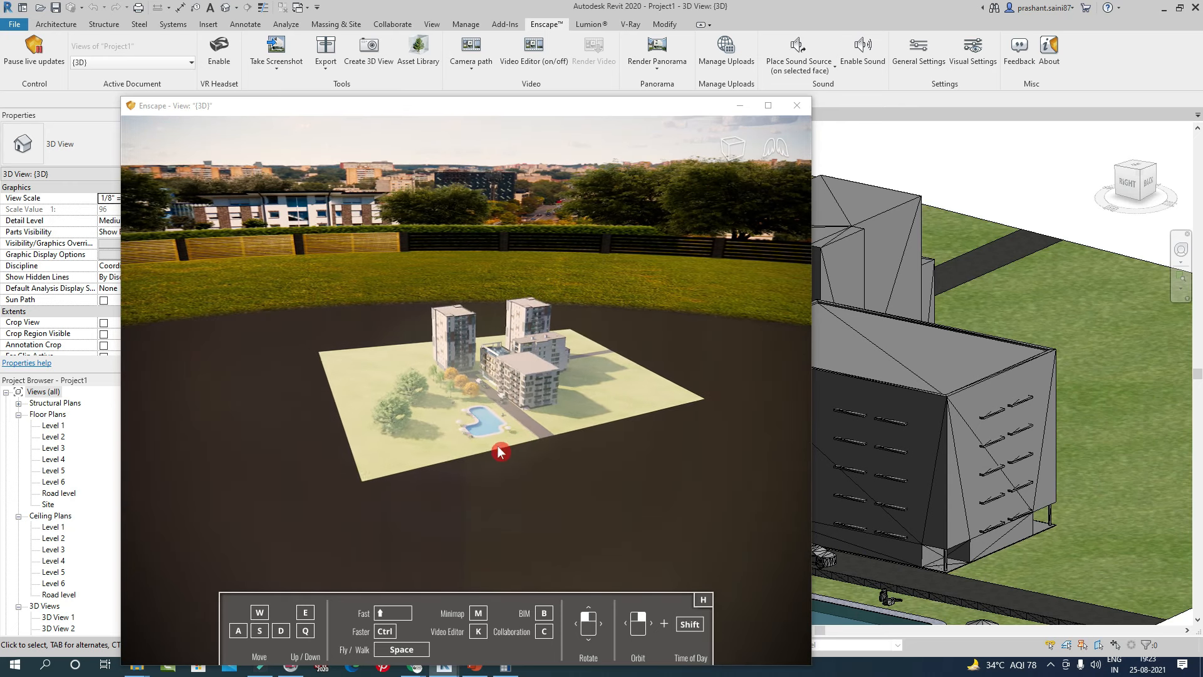
pyautogui.scroll(3, 483, 454)
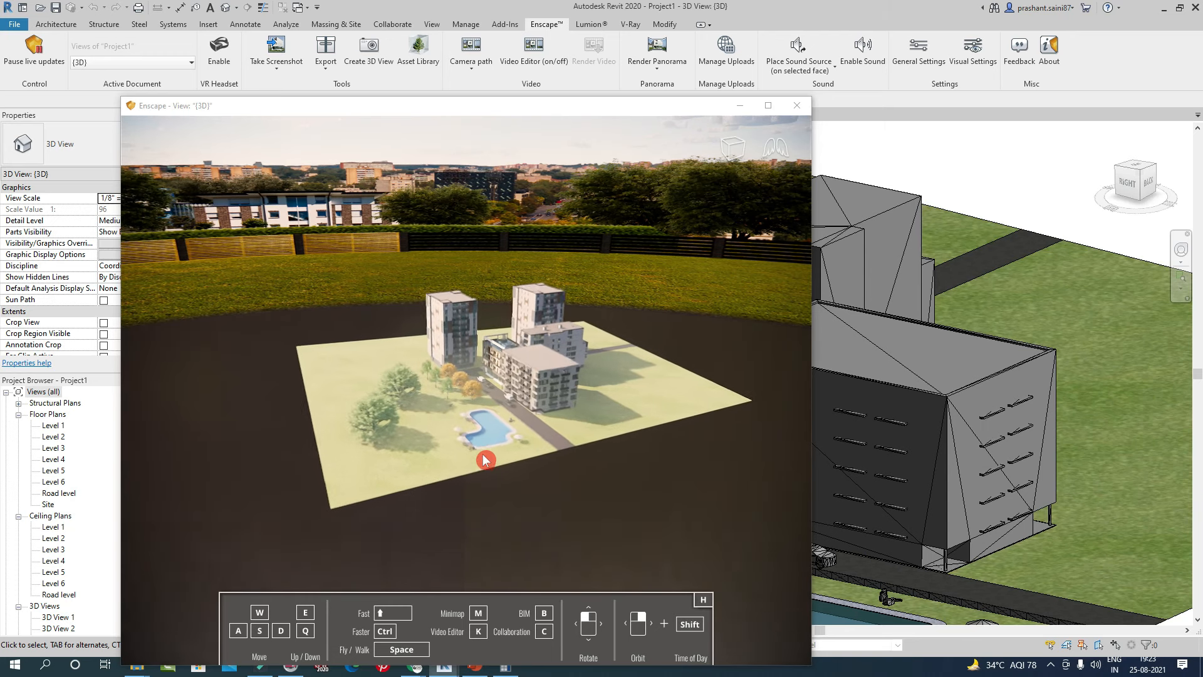
pyautogui.scroll(5, 483, 456)
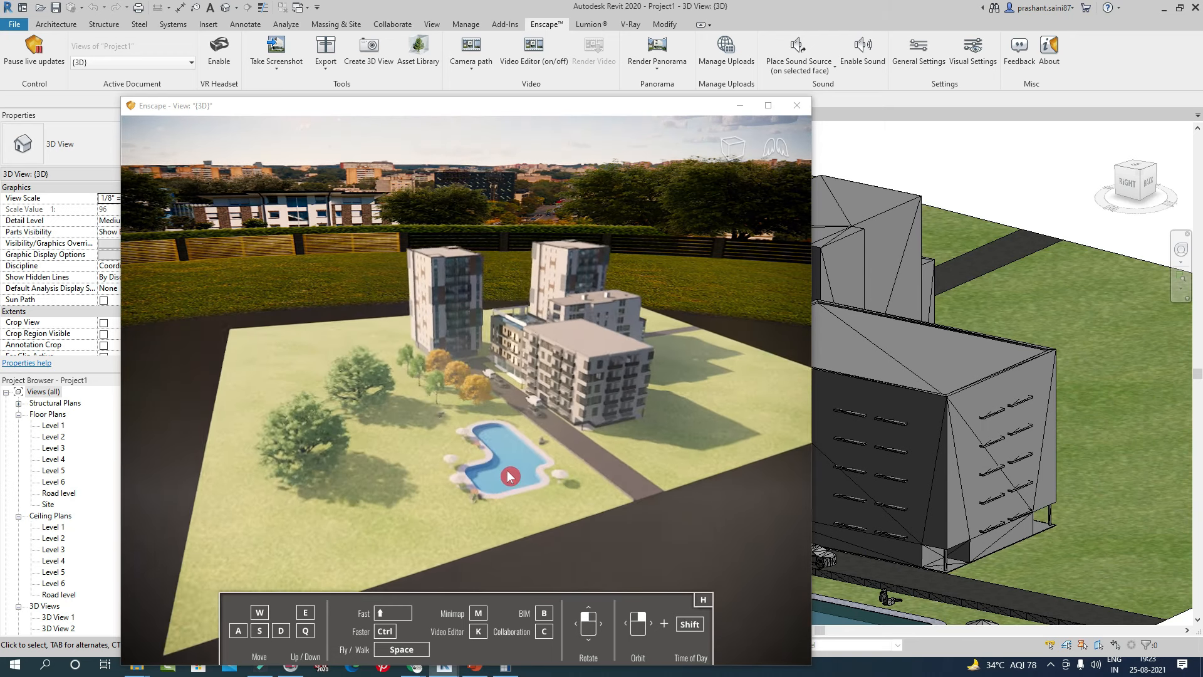
pyautogui.scroll(5, 509, 476)
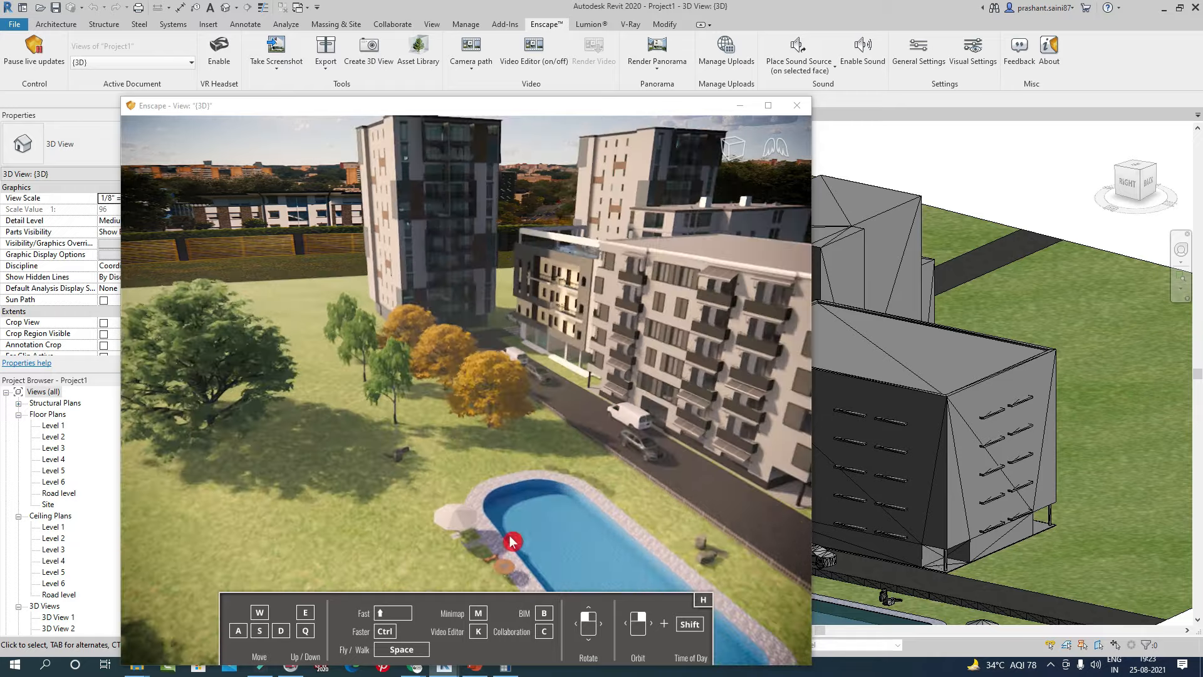
pyautogui.scroll(5, 495, 539)
pyautogui.moveTo(473, 534); pyautogui.dragTo(596, 239)
# Move the Enscape window off the Revit model and rehost the Car 04 near the pool to the road surface with Pick New Host.
pyautogui.moveTo(600, 100); pyautogui.dragTo(470, 111)
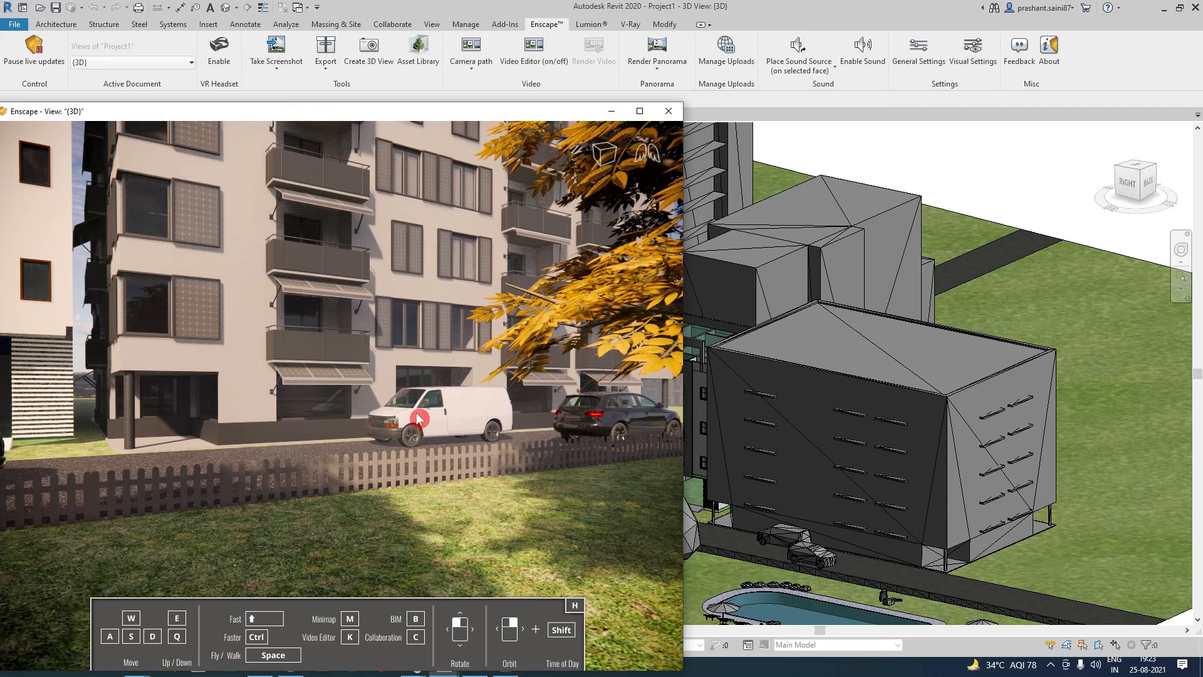
pyautogui.moveTo(543, 112); pyautogui.dragTo(384, 188)
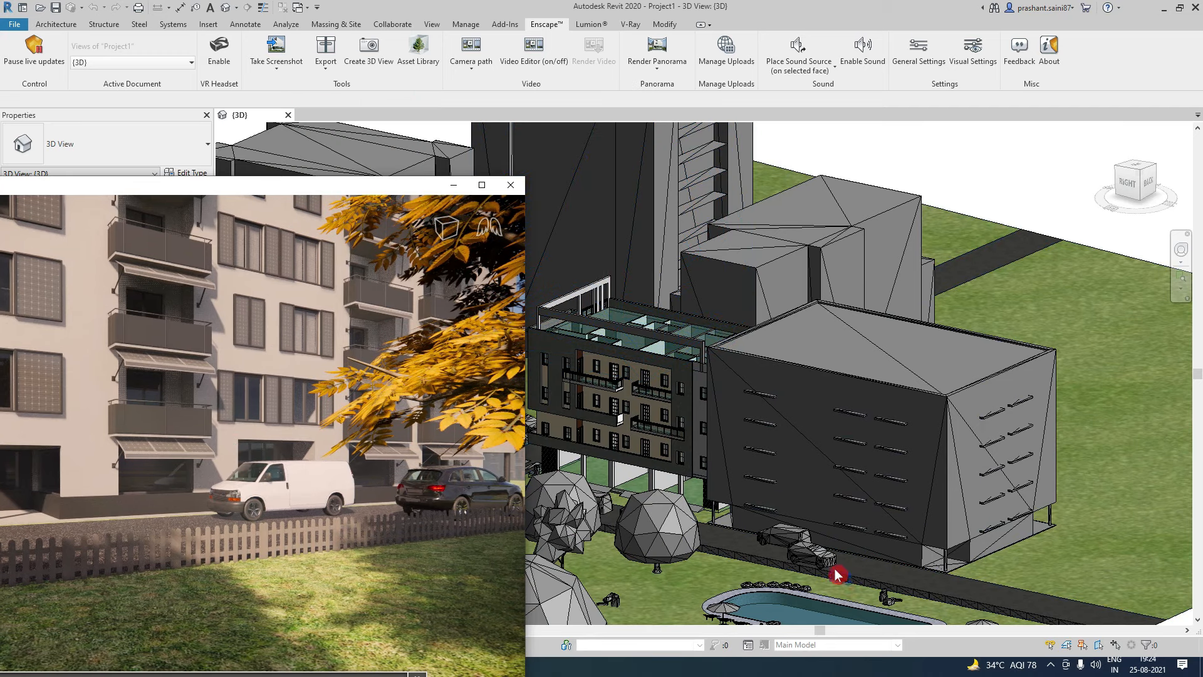
pyautogui.click(835, 571)
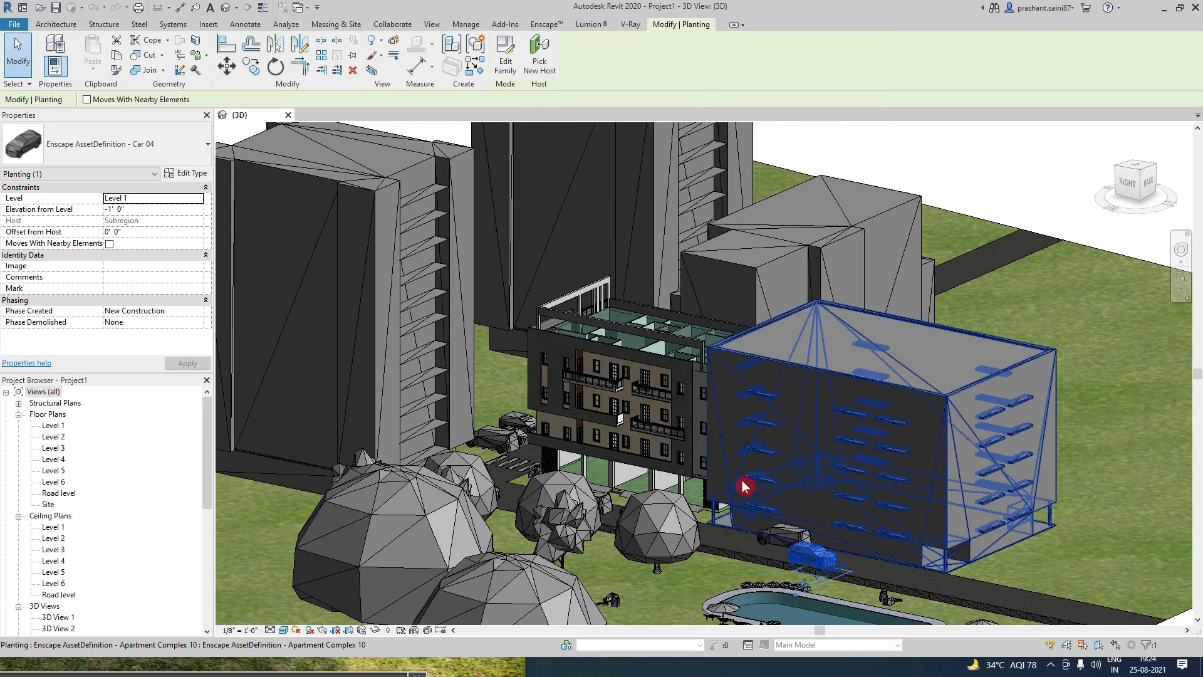
pyautogui.click(875, 559)
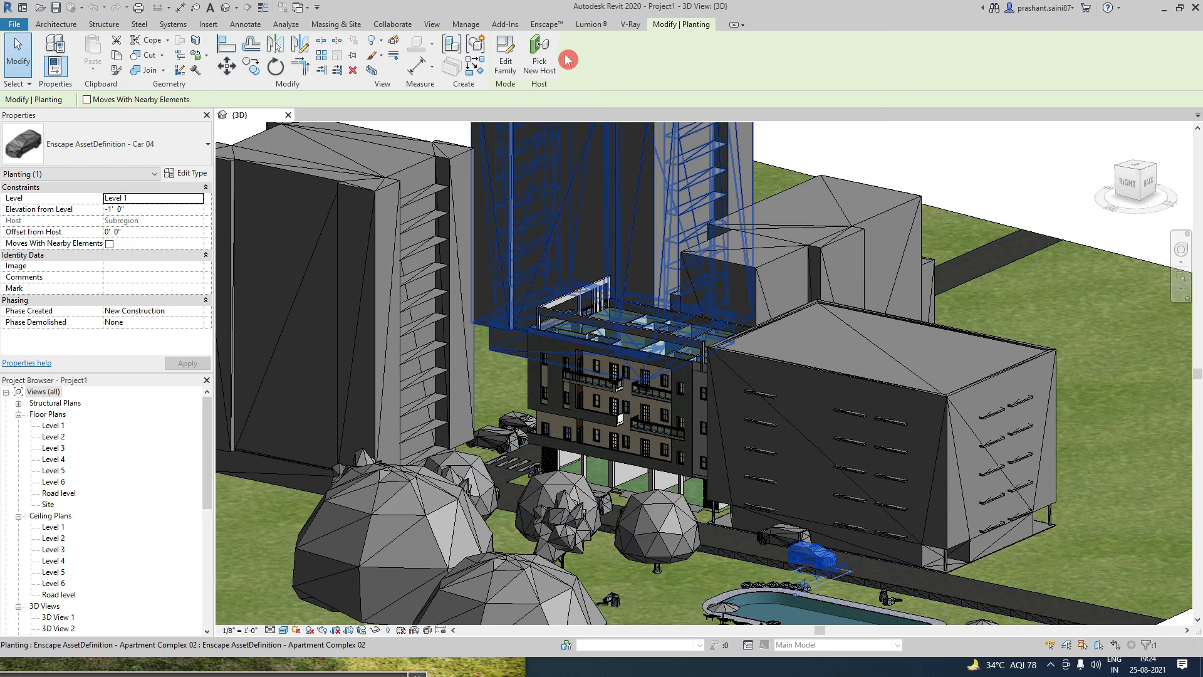
pyautogui.click(542, 53)
pyautogui.scroll(8, 821, 564)
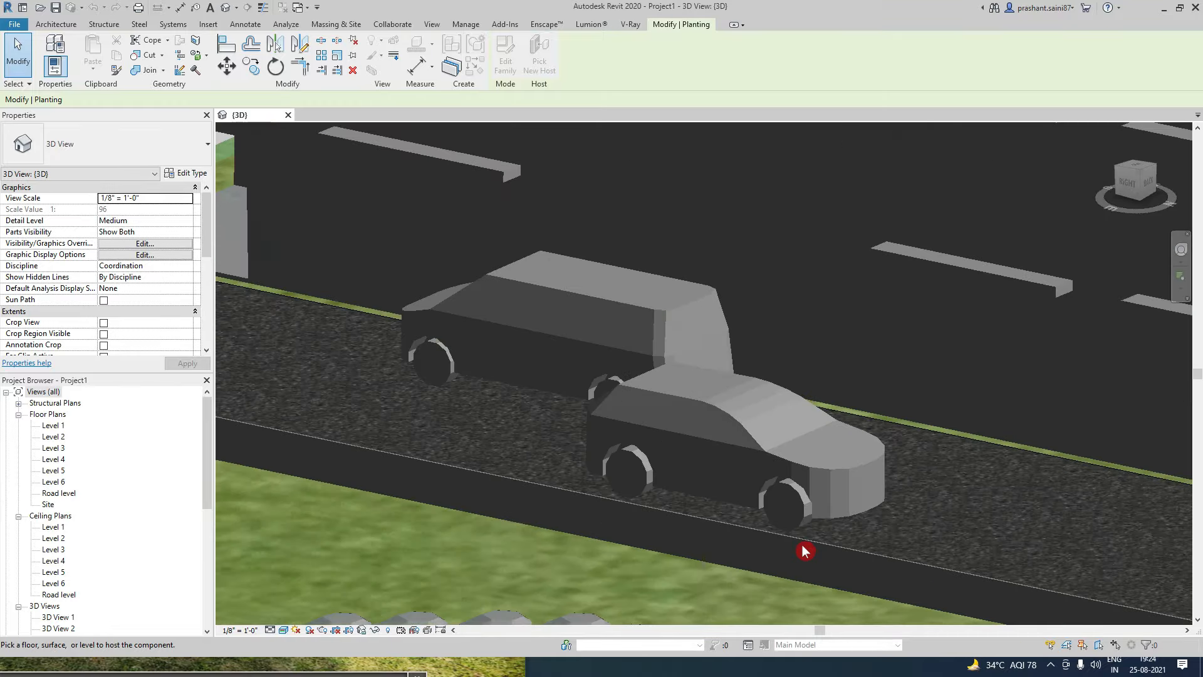
pyautogui.click(937, 510)
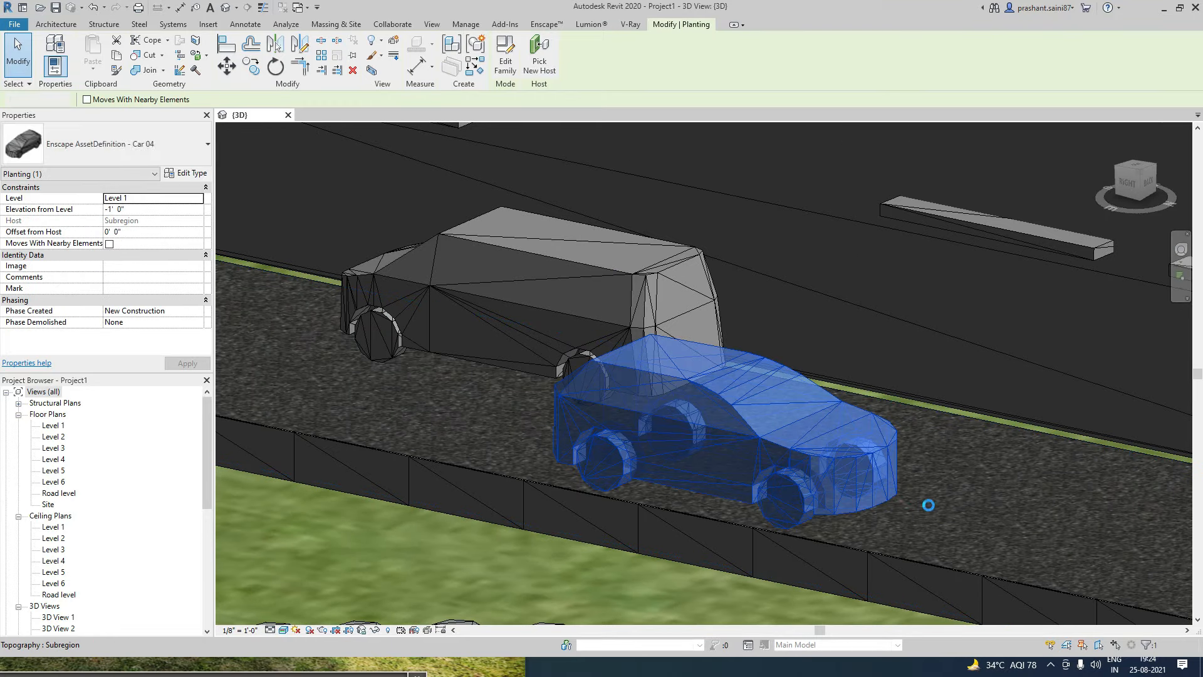
pyautogui.scroll(-6, 795, 465)
pyautogui.scroll(-1, 794, 465)
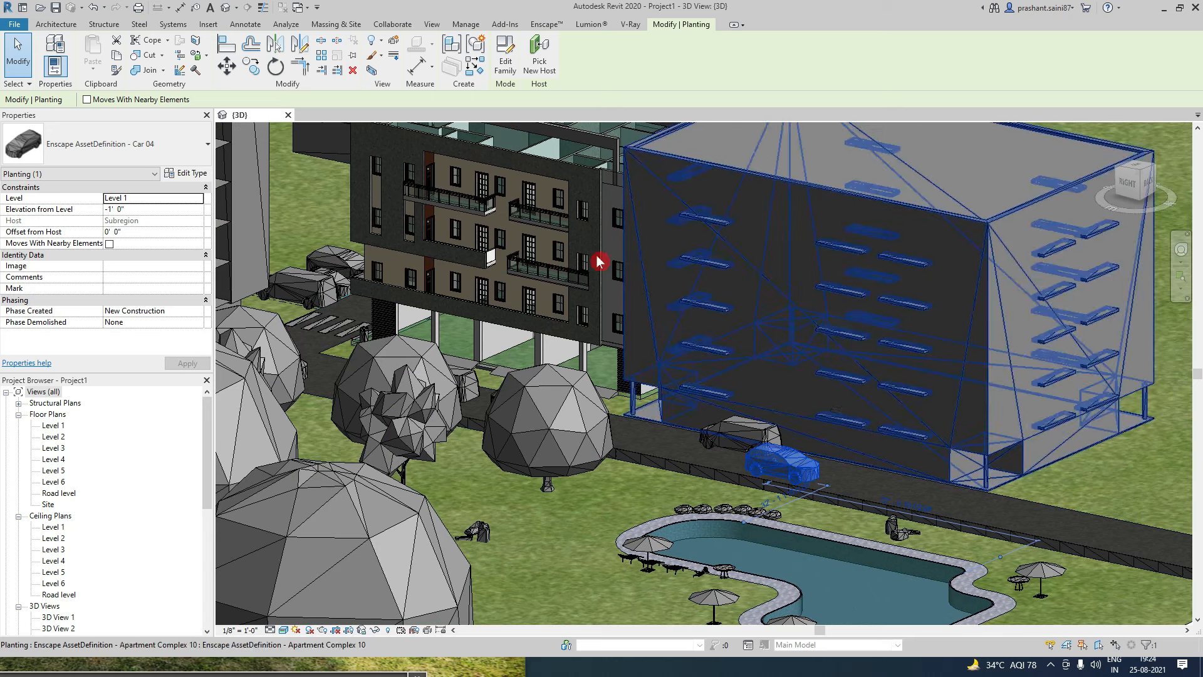
# Try to rehost the Car 04 near the pool with Pick New Host.
pyautogui.click(539, 50)
pyautogui.click(1007, 187)
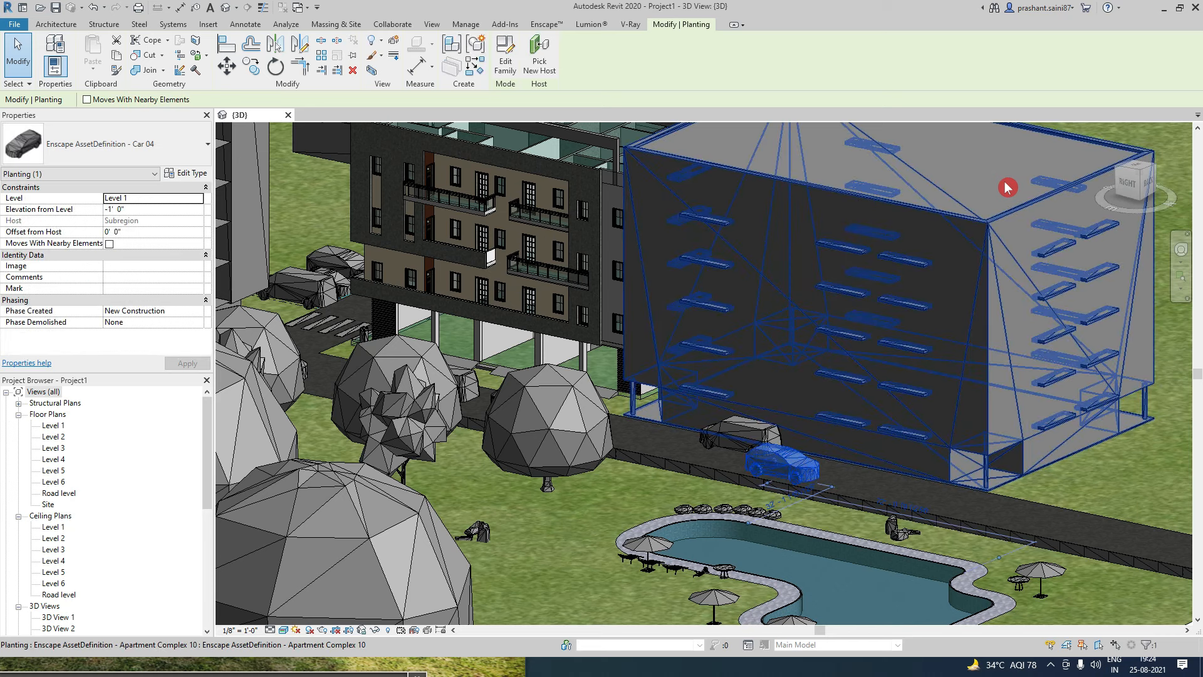
pyautogui.scroll(-3, 860, 429)
pyautogui.moveTo(861, 429); pyautogui.dragTo(862, 396, button='middle')
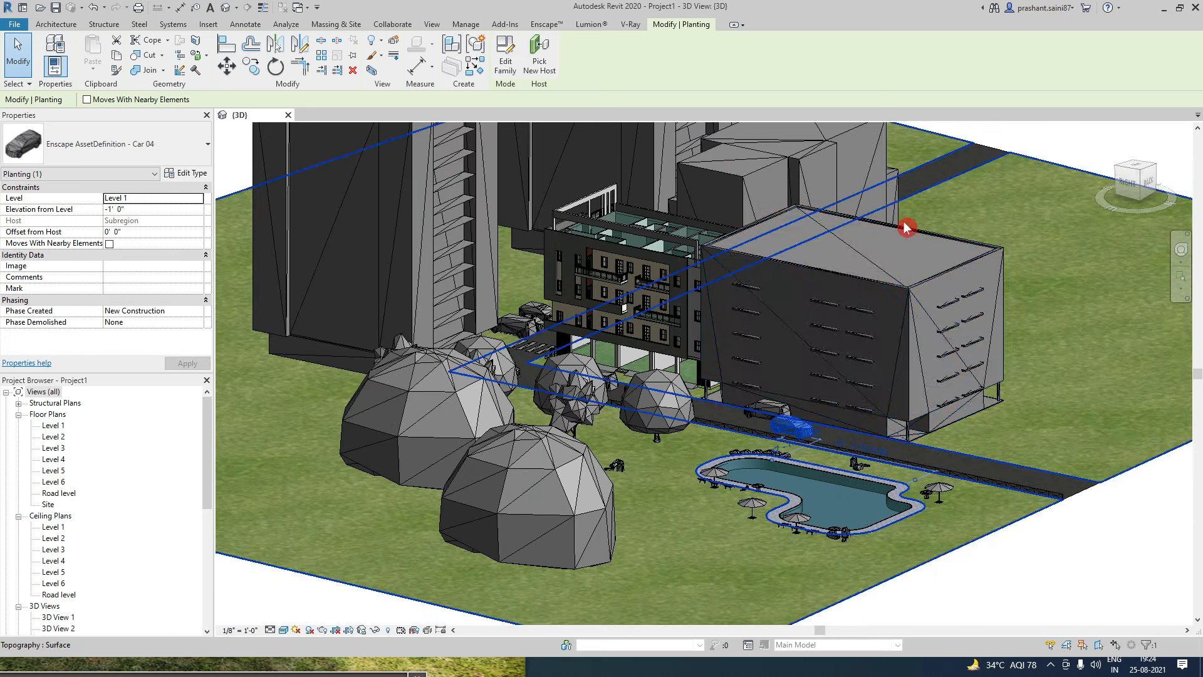
pyautogui.scroll(-3, 830, 339)
pyautogui.scroll(5, 815, 401)
pyautogui.scroll(-2, 788, 418)
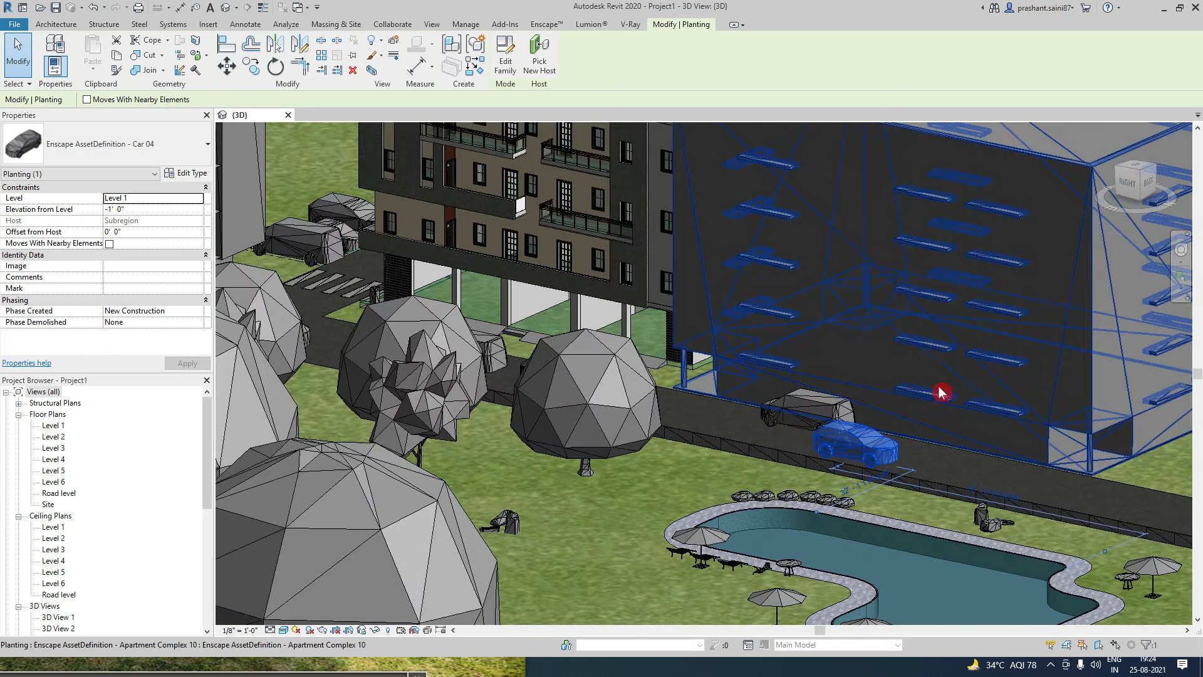
pyautogui.scroll(4, 843, 403)
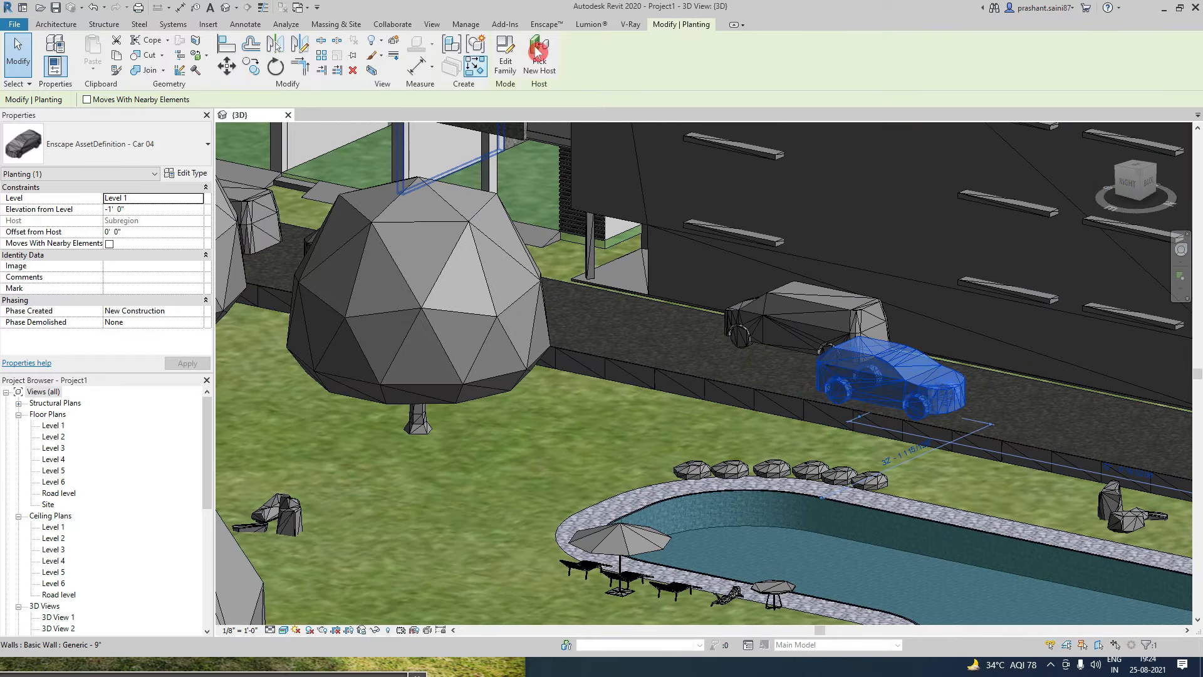
pyautogui.press('Escape')
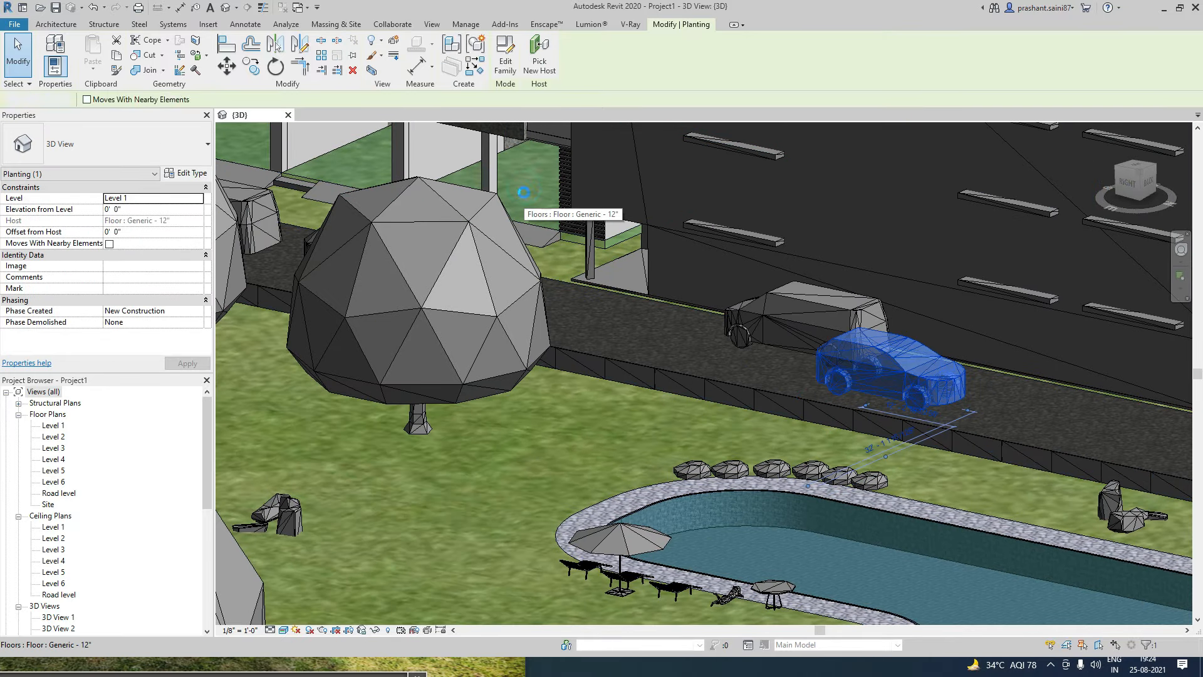
# Check the Car 04's wheels against the road surface from close up and from ground level.
pyautogui.scroll(5, 962, 432)
pyautogui.scroll(-2, 878, 389)
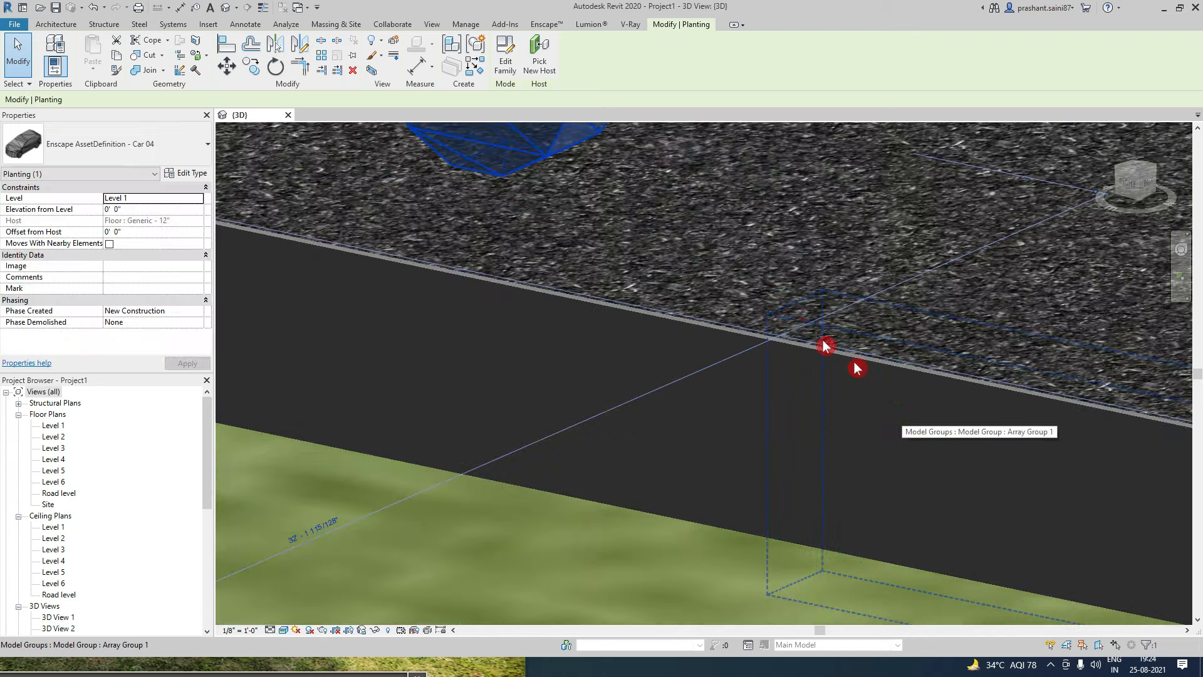
pyautogui.scroll(5, 652, 309)
pyautogui.click(718, 355)
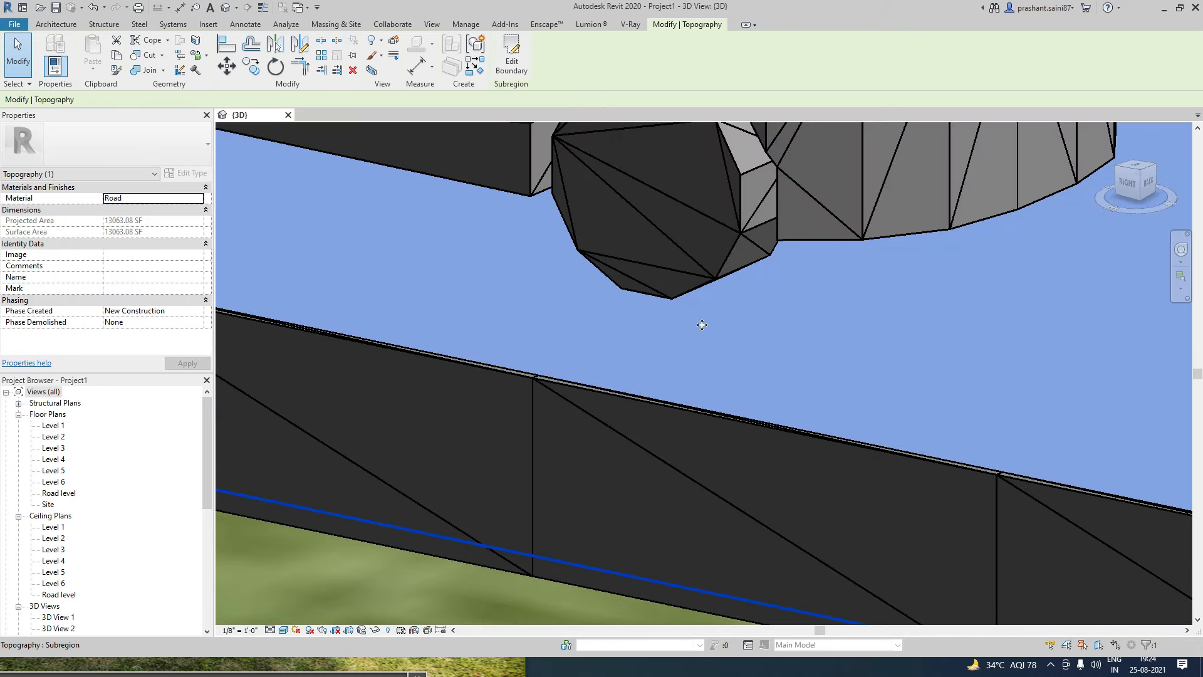
pyautogui.scroll(-5, 678, 313)
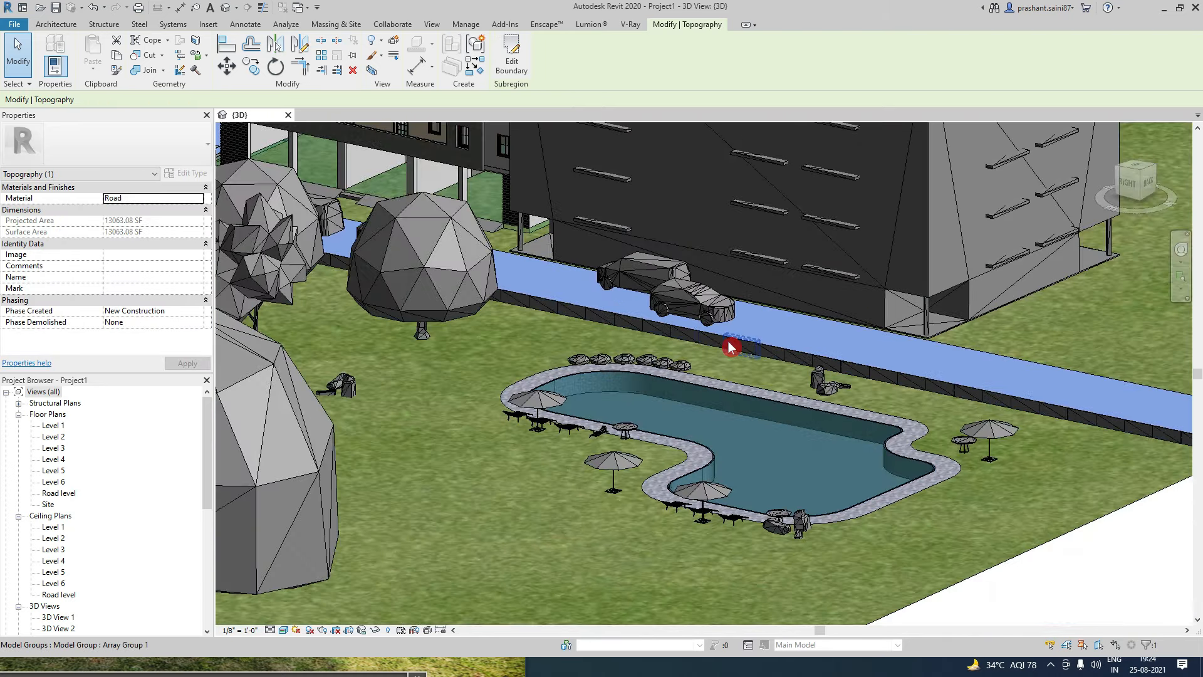
pyautogui.keyDown('shift'); pyautogui.moveTo(730, 346); pyautogui.dragTo(650, 327, button='middle'); pyautogui.keyUp('shift')
pyautogui.scroll(6, 421, 261)
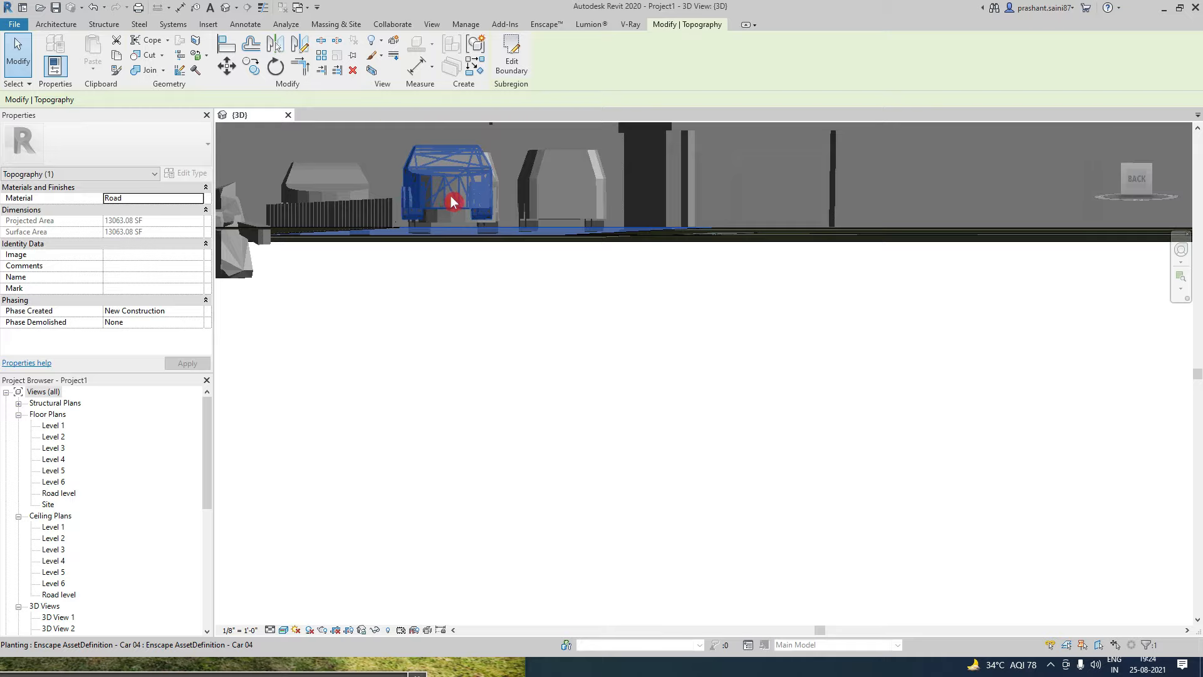
pyautogui.scroll(-3, 471, 211)
pyautogui.click(754, 519)
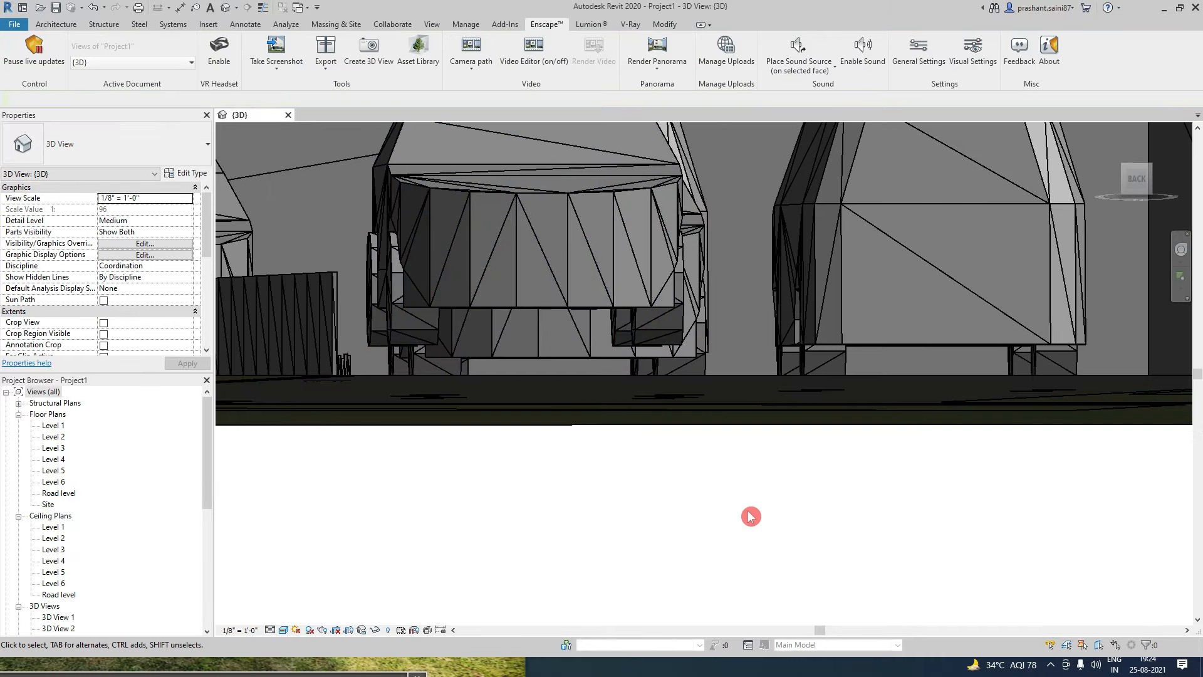
# Rehost the Car 04 beside the fence to the road surface with Pick New Host.
pyautogui.keyDown('shift'); pyautogui.moveTo(619, 365); pyautogui.dragTo(625, 371, button='middle'); pyautogui.keyUp('shift')
pyautogui.click(556, 261)
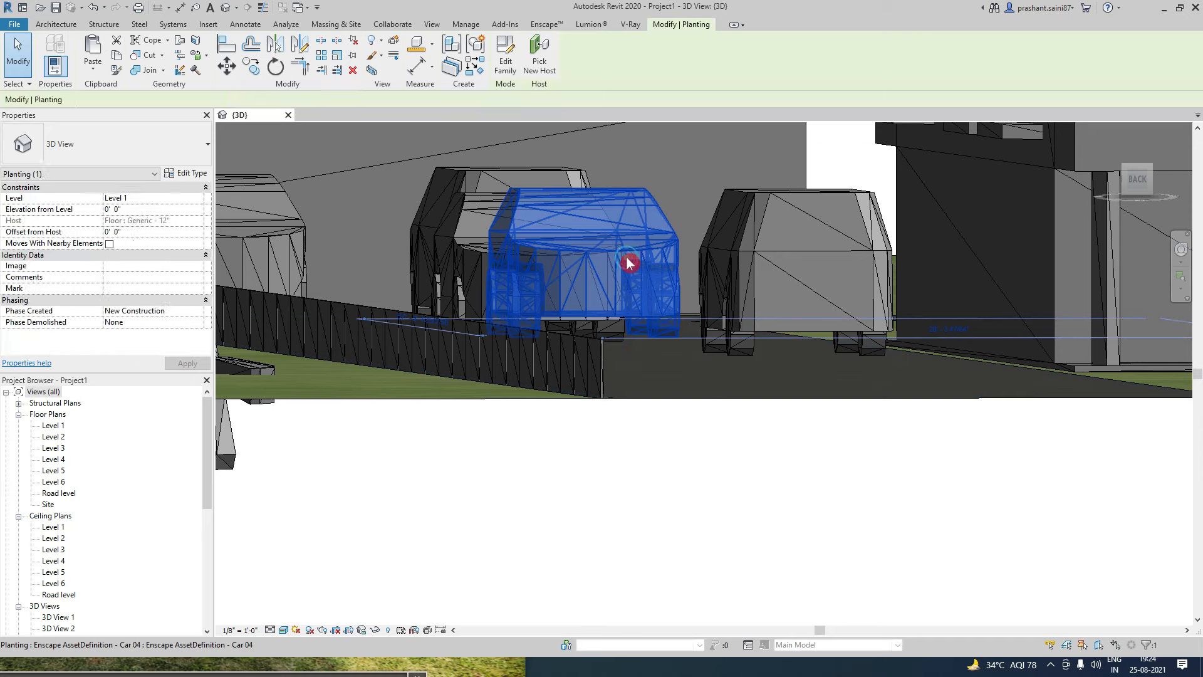
pyautogui.click(544, 51)
pyautogui.click(668, 375)
pyautogui.click(738, 486)
pyautogui.moveTo(738, 487)
pyautogui.keyDown('shift'); pyautogui.mouseDown(button='middle')
pyautogui.moveTo(720, 457)
pyautogui.moveTo(739, 478)
pyautogui.moveTo(737, 465)
pyautogui.mouseUp(button='middle'); pyautogui.keyUp('shift')
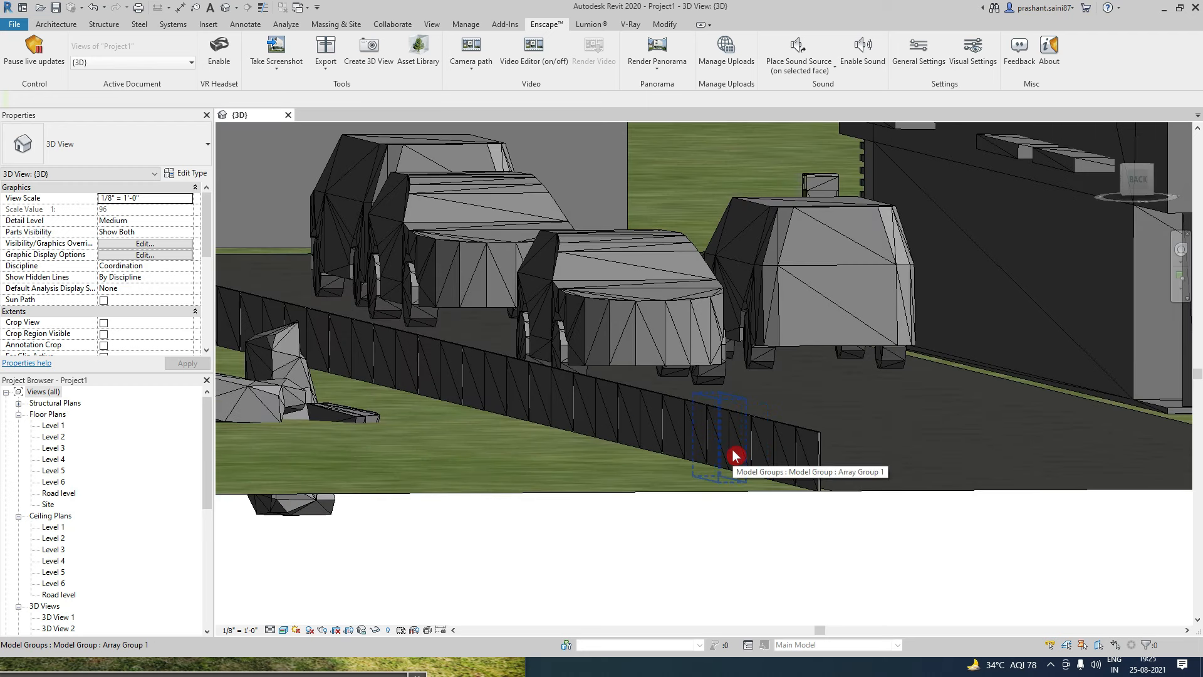
# Reduce the Revit window and move the Enscape window clear of its ribbon.
pyautogui.doubleClick(755, 9)
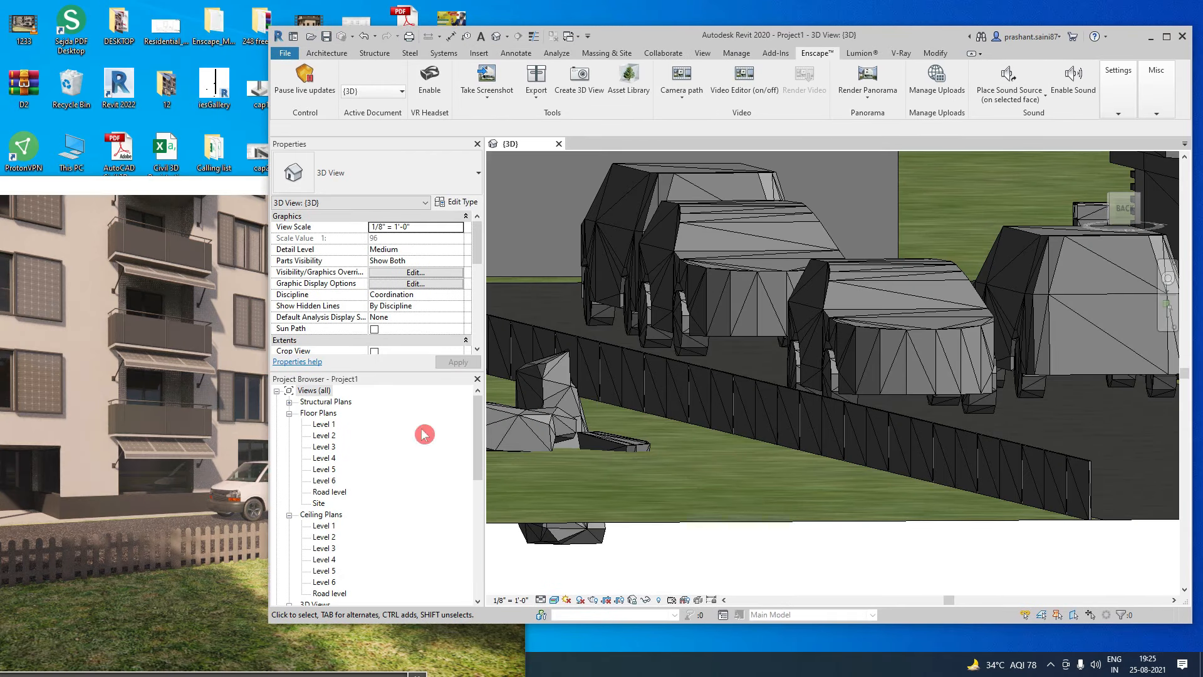
pyautogui.moveTo(154, 192); pyautogui.dragTo(237, 74)
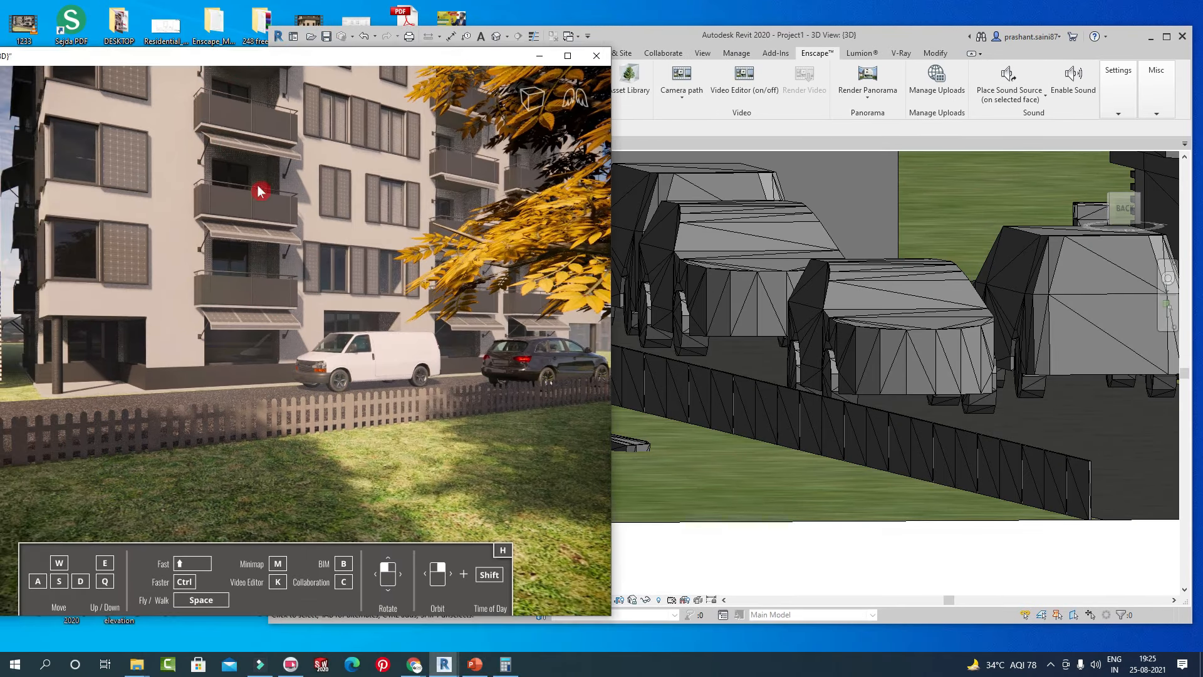
pyautogui.click(342, 595)
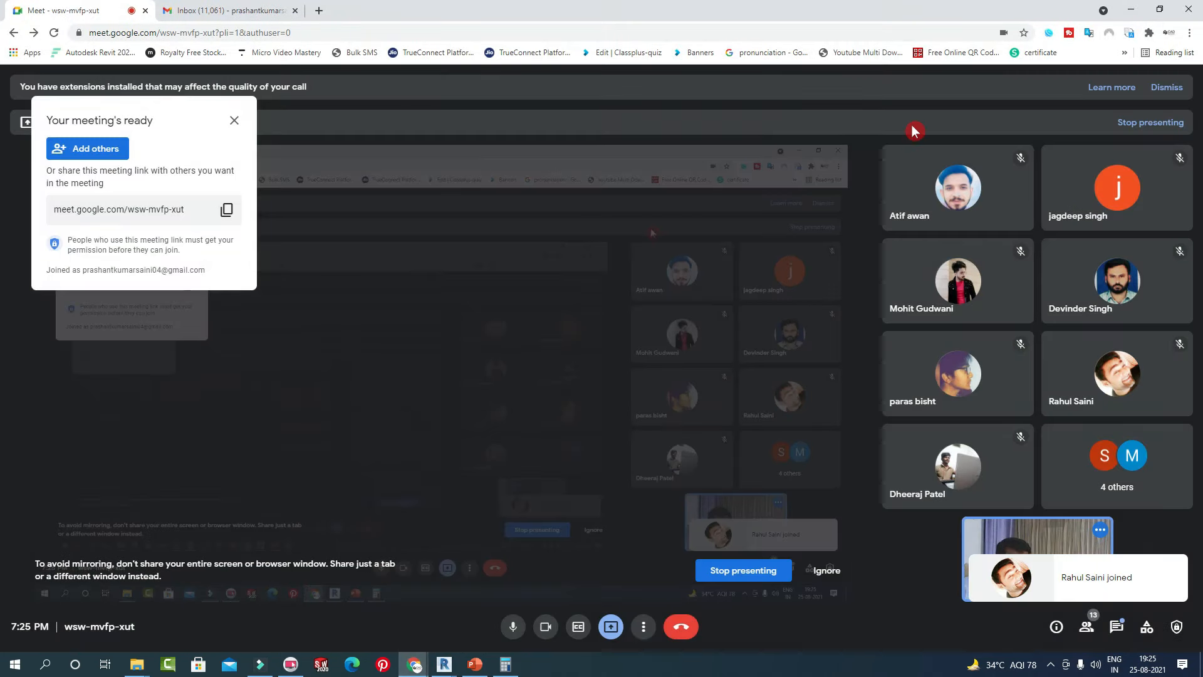
pyautogui.click(1131, 10)
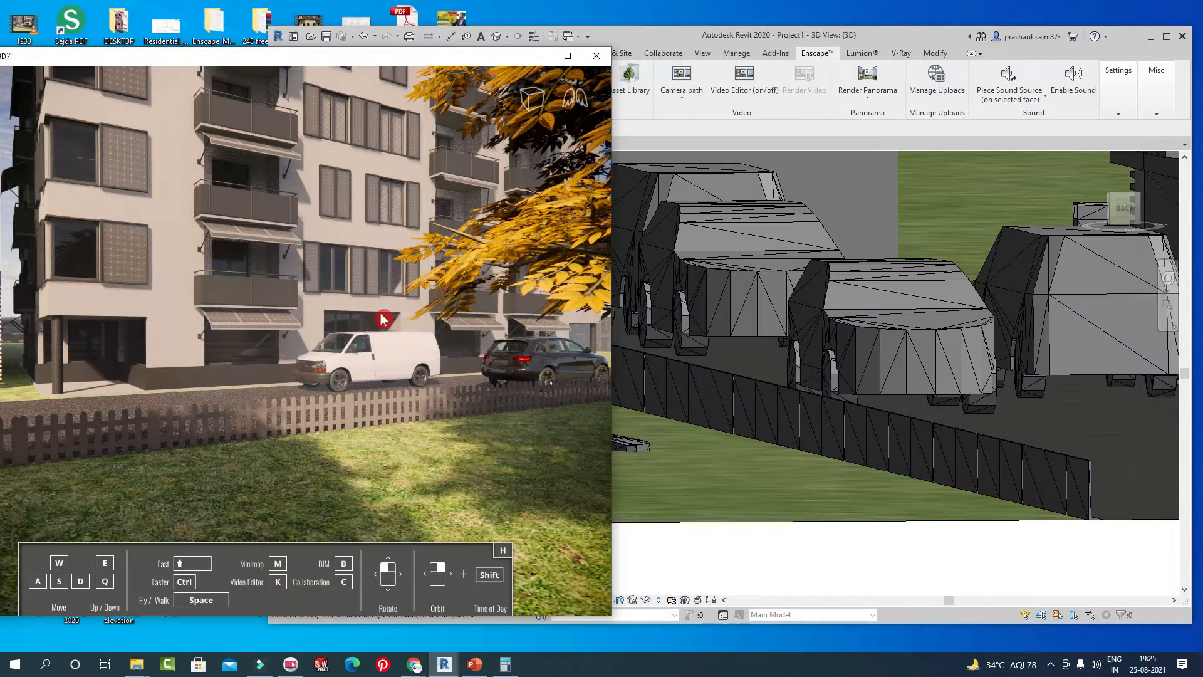
pyautogui.click(478, 79)
pyautogui.moveTo(426, 64); pyautogui.dragTo(418, 172)
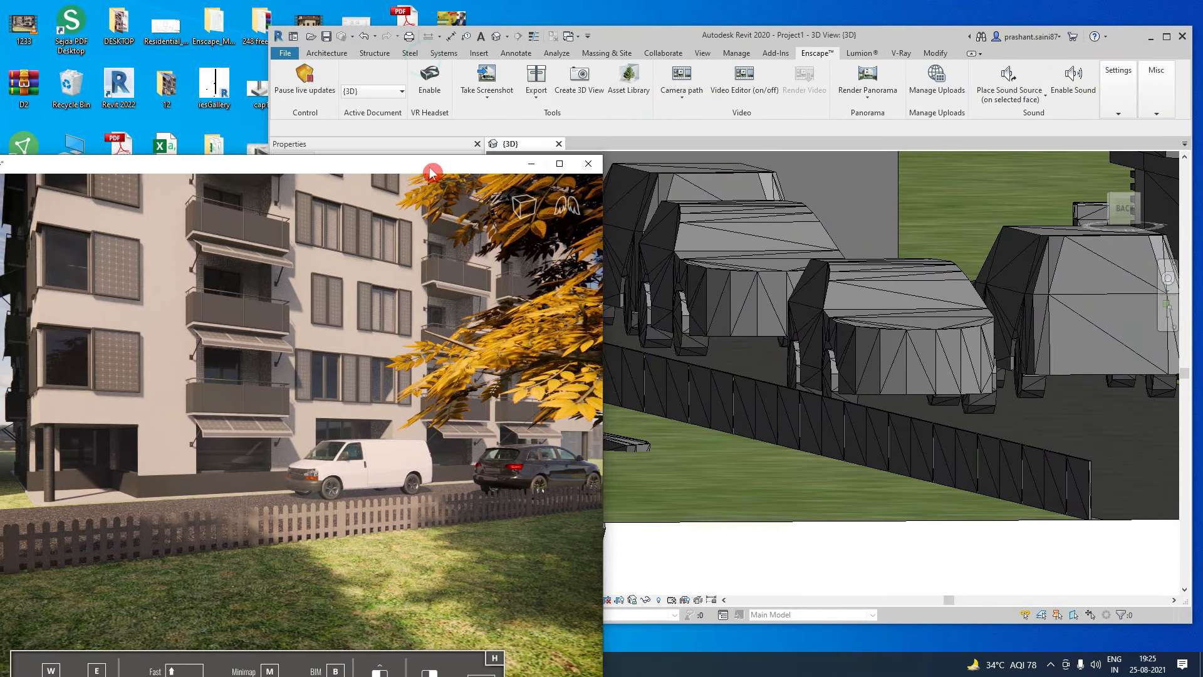
# Rearrange the Revit and Enscape windows so they no longer cover each other, and maximize the Enscape window.
pyautogui.click(685, 105)
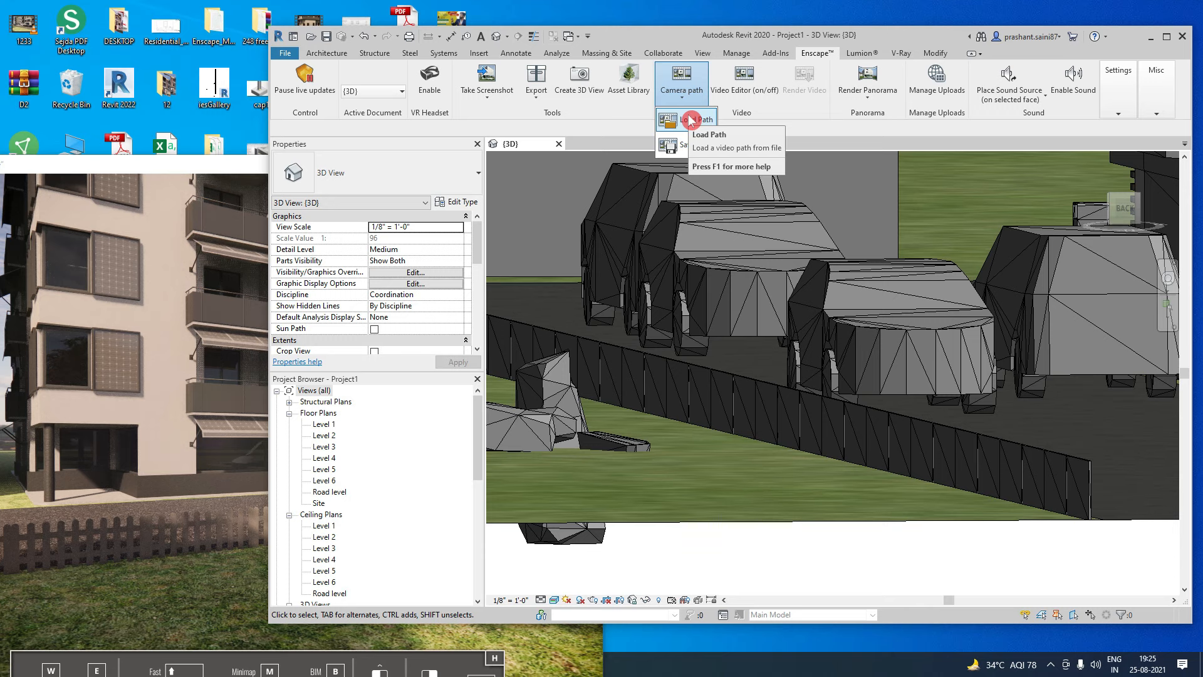
pyautogui.click(1165, 39)
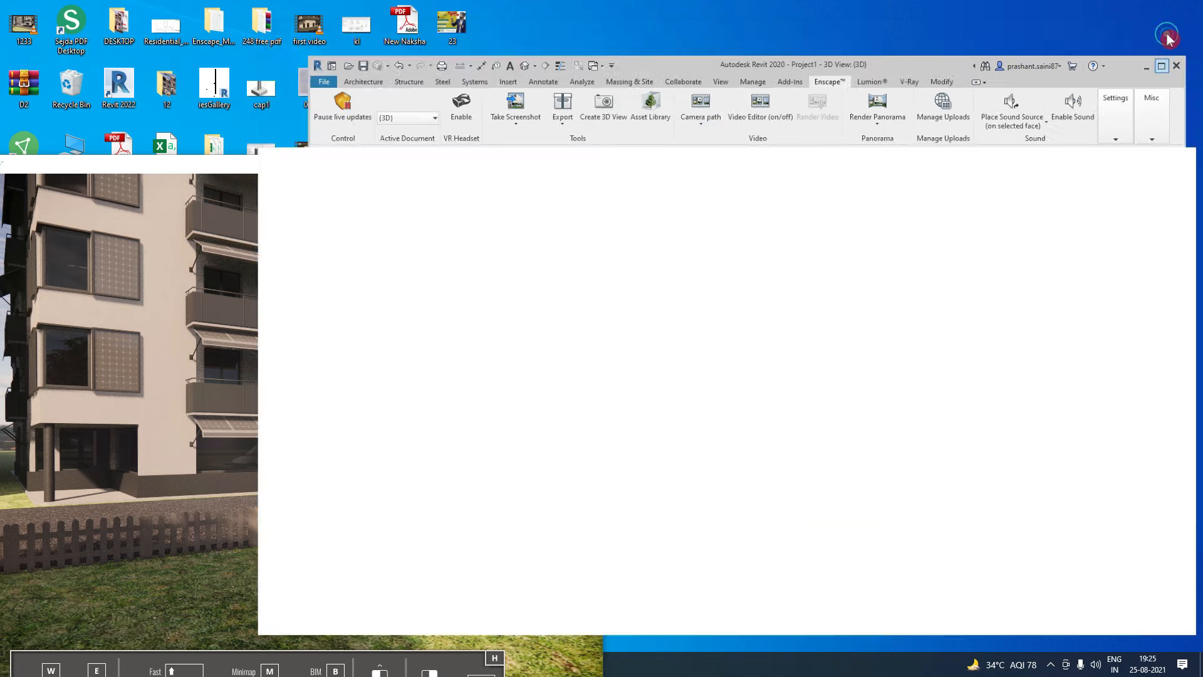
pyautogui.moveTo(743, 10)
pyautogui.mouseDown()
pyautogui.moveTo(414, 116)
pyautogui.moveTo(290, 109)
pyautogui.moveTo(290, 49)
pyautogui.mouseUp()
pyautogui.click(470, 621)
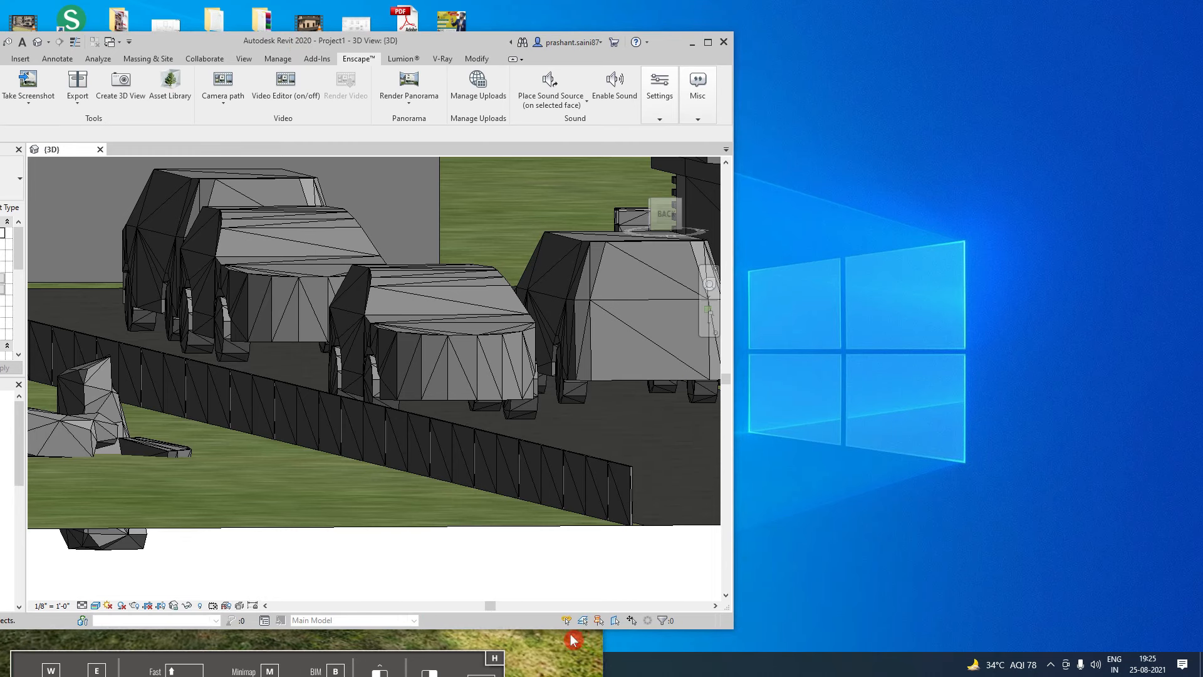
pyautogui.moveTo(469, 41); pyautogui.dragTo(549, 408)
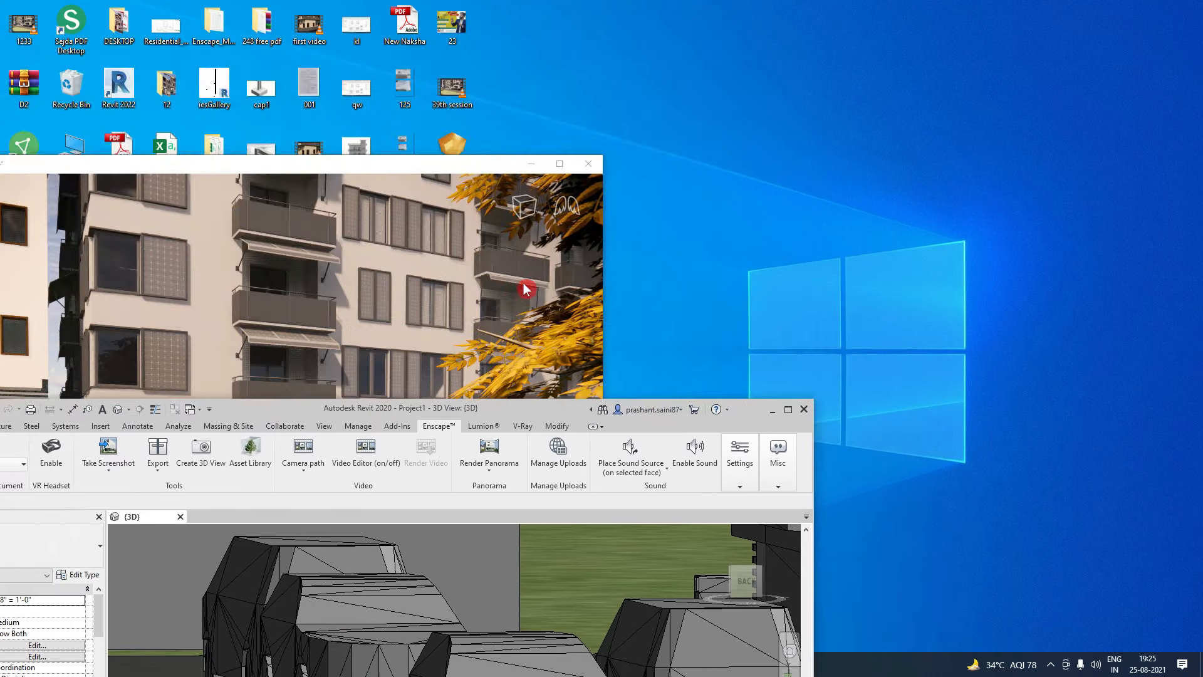
pyautogui.moveTo(402, 168); pyautogui.dragTo(940, 43)
pyautogui.moveTo(516, 412); pyautogui.dragTo(443, 99)
pyautogui.moveTo(1115, 45); pyautogui.dragTo(811, 57)
pyautogui.click(979, 50)
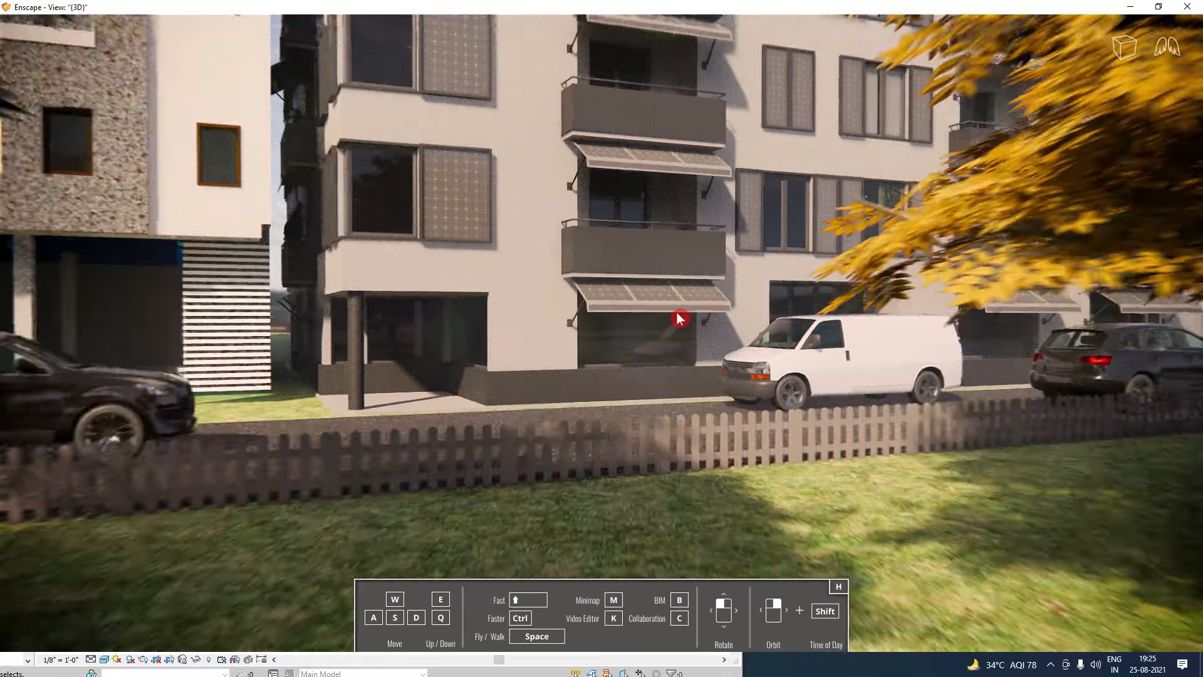
# Open the Video Editor and add the first keyframe from the stone paving beside the swimming pool.
pyautogui.moveTo(676, 312); pyautogui.dragTo(693, 497, button='right')
pyautogui.scroll(-3, 731, 335)
pyautogui.scroll(-2, 718, 335)
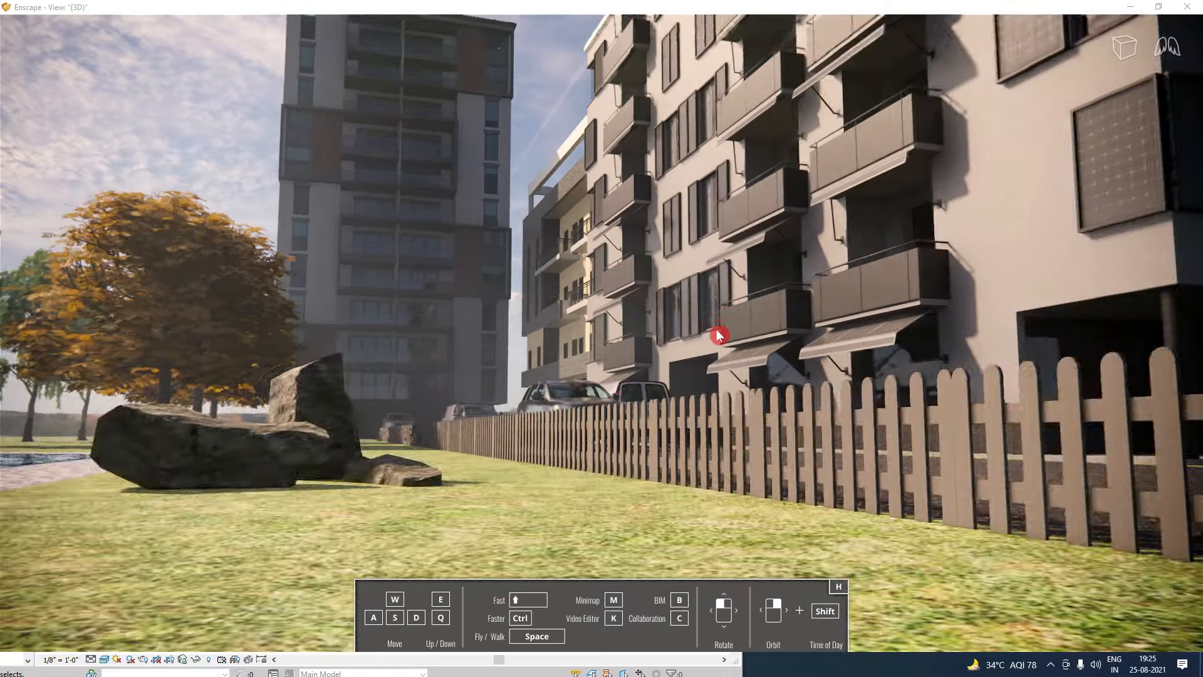
pyautogui.moveTo(689, 389); pyautogui.dragTo(660, 460, button='right')
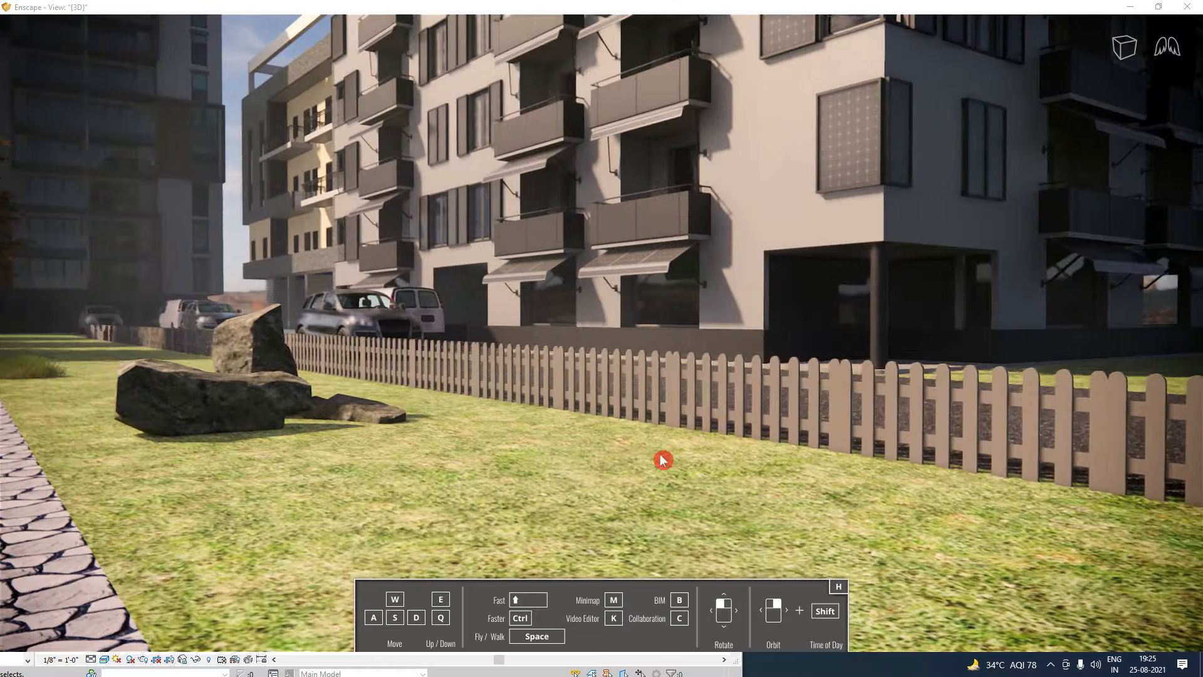
pyautogui.moveTo(314, 453); pyautogui.dragTo(708, 348)
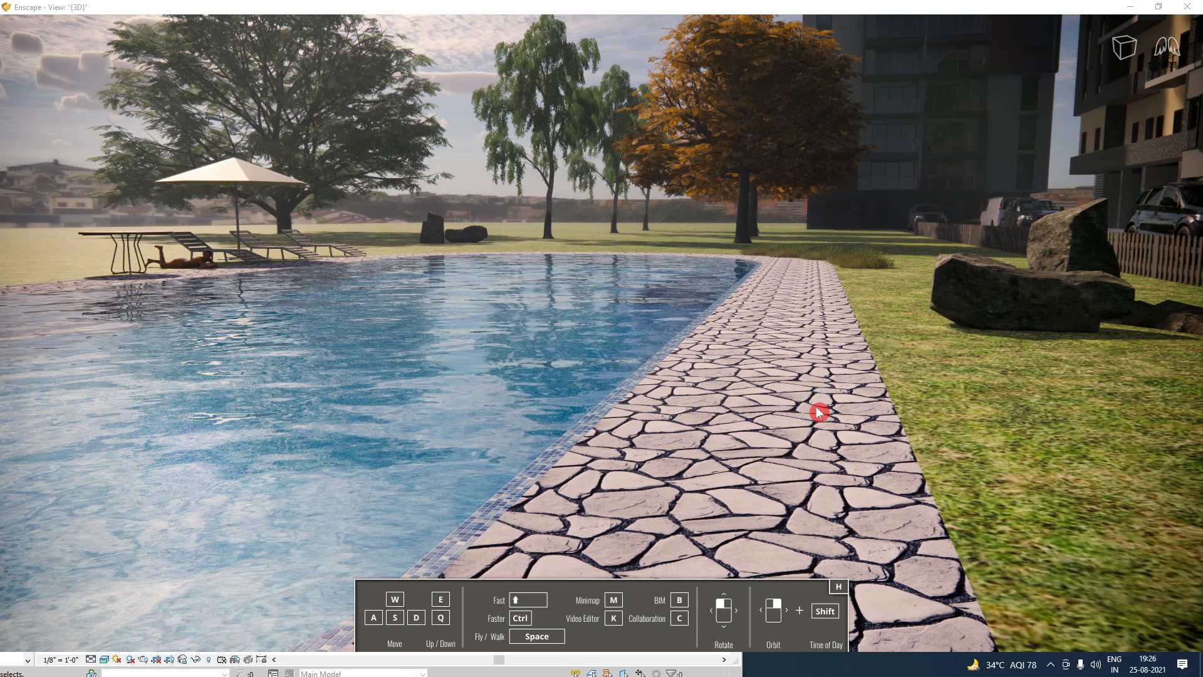
pyautogui.press('k')
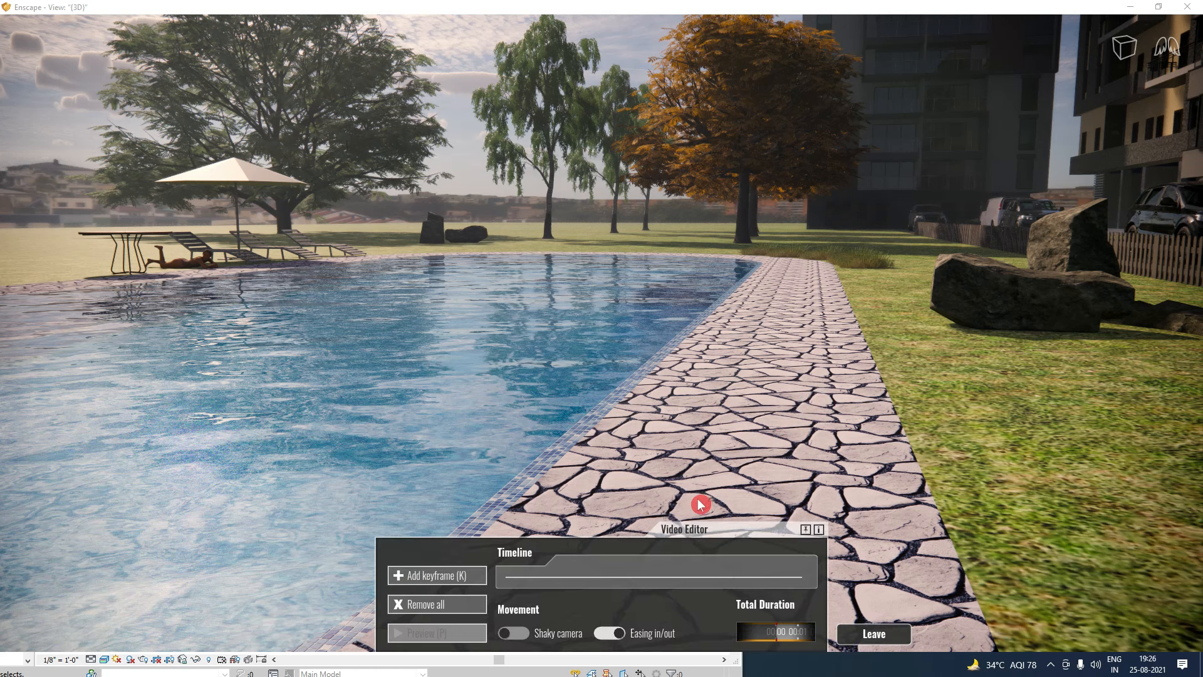
pyautogui.click(457, 575)
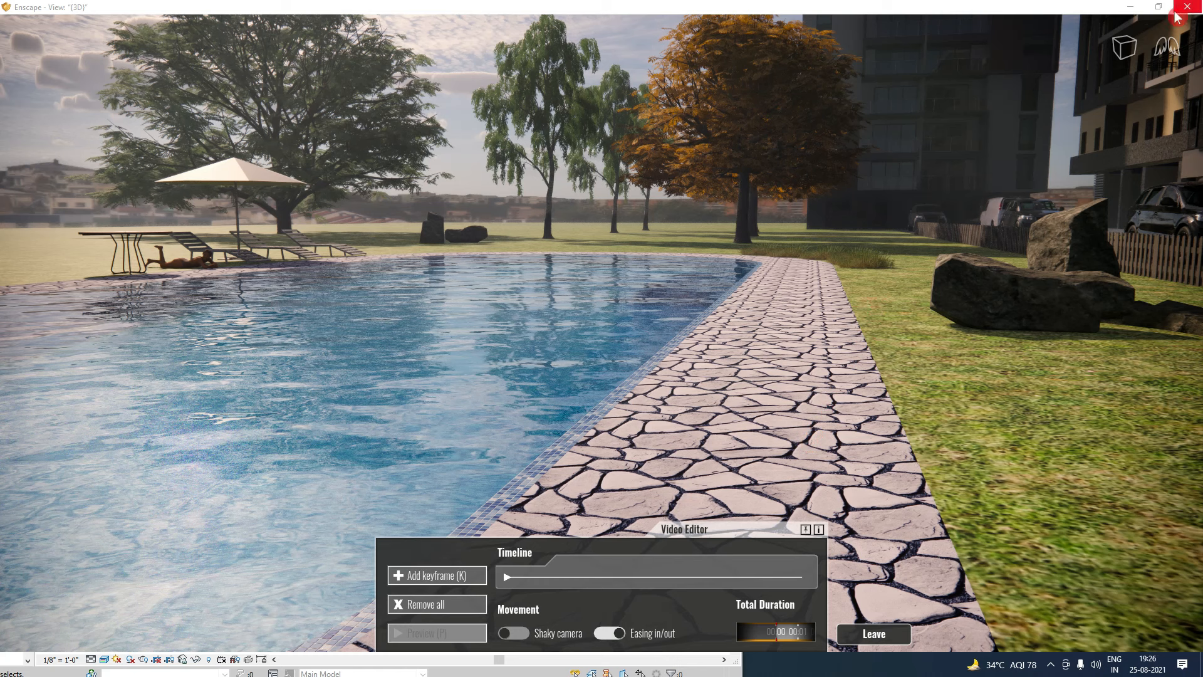
# Switch to walk mode and add a second keyframe further along the paving, facing the trees and parked cars.
pyautogui.click(1170, 51)
pyautogui.press('w')
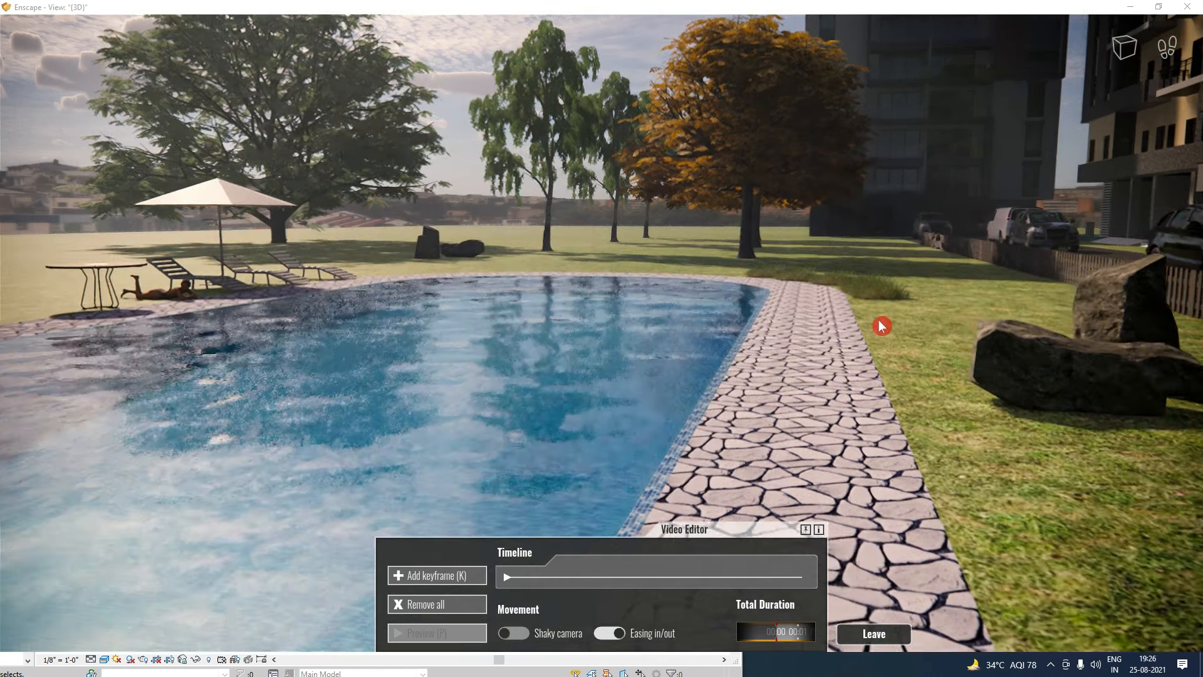
pyautogui.moveTo(880, 326); pyautogui.dragTo(977, 326)
pyautogui.press('w')
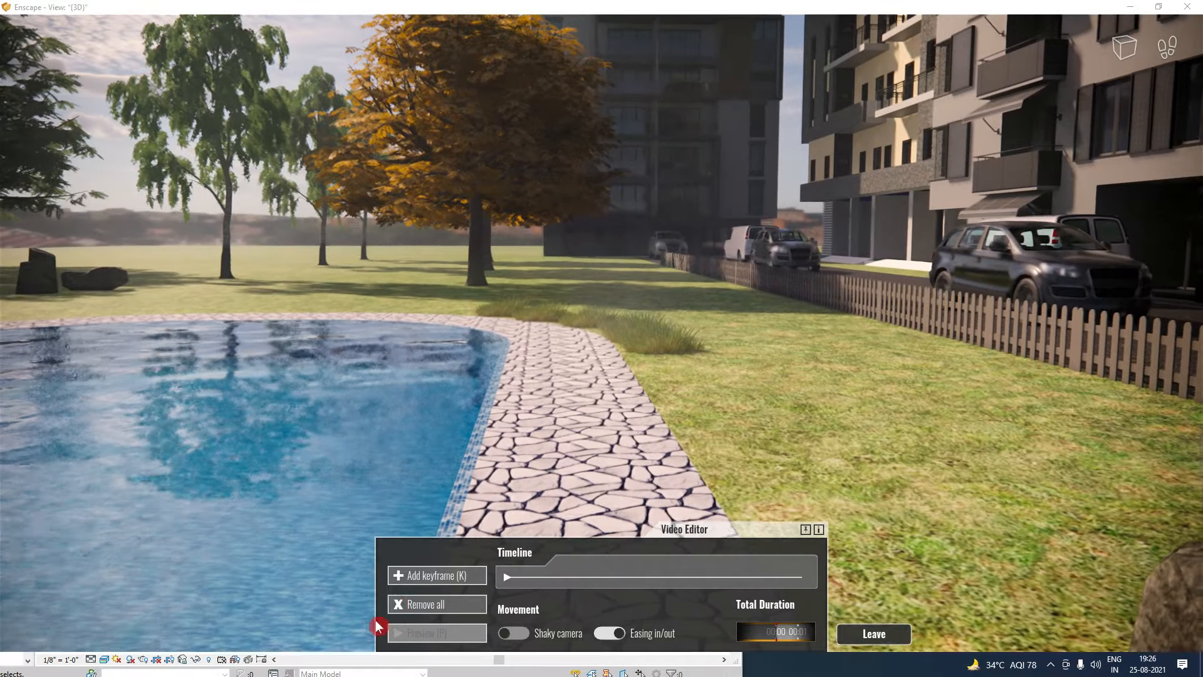
pyautogui.click(412, 575)
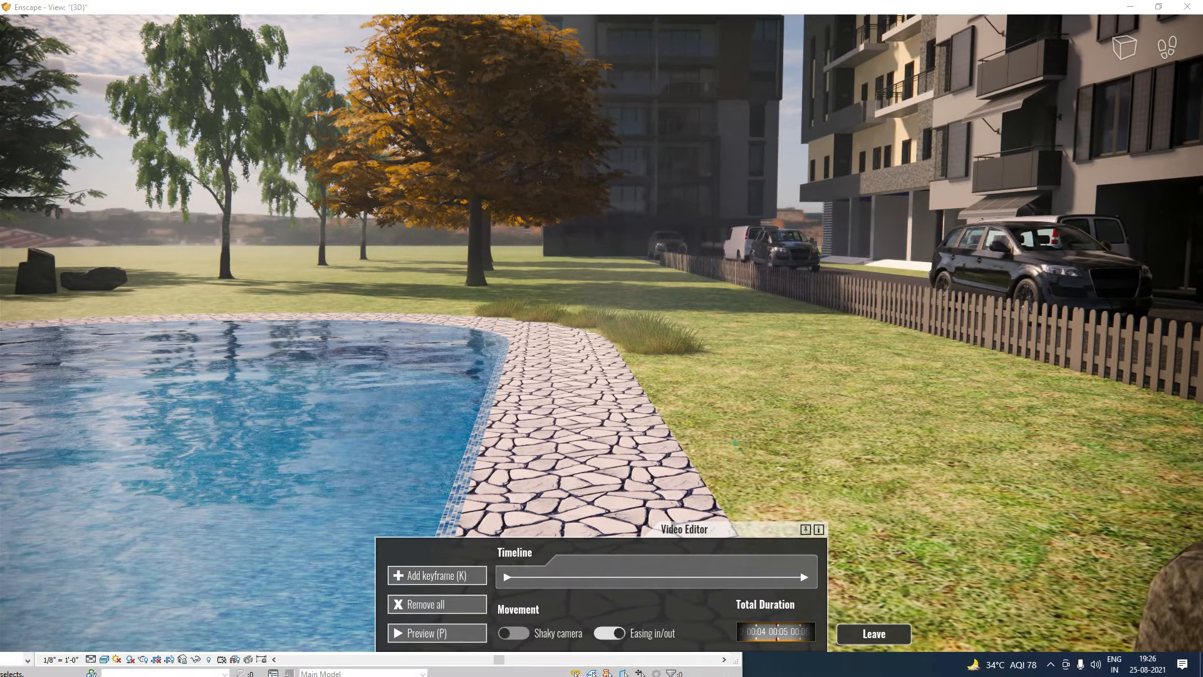
# Add a keyframe near the fence facing the black car and another facing the trees beyond the pool's curved edge.
pyautogui.press('s')
pyautogui.press('w')
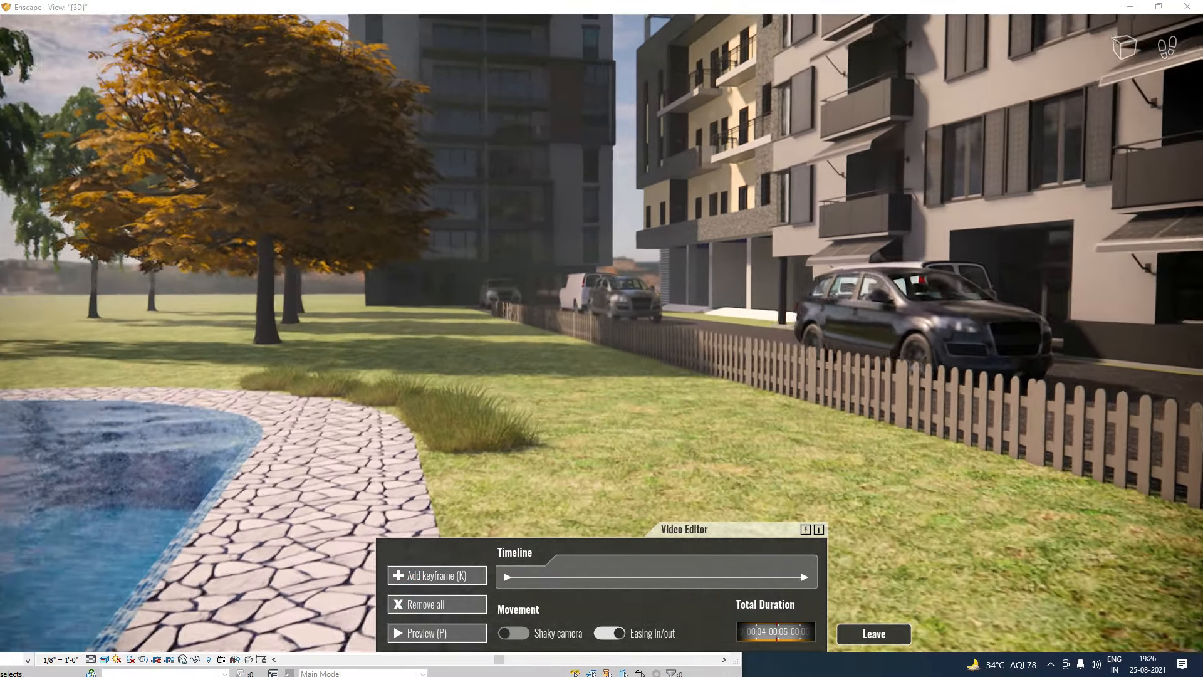
pyautogui.press('w')
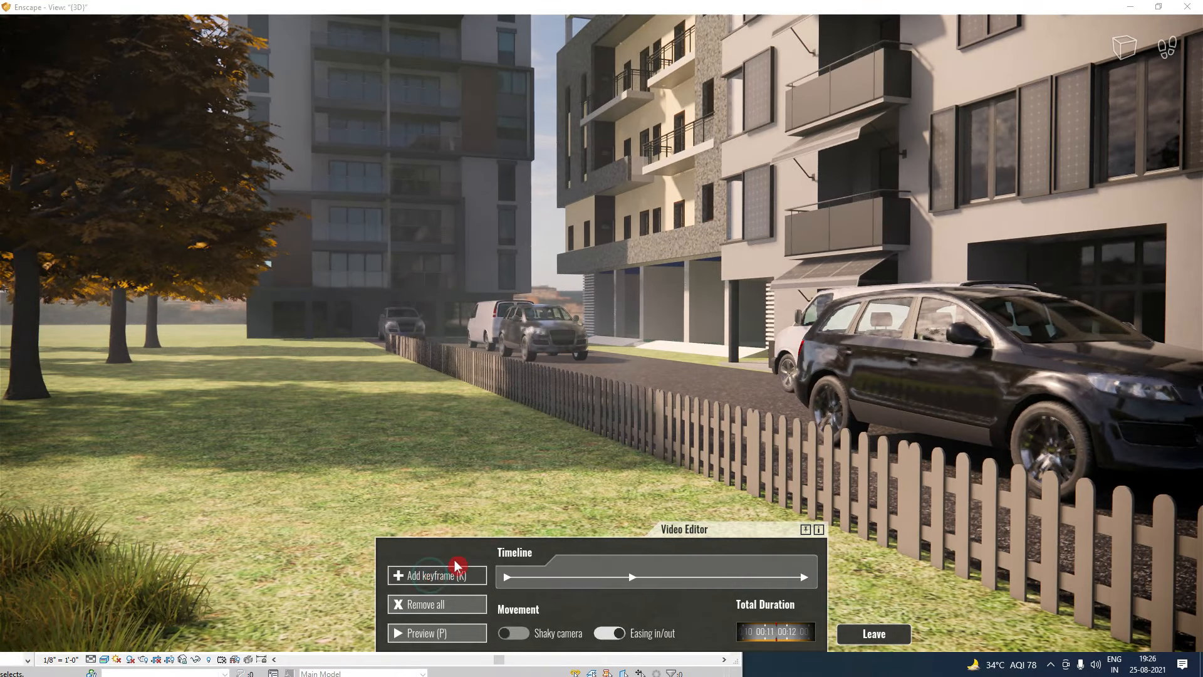
pyautogui.moveTo(601, 338); pyautogui.dragTo(150, 382)
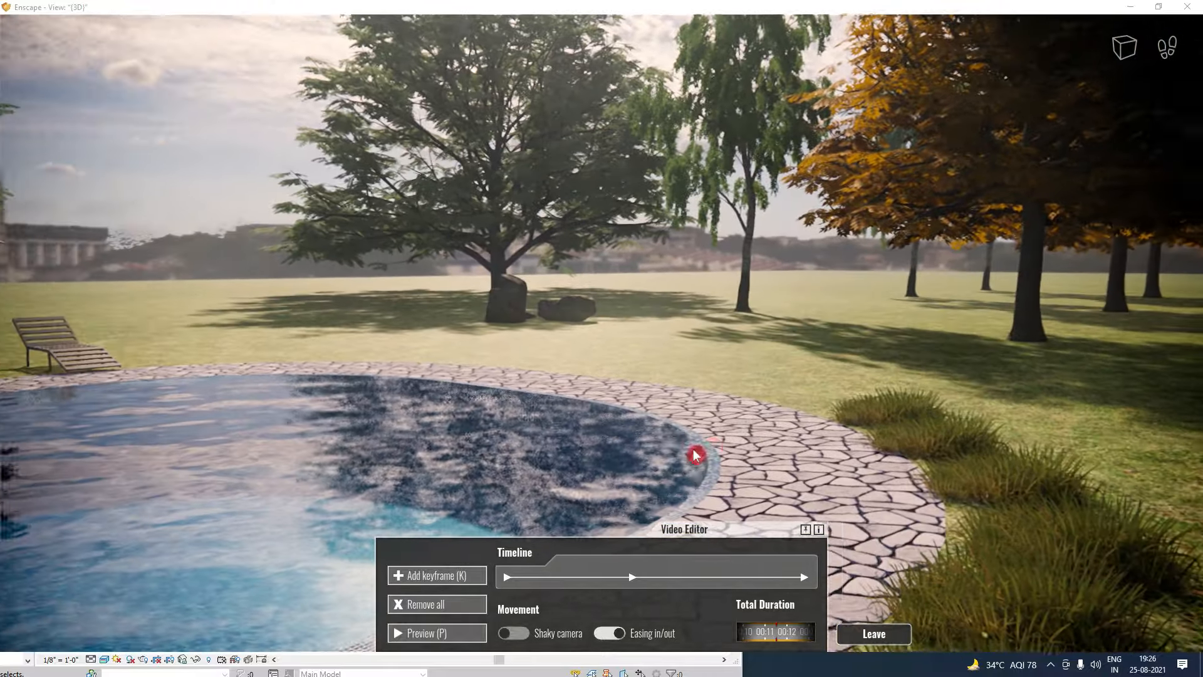
pyautogui.click(451, 577)
# Add a keyframe facing the loungers across the pool and another facing the black car behind the fence.
pyautogui.moveTo(451, 376); pyautogui.dragTo(276, 376)
pyautogui.moveTo(777, 501); pyautogui.dragTo(543, 536)
pyautogui.click(433, 577)
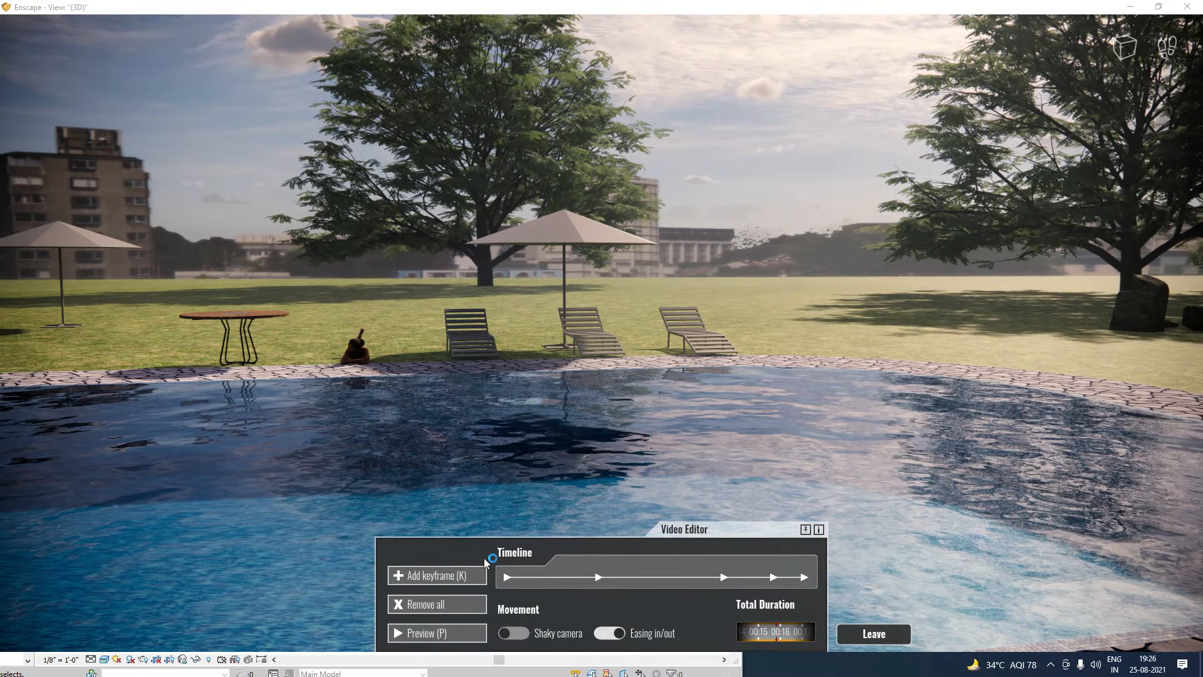
pyautogui.moveTo(1024, 472); pyautogui.dragTo(1128, 452)
pyautogui.moveTo(477, 495); pyautogui.dragTo(863, 512)
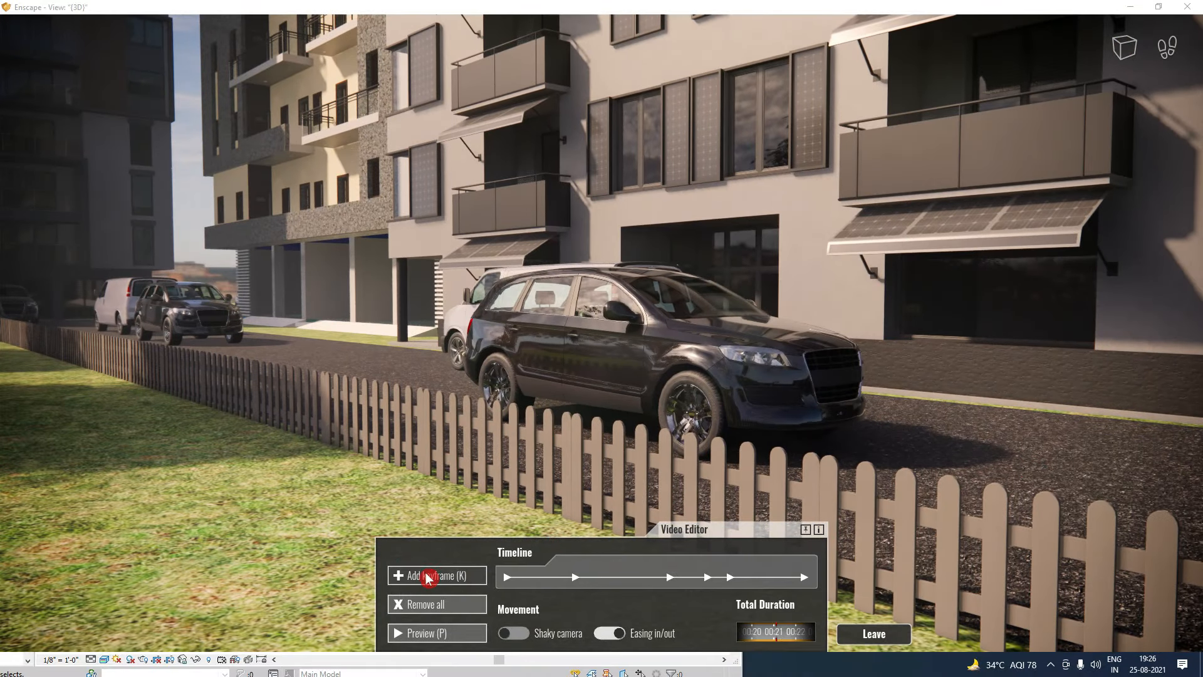
# Preview the six-keyframe camera path and set its total duration to 16 seconds.
pyautogui.click(408, 639)
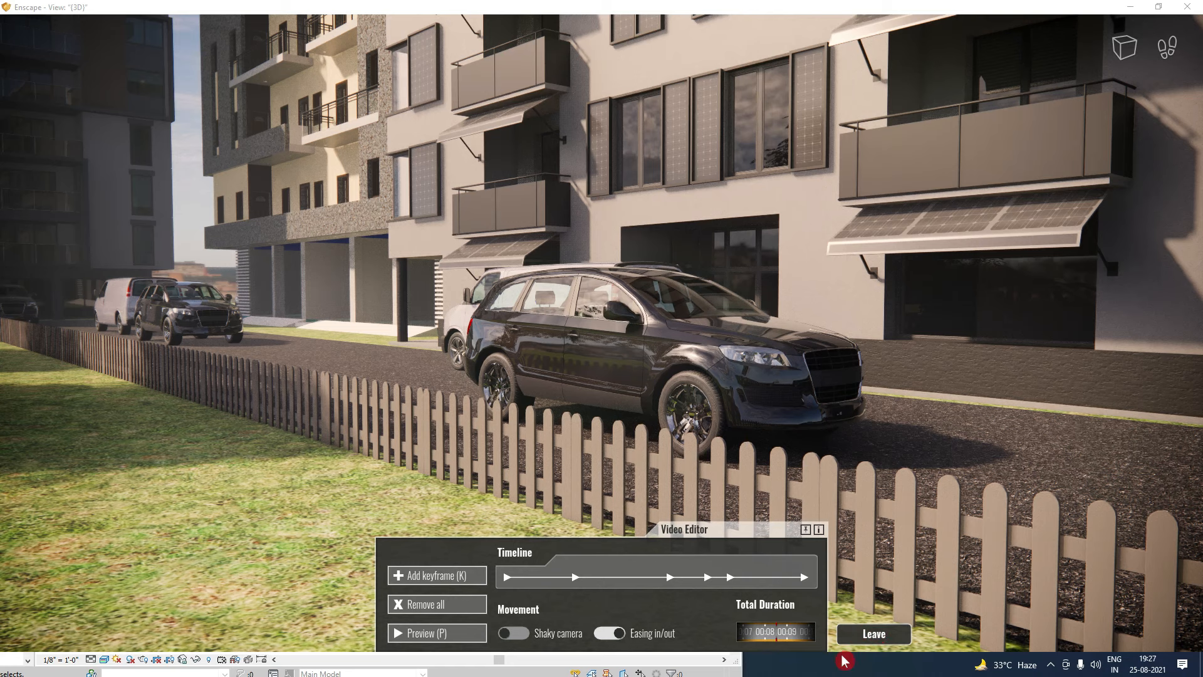
pyautogui.click(422, 634)
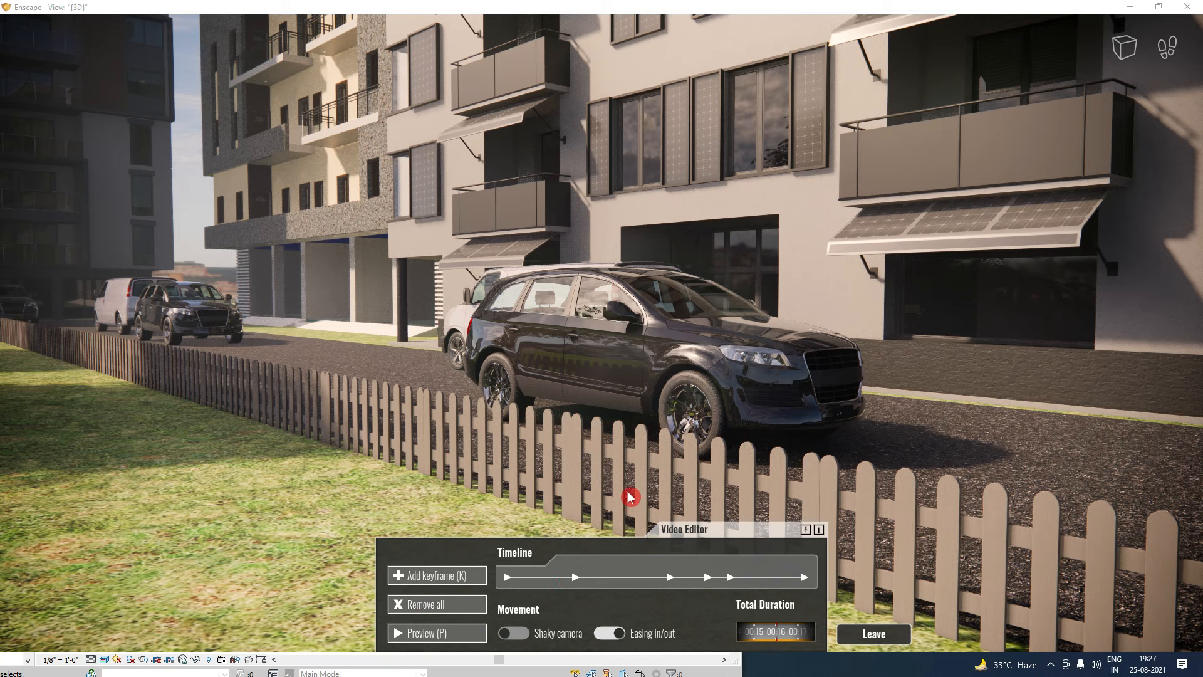
# Save the camera path from Revit to the Desktop as an Enscape video path file named Enscape_VideoPath.
pyautogui.moveTo(774, 9); pyautogui.dragTo(855, 41)
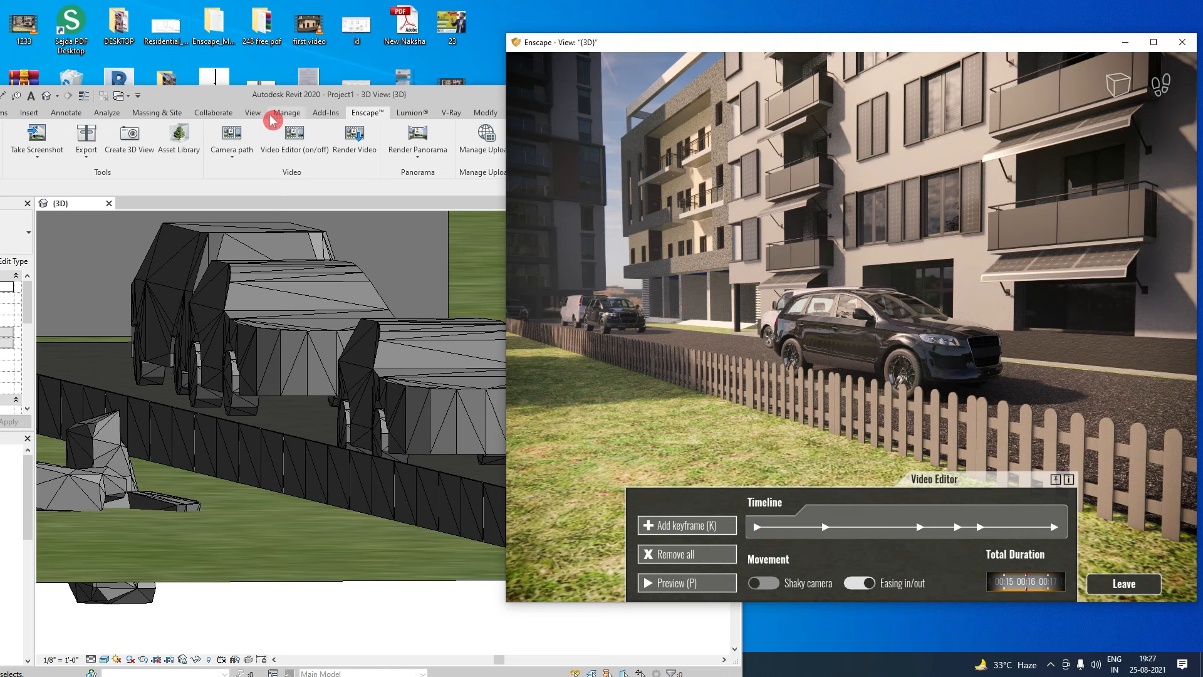
pyautogui.click(238, 156)
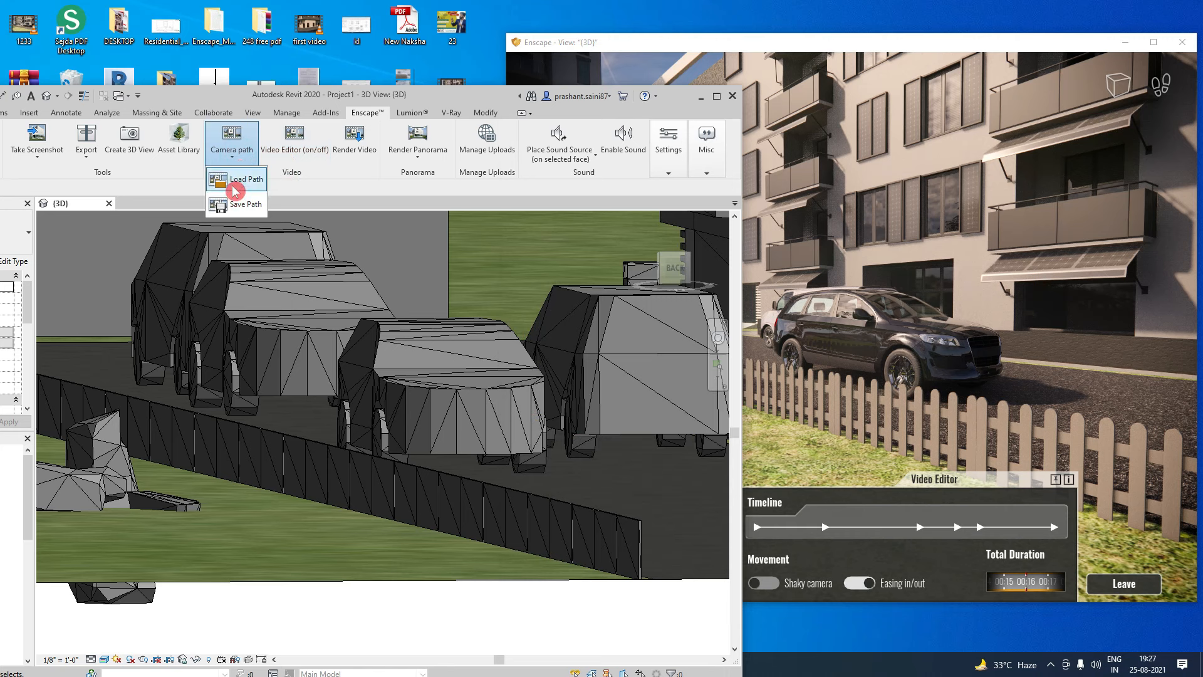
pyautogui.click(245, 180)
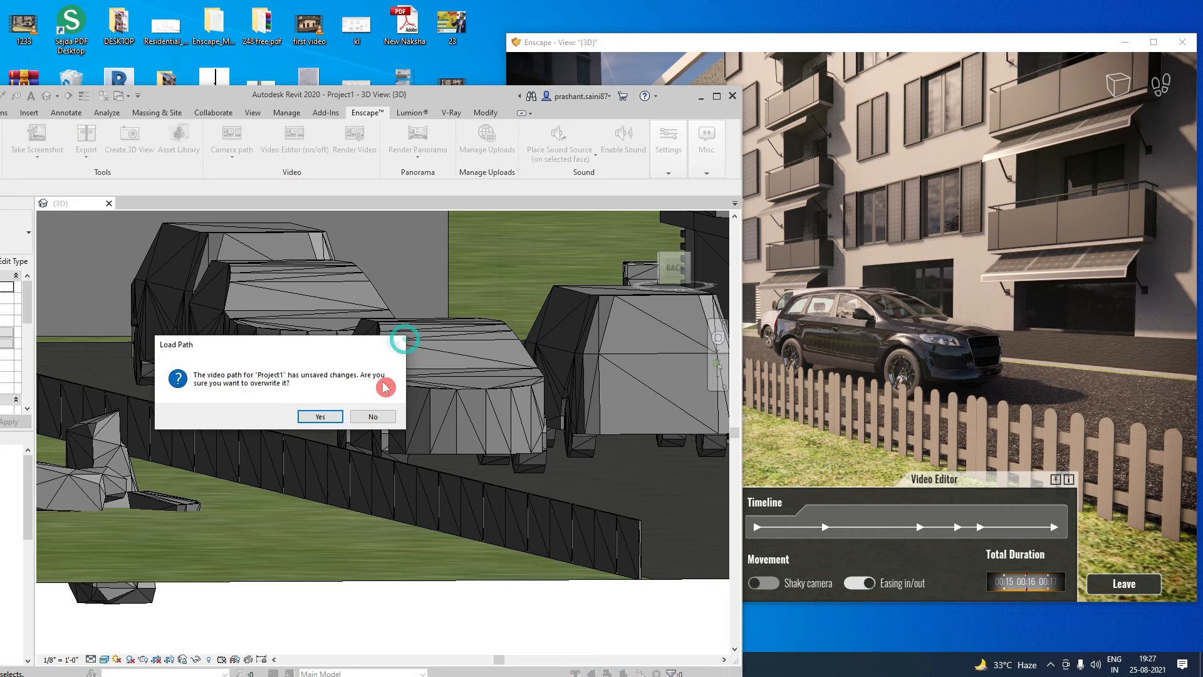
pyautogui.click(232, 154)
pyautogui.click(237, 204)
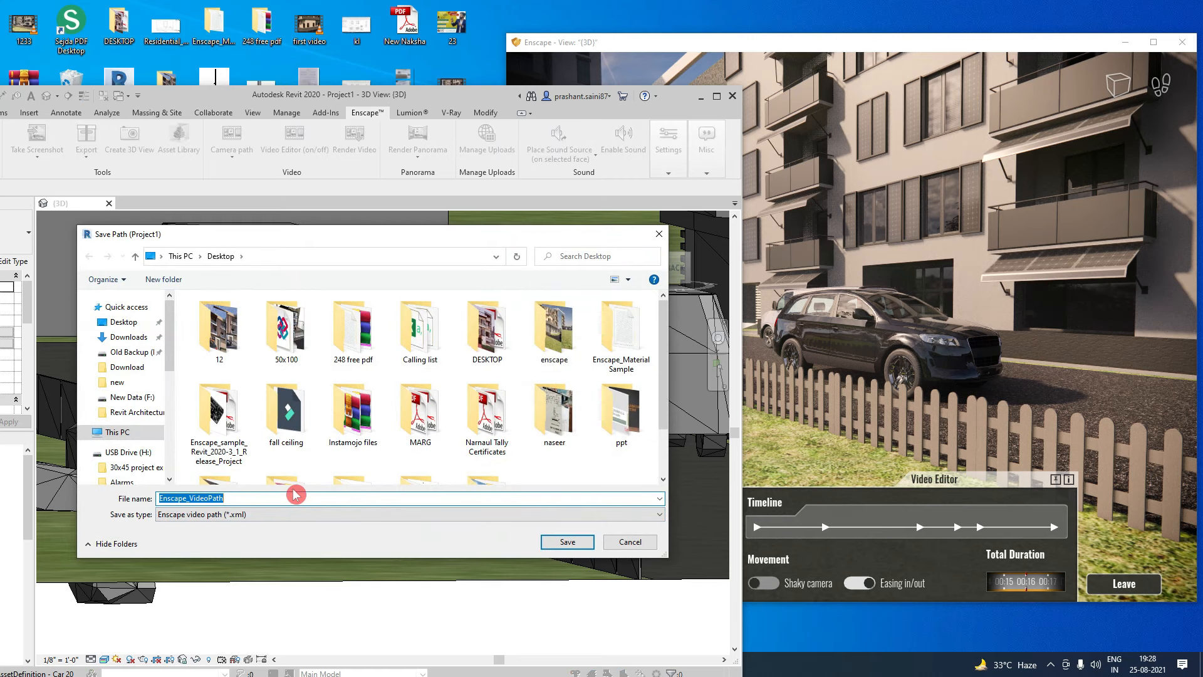
pyautogui.click(559, 543)
# Maximise the Enscape window and remove all keyframes from the video timeline.
pyautogui.click(1013, 515)
pyautogui.click(1152, 42)
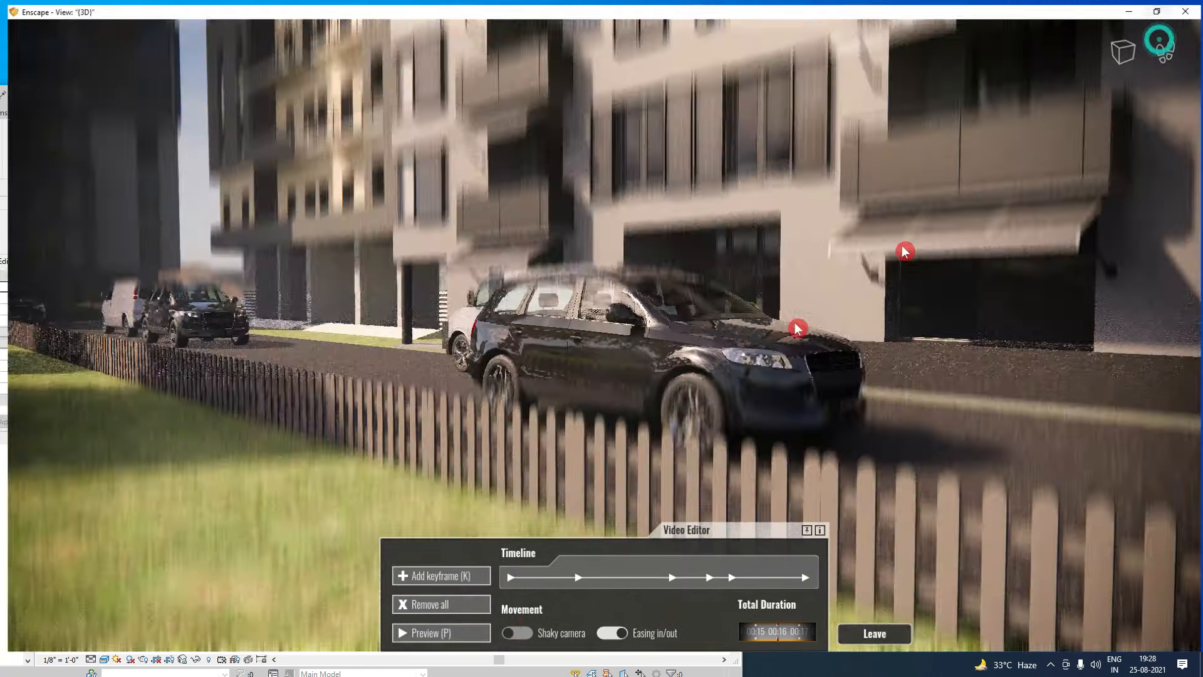
pyautogui.click(426, 604)
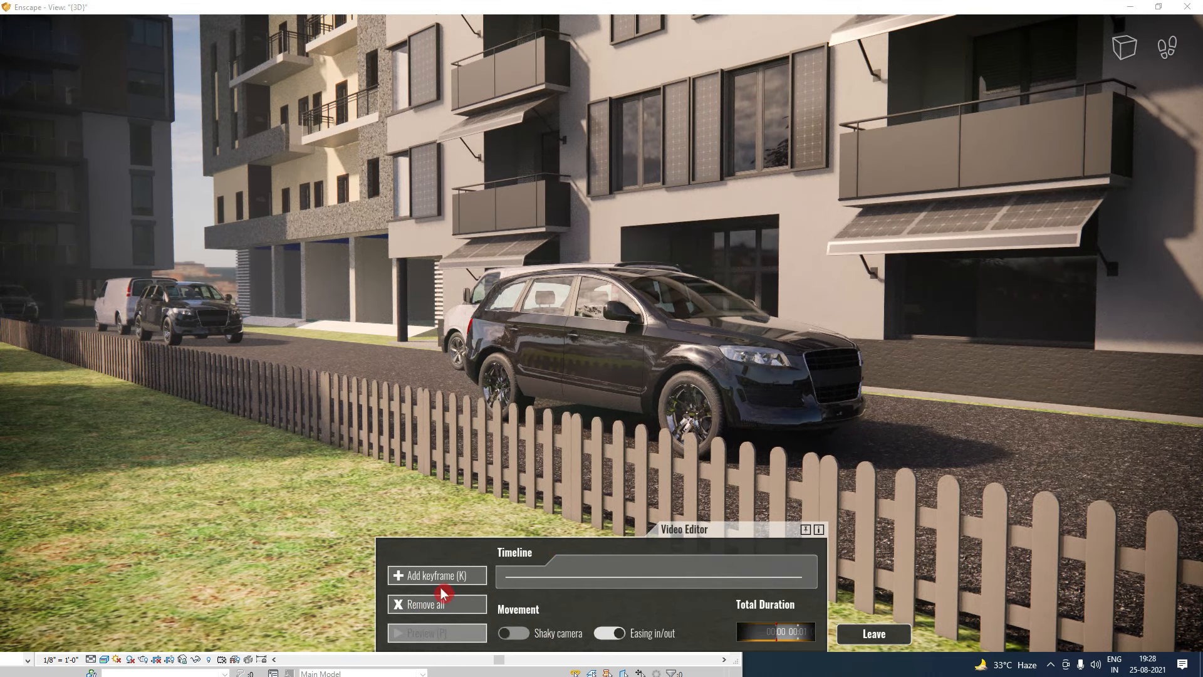
pyautogui.moveTo(575, 464); pyautogui.dragTo(701, 425)
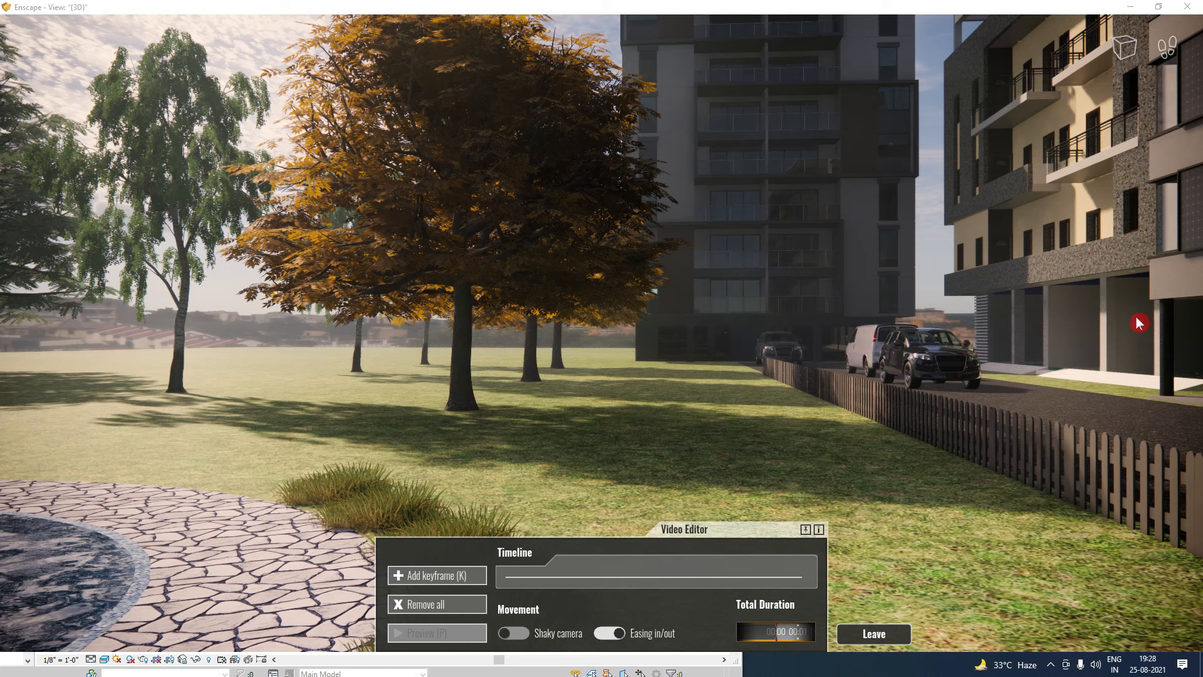
# Load the saved Enscape_VideoPath file from the Desktop through Revit and preview the camera path in Enscape.
pyautogui.moveTo(858, 8); pyautogui.dragTo(1000, 65)
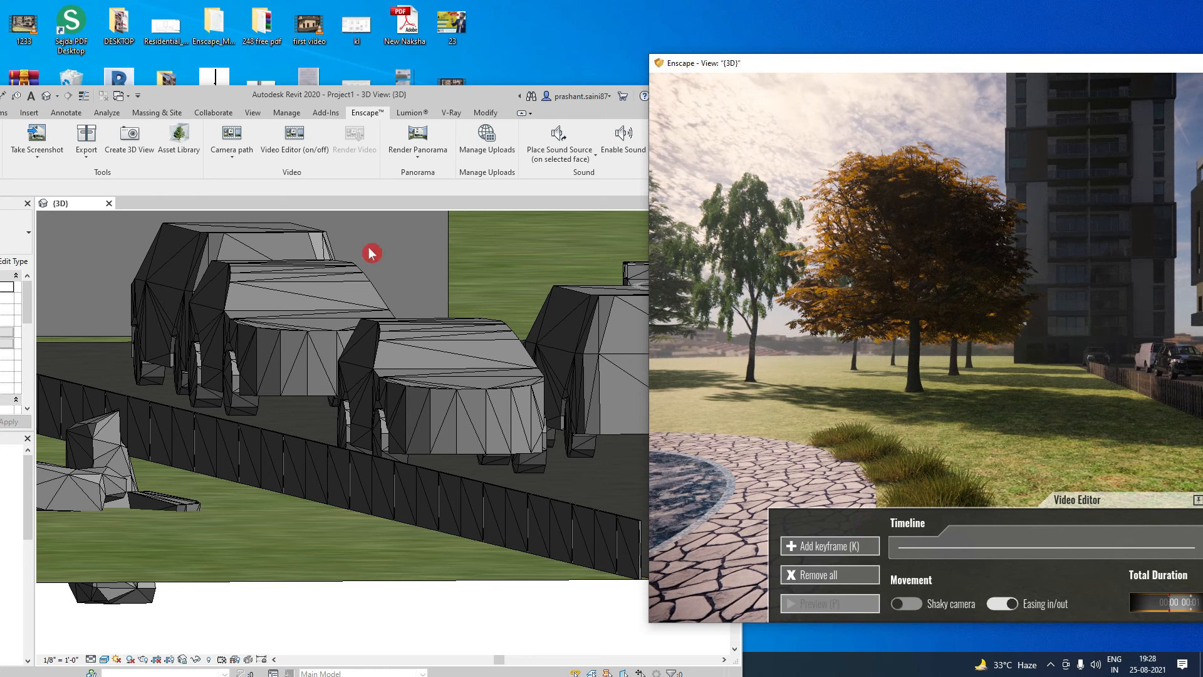
pyautogui.click(219, 164)
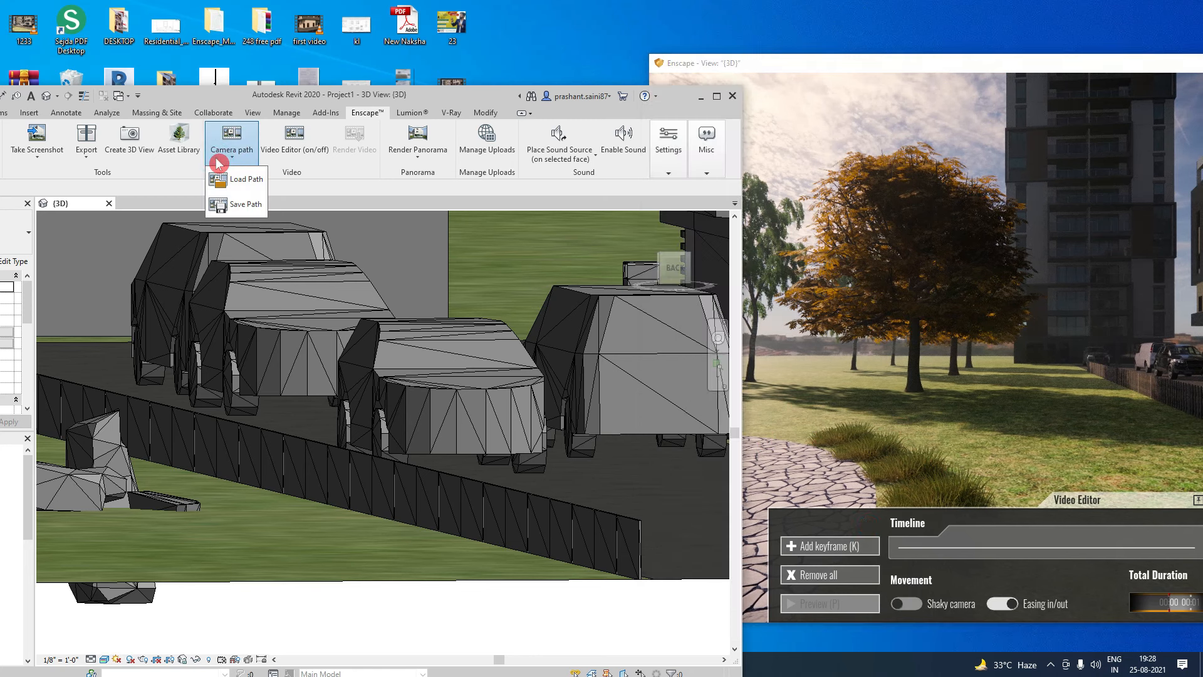
pyautogui.click(229, 181)
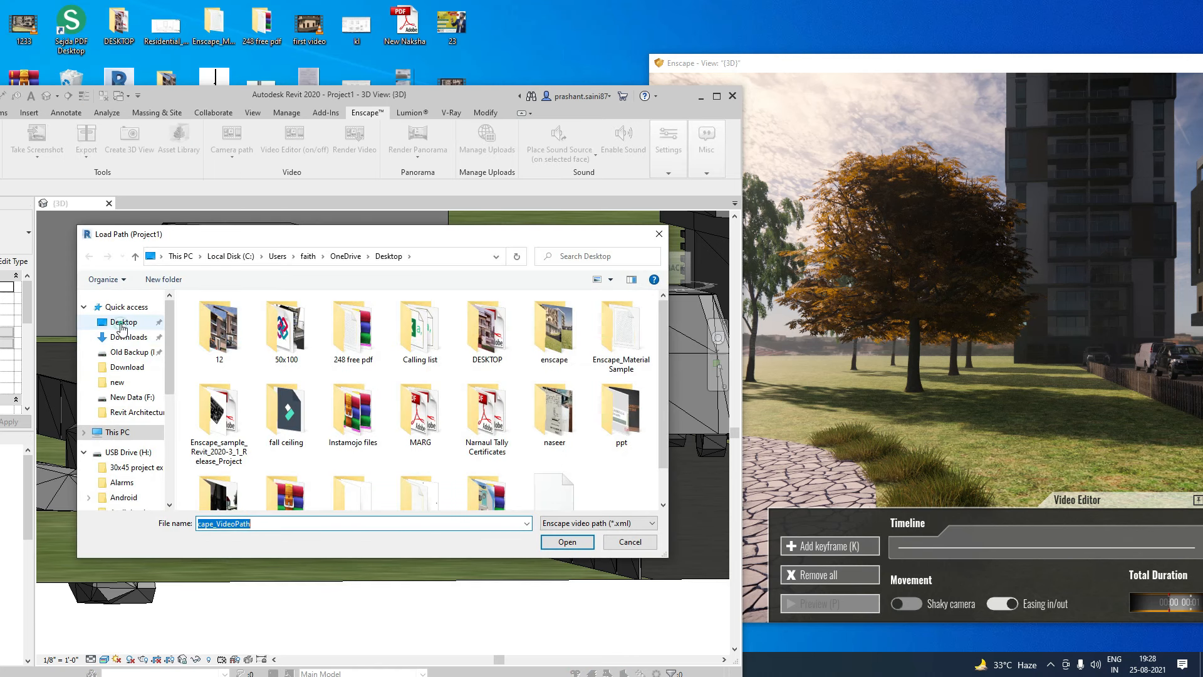
pyautogui.click(124, 321)
pyautogui.scroll(-1, 358, 376)
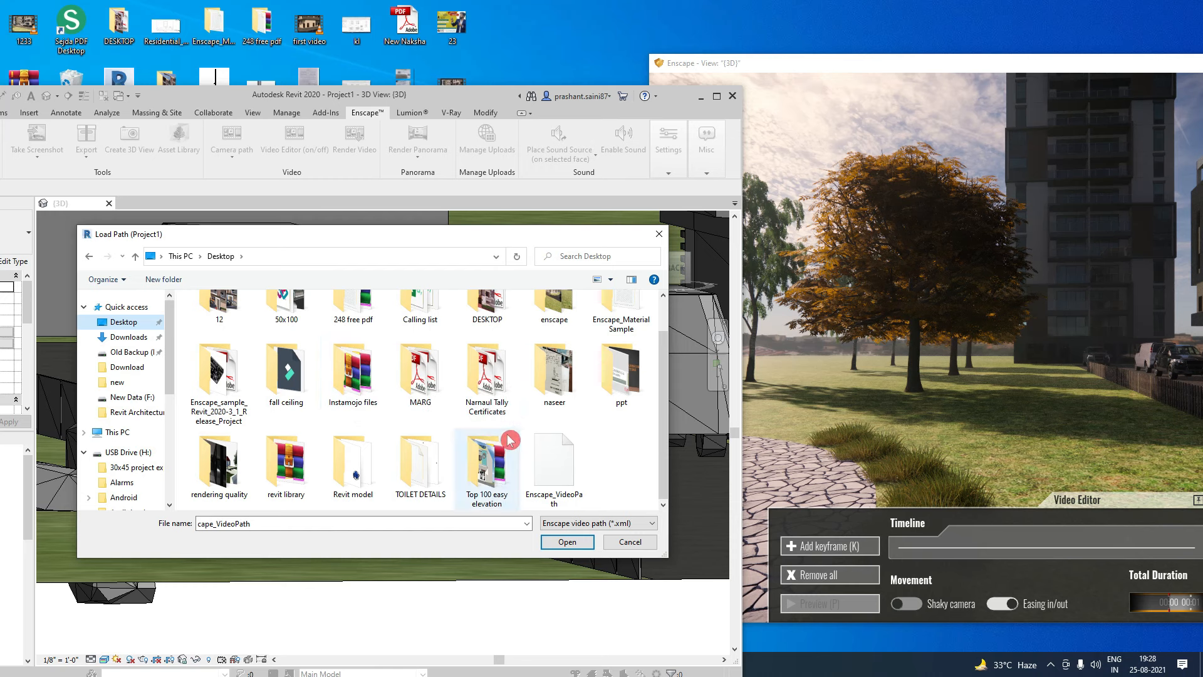
pyautogui.click(567, 479)
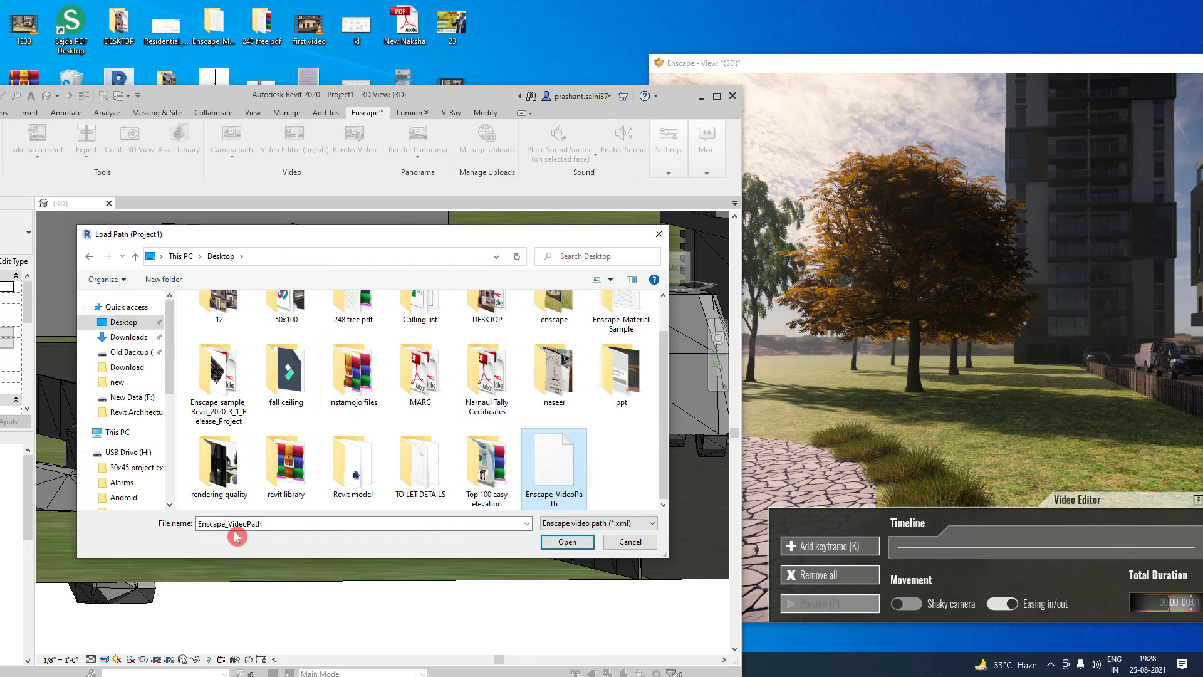
pyautogui.click(581, 545)
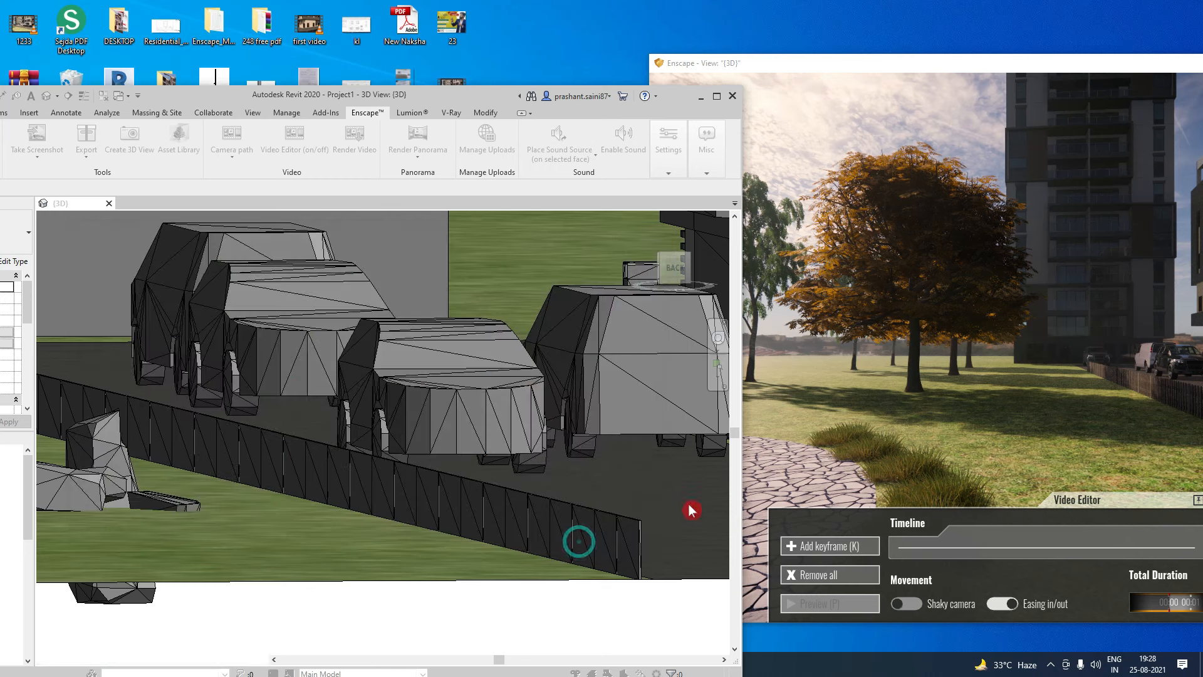
pyautogui.moveTo(1098, 63); pyautogui.dragTo(931, 0)
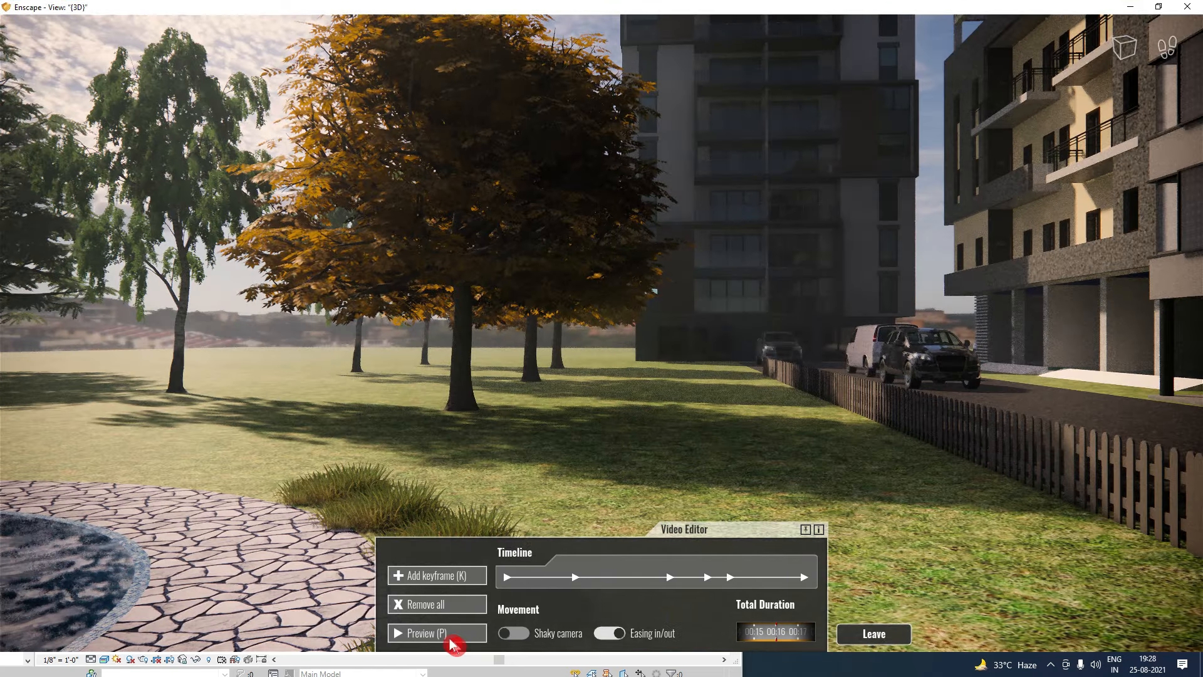
pyautogui.click(436, 633)
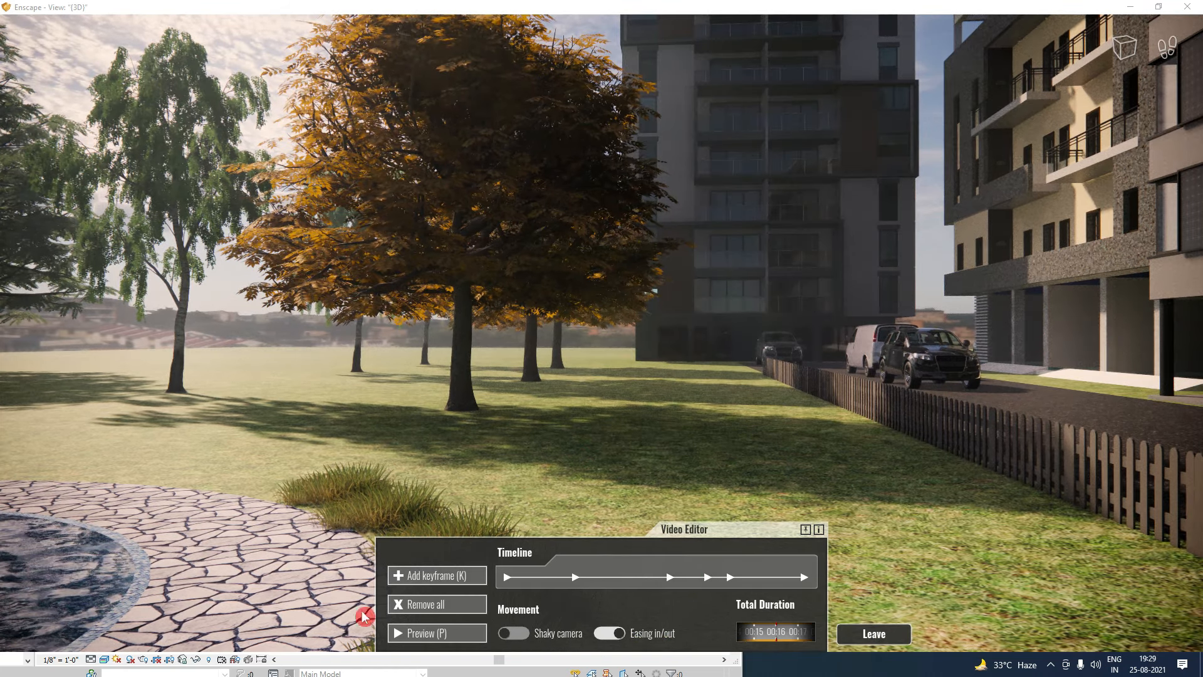
# Arrange the Revit and Enscape windows side by side so the Enscape video tools and the render view are both accessible.
pyautogui.moveTo(674, 7); pyautogui.dragTo(902, 75)
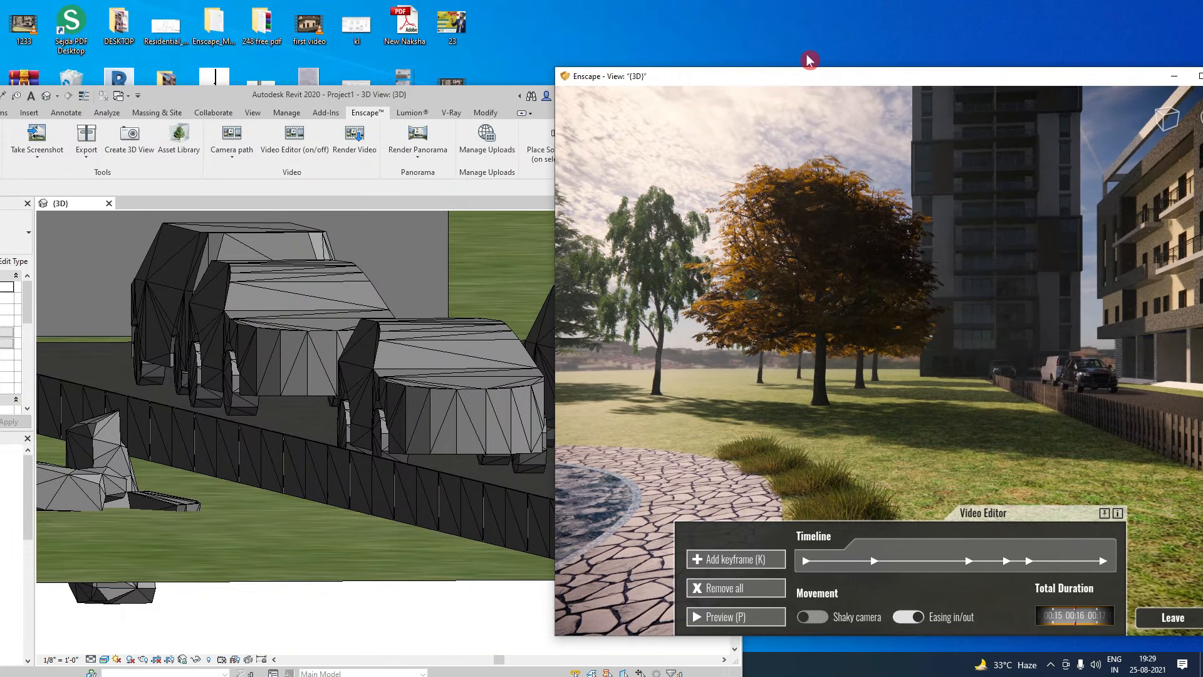
pyautogui.moveTo(810, 77); pyautogui.dragTo(821, 173)
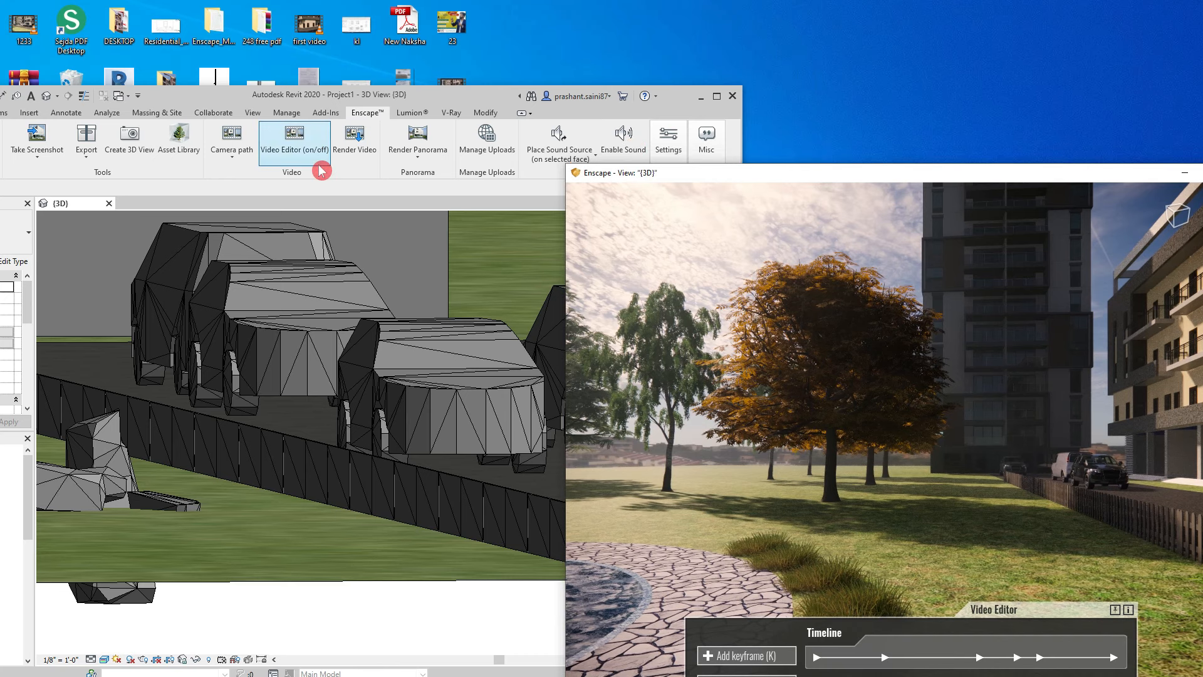
pyautogui.click(716, 95)
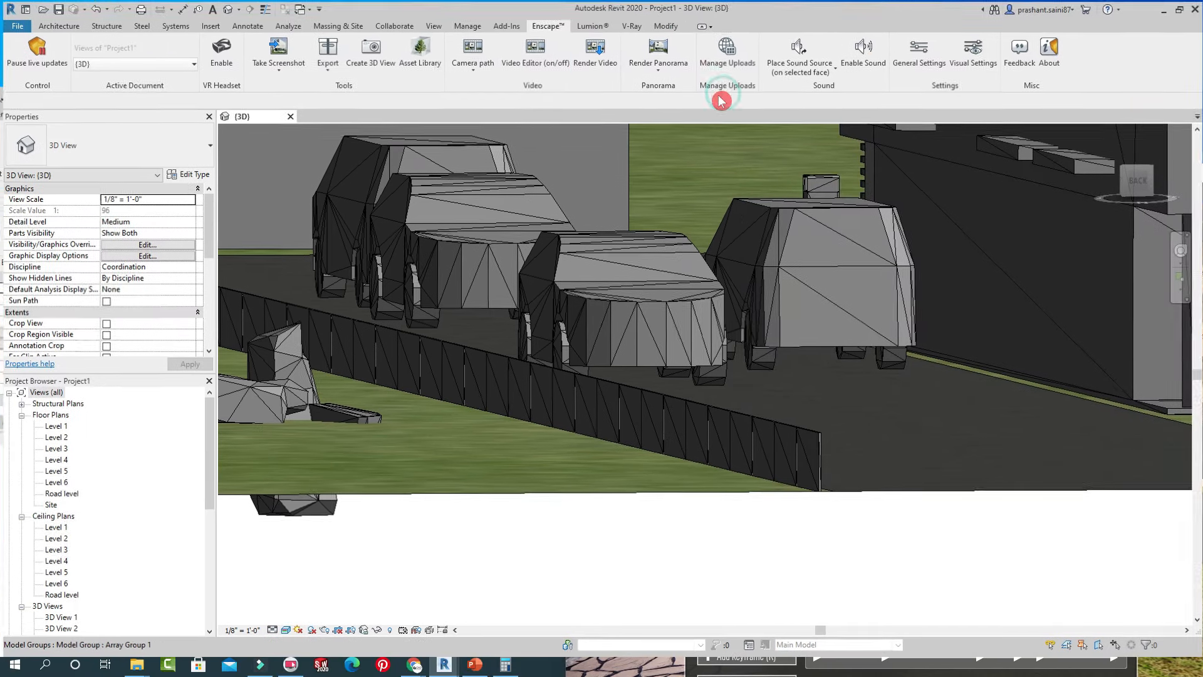
pyautogui.click(542, 66)
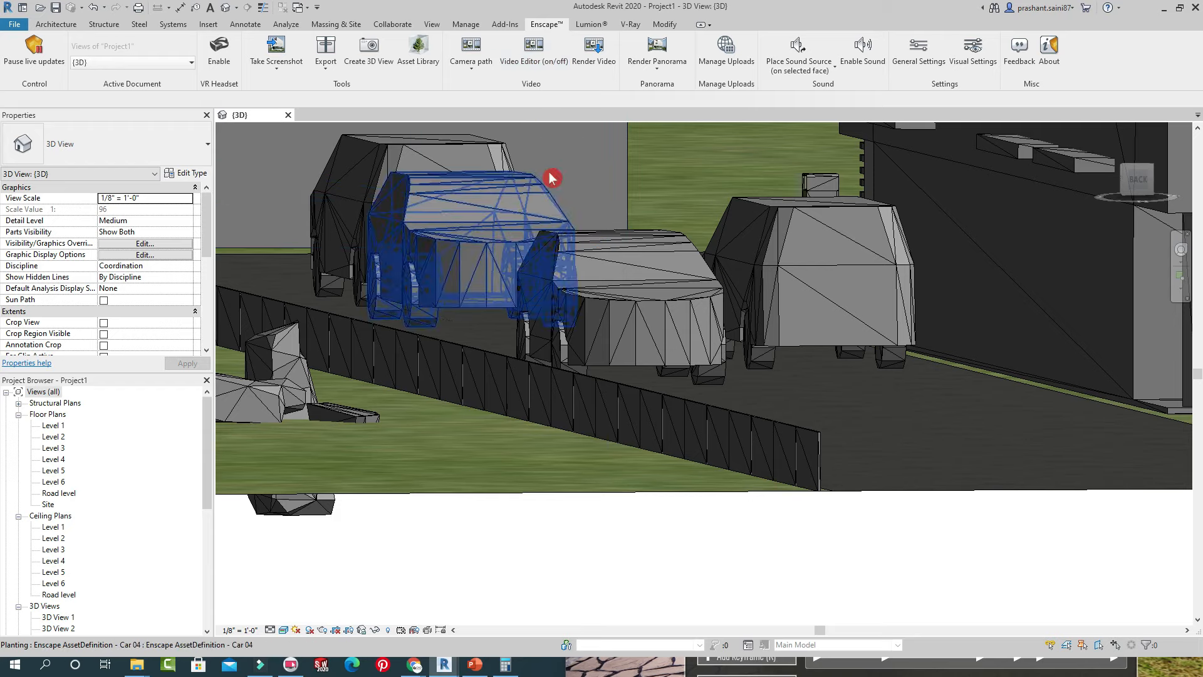
pyautogui.moveTo(825, 9); pyautogui.dragTo(304, 60)
pyautogui.moveTo(905, 176); pyautogui.dragTo(855, 53)
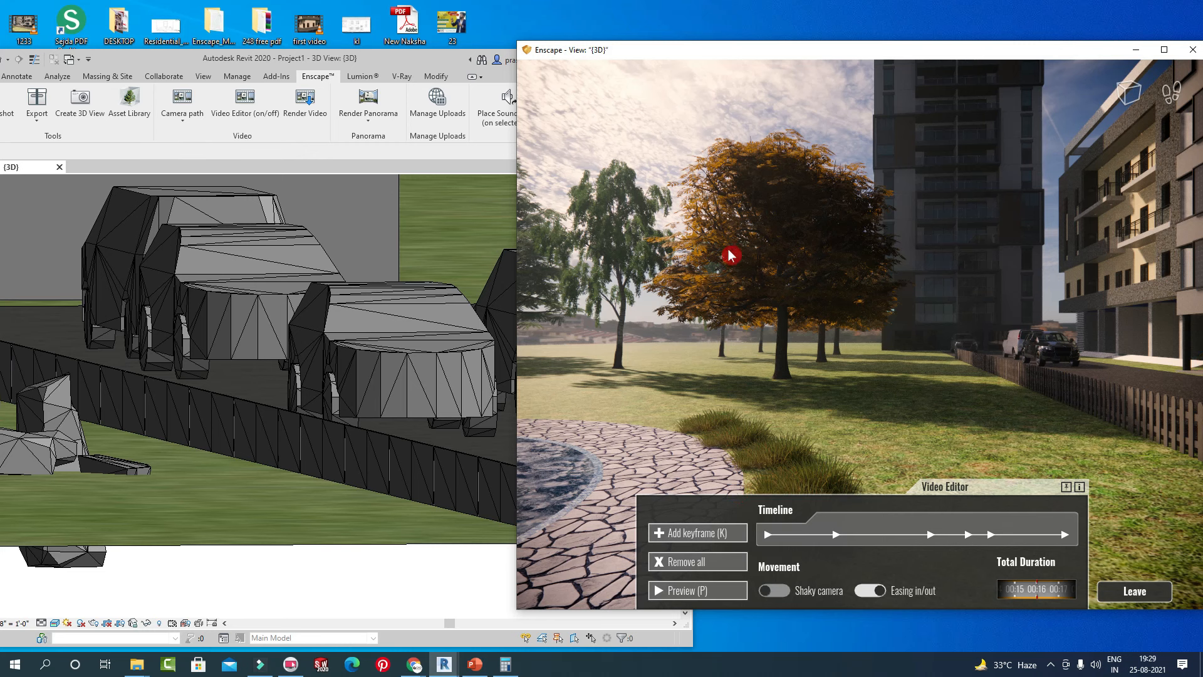
# Toggle the Enscape Video Editor off and on repeatedly from Revit, ending with it switched on.
pyautogui.click(247, 105)
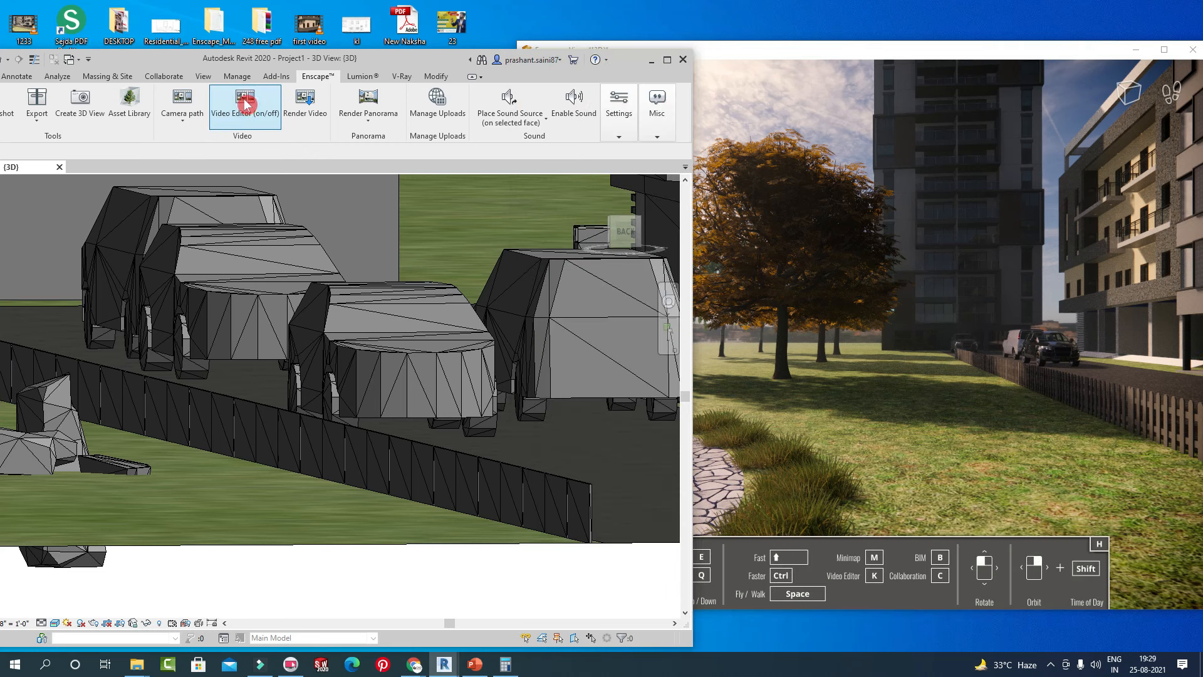
pyautogui.click(246, 105)
pyautogui.click(247, 105)
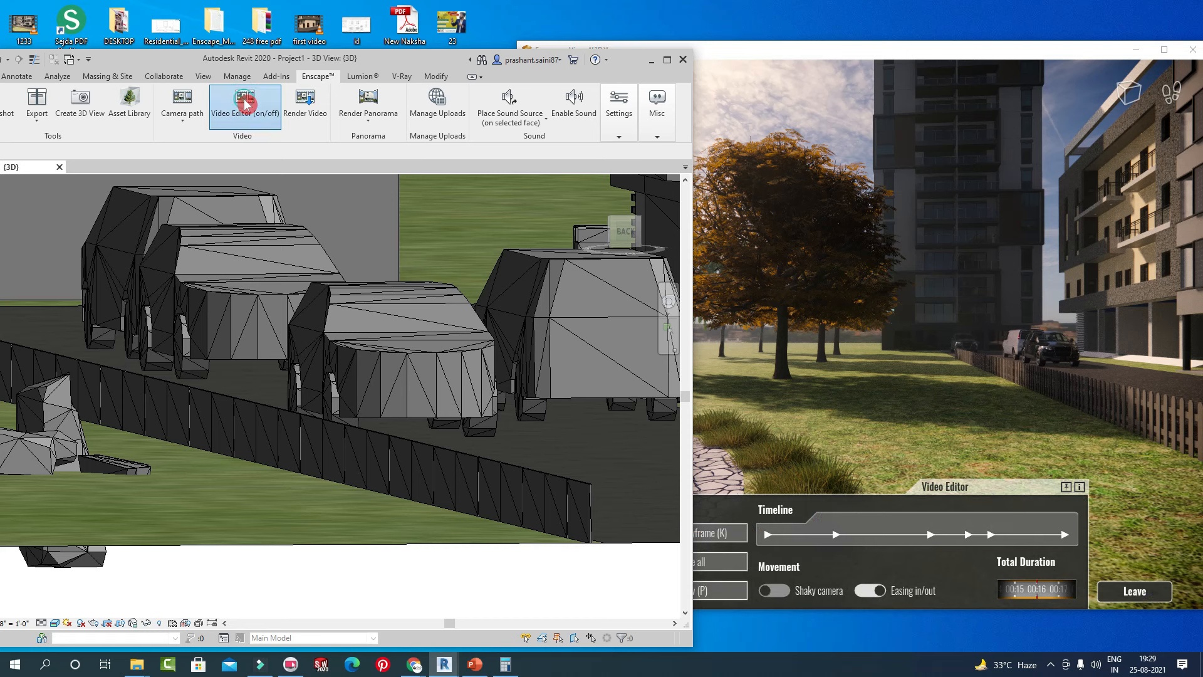
pyautogui.click(246, 105)
pyautogui.click(246, 105)
pyautogui.click(246, 106)
pyautogui.click(247, 105)
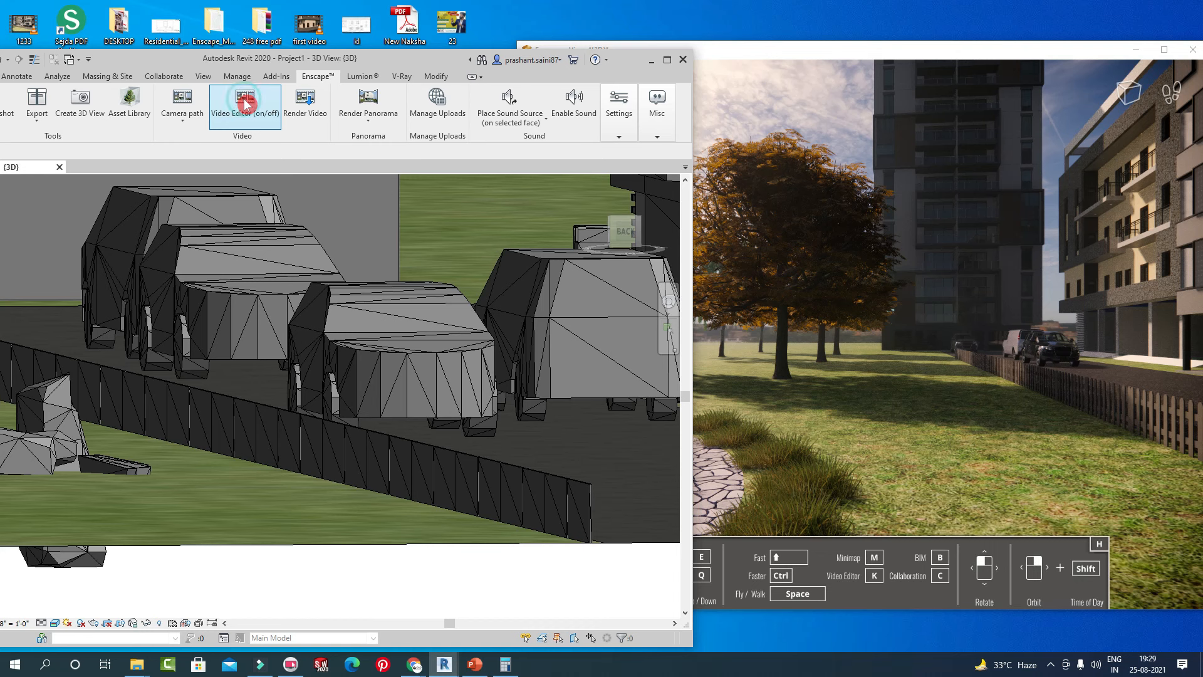
pyautogui.click(246, 105)
pyautogui.click(246, 105)
pyautogui.click(254, 101)
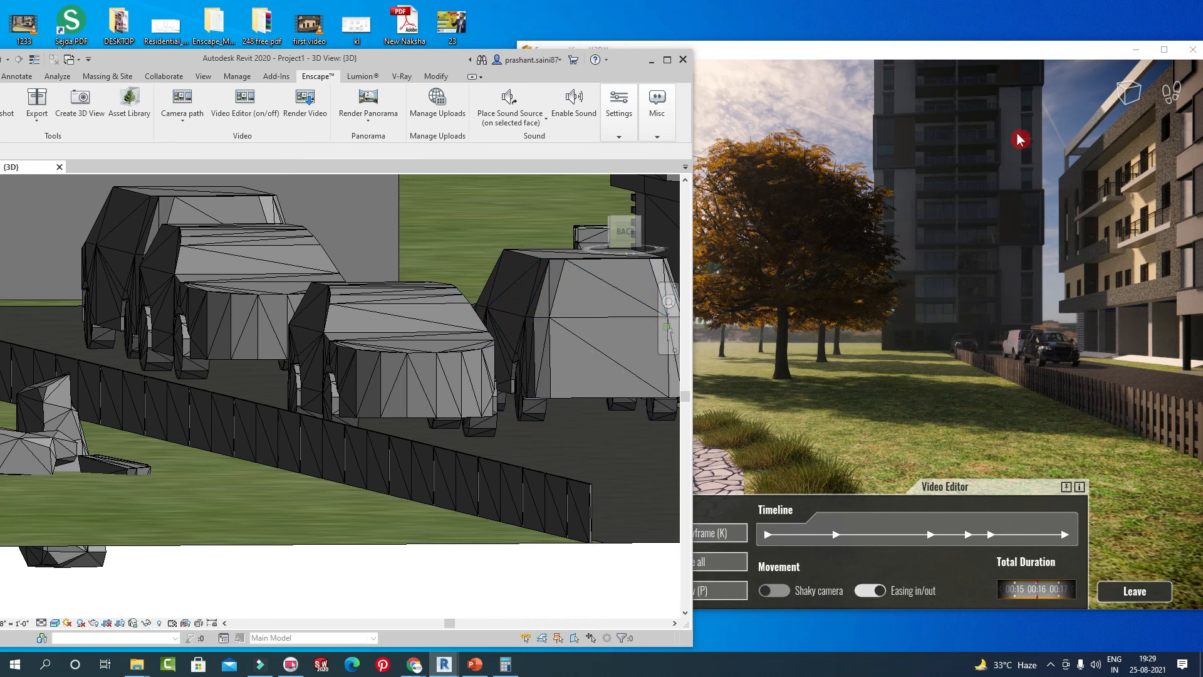
# Toggle the Video Editor's help option and leave the Video Editor from the Enscape window.
pyautogui.click(1032, 56)
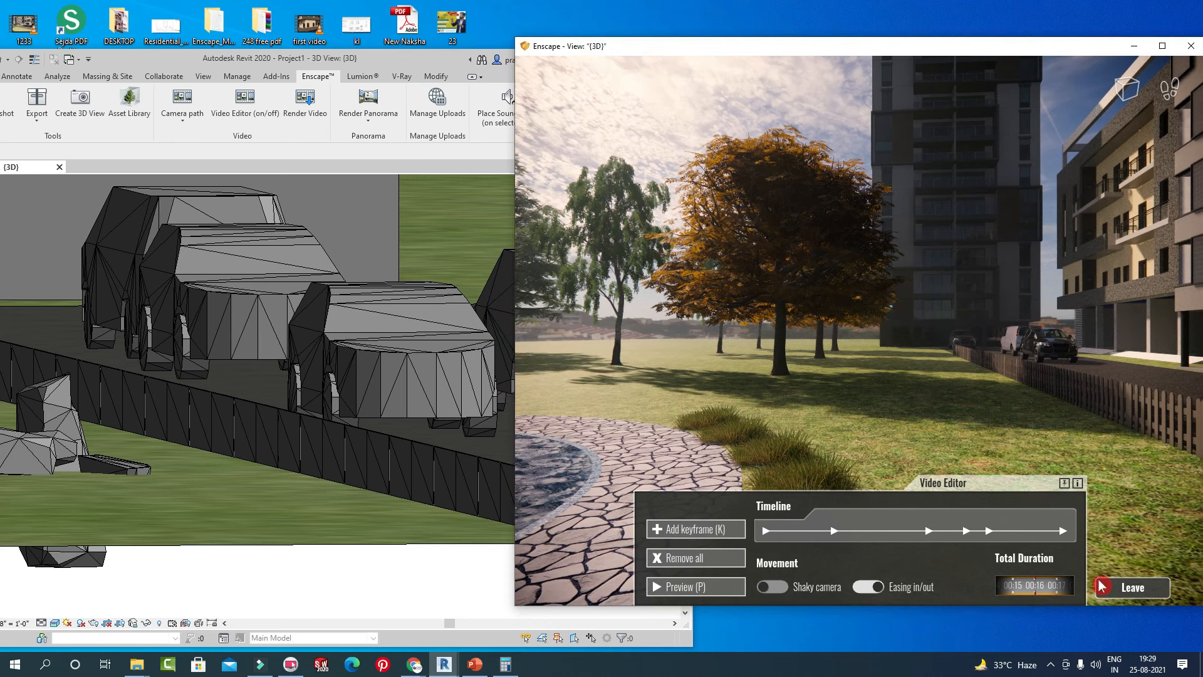
pyautogui.click(1064, 483)
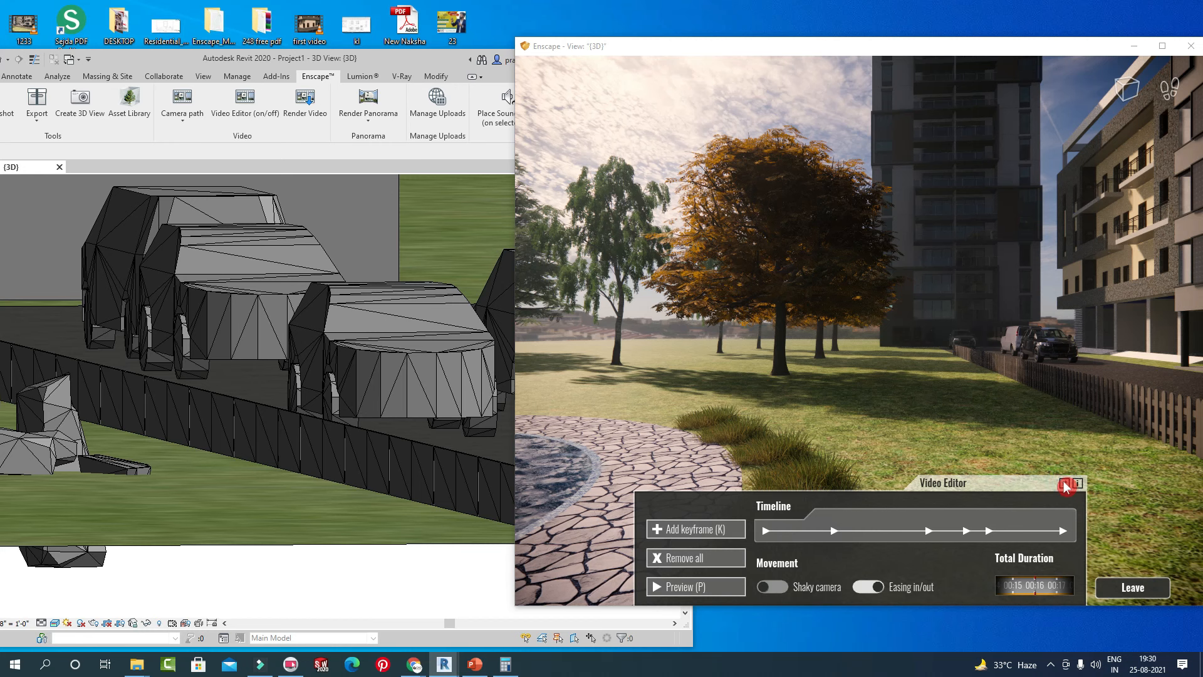
pyautogui.click(1133, 588)
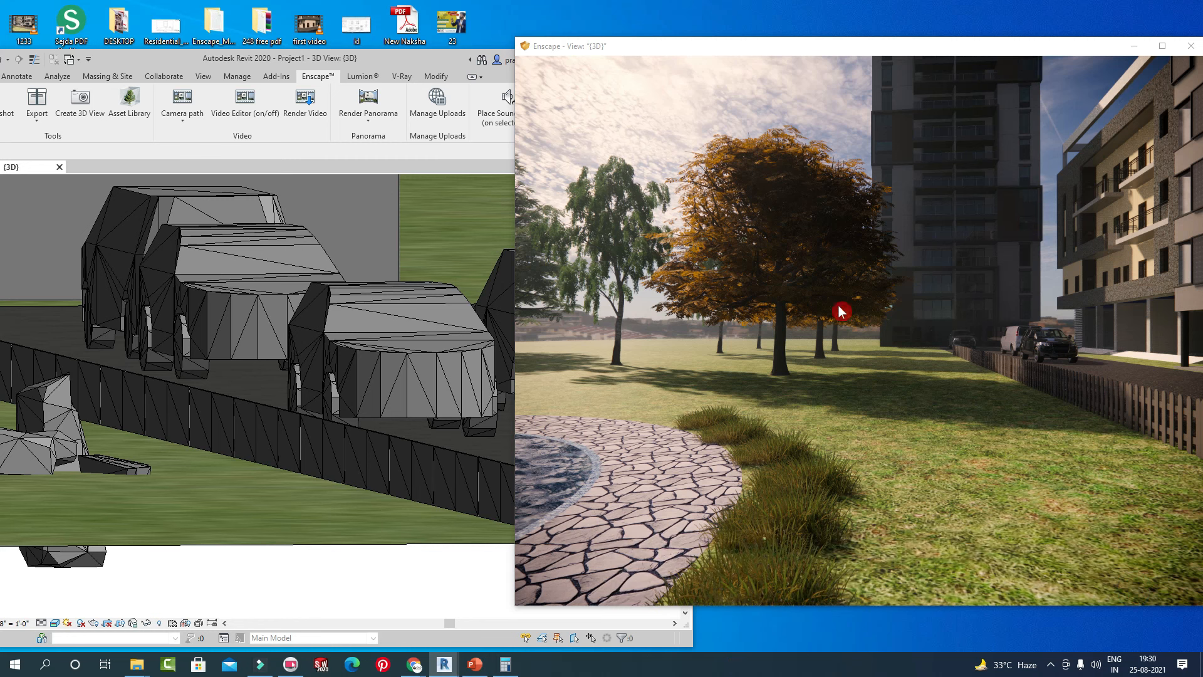
# Maximise the Enscape window and show the navigation key help over the view of the parked cars.
pyautogui.click(1162, 46)
pyautogui.moveTo(658, 293); pyautogui.dragTo(747, 558)
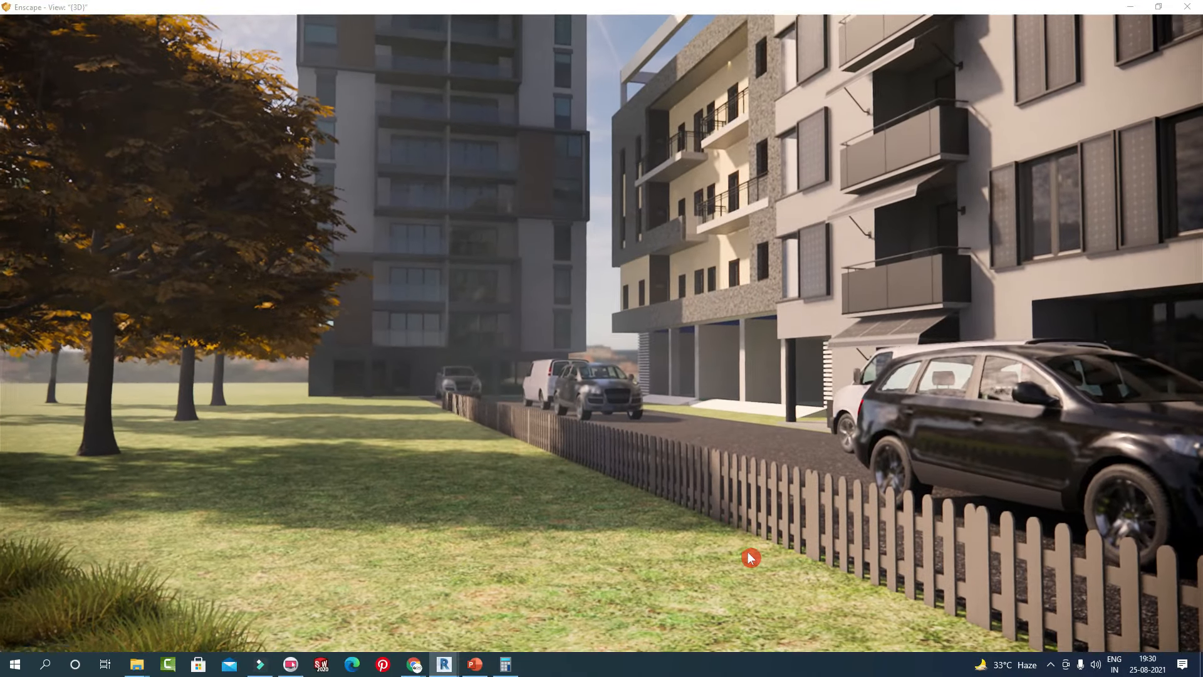
pyautogui.press('h')
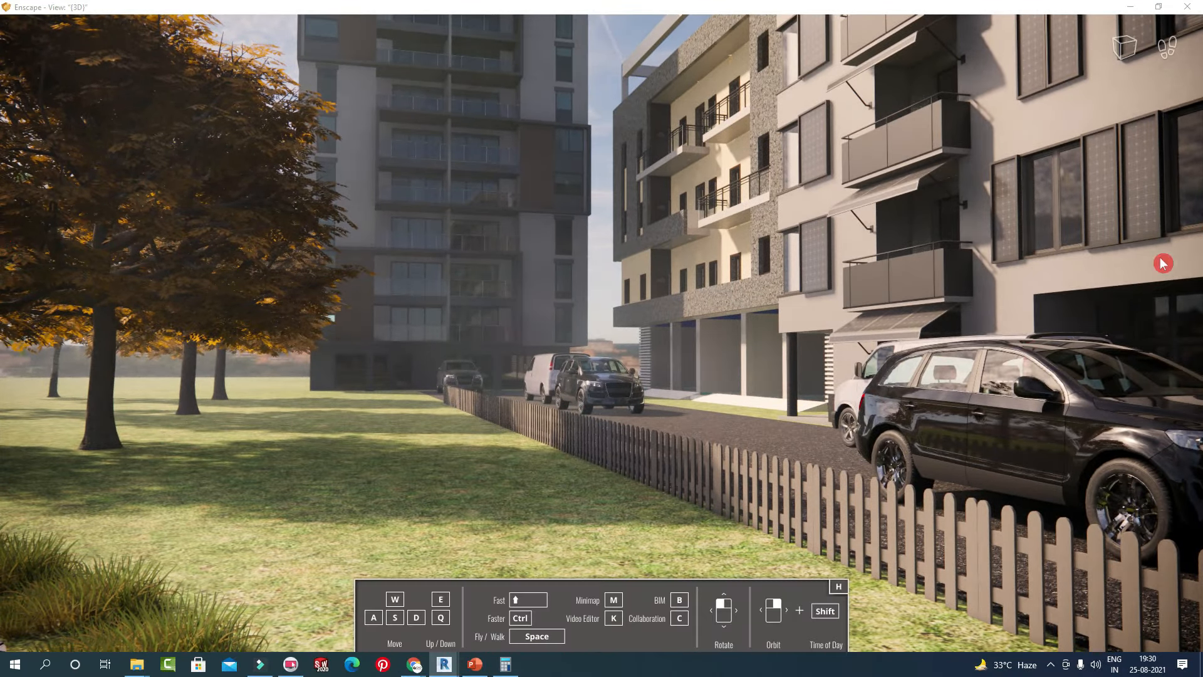
# Restore the Enscape window beside Revit and examine the Render Panorama options.
pyautogui.doubleClick(712, 8)
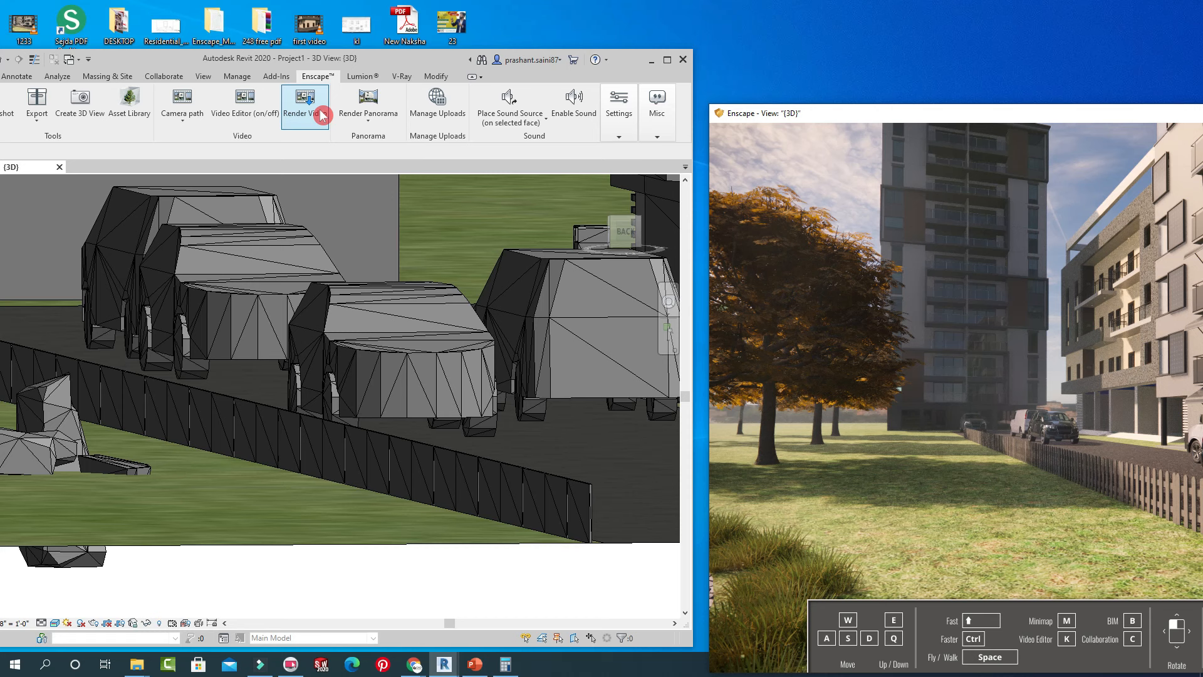
pyautogui.click(378, 118)
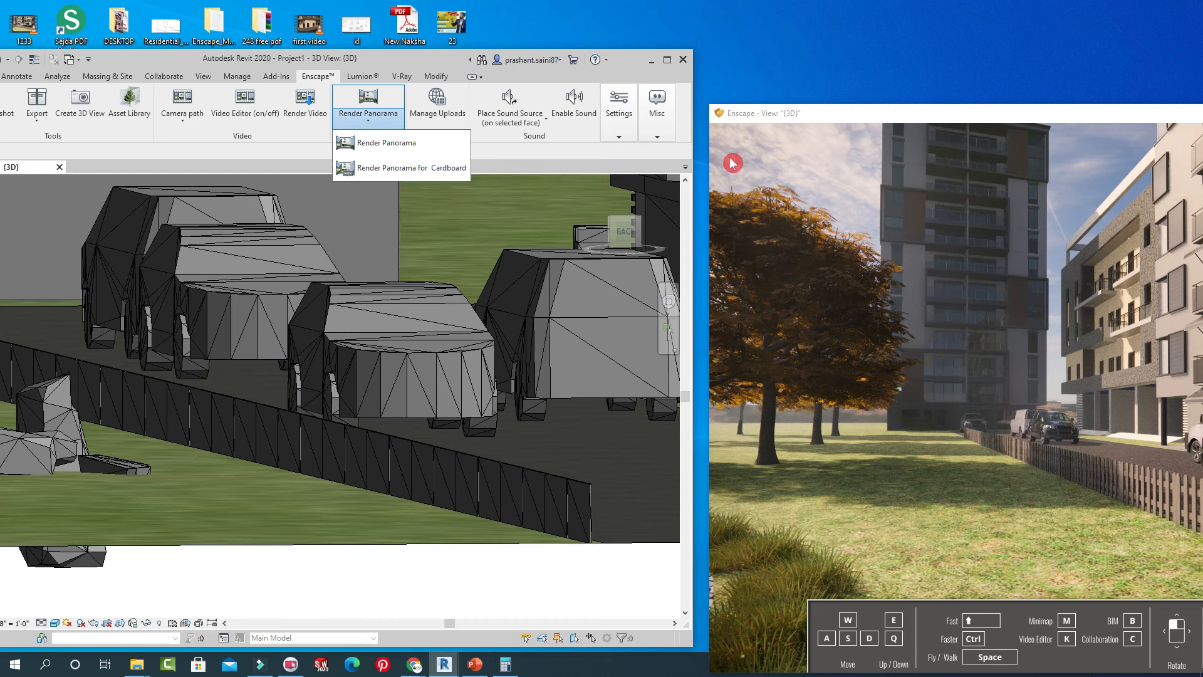
pyautogui.moveTo(946, 113); pyautogui.dragTo(759, 41)
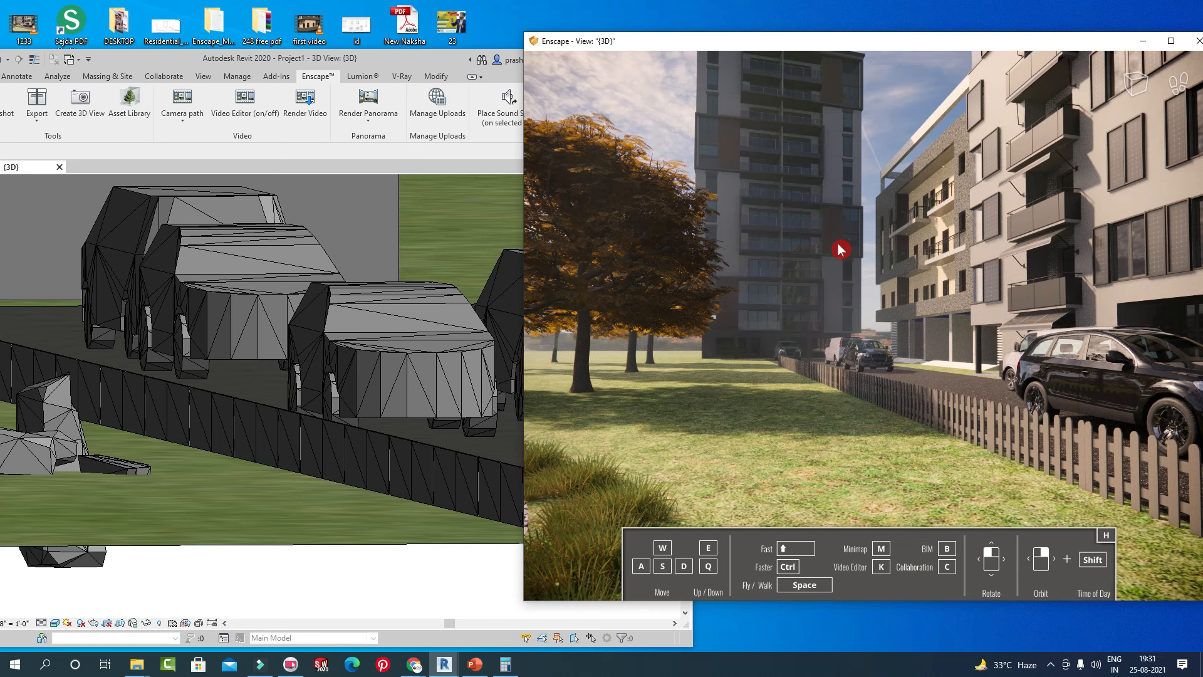
pyautogui.moveTo(894, 46); pyautogui.dragTo(1026, 172)
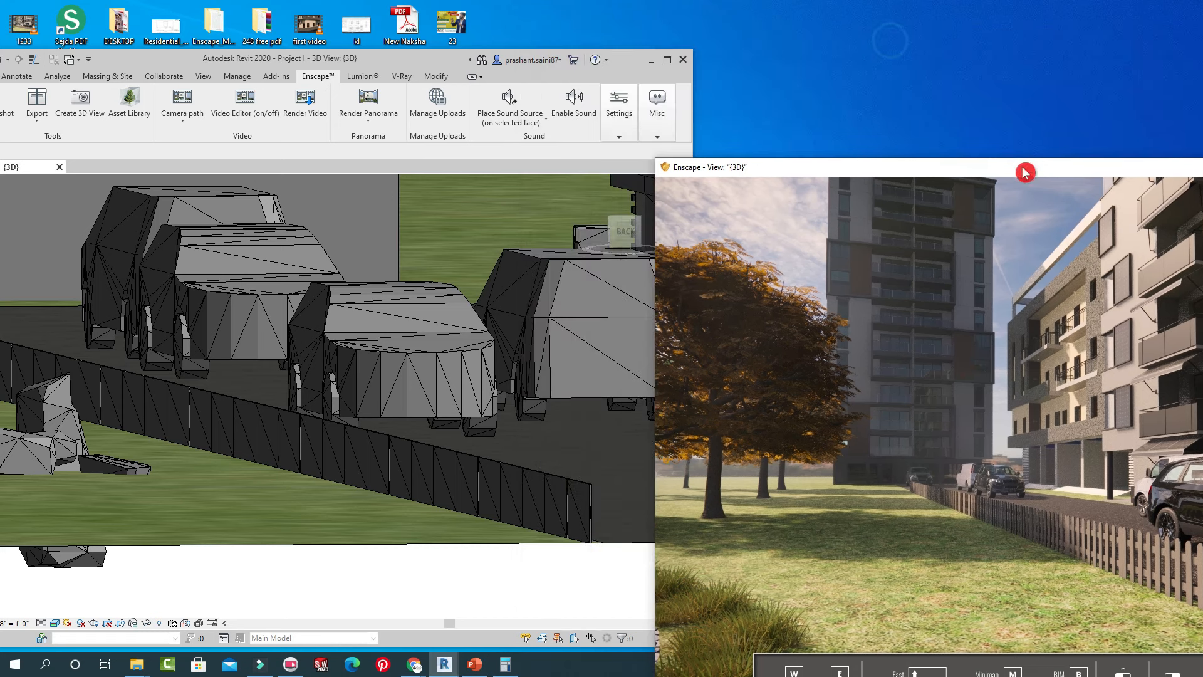
# Move the Revit window aside, view the "my enscape file" QR code image from the desktop, and return to the Google Meet call.
pyautogui.moveTo(476, 68); pyautogui.dragTo(1113, 90)
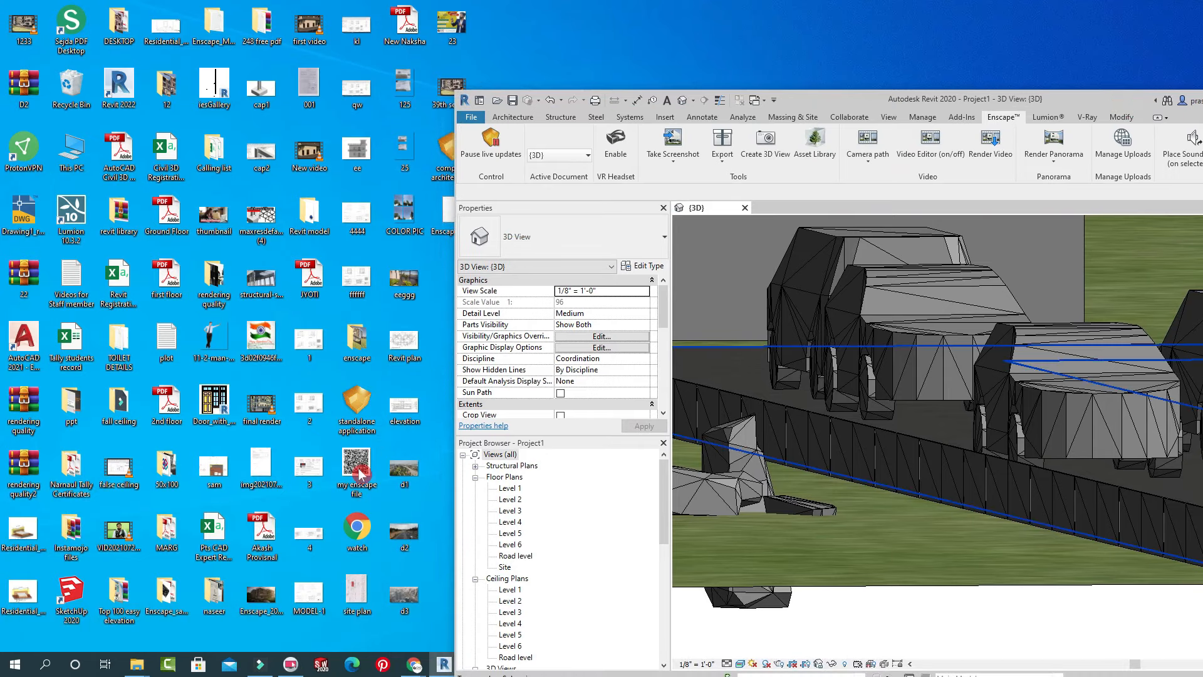
pyautogui.doubleClick(358, 471)
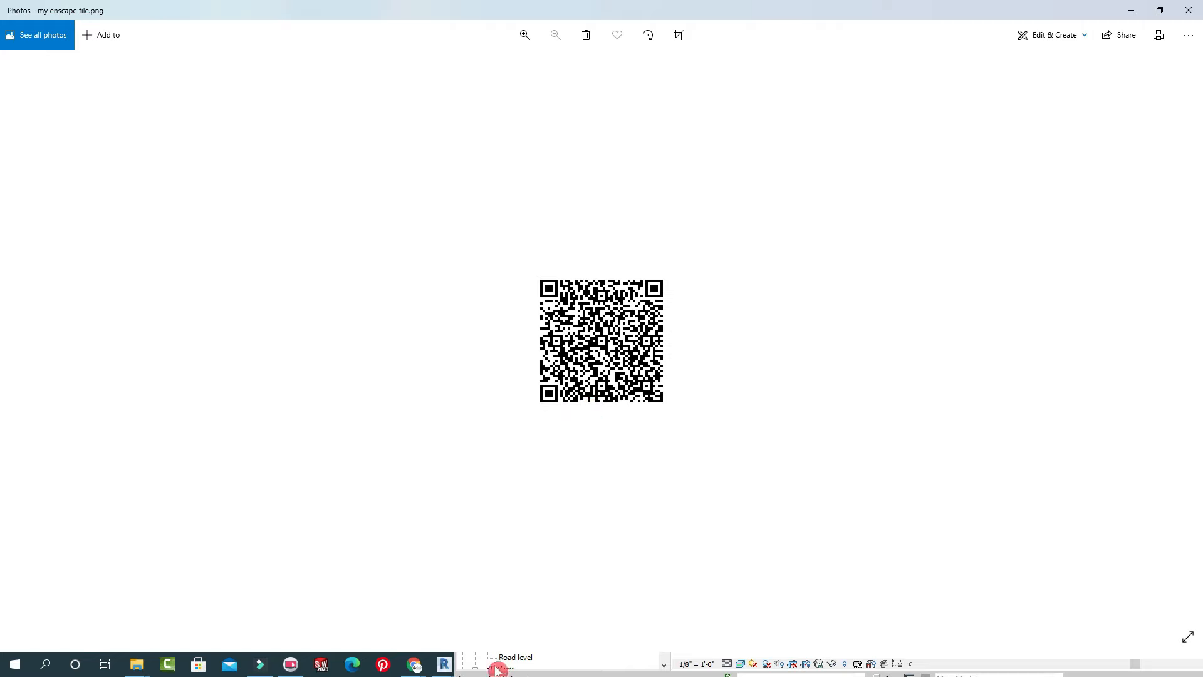
pyautogui.moveTo(413, 668)
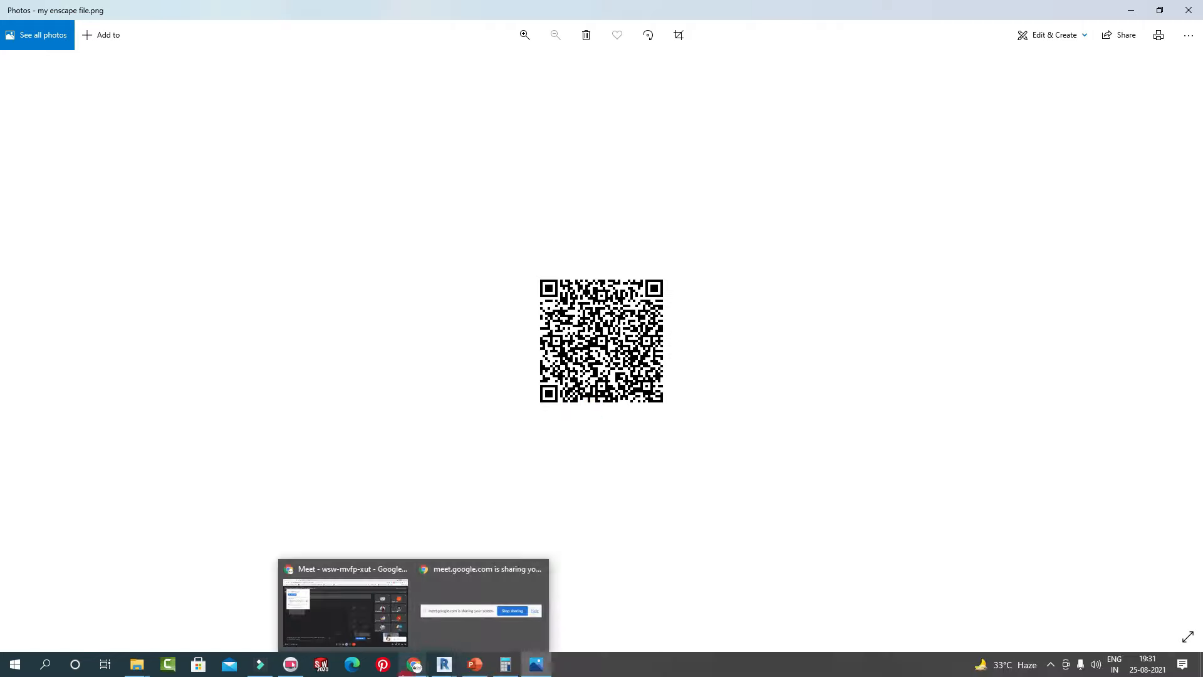
pyautogui.click(345, 611)
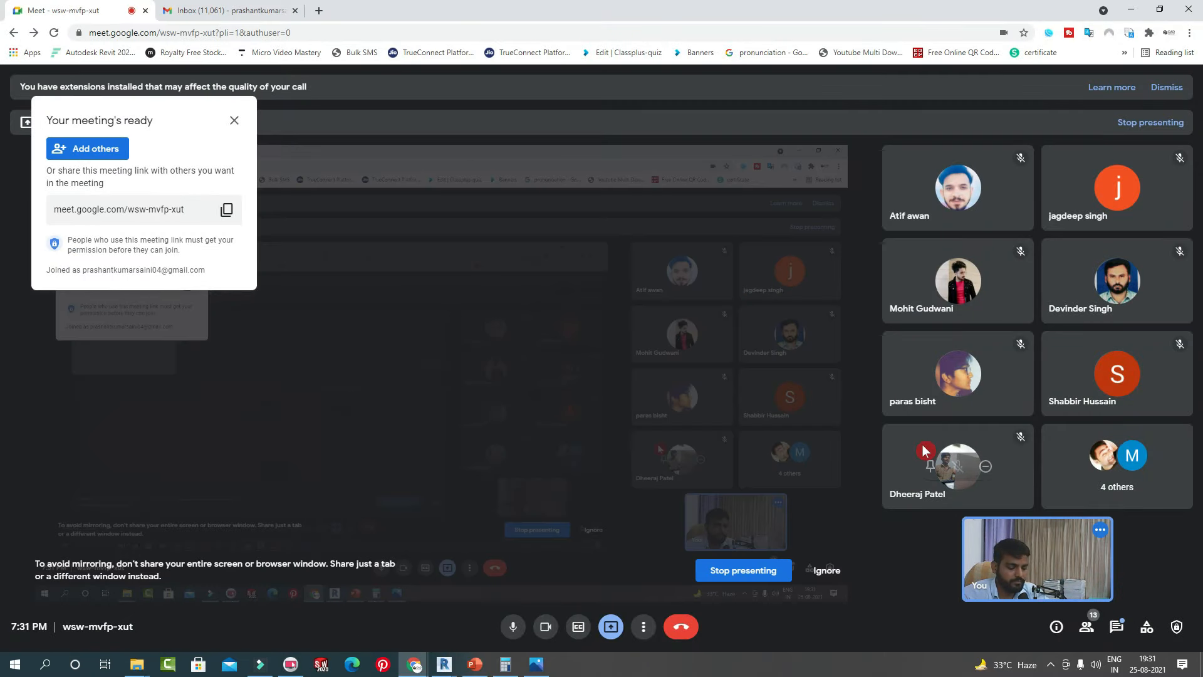
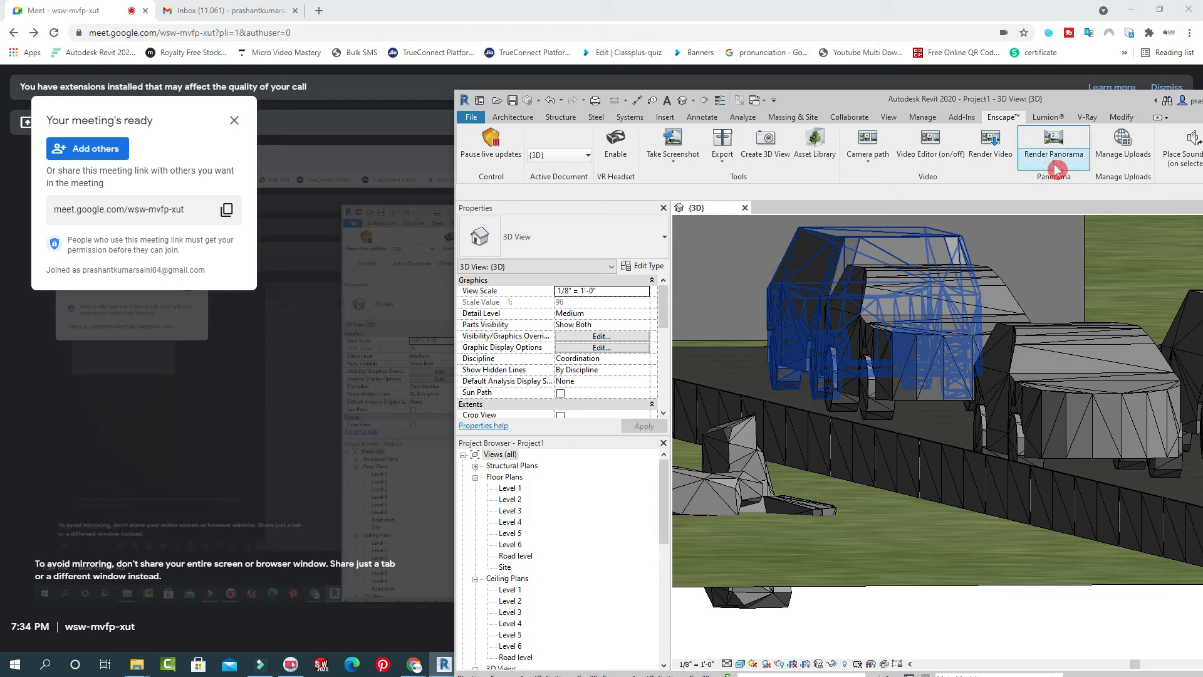
# Render a panorama of the current Enscape view and bring the Enscape window forward to follow the rendering.
pyautogui.click(1067, 186)
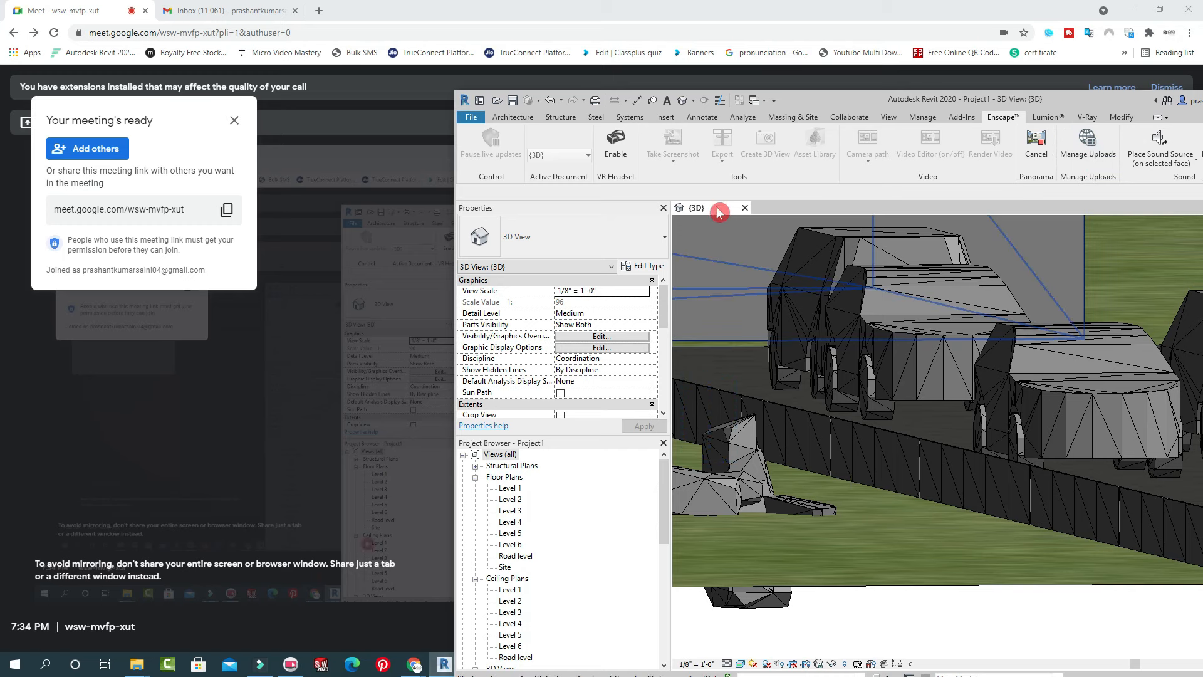
pyautogui.moveTo(856, 100); pyautogui.dragTo(376, 63)
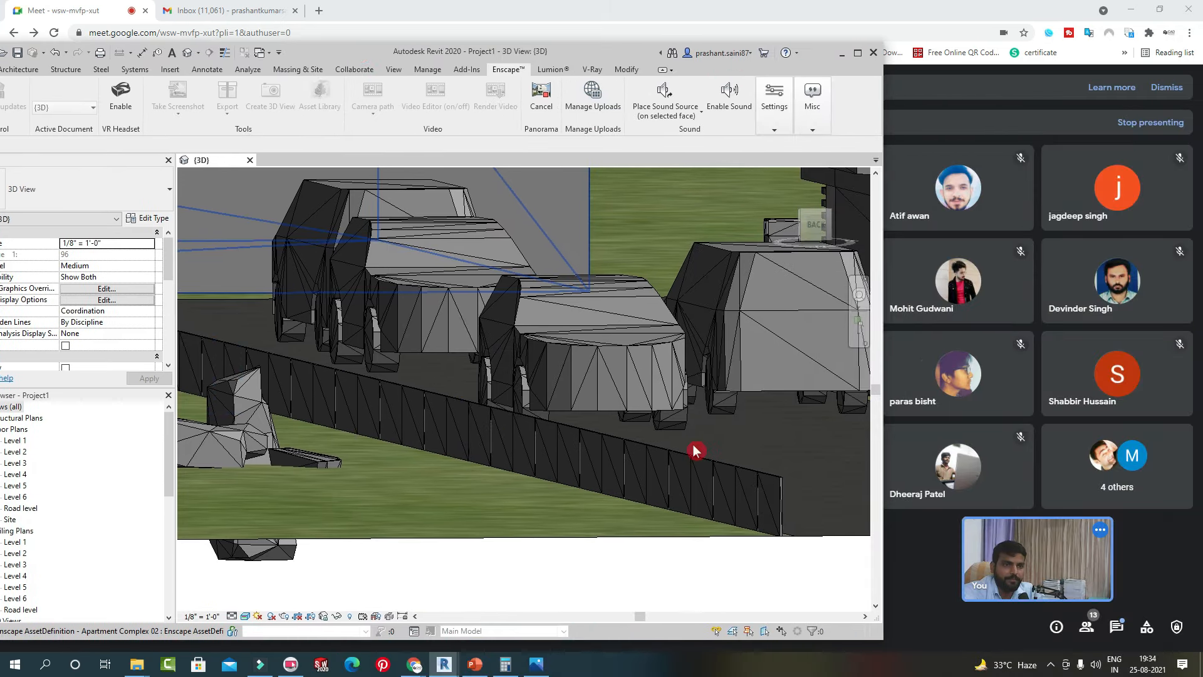
pyautogui.click(532, 666)
pyautogui.moveTo(444, 664)
pyautogui.click(497, 615)
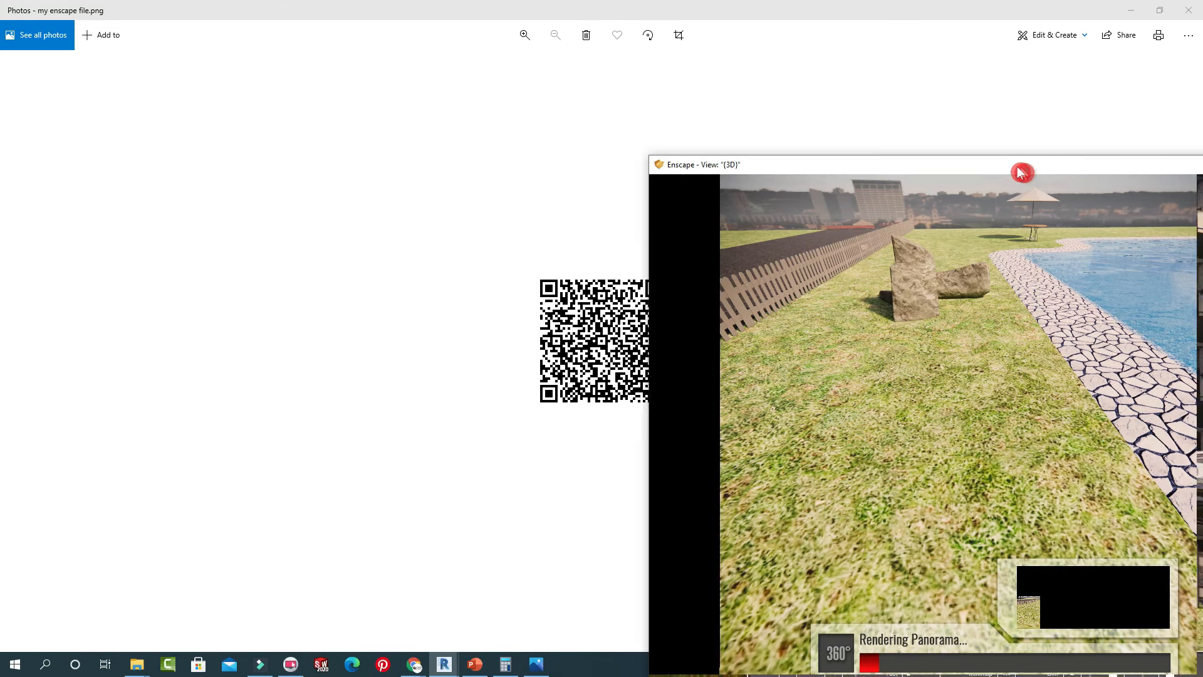
pyautogui.moveTo(1021, 173); pyautogui.dragTo(646, 70)
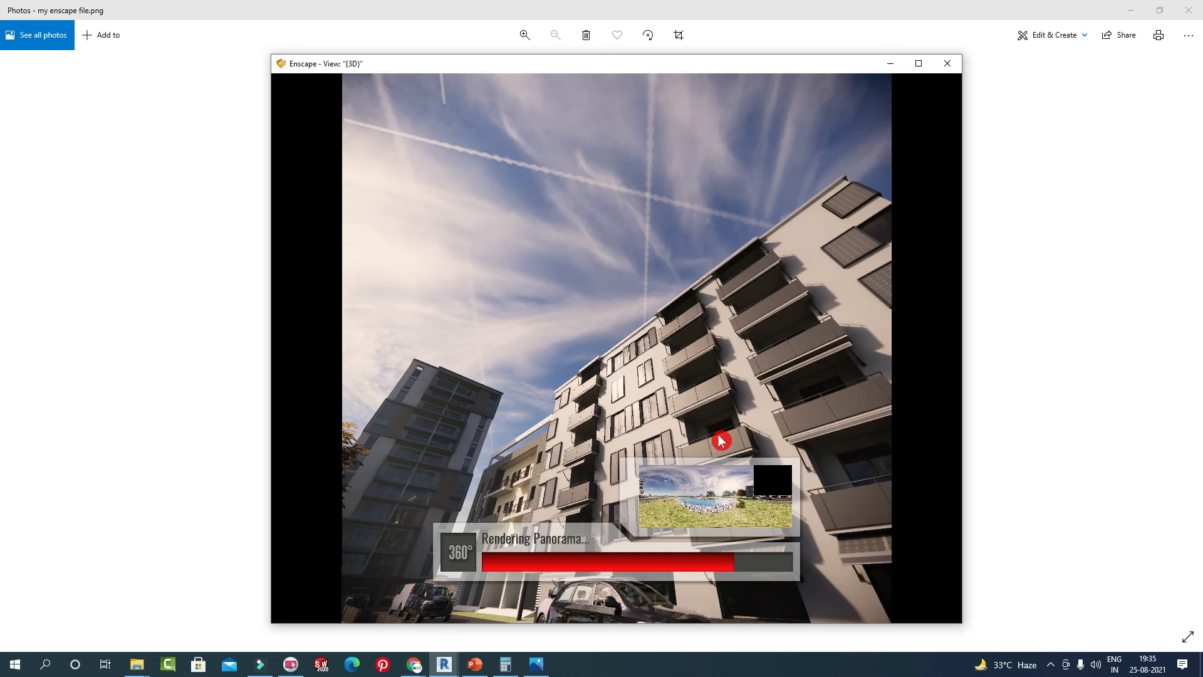
pyautogui.click(720, 440)
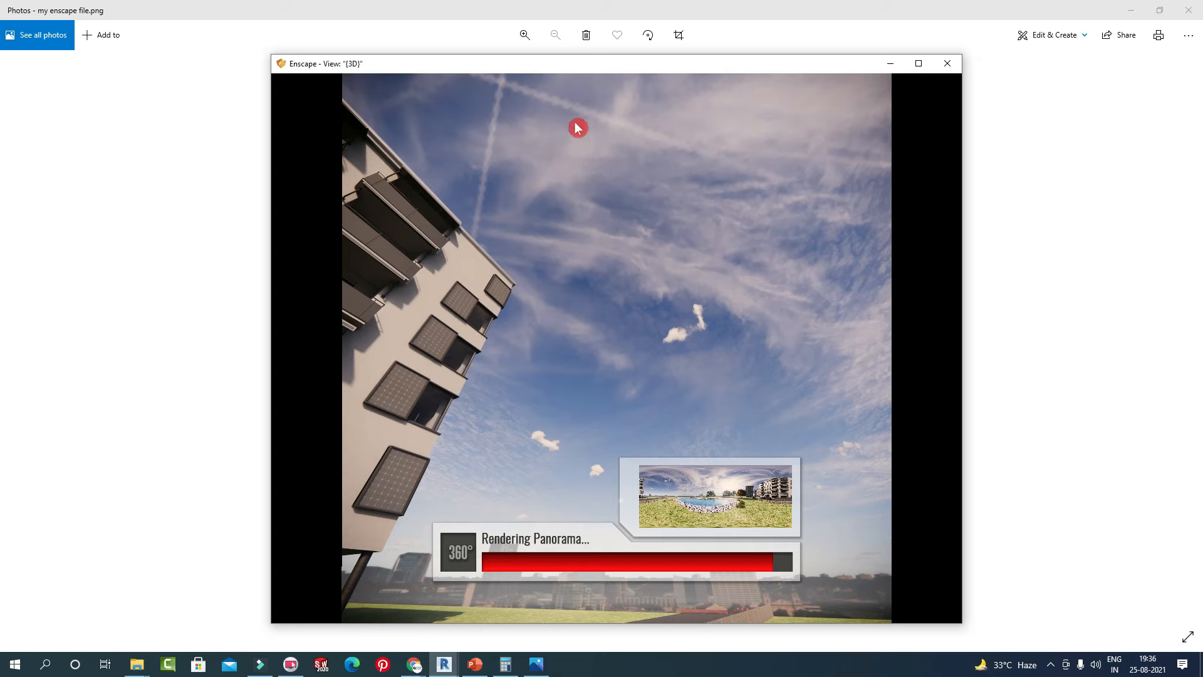
# Clear the Enscape and QR image windows aside, maximise Revit, and view the Render Panorama options.
pyautogui.moveTo(648, 64); pyautogui.dragTo(563, 42)
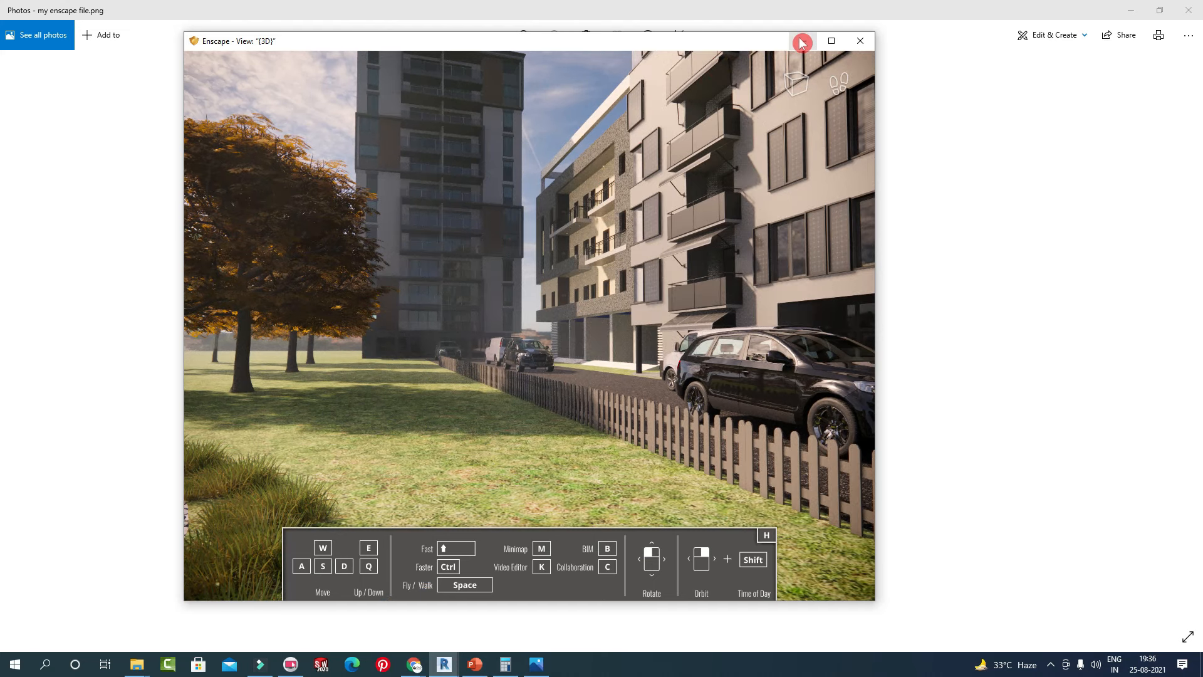
pyautogui.moveTo(709, 45); pyautogui.dragTo(1014, 211)
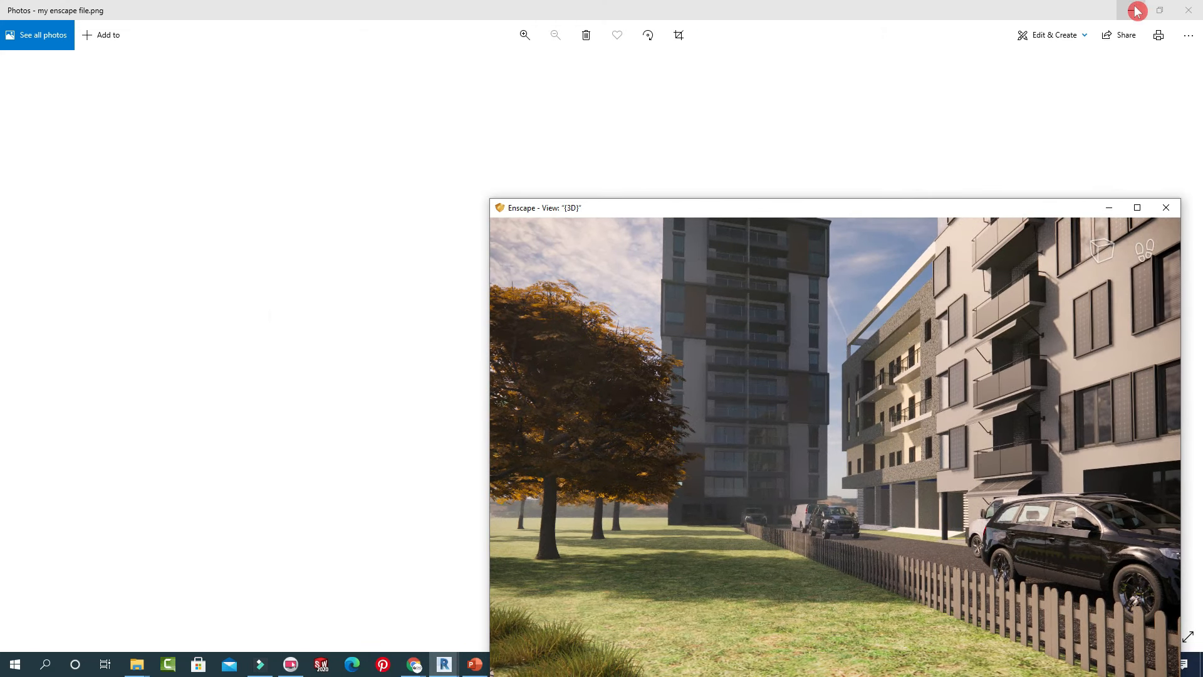
pyautogui.click(1137, 10)
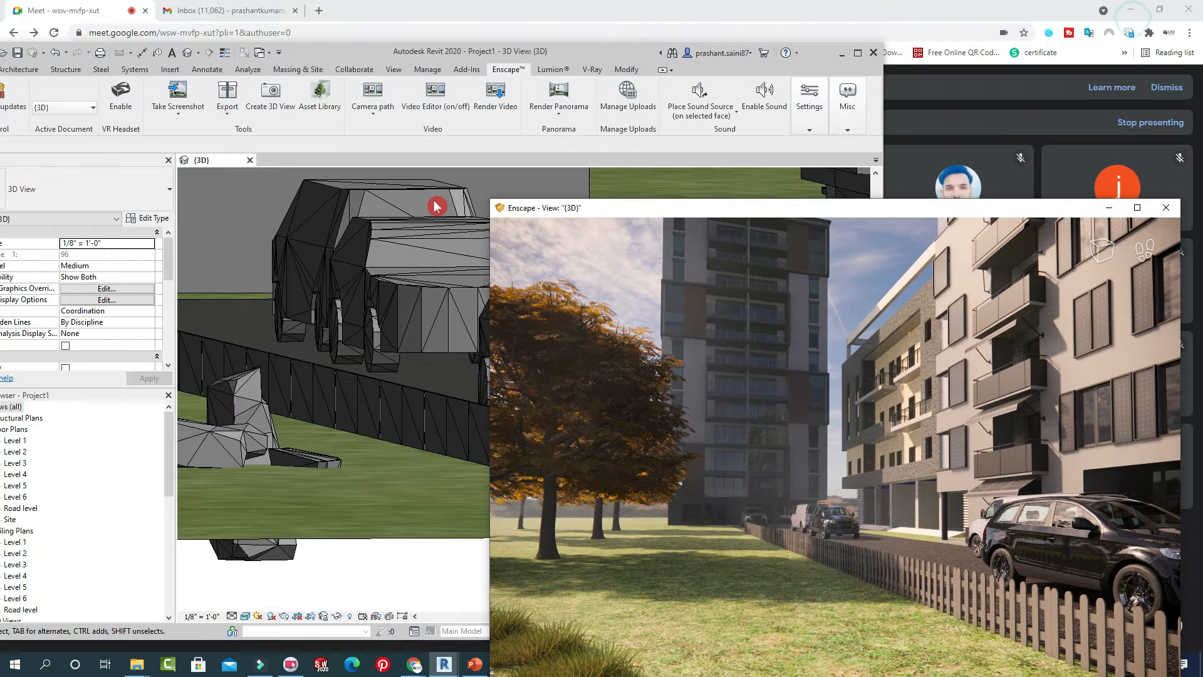
pyautogui.doubleClick(819, 58)
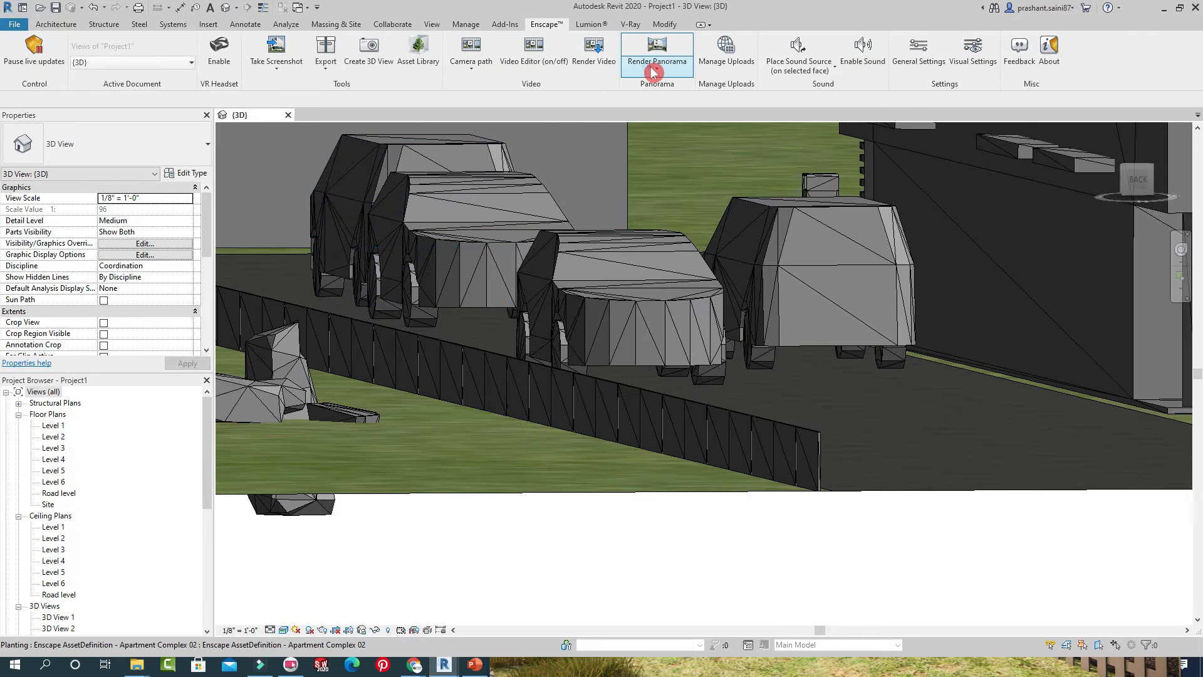
pyautogui.click(653, 73)
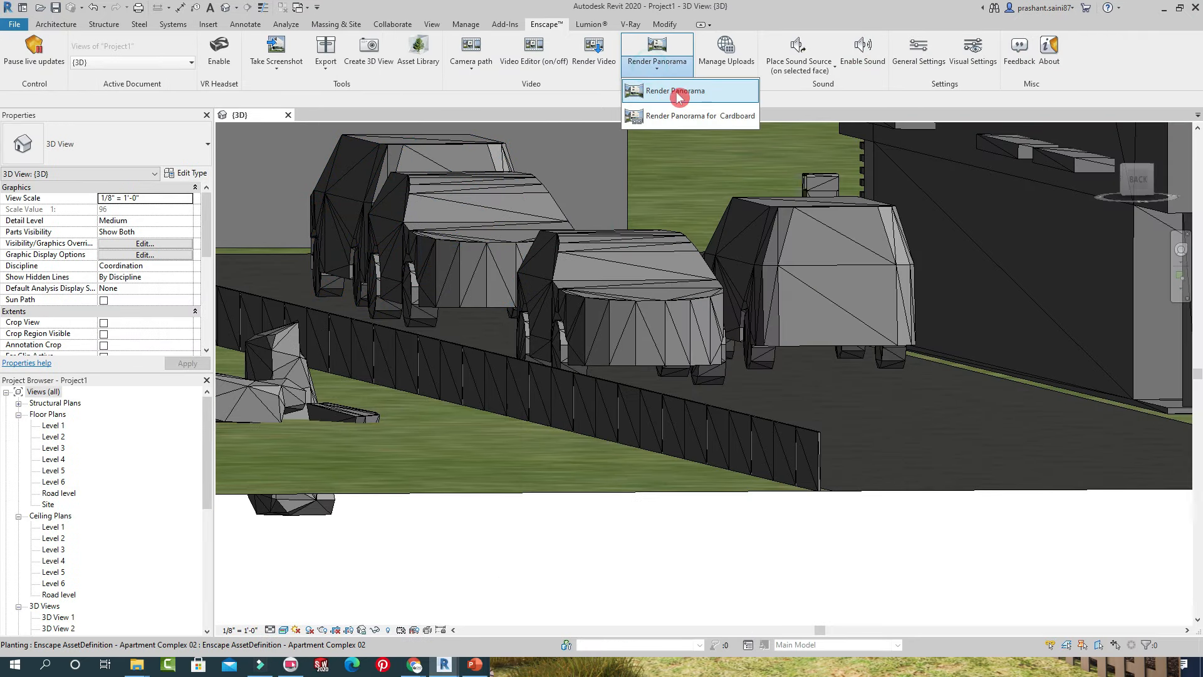
pyautogui.click(871, 104)
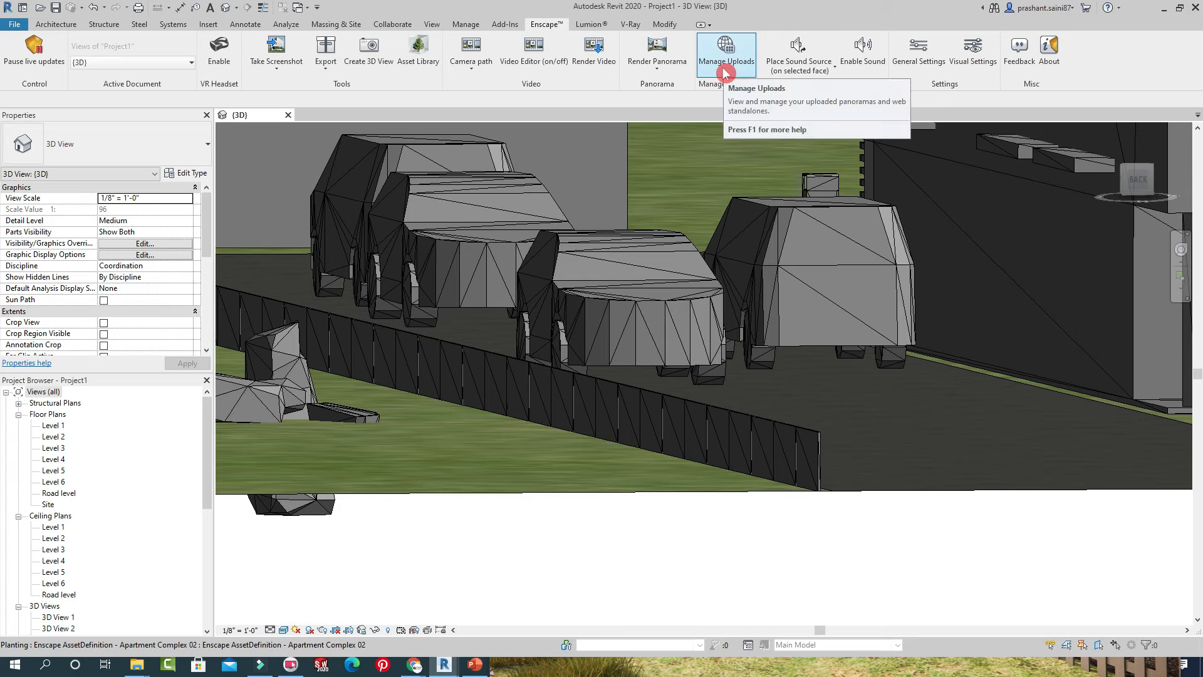
# Open Manage Uploads and upload the new panorama of the tree, fence and parked cars to the cloud.
pyautogui.click(725, 72)
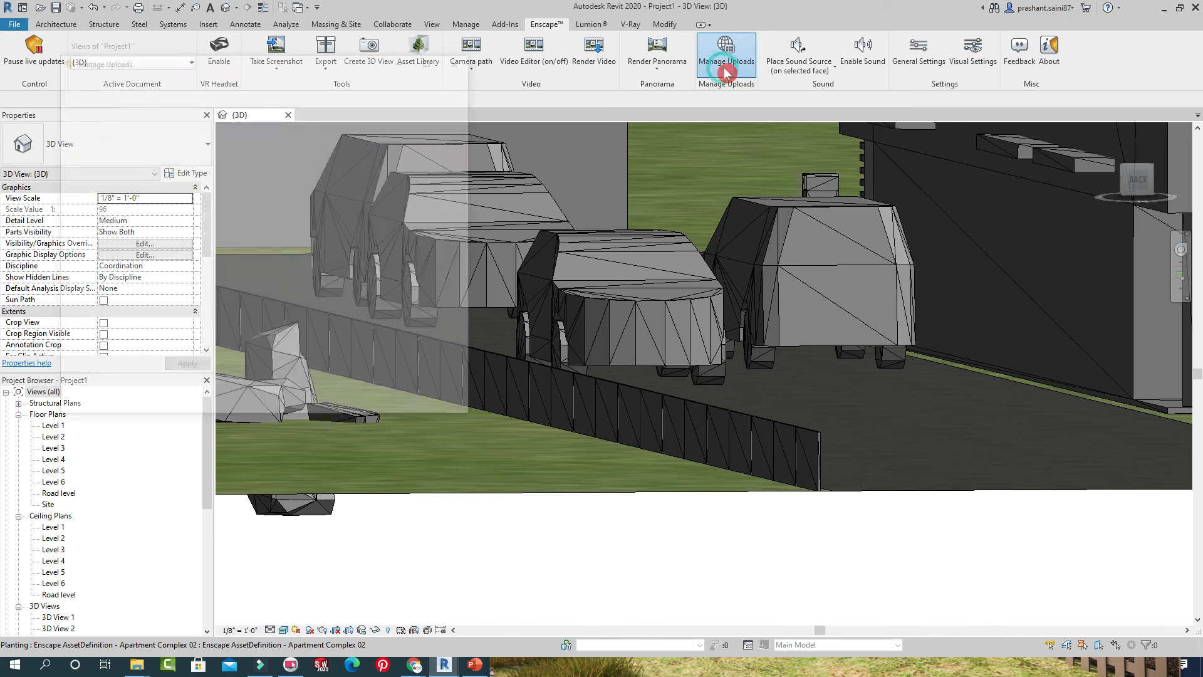
pyautogui.moveTo(231, 63); pyautogui.dragTo(669, 43)
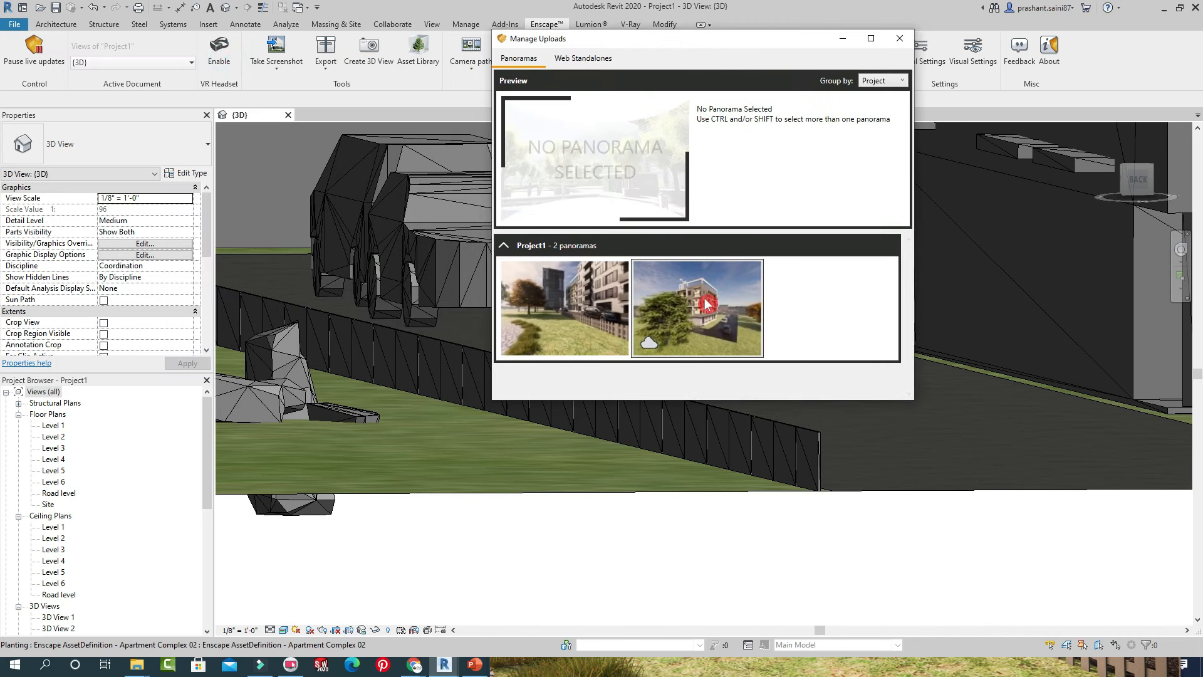
pyautogui.click(544, 290)
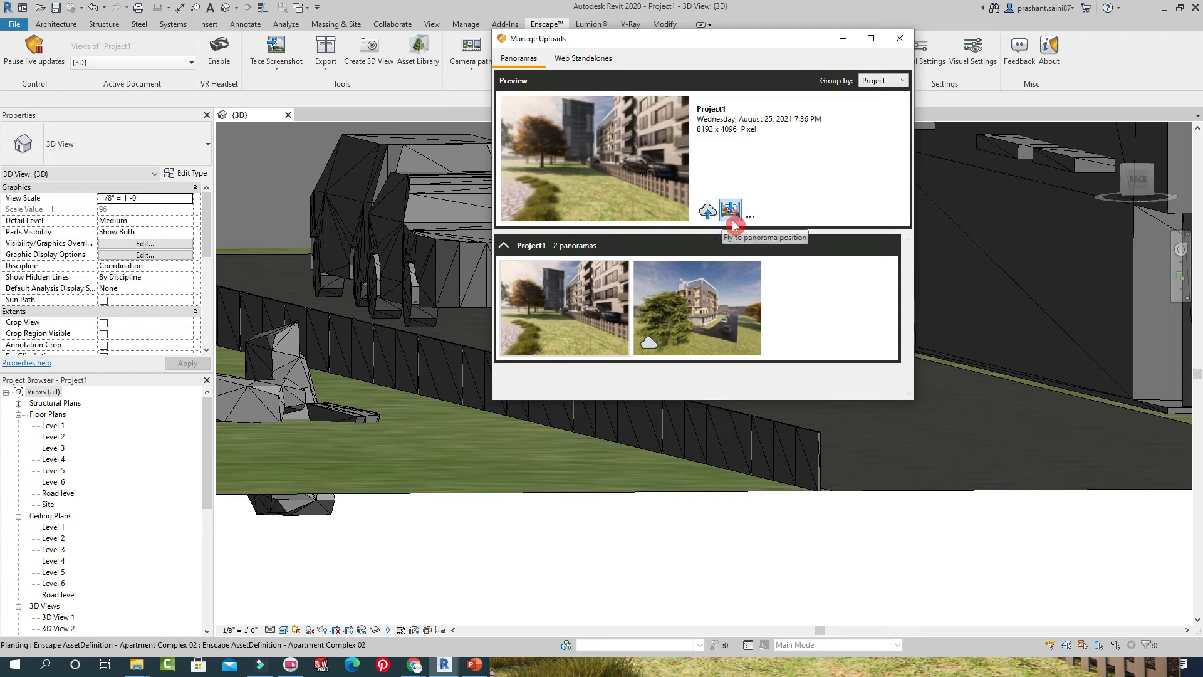
pyautogui.click(751, 219)
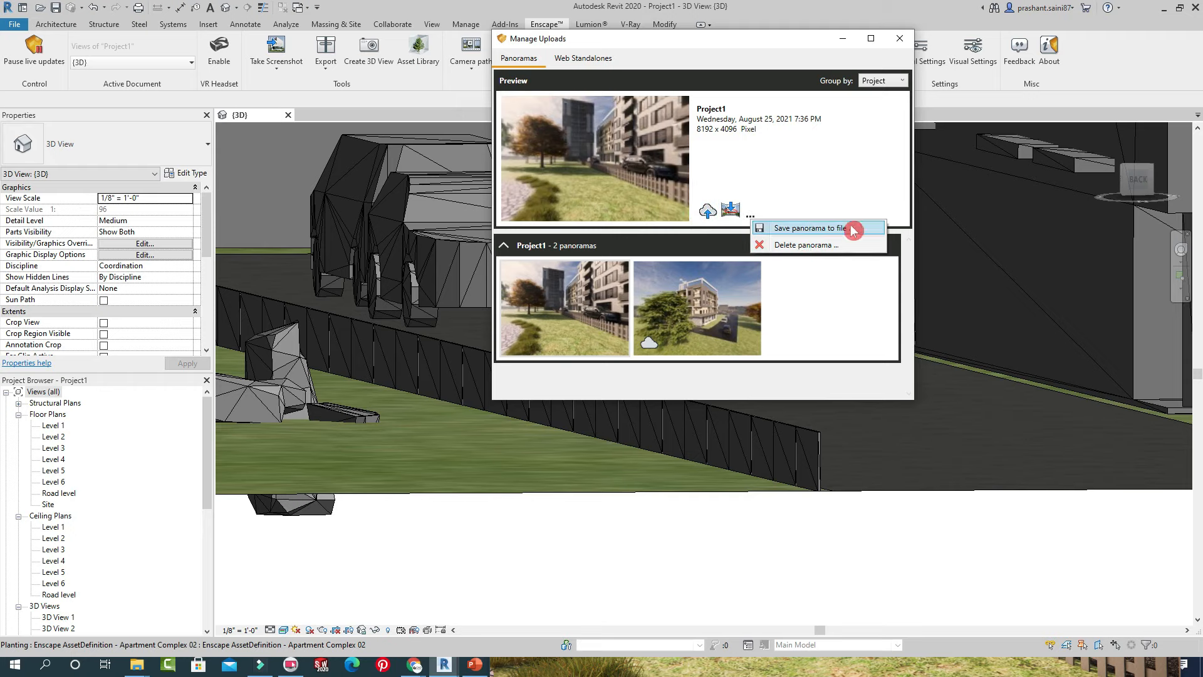
pyautogui.click(844, 183)
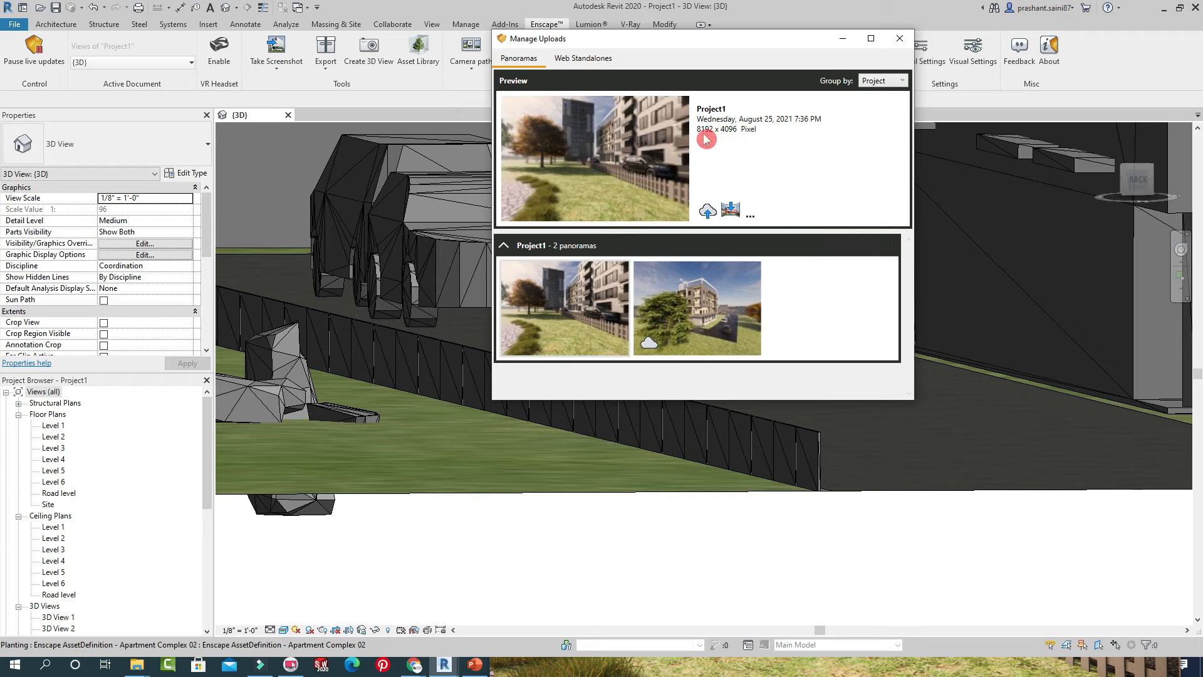
pyautogui.click(708, 211)
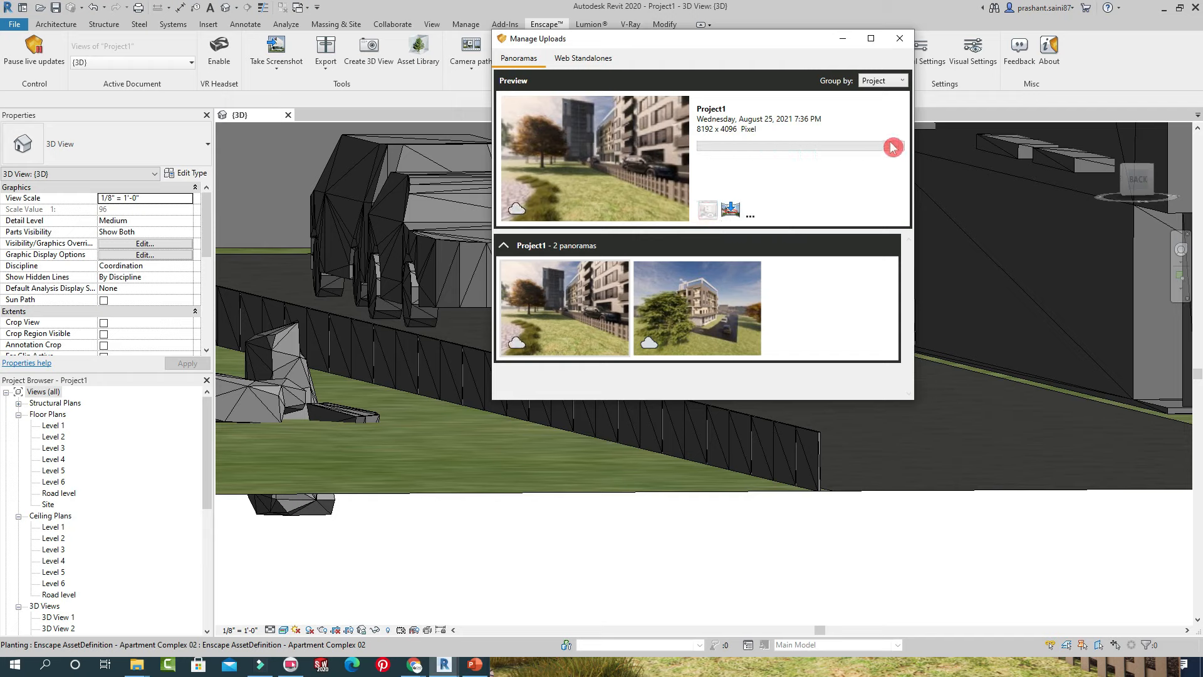
# Save the uploaded panorama's QR code to the Desktop as a PNG file named new25.
pyautogui.click(751, 216)
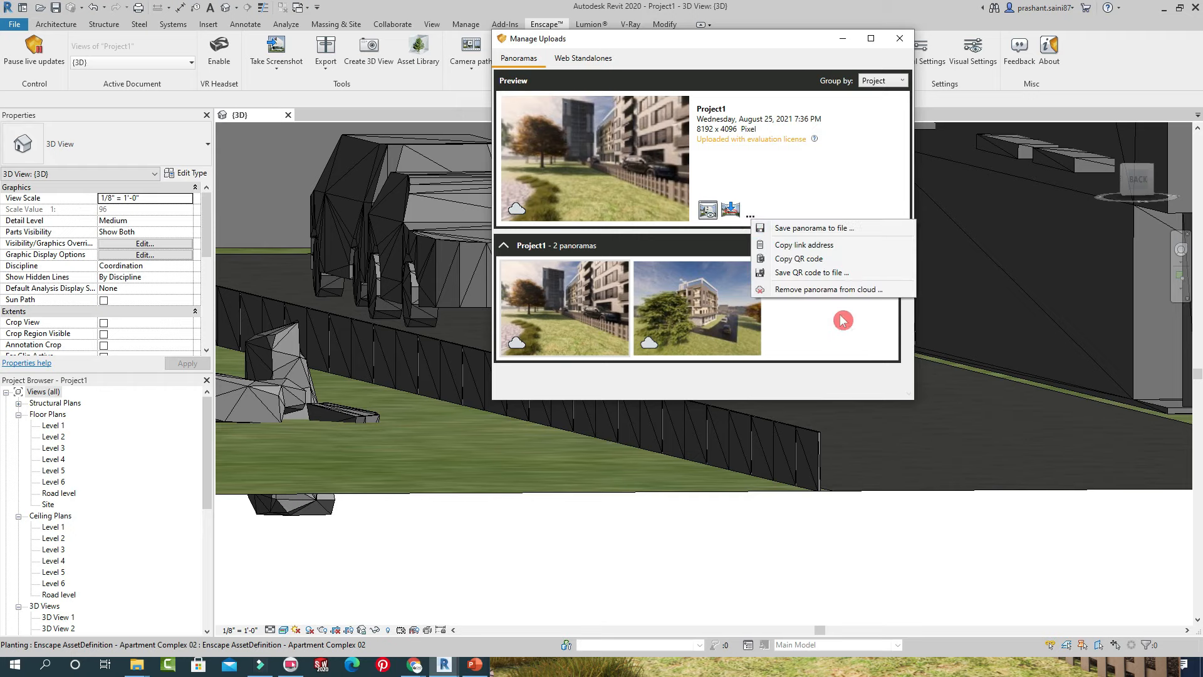
pyautogui.click(850, 273)
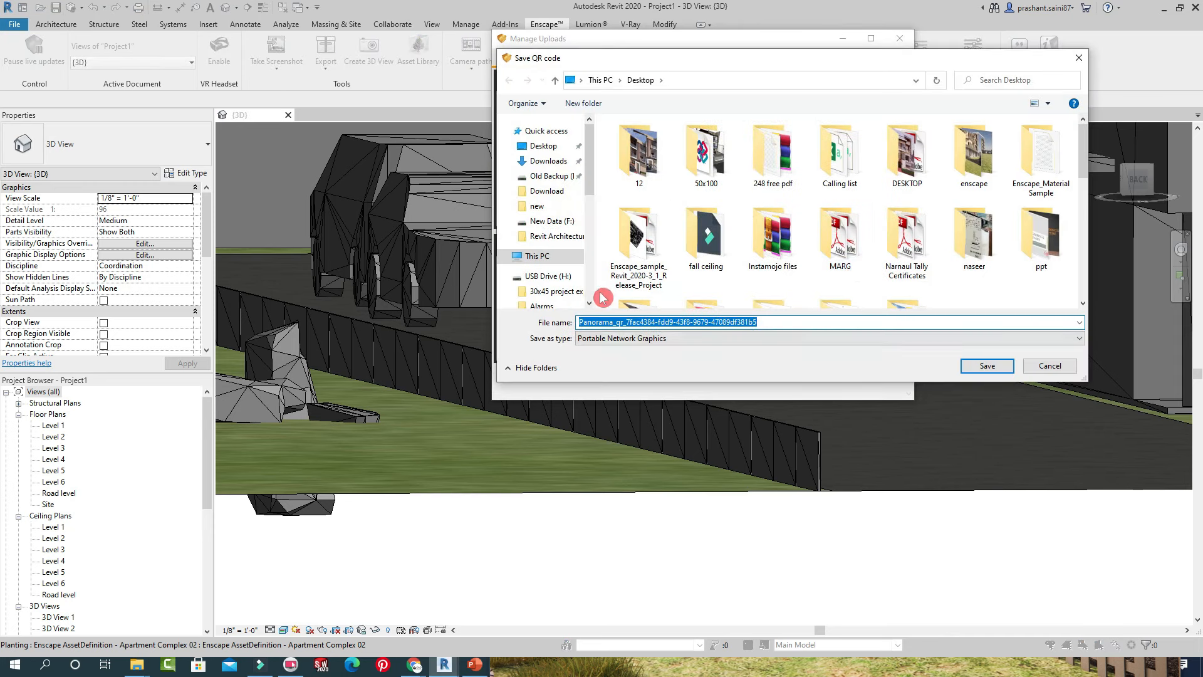
pyautogui.click(549, 146)
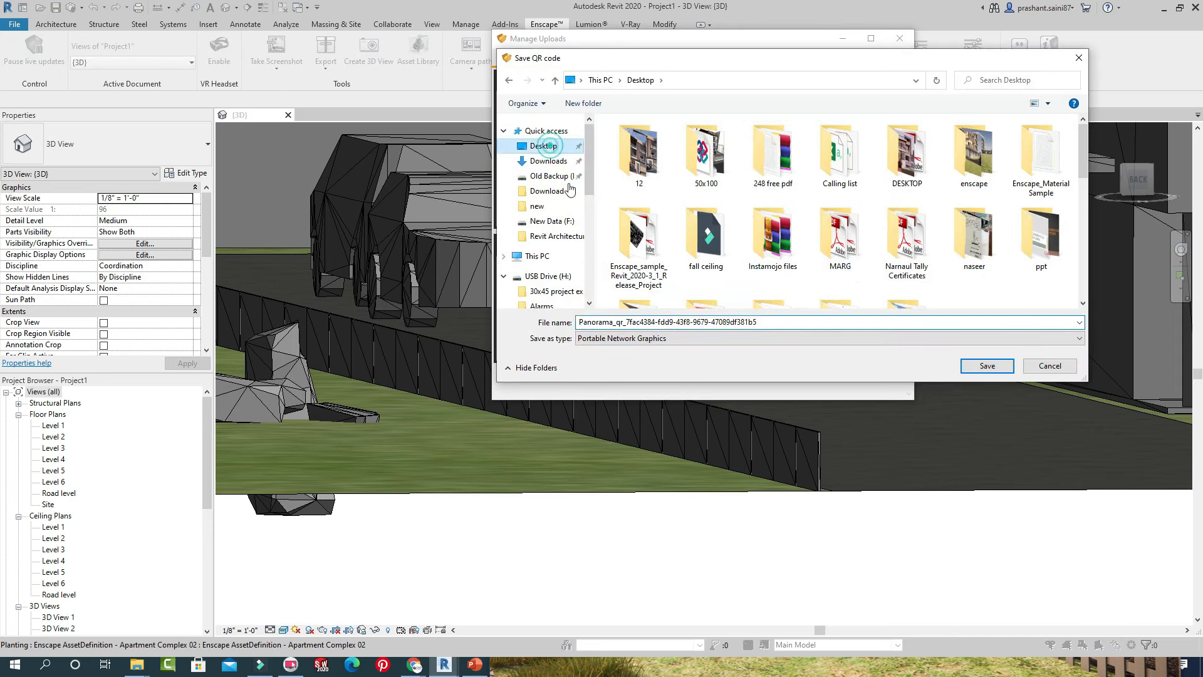
pyautogui.doubleClick(763, 322)
pyautogui.write('n')
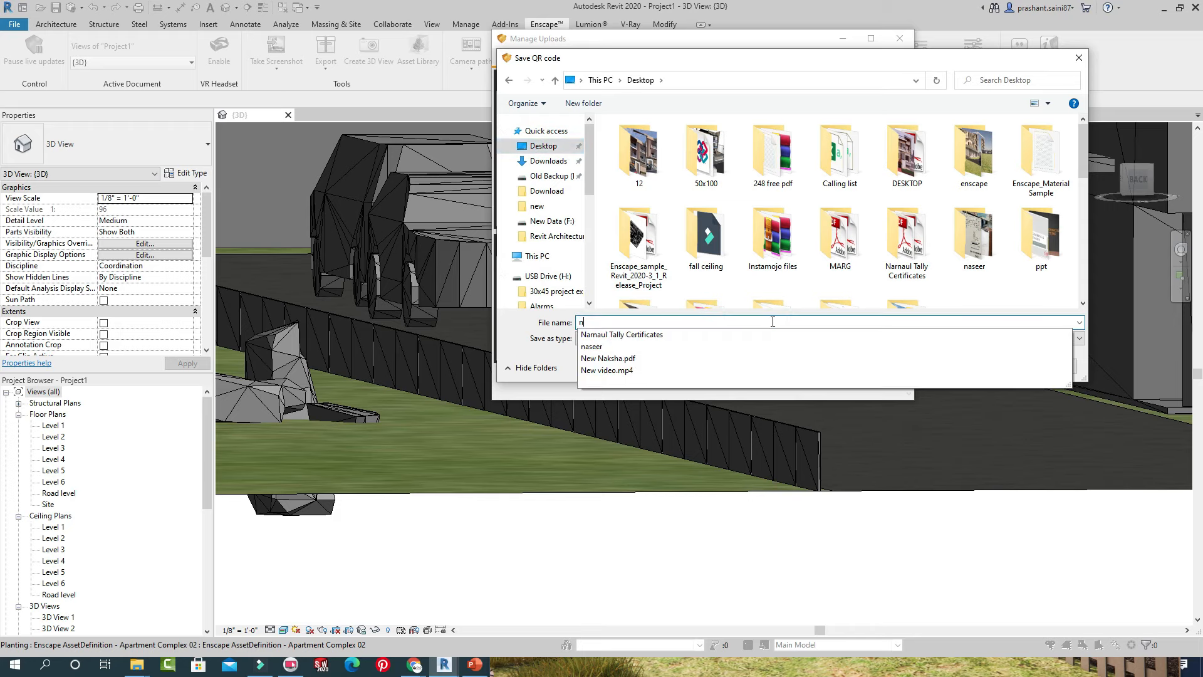
pyautogui.write('ew2')
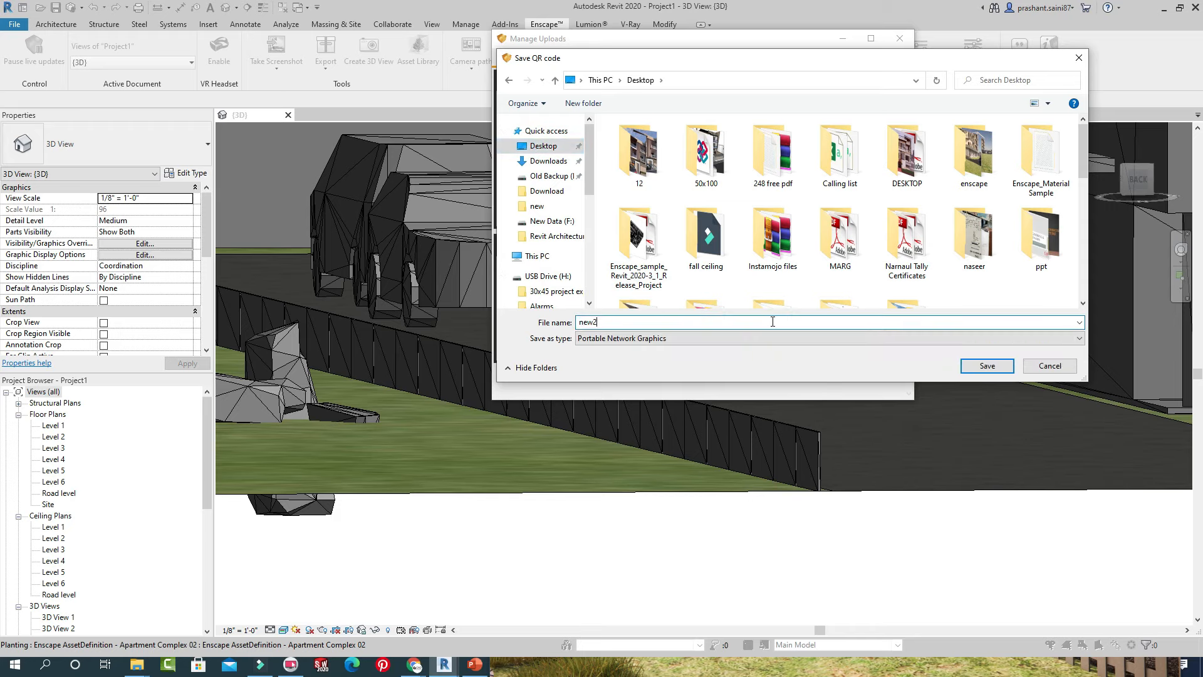
pyautogui.write('5')
pyautogui.press('Return')
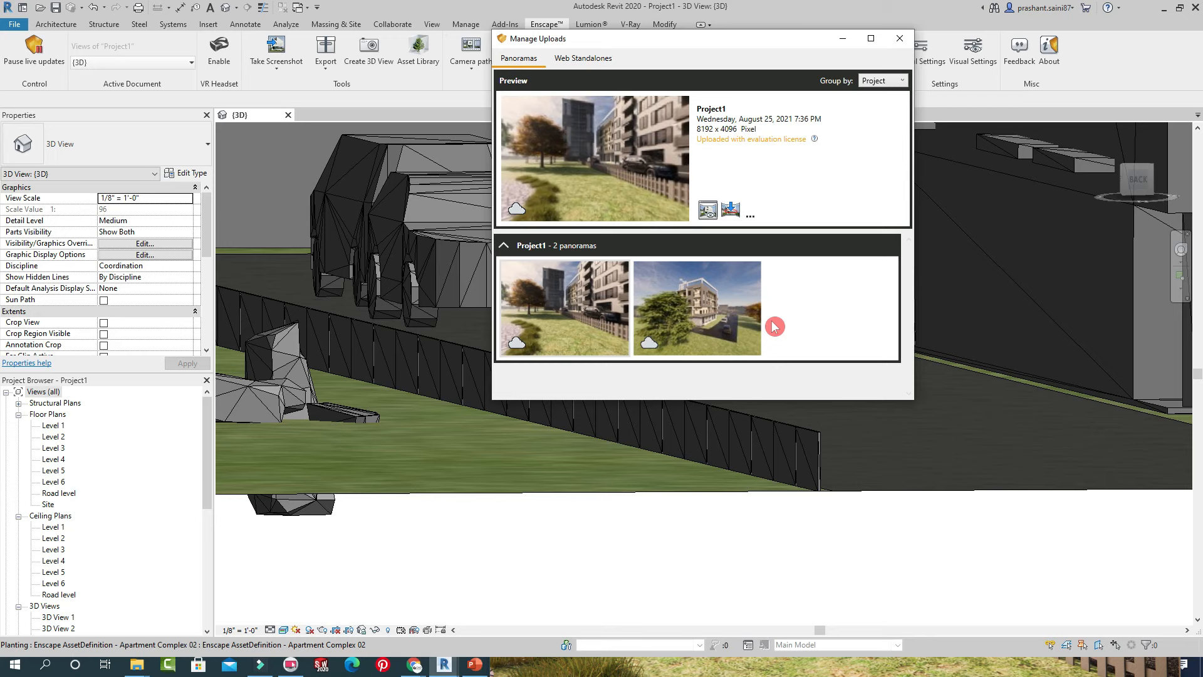
# Minimise Revit, view the new25 QR code image from the desktop, and switch to the Google Meet call.
pyautogui.click(1169, 6)
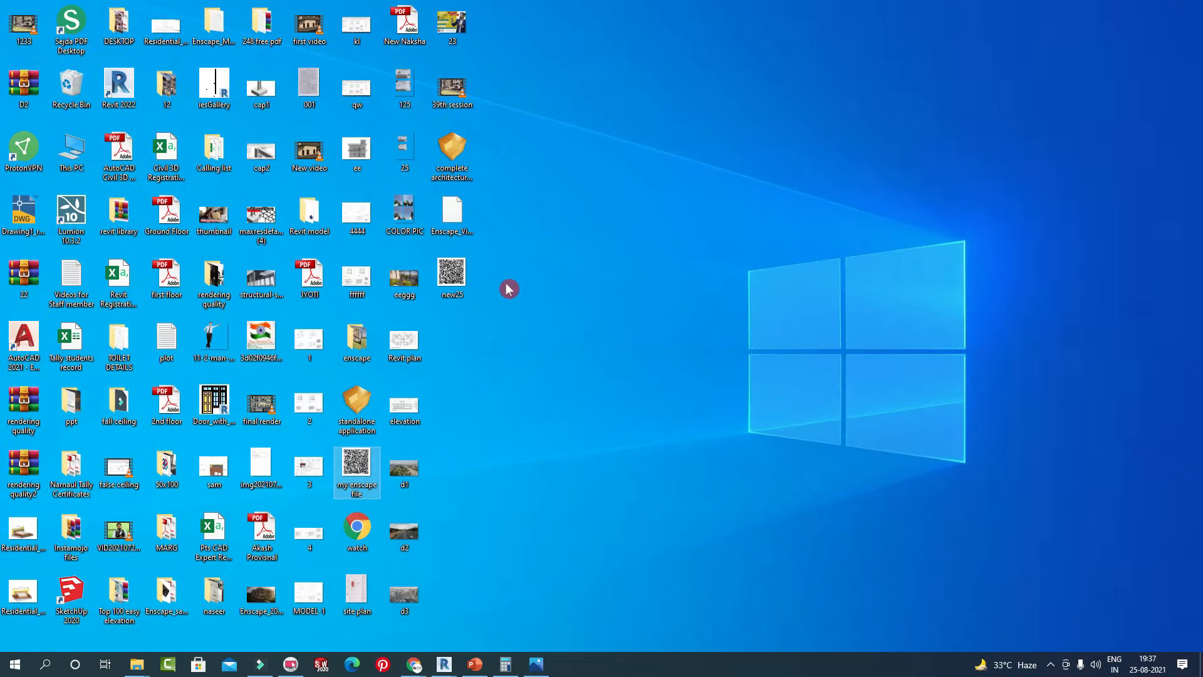
pyautogui.doubleClick(451, 274)
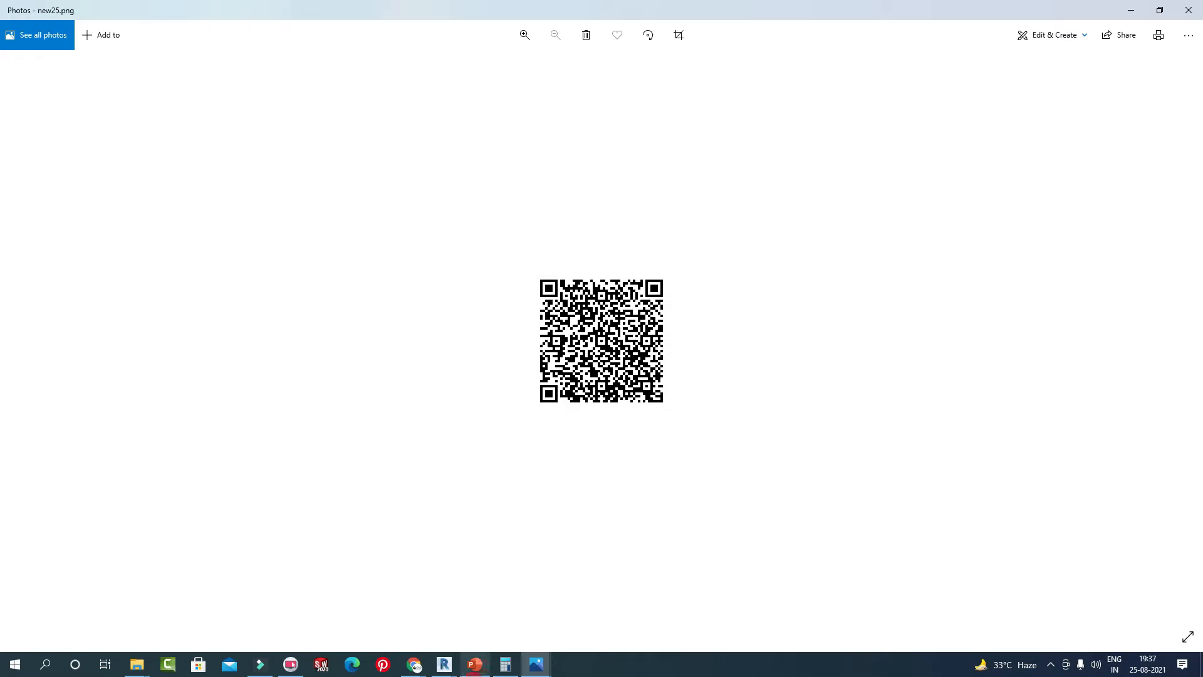
pyautogui.moveTo(414, 665)
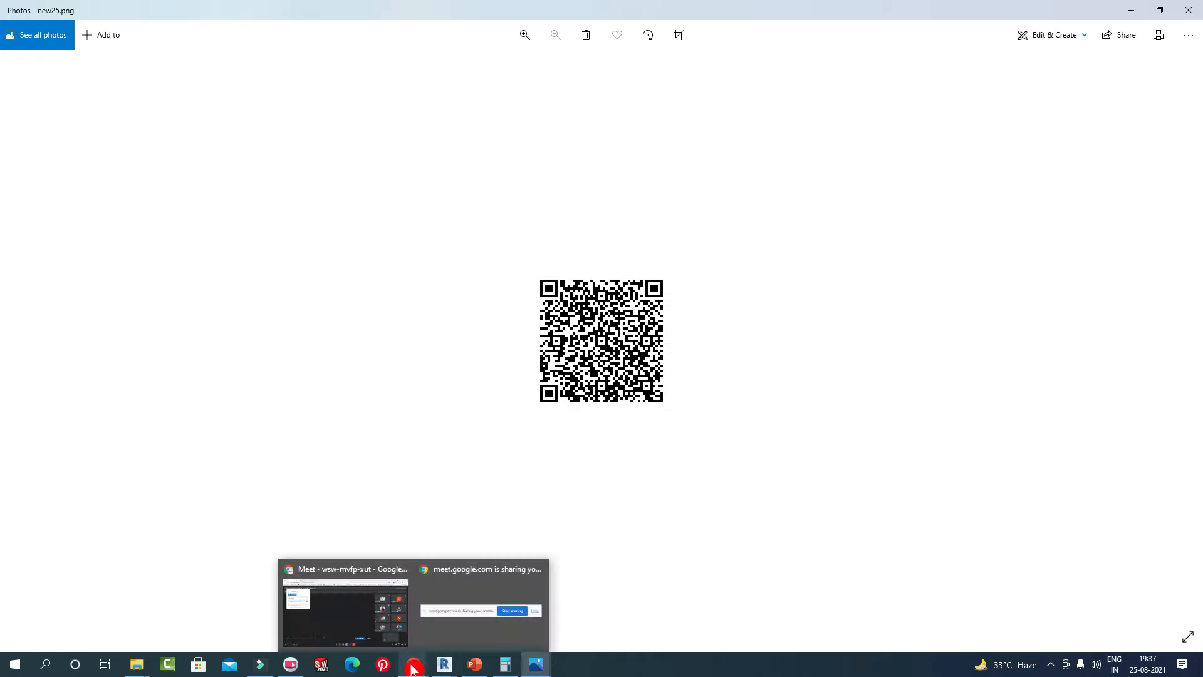
pyautogui.click(364, 613)
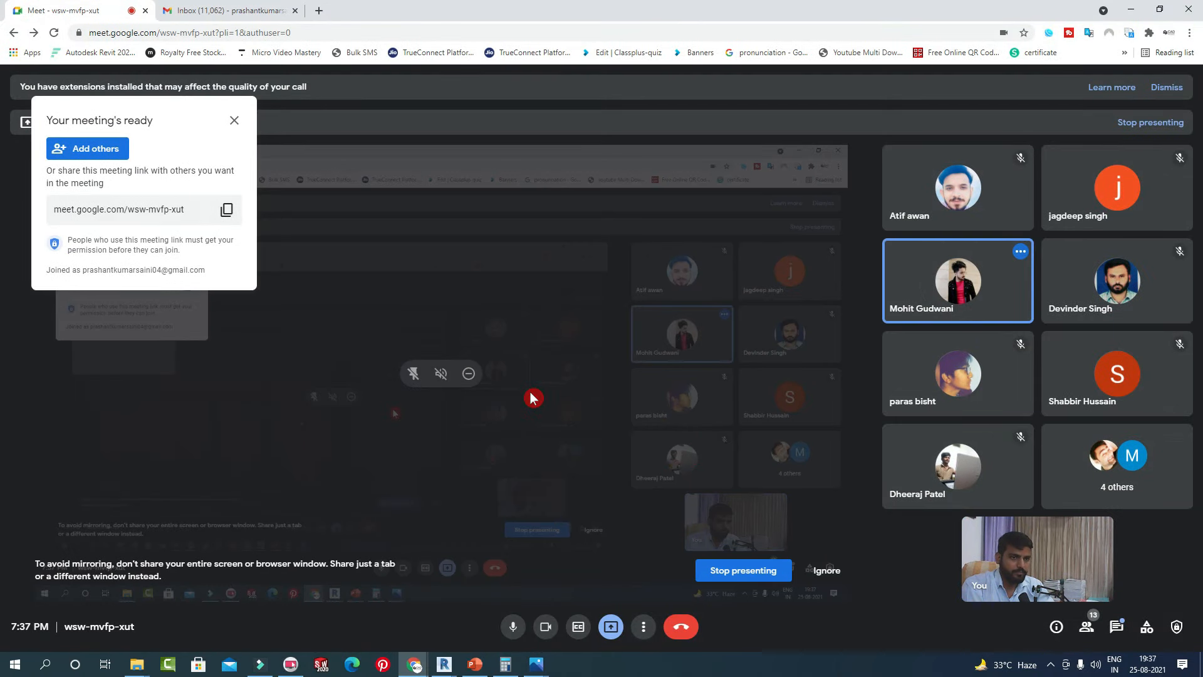
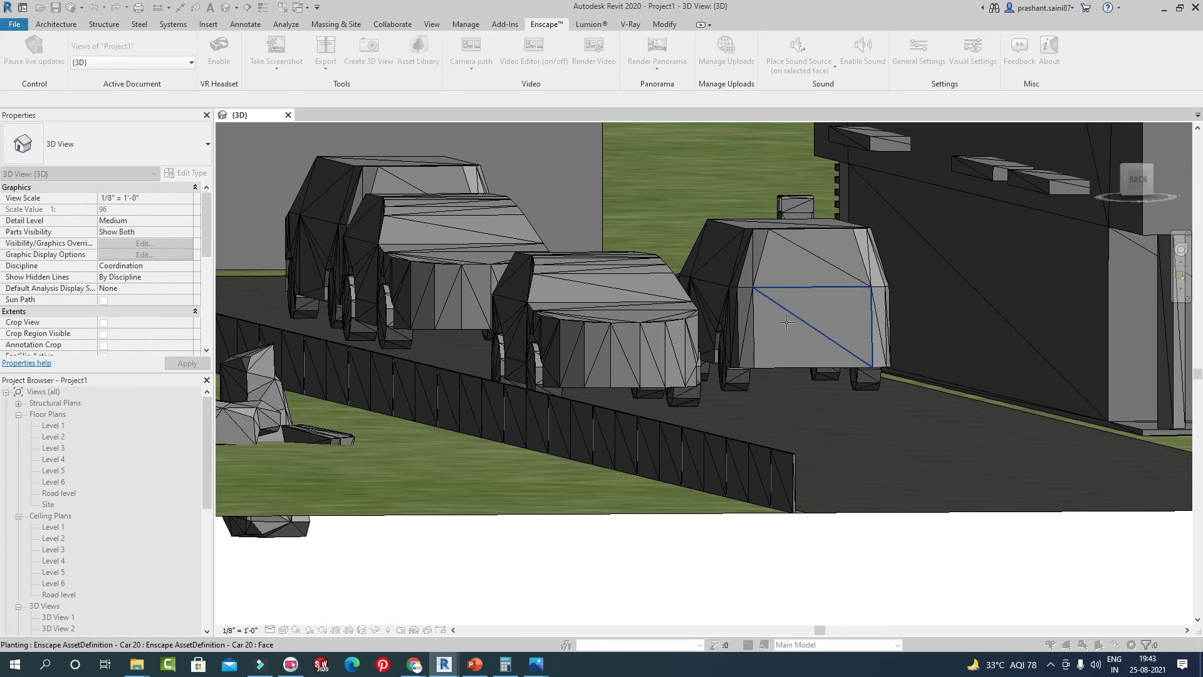
# Place a sound source on the front of the nearest parked car using the restaurant_crowd sound file.
pyautogui.scroll(-3, 799, 364)
pyautogui.moveTo(810, 358); pyautogui.dragTo(833, 393, button='middle')
pyautogui.keyDown('shift'); pyautogui.moveTo(840, 344); pyautogui.dragTo(765, 311, button='middle'); pyautogui.keyUp('shift')
pyautogui.scroll(-3, 755, 310)
pyautogui.moveTo(699, 219); pyautogui.dragTo(601, 308, button='middle')
pyautogui.scroll(2, 702, 276)
pyautogui.click(662, 423)
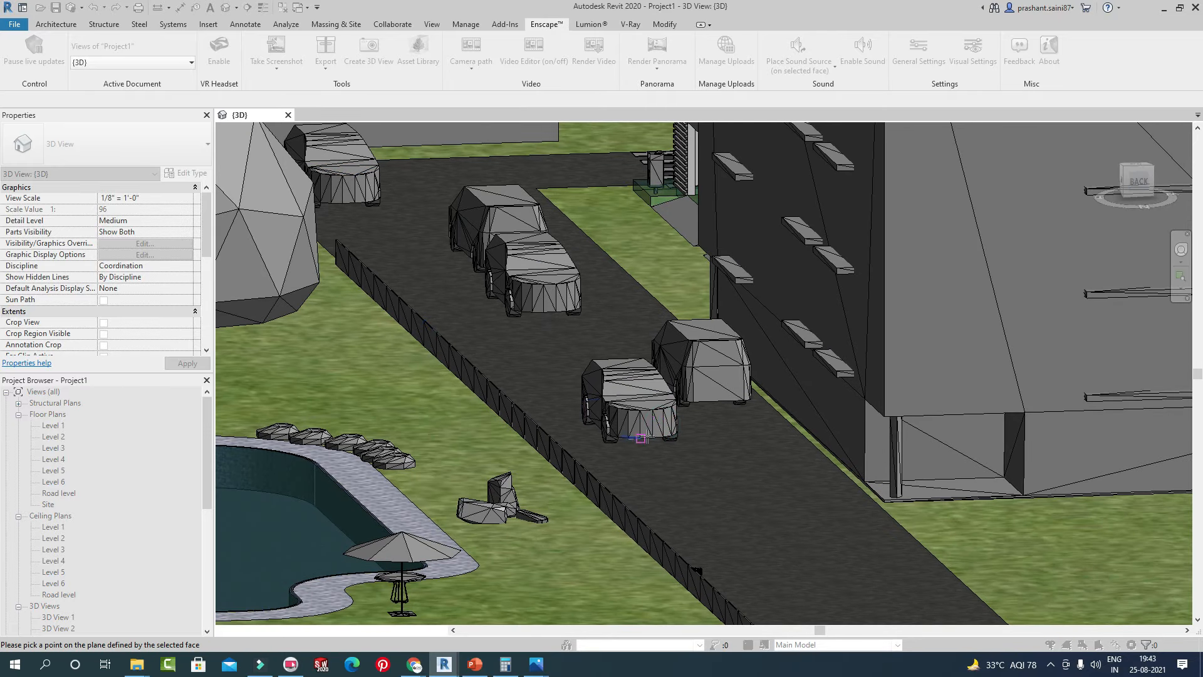
pyautogui.scroll(3, 640, 438)
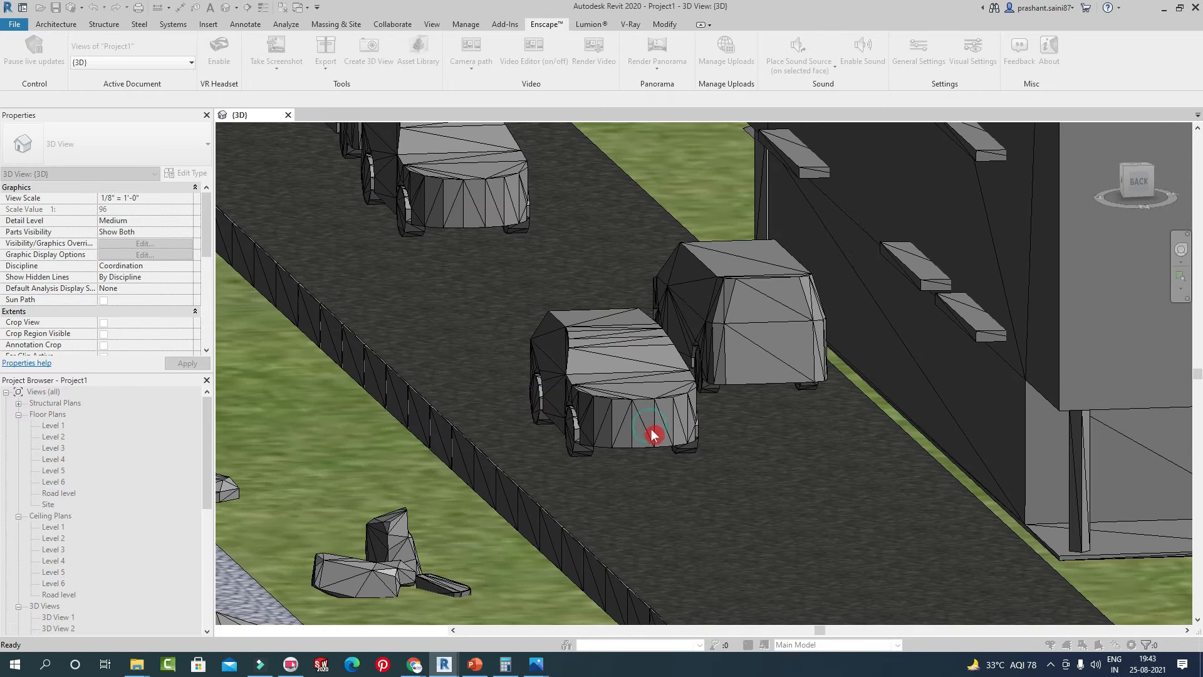
pyautogui.click(620, 417)
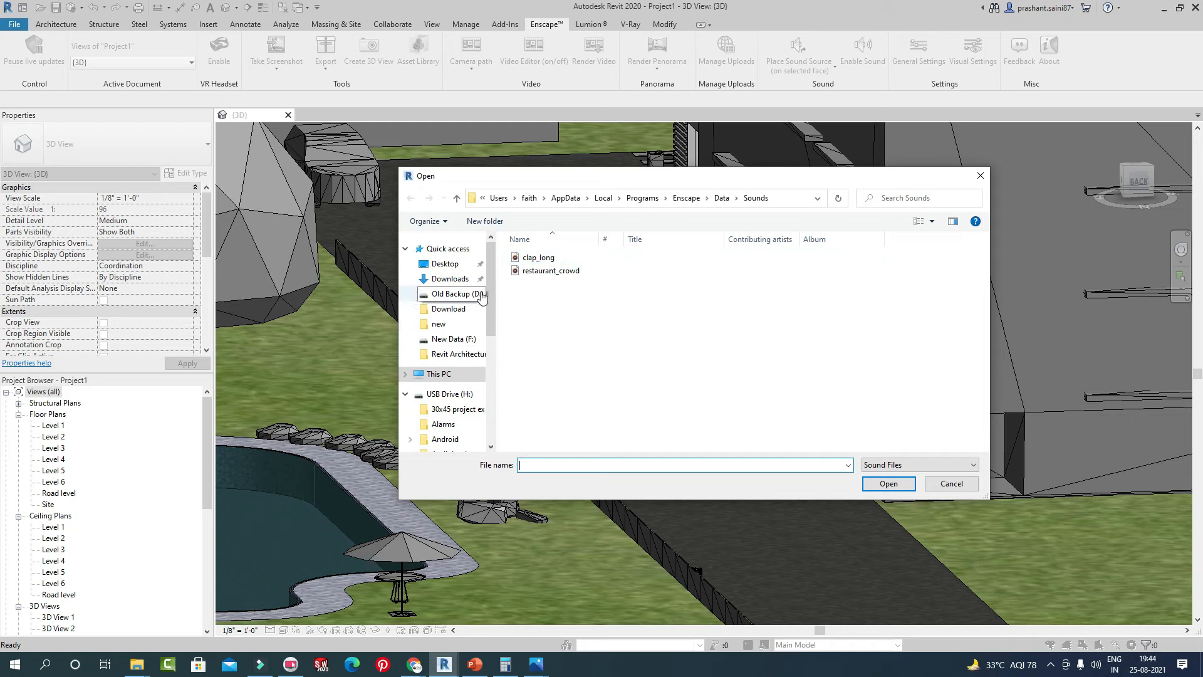
pyautogui.click(547, 274)
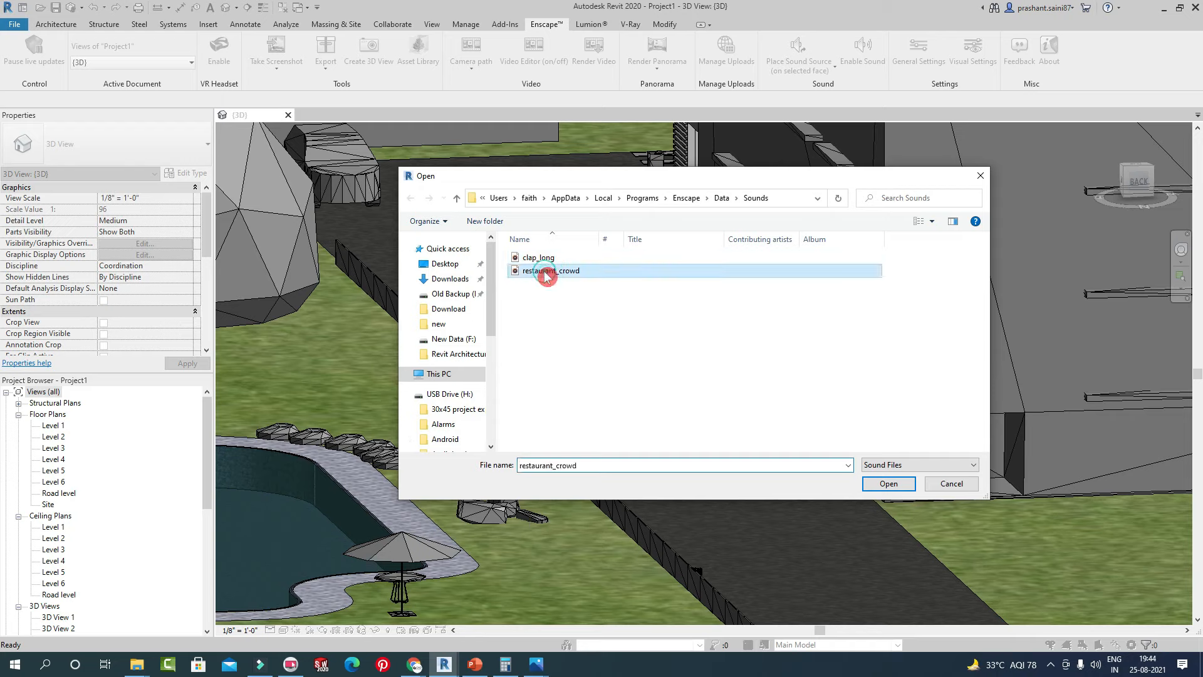
pyautogui.click(907, 489)
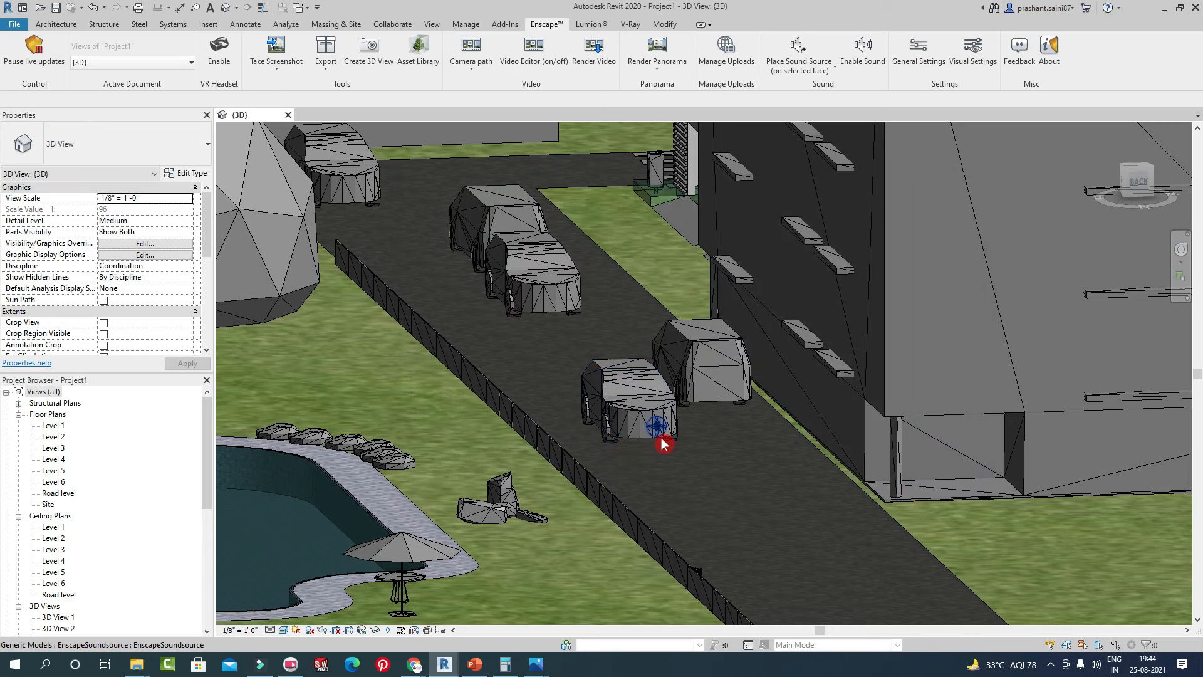
# Place a second sound source beside the front of the farthest parked car using the clap_long sound file.
pyautogui.scroll(5, 652, 442)
pyautogui.scroll(-2, 658, 401)
pyautogui.scroll(-3, 674, 415)
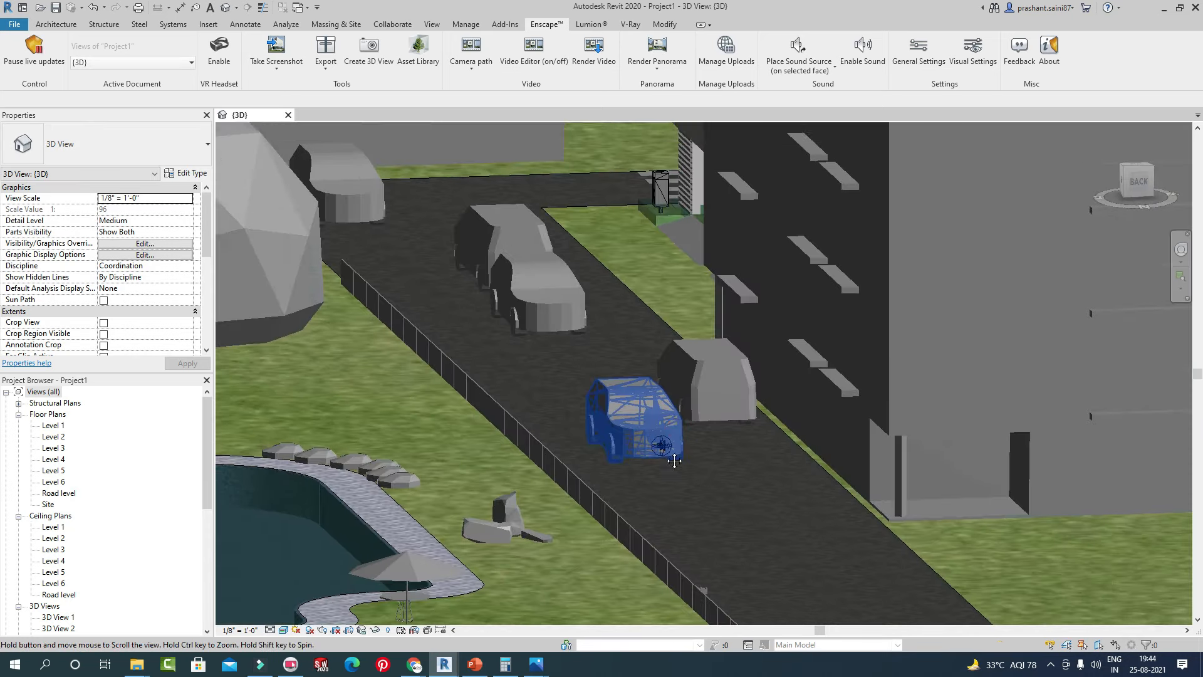
pyautogui.scroll(2, 425, 185)
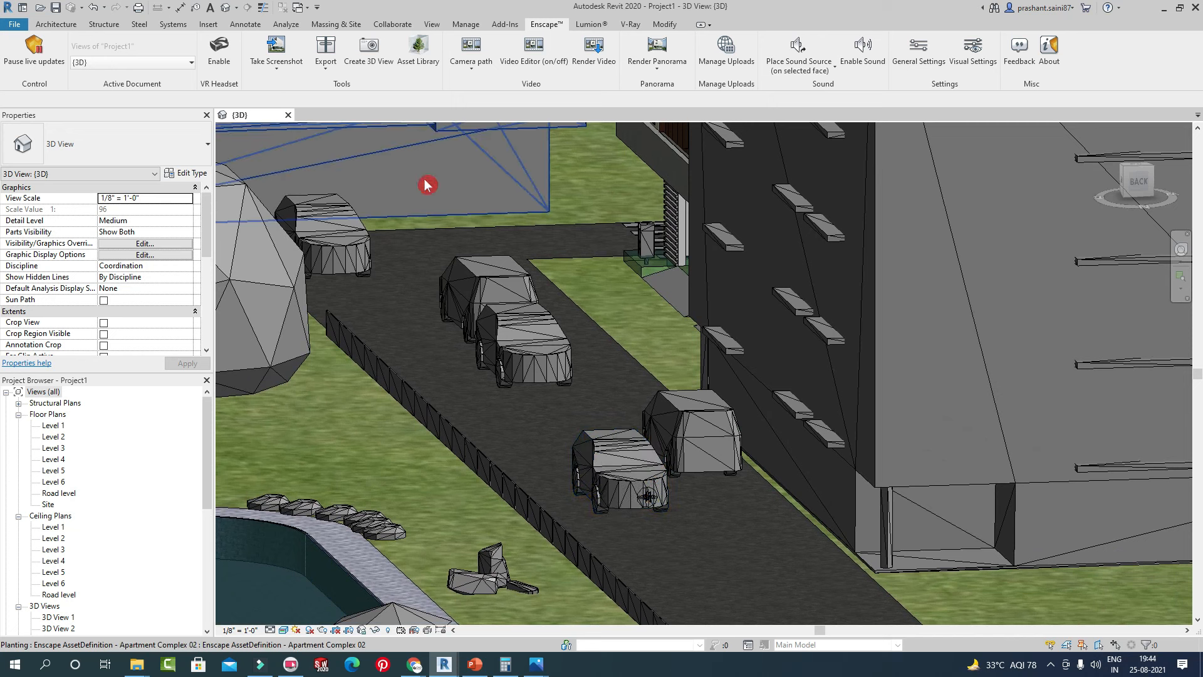
pyautogui.click(791, 47)
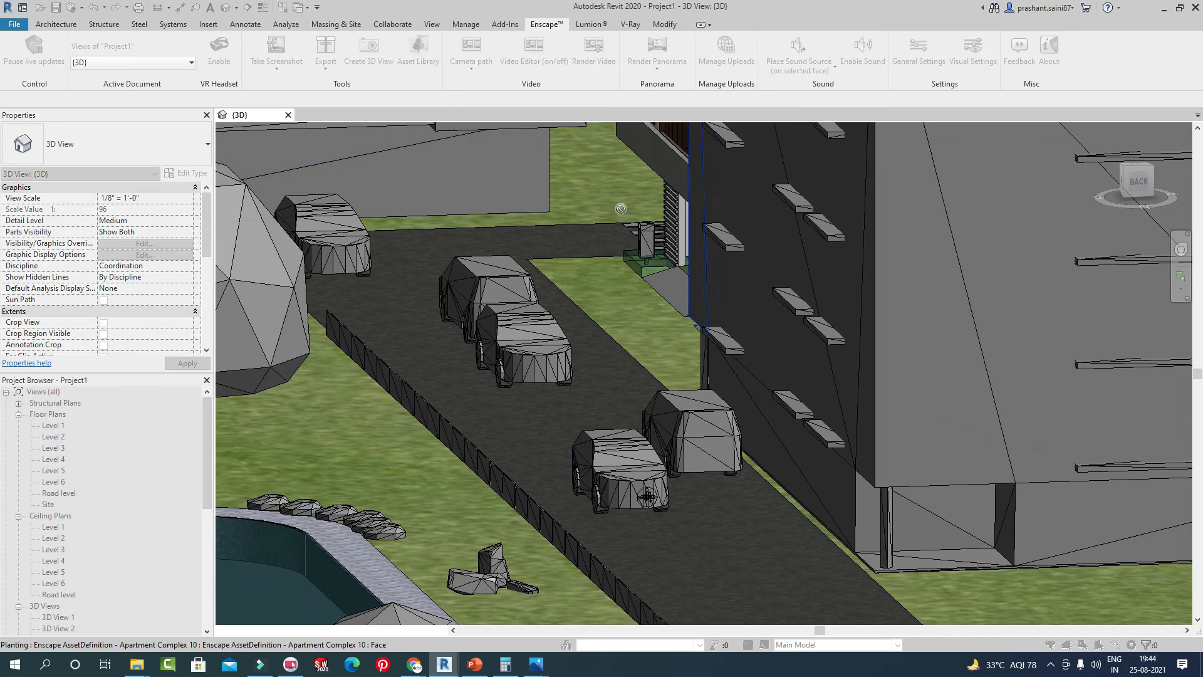
pyautogui.click(361, 266)
pyautogui.click(557, 262)
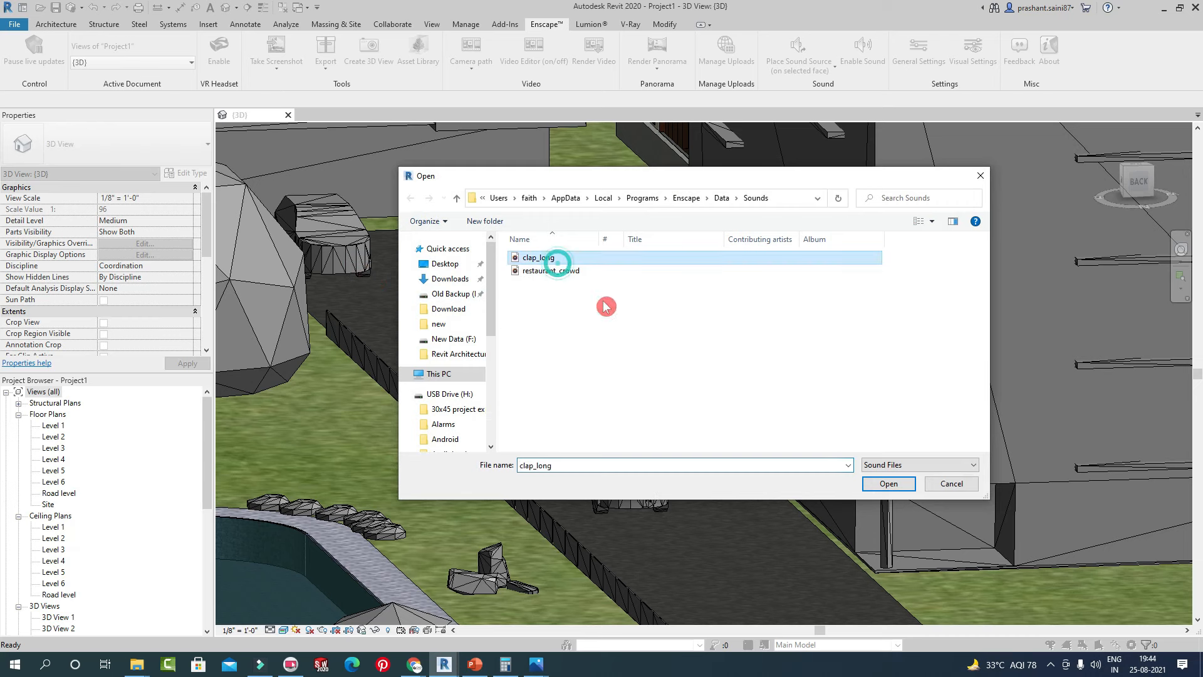
pyautogui.click(887, 482)
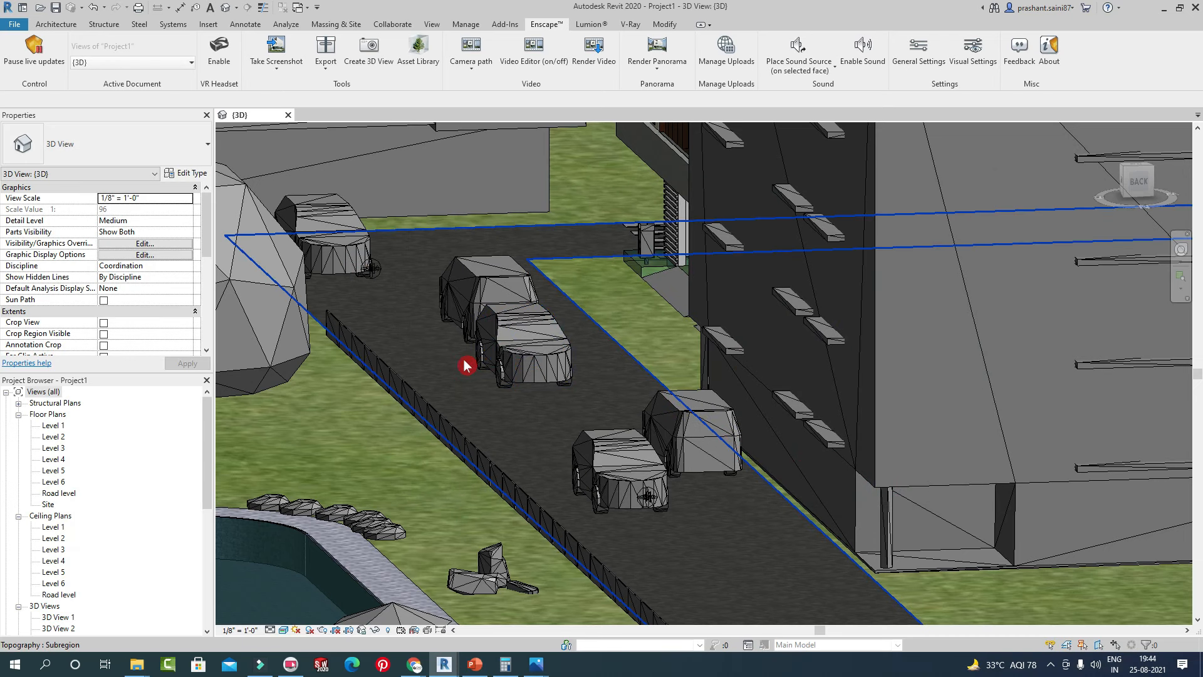
# Enable sound playback for the placed Enscape sound sources.
pyautogui.moveTo(652, 501); pyautogui.dragTo(472, 462, button='middle')
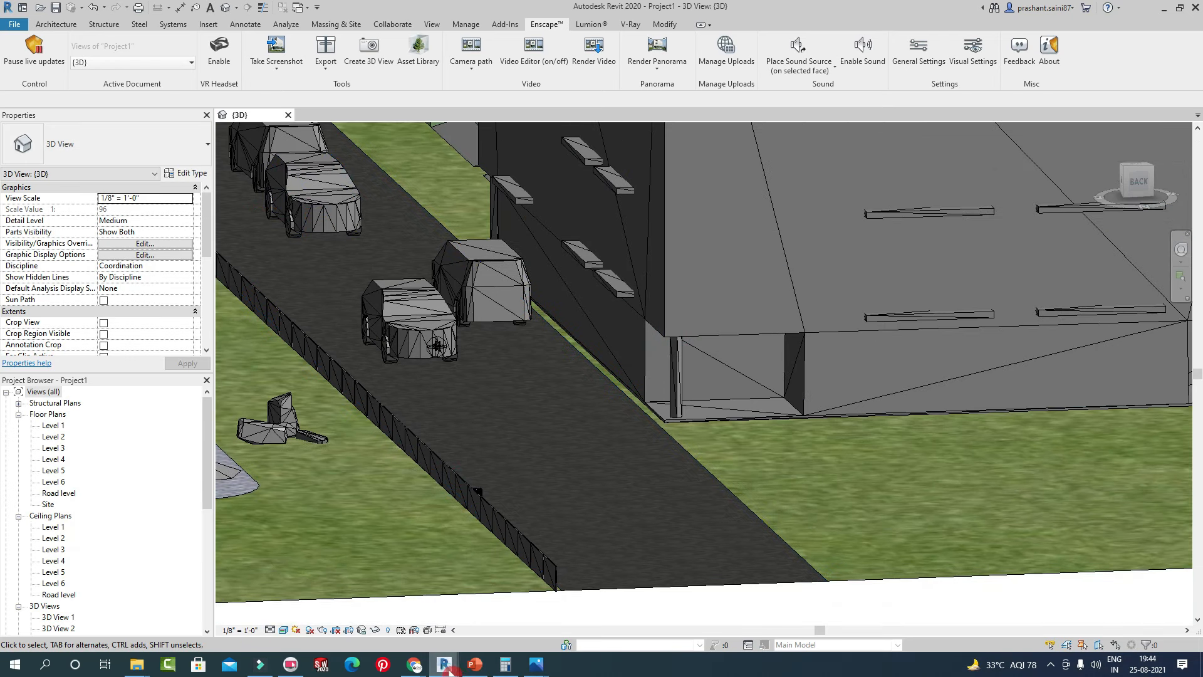
pyautogui.moveTo(450, 669)
pyautogui.click(859, 66)
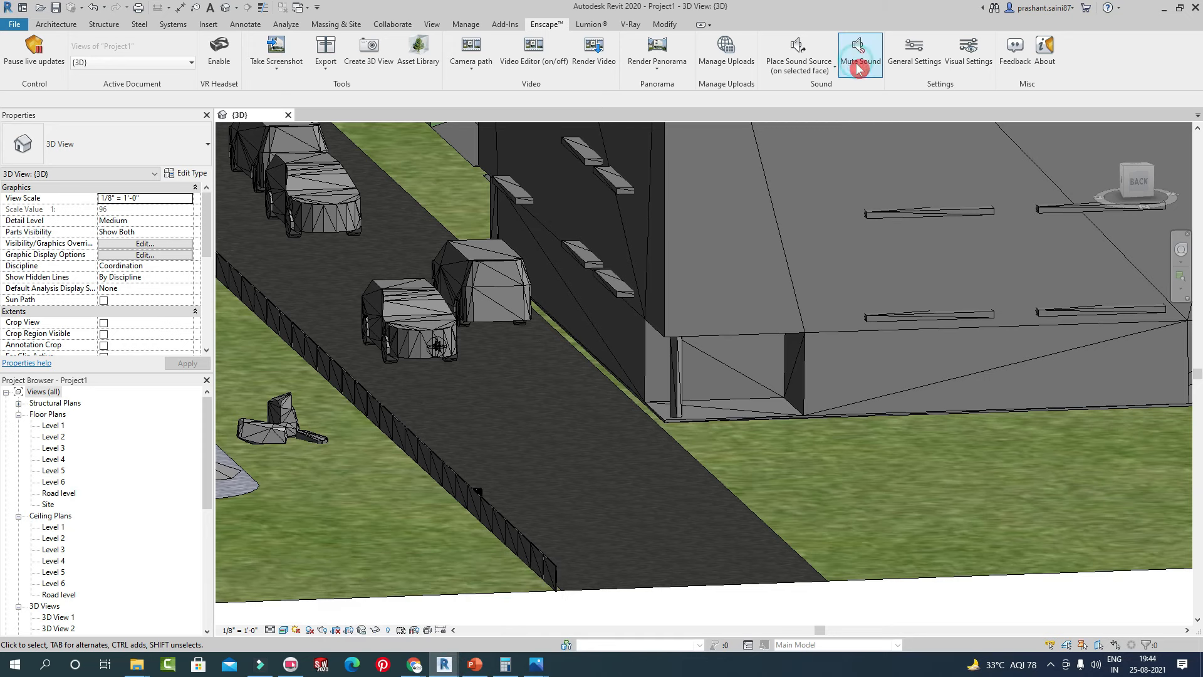
# Bring up the Enscape render window and view the speaker placed at the front of the nearest parked car.
pyautogui.moveTo(571, 459); pyautogui.dragTo(634, 449, button='middle')
pyautogui.moveTo(522, 362); pyautogui.dragTo(553, 400, button='middle')
pyautogui.scroll(3, 569, 465)
pyautogui.scroll(1, 564, 480)
pyautogui.keyDown('shift'); pyautogui.moveTo(572, 457); pyautogui.dragTo(591, 494, button='middle'); pyautogui.keyUp('shift')
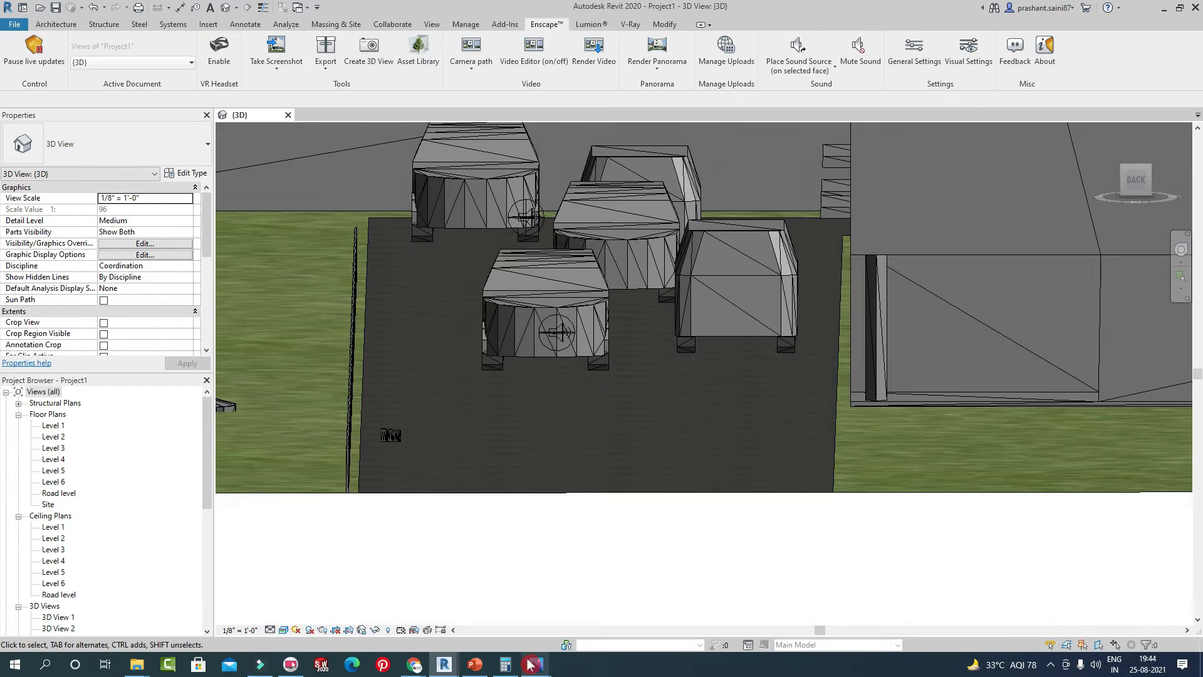
pyautogui.moveTo(456, 668)
pyautogui.click(494, 606)
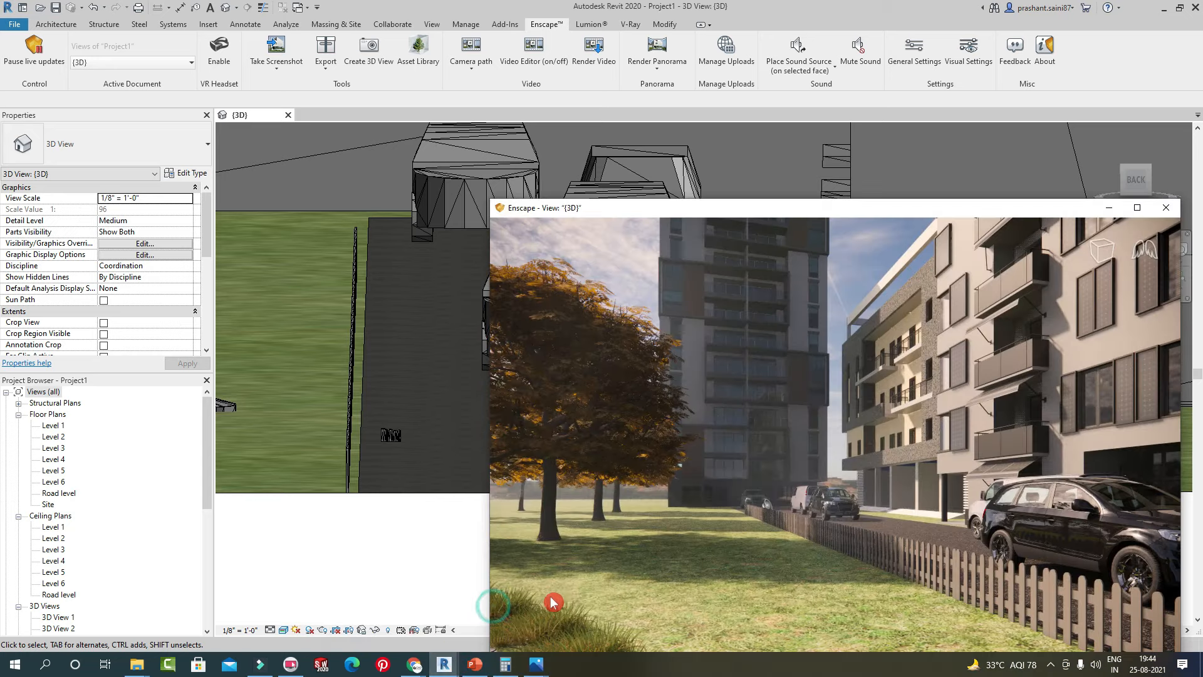
pyautogui.moveTo(1135, 549); pyautogui.dragTo(3, 540, button='middle')
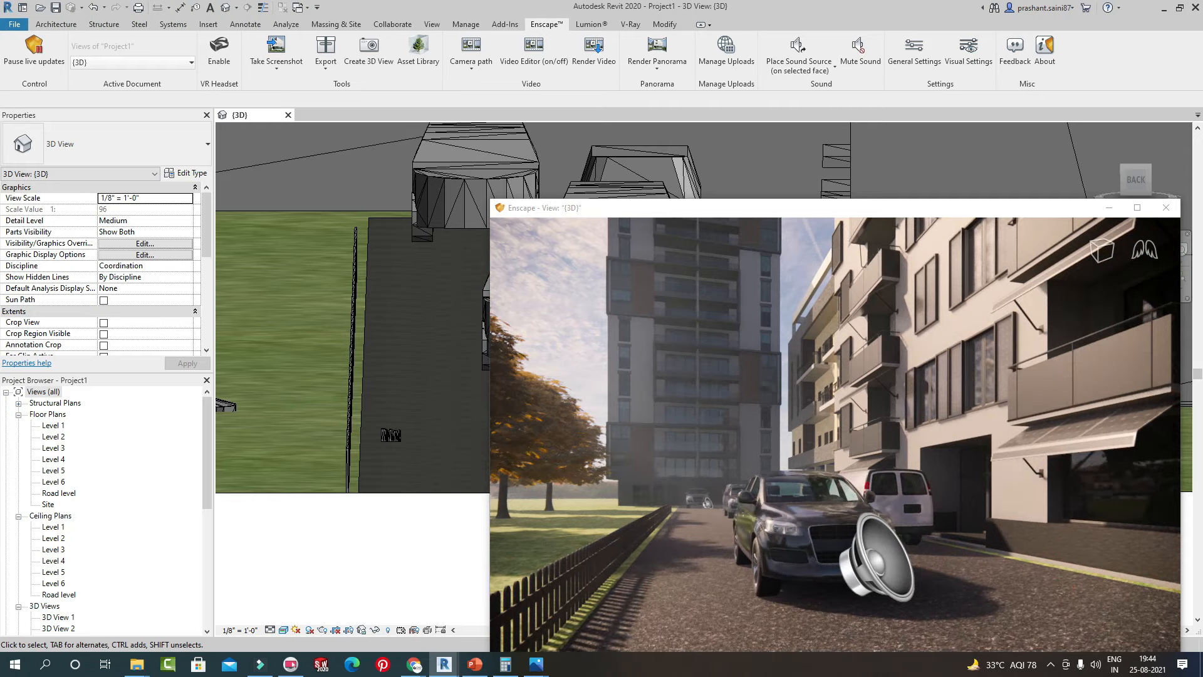
pyautogui.moveTo(1097, 639); pyautogui.dragTo(1000, 587, button='middle')
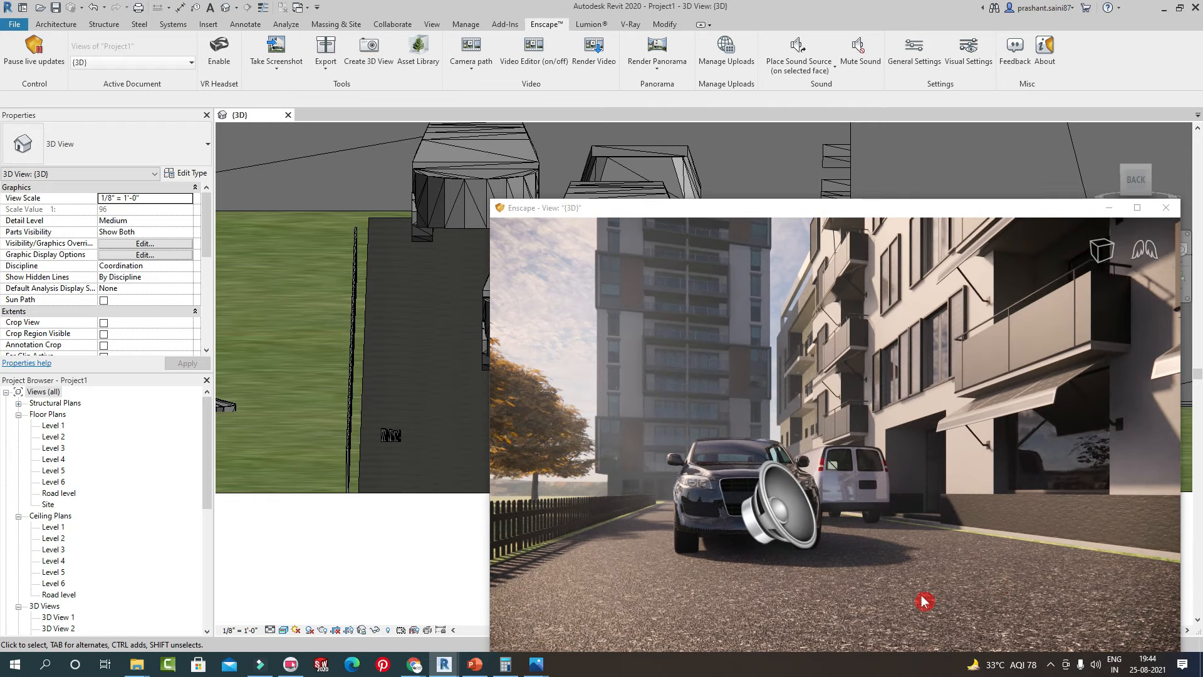
# Switch Enscape to walk mode and walk along the fenced road past the speaker at the farthest car.
pyautogui.press('space')
pyautogui.press('w')
pyautogui.moveTo(922, 611); pyautogui.dragTo(1028, 610)
pyautogui.moveTo(836, 446); pyautogui.dragTo(659, 525)
pyautogui.press('w')
pyautogui.press('w')
pyautogui.press('w')
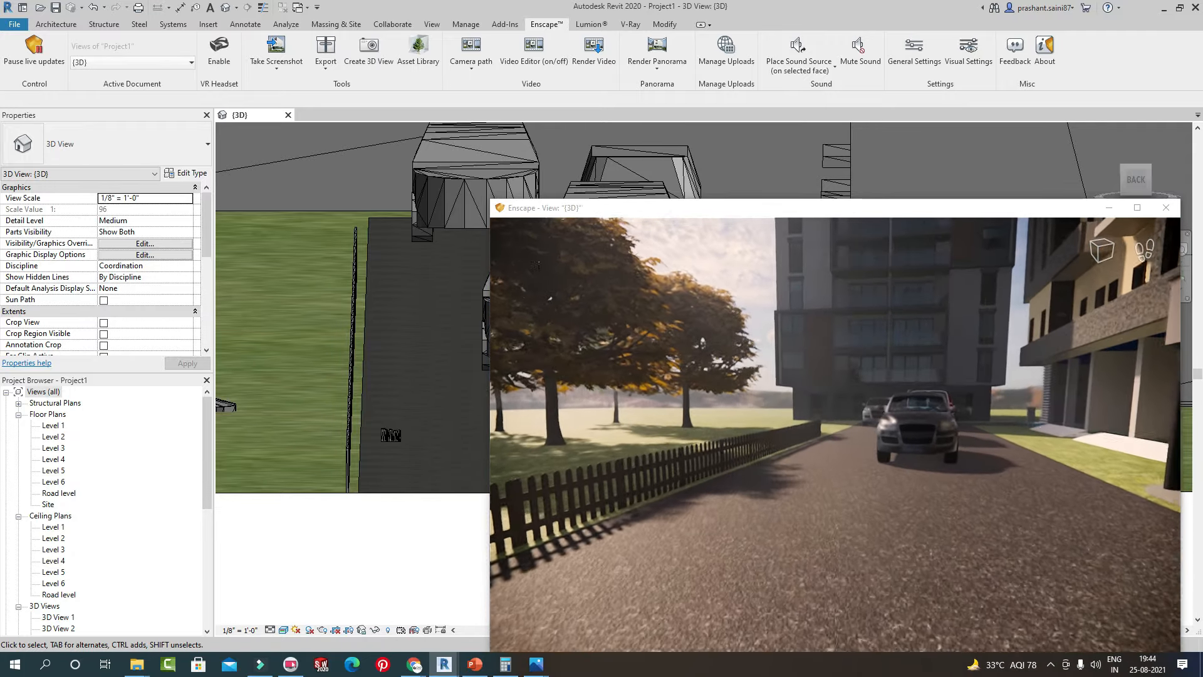
pyautogui.press('w')
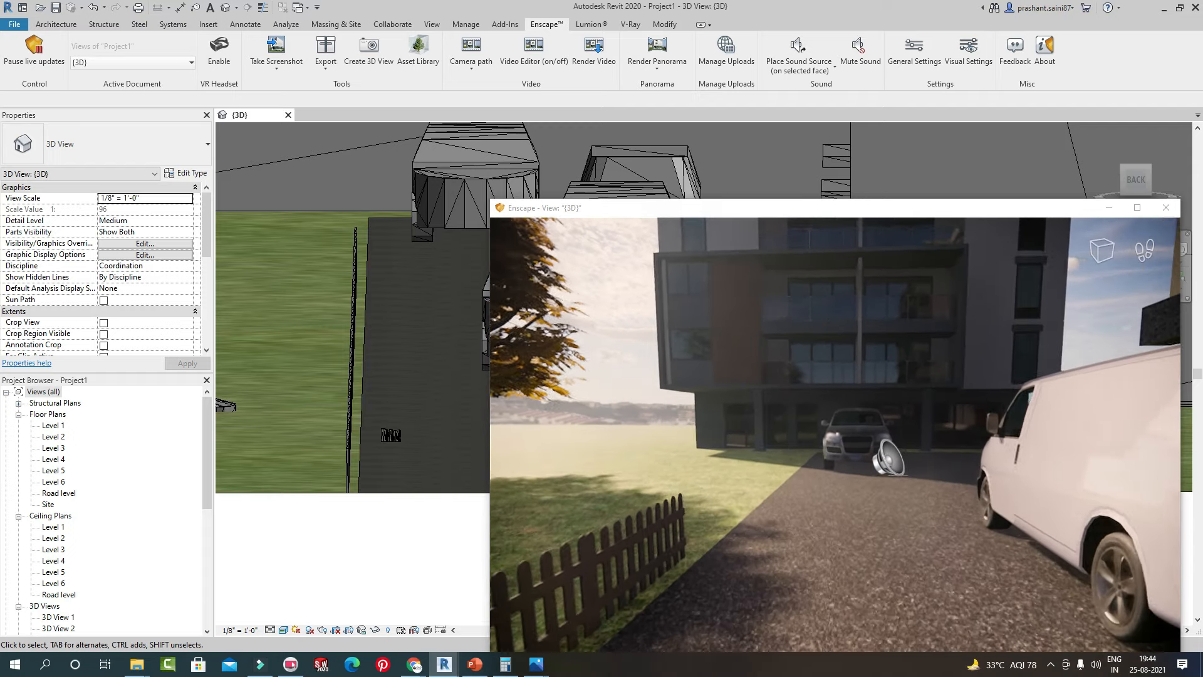
pyautogui.press('w')
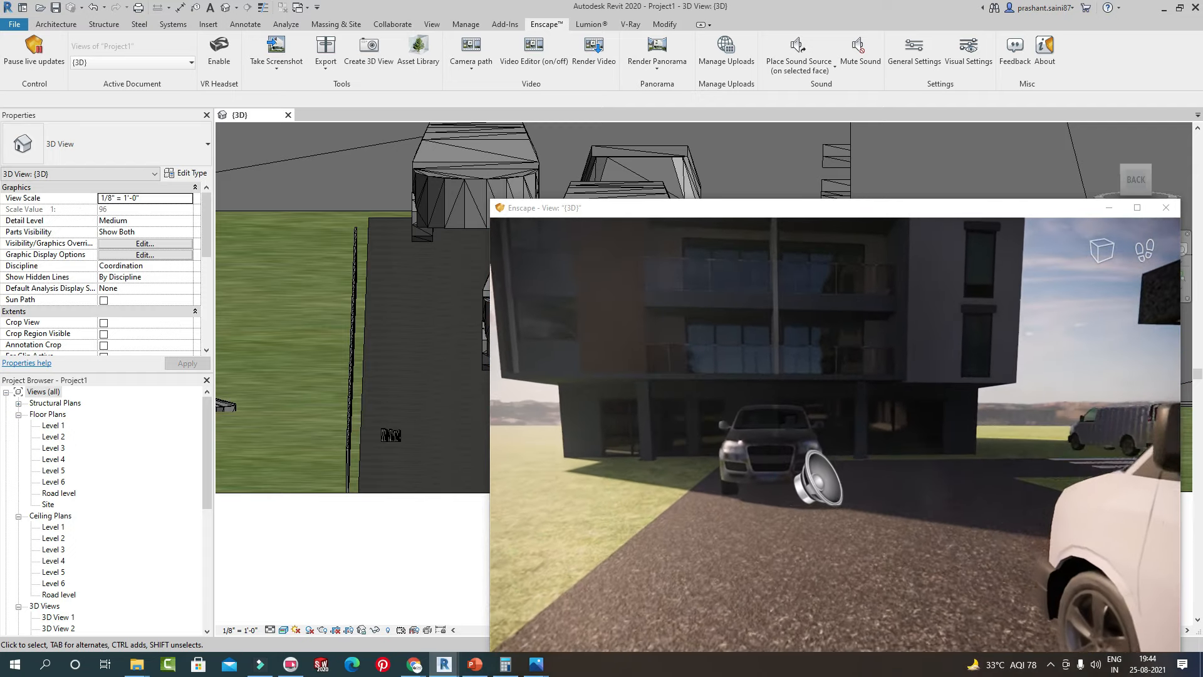
pyautogui.press('w')
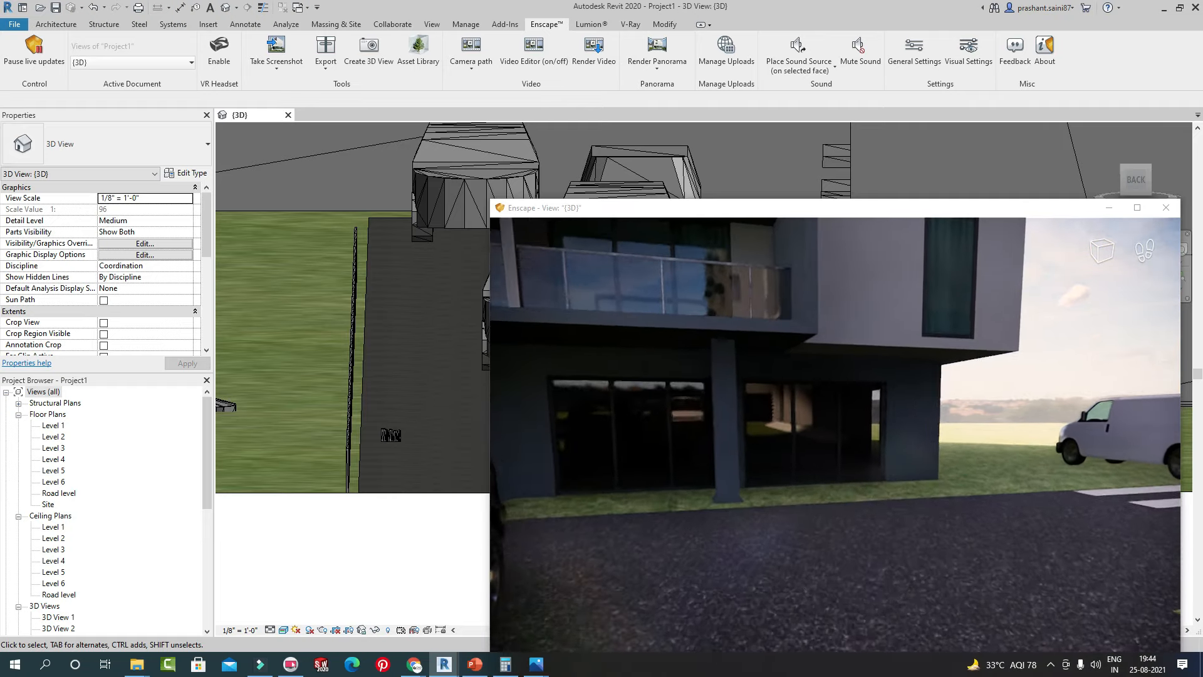
# Walk over the zebra crossing and past the parked van to the back of the container truck.
pyautogui.press('w')
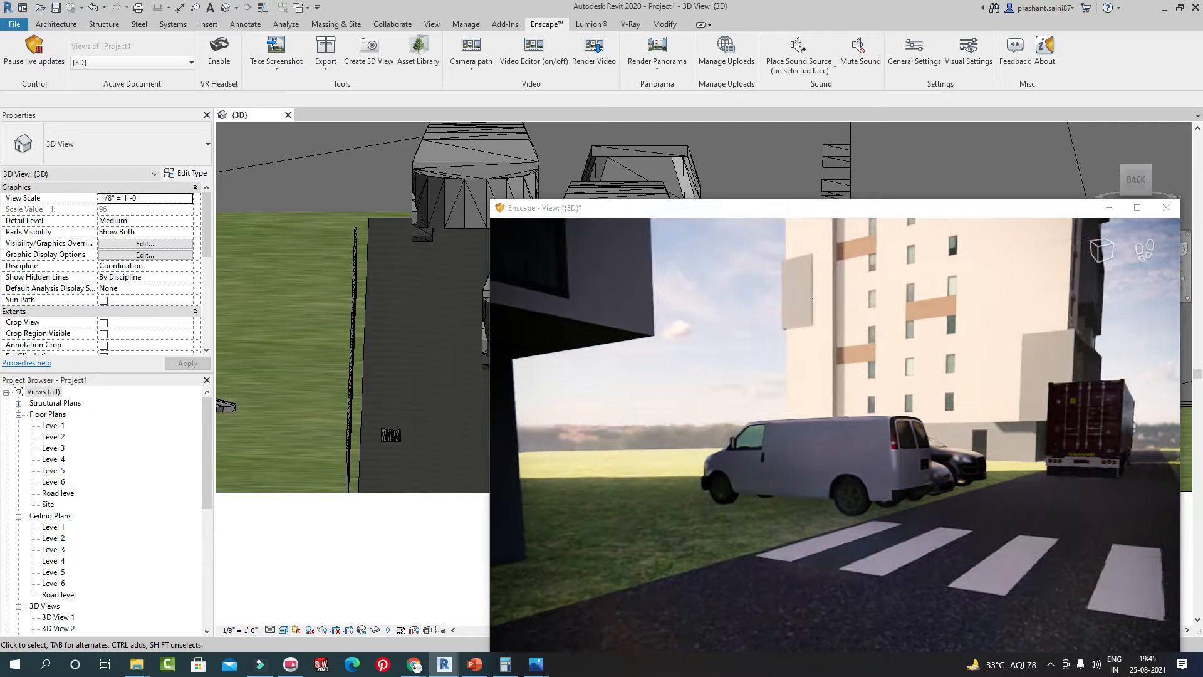
pyautogui.press('w')
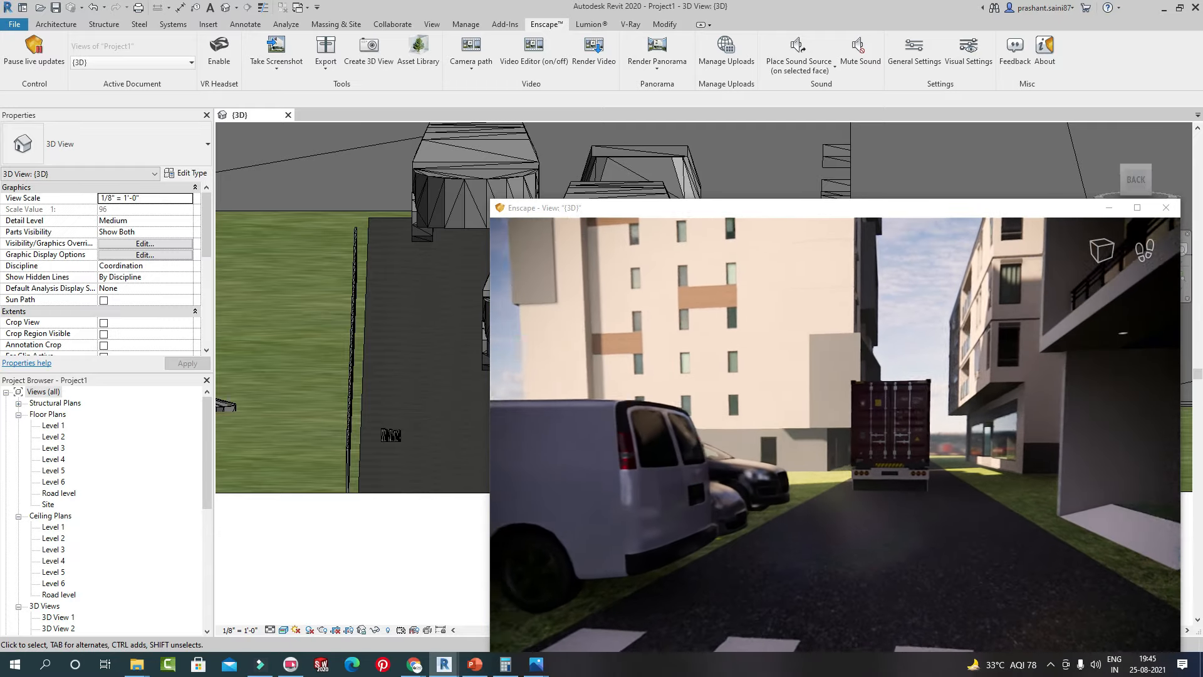
pyautogui.press('w')
pyautogui.press('w')
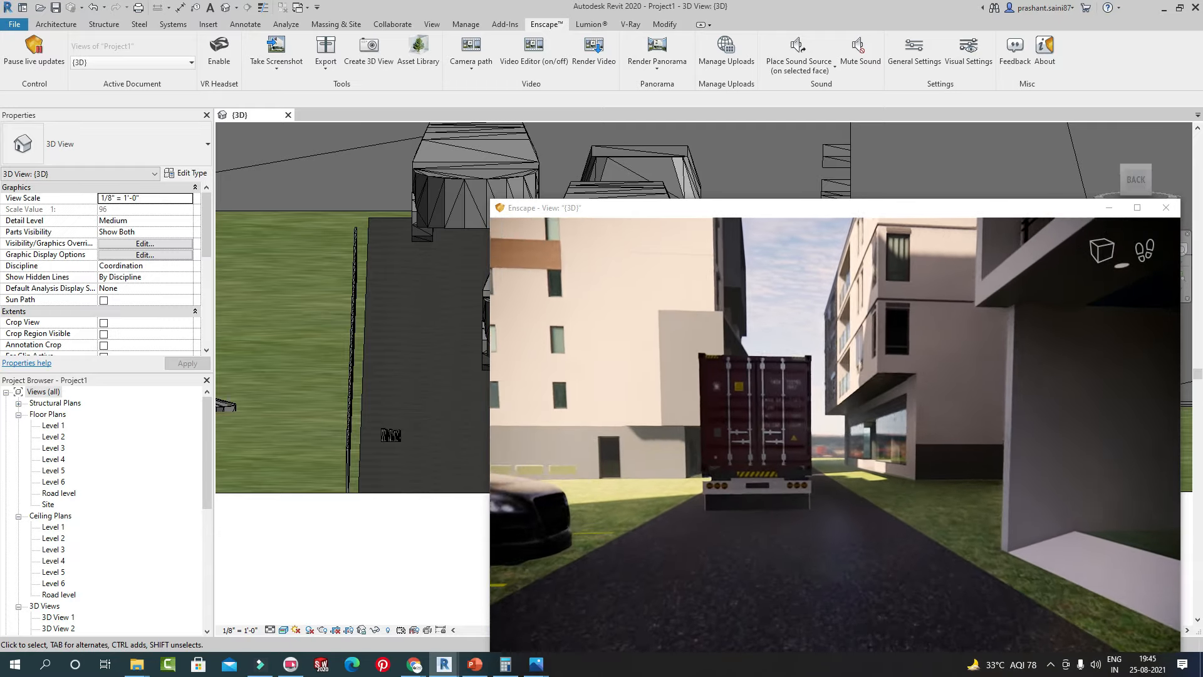
pyautogui.press('w')
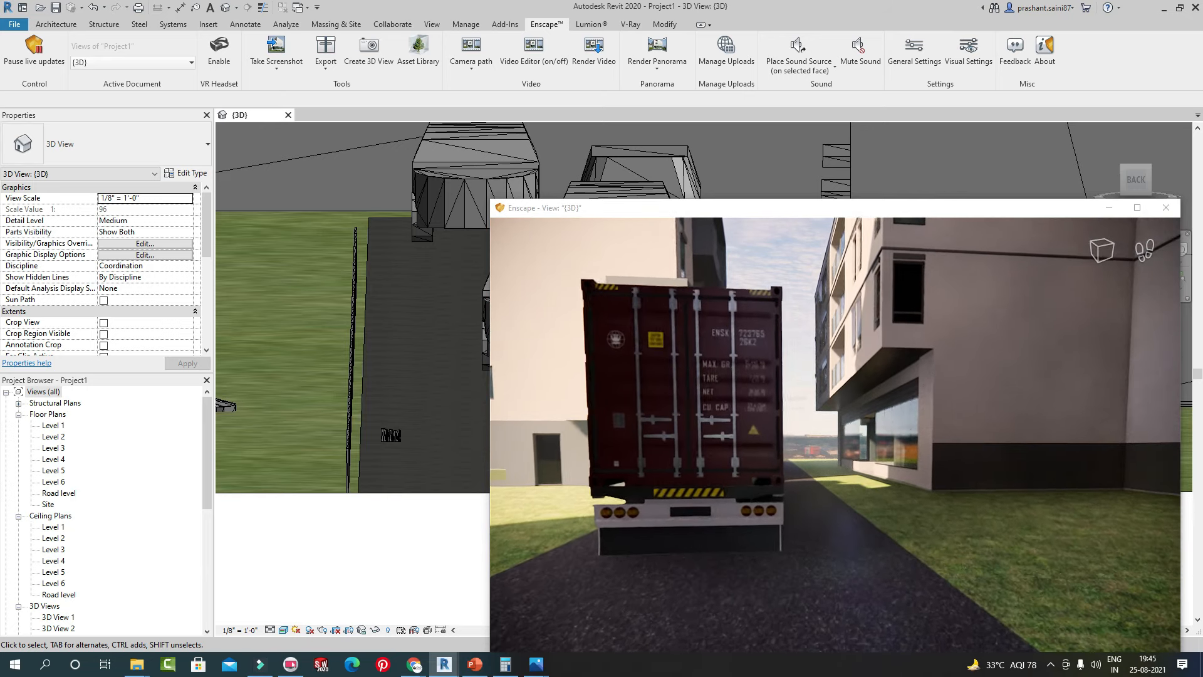
pyautogui.press('w')
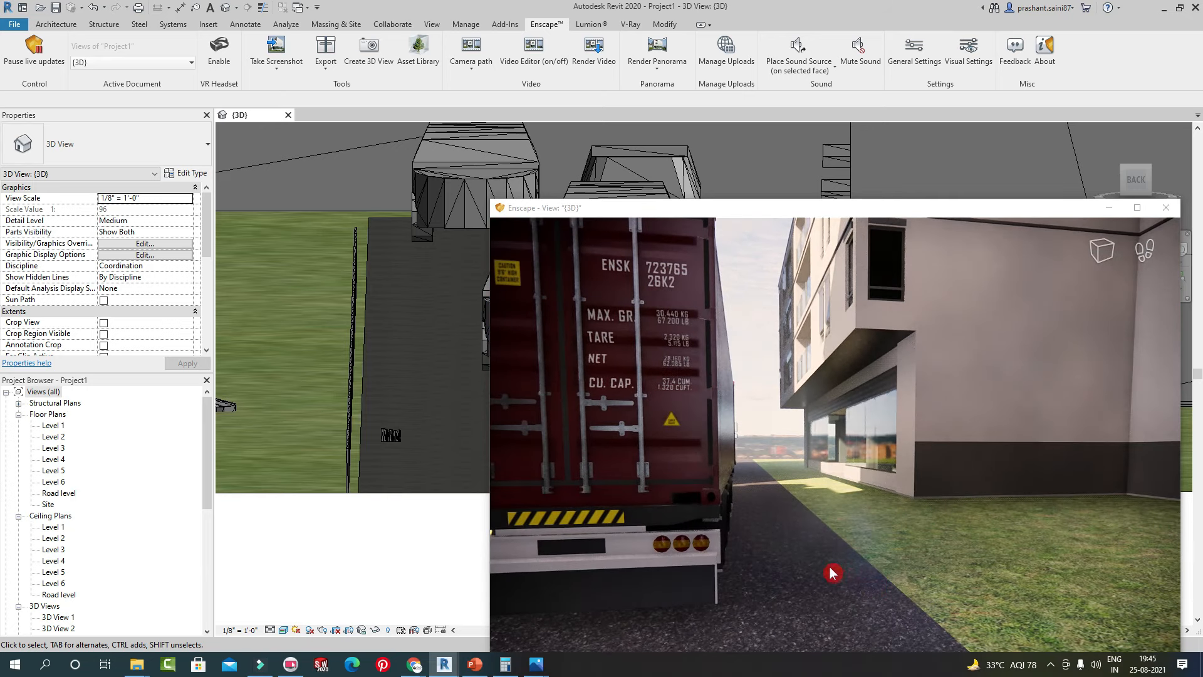
# Minimise the Enscape window and delete the sound source in front of the nearest parked car.
pyautogui.click(1107, 215)
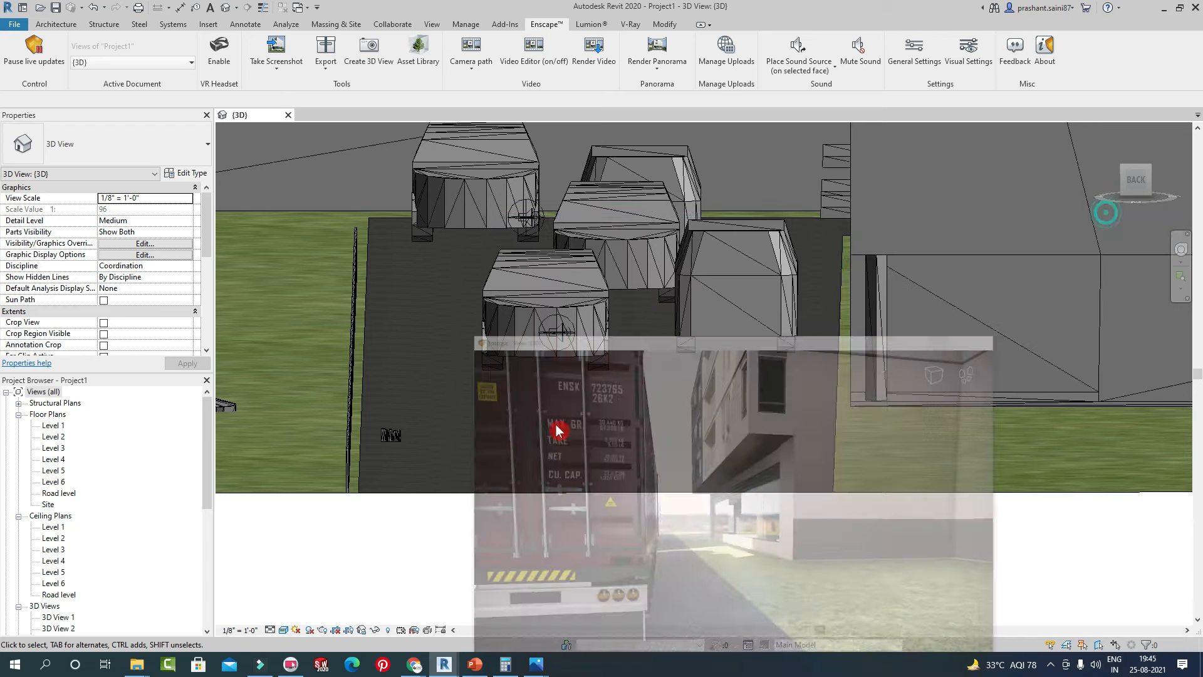
pyautogui.click(560, 337)
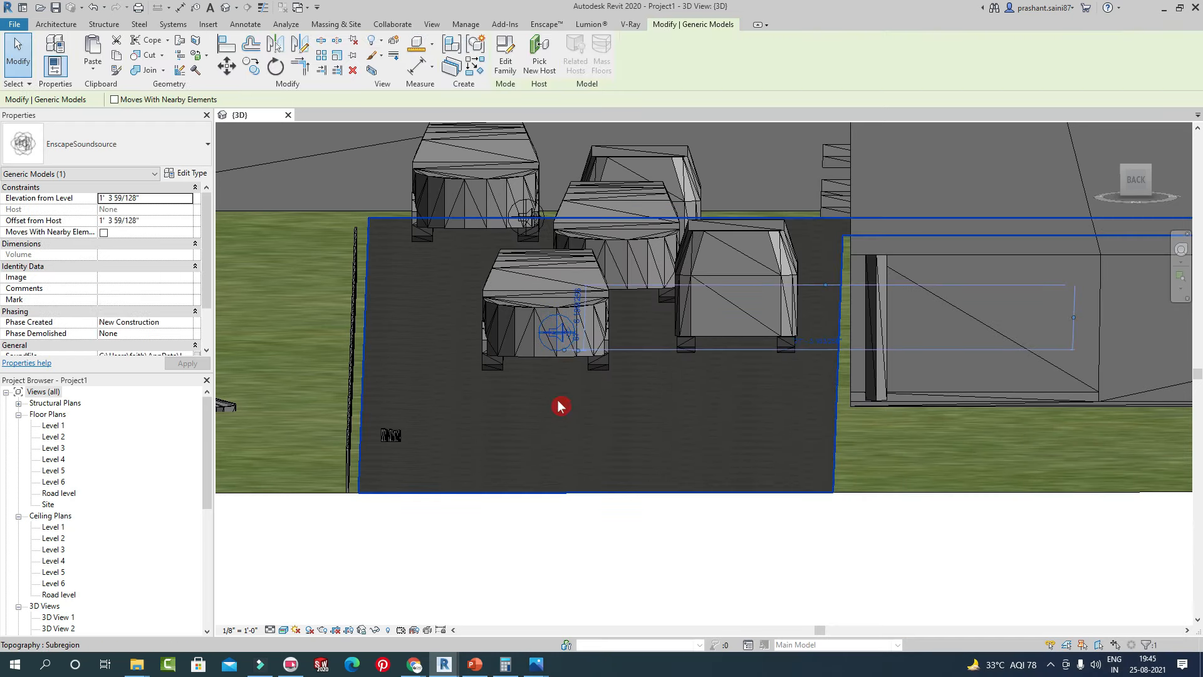
pyautogui.press('Escape')
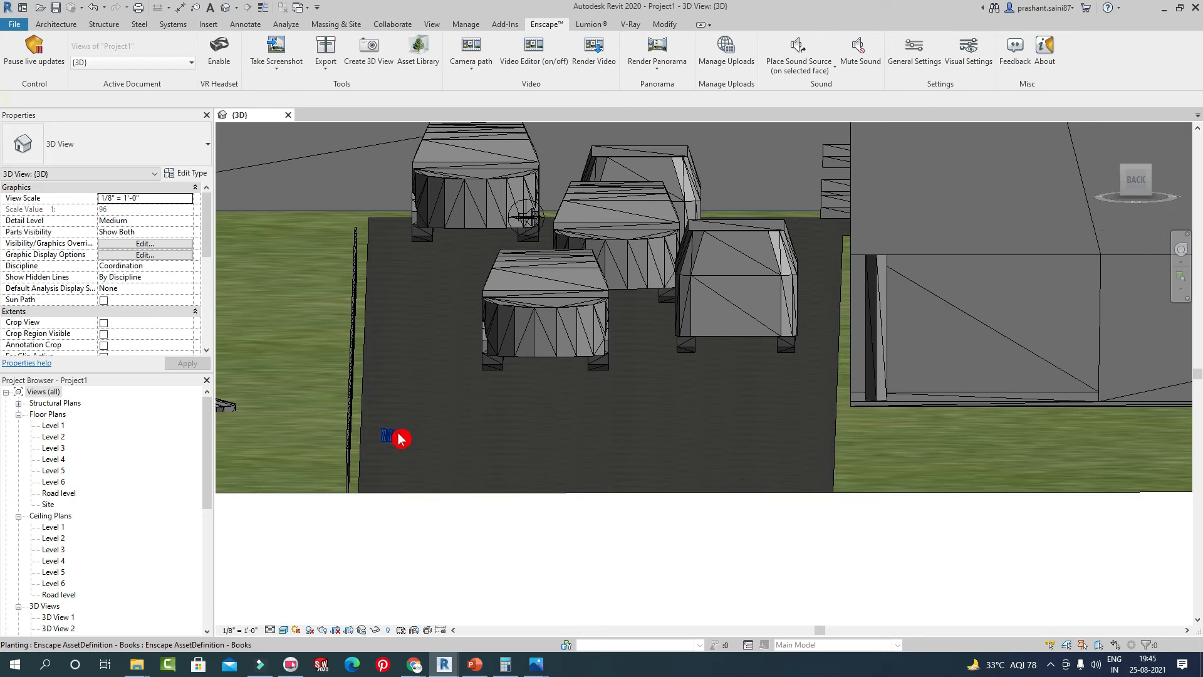
# Delete the Books asset lying on the road near the fence.
pyautogui.scroll(1, 393, 444)
pyautogui.scroll(5, 394, 446)
pyautogui.click(403, 408)
pyautogui.scroll(-4, 457, 443)
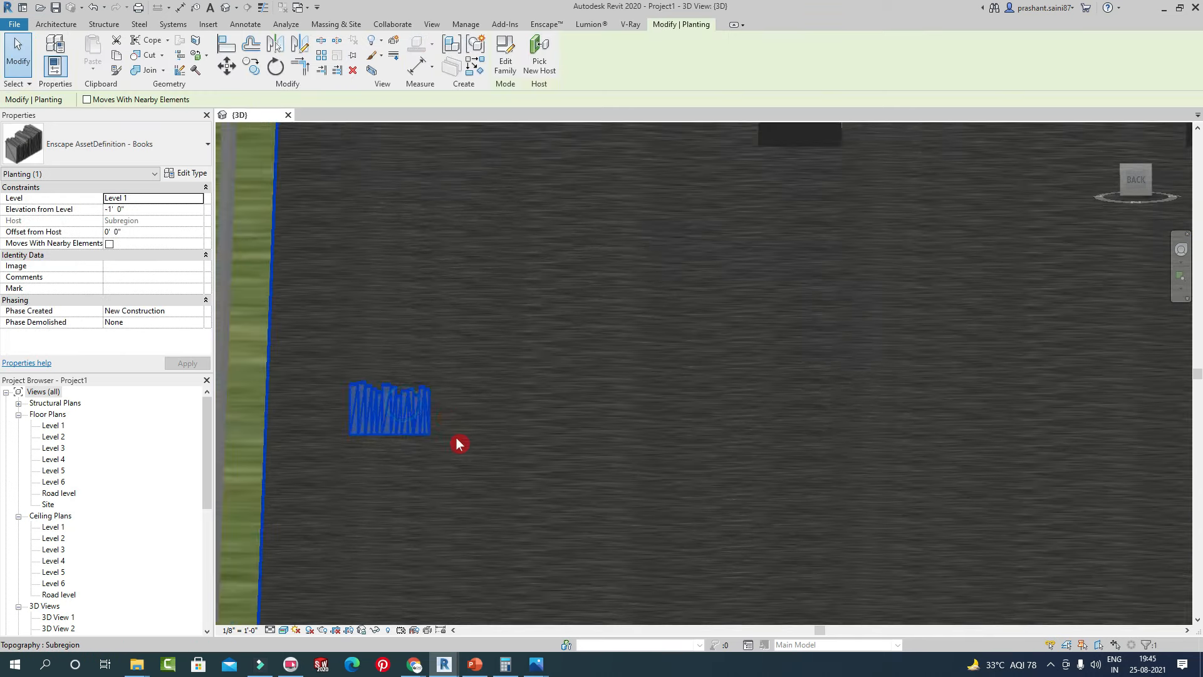
pyautogui.press('Delete')
# Delete the remaining sound source beside the farthest parked car.
pyautogui.scroll(-1, 535, 303)
pyautogui.moveTo(567, 309); pyautogui.dragTo(546, 600, button='middle')
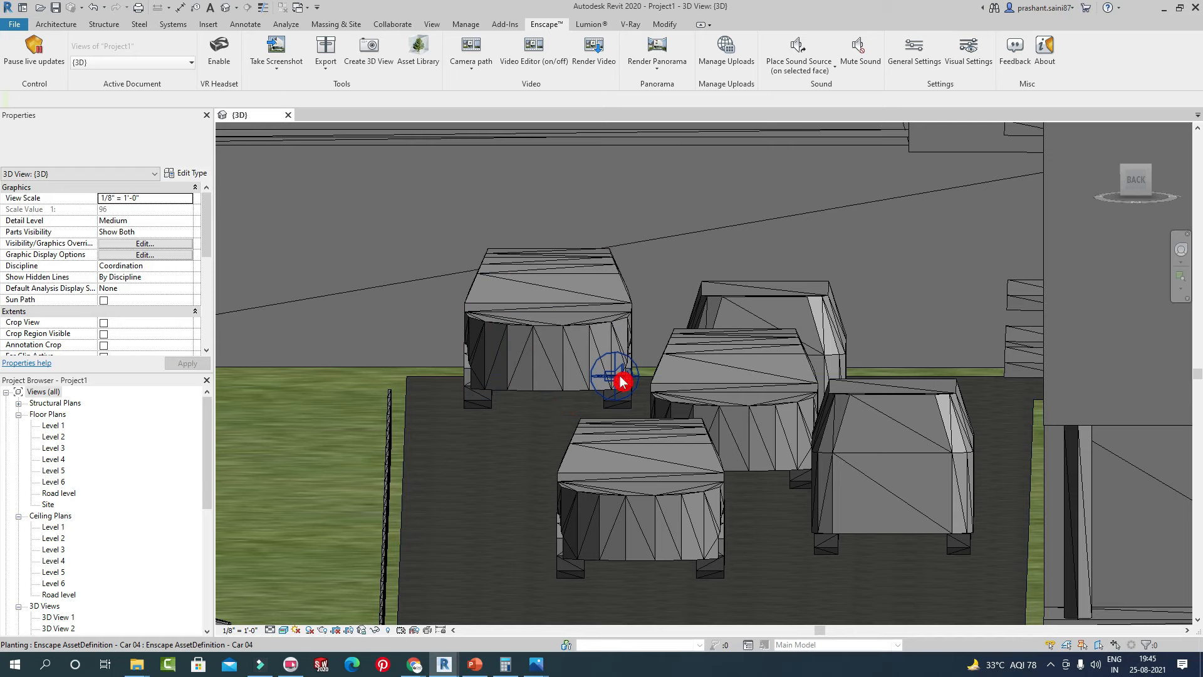
pyautogui.scroll(-3, 573, 376)
pyautogui.keyDown('shift'); pyautogui.moveTo(572, 376); pyautogui.dragTo(622, 494, button='middle'); pyautogui.keyUp('shift')
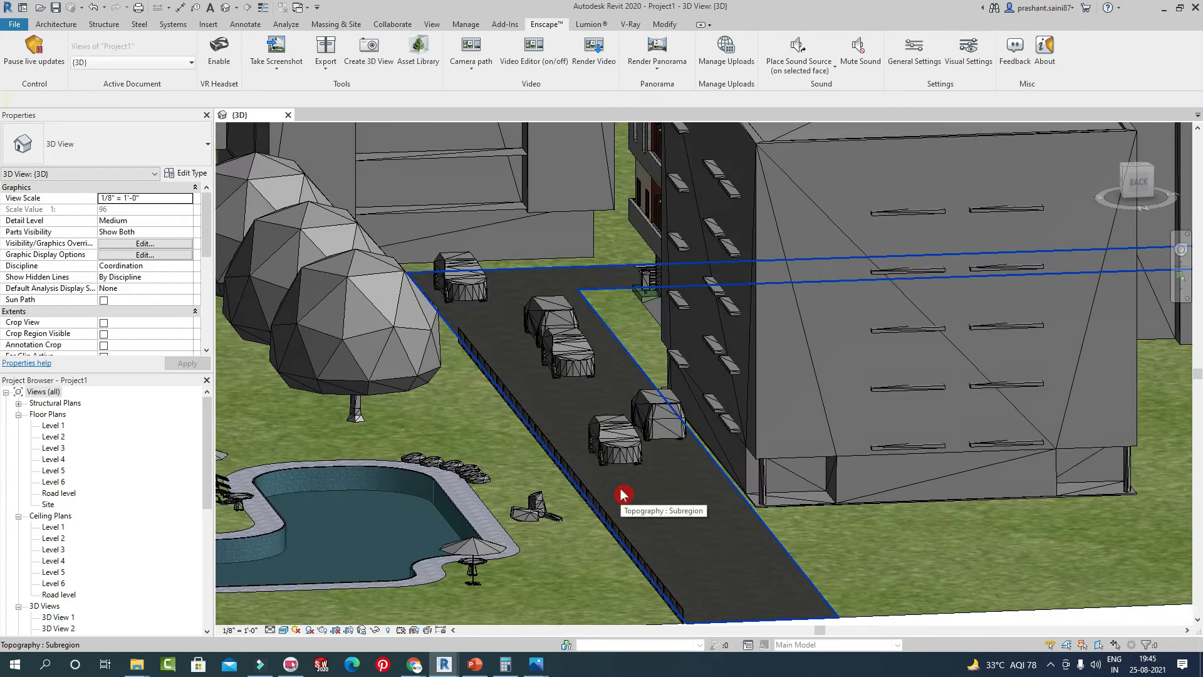
# Place a new Enscape sound source on the front face of the nearest parked car.
pyautogui.scroll(4, 650, 416)
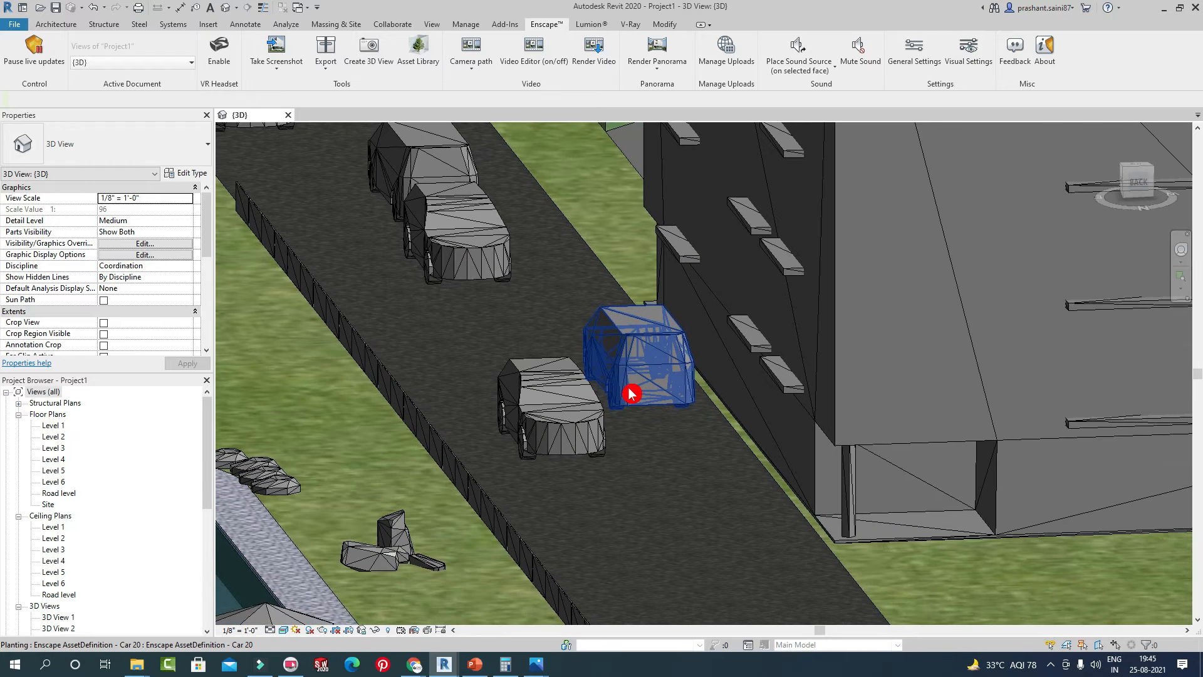
pyautogui.click(798, 50)
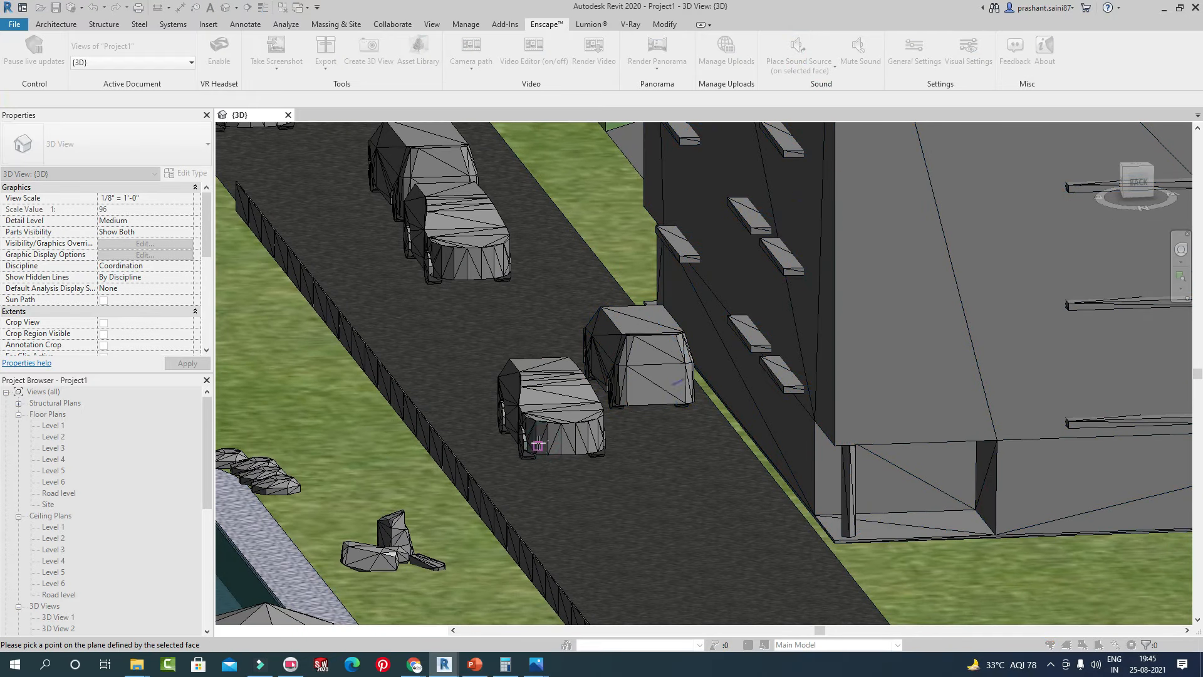
pyautogui.click(564, 447)
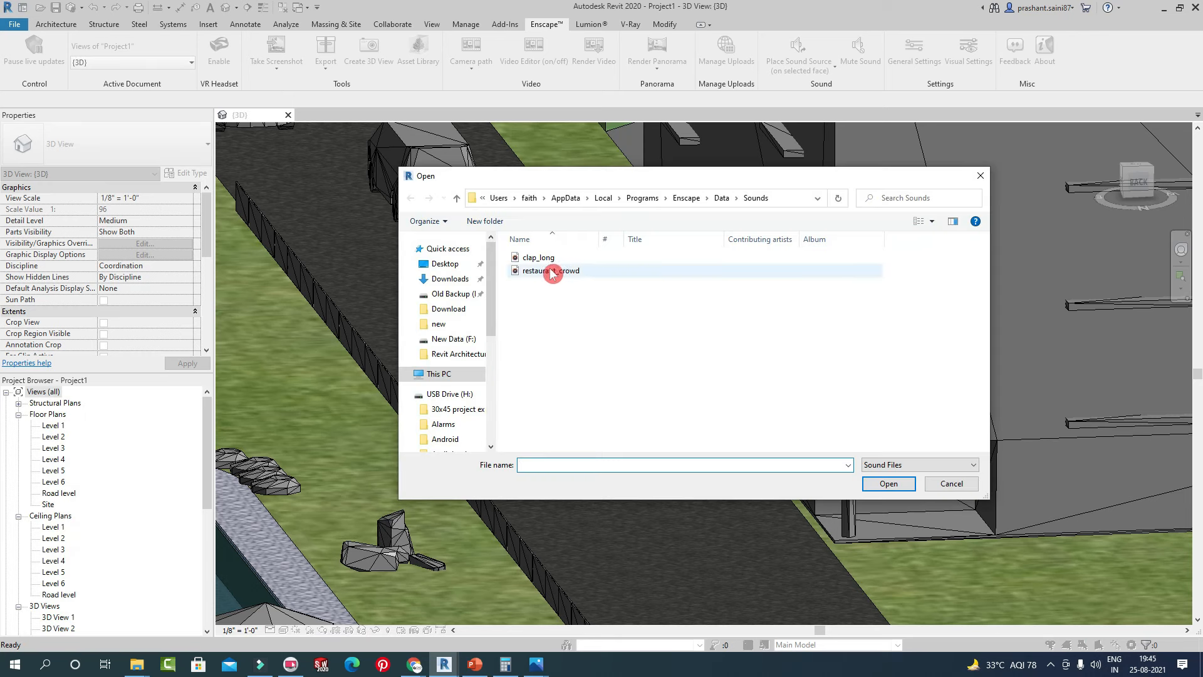
# Browse to the Download folder on the Old Backup (D:) drive for the sound file.
pyautogui.click(451, 280)
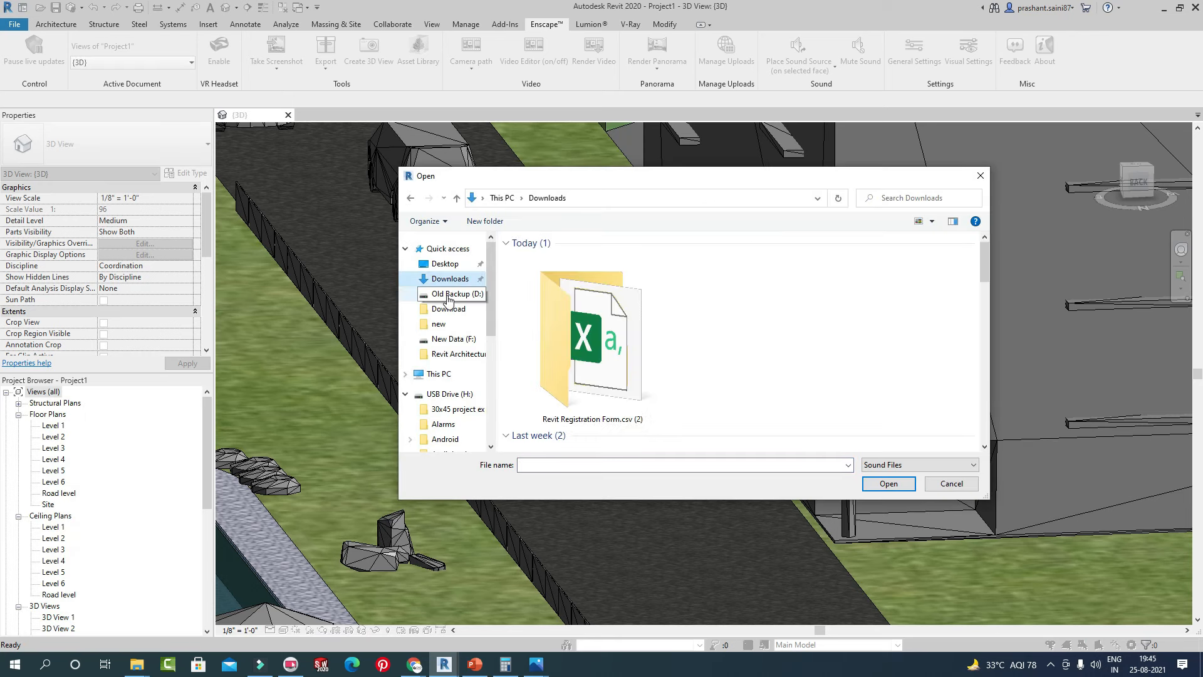
pyautogui.click(443, 265)
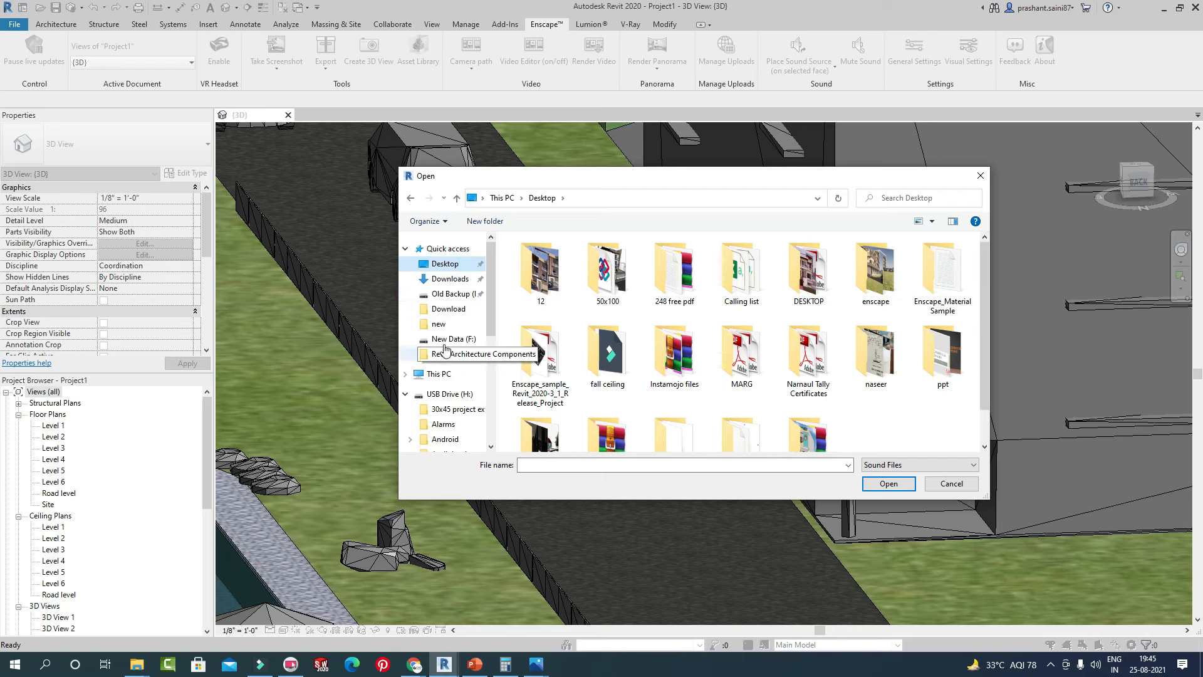
pyautogui.click(445, 341)
pyautogui.click(450, 280)
pyautogui.click(445, 264)
pyautogui.scroll(-2, 720, 379)
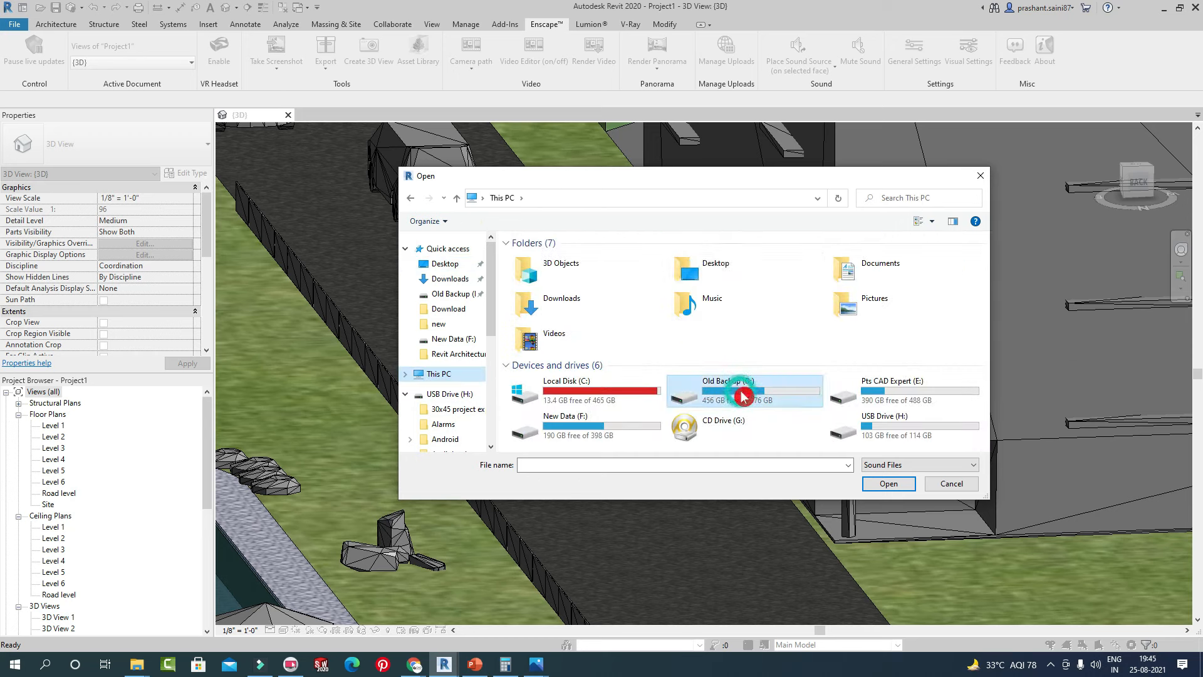
pyautogui.doubleClick(723, 379)
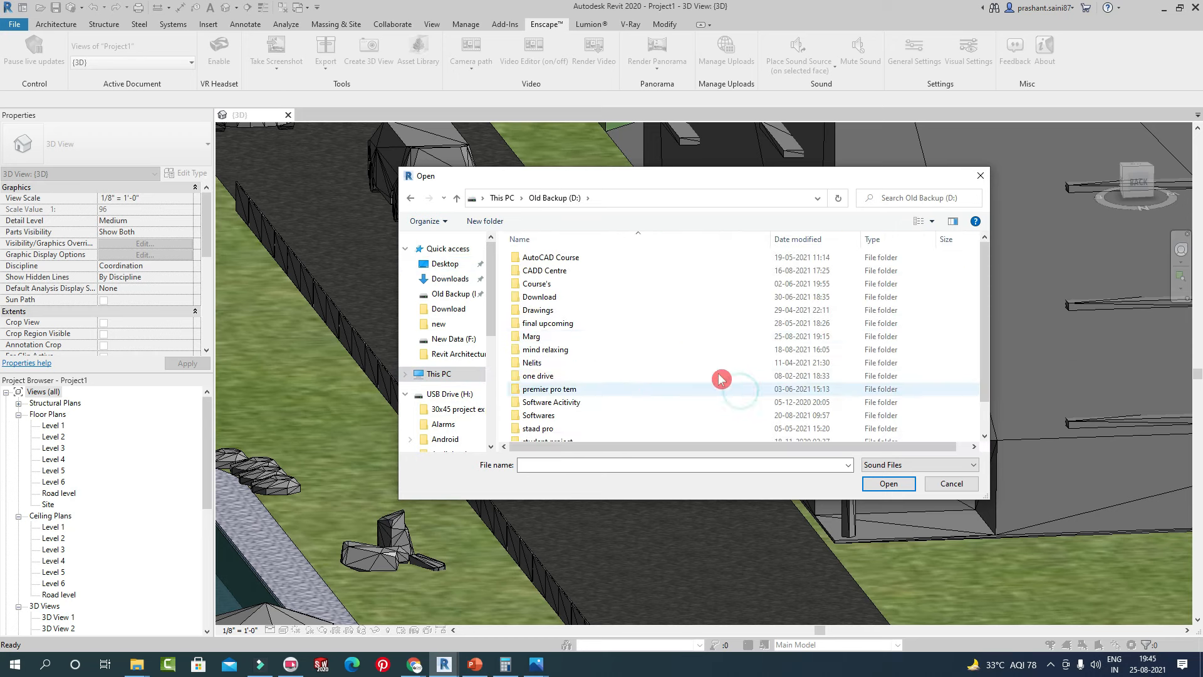
pyautogui.doubleClick(543, 297)
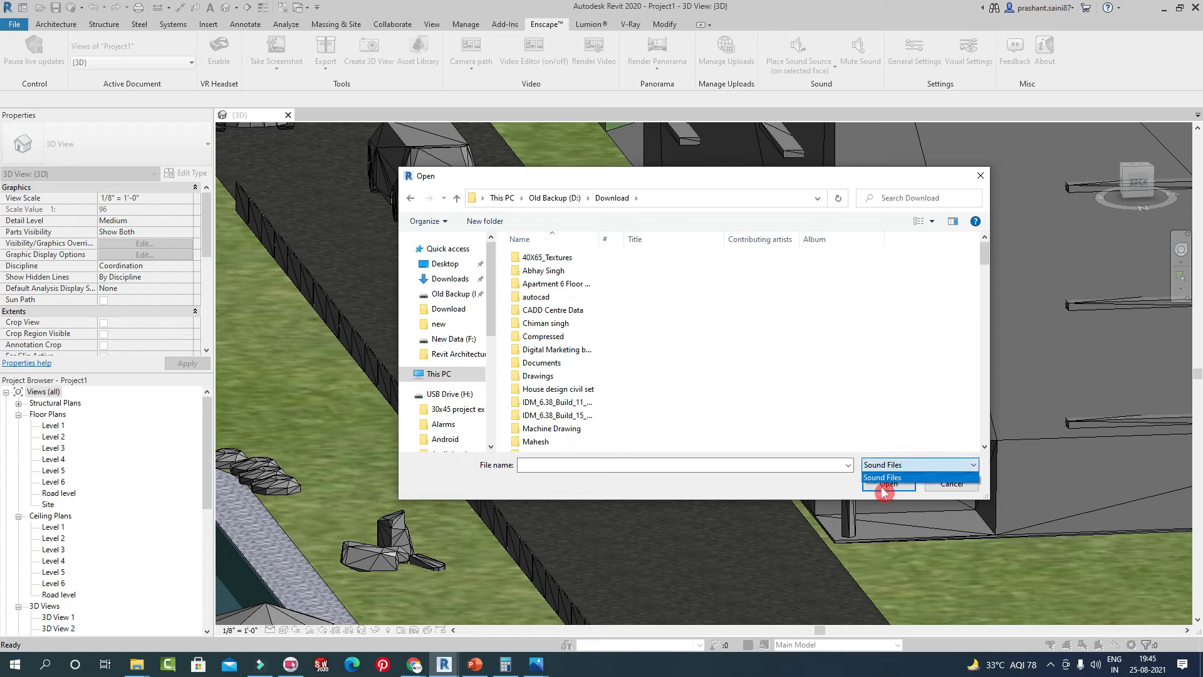
# Preview the mixkit-trip-hop-vibes-149 sound file in the music player and close the player.
pyautogui.scroll(-15, 558, 395)
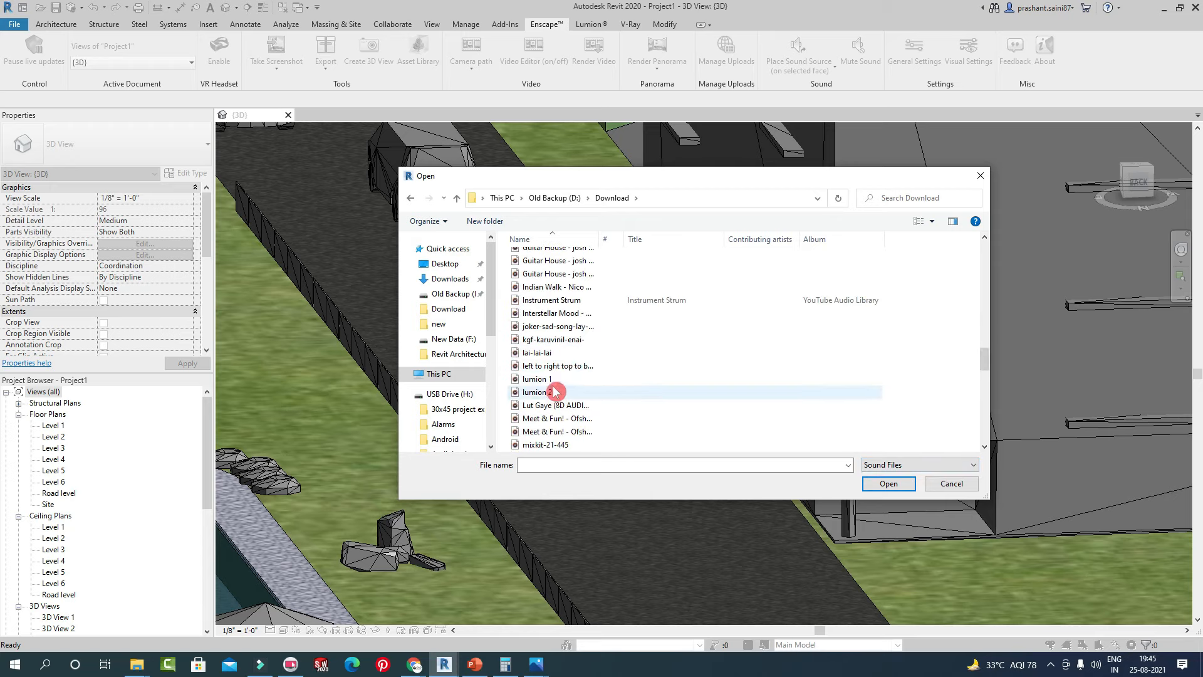
pyautogui.scroll(-8, 560, 391)
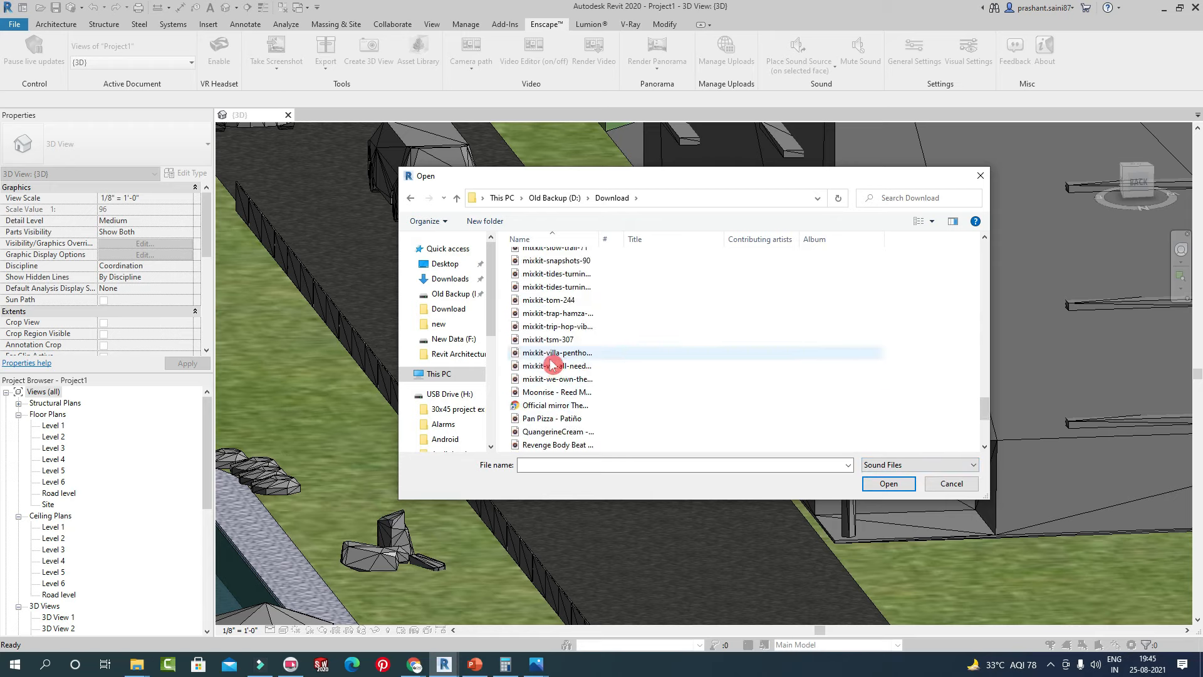
pyautogui.click(543, 327)
pyautogui.rightClick(542, 325)
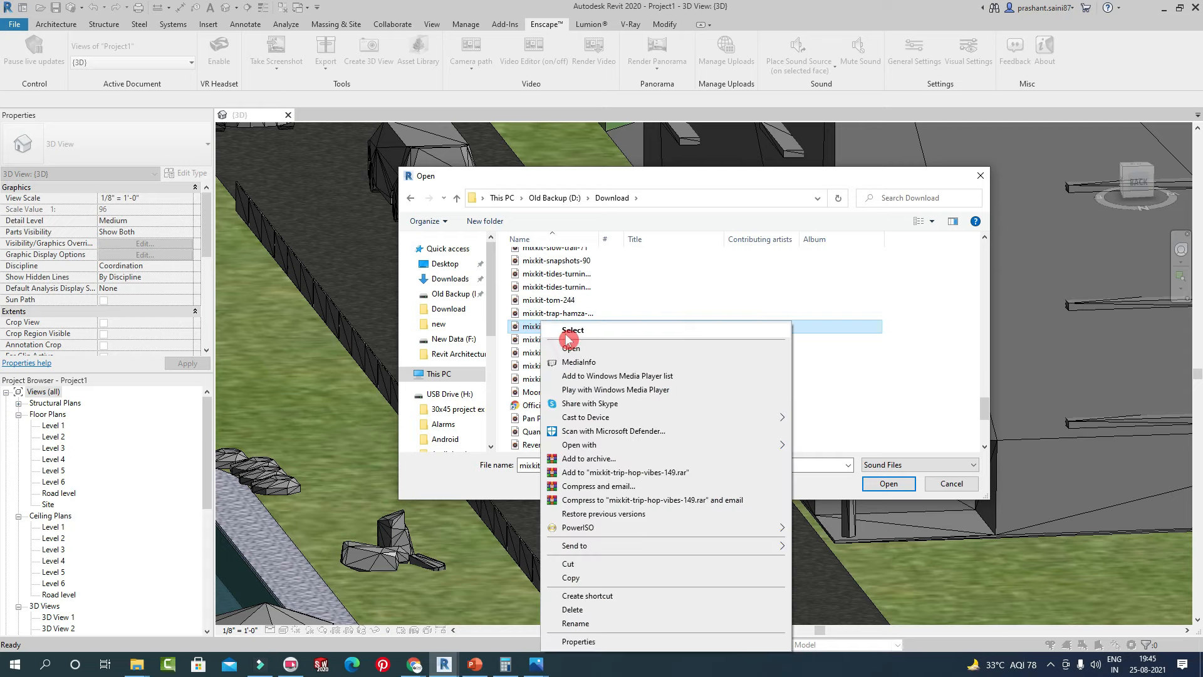
pyautogui.click(591, 349)
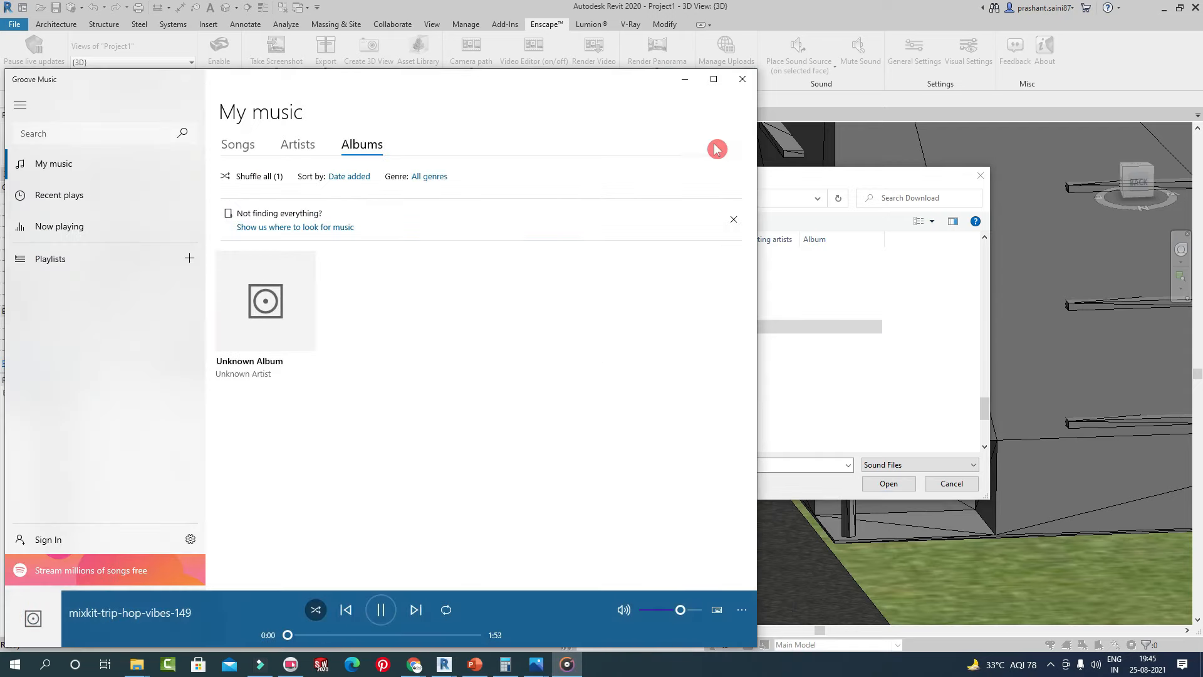
pyautogui.click(743, 81)
# Preview mixkit-we-all-need-a-fix-1123 and load it as the nearest car's sound.
pyautogui.click(561, 366)
pyautogui.rightClick(564, 367)
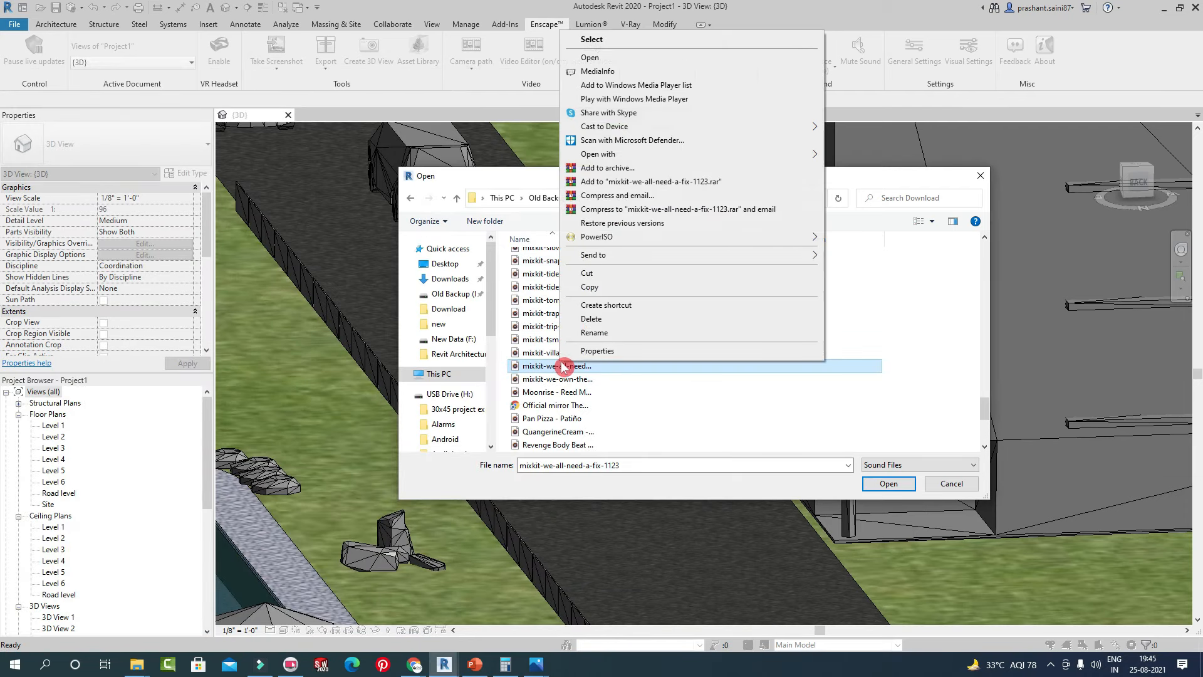
pyautogui.click(591, 58)
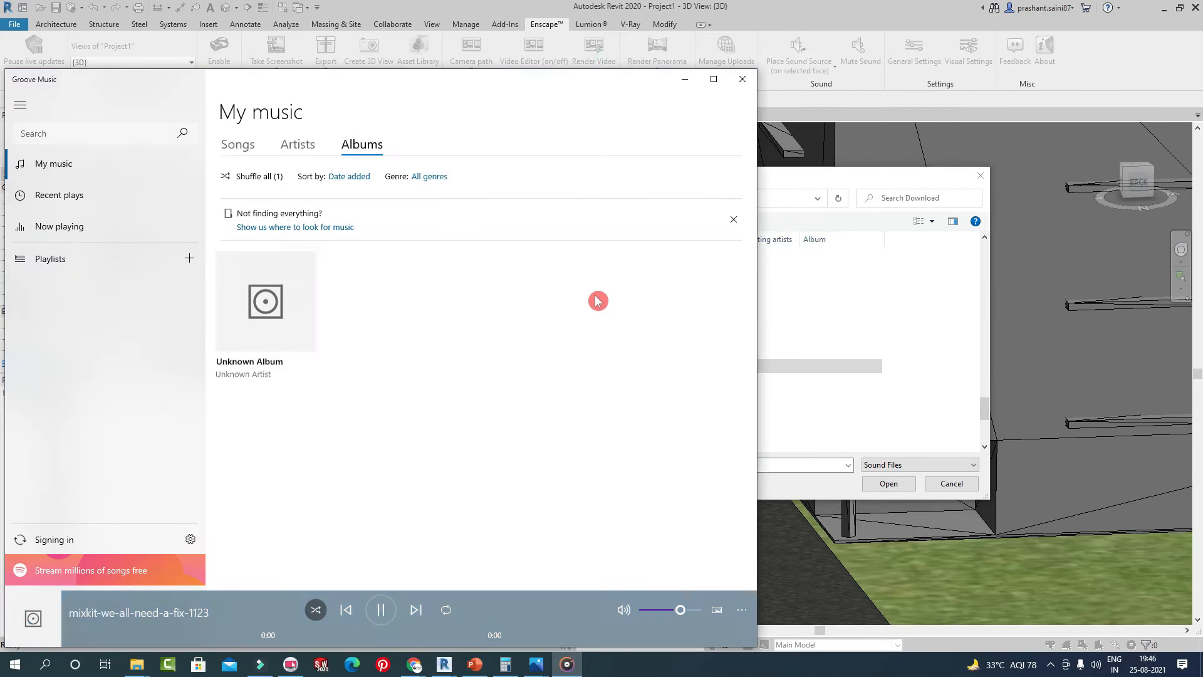
pyautogui.click(742, 80)
pyautogui.click(889, 485)
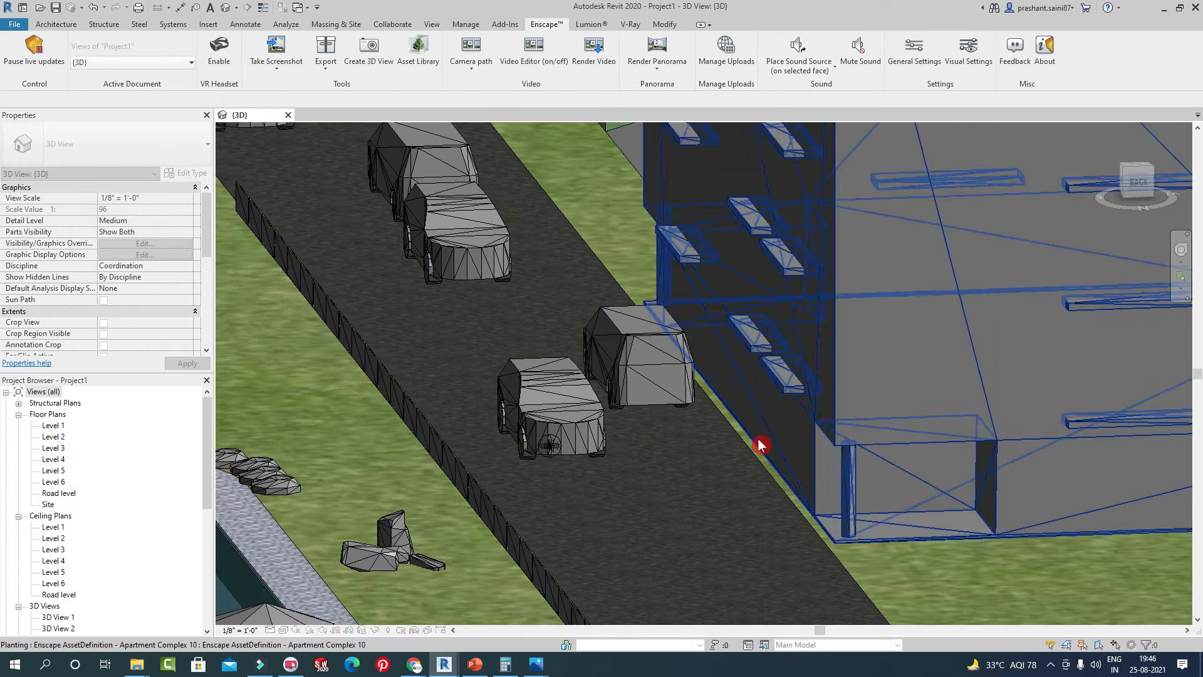
# Place another sound source on the front face of the farthest parked car.
pyautogui.moveTo(470, 259); pyautogui.dragTo(623, 499, button='middle')
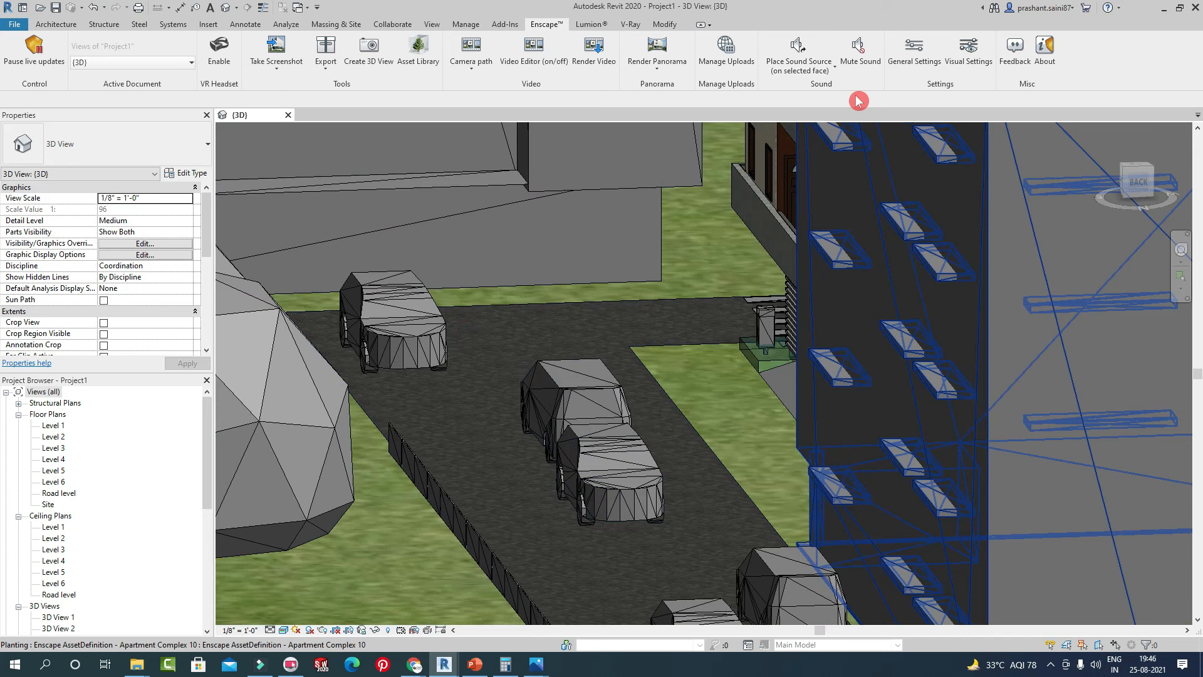
pyautogui.click(807, 55)
pyautogui.click(412, 355)
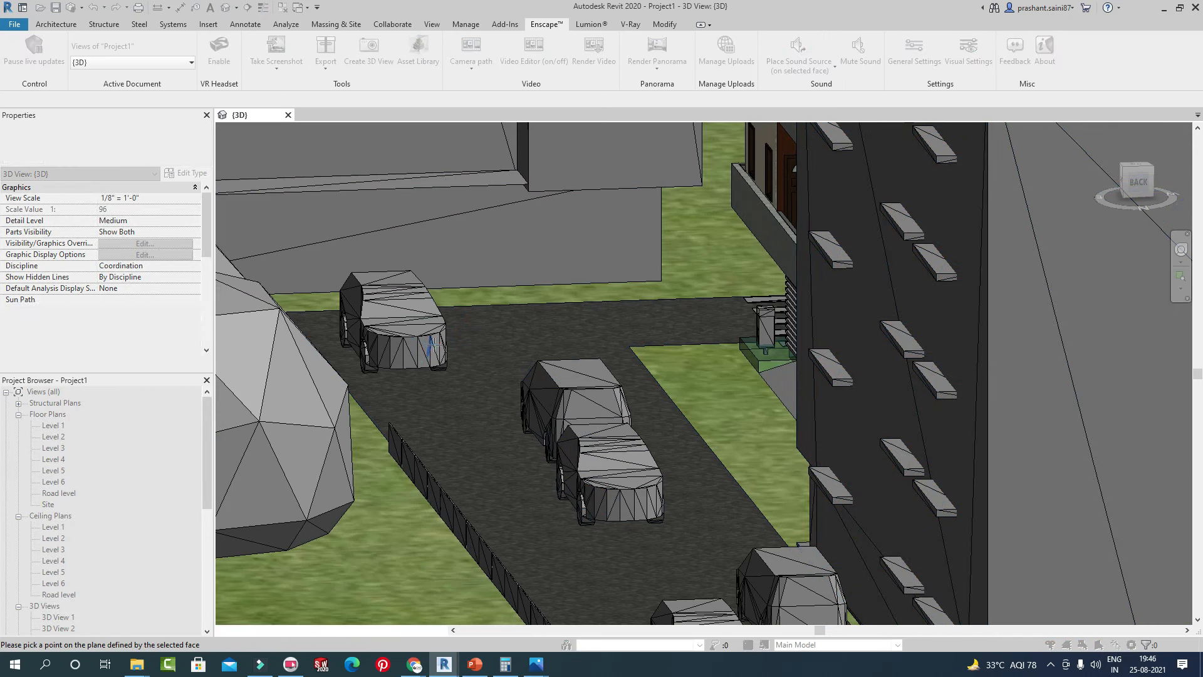
# Preview the FynestLyk - Noir Et Blanc Vie sound file from the Download folder.
pyautogui.scroll(-20, 627, 401)
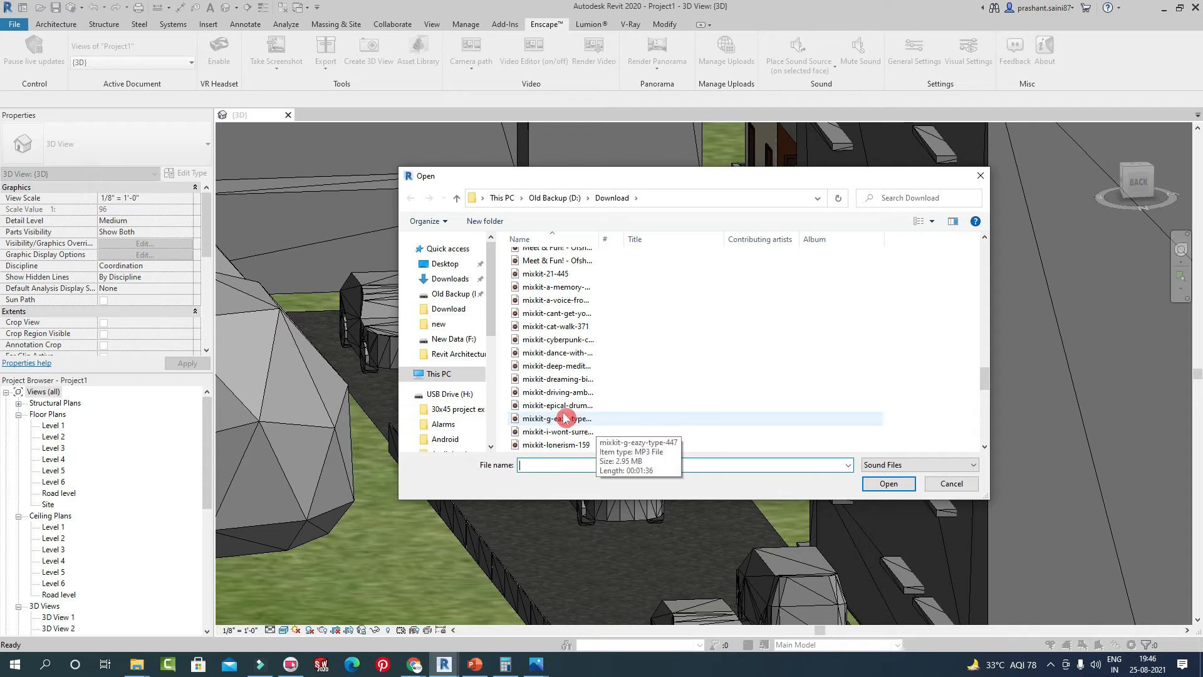
pyautogui.scroll(7, 566, 401)
pyautogui.click(551, 306)
pyautogui.rightClick(567, 308)
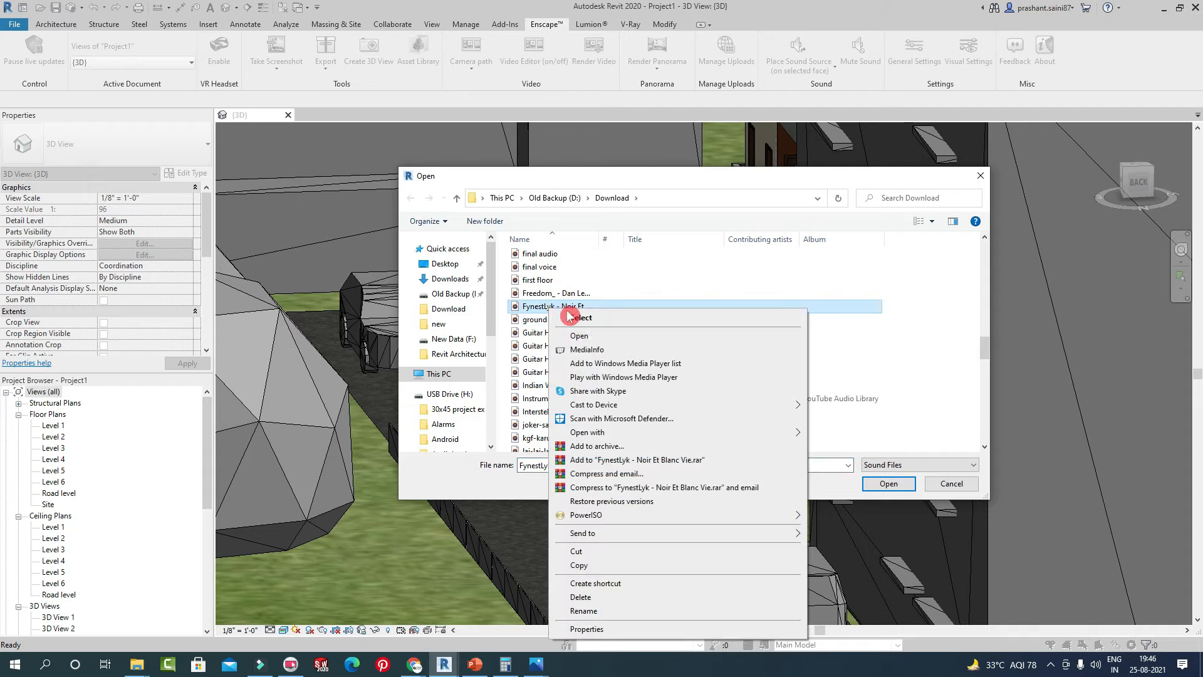
pyautogui.click(589, 334)
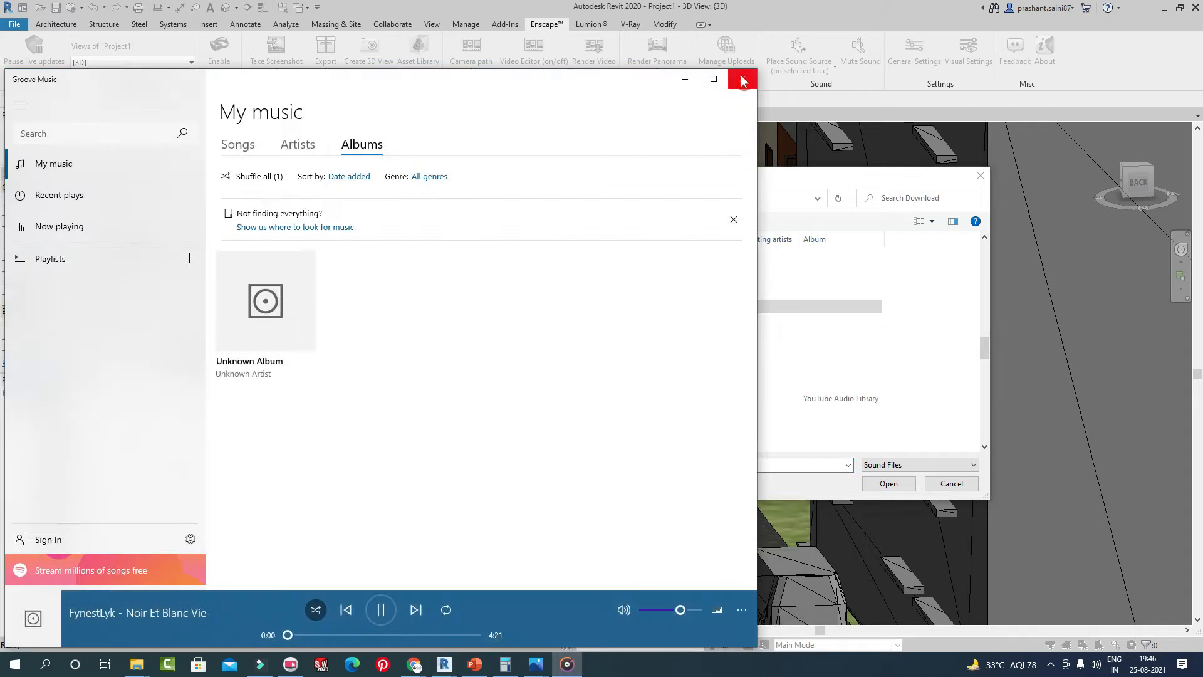
pyautogui.click(730, 88)
pyautogui.click(875, 485)
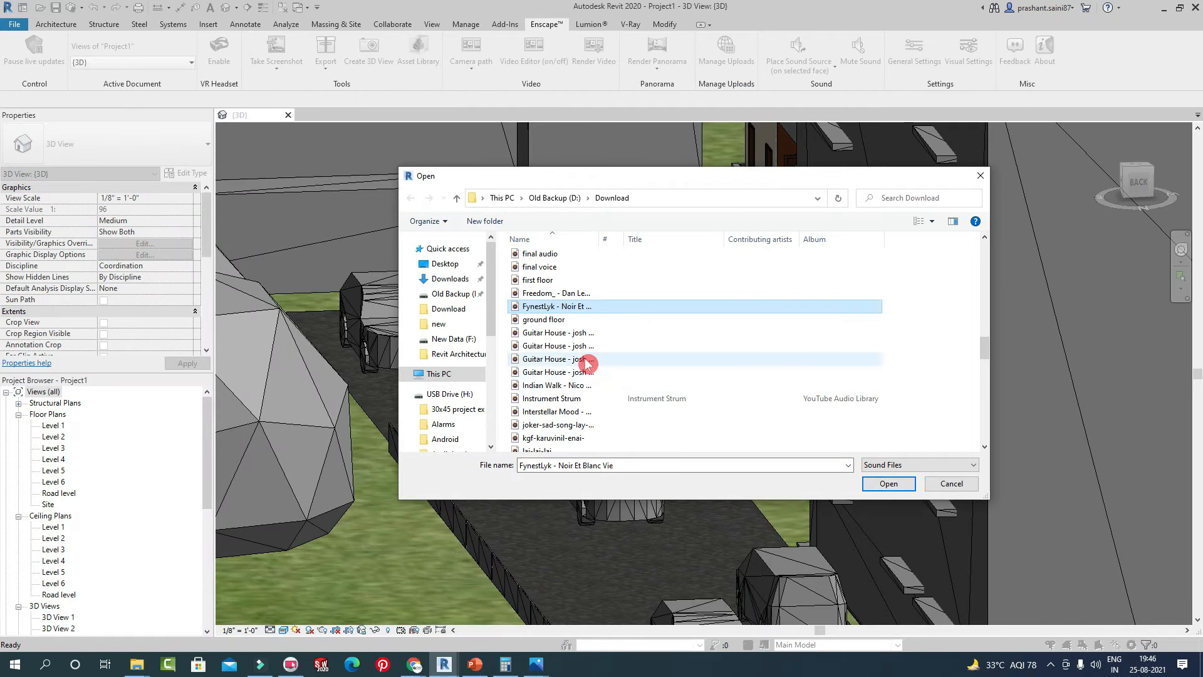
# Preview joker-sad-song-lay-la-lya-la and load it as the farthest car's sound.
pyautogui.click(558, 332)
pyautogui.rightClick(539, 257)
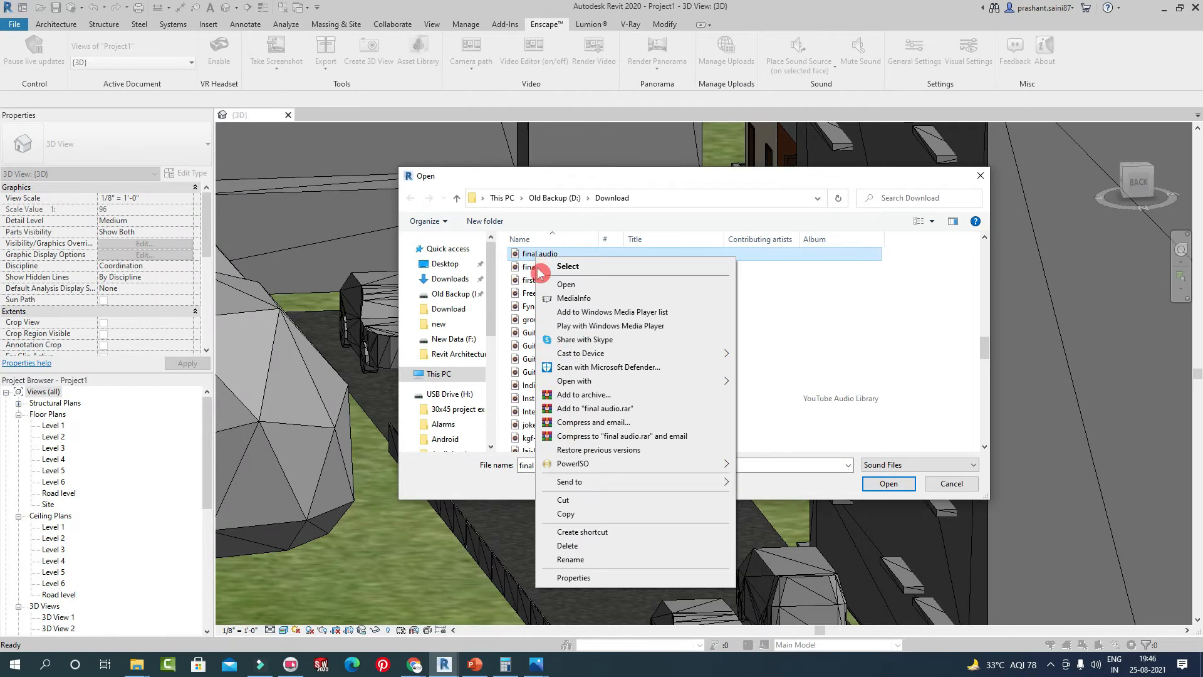
pyautogui.rightClick(535, 416)
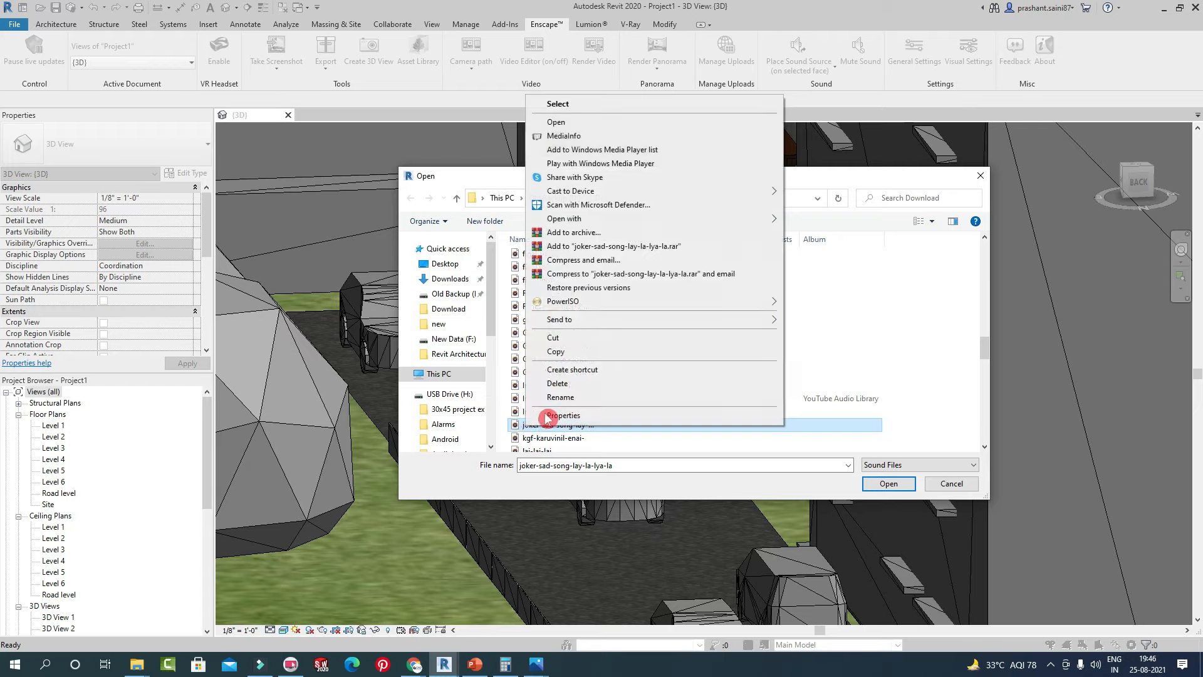
pyautogui.click(561, 127)
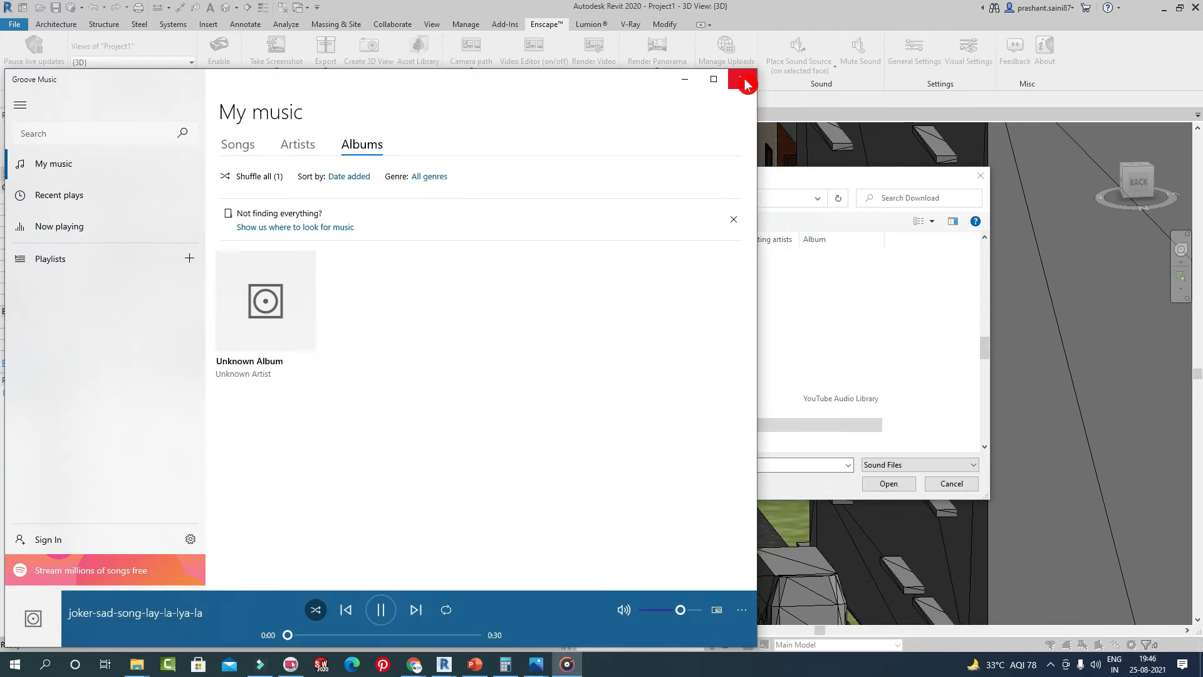
pyautogui.click(743, 78)
pyautogui.click(889, 485)
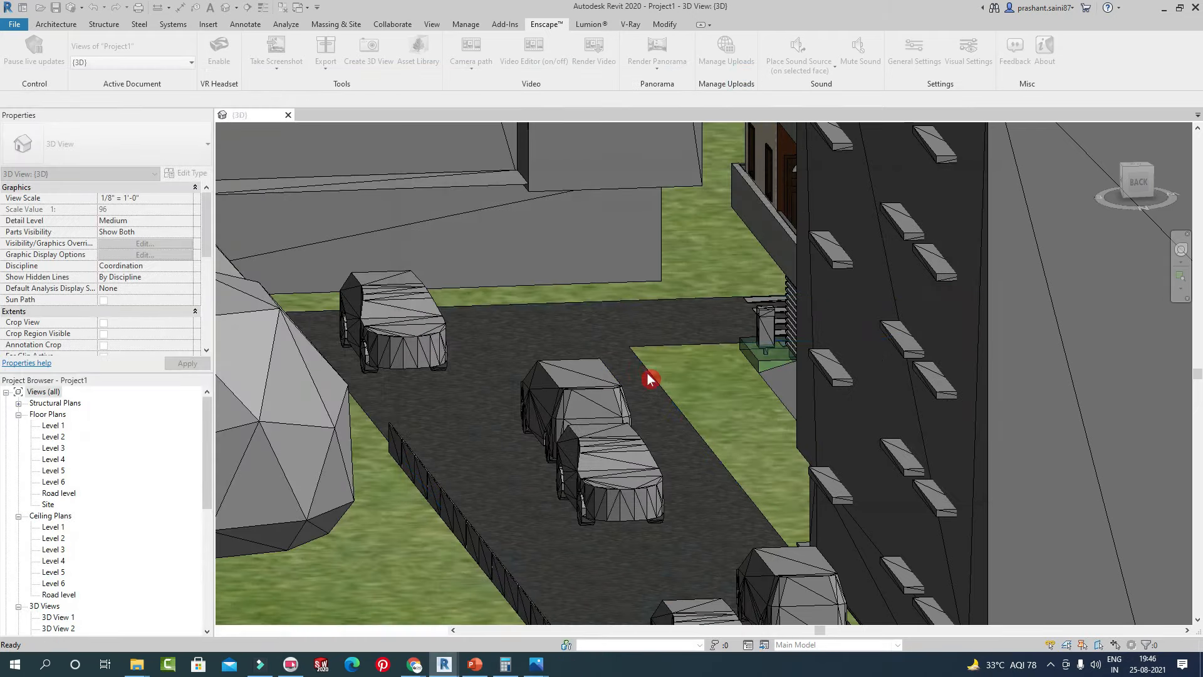
# Place a third sound source on the rear face of the container truck.
pyautogui.scroll(-3, 534, 387)
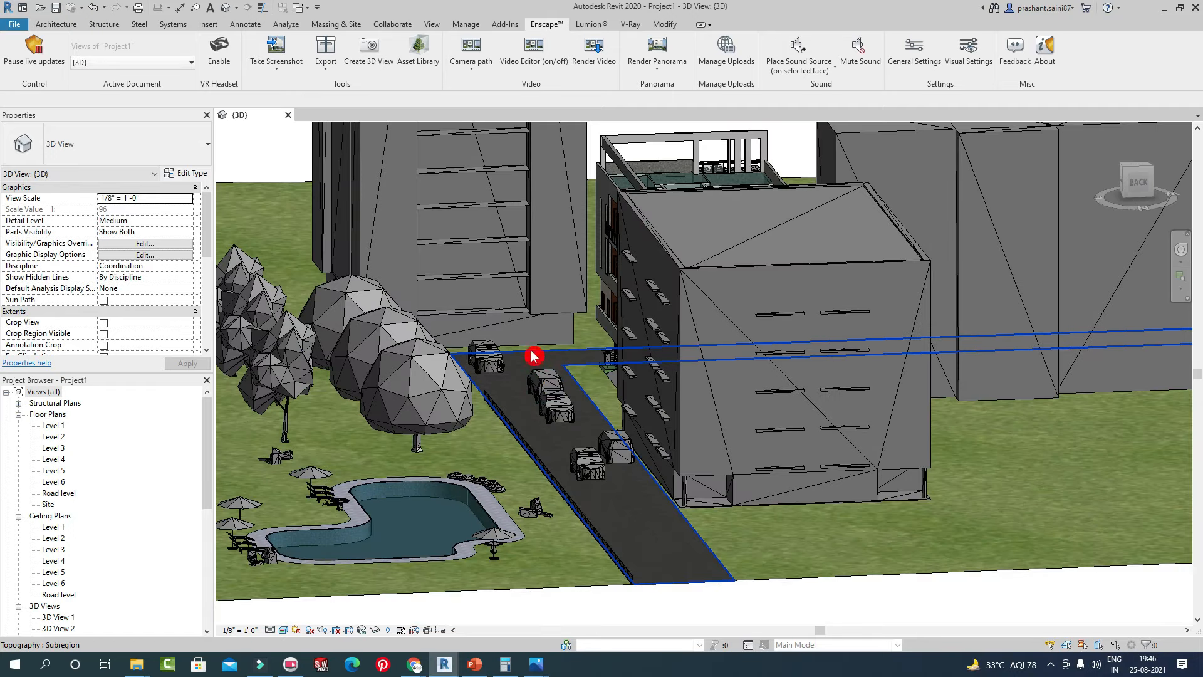
pyautogui.scroll(1, 521, 329)
pyautogui.keyDown('shift'); pyautogui.moveTo(519, 322); pyautogui.dragTo(725, 229, button='middle'); pyautogui.keyUp('shift')
pyautogui.scroll(3, 720, 411)
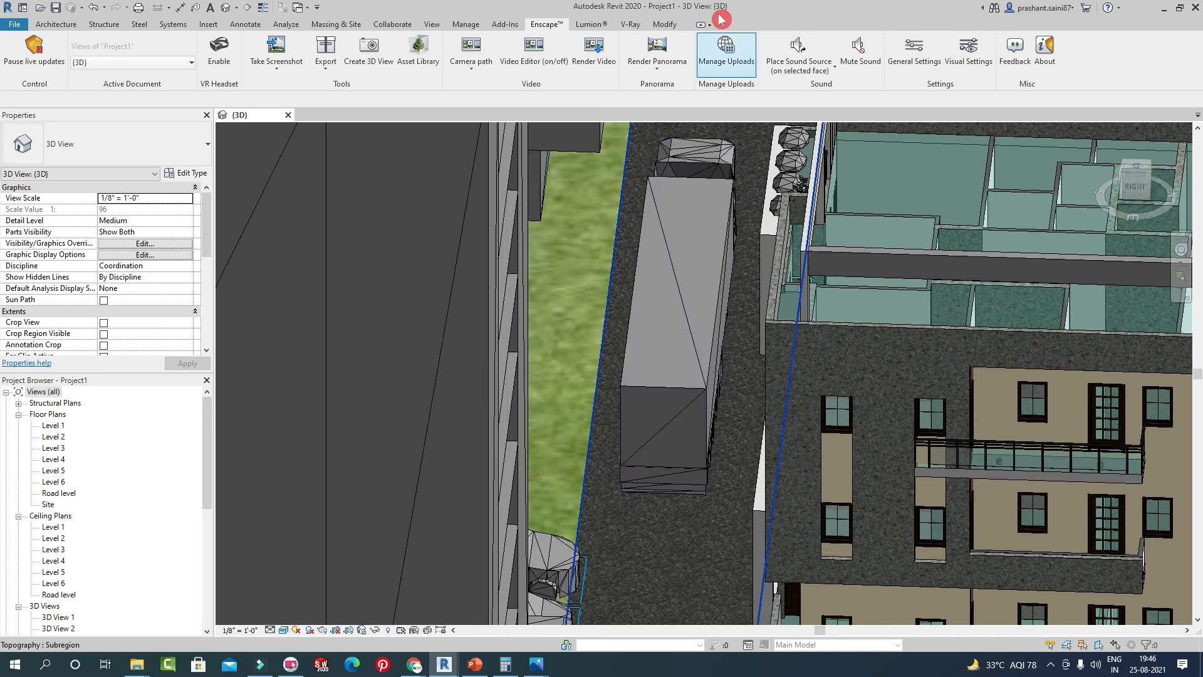
pyautogui.click(794, 49)
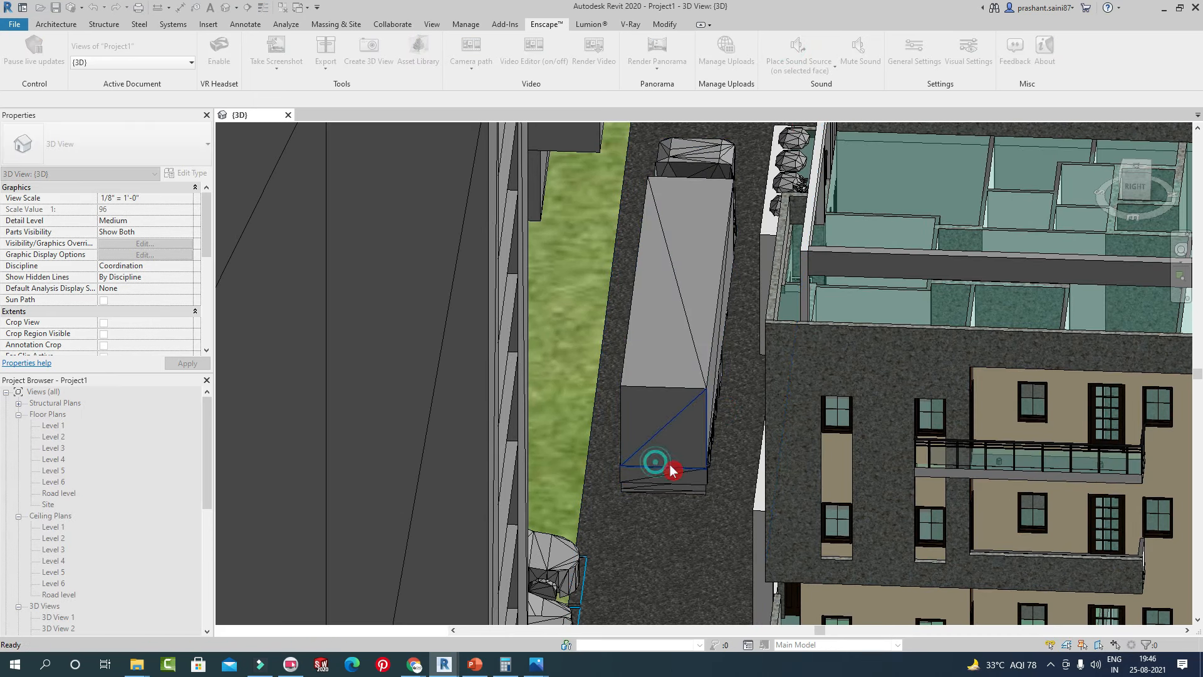
pyautogui.click(687, 480)
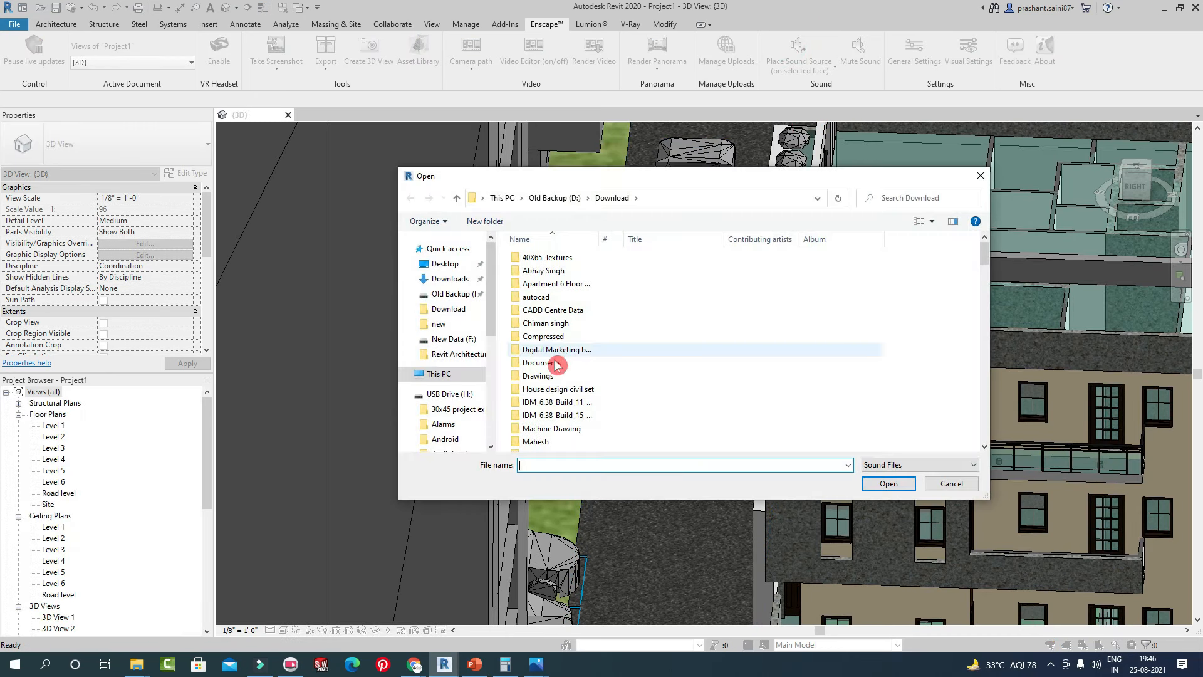
# Preview Sunset n Beachz - Ofshane from the Download folder and load it as the truck's sound.
pyautogui.scroll(-5, 554, 389)
pyautogui.scroll(-7, 558, 406)
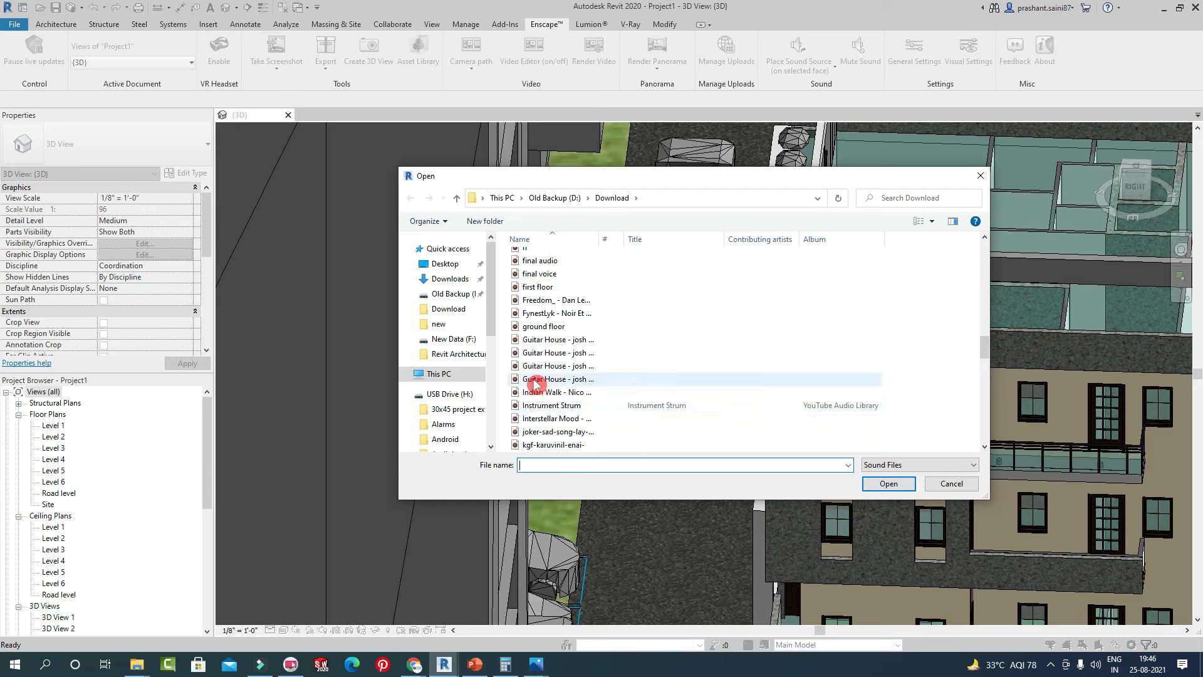
pyautogui.scroll(-8, 551, 351)
pyautogui.rightClick(549, 393)
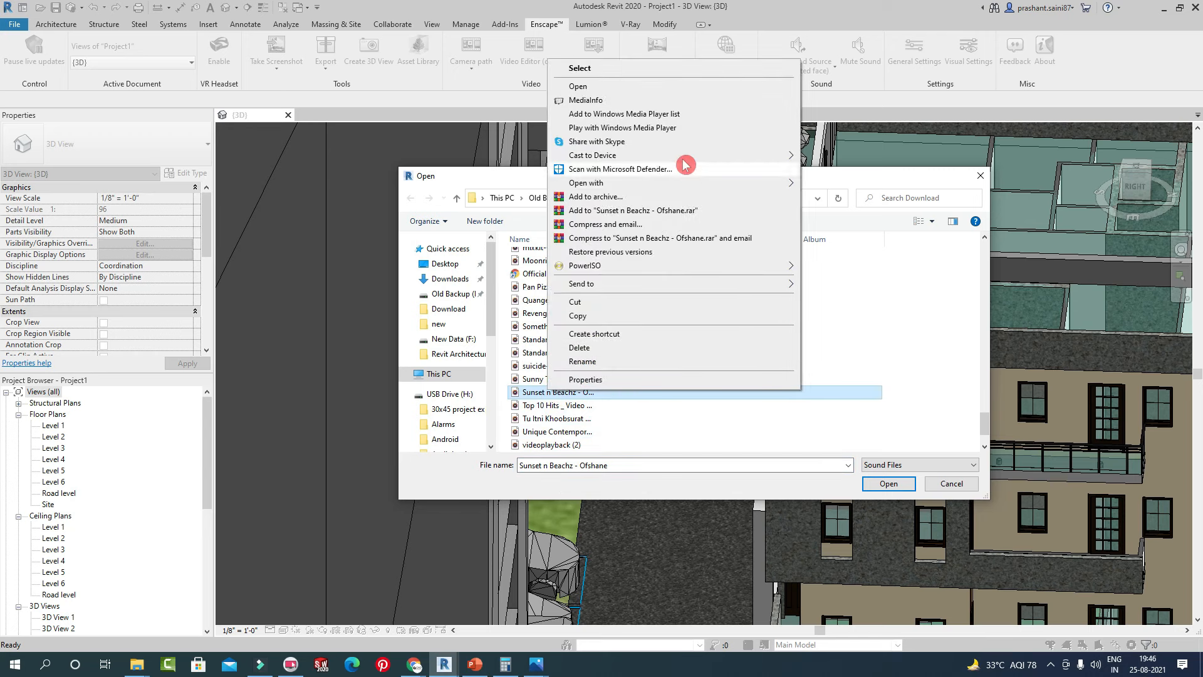
pyautogui.click(579, 87)
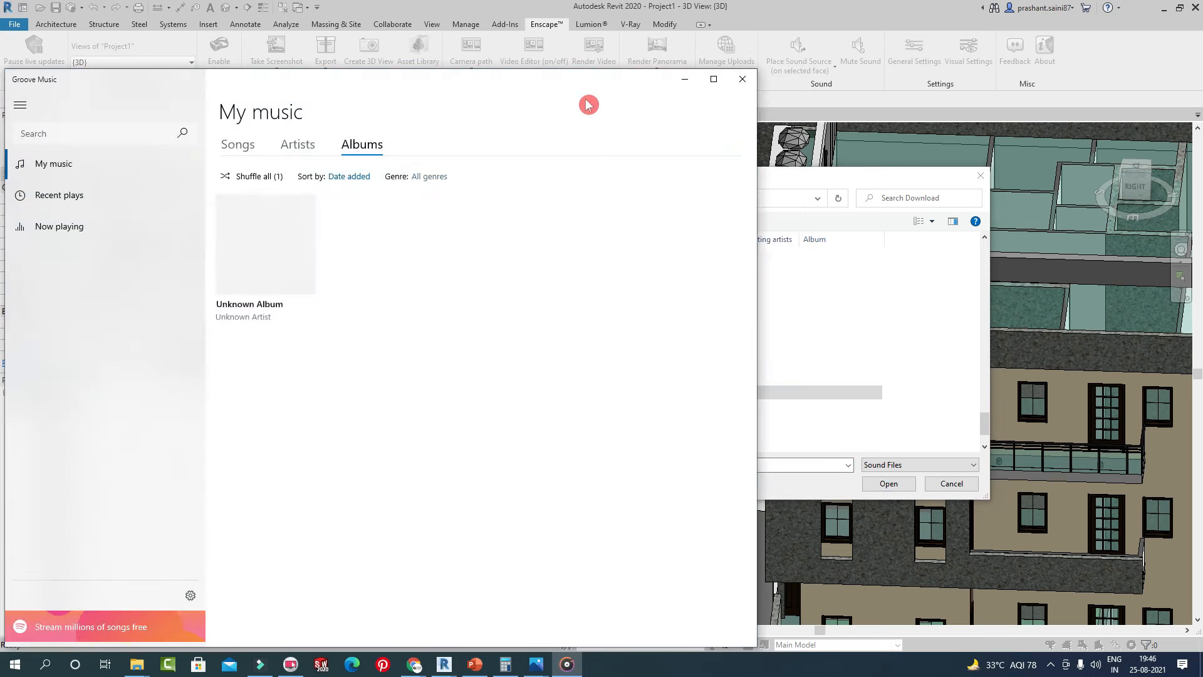
pyautogui.click(741, 79)
pyautogui.click(893, 486)
# Show the whole site in the 3D view, and bring the Enscape window back up maximised.
pyautogui.scroll(-5, 698, 455)
pyautogui.moveTo(697, 462)
pyautogui.keyDown('shift'); pyautogui.mouseDown(button='middle')
pyautogui.moveTo(702, 362)
pyautogui.moveTo(680, 465)
pyautogui.mouseUp(button='middle'); pyautogui.keyUp('shift')
pyautogui.moveTo(533, 667)
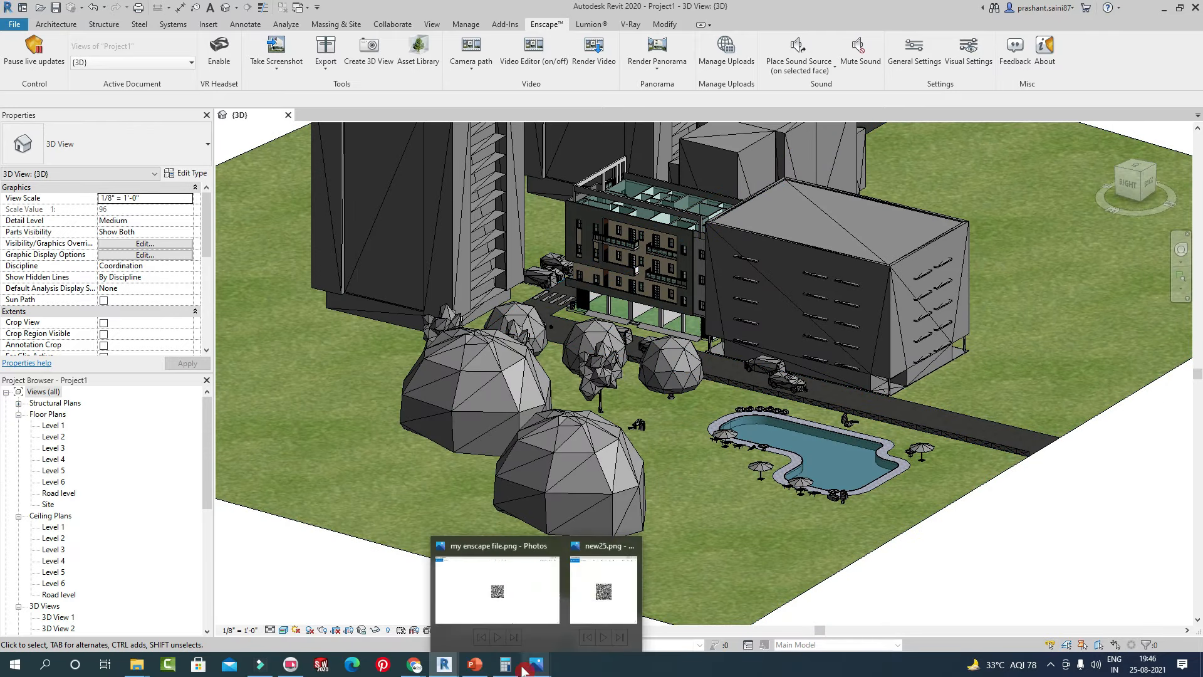
pyautogui.click(495, 611)
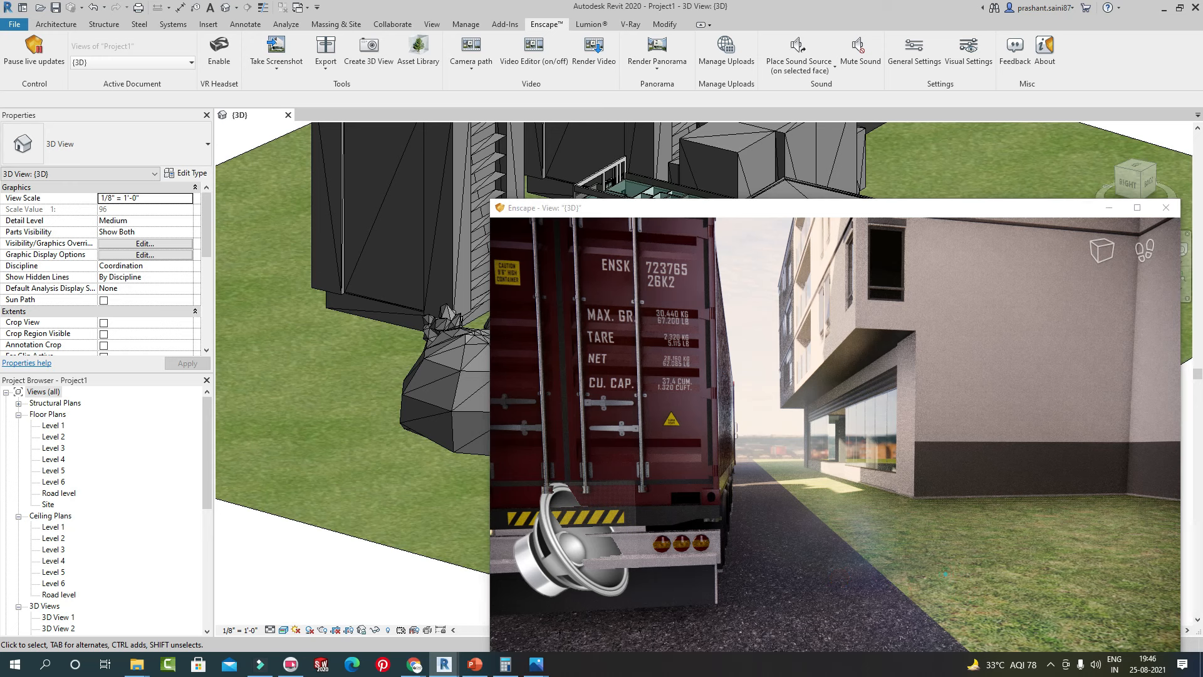
pyautogui.click(1137, 207)
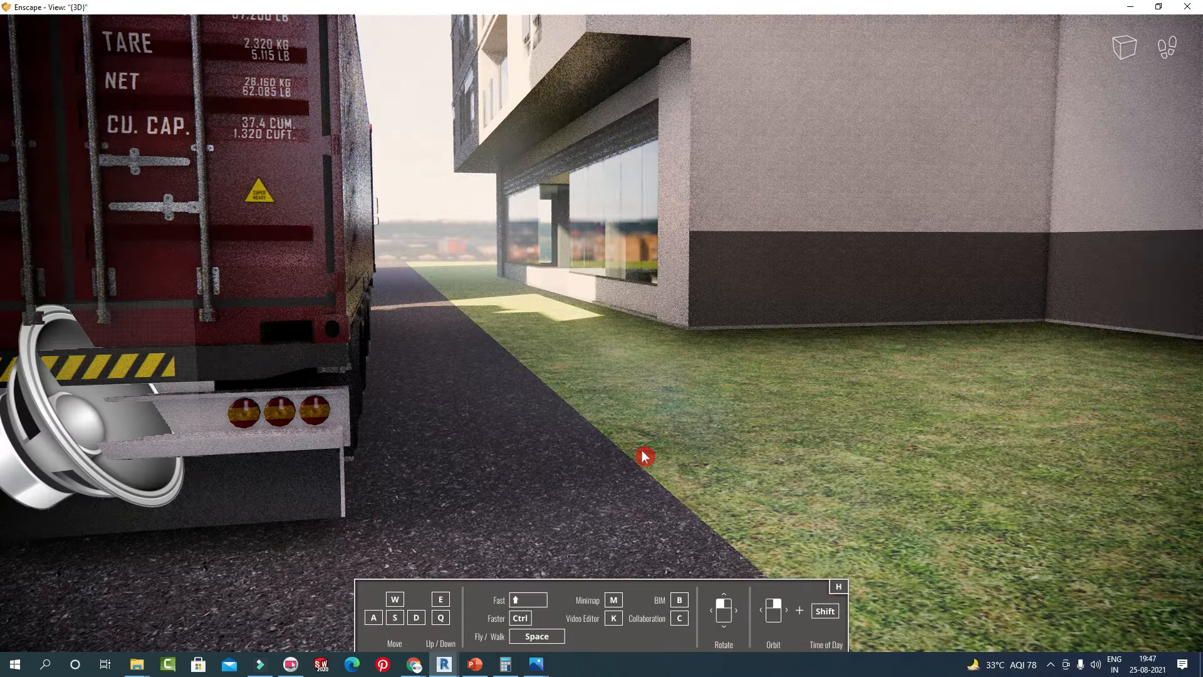
# Walk from the container truck over the crosswalk towards the black car with the speaker to hear how the sounds change.
pyautogui.moveTo(661, 453); pyautogui.dragTo(502, 441)
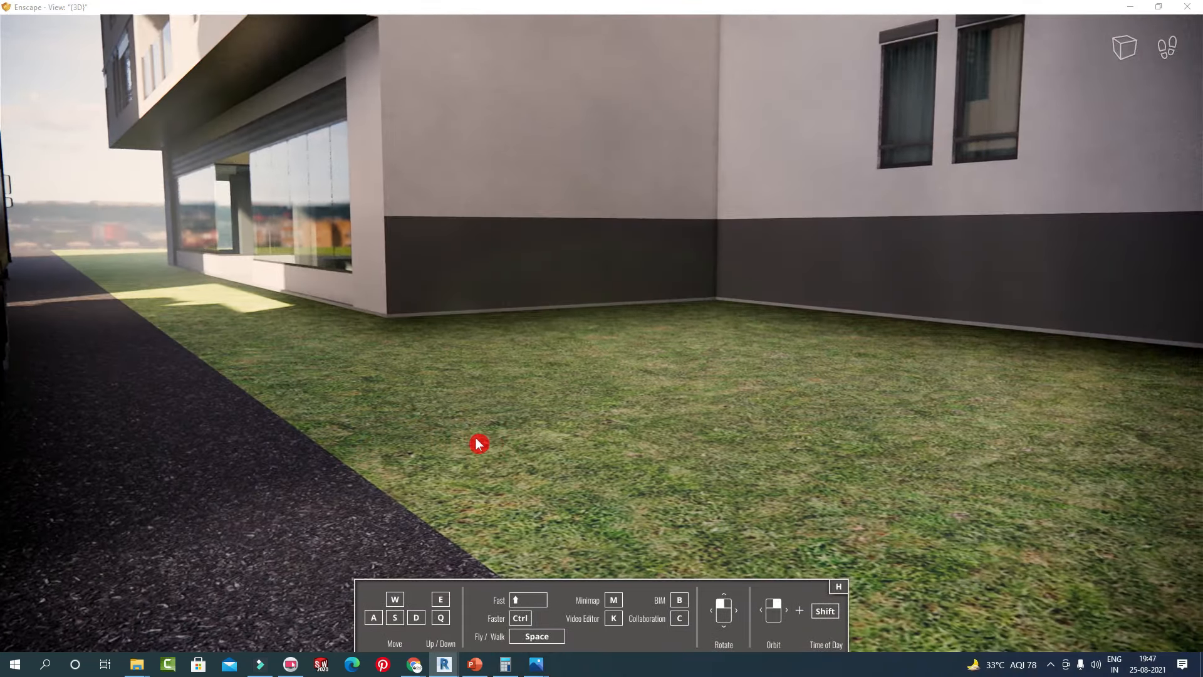
pyautogui.press('w')
pyautogui.moveTo(387, 440); pyautogui.dragTo(388, 405)
pyautogui.press('w')
pyautogui.press('w')
pyautogui.press('w')
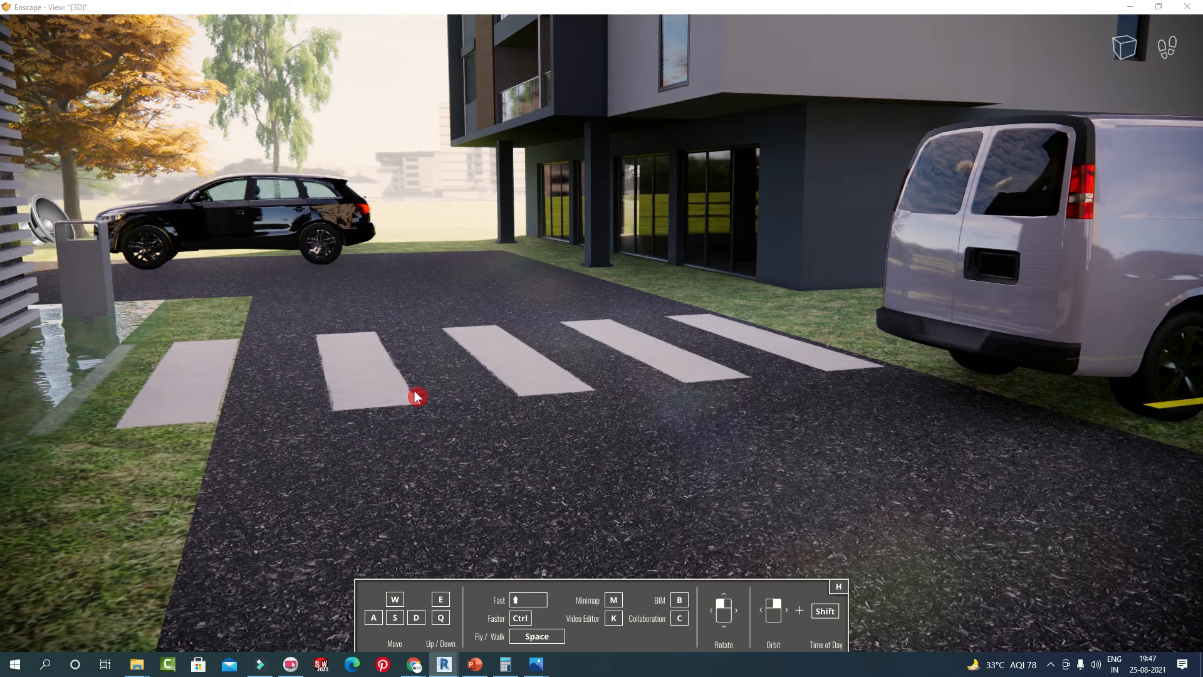
pyautogui.press('w')
pyautogui.moveTo(412, 386); pyautogui.dragTo(329, 357)
pyautogui.press('w')
pyautogui.press('w')
# Walk down the road past the parked vans and the speaker on the black car beside the fence to test its sound.
pyautogui.moveTo(397, 416); pyautogui.dragTo(116, 408)
pyautogui.press('w')
pyautogui.press('w')
pyautogui.press('w')
pyautogui.press('w')
pyautogui.press('w')
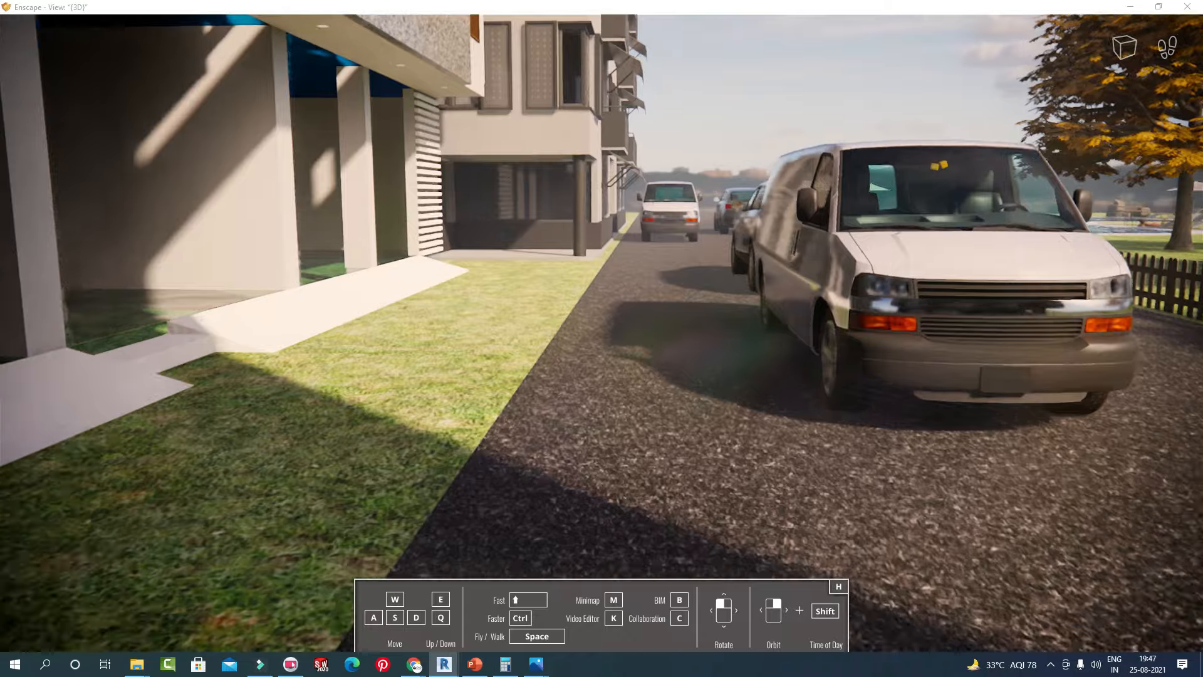
pyautogui.press('w')
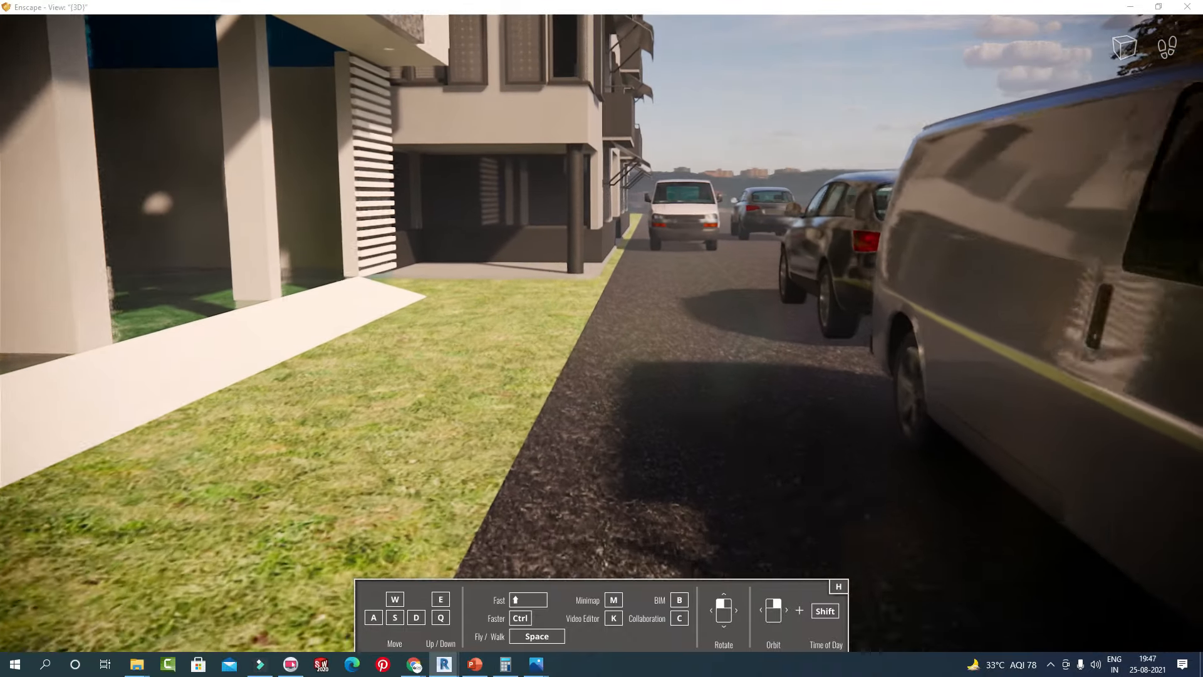
pyautogui.press('w')
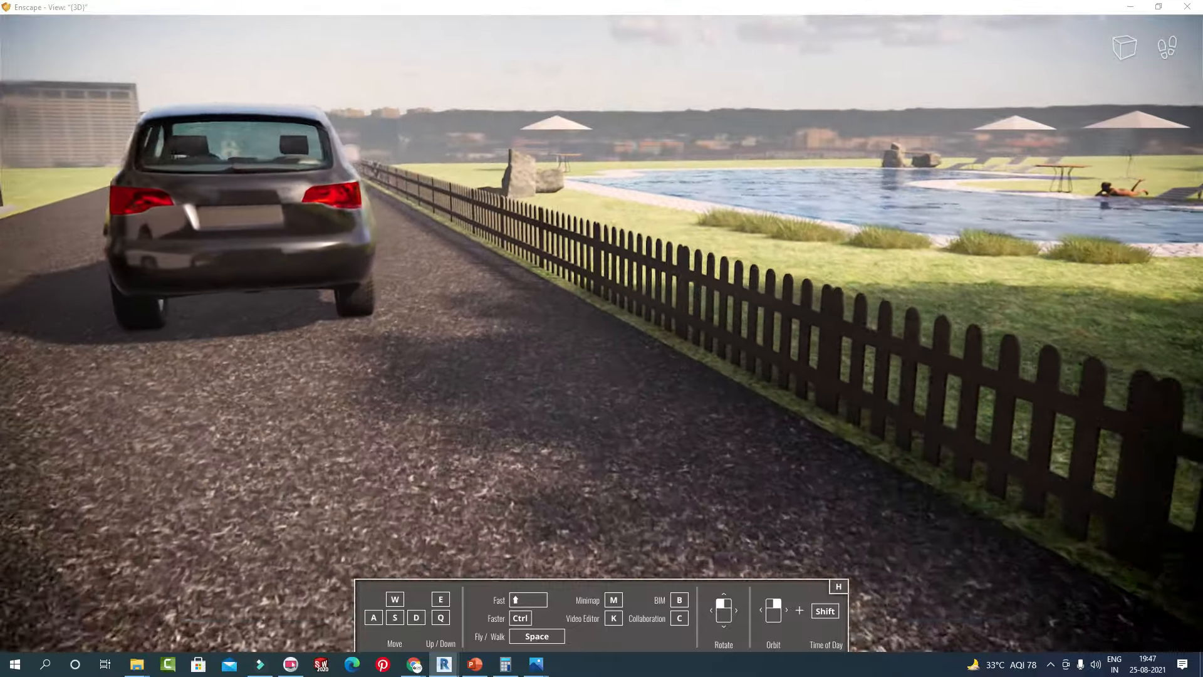
pyautogui.press('w')
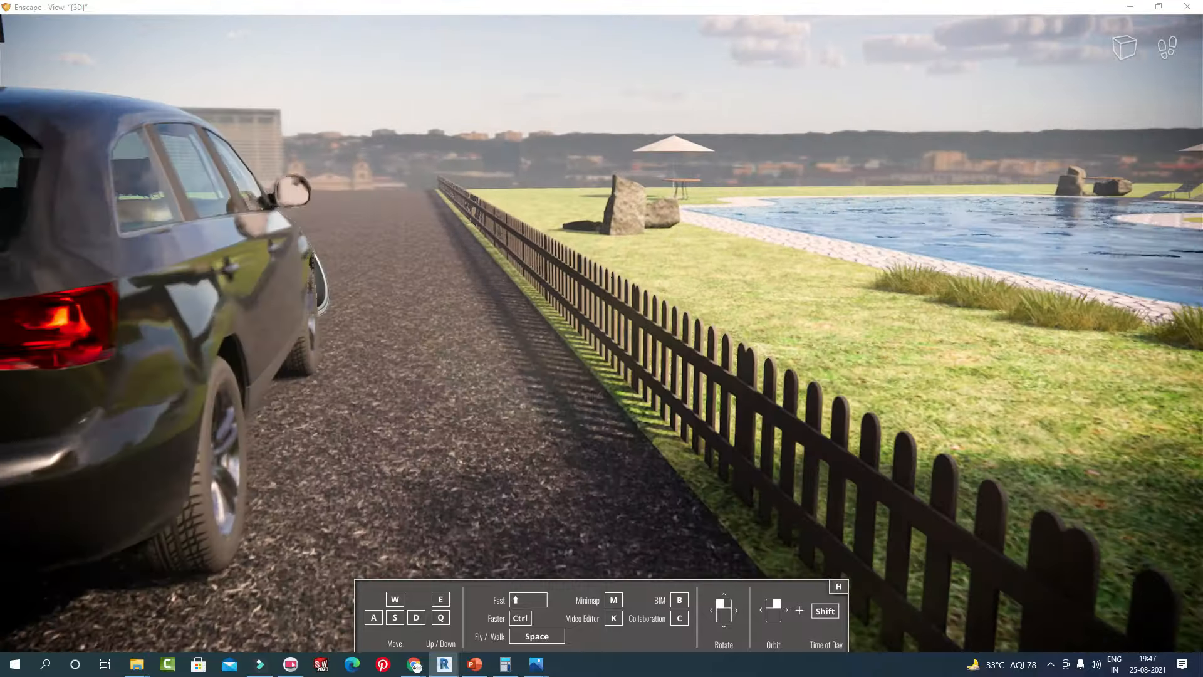
pyautogui.press('w')
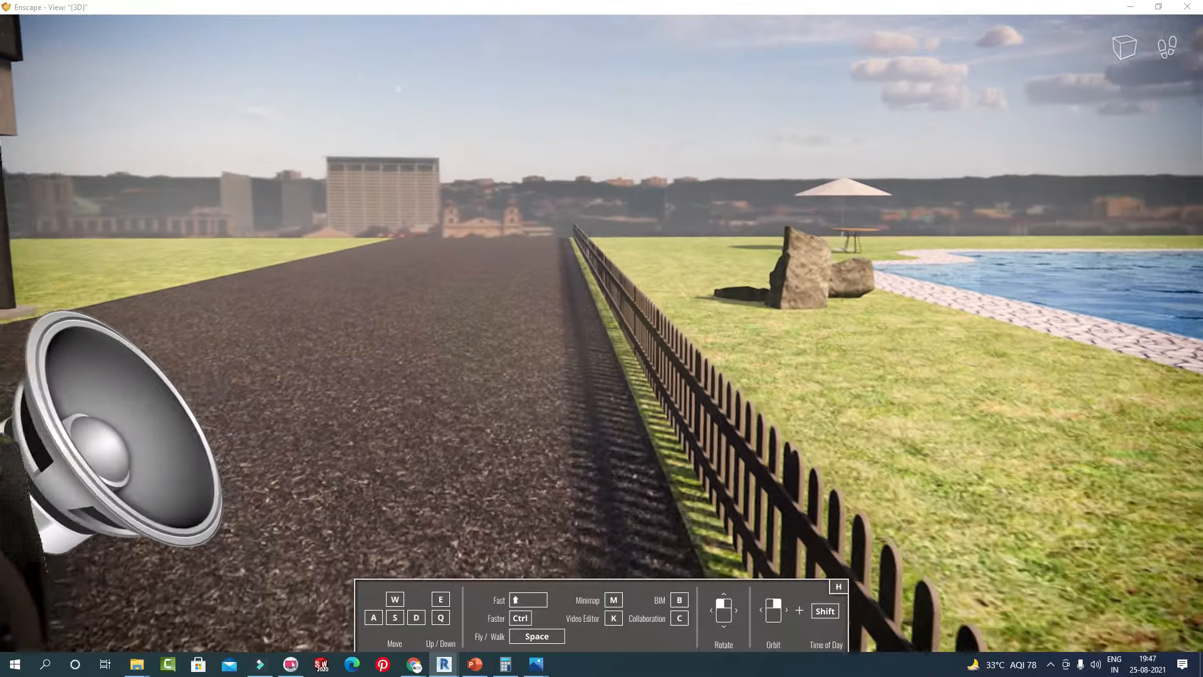
pyautogui.press('w')
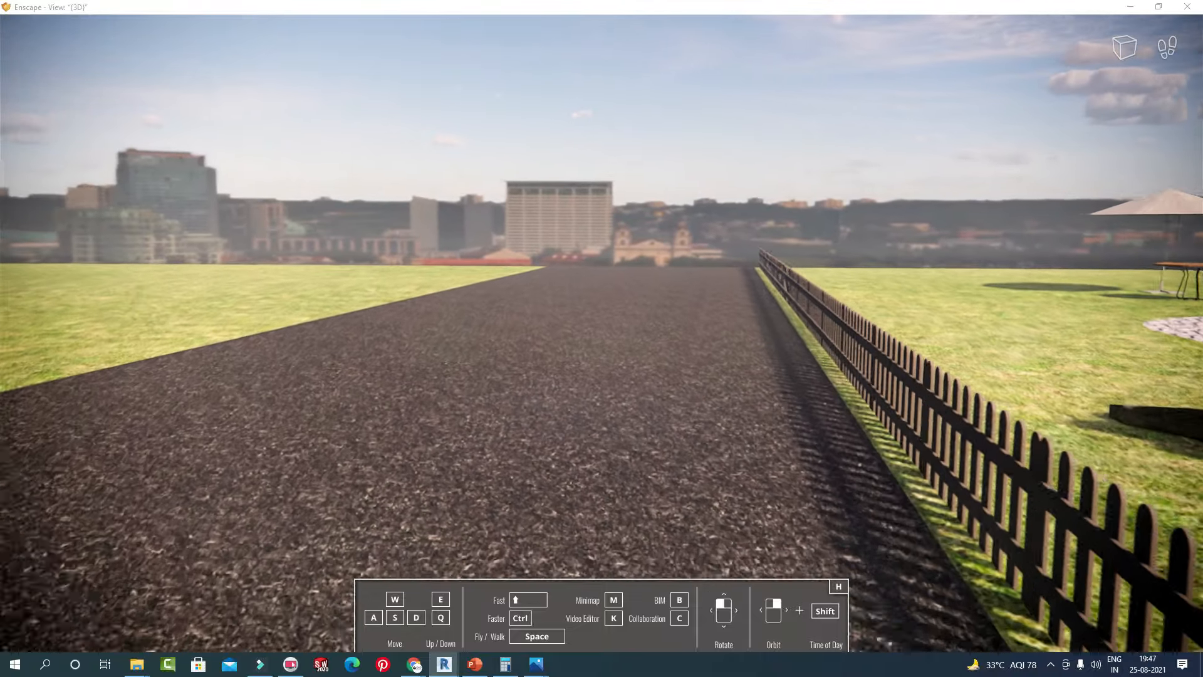
# Turn back towards the parked cars on the road and reduce the Enscape window so Revit is accessible behind it.
pyautogui.moveTo(602, 437); pyautogui.dragTo(75, 438)
pyautogui.moveTo(476, 461); pyautogui.dragTo(169, 449)
pyautogui.press('w')
pyautogui.moveTo(489, 501); pyautogui.dragTo(300, 477)
pyautogui.moveTo(746, 16); pyautogui.dragTo(689, 105)
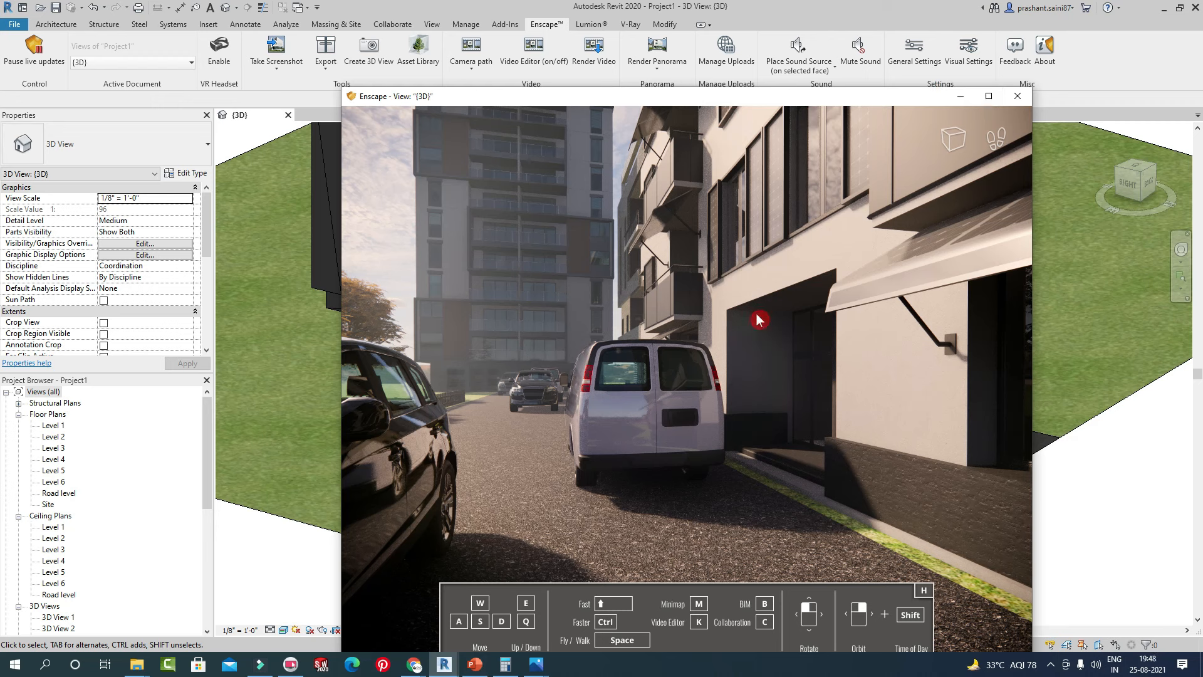
pyautogui.click(998, 98)
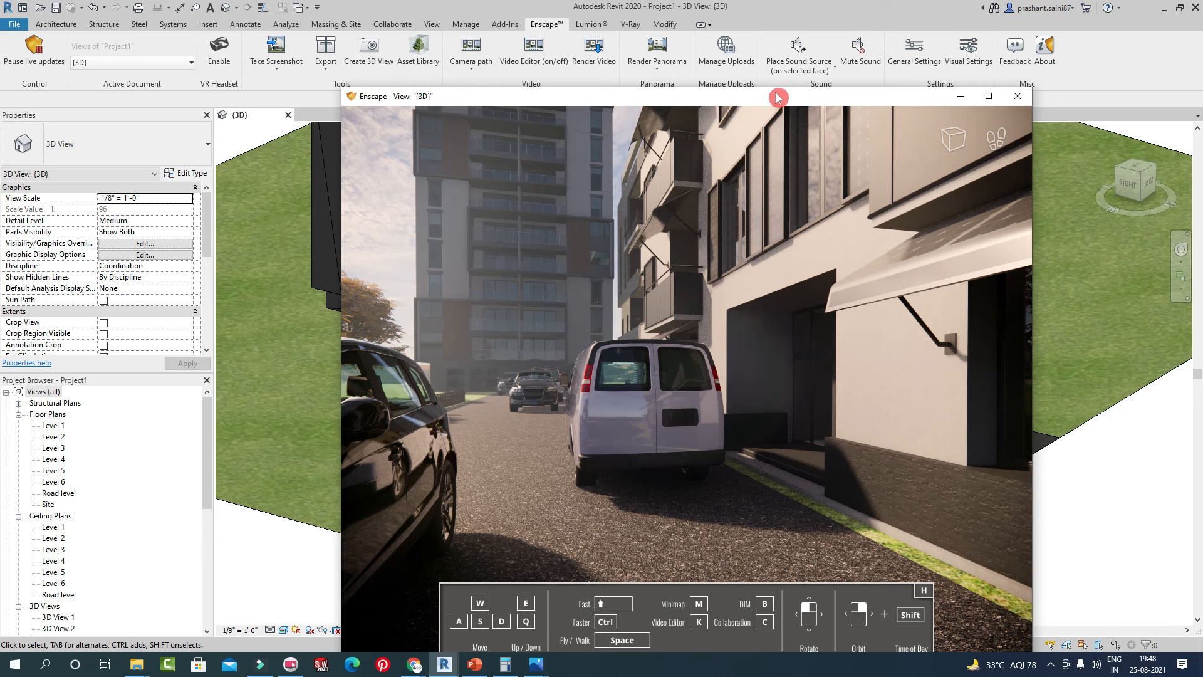
# Mute all Enscape sound sources and back away past the parked black car in the Enscape window to check the silence.
pyautogui.click(859, 45)
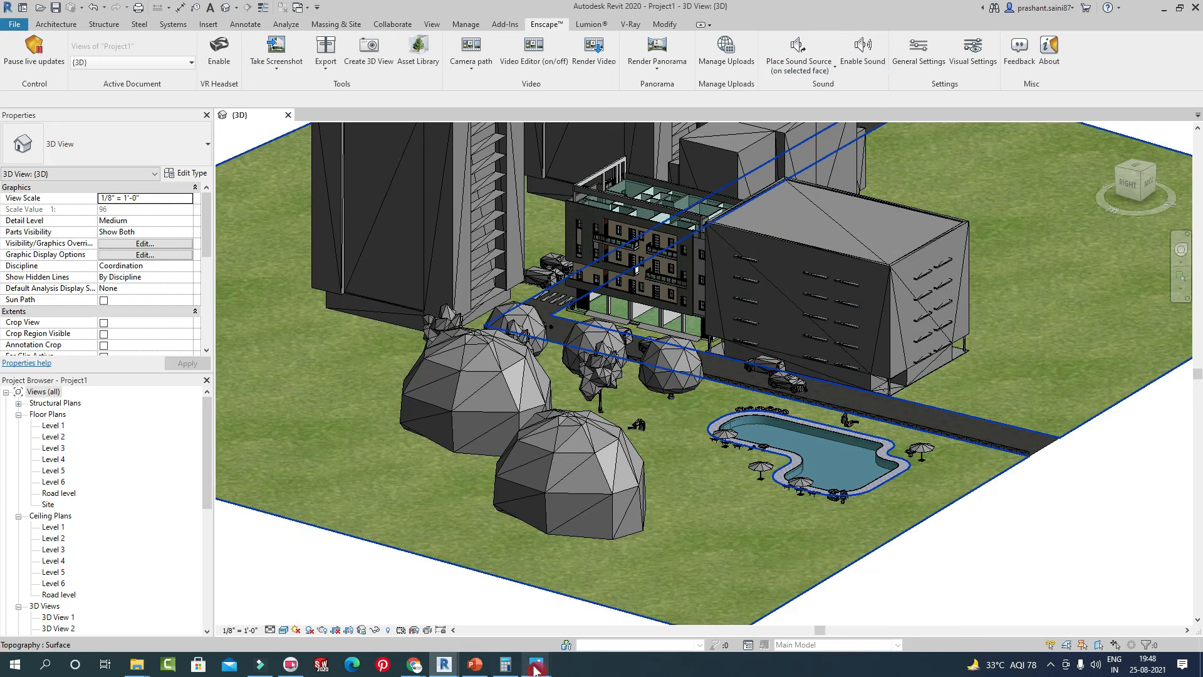
pyautogui.moveTo(444, 664)
pyautogui.click(501, 622)
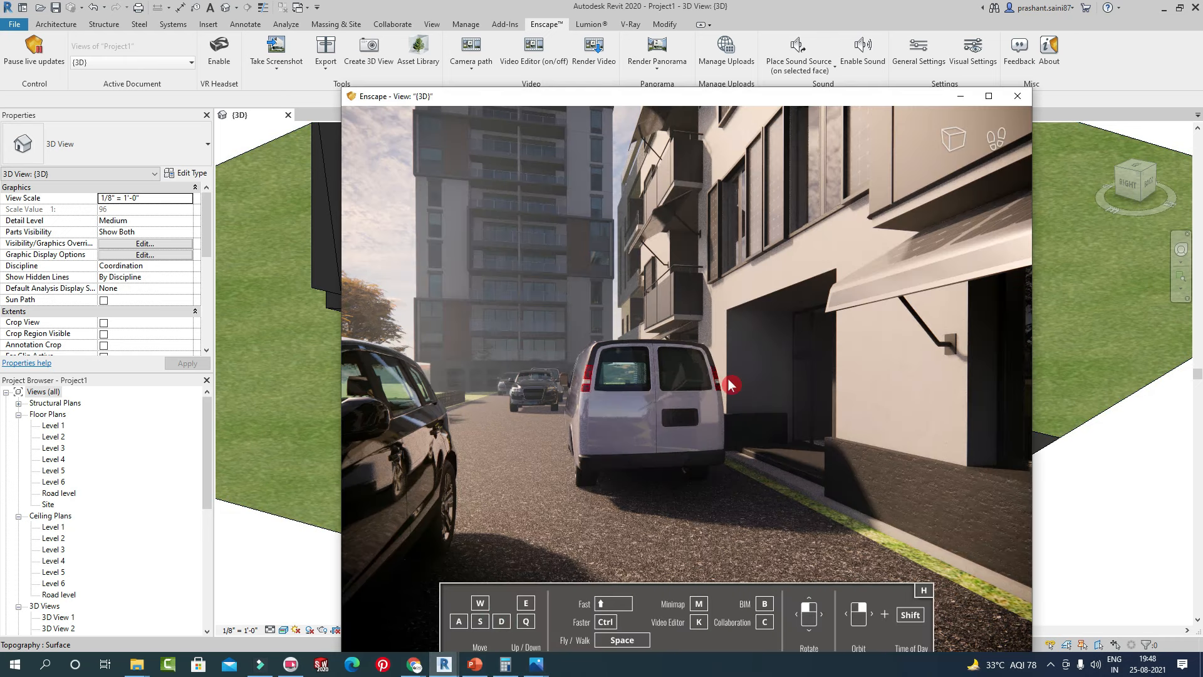
pyautogui.scroll(-2, 618, 442)
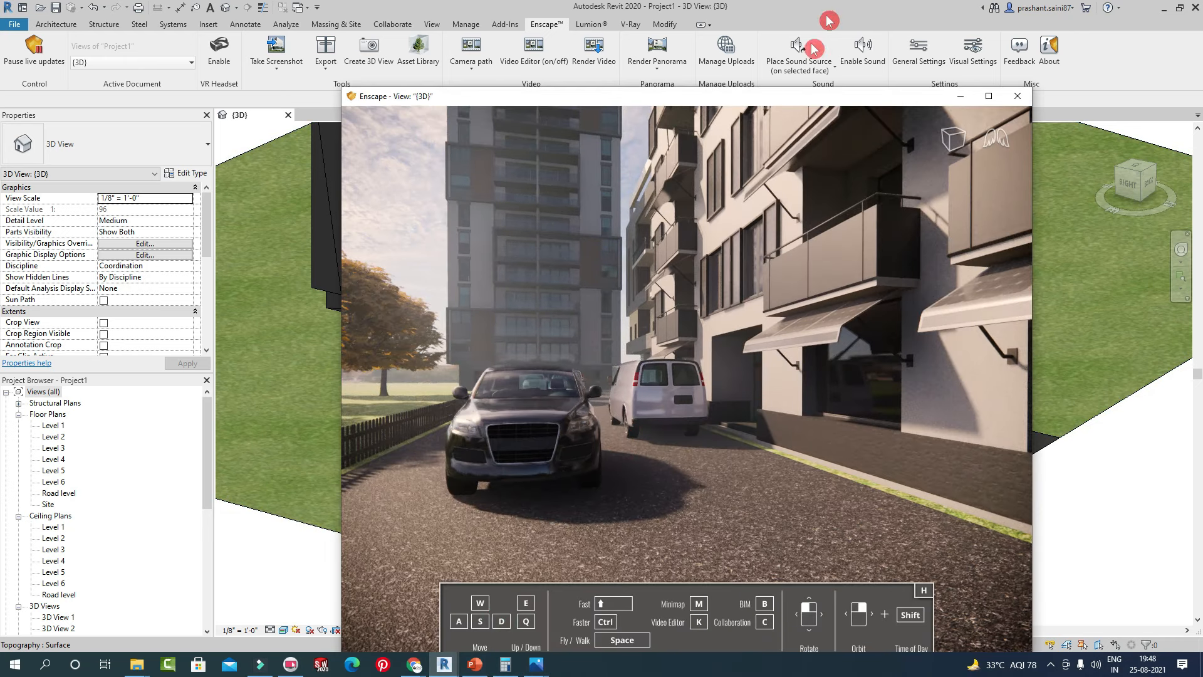
# Enable all Enscape sound sources and mute them again.
pyautogui.click(865, 63)
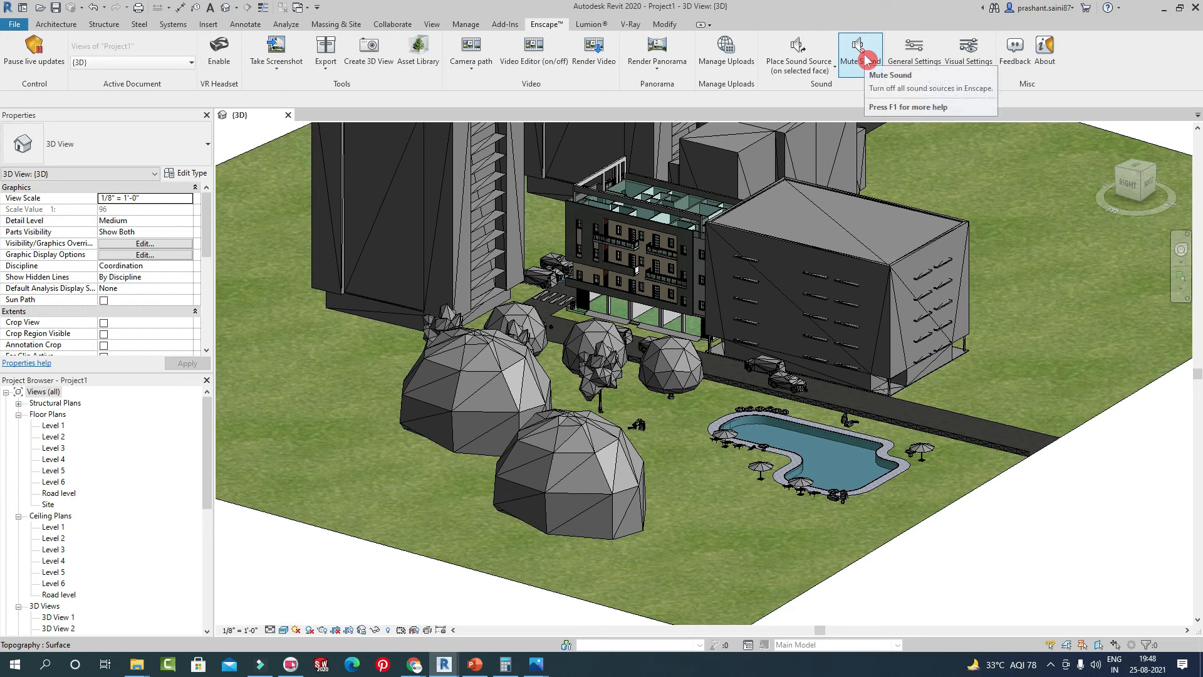
pyautogui.click(862, 53)
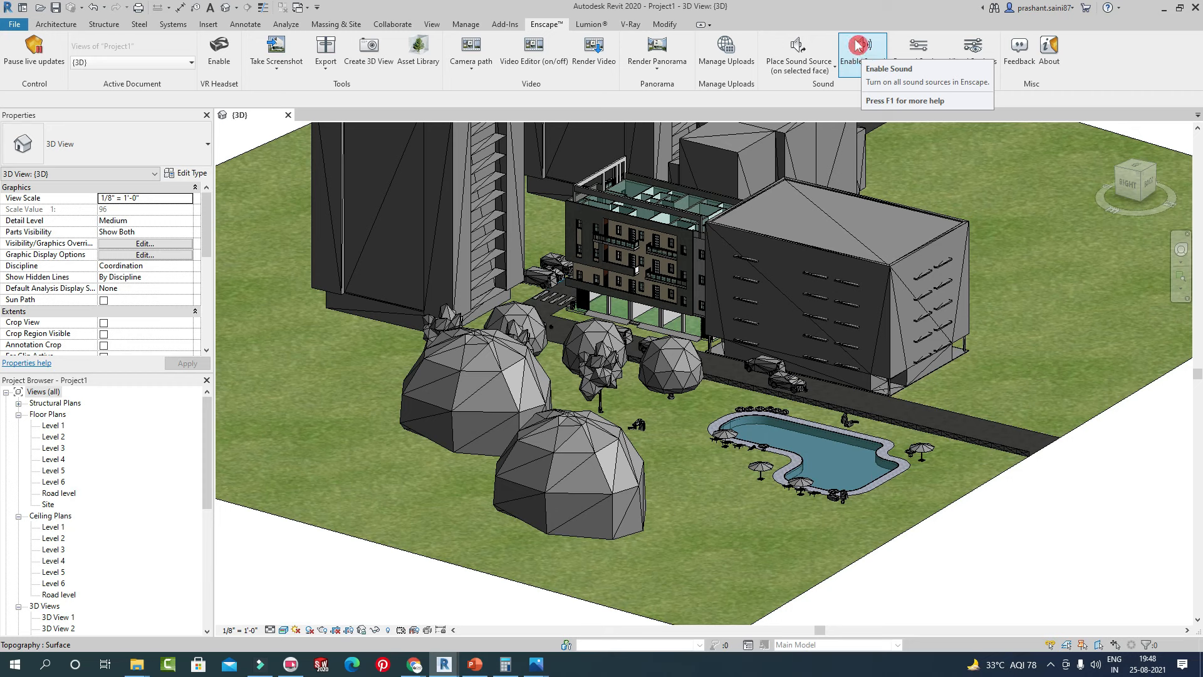
pyautogui.click(797, 73)
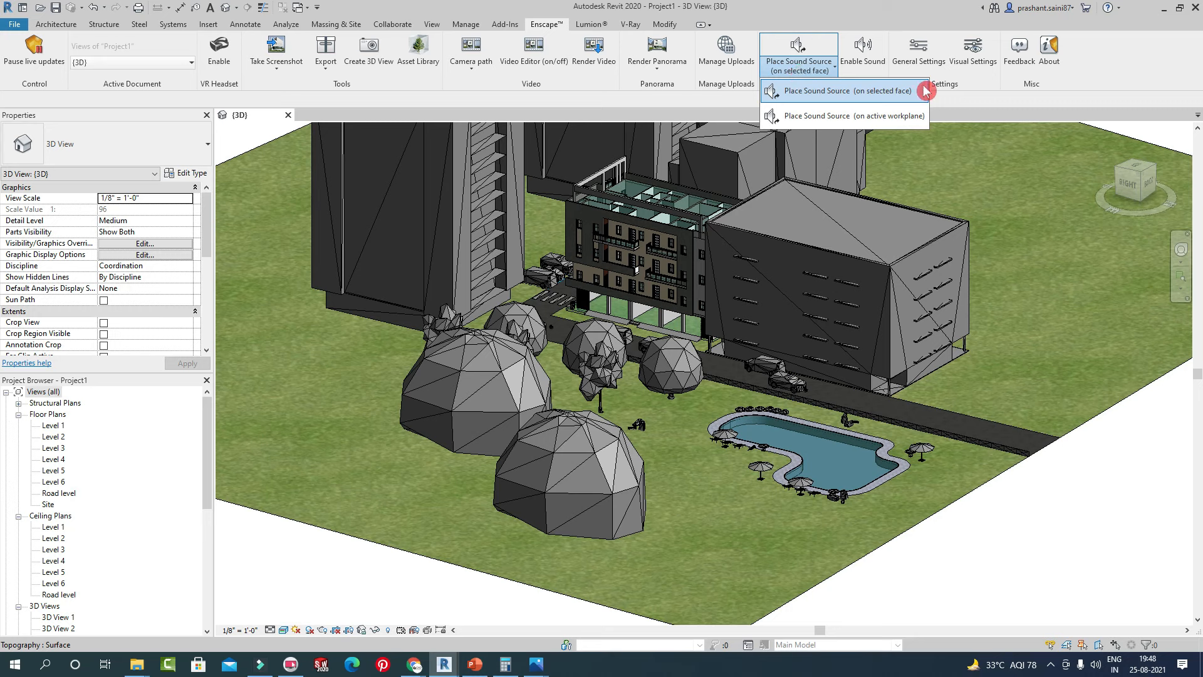
pyautogui.click(1019, 111)
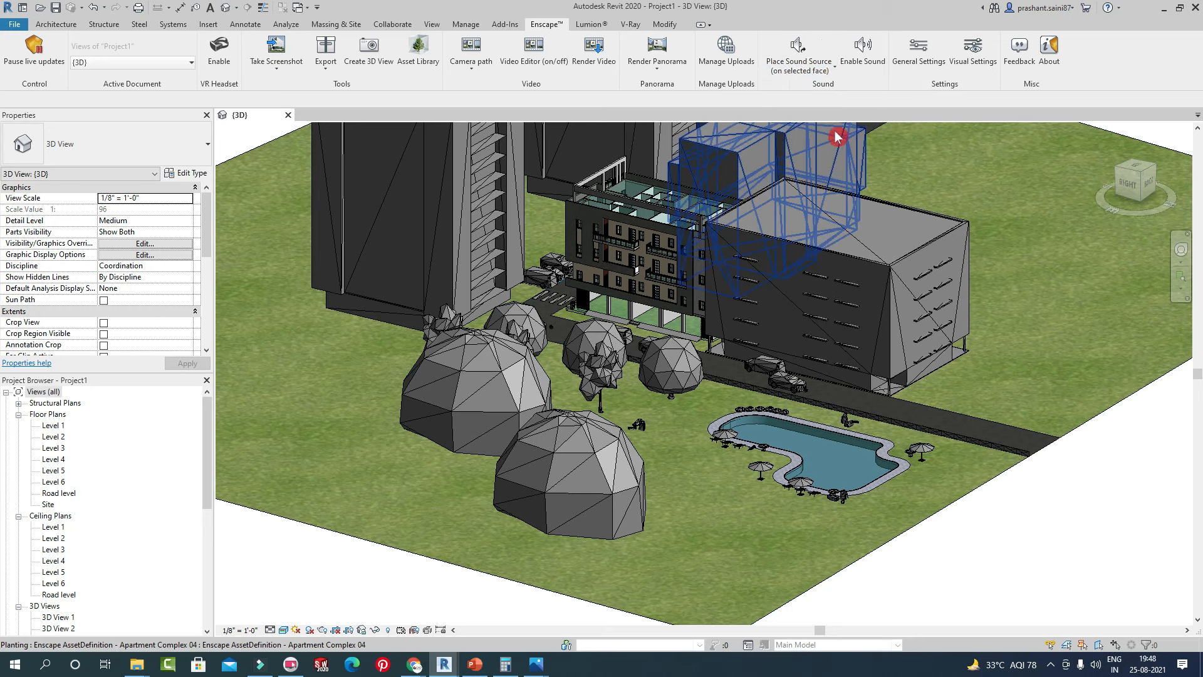
pyautogui.click(856, 76)
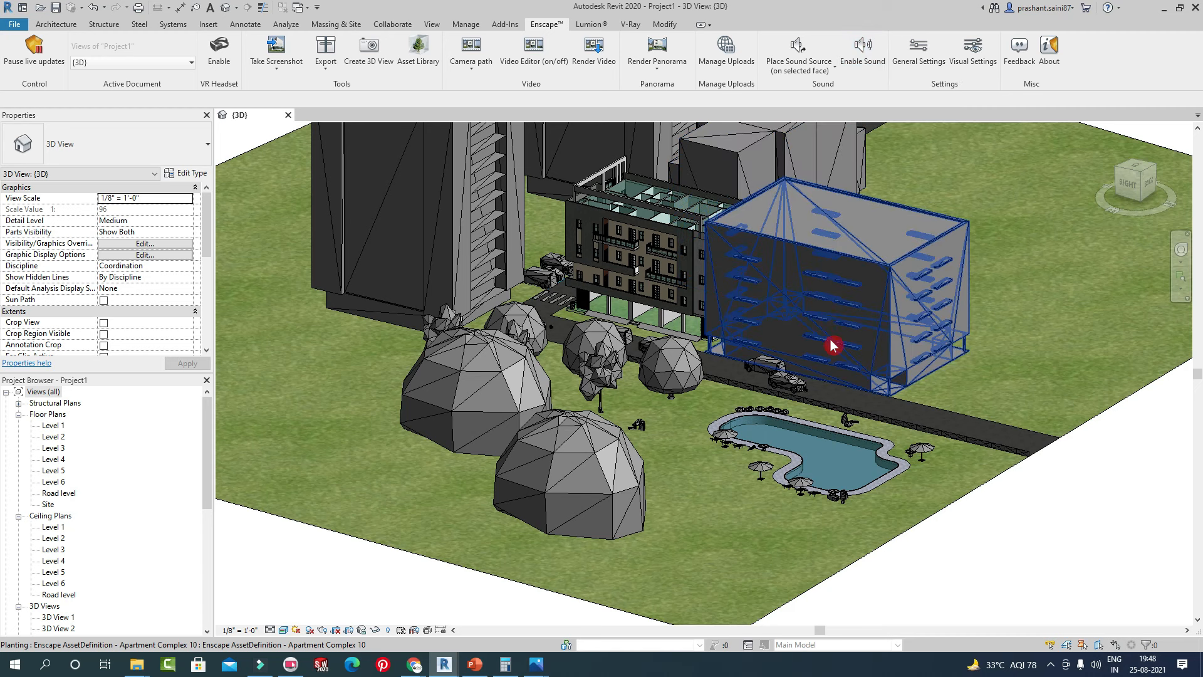
# Select the sound source in front of the car by the pool and hide the Generic Models category in the 3D view.
pyautogui.scroll(5, 807, 393)
pyautogui.scroll(3, 806, 401)
pyautogui.click(813, 376)
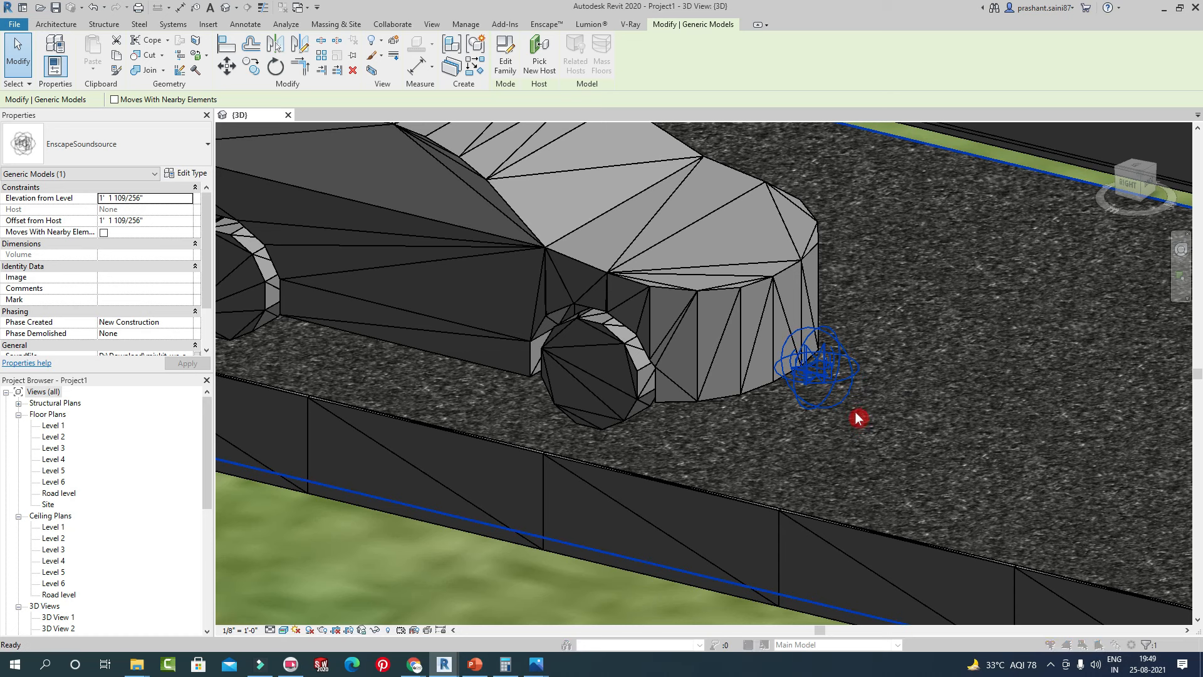
pyautogui.press('v')
pyautogui.press('v')
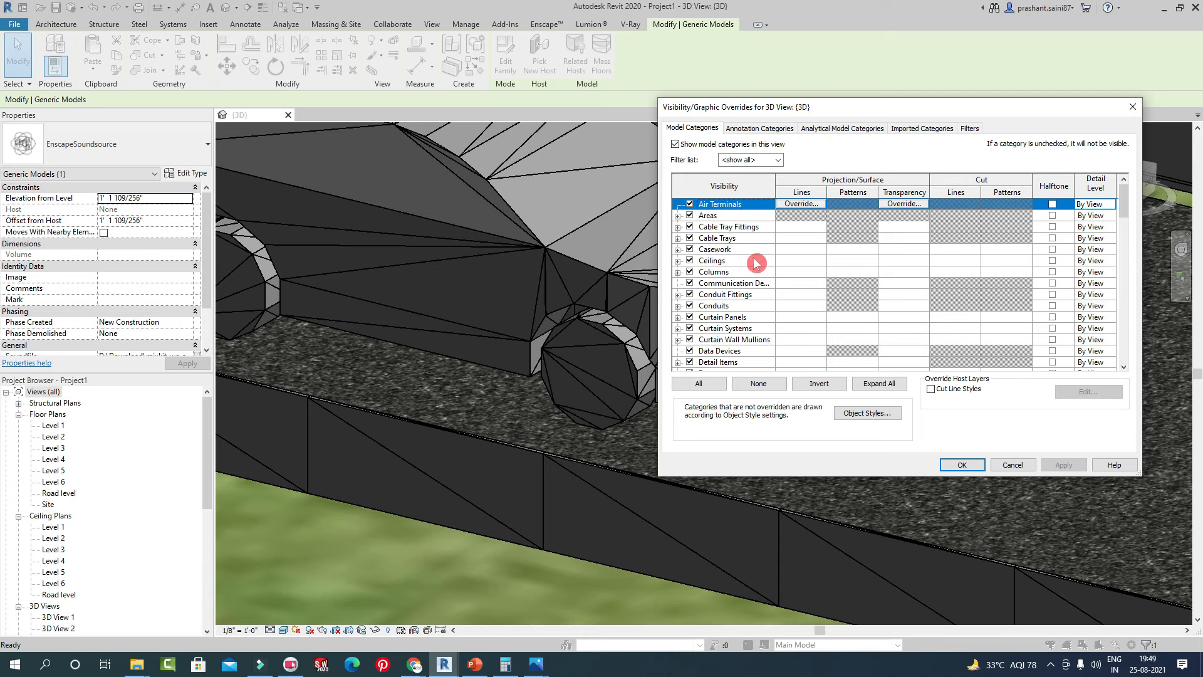
pyautogui.press('g')
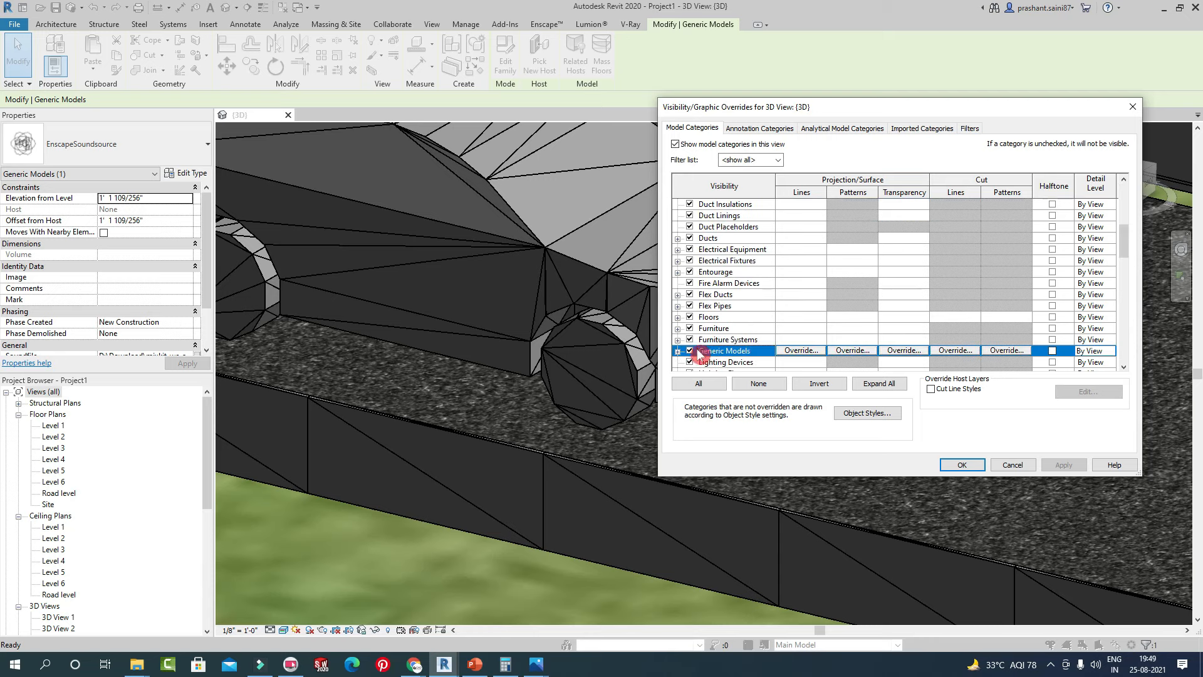
pyautogui.click(962, 465)
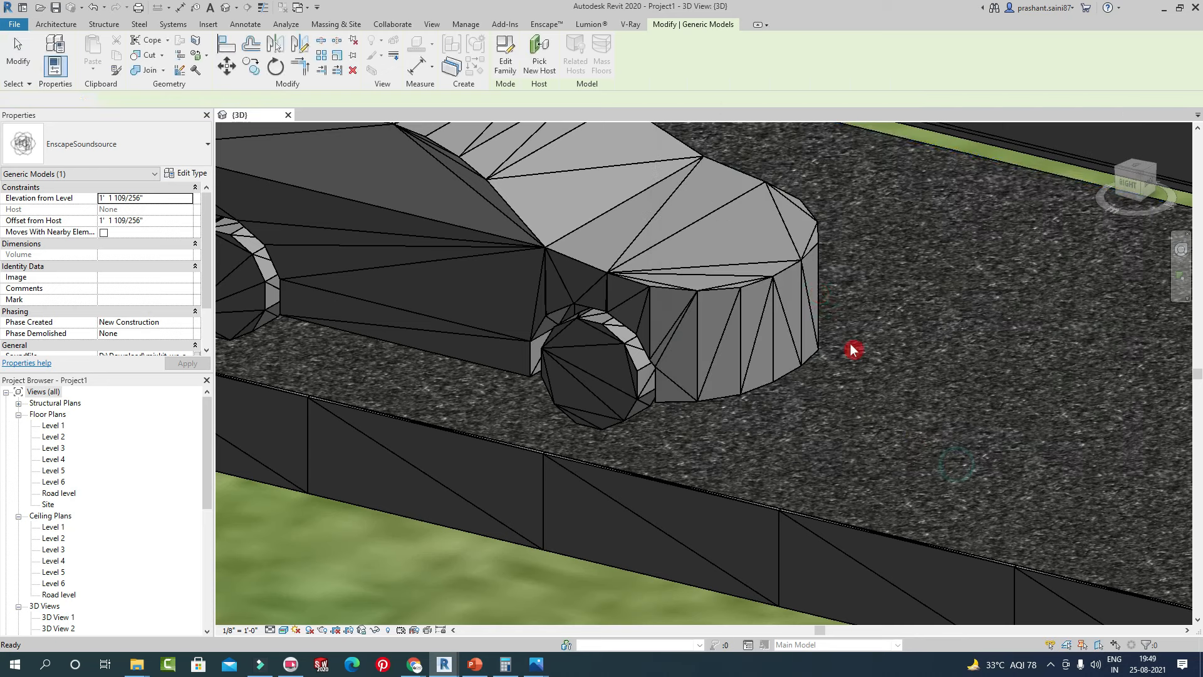
# Clear the selection and enable all Enscape sound sources.
pyautogui.click(622, 209)
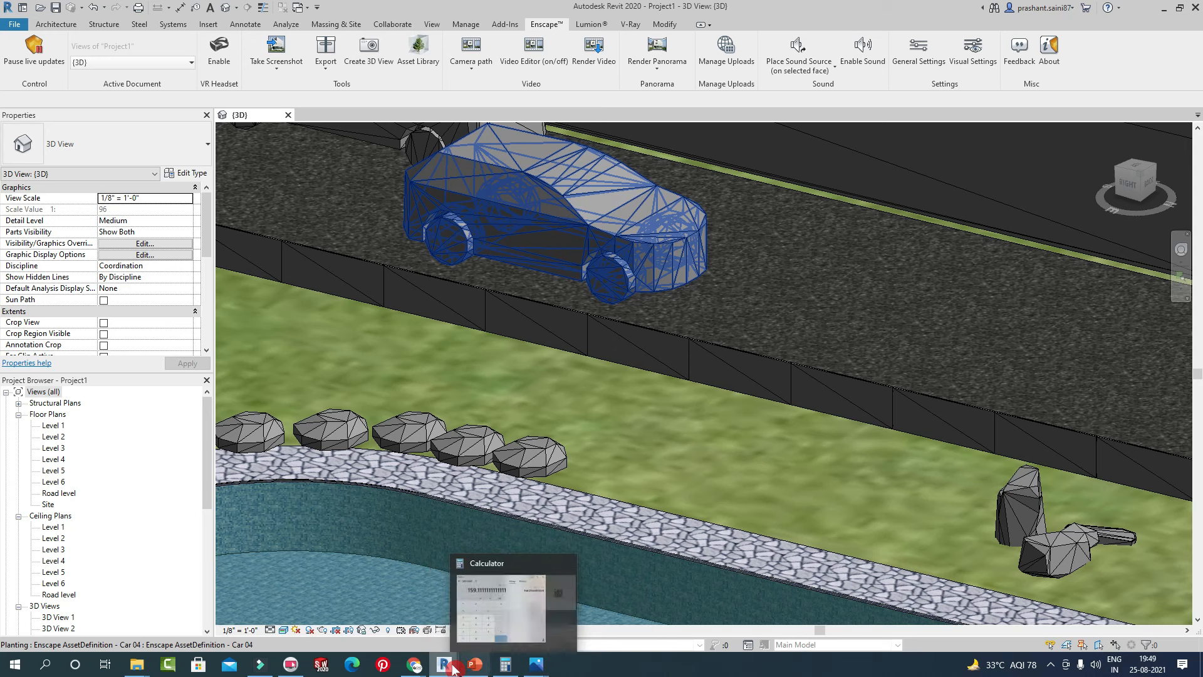
pyautogui.click(453, 667)
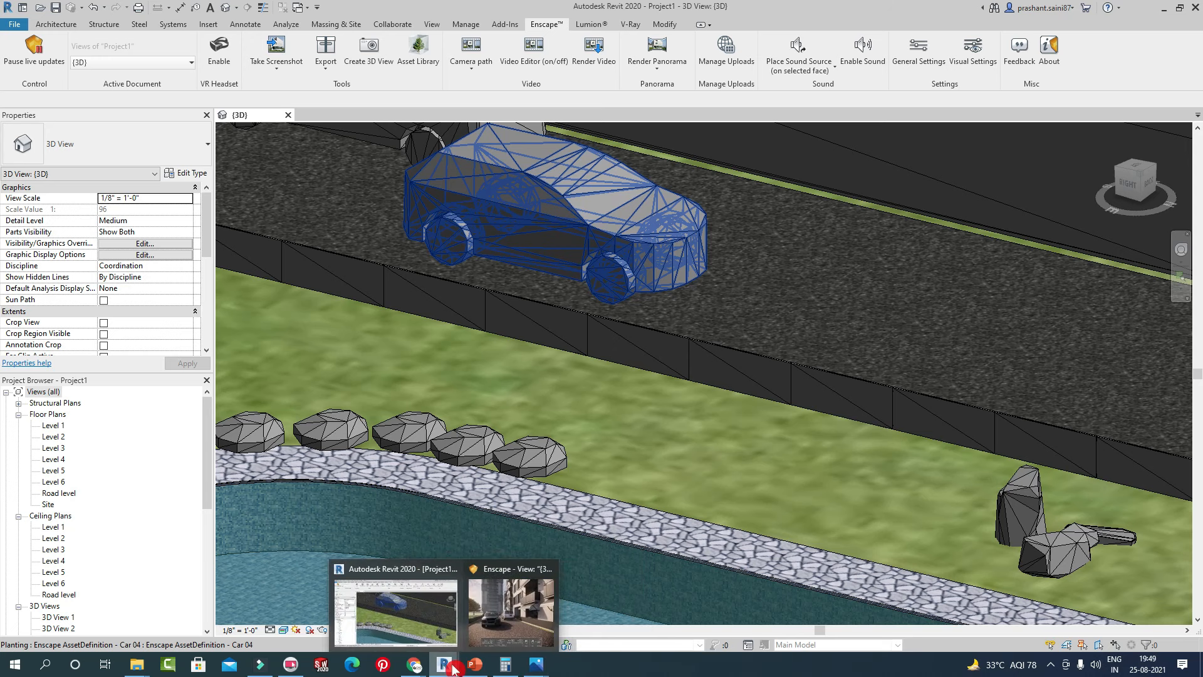
pyautogui.click(863, 50)
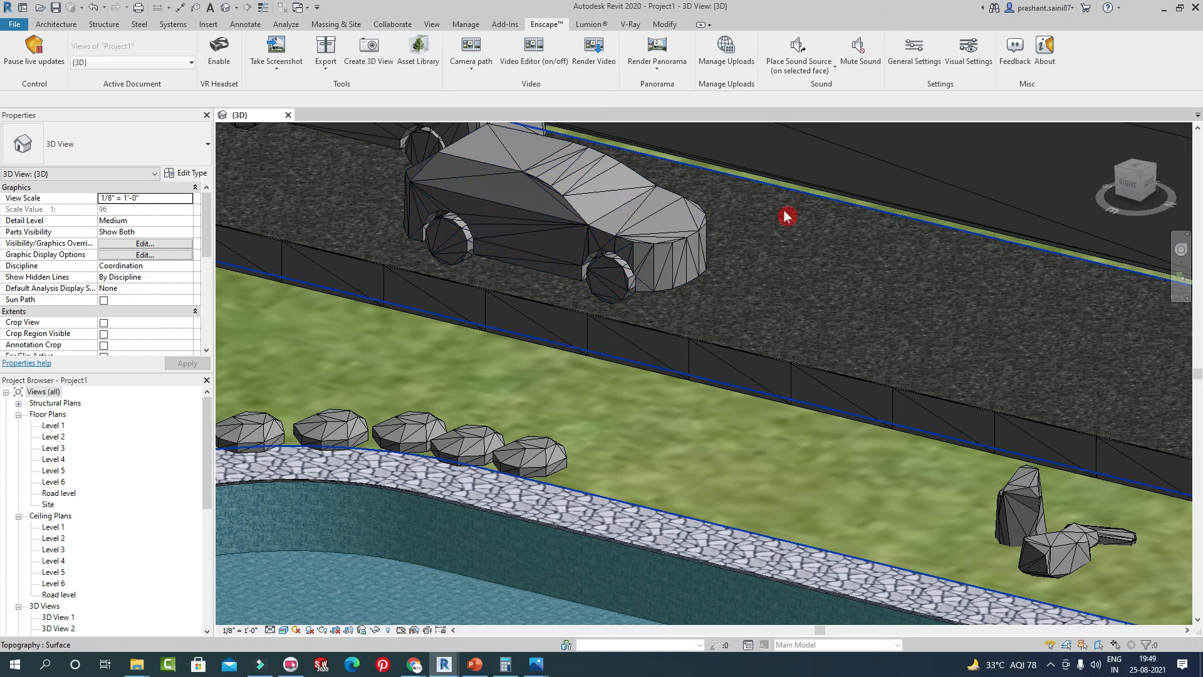
# Switch to Enscape, move up close to the parked black car to test its sound, and return to the Revit model.
pyautogui.click(443, 664)
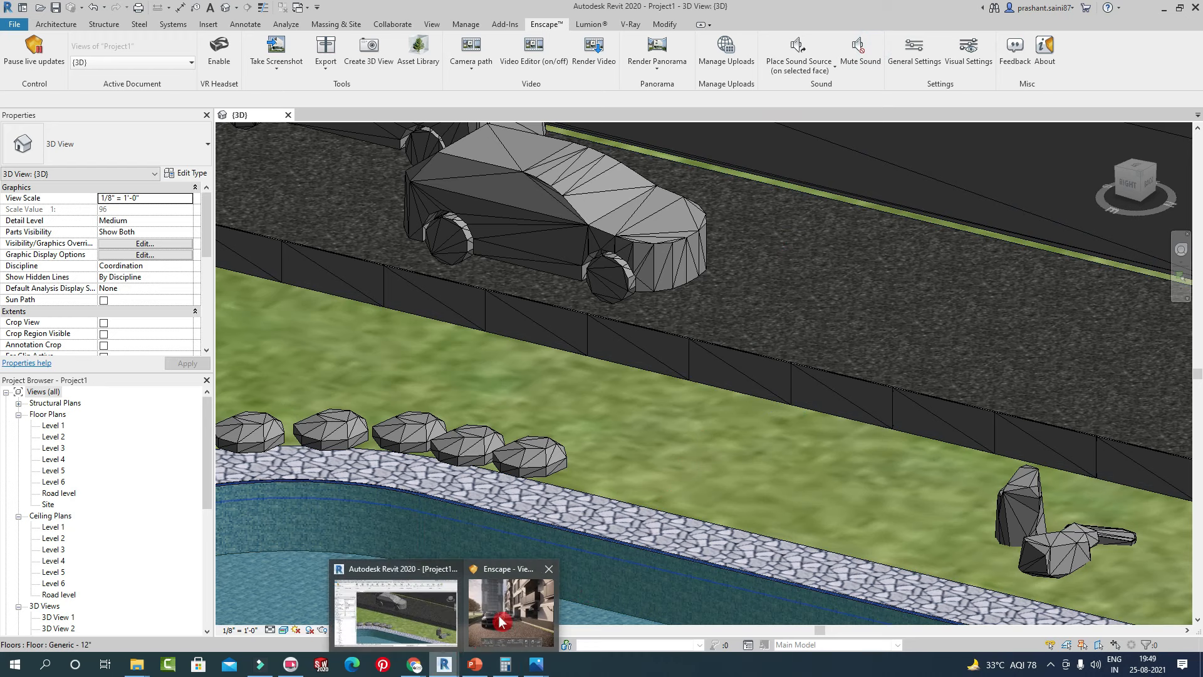
pyautogui.click(515, 602)
pyautogui.moveTo(744, 543); pyautogui.dragTo(789, 437)
pyautogui.scroll(3, 711, 408)
pyautogui.scroll(2, 713, 413)
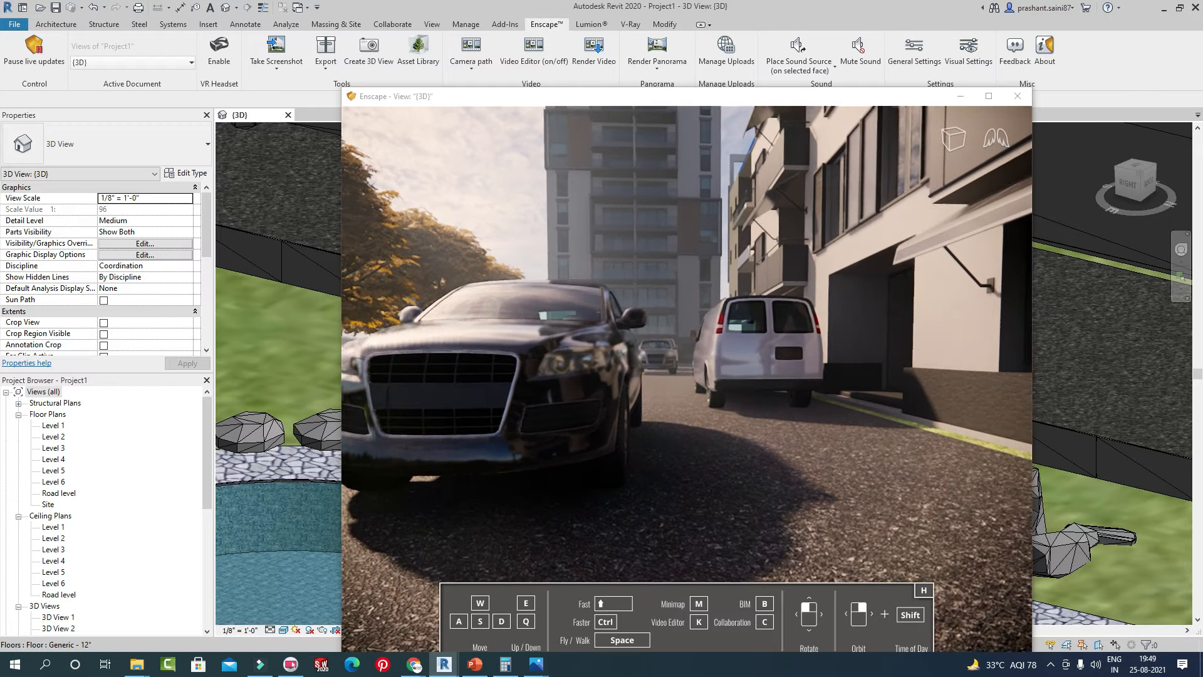
pyautogui.moveTo(713, 411); pyautogui.dragTo(719, 408)
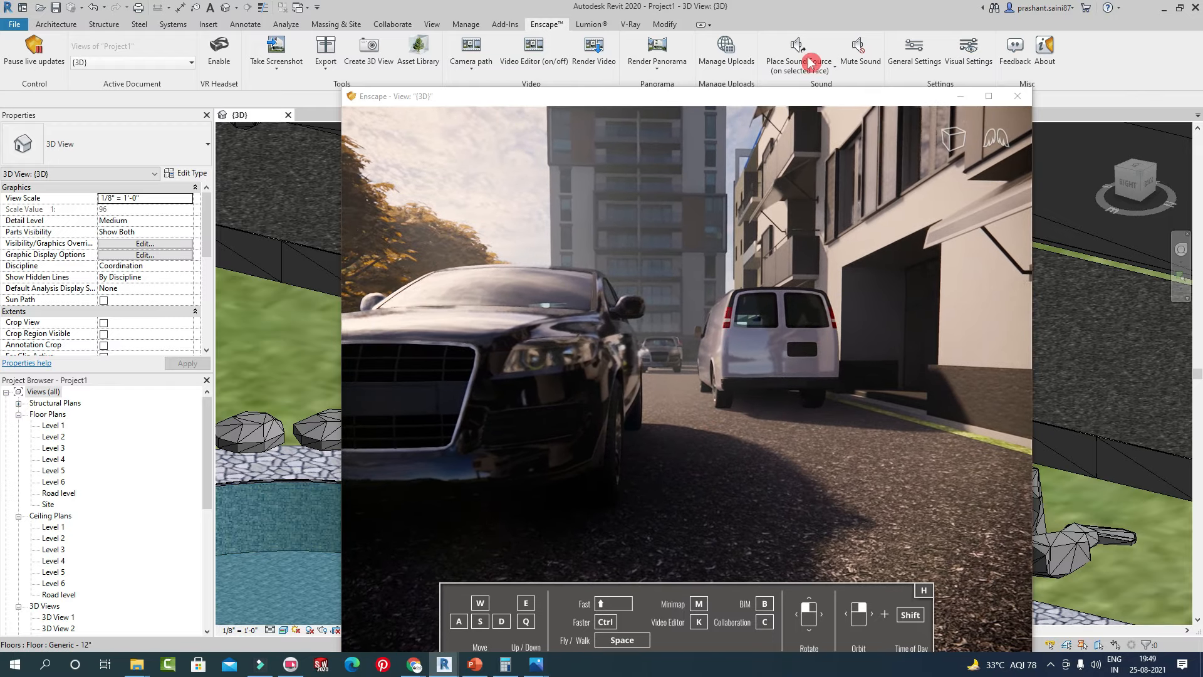
pyautogui.moveTo(690, 105); pyautogui.dragTo(1006, 105)
pyautogui.click(517, 327)
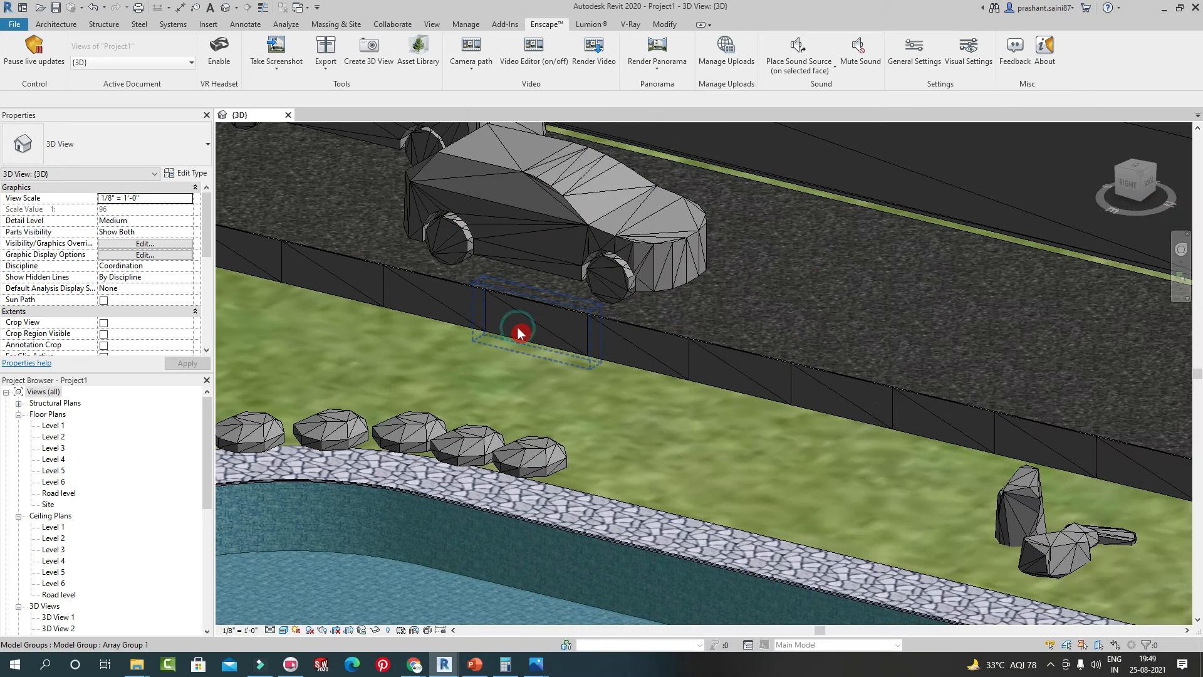
# Show the Generic Models category in the 3D view through the Visibility/Graphic Overrides.
pyautogui.press('g')
pyautogui.click(730, 294)
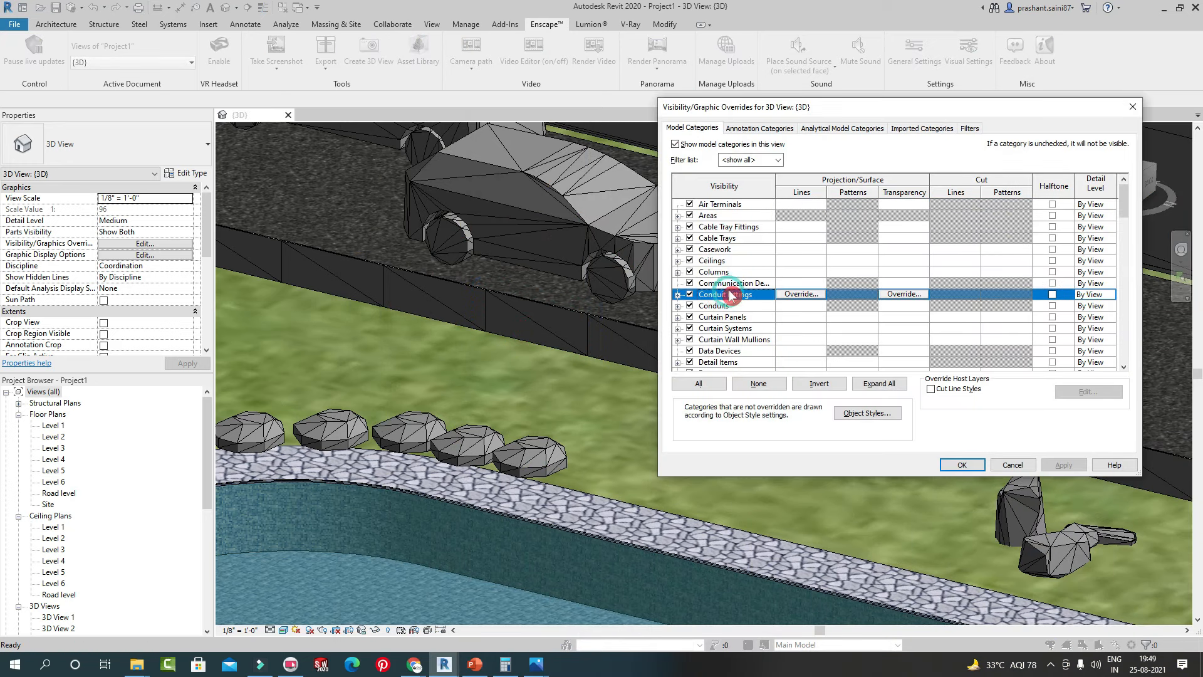
pyautogui.press('g')
pyautogui.click(962, 464)
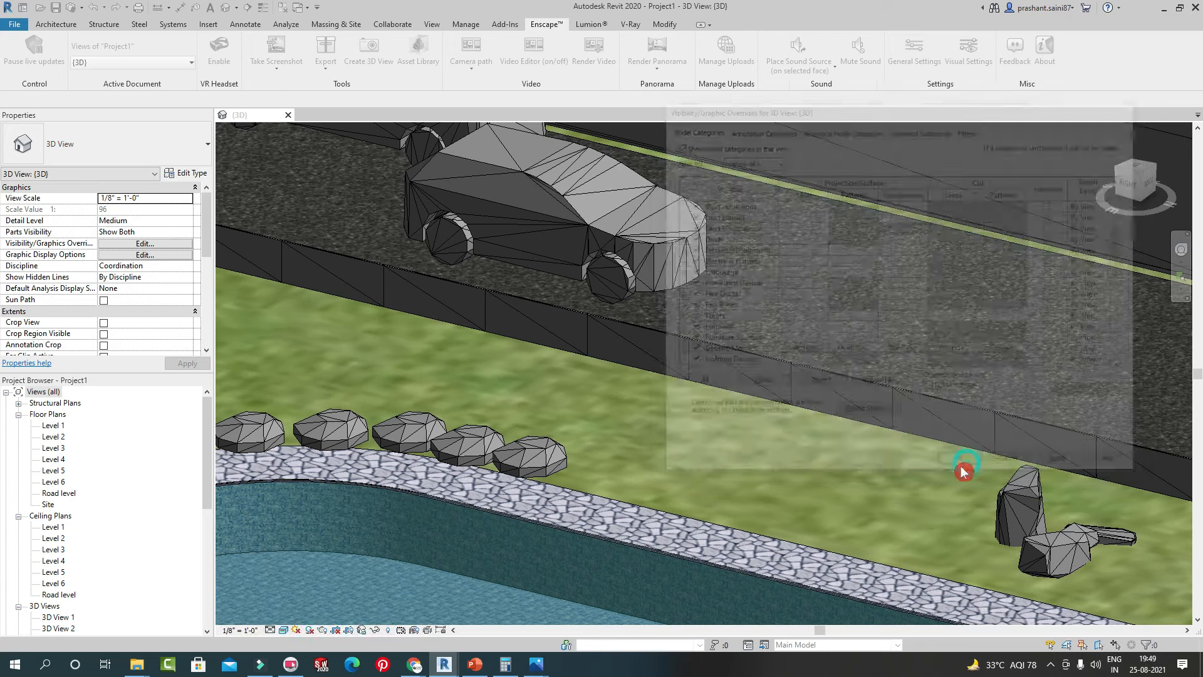
# Bring up the Enscape render window, examine the speaker beside the black car, and move the window clear of the 3D model view.
pyautogui.moveTo(444, 665)
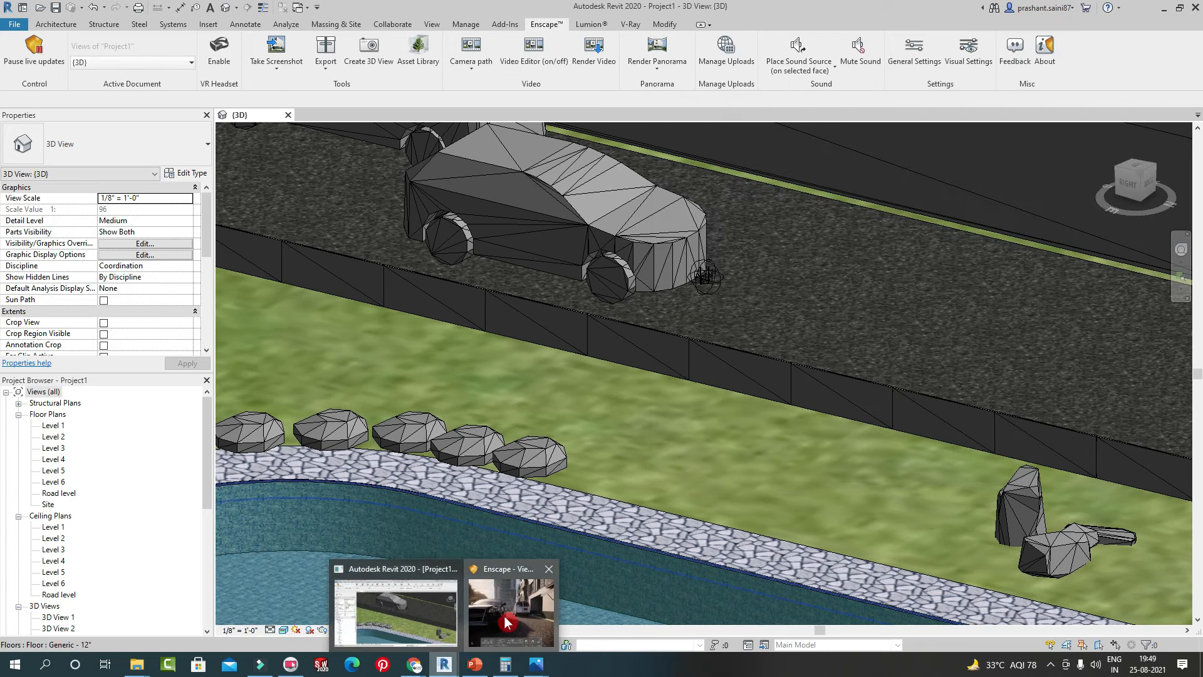
pyautogui.click(506, 618)
pyautogui.moveTo(933, 435)
pyautogui.mouseDown()
pyautogui.moveTo(933, 577)
pyautogui.moveTo(933, 457)
pyautogui.moveTo(977, 454)
pyautogui.moveTo(924, 452)
pyautogui.mouseUp()
pyautogui.moveTo(980, 363)
pyautogui.mouseDown()
pyautogui.moveTo(1071, 354)
pyautogui.moveTo(1114, 304)
pyautogui.moveTo(1103, 342)
pyautogui.moveTo(980, 369)
pyautogui.mouseUp()
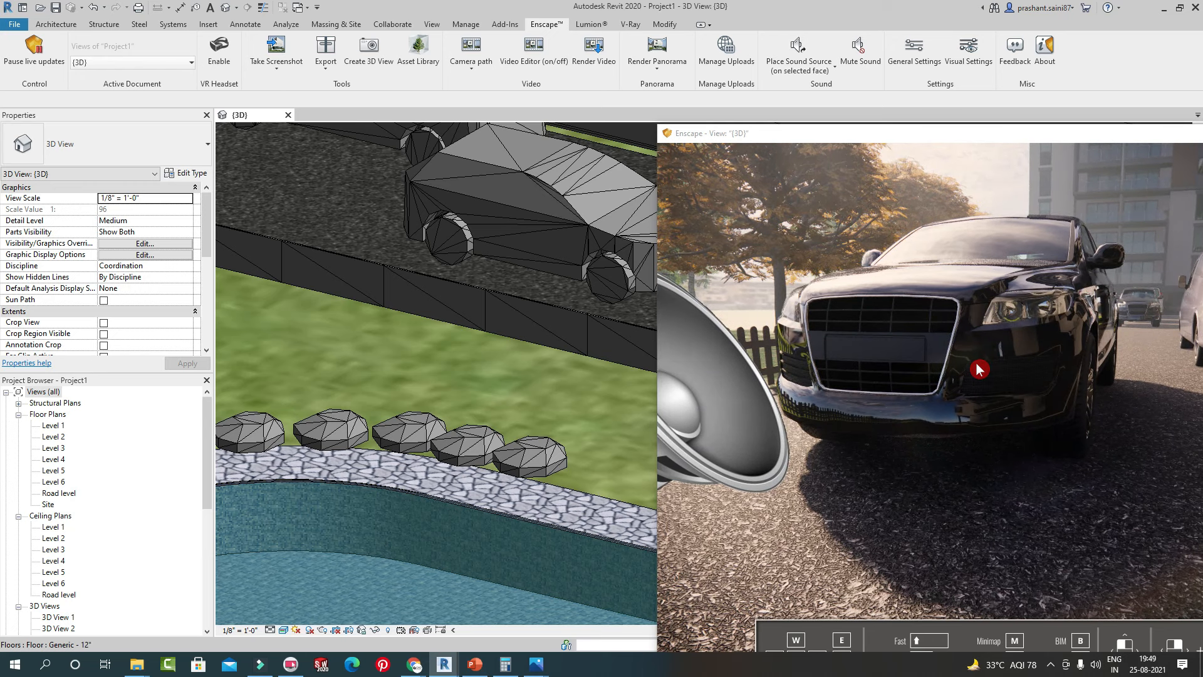
pyautogui.moveTo(924, 136); pyautogui.dragTo(723, 386)
# Temporarily hide the sound source in front of the car in the 3D view.
pyautogui.click(709, 283)
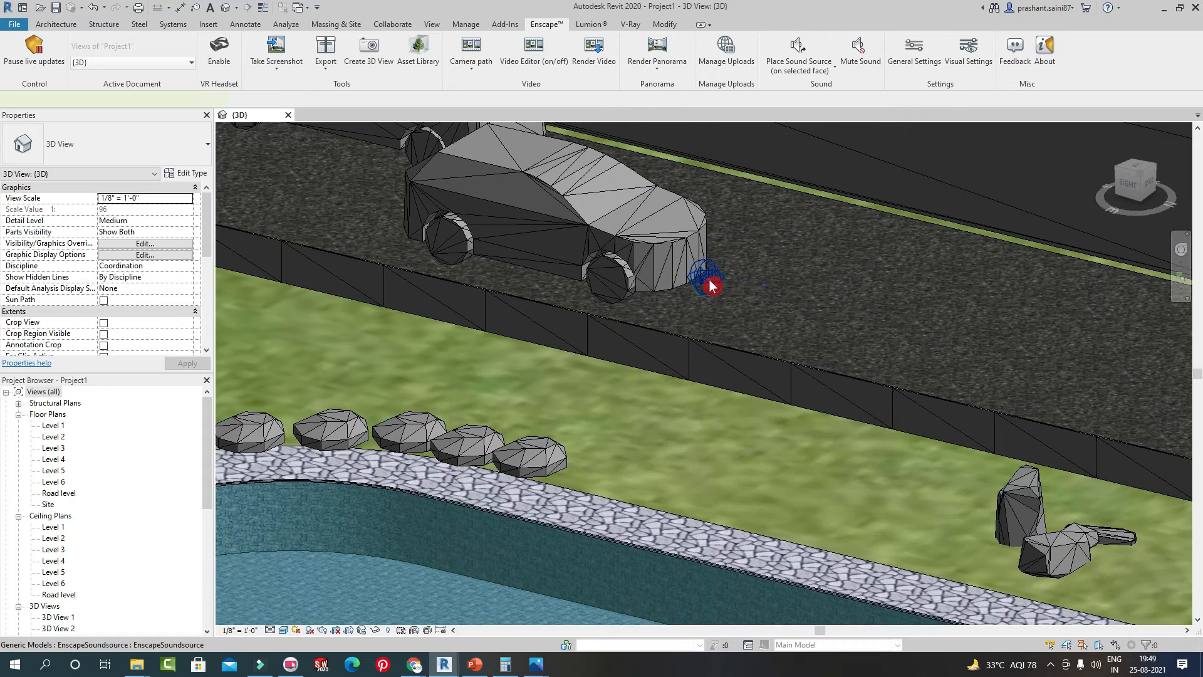
pyautogui.click(709, 284)
pyautogui.press('h')
pyautogui.press('h')
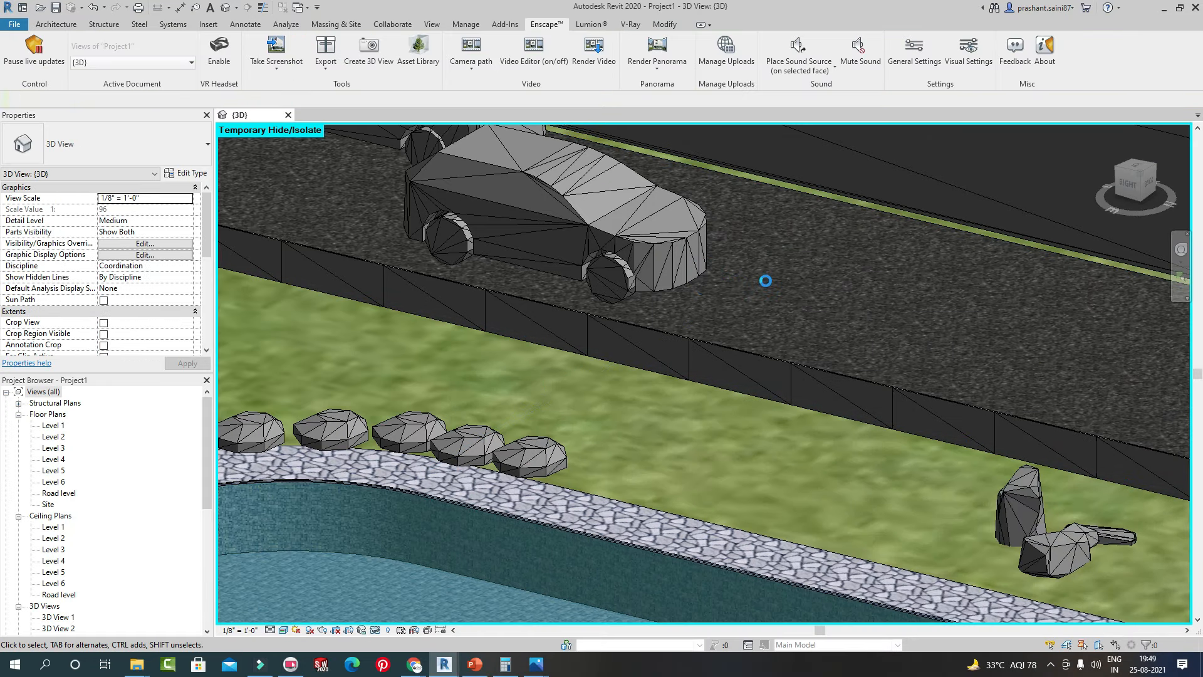
# Check in the Enscape render window whether the speaker is still displayed beside the black car.
pyautogui.moveTo(443, 663)
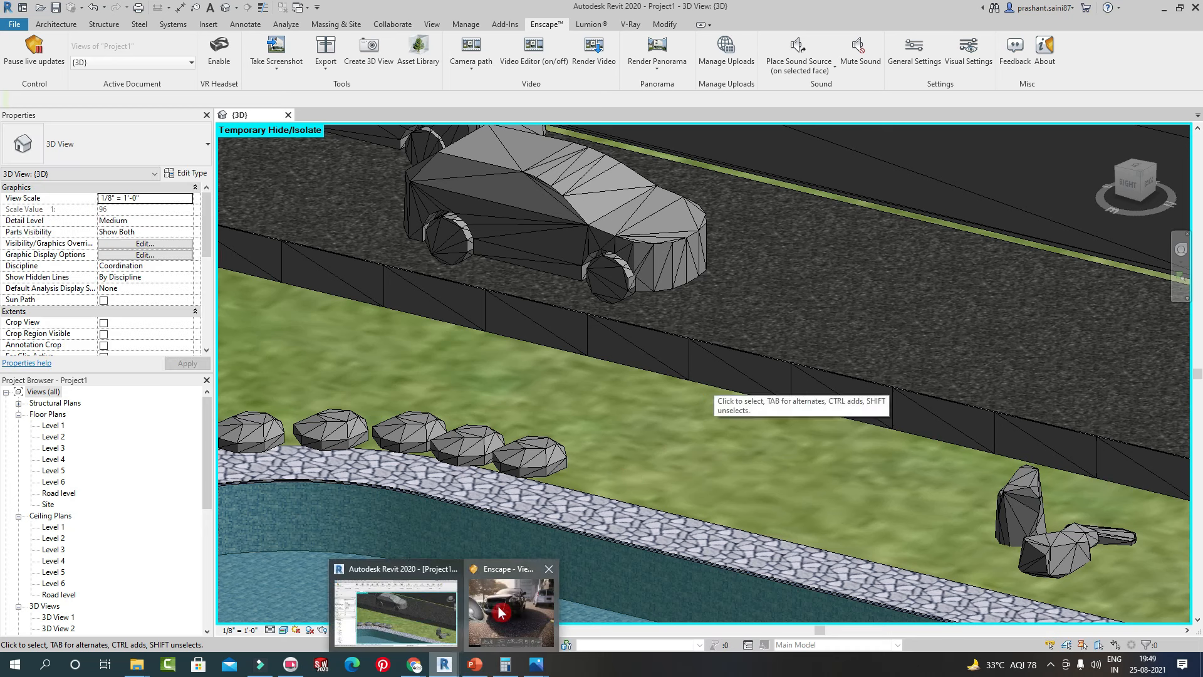
pyautogui.click(499, 612)
pyautogui.moveTo(860, 386); pyautogui.dragTo(1091, 442)
# Reset the temporary hide in the 3D view to bring back the sound source.
pyautogui.click(750, 286)
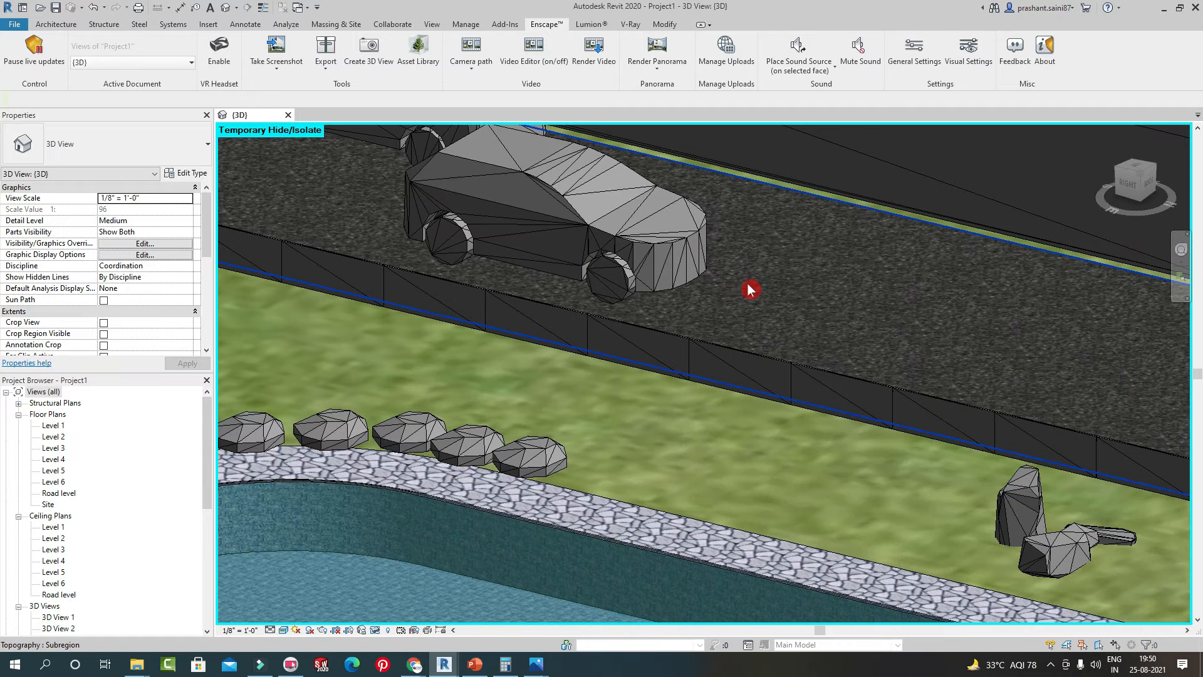
pyautogui.press('h')
pyautogui.press('r')
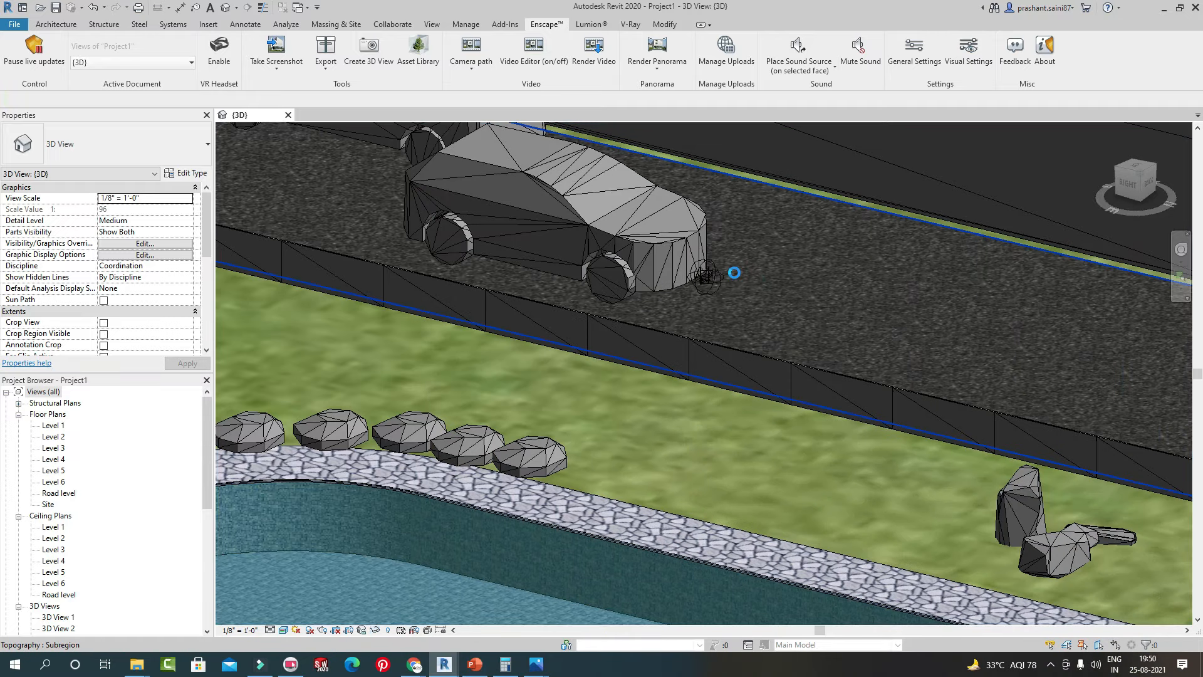
# Inspect the speaker beside the black car in the Enscape window again, keeping the sound source in the 3D view uncovered.
pyautogui.moveTo(445, 665)
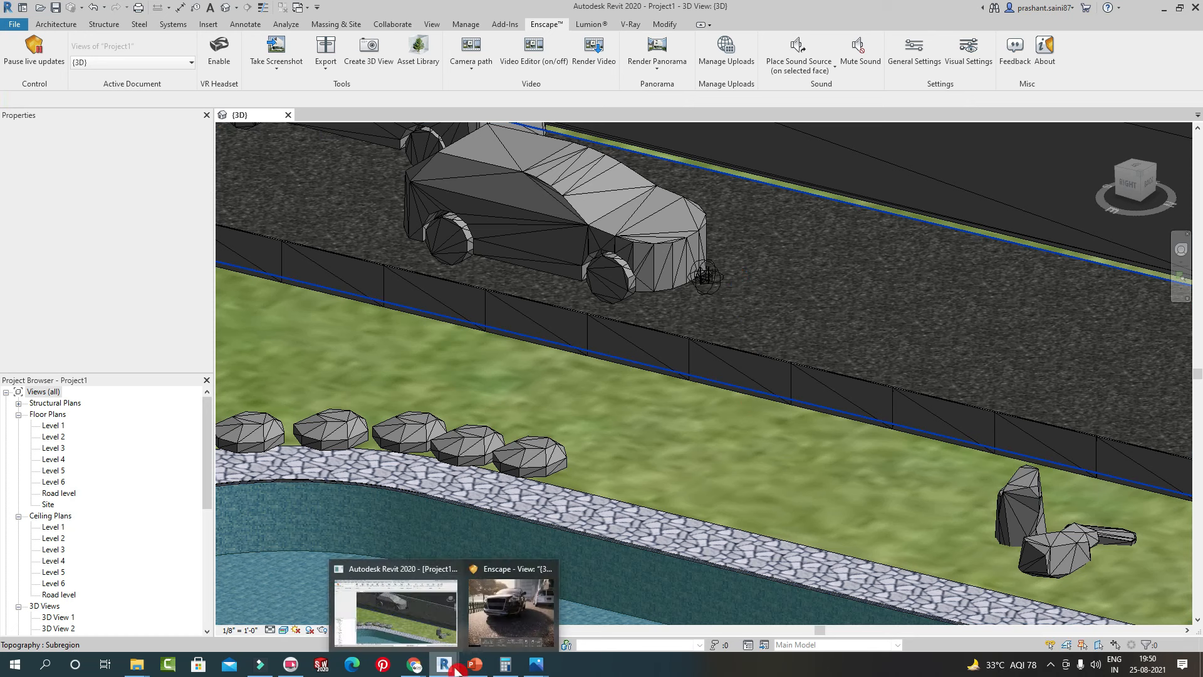
pyautogui.click(508, 600)
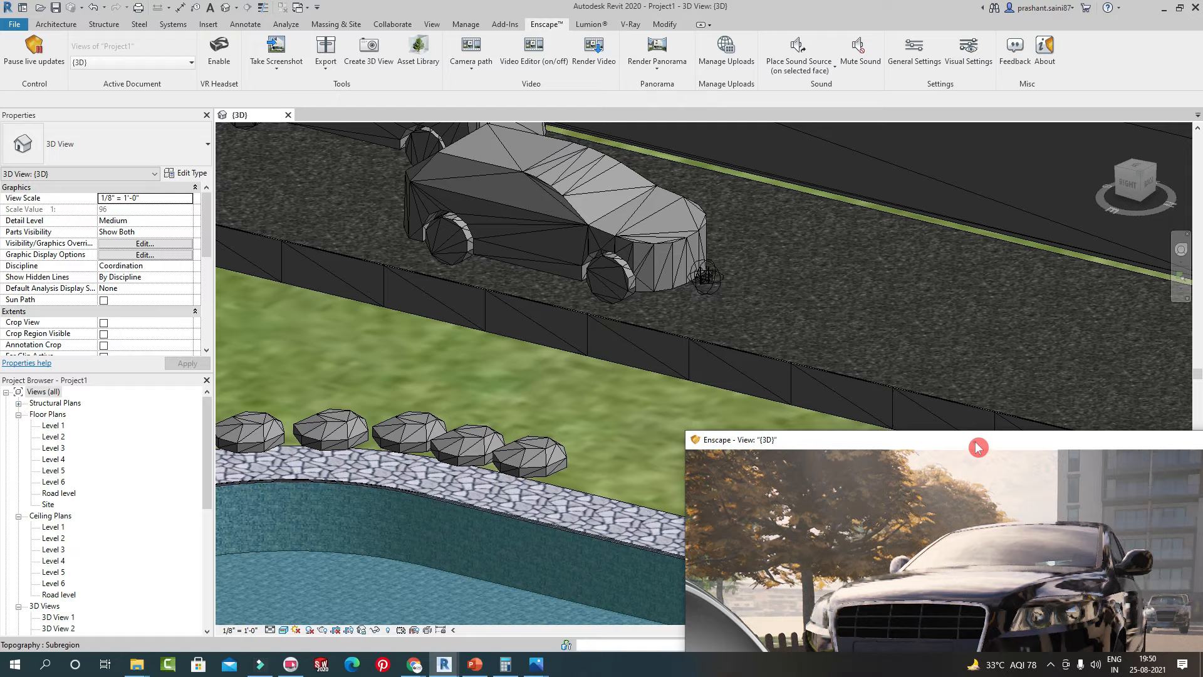
pyautogui.moveTo(967, 446); pyautogui.dragTo(784, 188)
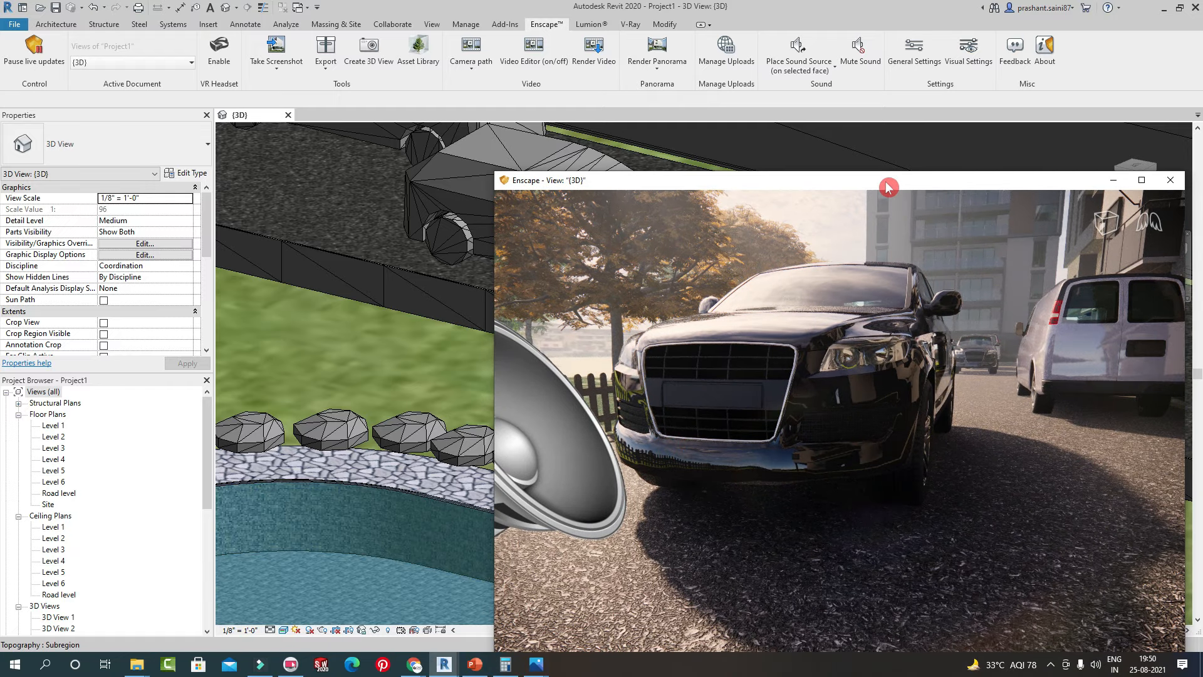
pyautogui.moveTo(918, 245); pyautogui.dragTo(972, 462)
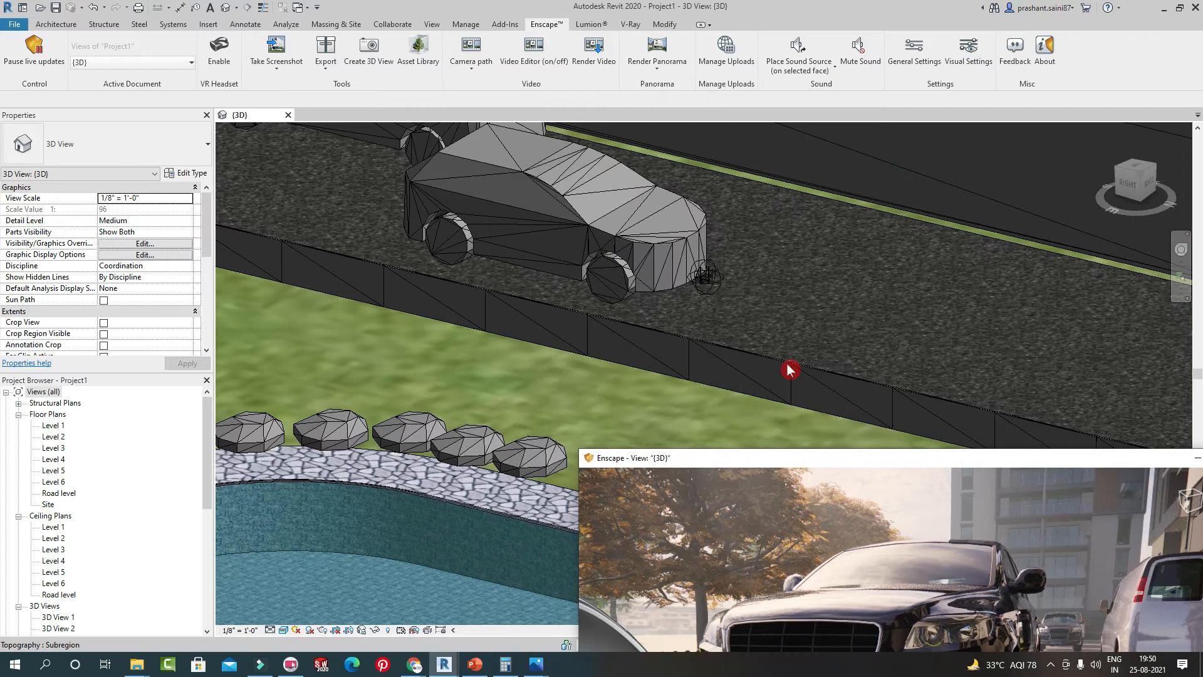
# Delete the sound source in front of the car.
pyautogui.scroll(3, 690, 286)
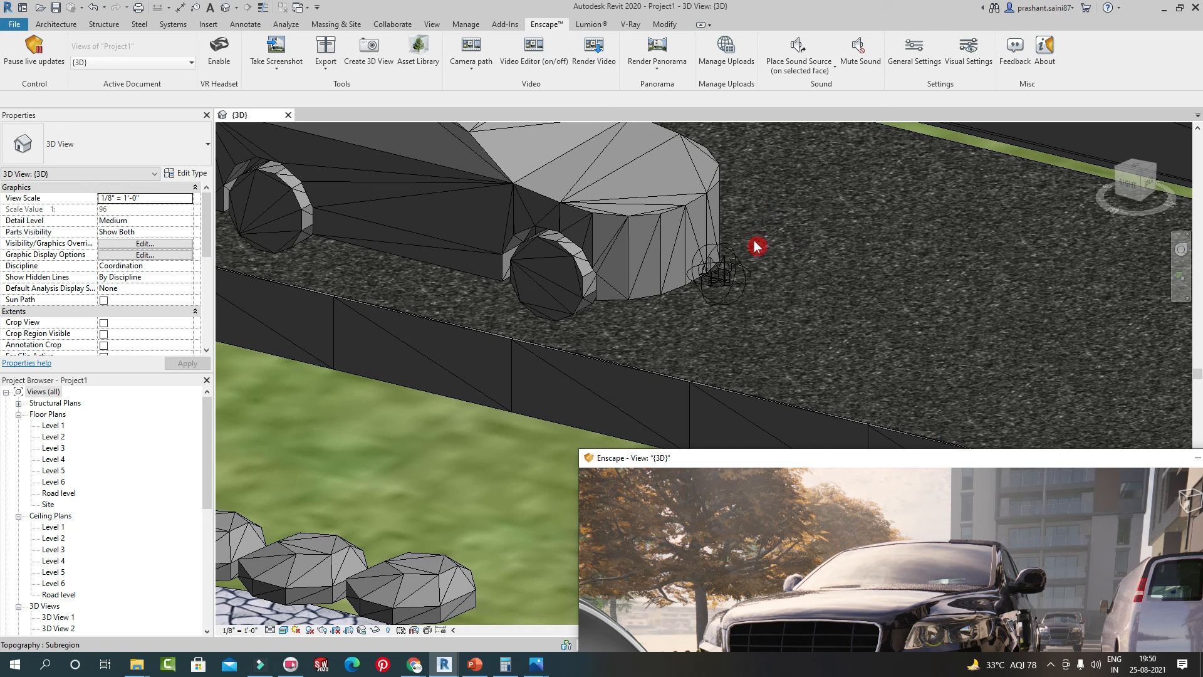
pyautogui.click(733, 268)
pyautogui.click(725, 275)
pyautogui.press('Delete')
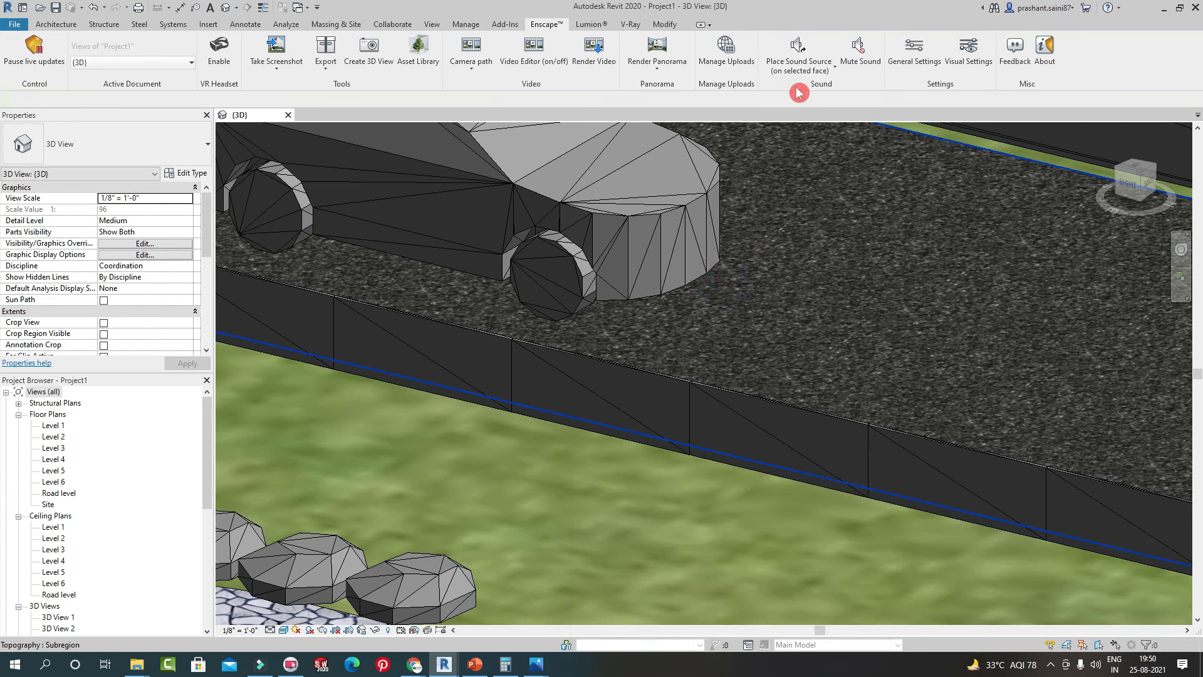
# Try to place a new sound source on a selected face of the road.
pyautogui.click(795, 50)
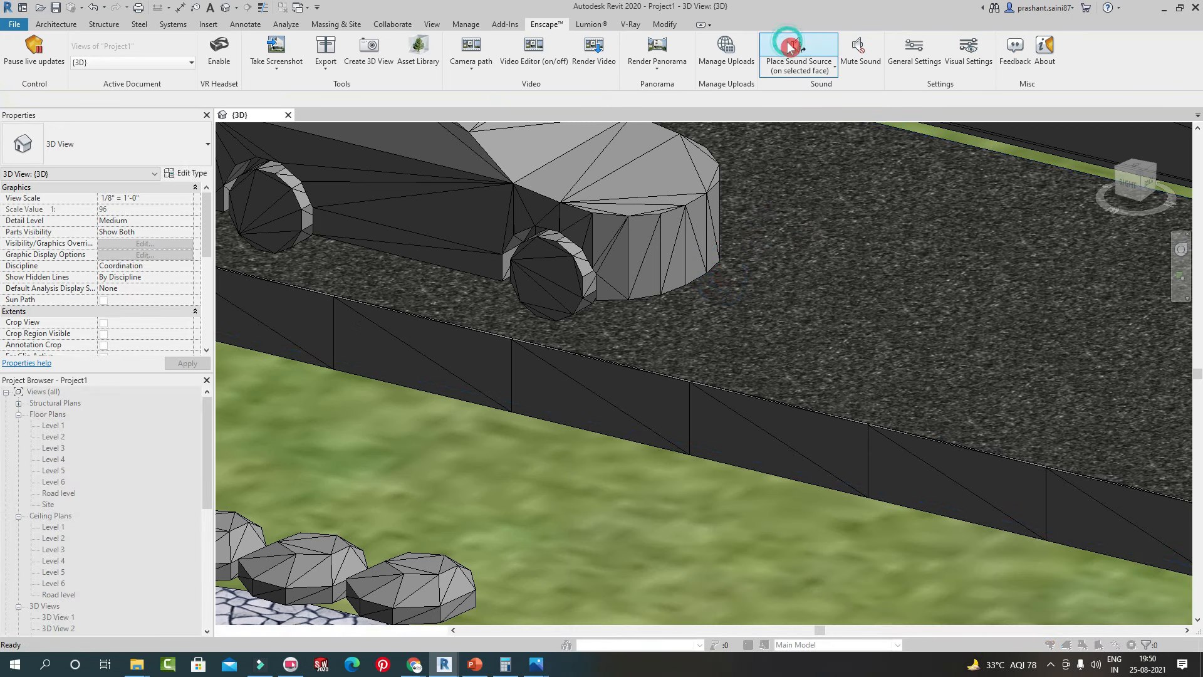
pyautogui.click(815, 72)
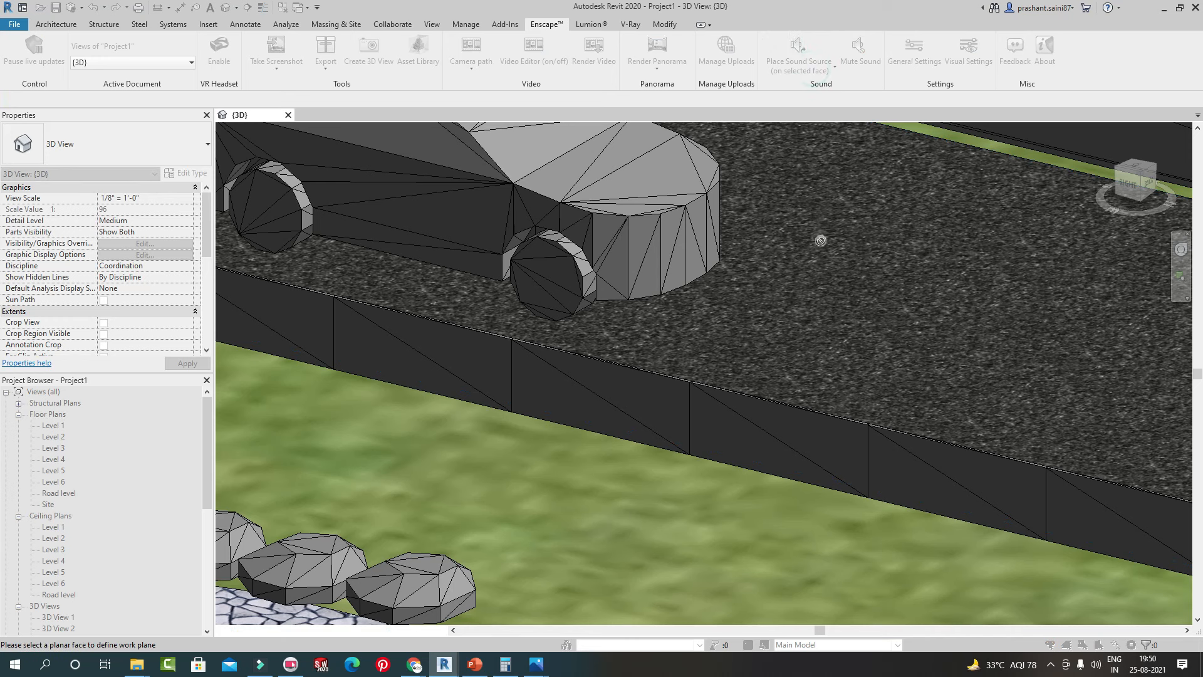
pyautogui.click(930, 331)
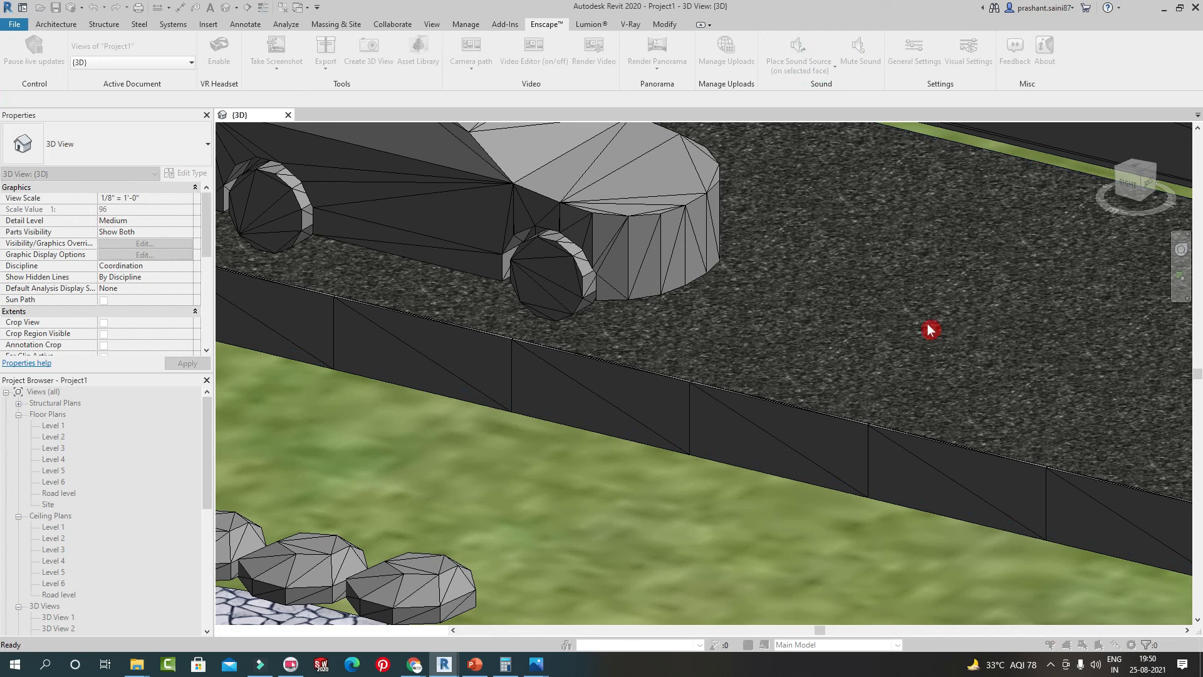
# Place a sound source on the active workplane beside the car, between its wheels, using the sound file "Lut Gaye (8D AUDIO)".
pyautogui.click(834, 72)
pyautogui.click(818, 119)
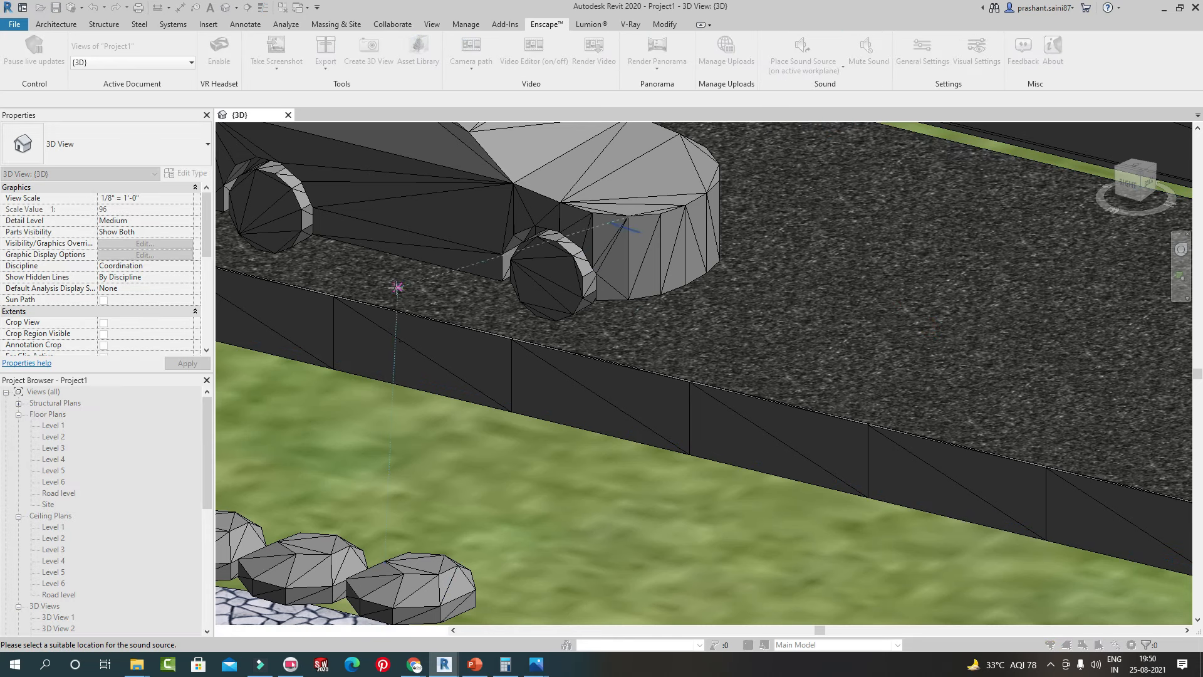
pyautogui.scroll(4, 404, 274)
pyautogui.click(423, 269)
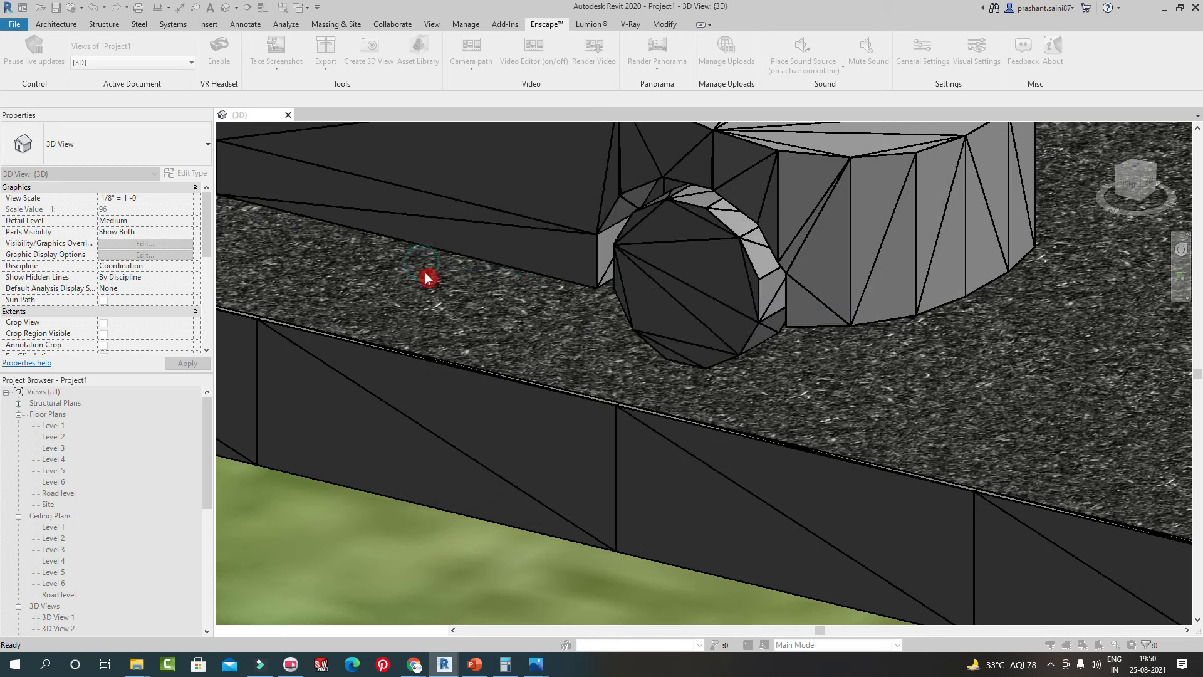
pyautogui.scroll(-12, 585, 416)
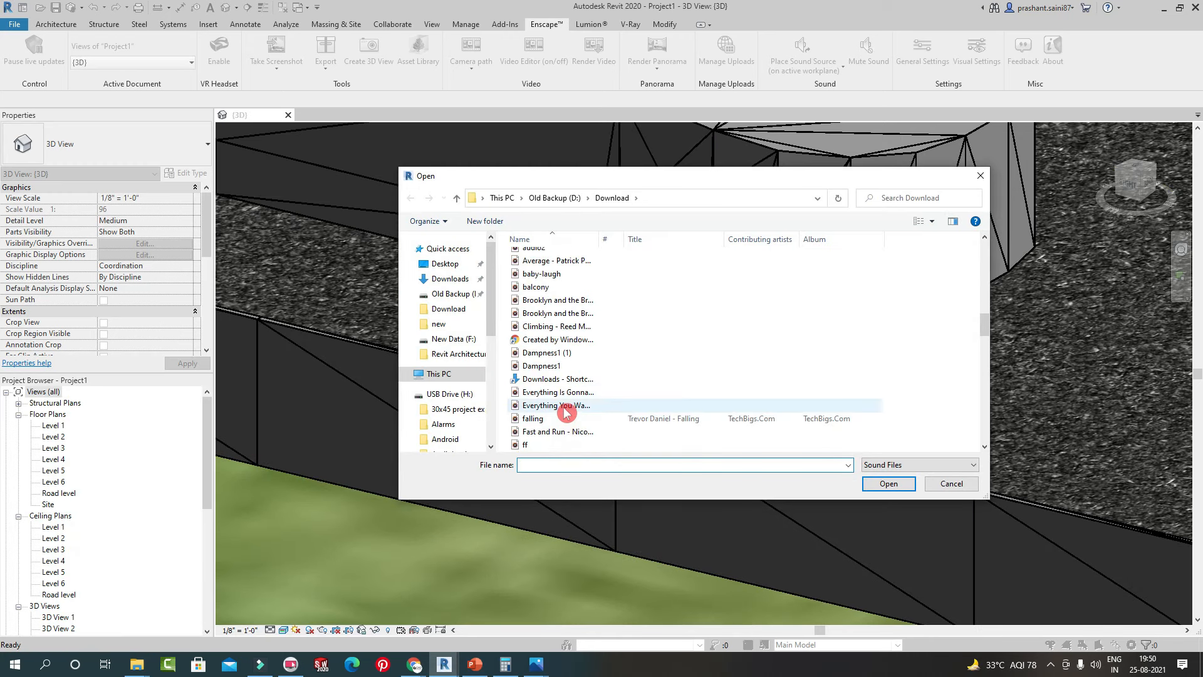
pyautogui.click(555, 392)
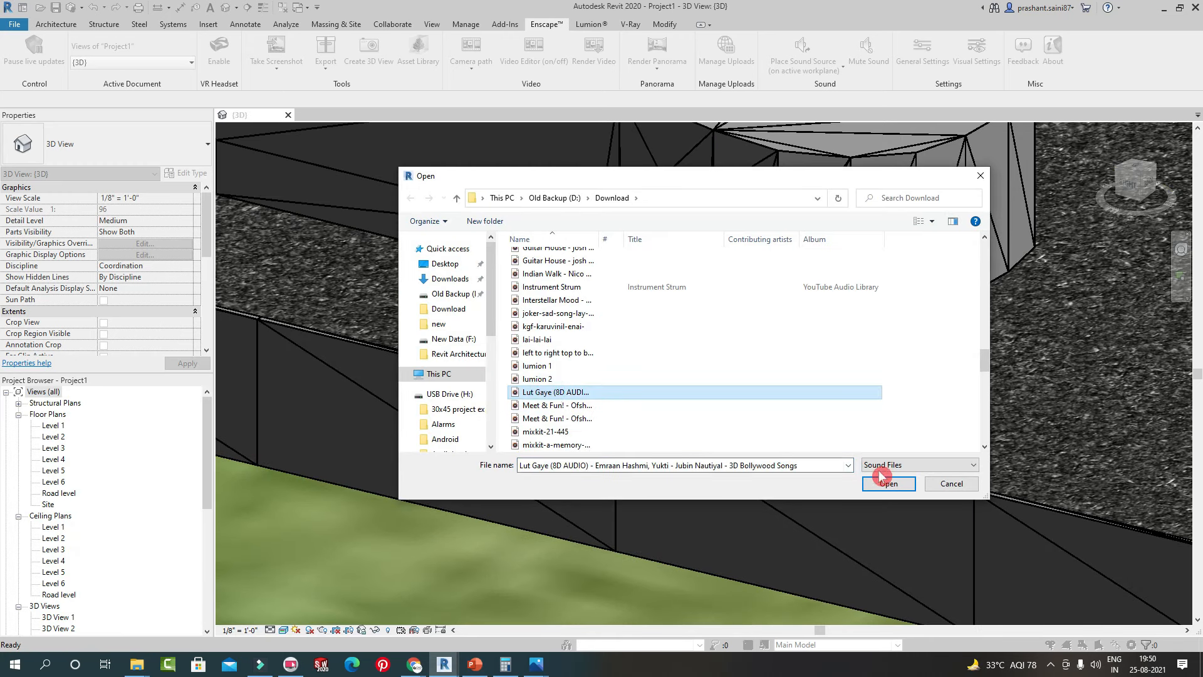
pyautogui.click(896, 485)
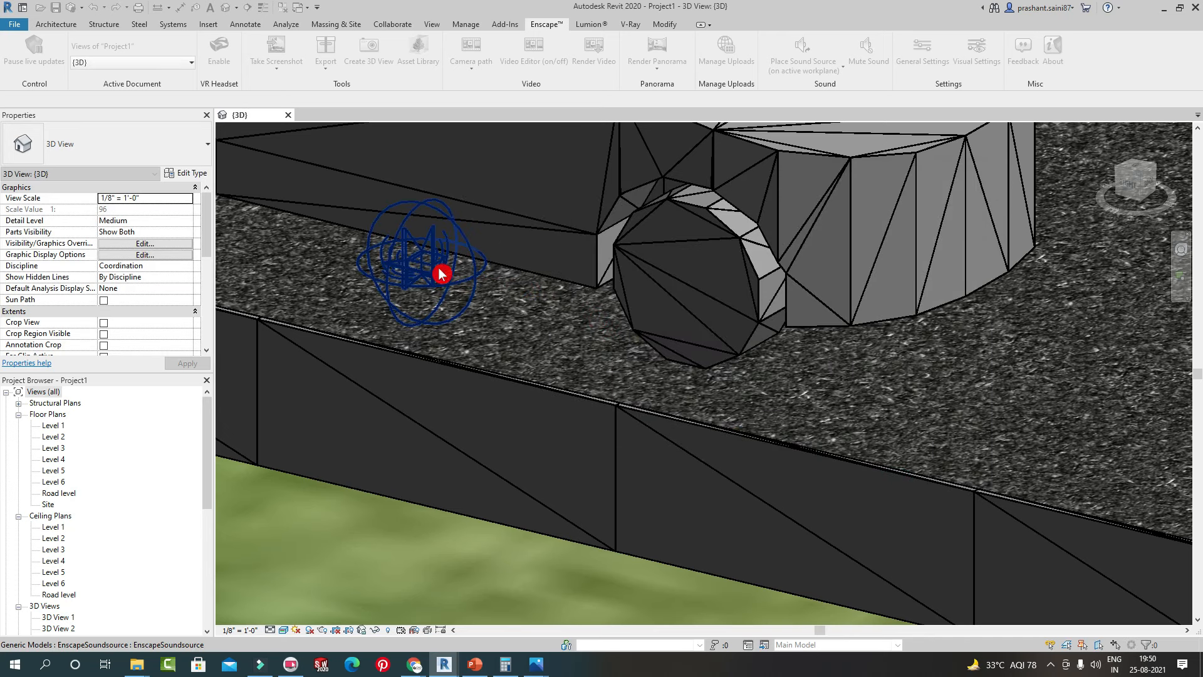
# Bring up the Enscape render window and move forward past the black car towards the van.
pyautogui.scroll(-5, 441, 273)
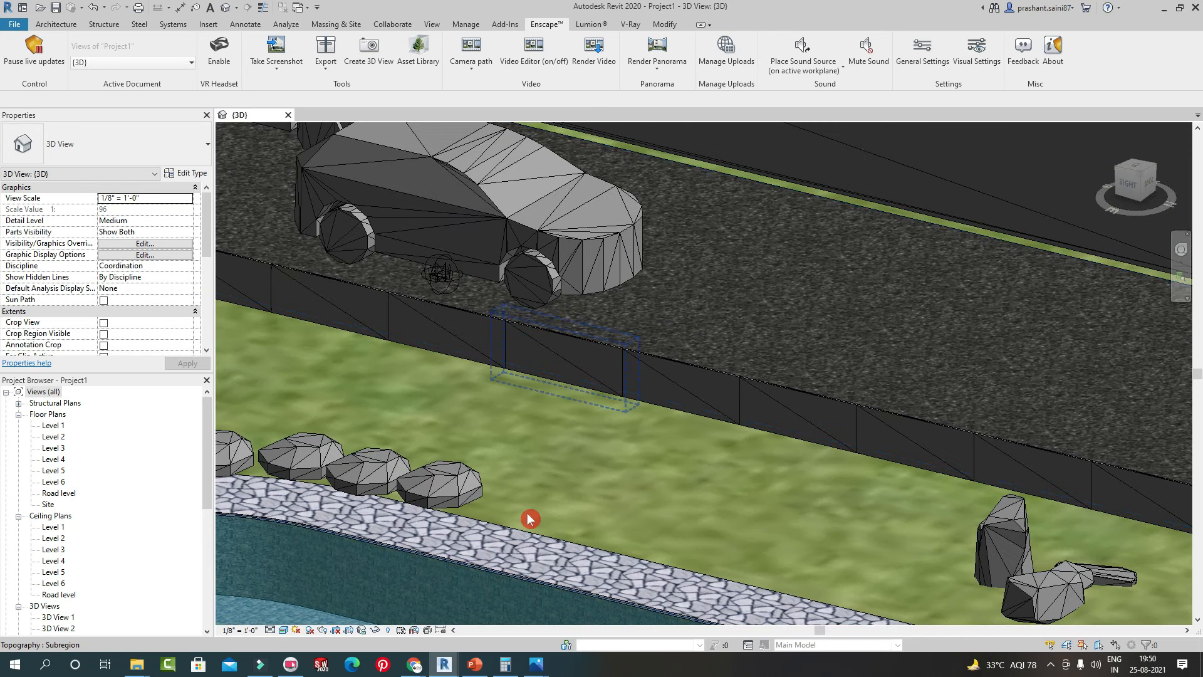
pyautogui.moveTo(451, 665)
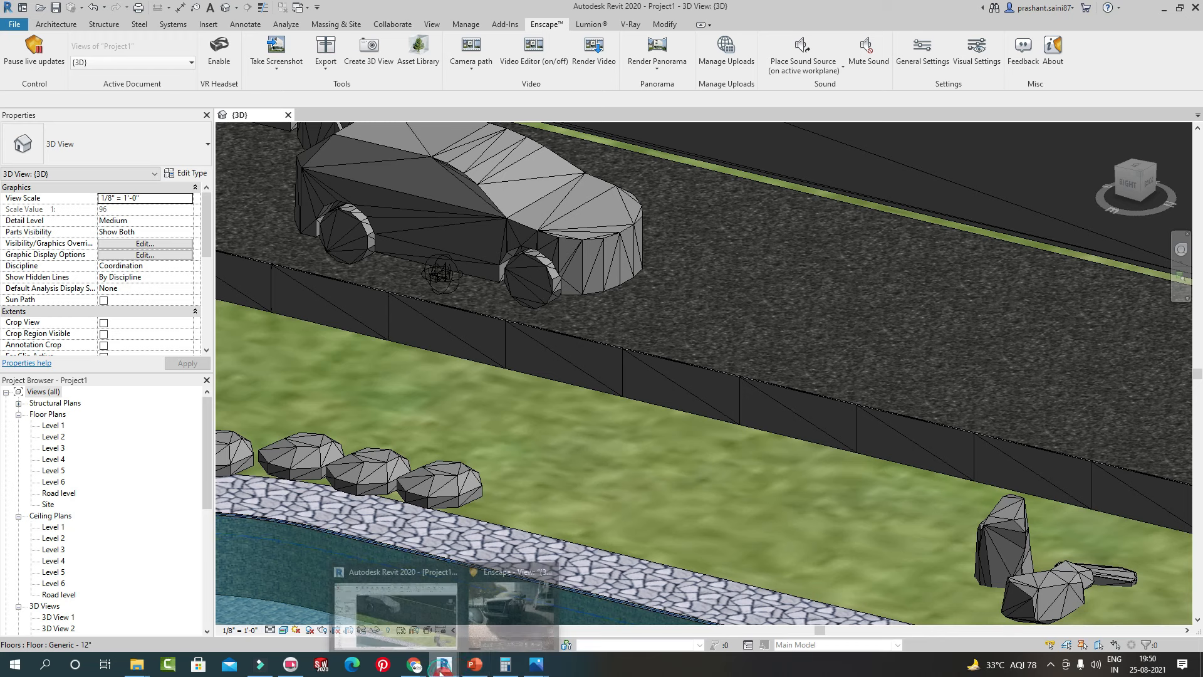
pyautogui.click(509, 620)
pyautogui.moveTo(997, 461); pyautogui.dragTo(551, 140)
pyautogui.moveTo(689, 412); pyautogui.dragTo(613, 413, button='right')
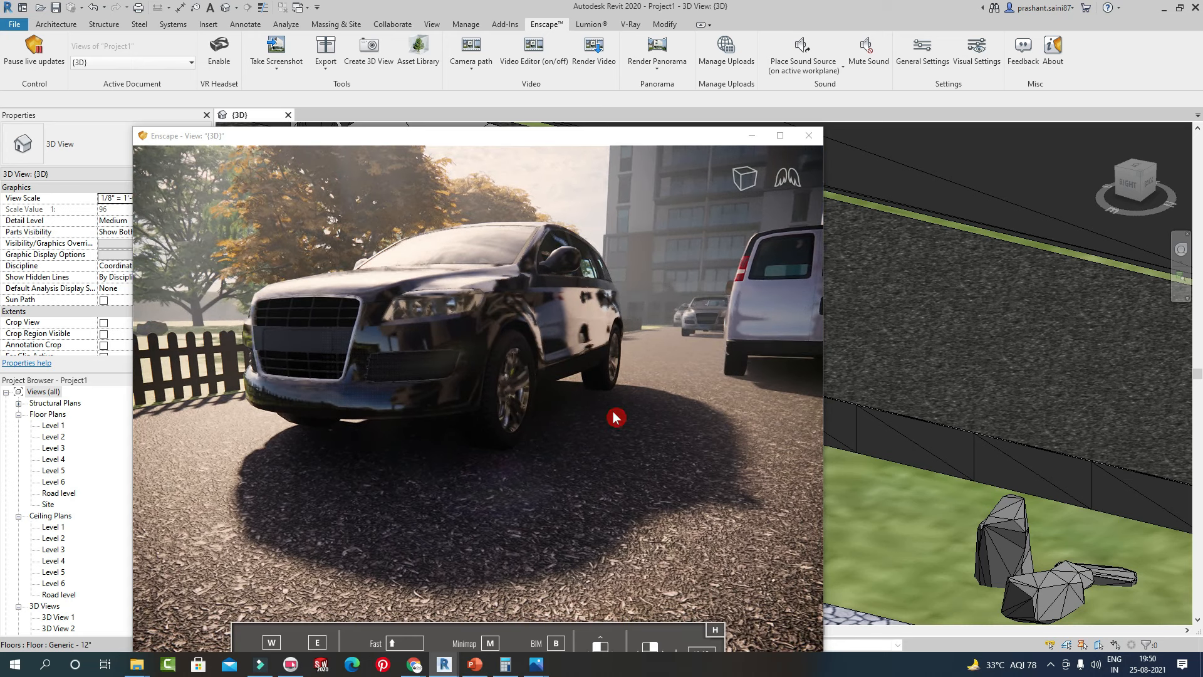
pyautogui.press('w')
pyautogui.moveTo(794, 496)
pyautogui.mouseDown()
pyautogui.moveTo(745, 492)
pyautogui.moveTo(902, 495)
pyautogui.moveTo(868, 521)
pyautogui.moveTo(788, 496)
pyautogui.mouseUp()
pyautogui.press('w')
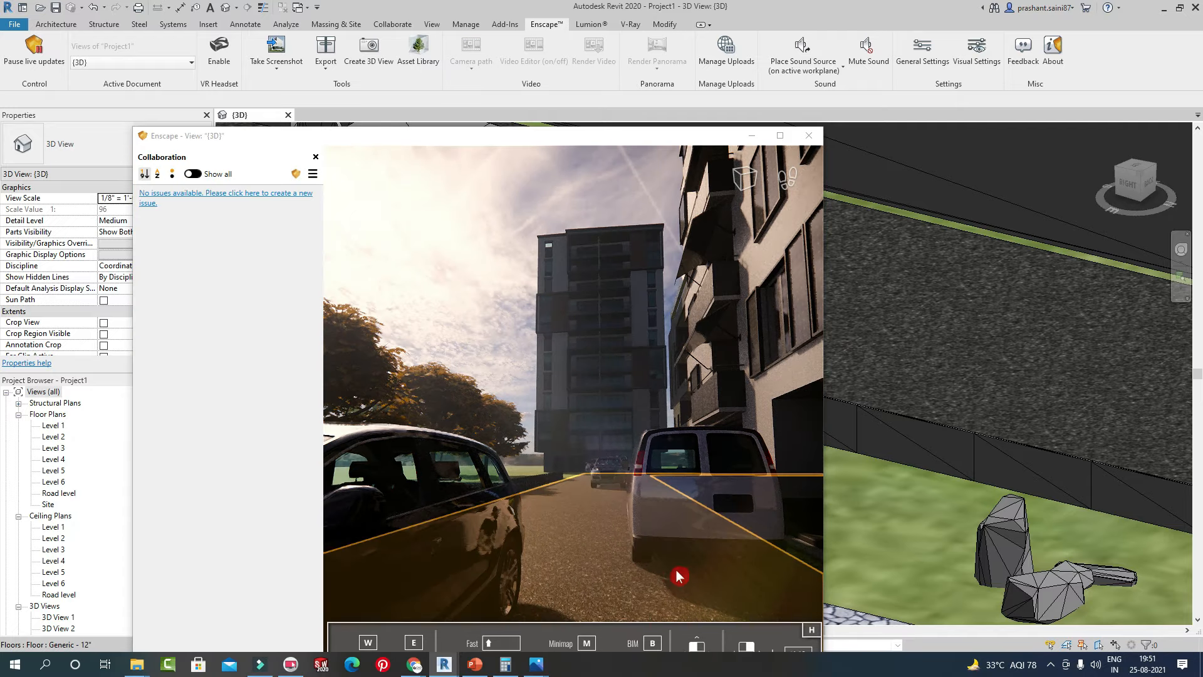
# Walk along the road past the parked vehicles in Enscape to test the placed sound over distance.
pyautogui.press('space')
pyautogui.press('w')
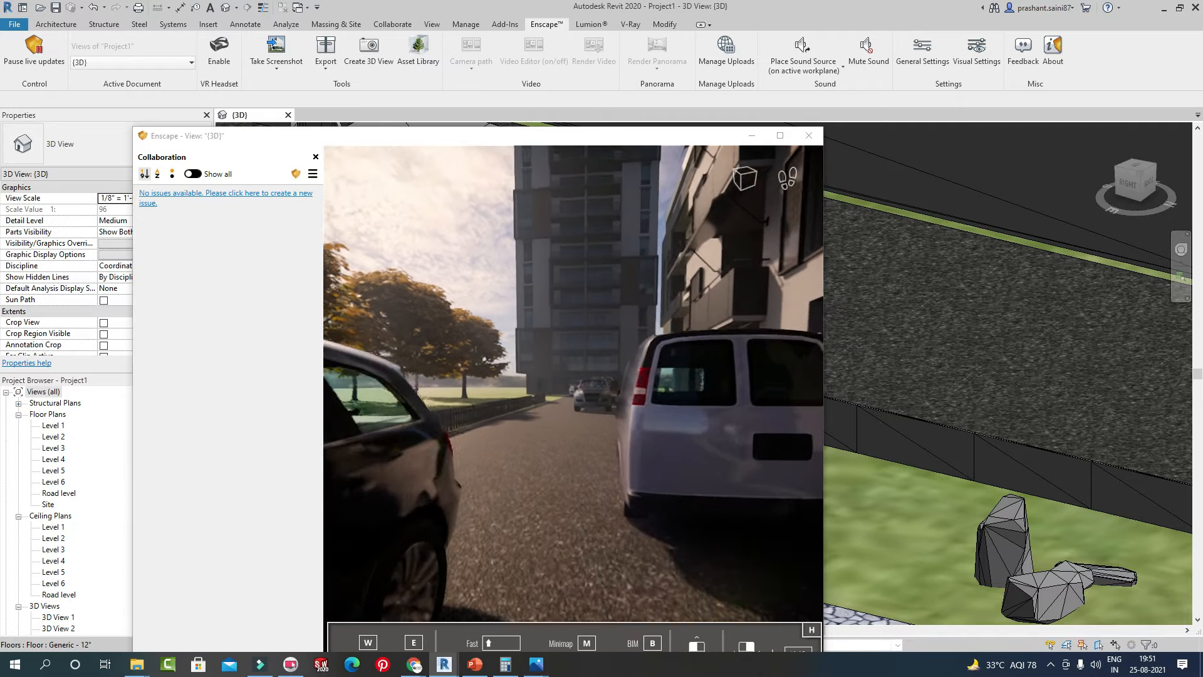
pyautogui.press('w')
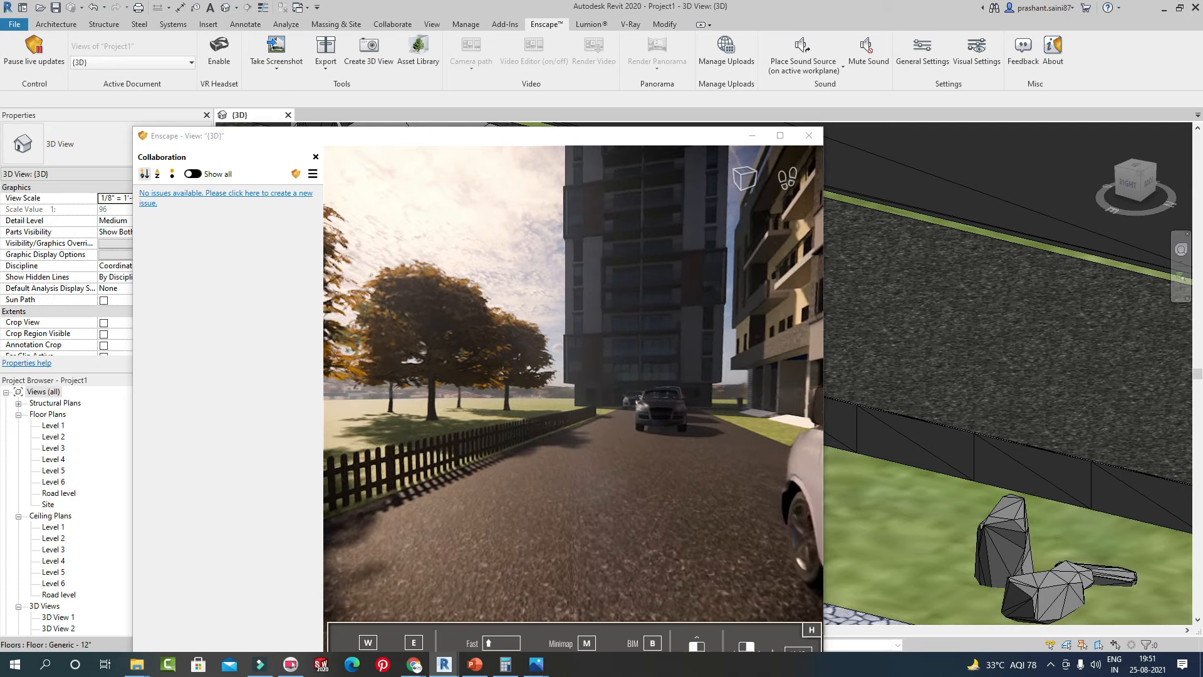
pyautogui.press('w')
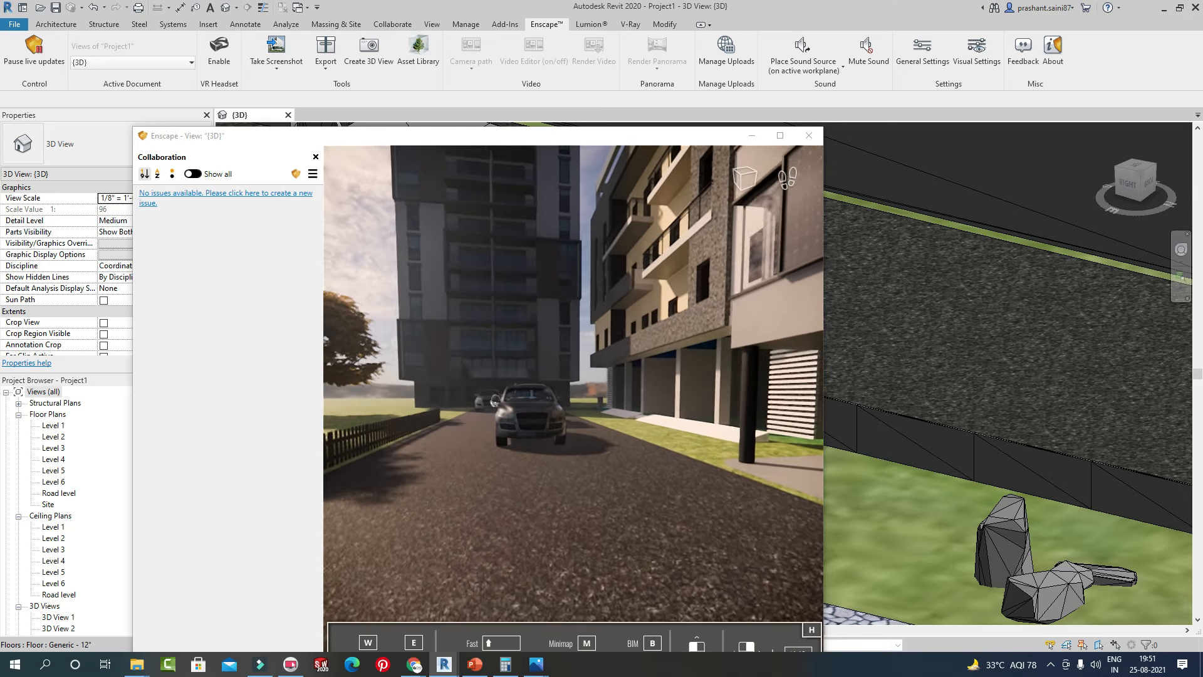
pyautogui.press('w')
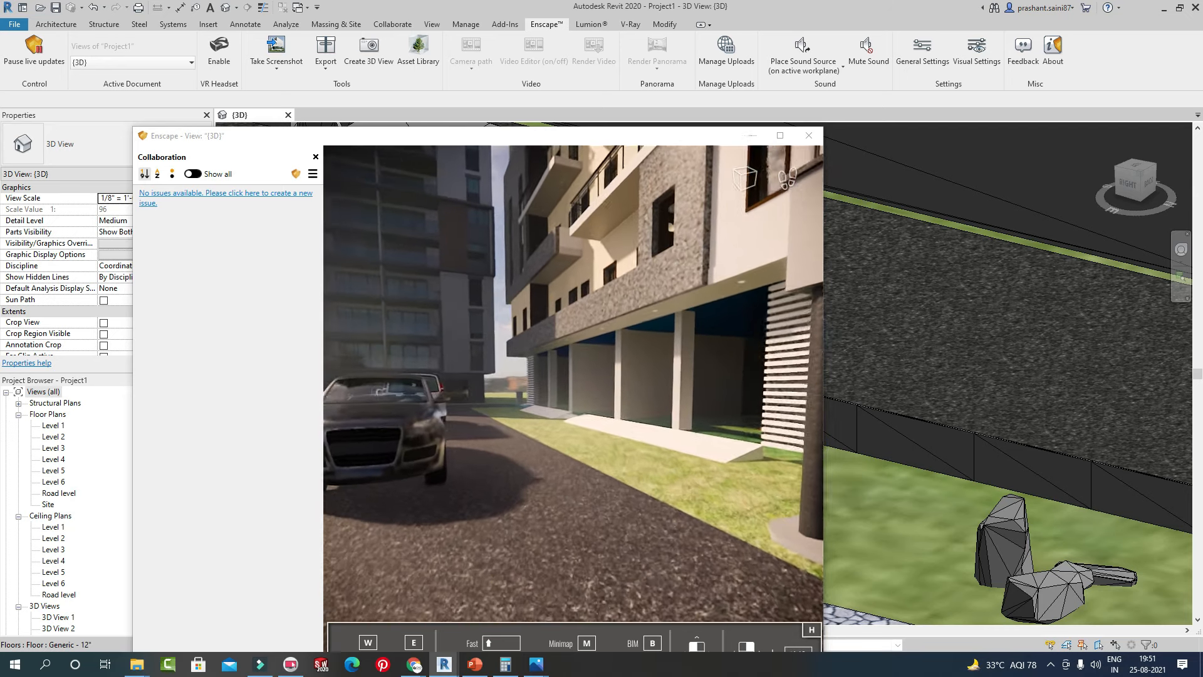
pyautogui.press('w')
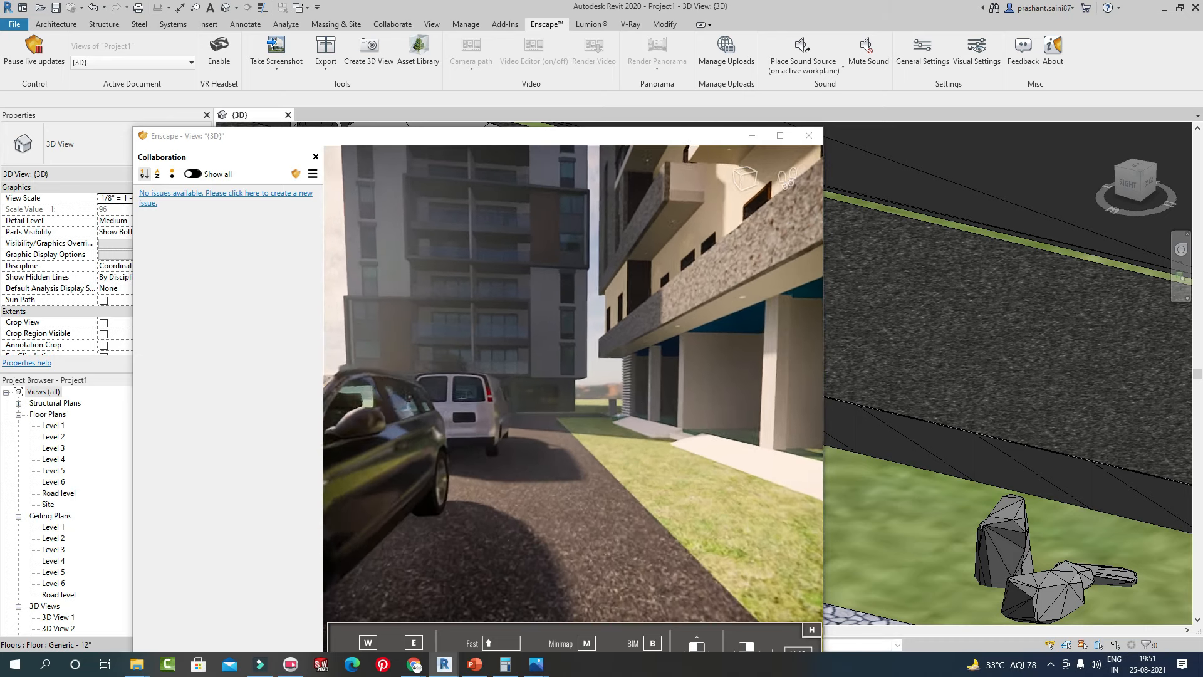
pyautogui.press('w')
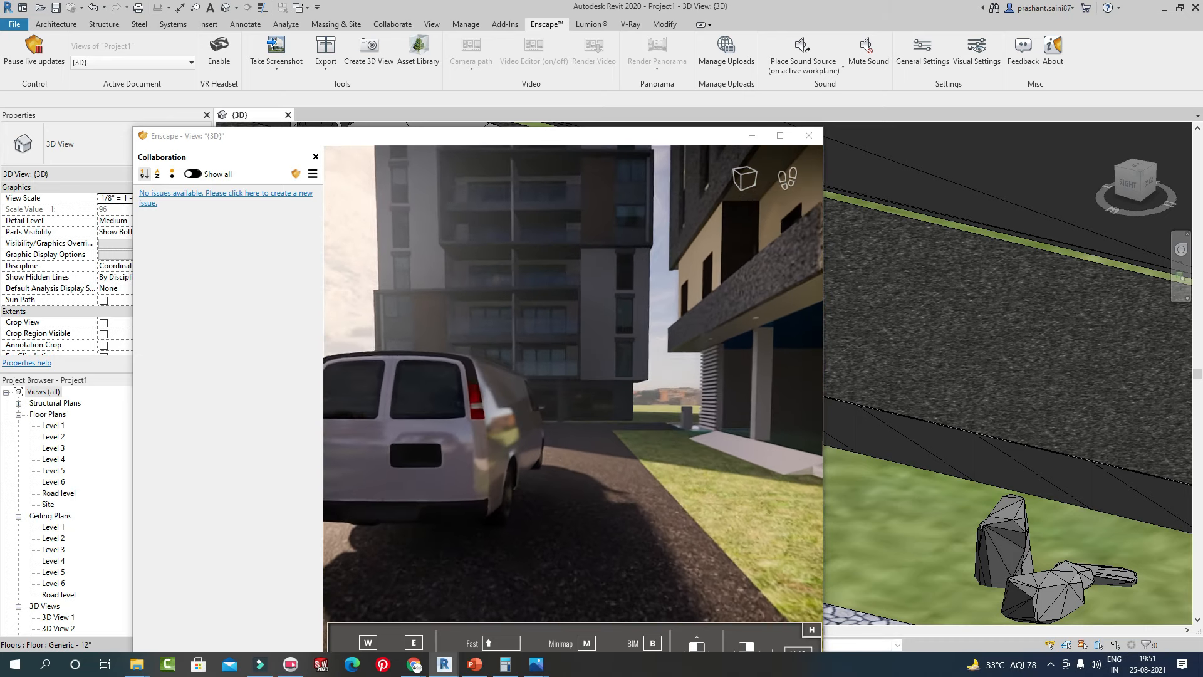
# Leave the Enscape walkthrough and mute its sound.
pyautogui.click(680, 576)
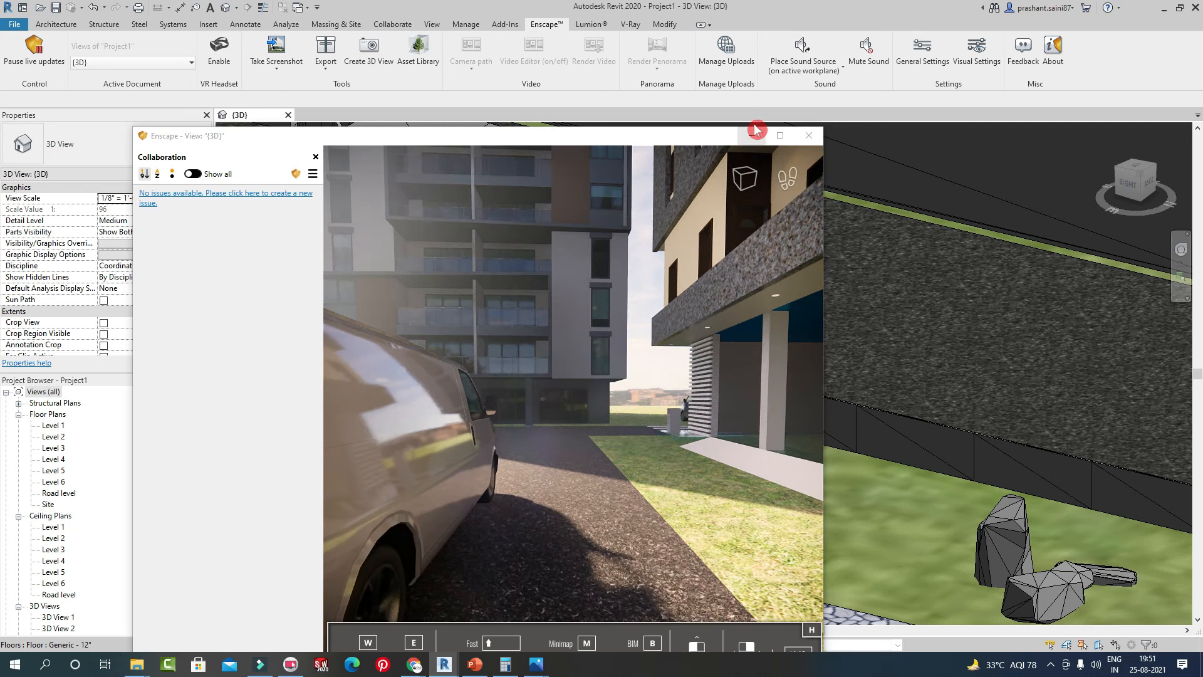
pyautogui.click(869, 48)
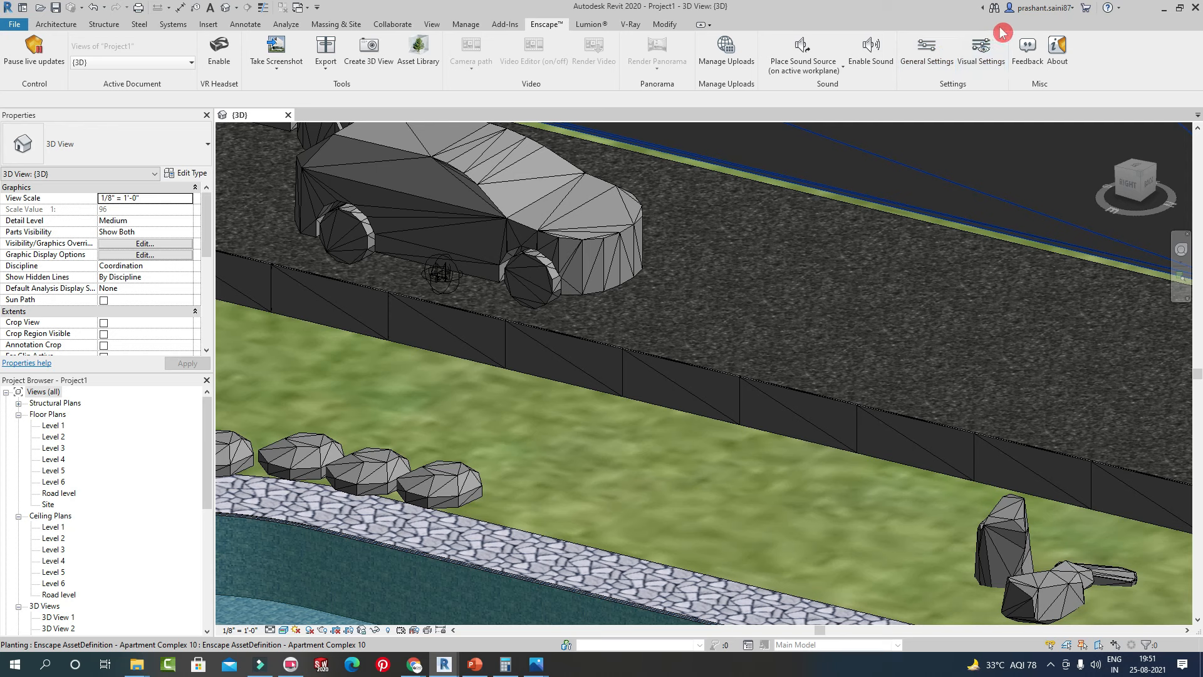
# Review the Rendering options in the Enscape visual settings and close them.
pyautogui.click(980, 56)
pyautogui.moveTo(246, 150); pyautogui.dragTo(689, 63)
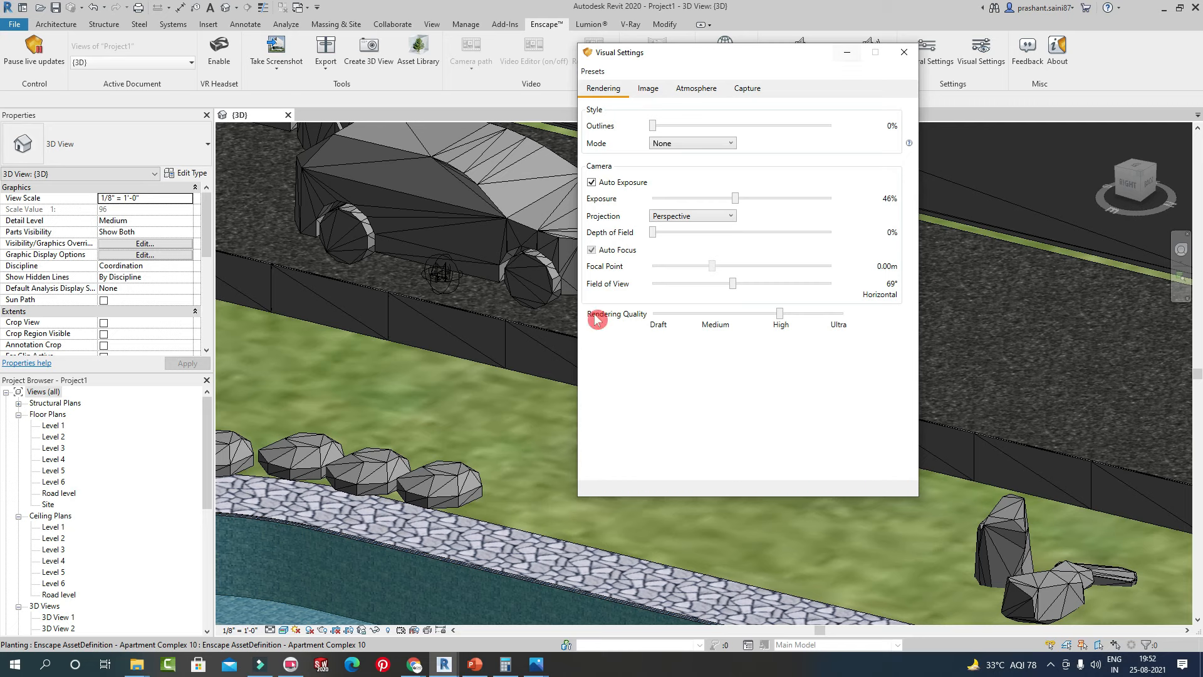
pyautogui.click(907, 60)
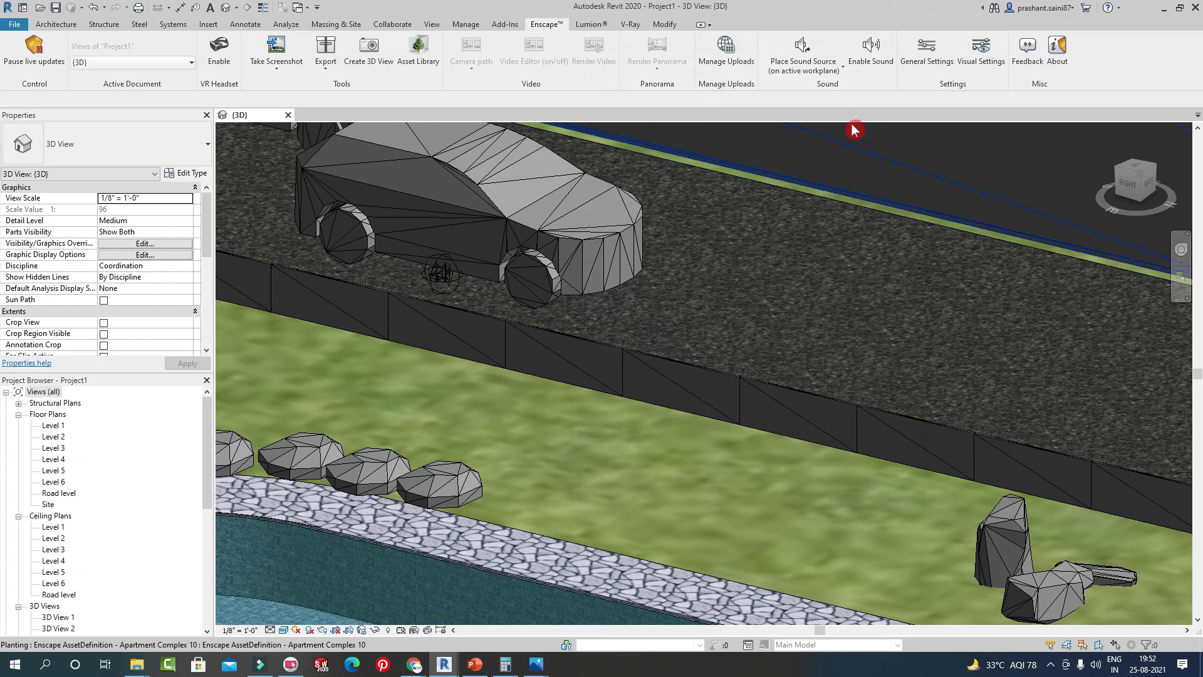
# Zoom the 3D view out to the whole pool area and close both QR code images open in Photos.
pyautogui.scroll(-4, 740, 264)
pyautogui.scroll(-2, 662, 294)
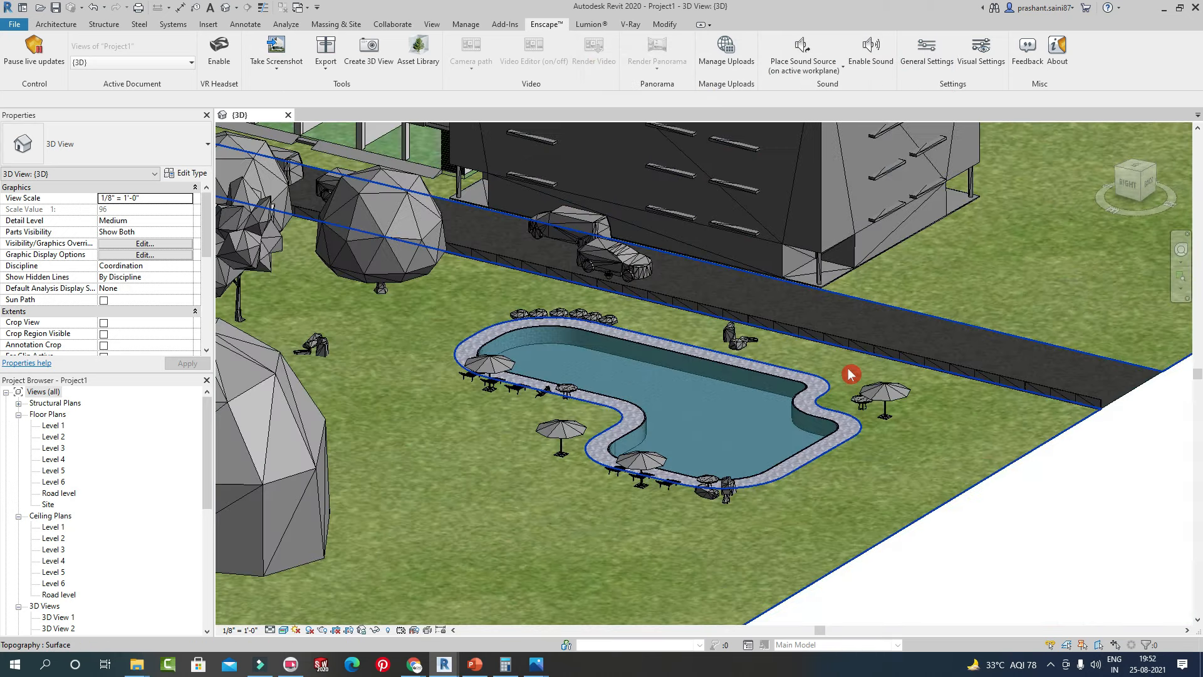
pyautogui.moveTo(848, 373); pyautogui.dragTo(807, 325, button='middle')
pyautogui.moveTo(535, 664)
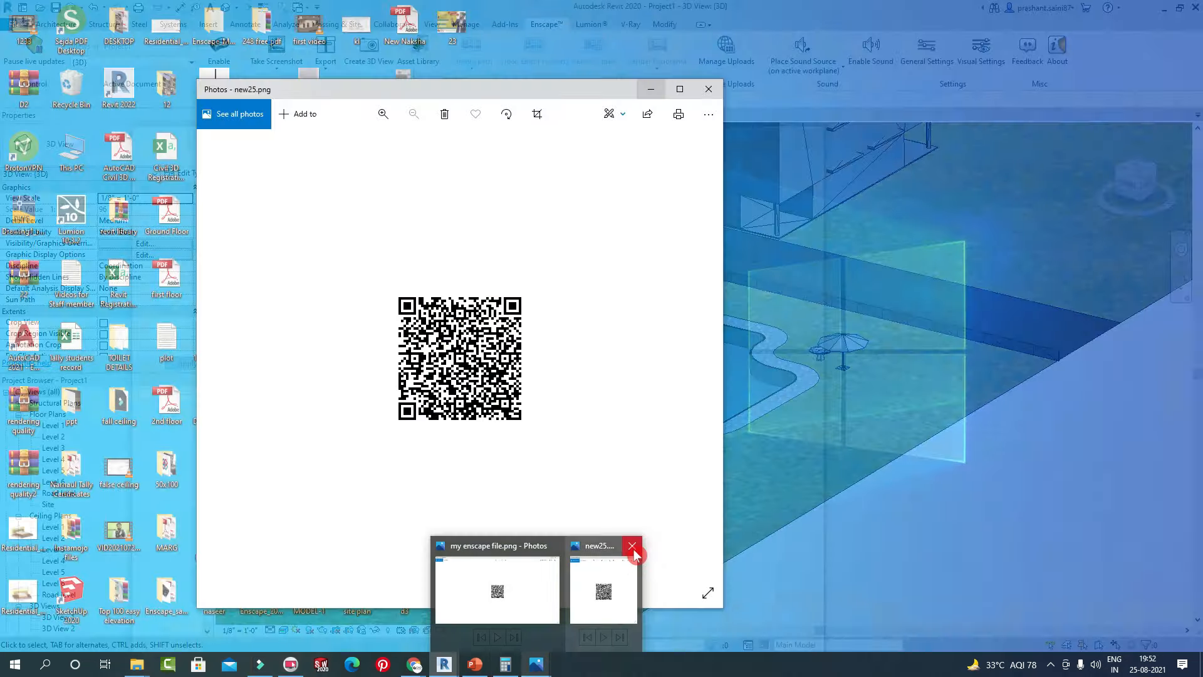
pyautogui.click(631, 546)
pyautogui.click(597, 547)
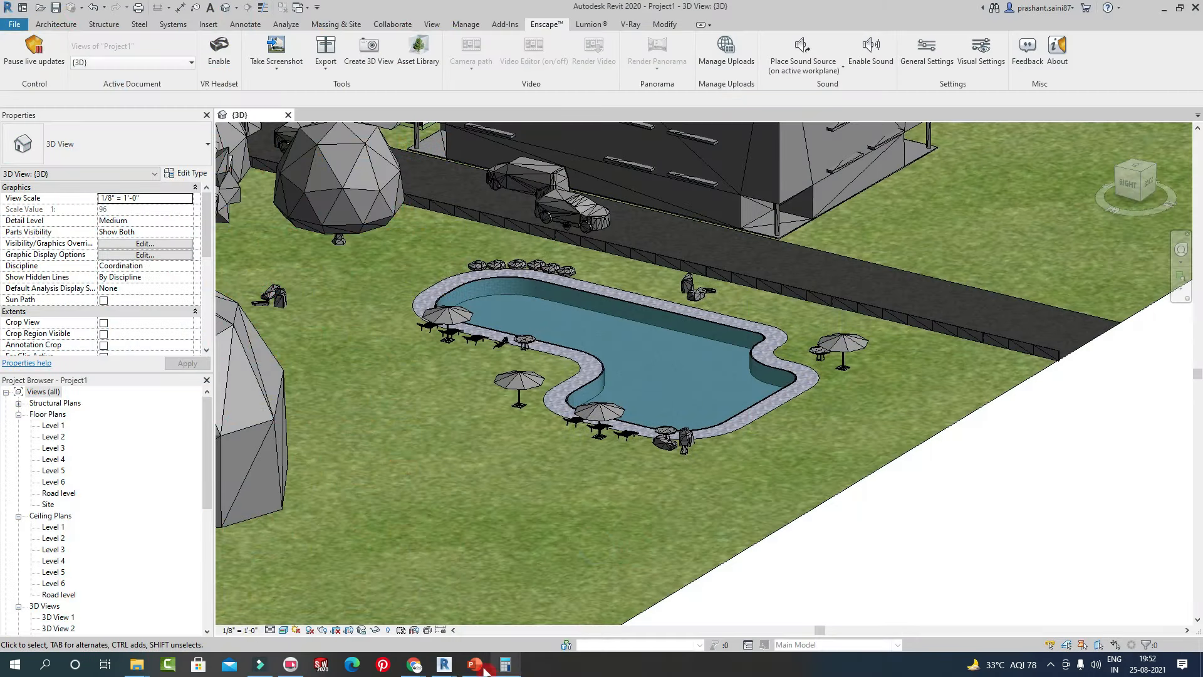
# Restore Revit to a smaller window, bring the Enscape render beside it and close the Collaboration panel.
pyautogui.moveTo(455, 667)
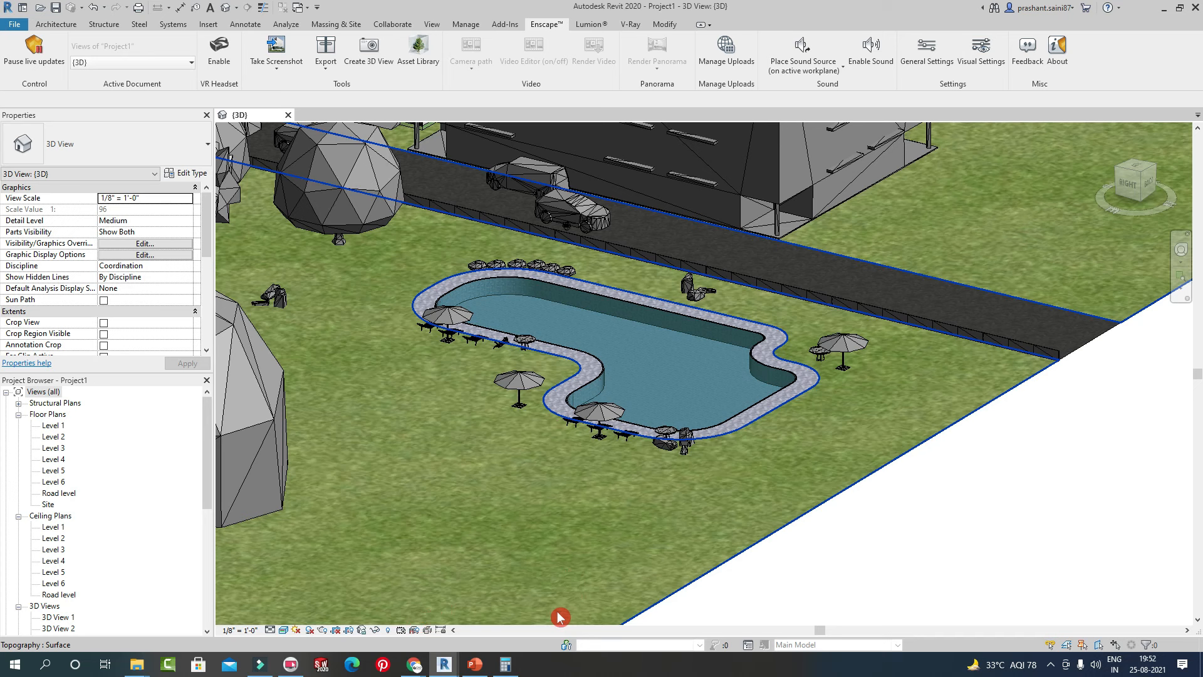
pyautogui.moveTo(766, 17); pyautogui.dragTo(322, 33)
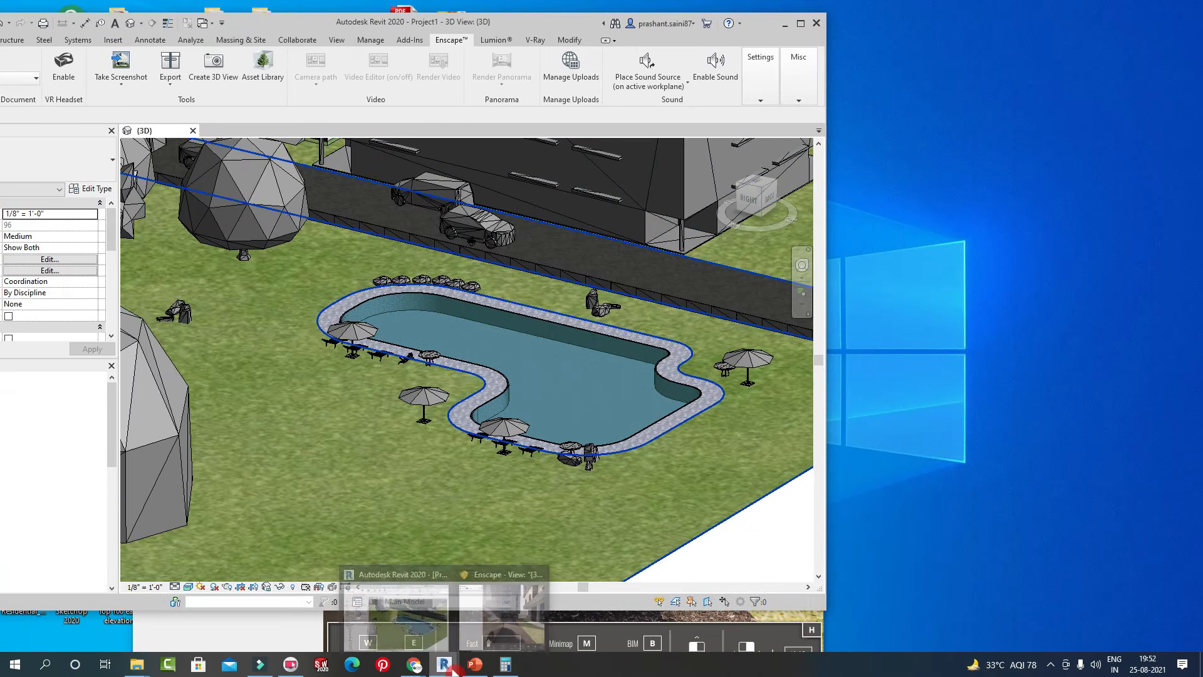
pyautogui.click(502, 603)
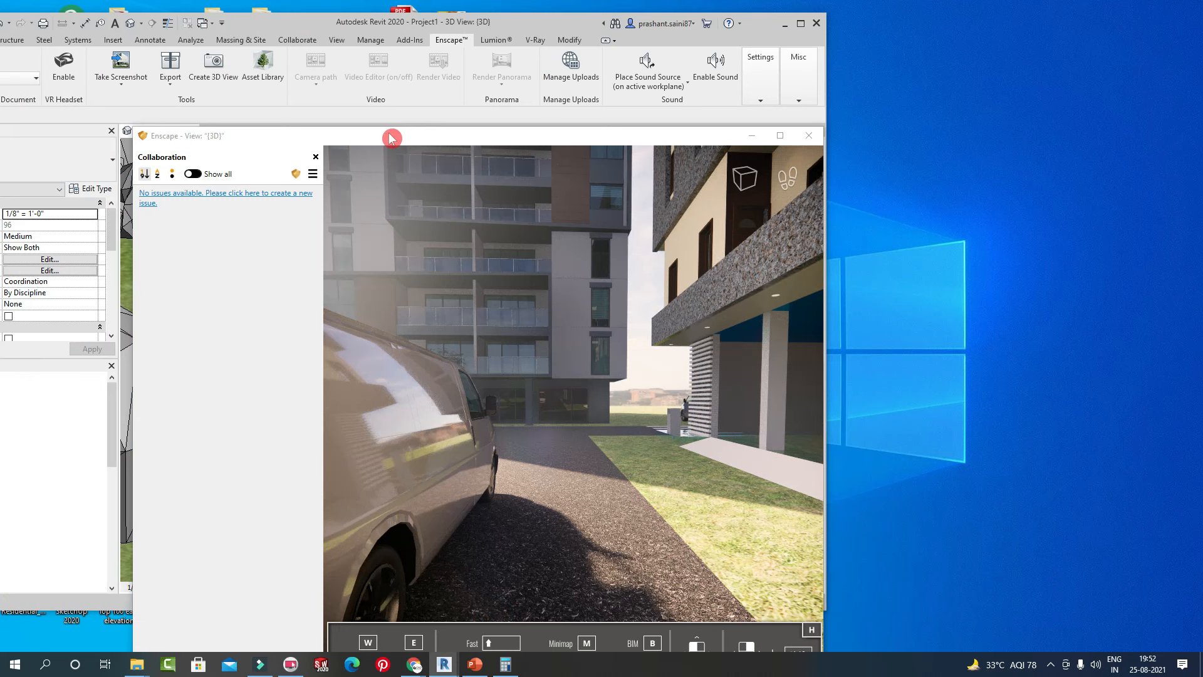
pyautogui.moveTo(438, 138); pyautogui.dragTo(877, 52)
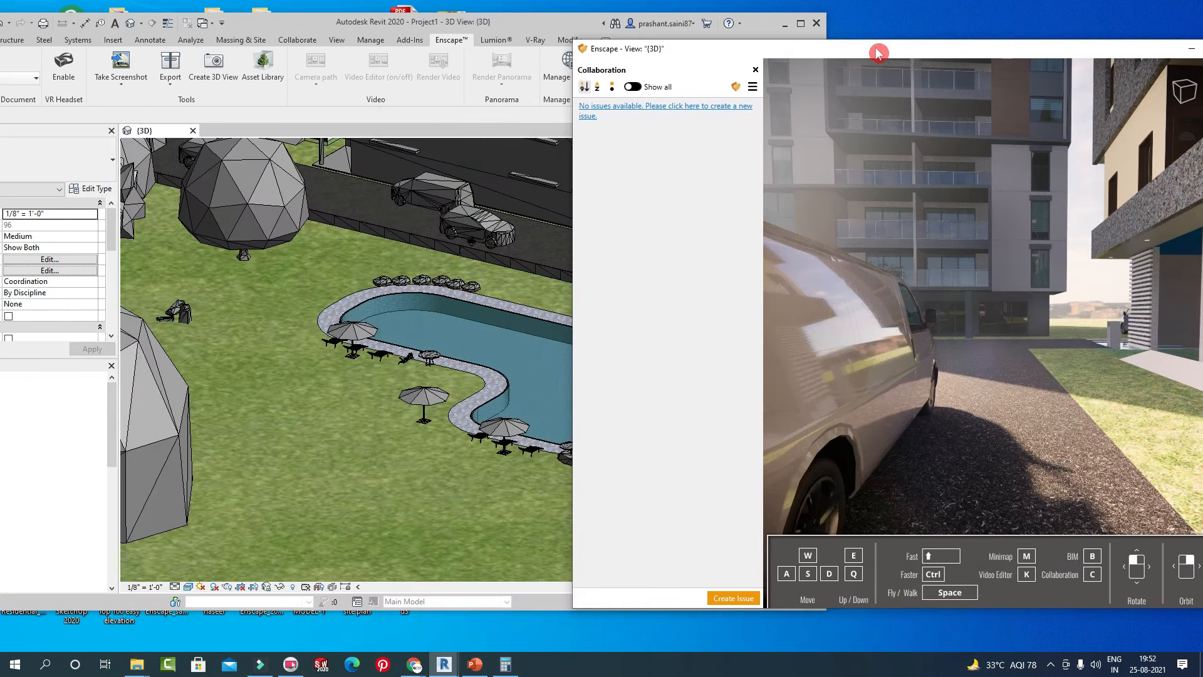
pyautogui.click(760, 70)
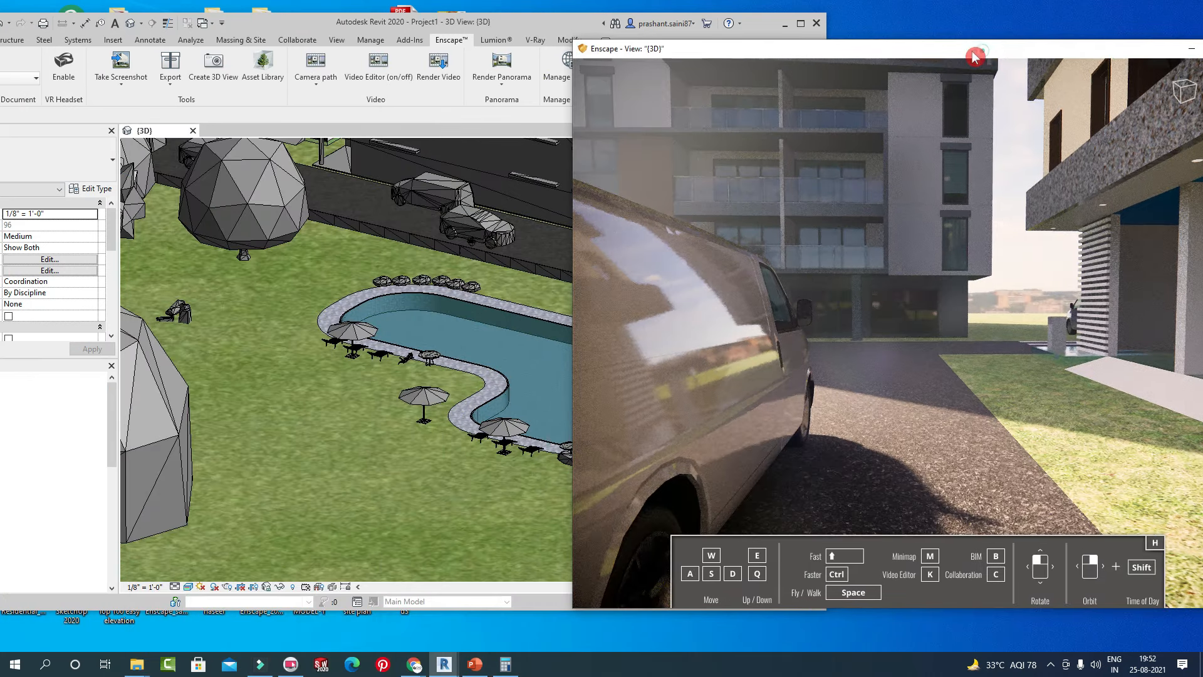
pyautogui.moveTo(974, 56); pyautogui.dragTo(851, 35)
# Fly the Enscape view out and around to look down the road past the white van towards the pool.
pyautogui.scroll(-3, 811, 333)
pyautogui.moveTo(811, 333); pyautogui.dragTo(834, 376, button='right')
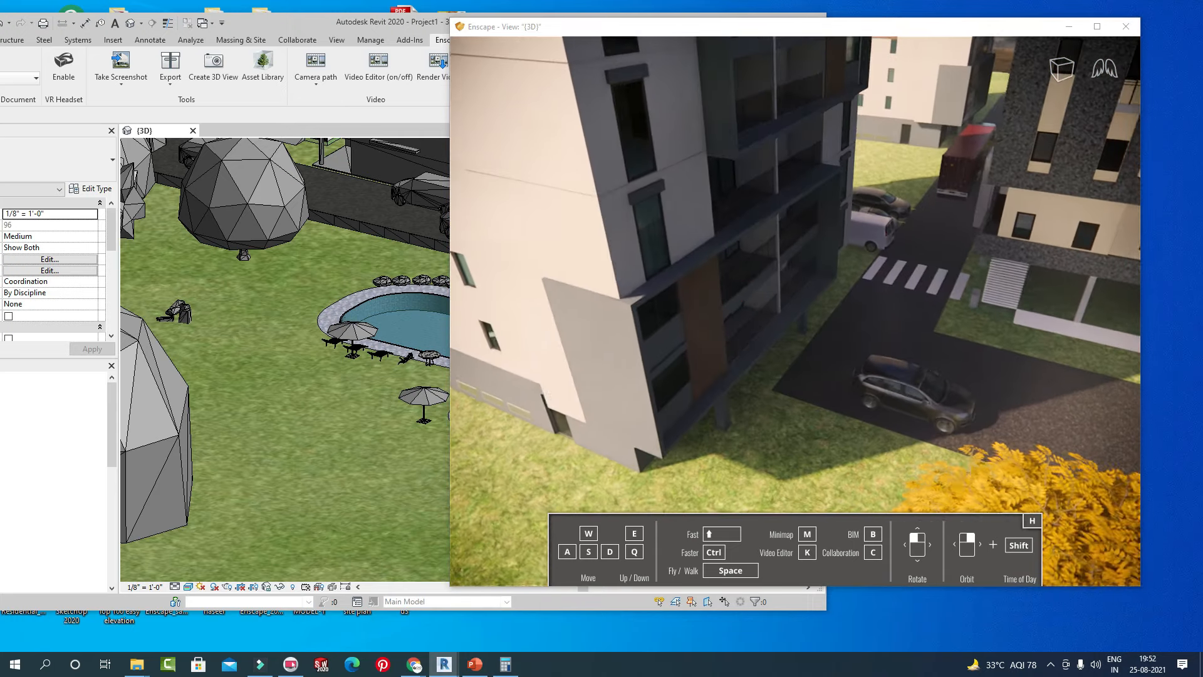
pyautogui.moveTo(808, 307); pyautogui.dragTo(866, 318)
pyautogui.moveTo(866, 318); pyautogui.dragTo(930, 339, button='right')
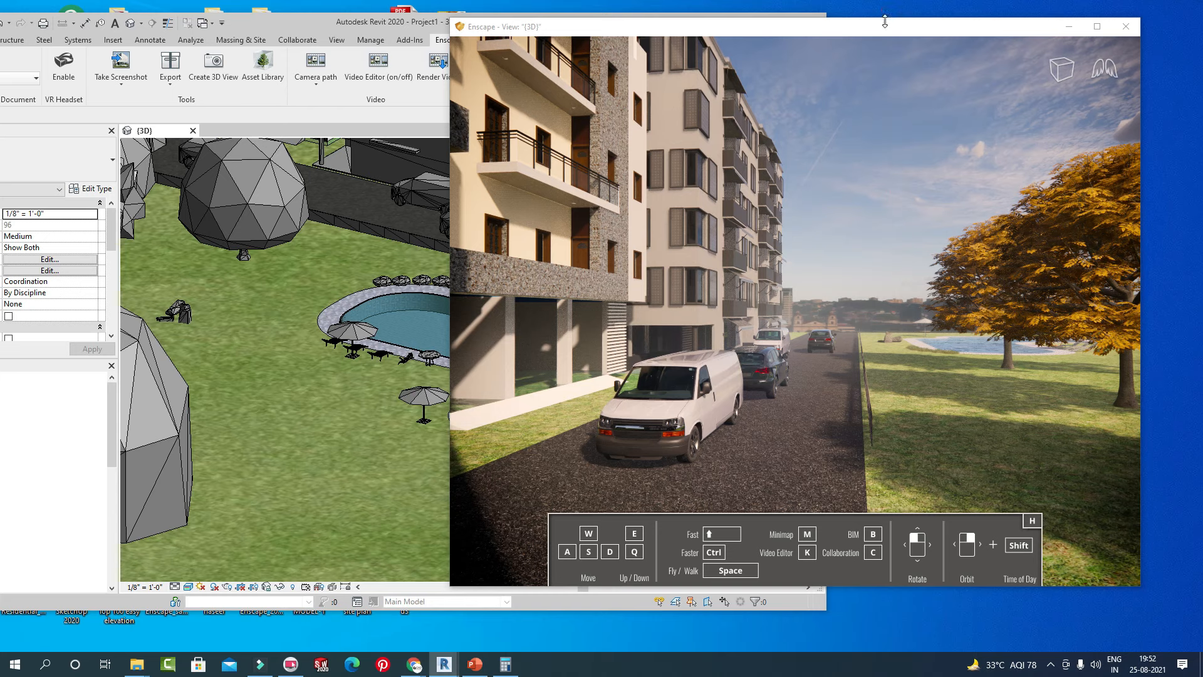
# Arrange the Revit and Enscape windows side by side, with the van and road in the rendered view.
pyautogui.click(1097, 26)
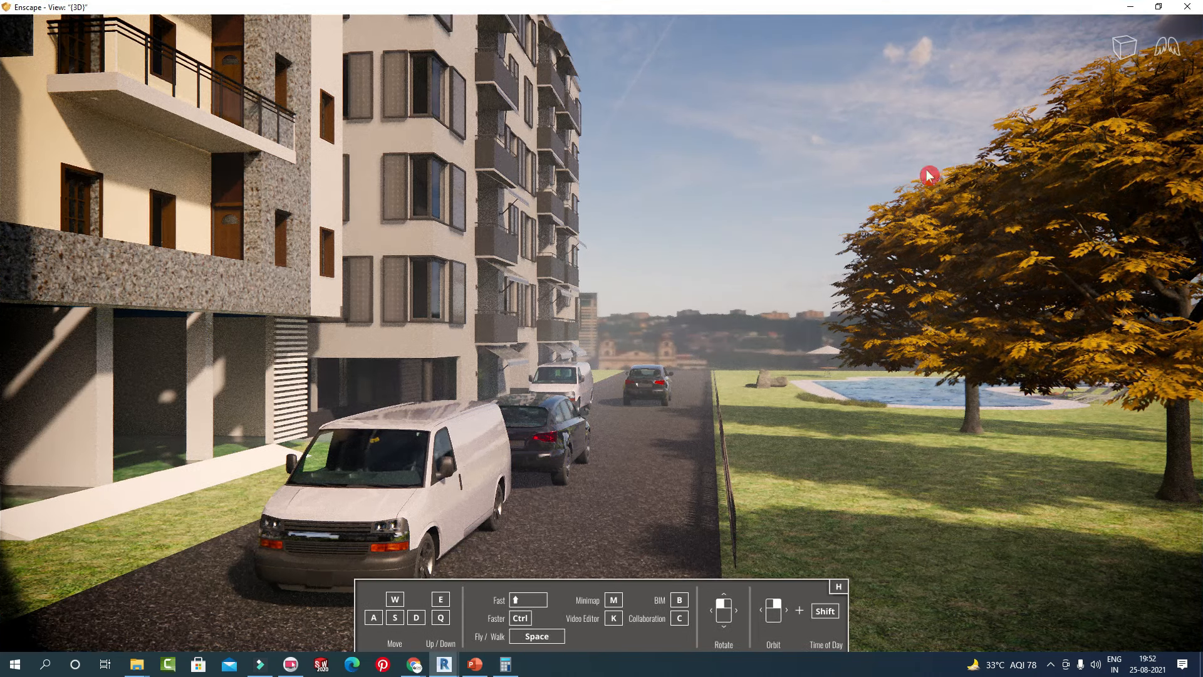
pyautogui.moveTo(794, 11); pyautogui.dragTo(943, 50)
pyautogui.moveTo(526, 25); pyautogui.dragTo(339, 44)
pyautogui.click(949, 326)
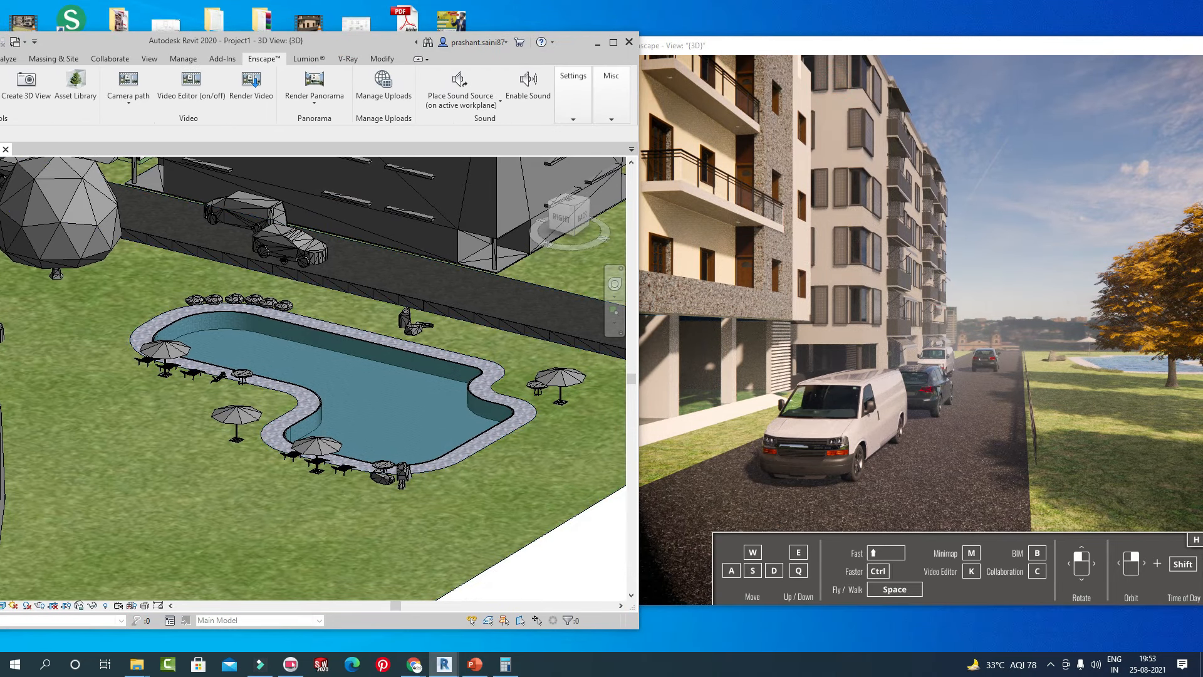
pyautogui.moveTo(938, 350)
pyautogui.mouseDown()
pyautogui.moveTo(926, 344)
pyautogui.moveTo(1043, 348)
pyautogui.moveTo(925, 345)
pyautogui.mouseUp()
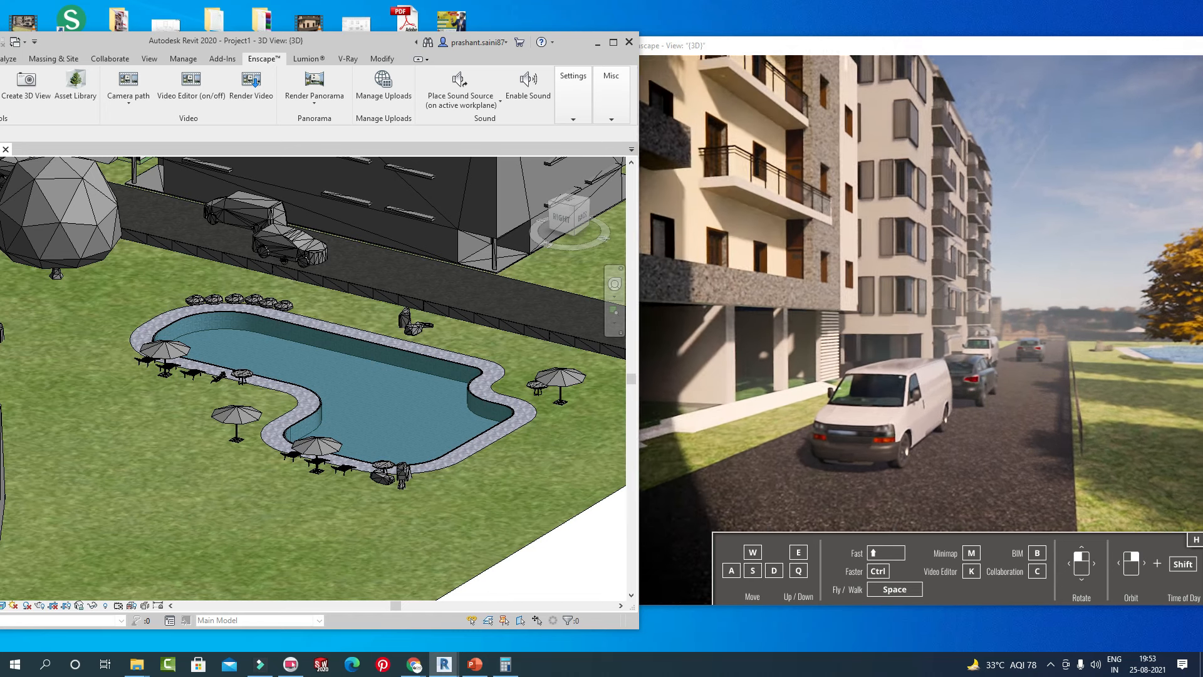
pyautogui.moveTo(351, 452); pyautogui.dragTo(283, 451, button='middle')
pyautogui.moveTo(968, 47); pyautogui.dragTo(989, 68)
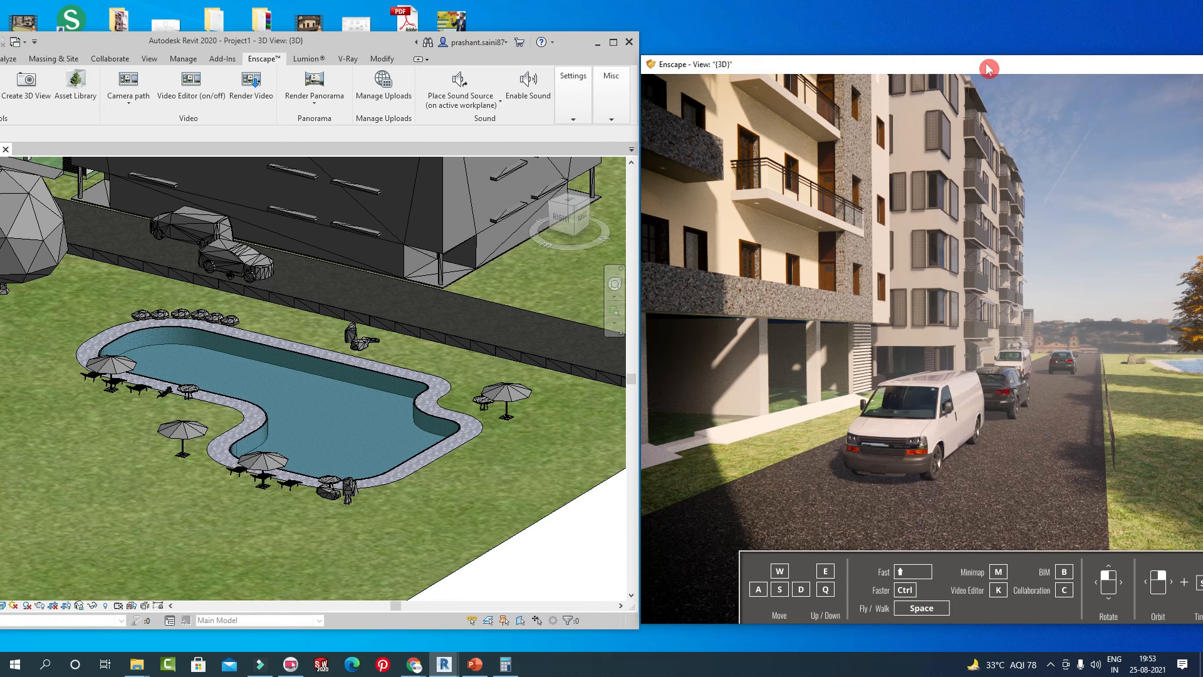
pyautogui.moveTo(995, 159); pyautogui.dragTo(1042, 85)
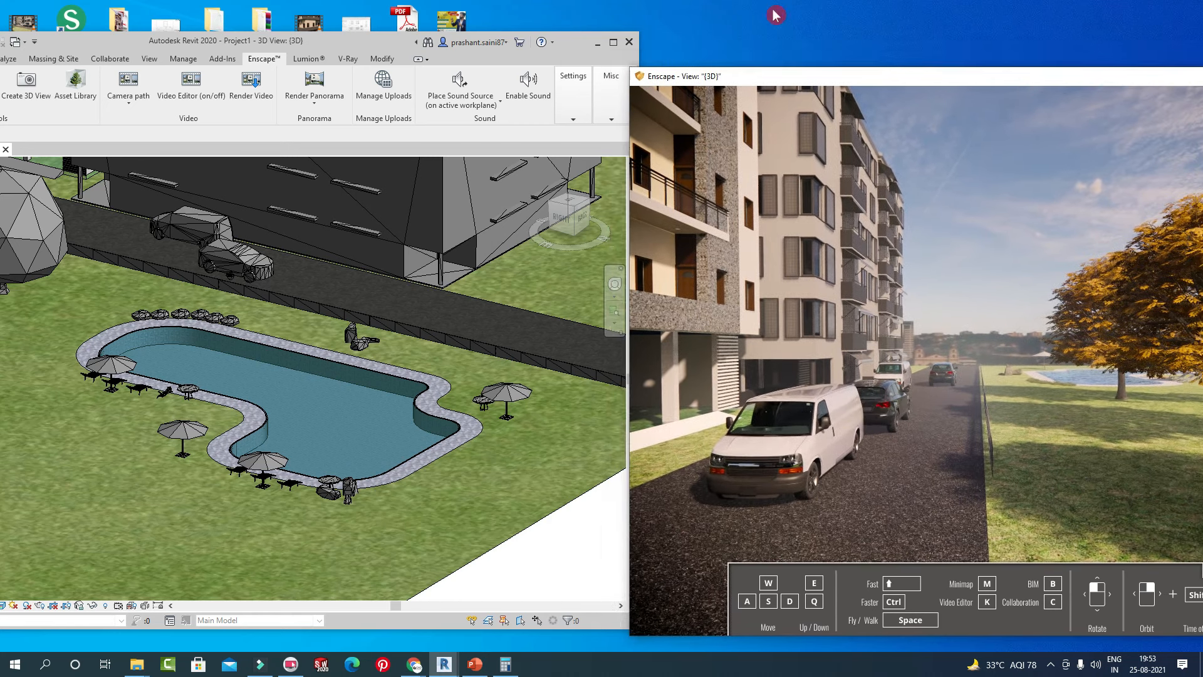
pyautogui.click(572, 115)
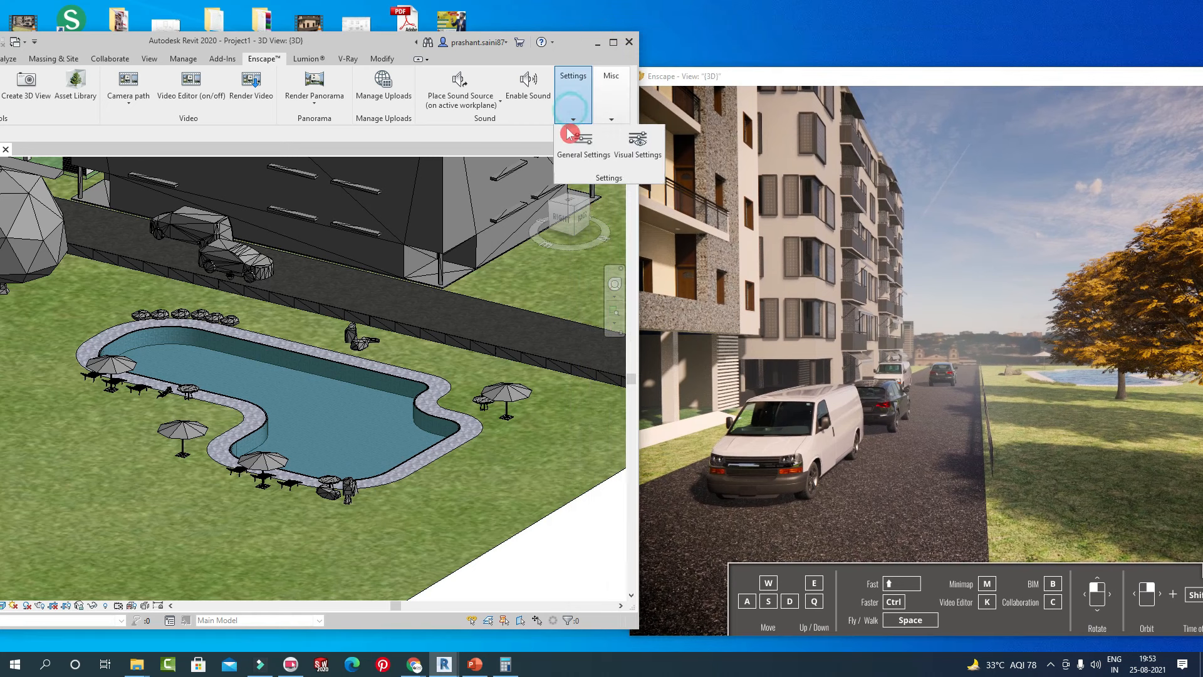
pyautogui.click(631, 156)
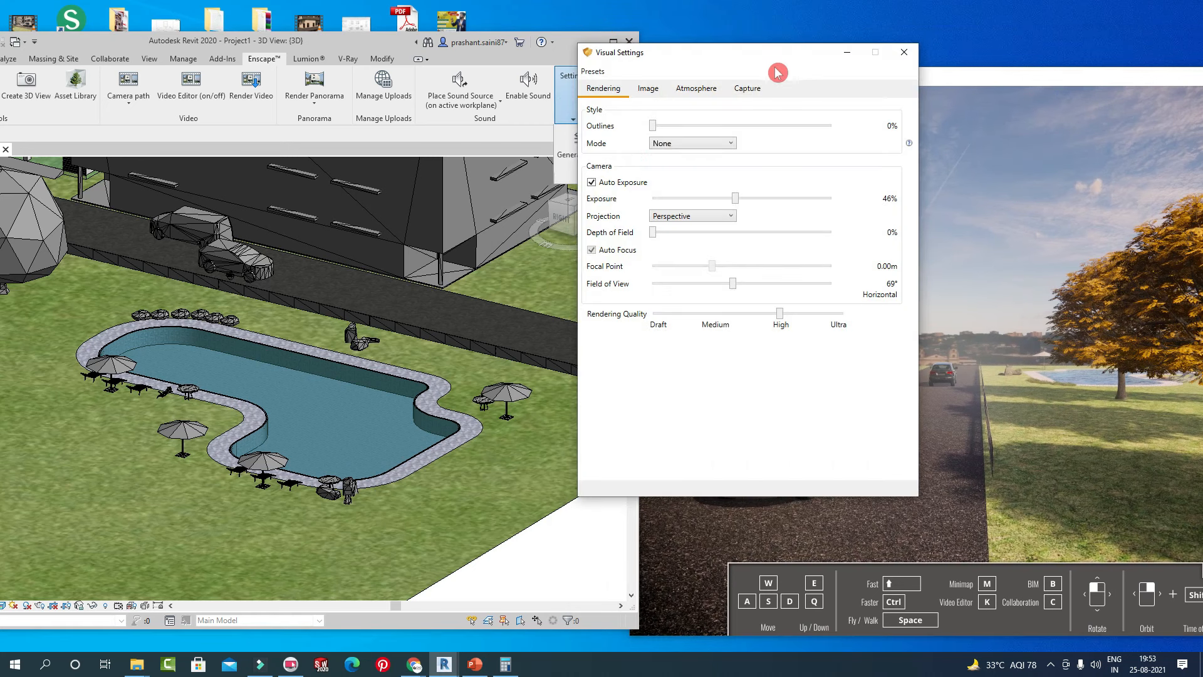
pyautogui.click(904, 52)
# Open the Enscape general settings at Customization and place the dialog over the Revit model view.
pyautogui.click(571, 112)
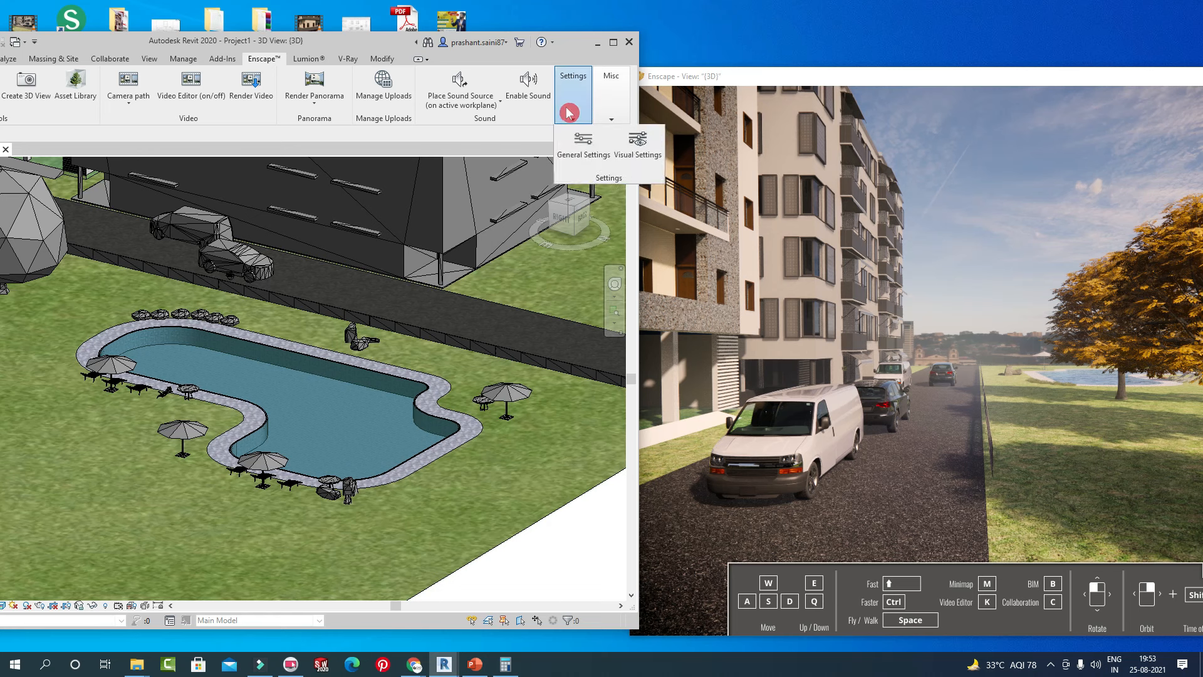
pyautogui.click(577, 151)
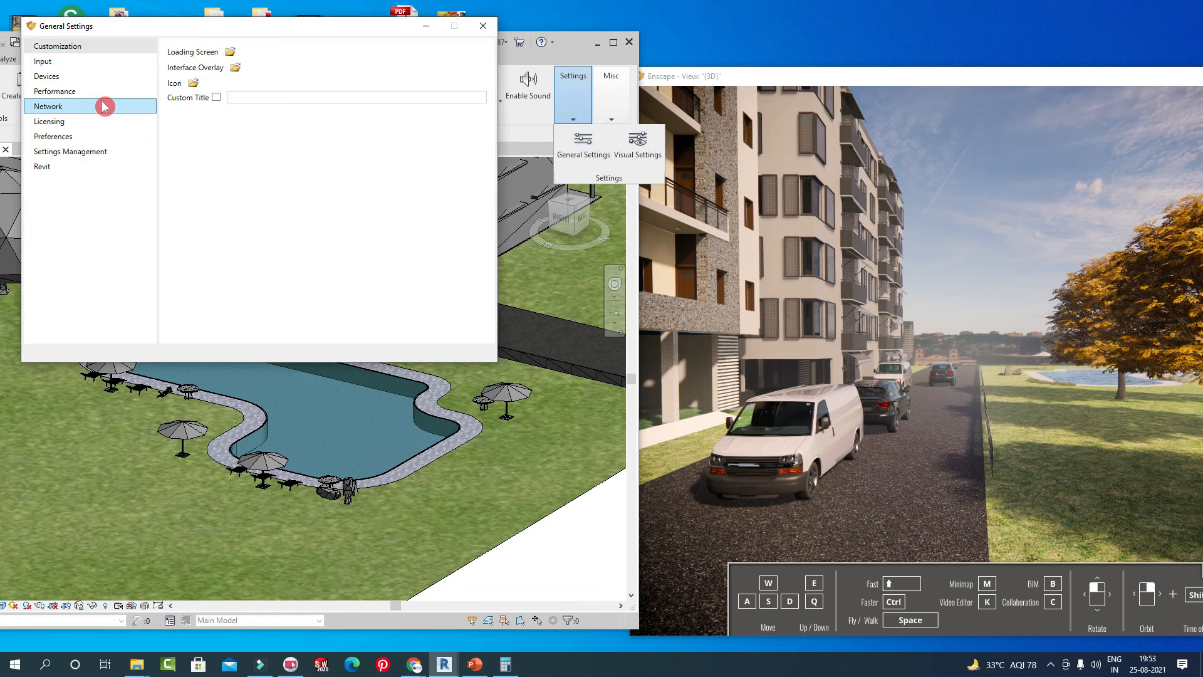
pyautogui.moveTo(191, 26); pyautogui.dragTo(276, 171)
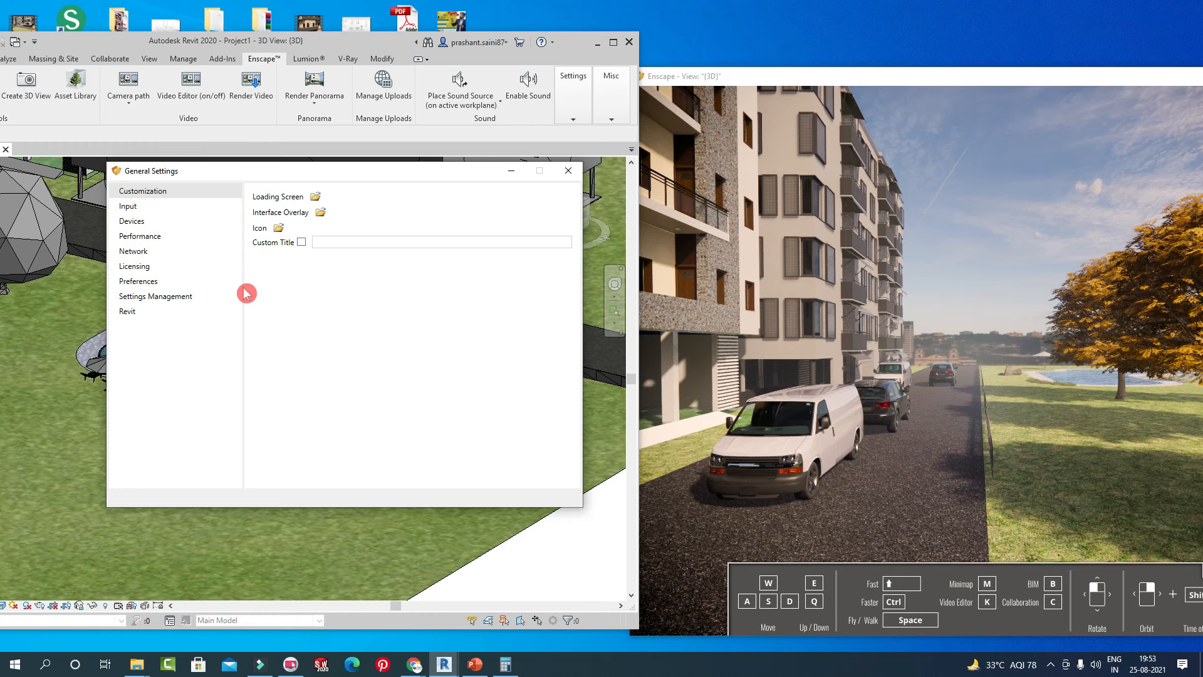
pyautogui.click(122, 192)
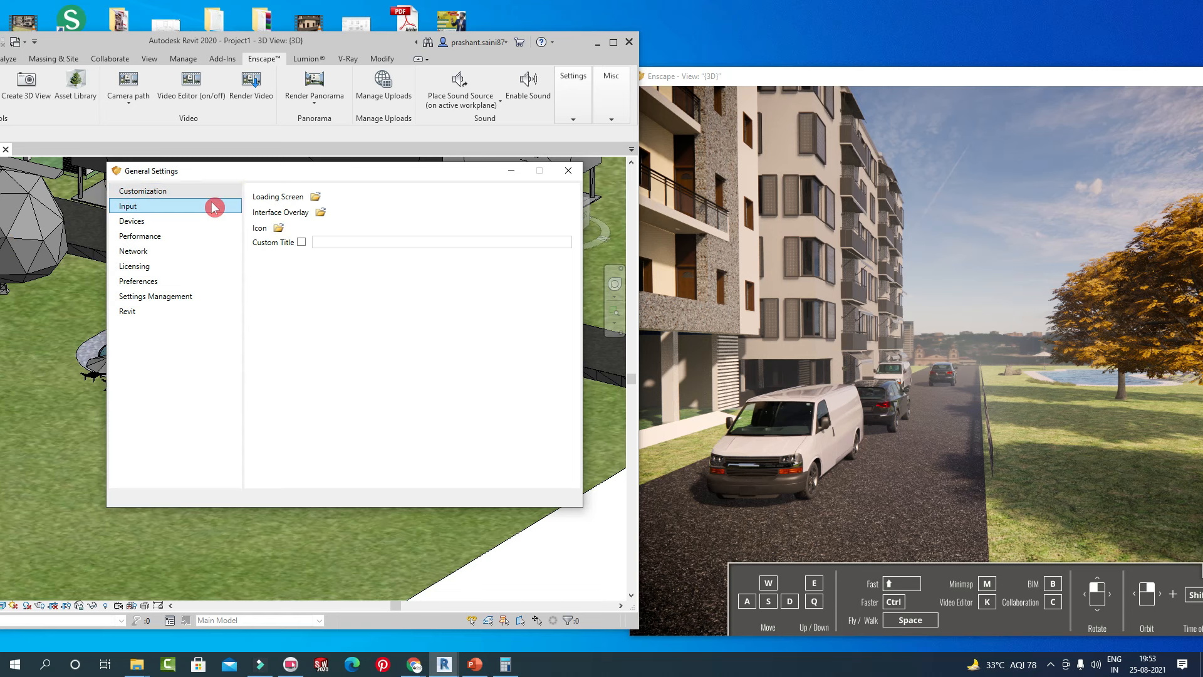
# Set the Enscape loading screen to the image "₹100_- (1)" from the Download folder.
pyautogui.click(317, 198)
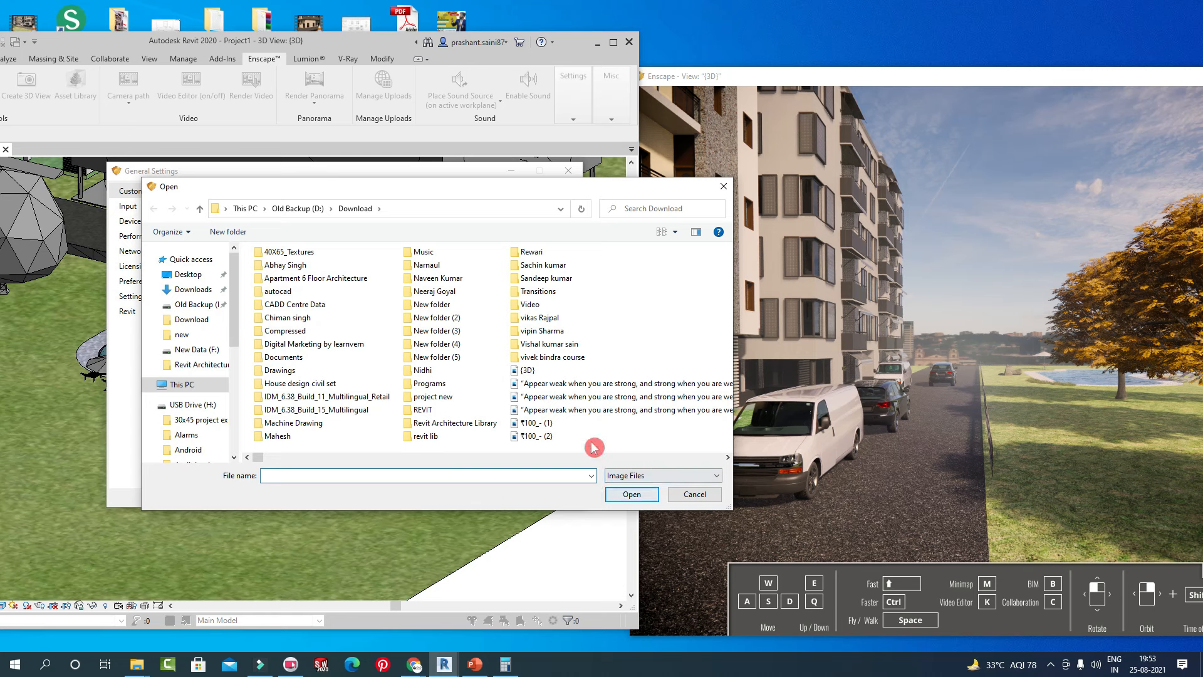
pyautogui.click(537, 423)
pyautogui.click(632, 494)
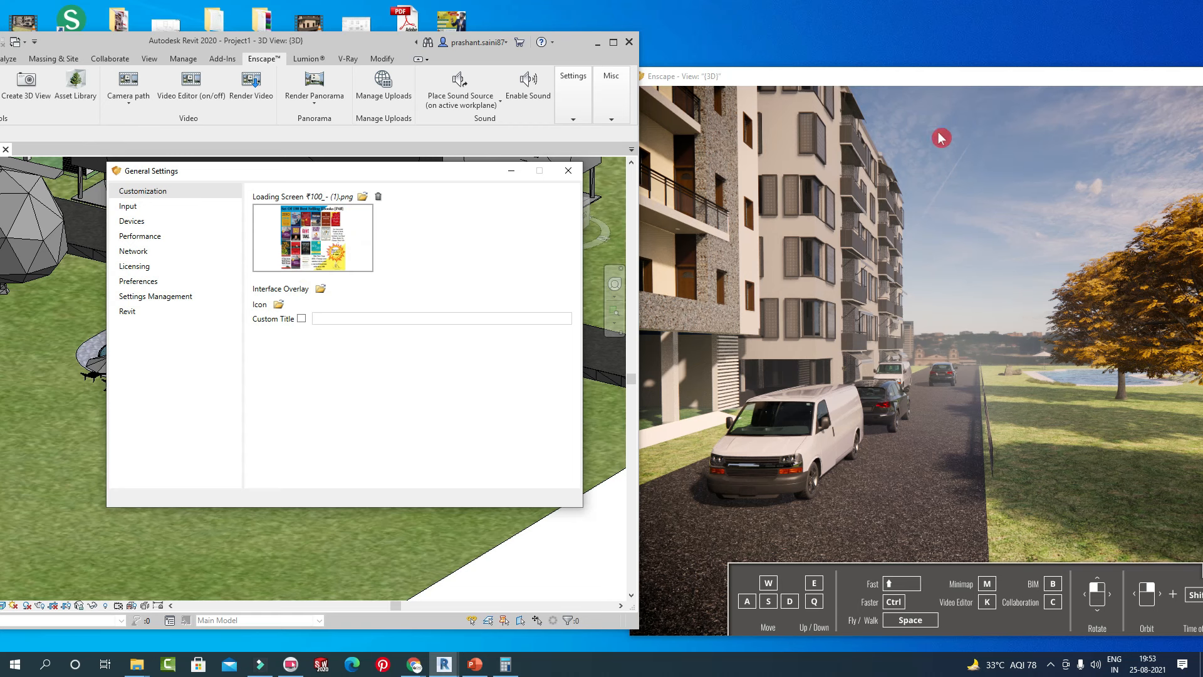
# Restart the Enscape render to test the custom loading screen and remove its image from the settings.
pyautogui.moveTo(1002, 79); pyautogui.dragTo(589, 154)
pyautogui.click(886, 156)
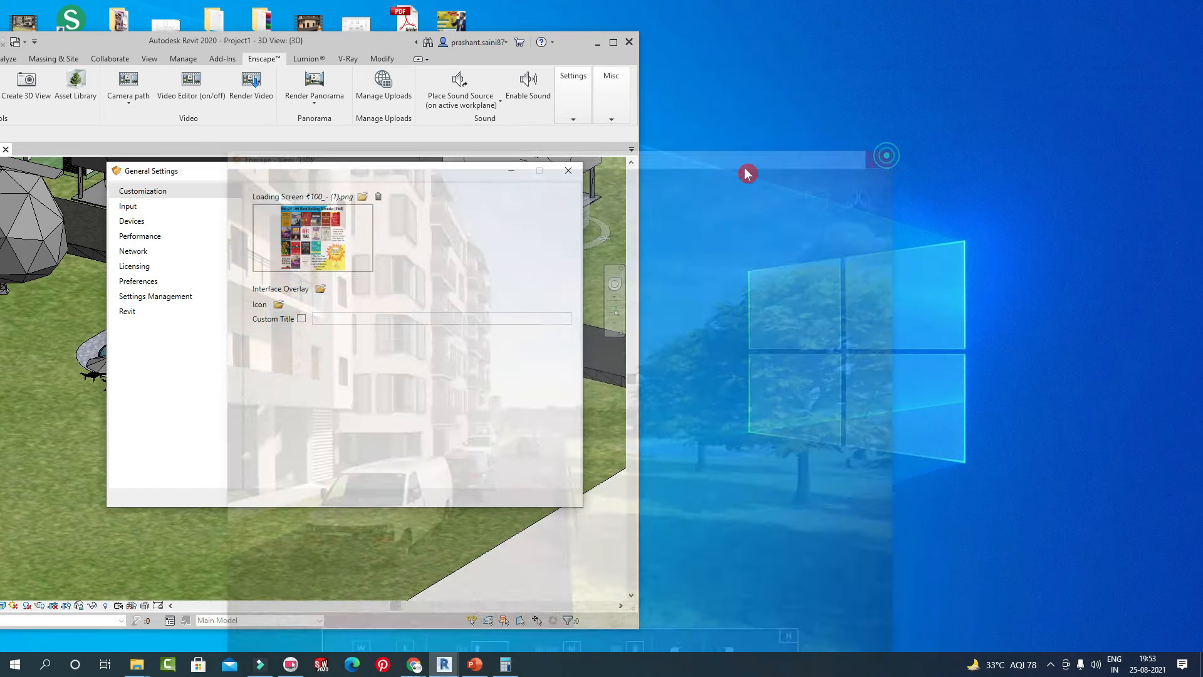
pyautogui.moveTo(395, 46); pyautogui.dragTo(699, 46)
pyautogui.click(70, 81)
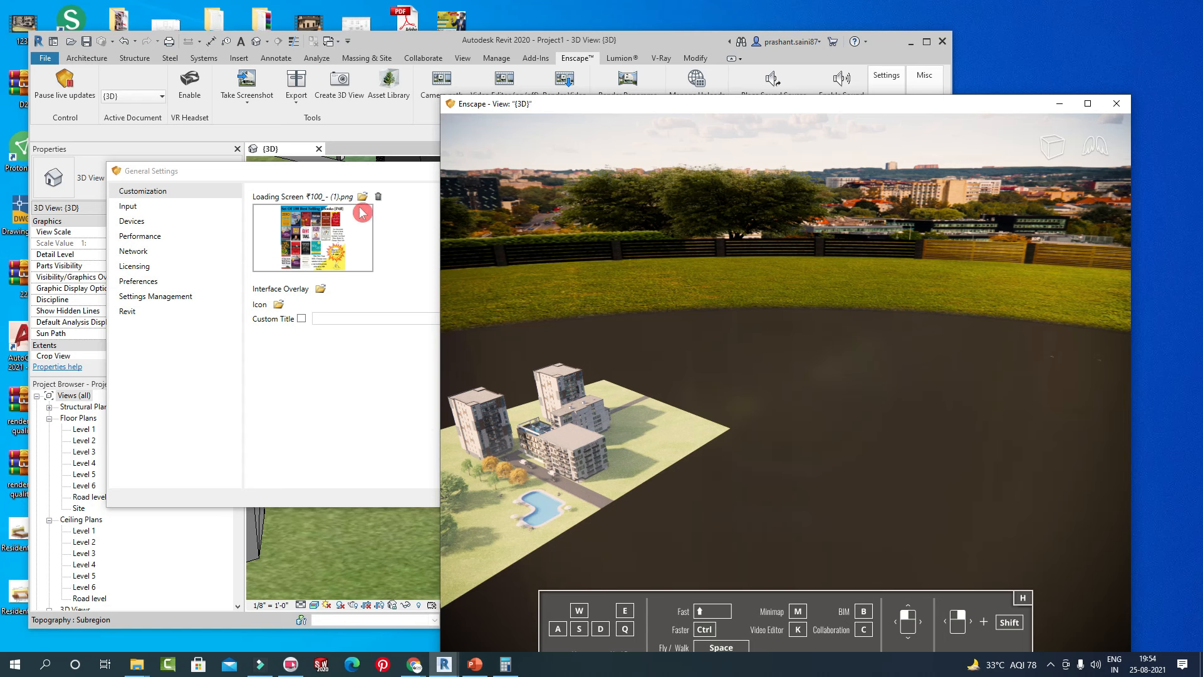
pyautogui.click(378, 197)
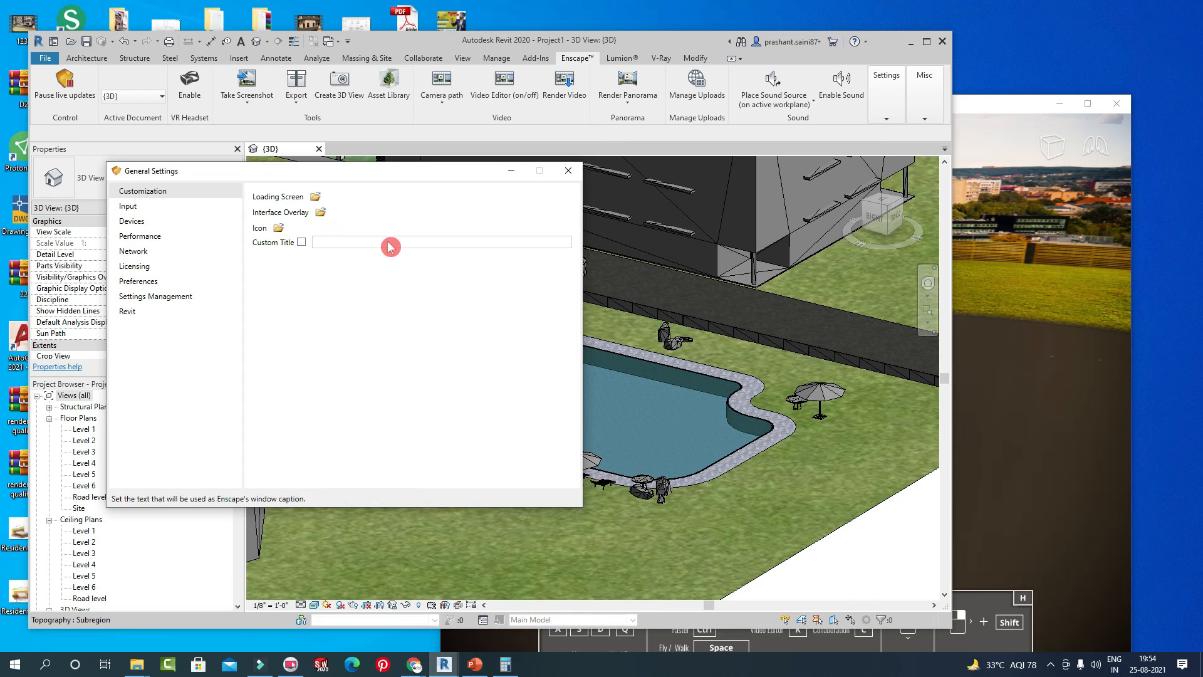
# Try a custom Enscape window title with the sample text "cvgmdghjkdgjjh", clear it and disable the option.
pyautogui.click(301, 243)
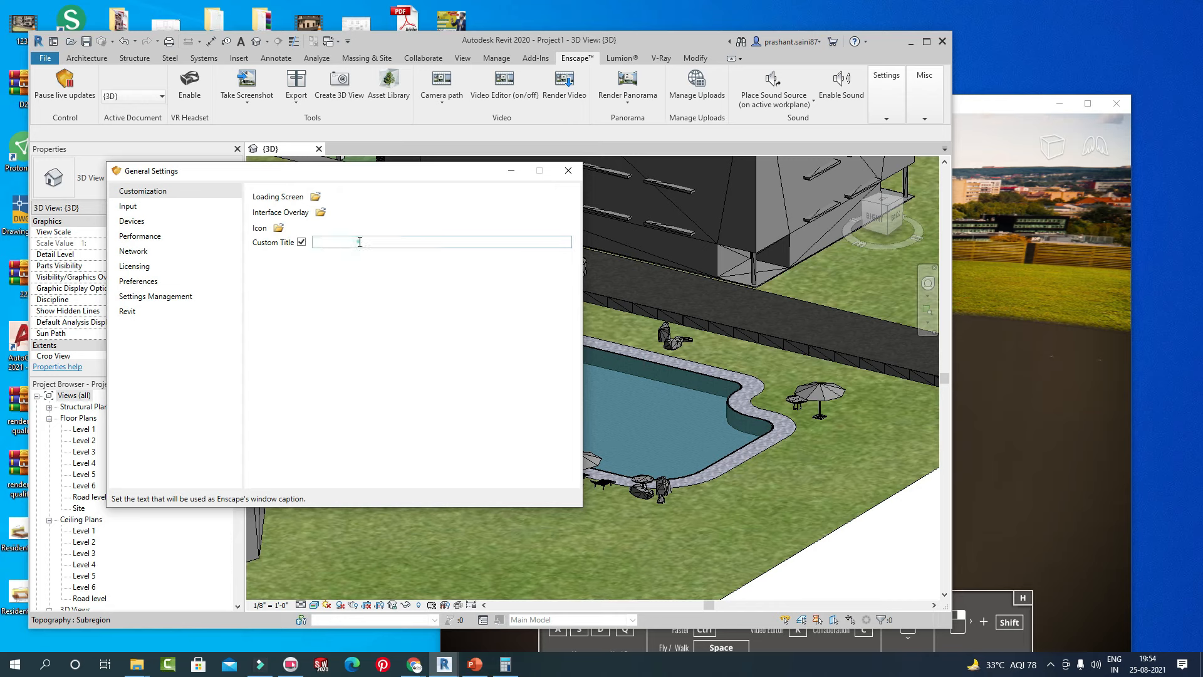
pyautogui.write('cvgmdghjkdgjjh')
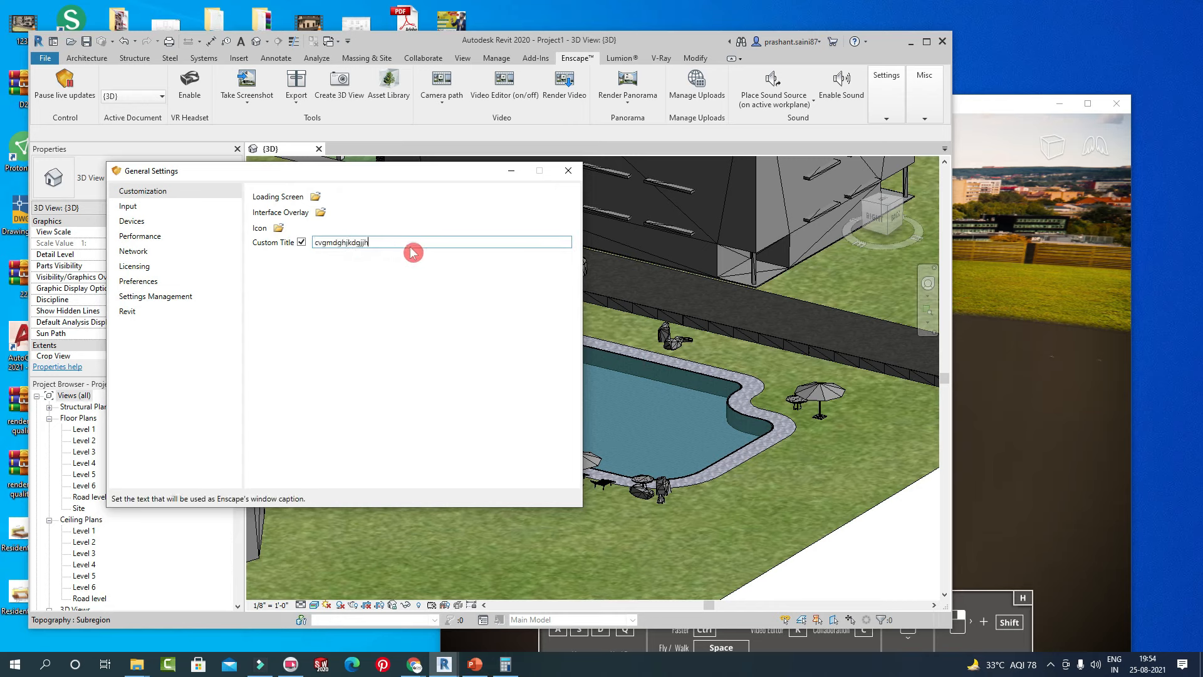
pyautogui.doubleClick(405, 242)
pyautogui.press('BackSpace')
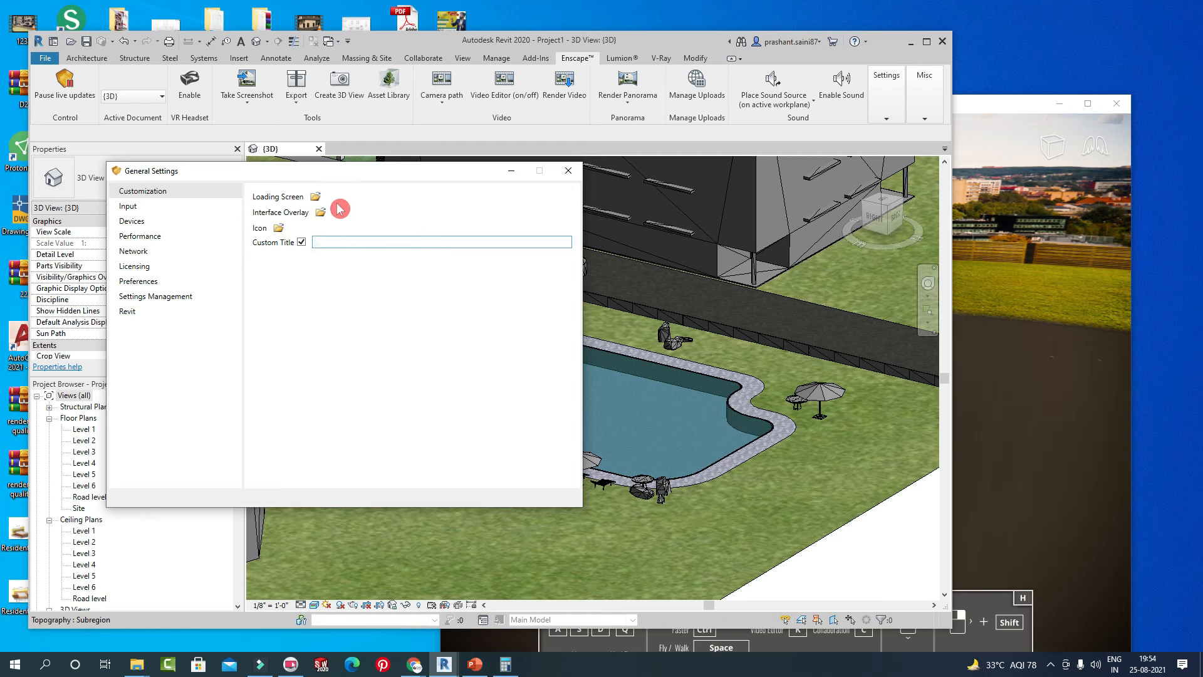
pyautogui.click(302, 243)
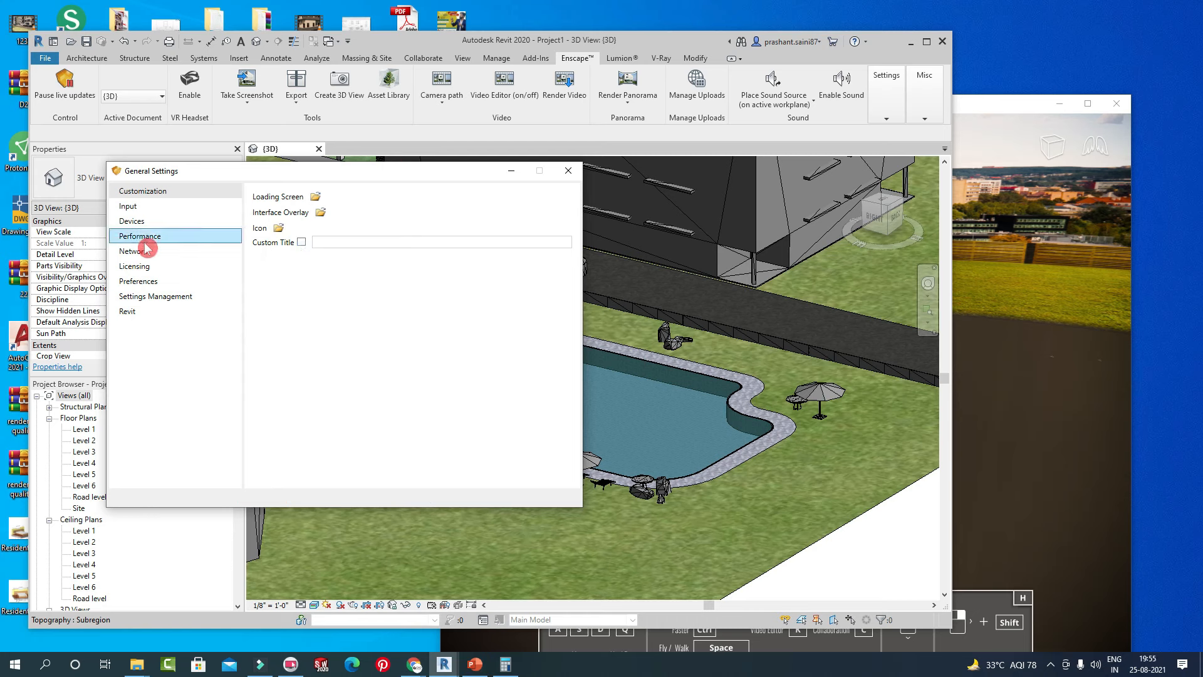
# Set the custom Enscape window title to "PTS CAD EXPERT" and restart the render window.
pyautogui.click(151, 207)
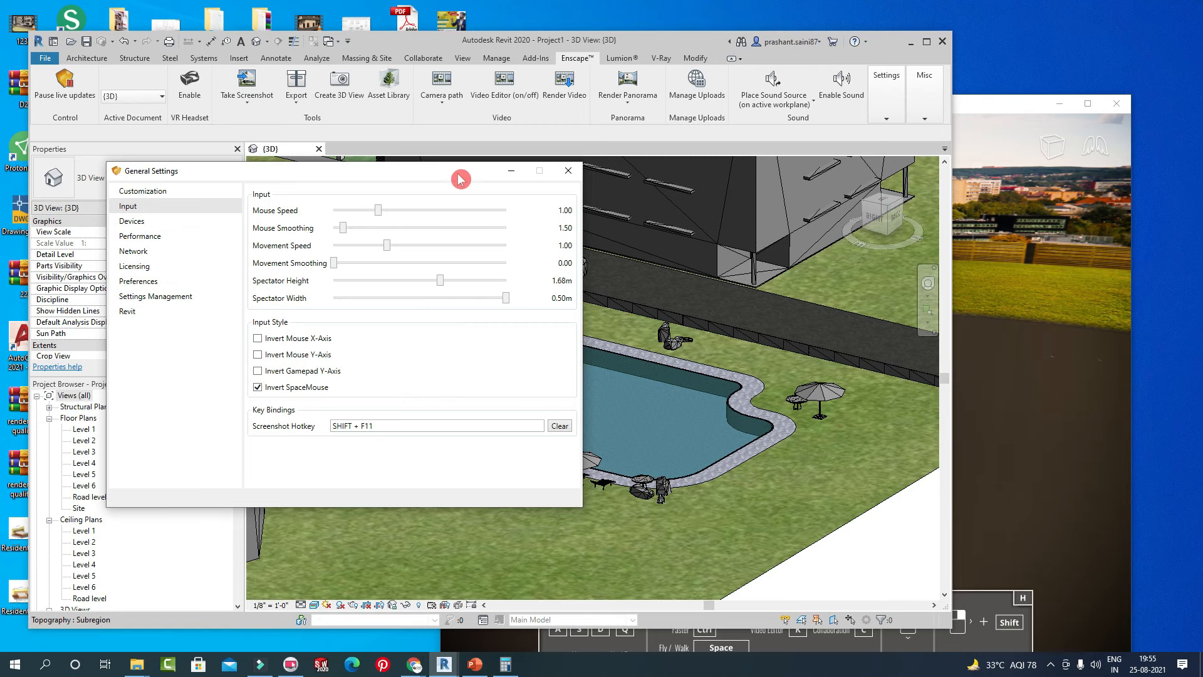
pyautogui.click(131, 191)
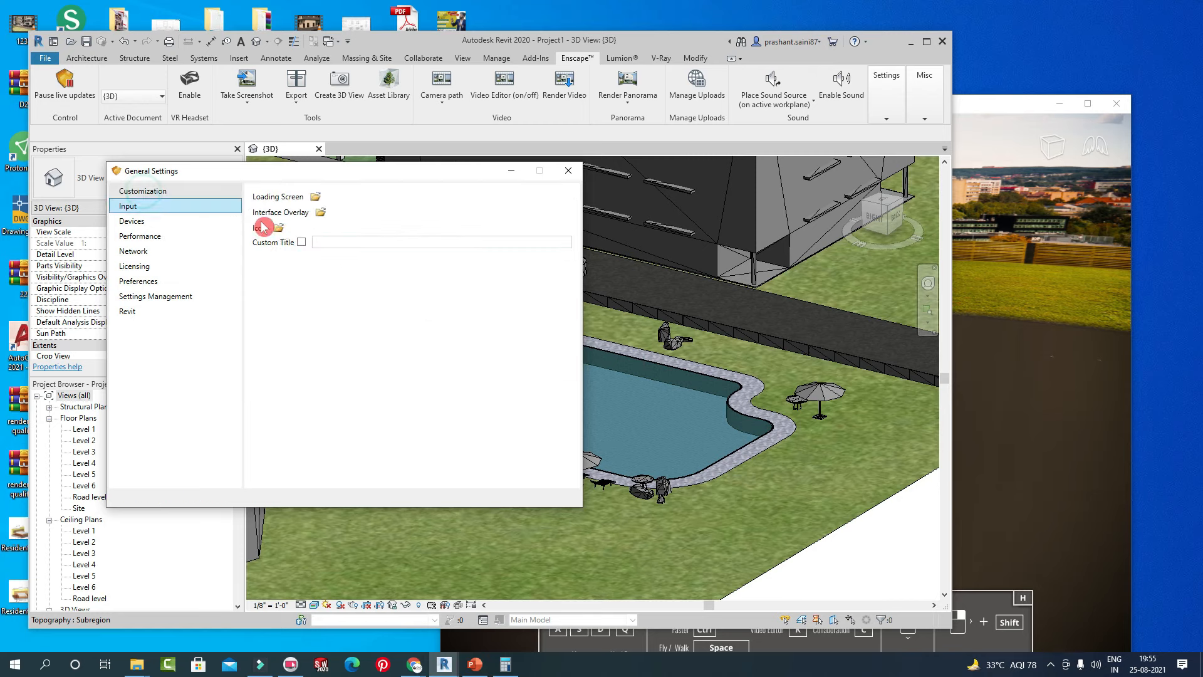
pyautogui.click(301, 242)
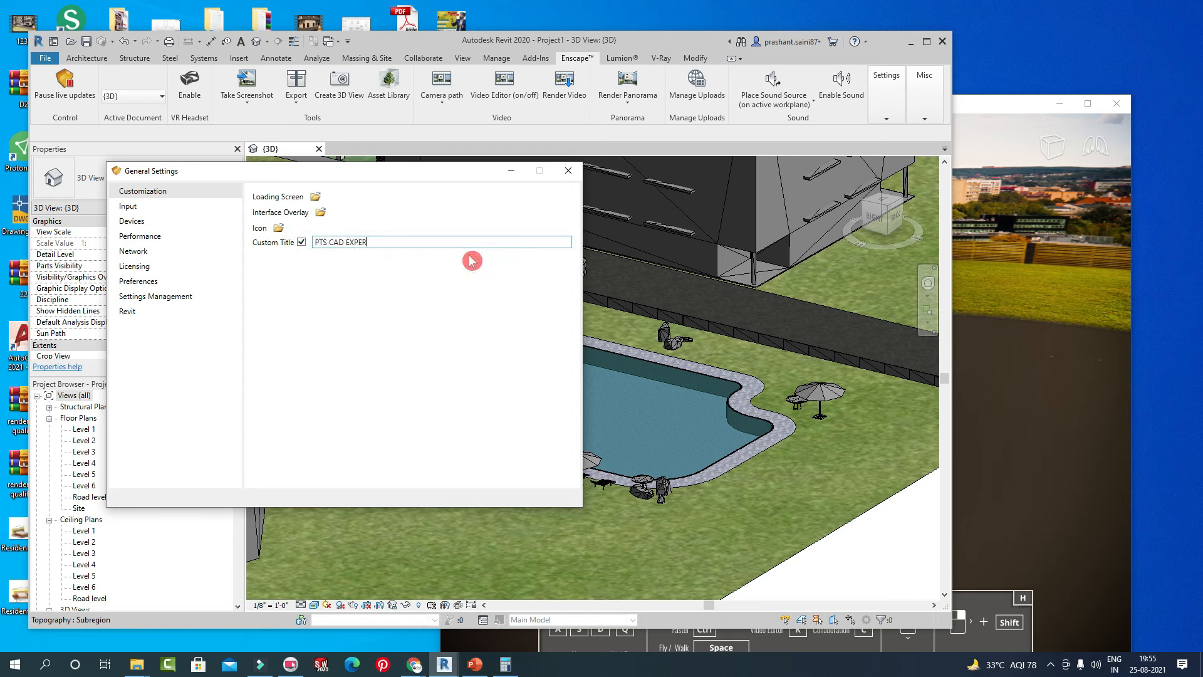
pyautogui.click(1116, 103)
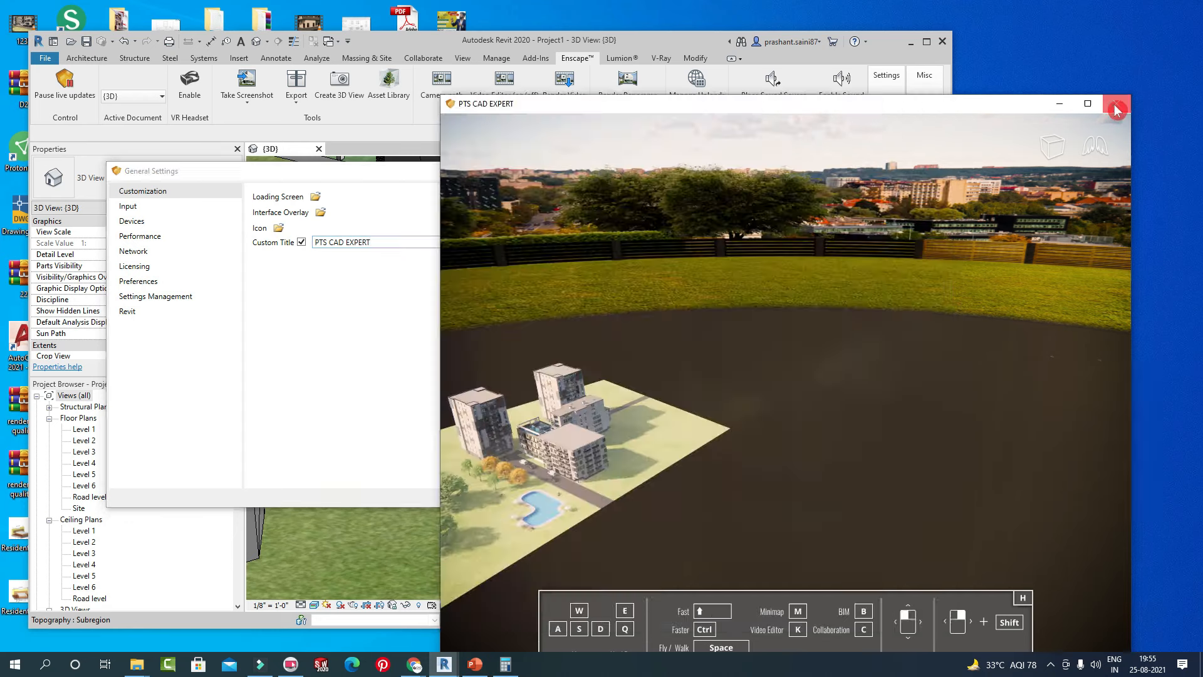
pyautogui.click(48, 89)
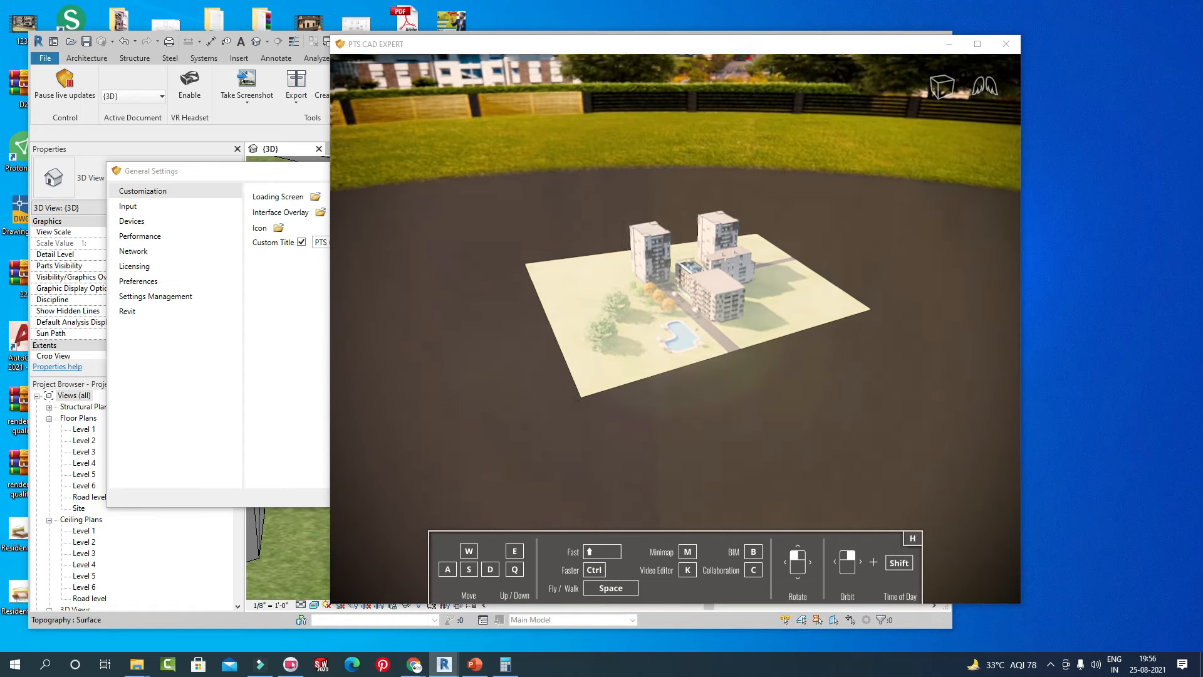
# Navigate the Enscape view to the lawn beside the pool and switch to walk mode facing the apartment buildings.
pyautogui.moveTo(677, 446); pyautogui.dragTo(677, 377)
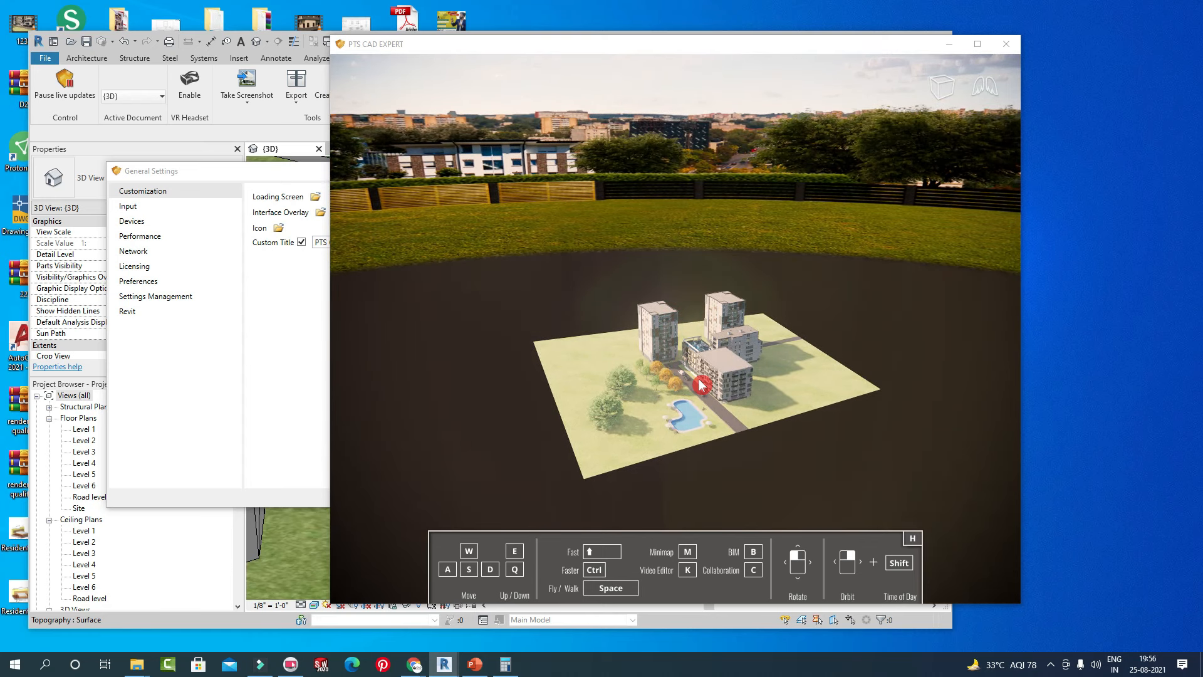
pyautogui.moveTo(738, 483); pyautogui.dragTo(773, 253, button='right')
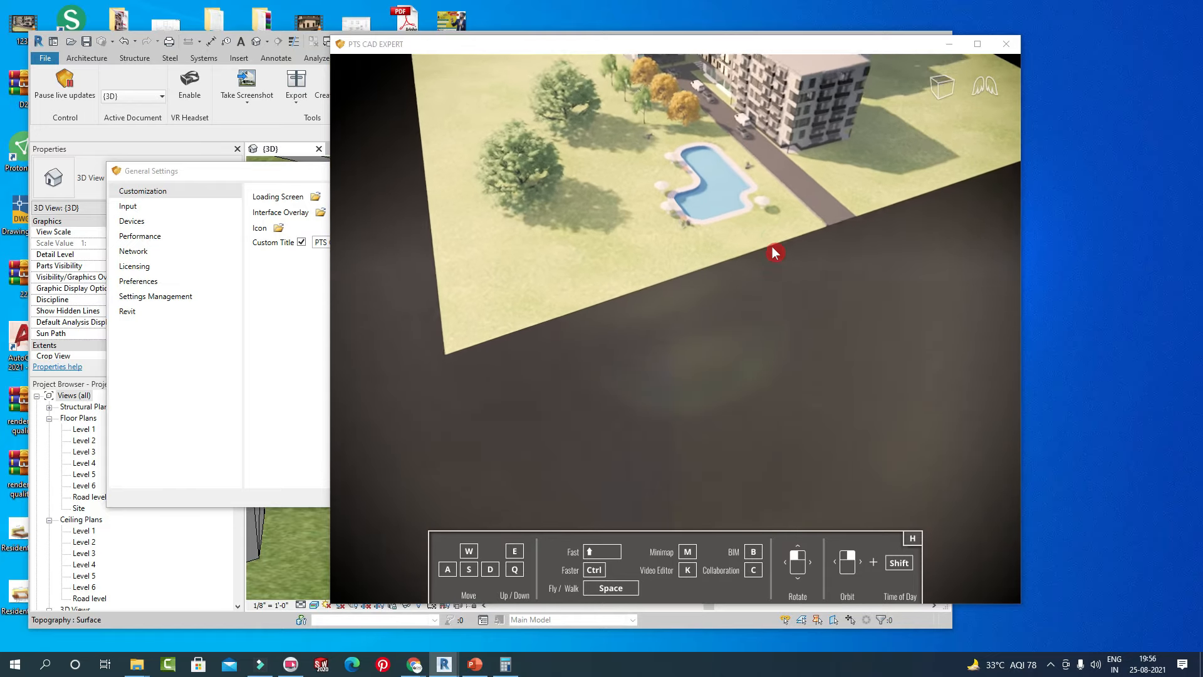
pyautogui.press('w')
pyautogui.press('w')
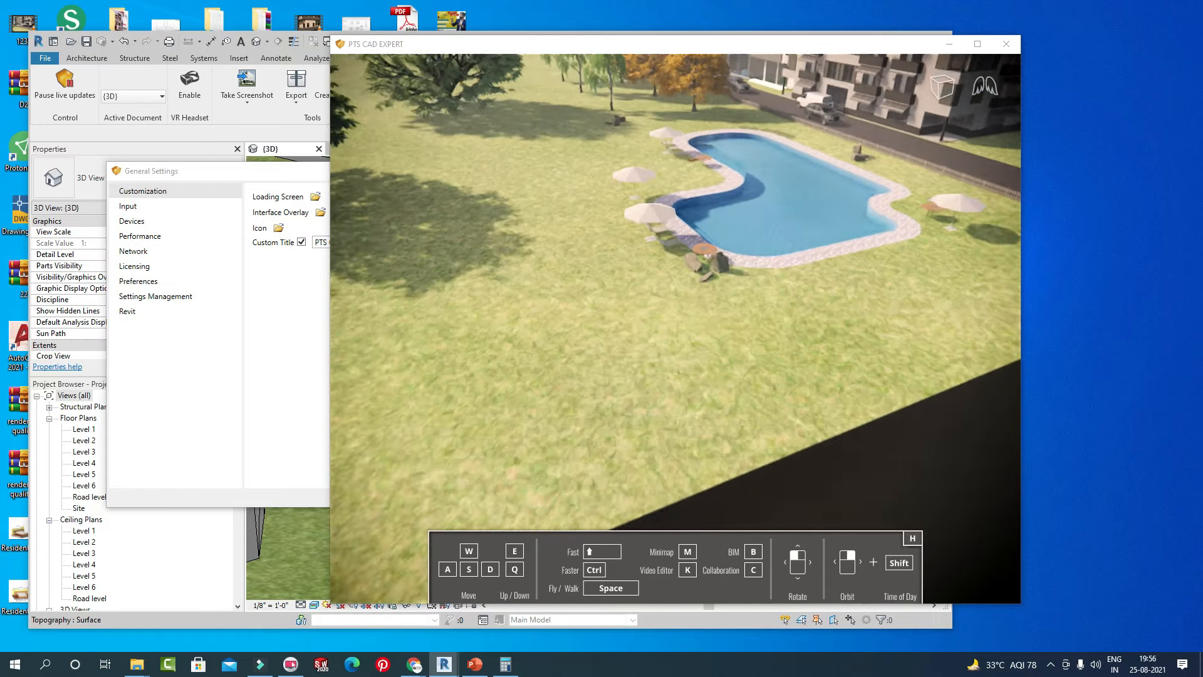
pyautogui.press('w')
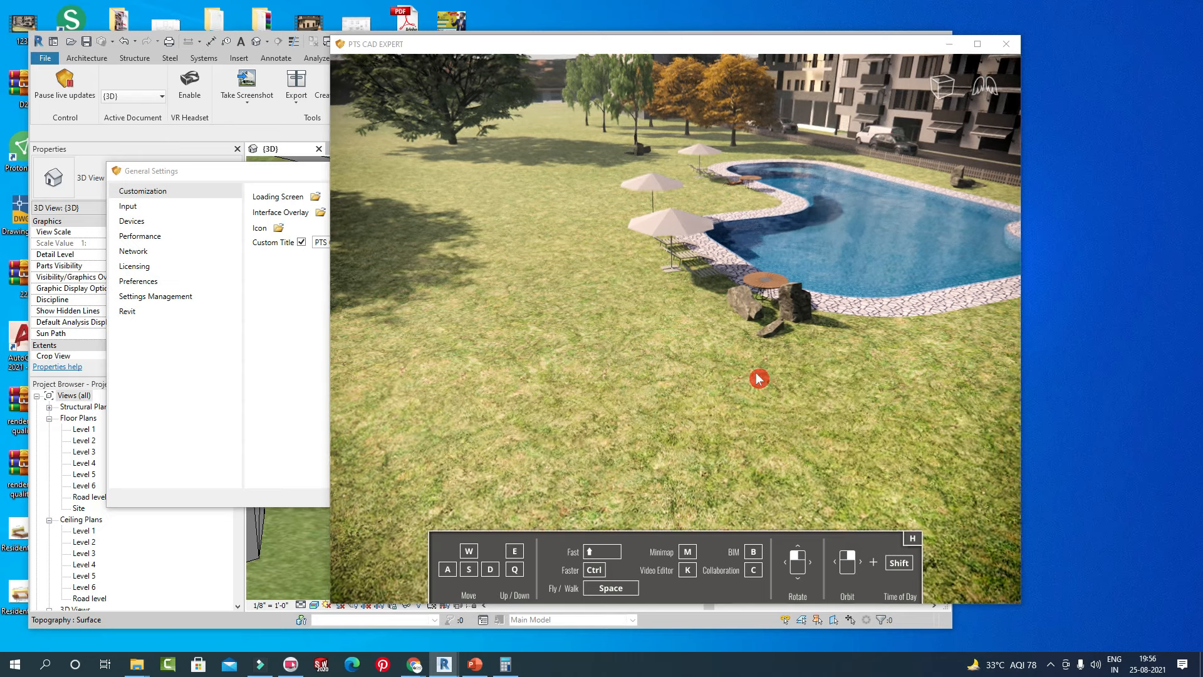
pyautogui.press('w')
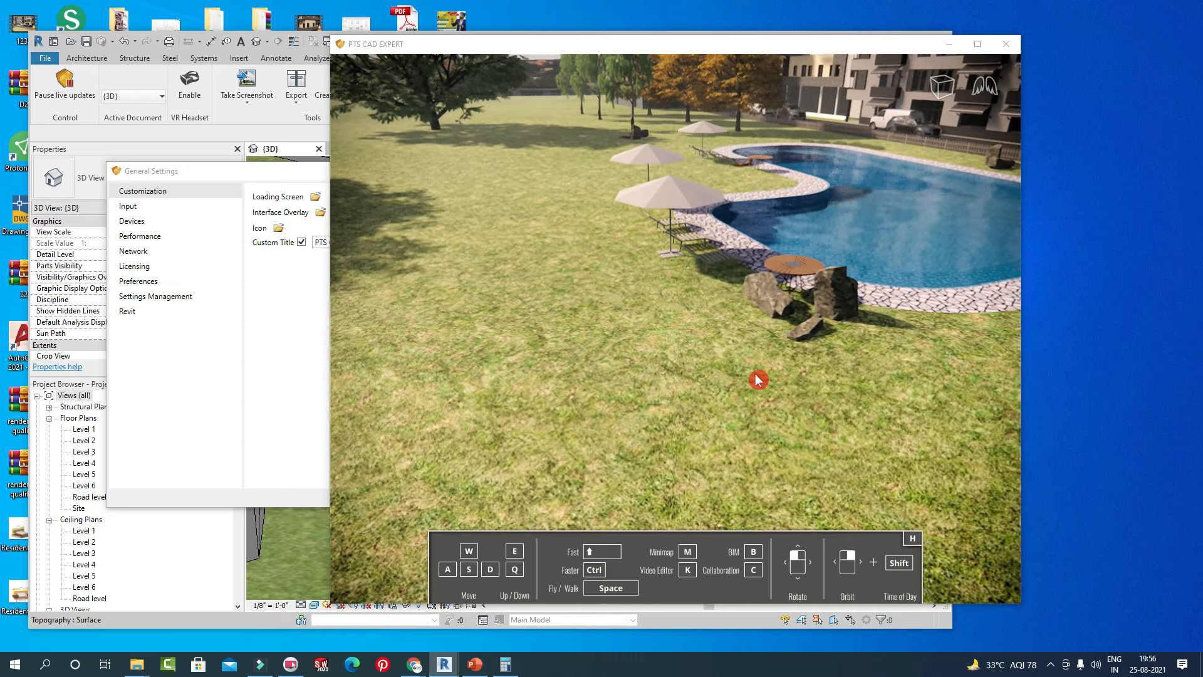
pyautogui.press('space')
pyautogui.moveTo(756, 375); pyautogui.dragTo(720, 424)
pyautogui.press('s')
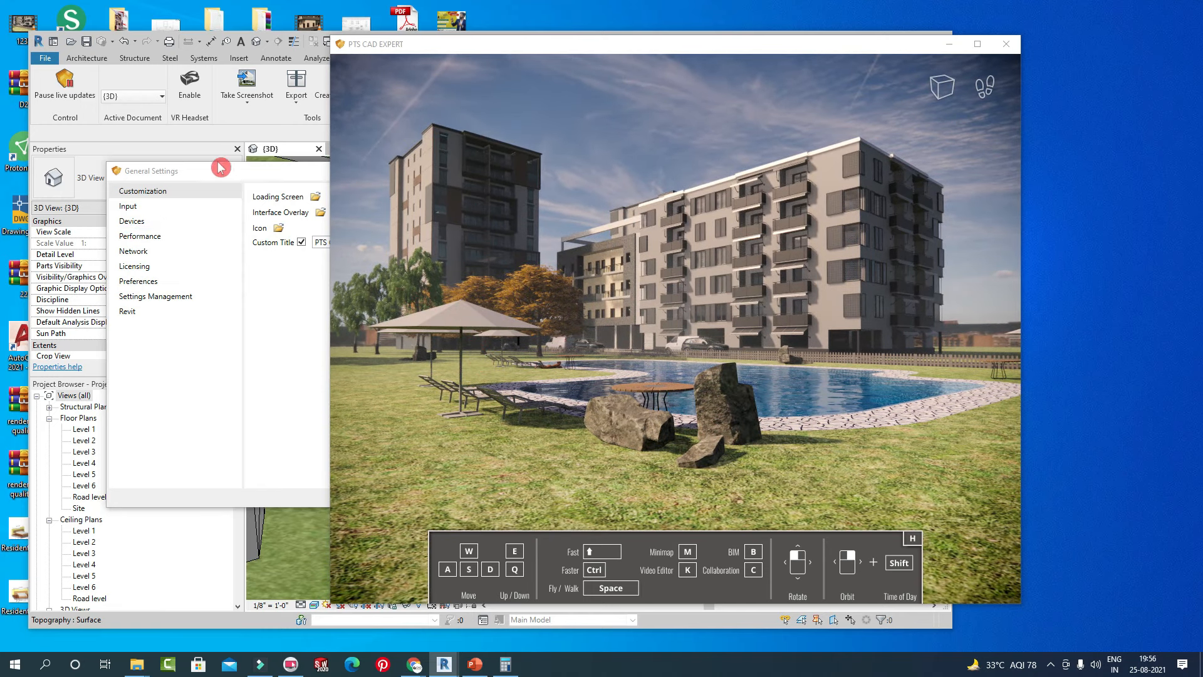
# Arrange Revit with the General Settings dialog and the Enscape render window side by side.
pyautogui.click(229, 176)
pyautogui.moveTo(229, 176); pyautogui.dragTo(209, 173)
pyautogui.moveTo(693, 48); pyautogui.dragTo(204, 55)
pyautogui.moveTo(620, 47); pyautogui.dragTo(807, 67)
pyautogui.click(252, 322)
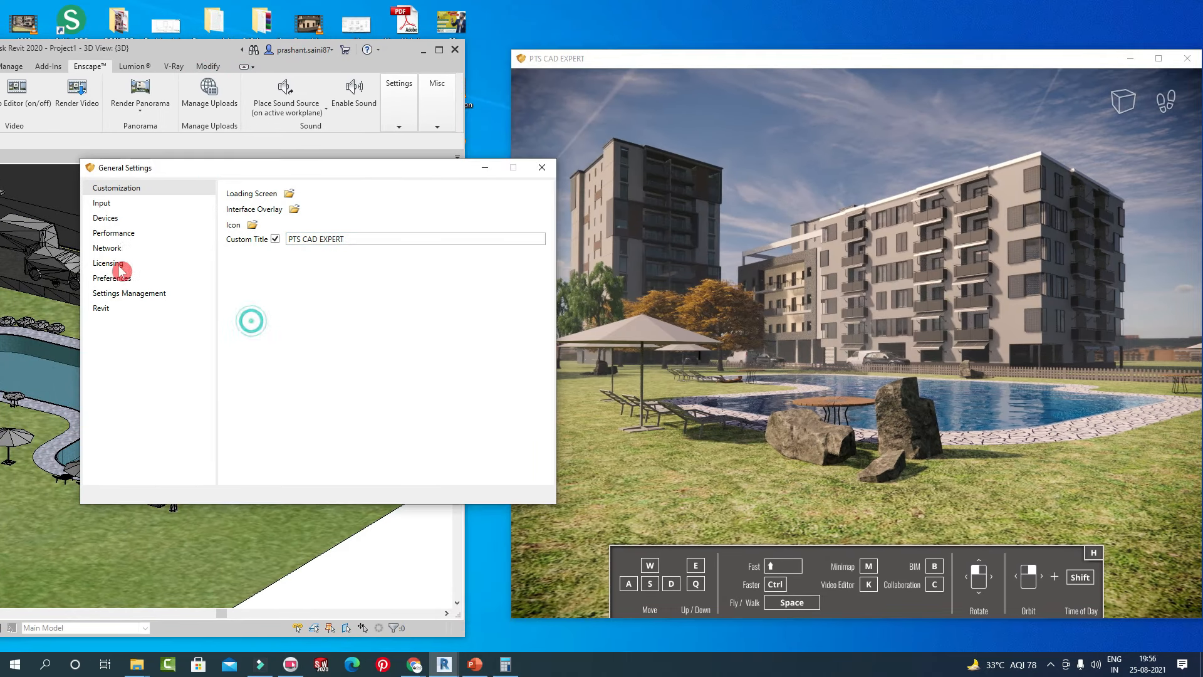
# Review the Input settings, capture the Enscape view with the screenshot hotkey and save it to the Desktop as PNG file "252".
pyautogui.click(102, 205)
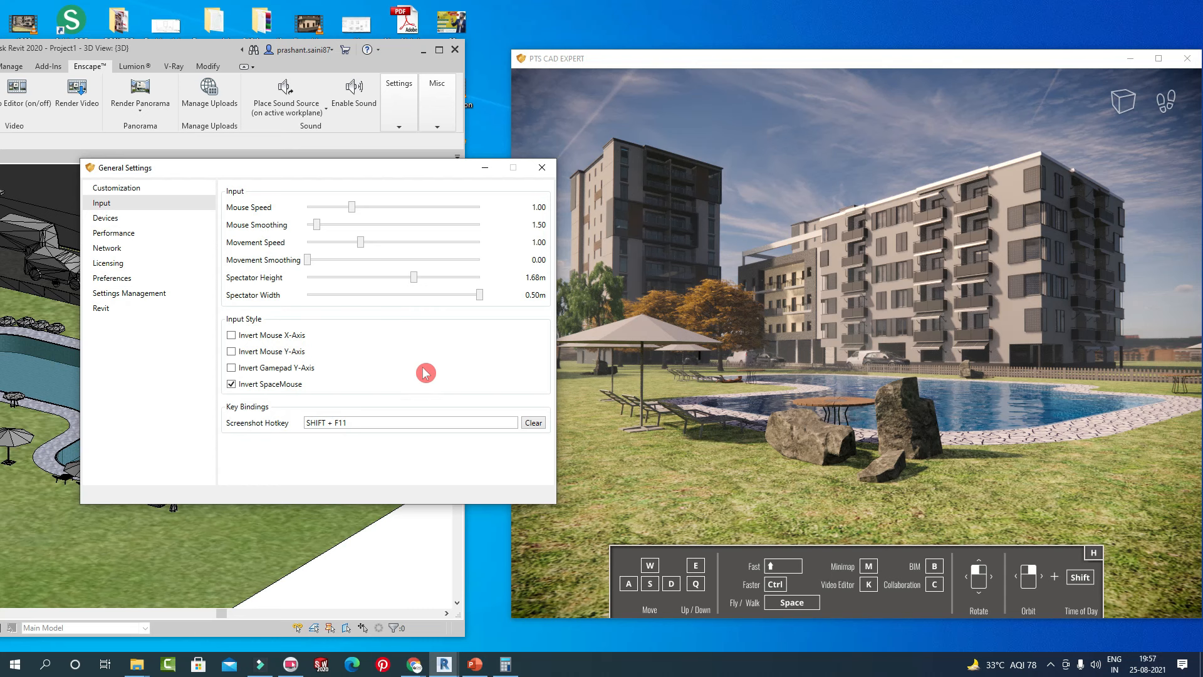
pyautogui.click(789, 248)
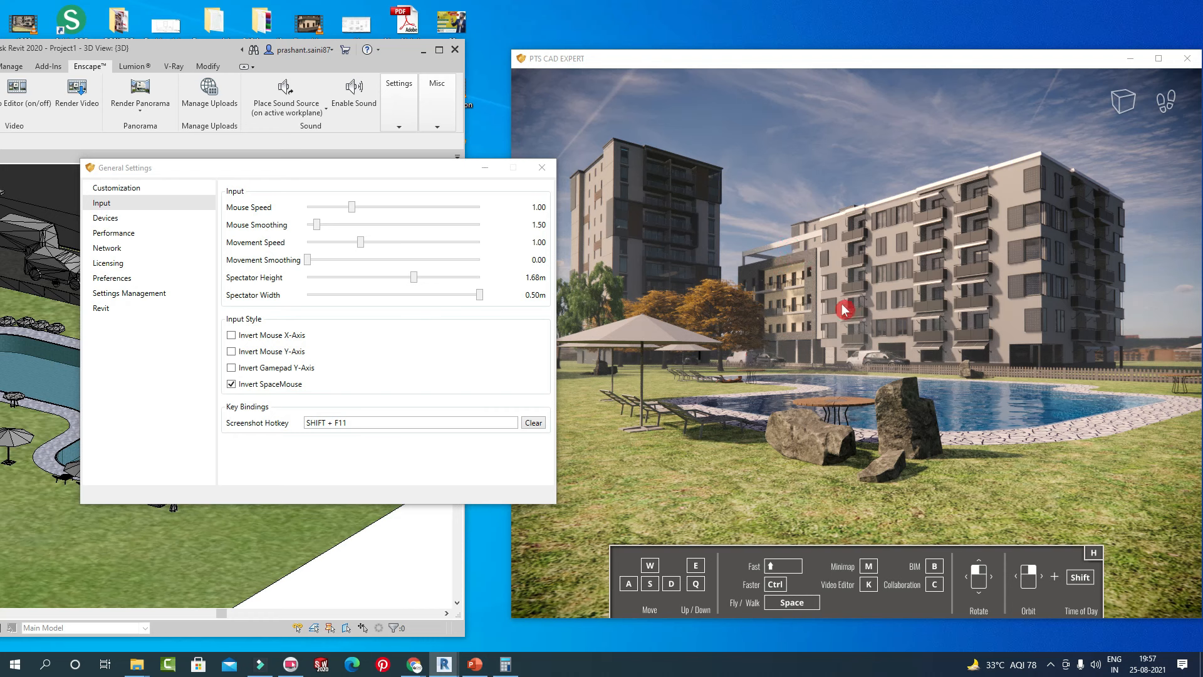
pyautogui.hotkey('shift', 'F11')
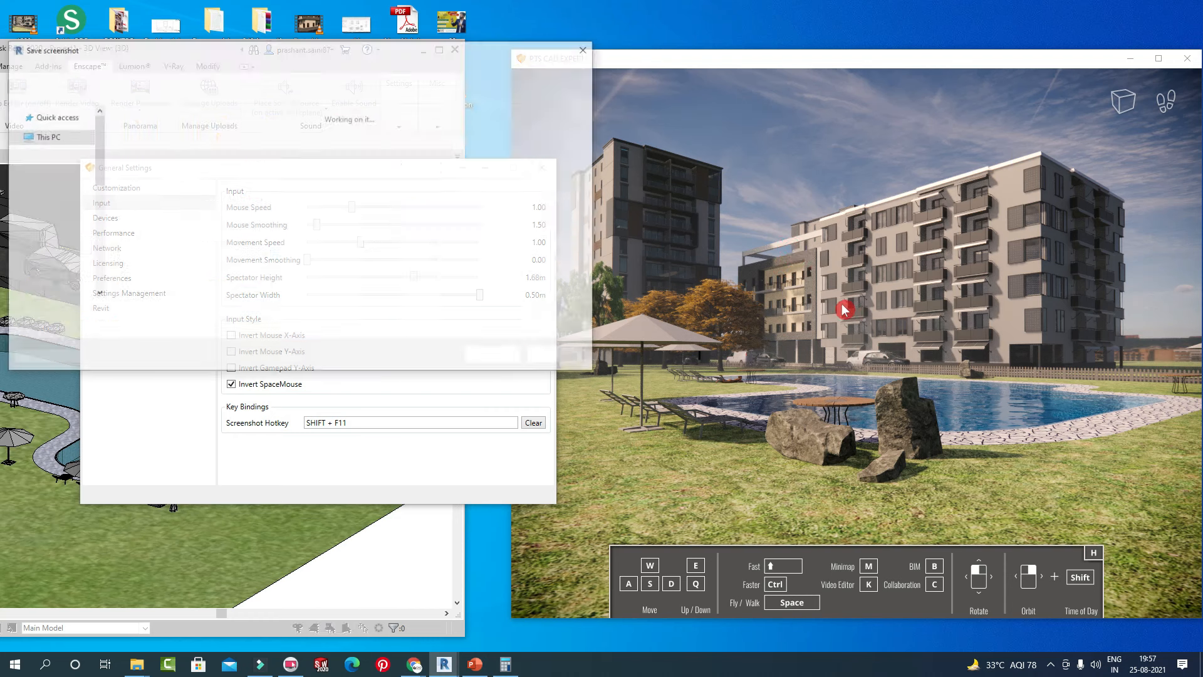
pyautogui.moveTo(385, 53); pyautogui.dragTo(802, 106)
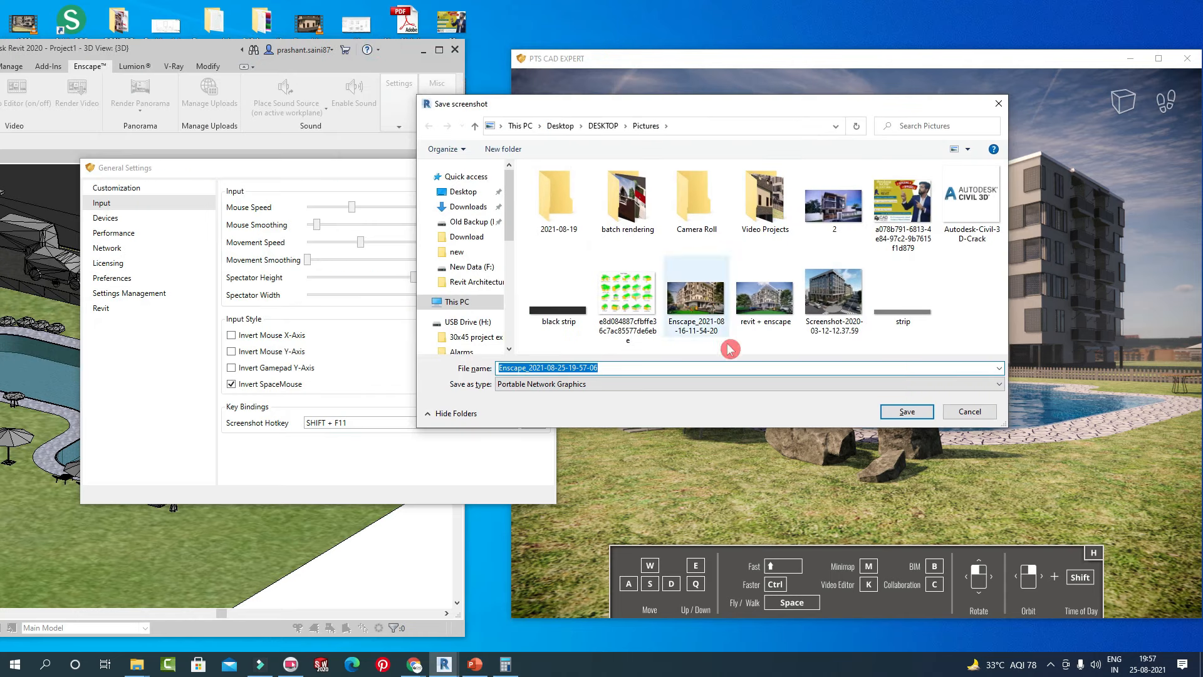
pyautogui.click(463, 193)
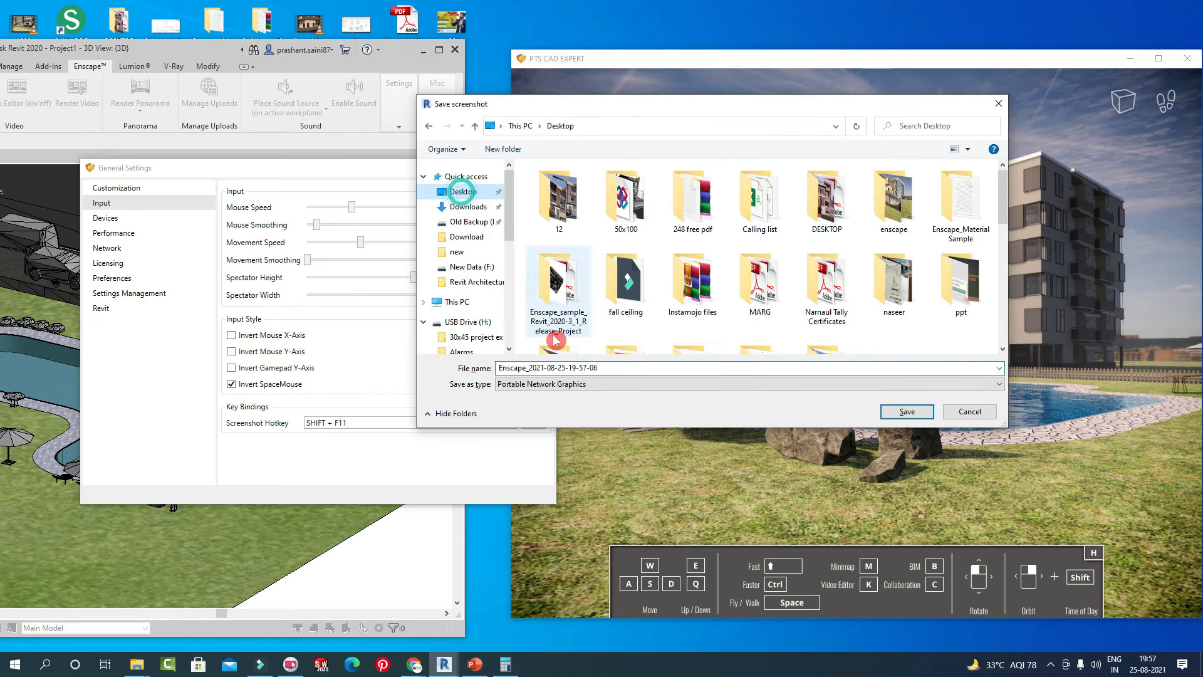
pyautogui.click(604, 367)
pyautogui.write('252')
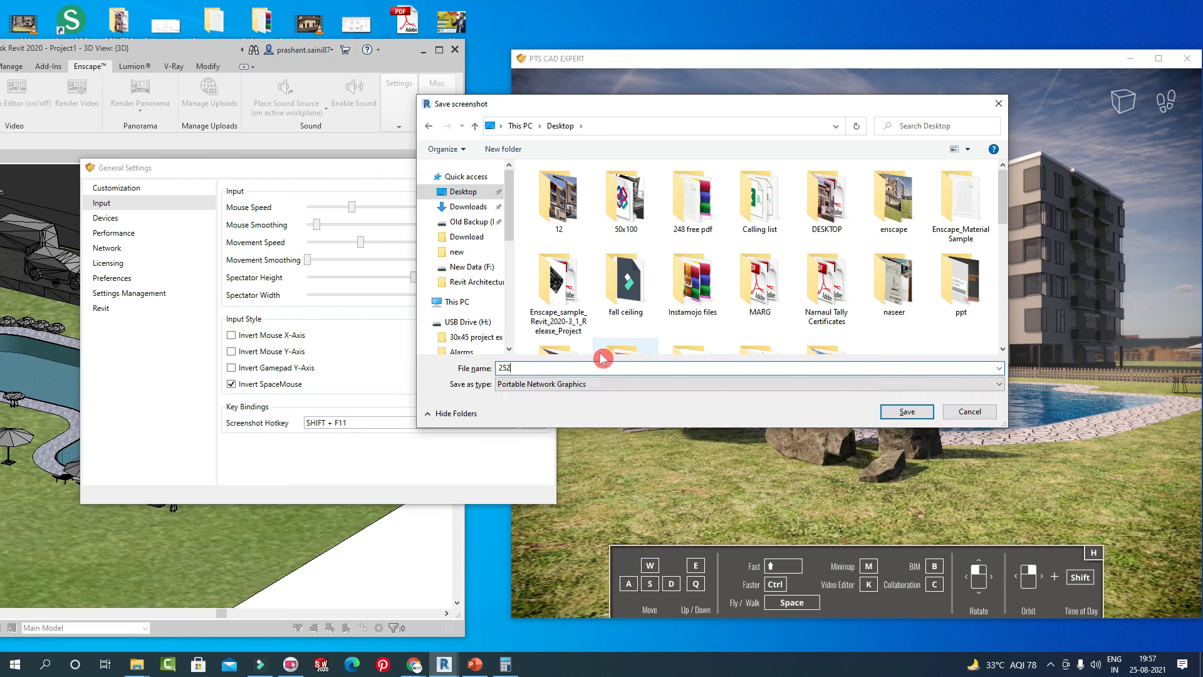
pyautogui.click(900, 414)
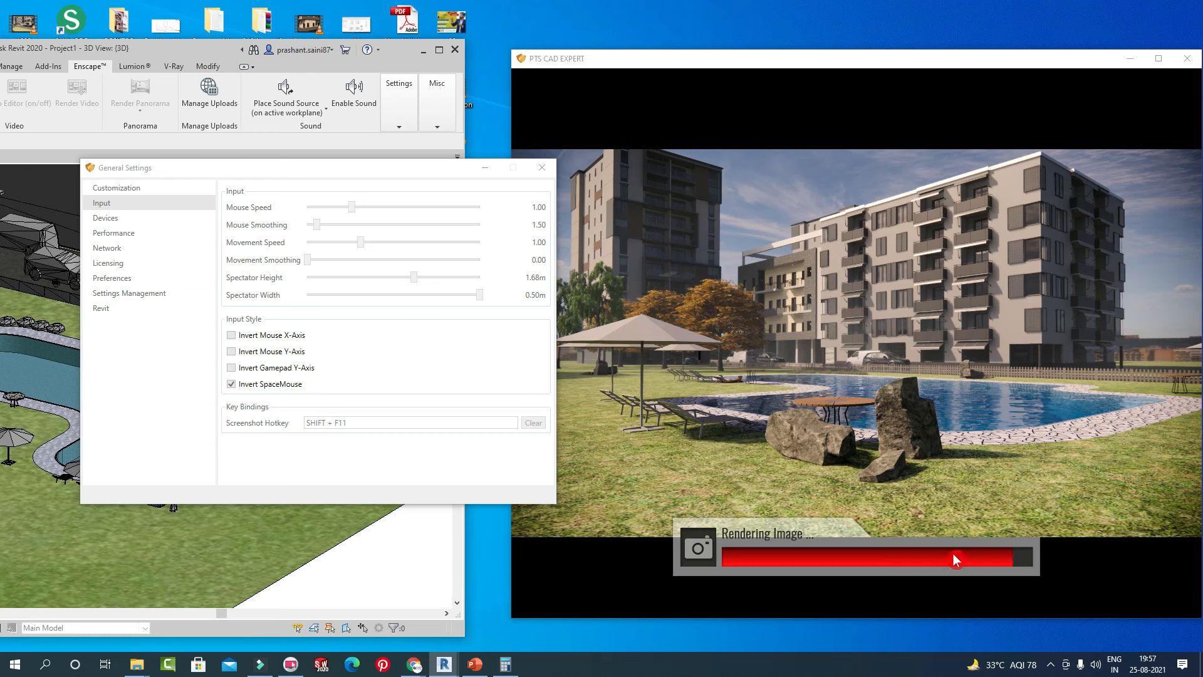
# Set the 3D TV stereo mode to Half width per eye and examine the split view around the pool.
pyautogui.click(125, 220)
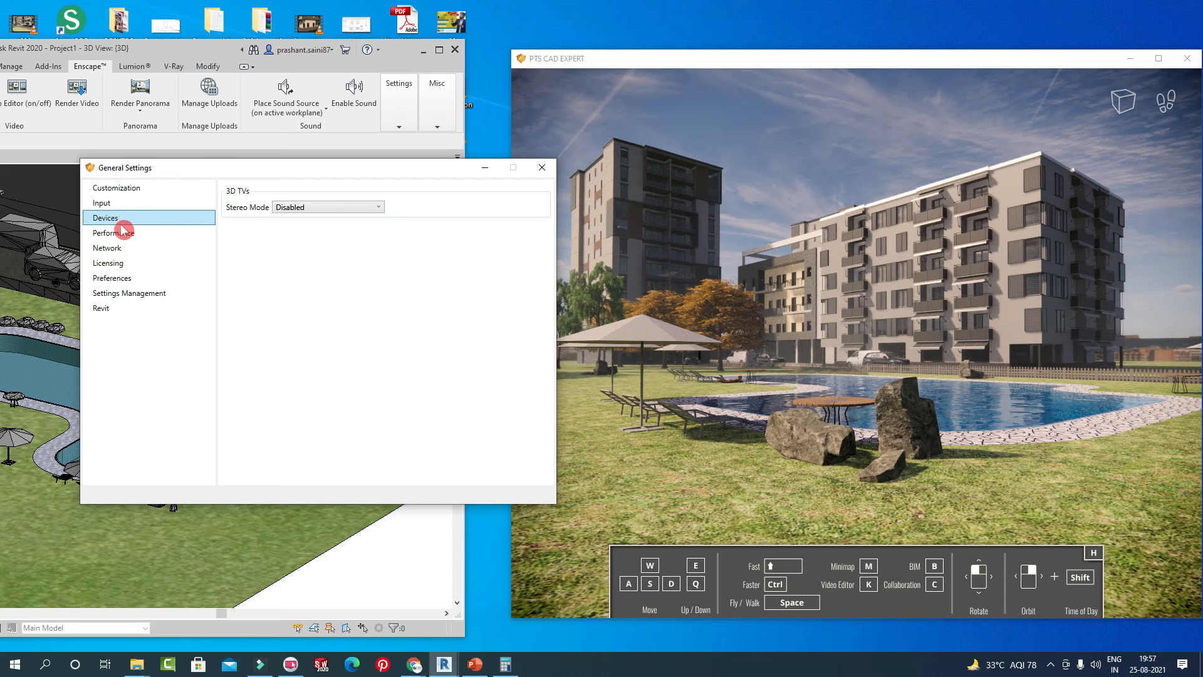
pyautogui.click(330, 212)
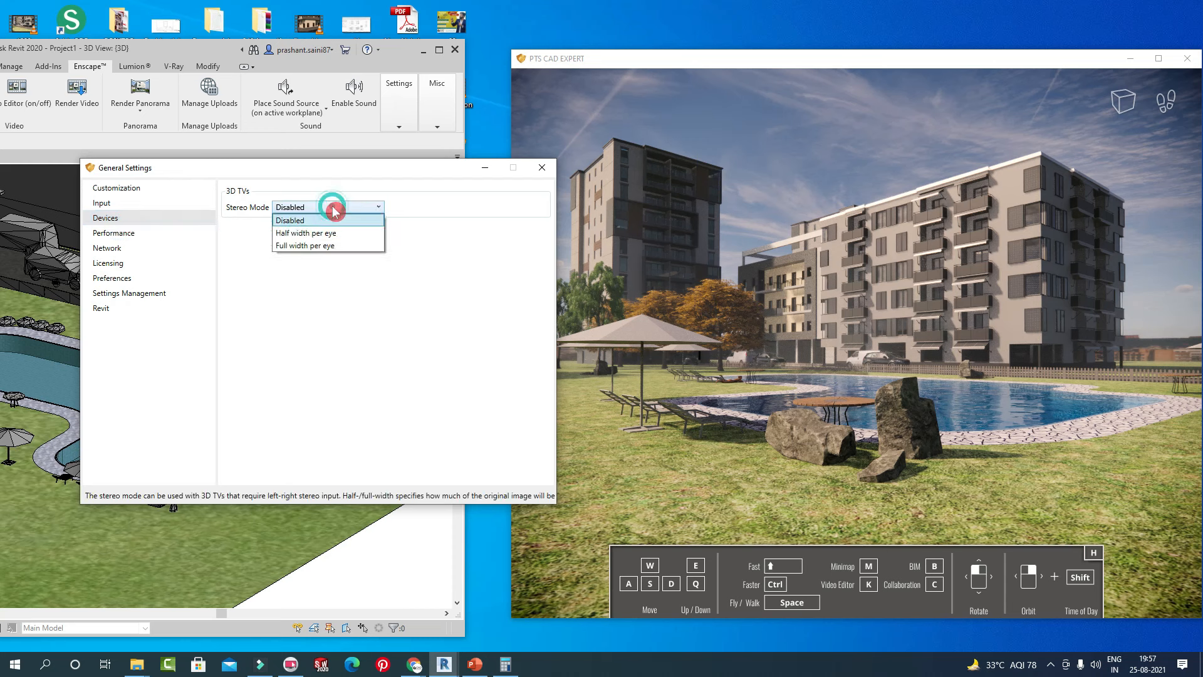
pyautogui.click(353, 242)
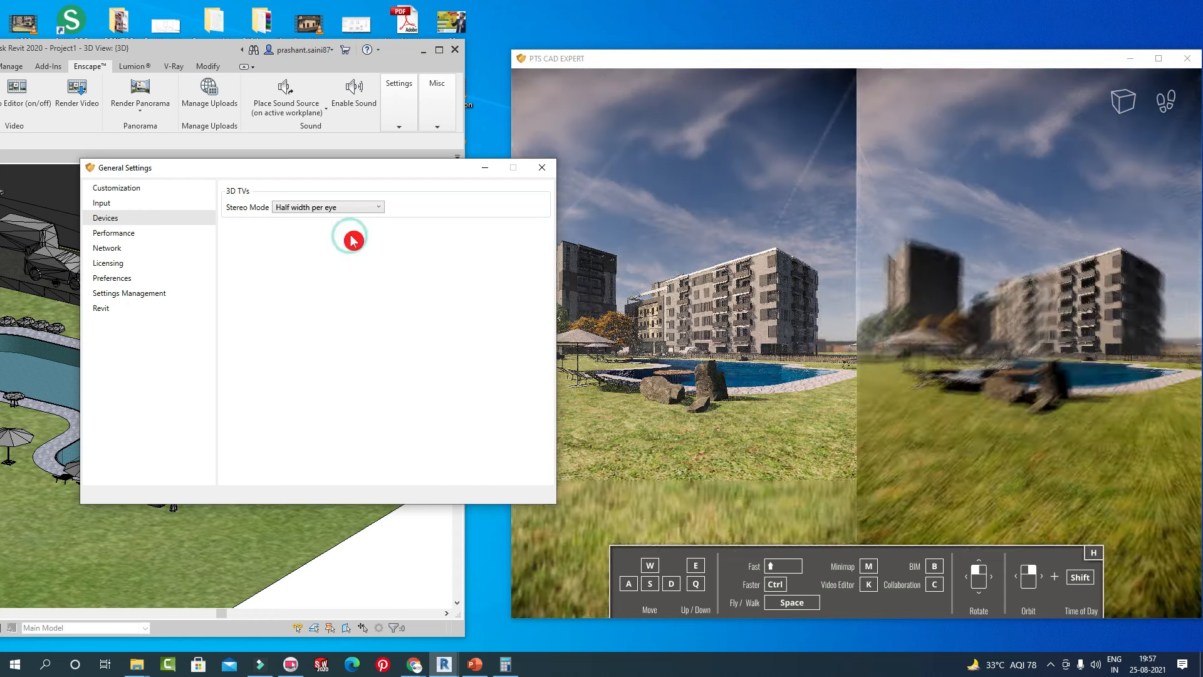
pyautogui.moveTo(1086, 281); pyautogui.dragTo(1076, 383)
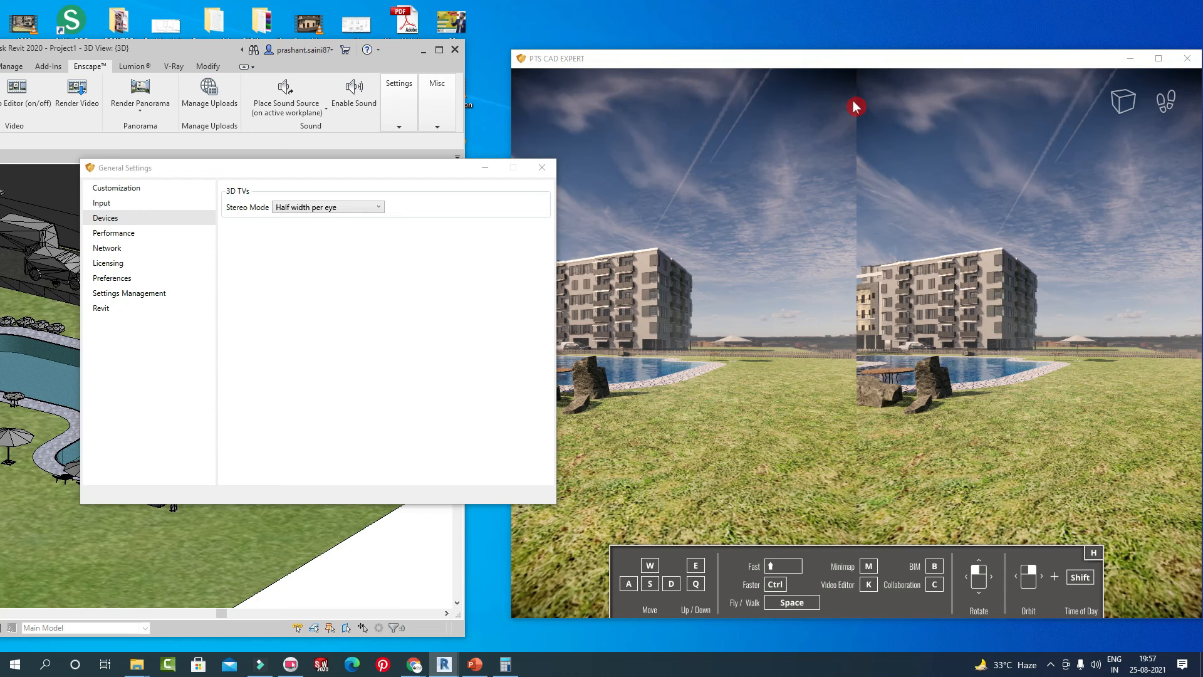
pyautogui.moveTo(915, 61); pyautogui.dragTo(878, 57)
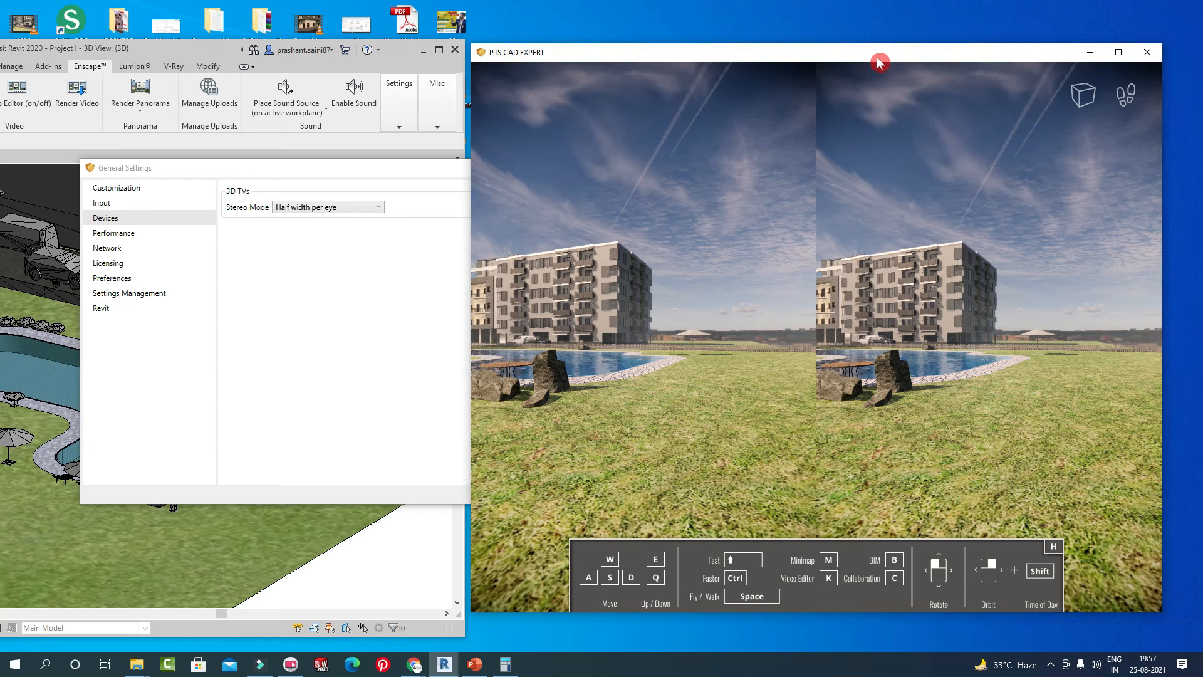
pyautogui.moveTo(910, 197); pyautogui.dragTo(818, 215)
# Try the Full width per eye stereo mode and look around the split render view.
pyautogui.click(295, 208)
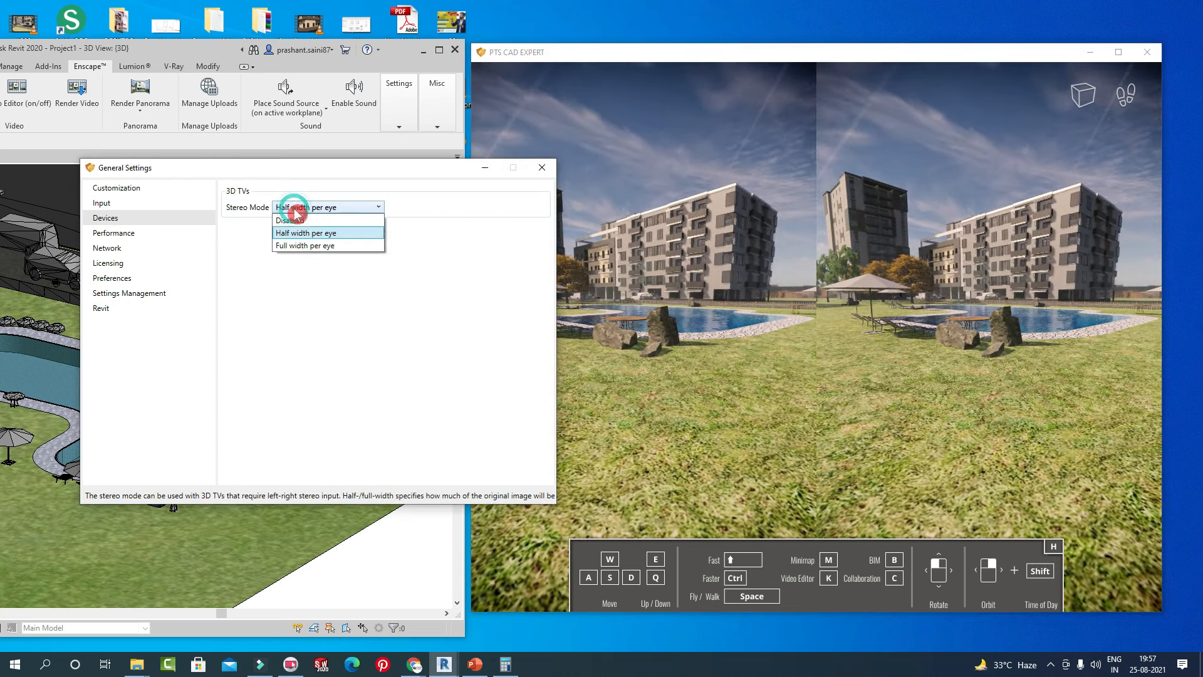
pyautogui.click(307, 246)
pyautogui.moveTo(852, 314); pyautogui.dragTo(874, 286)
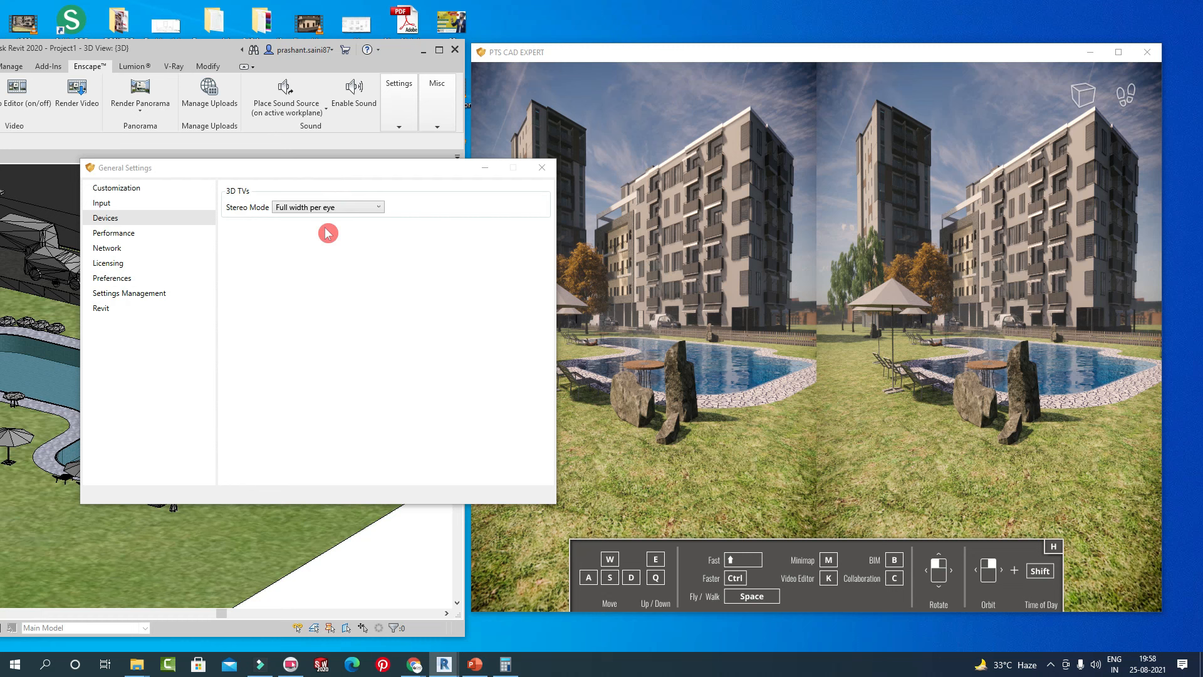
# View the Performance settings and set the 3D TV stereo mode back to Disabled.
pyautogui.click(121, 237)
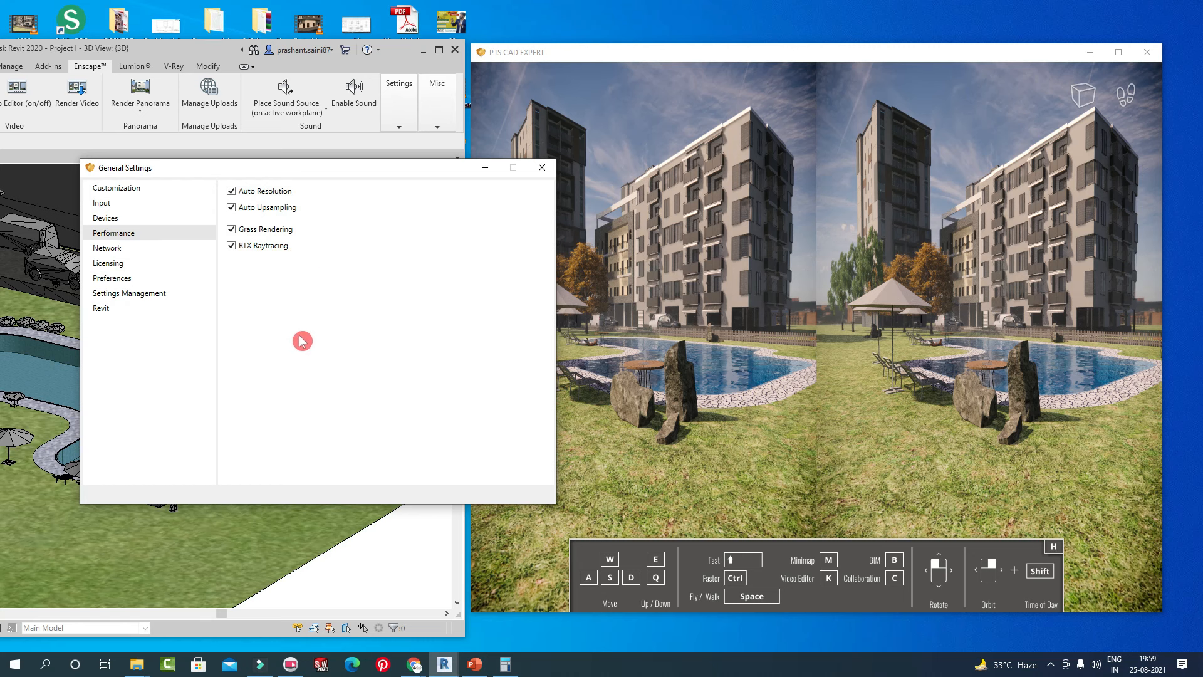
pyautogui.click(104, 219)
pyautogui.click(359, 207)
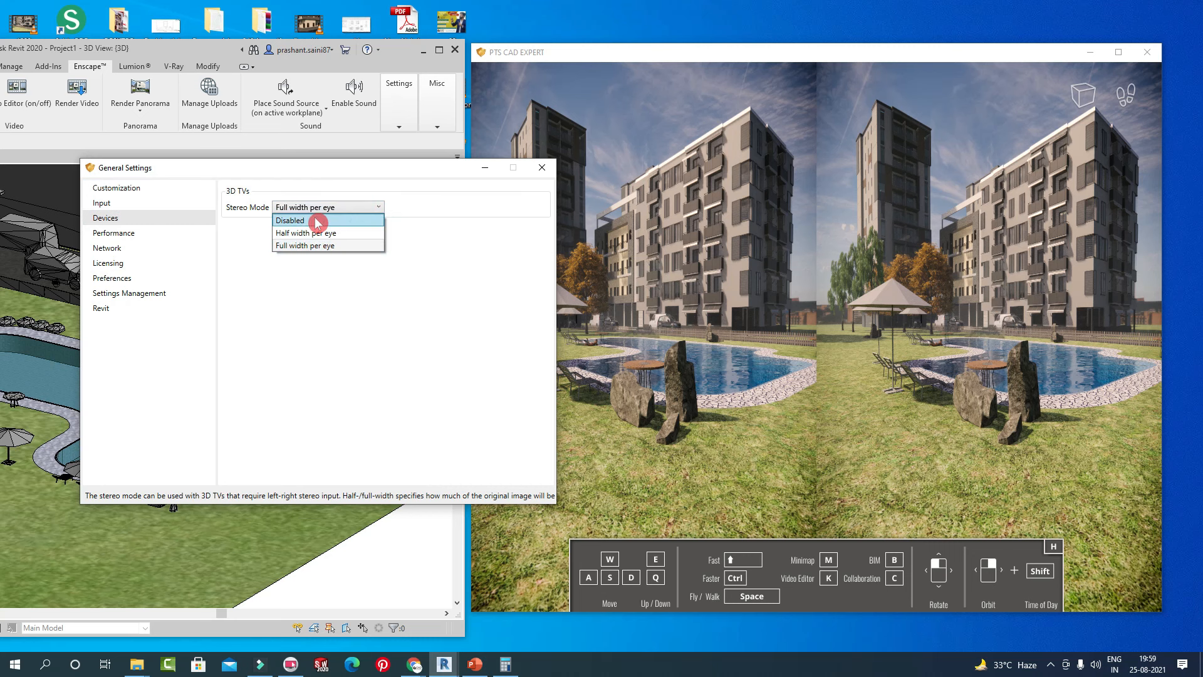
pyautogui.click(313, 223)
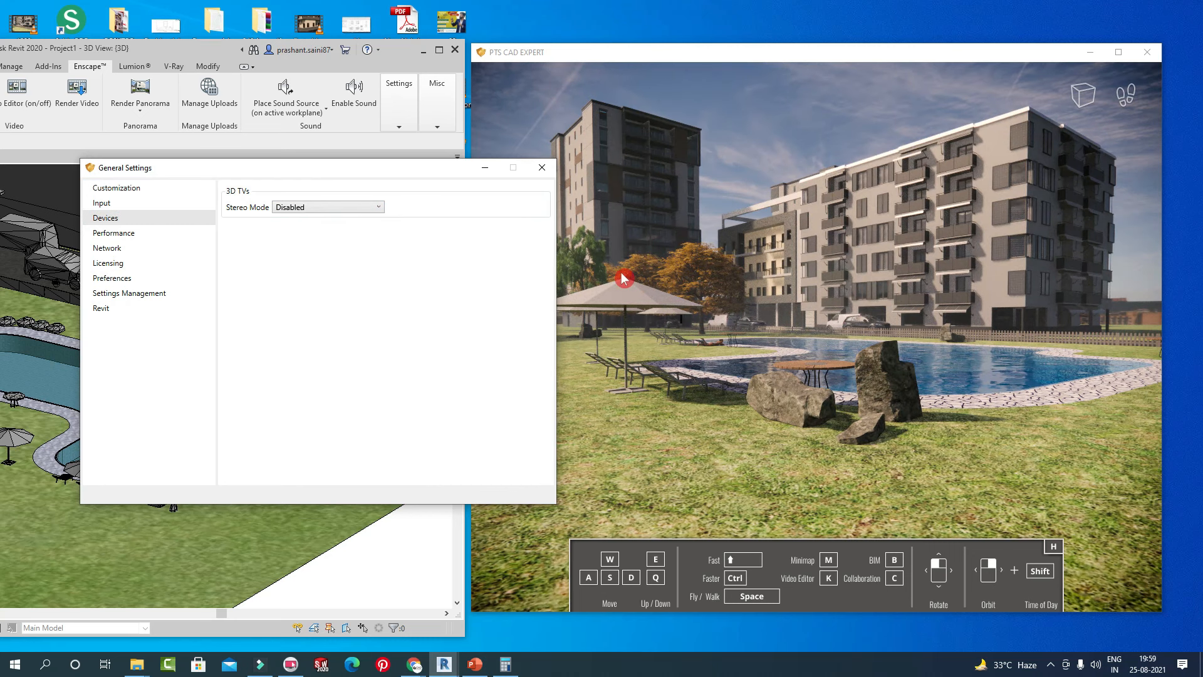
# Examine the Performance, Network and Licensing sections of the Enscape general settings.
pyautogui.click(127, 236)
pyautogui.click(127, 248)
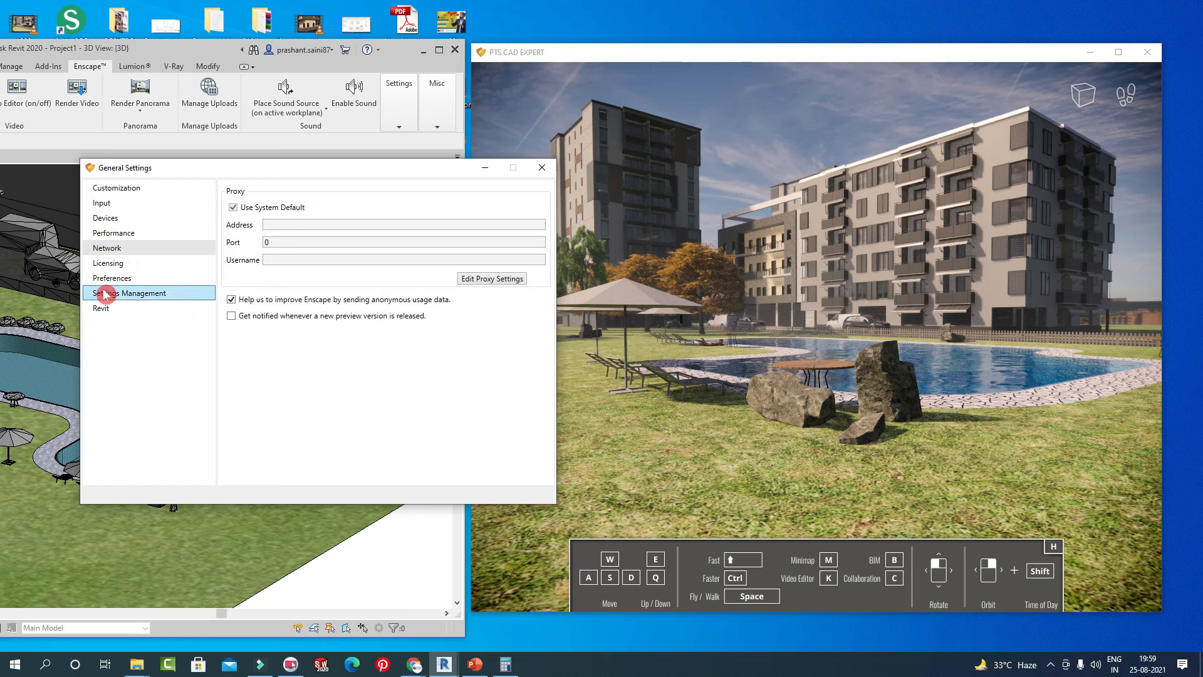
pyautogui.click(128, 268)
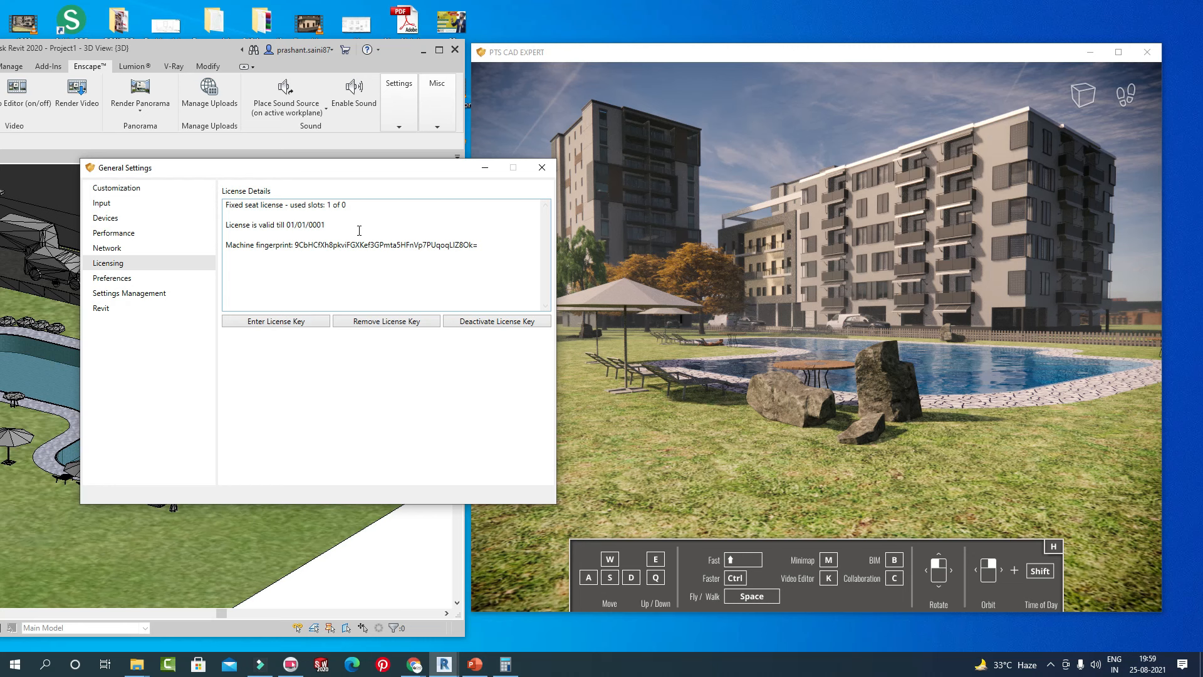
pyautogui.click(141, 280)
pyautogui.click(140, 269)
# Try entering a sample license key in the Enscape License dialog, close it without applying and reposition the General Settings dialog.
pyautogui.click(254, 322)
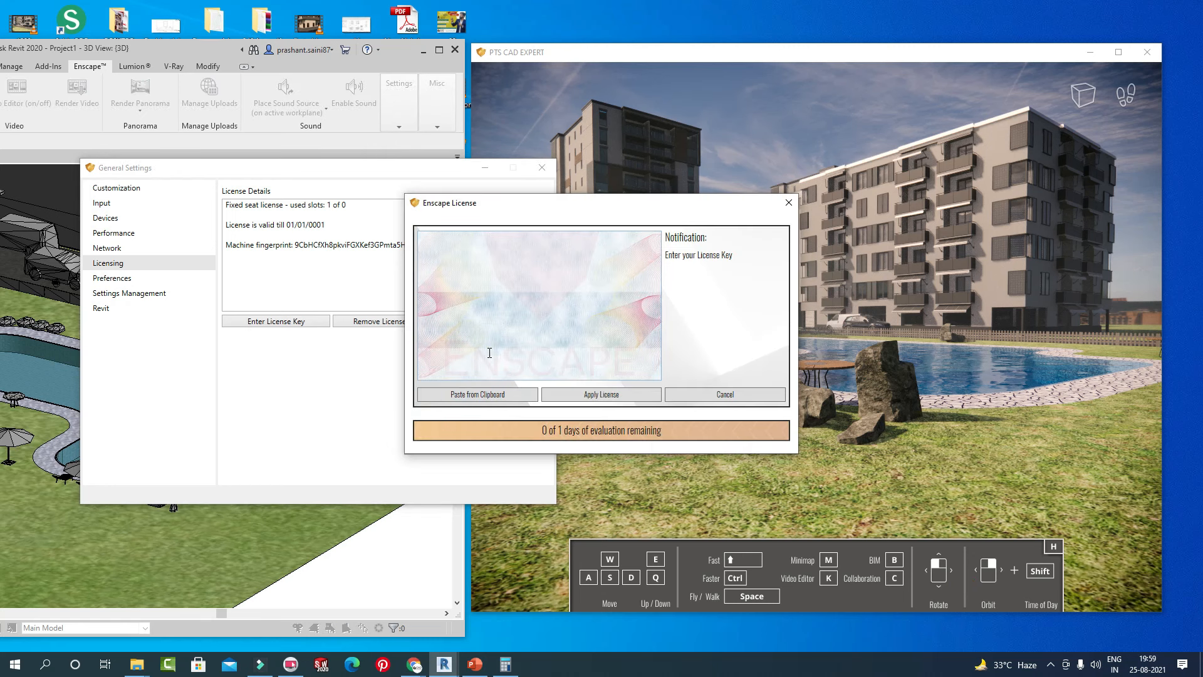
pyautogui.click(468, 324)
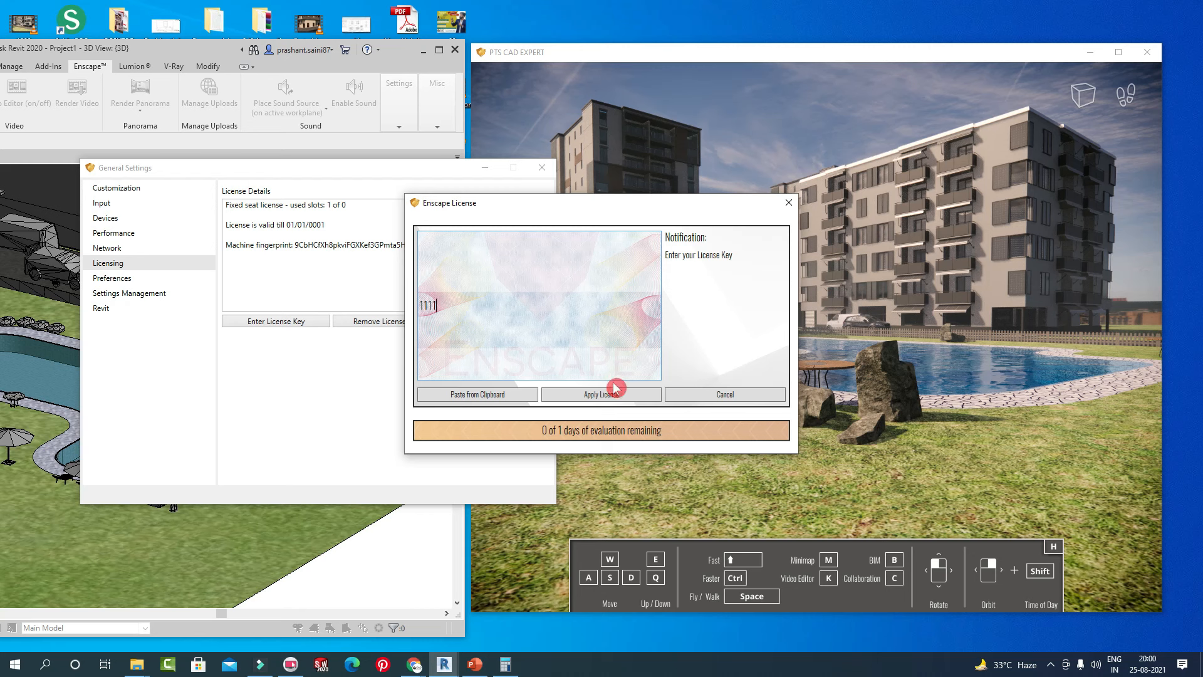
pyautogui.click(788, 202)
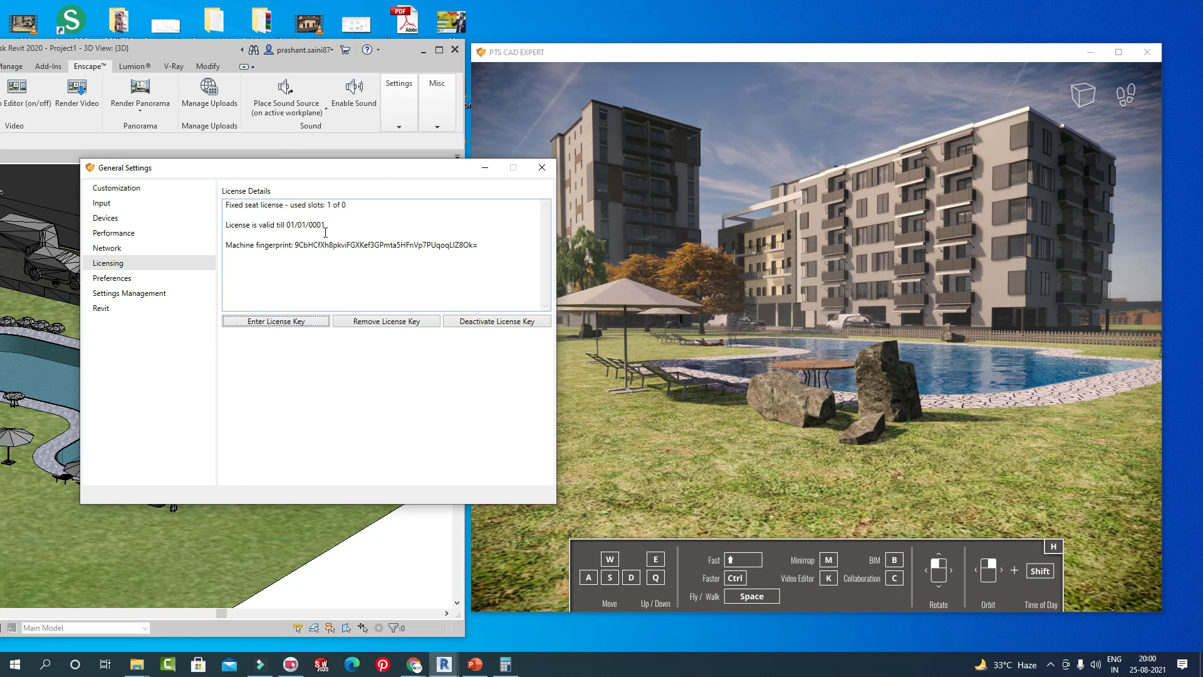
pyautogui.moveTo(438, 177); pyautogui.dragTo(496, 149)
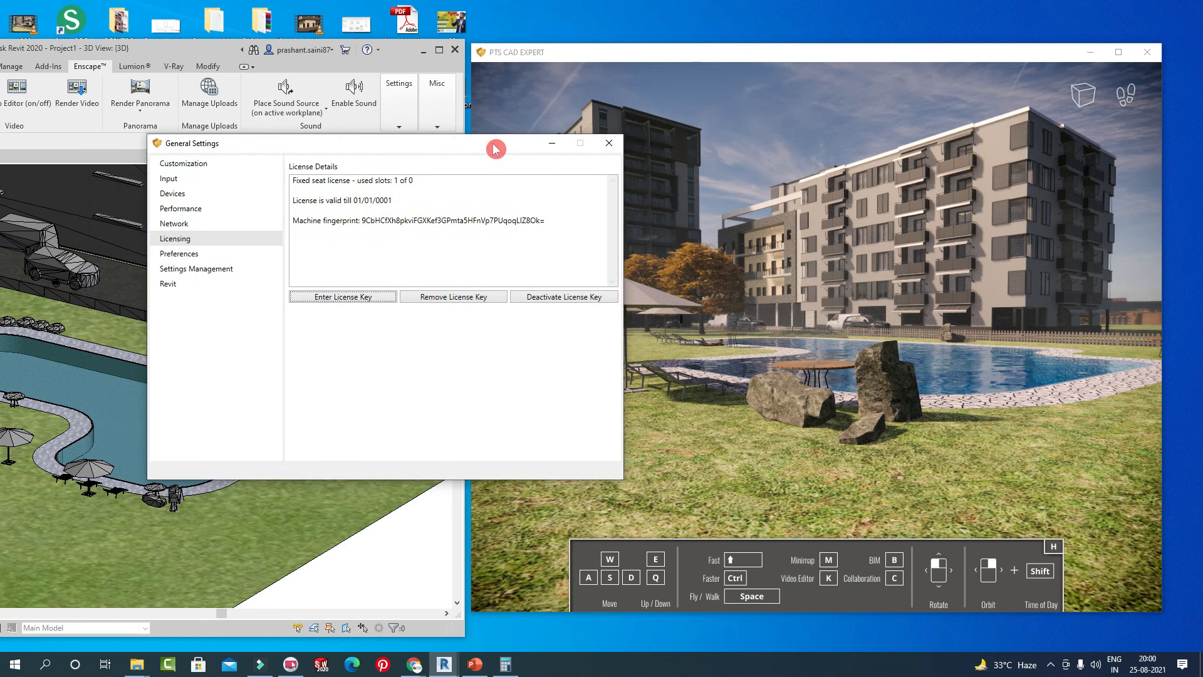
# Examine the Preferences settings and review the Licensing, Network, Performance, Devices and Input sections of the general settings.
pyautogui.click(208, 253)
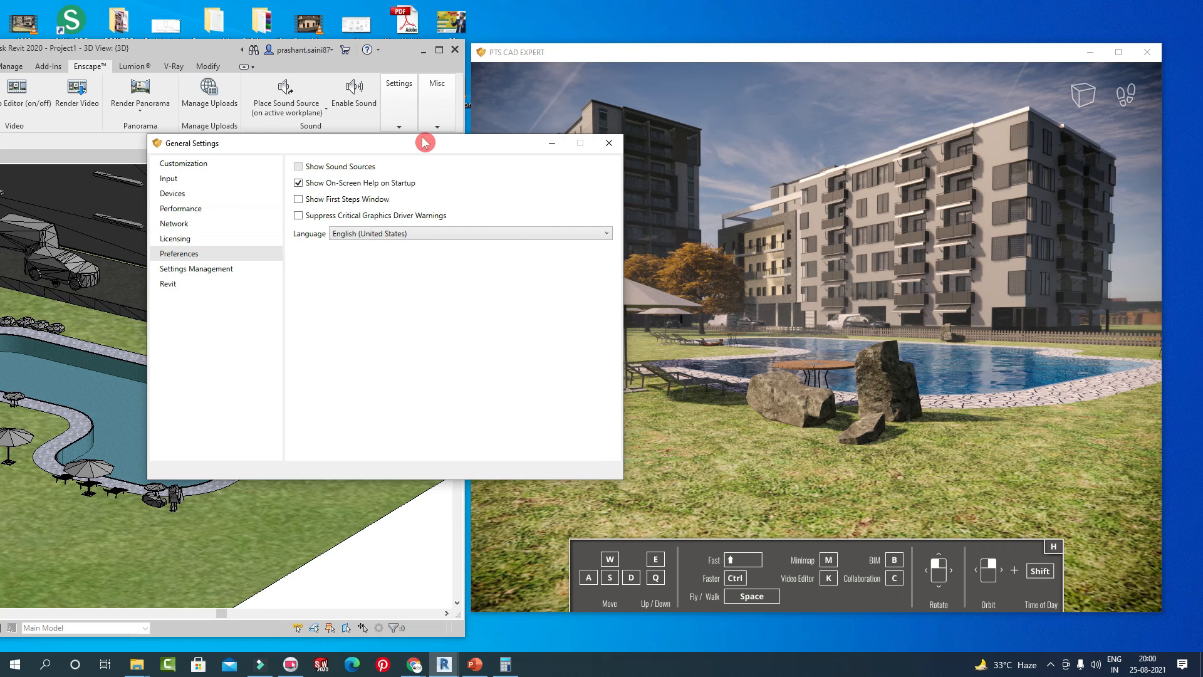
pyautogui.click(188, 239)
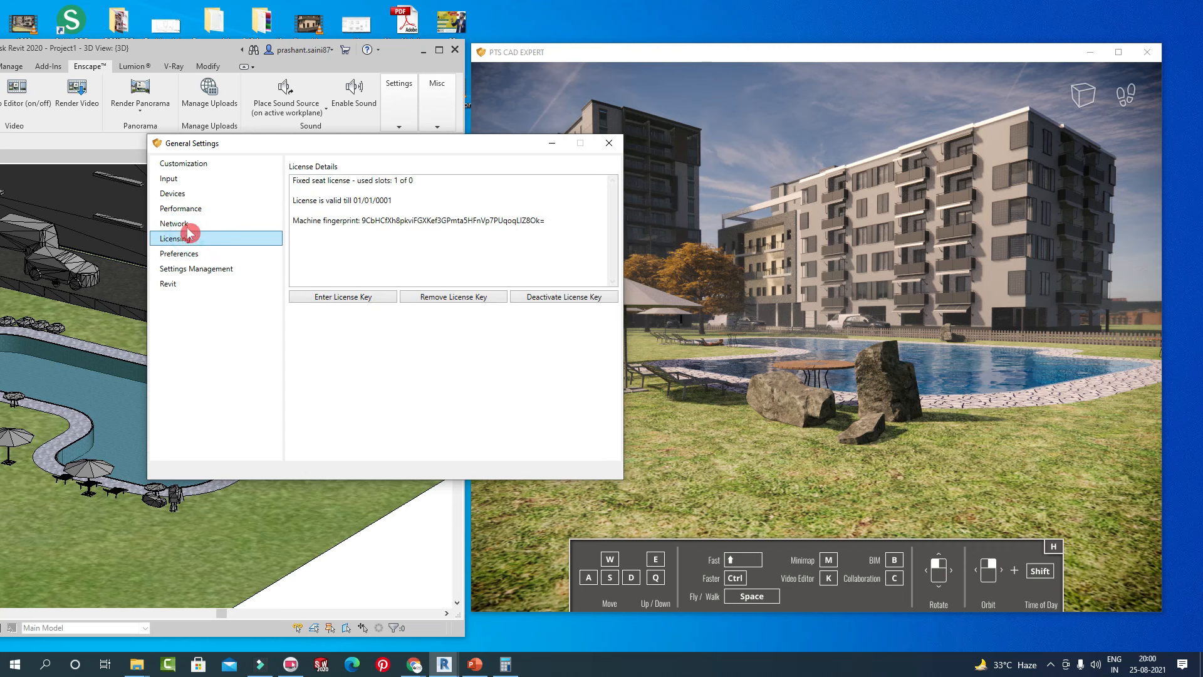
pyautogui.click(192, 223)
pyautogui.click(195, 208)
pyautogui.click(195, 194)
pyautogui.click(188, 178)
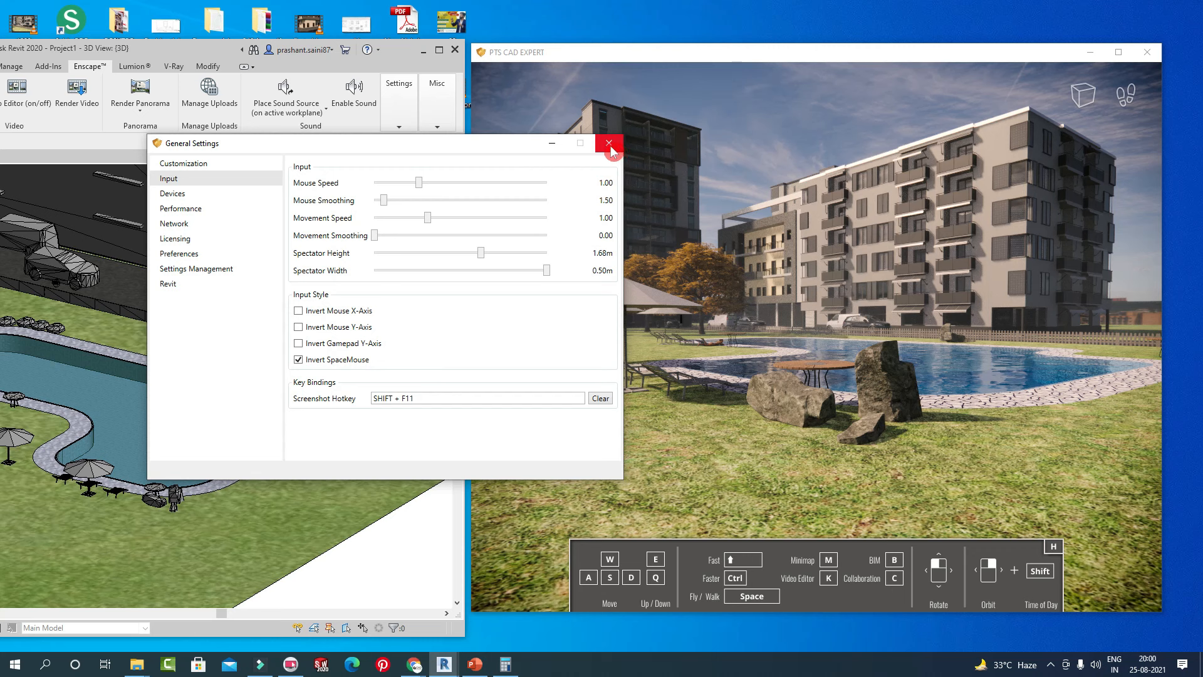
# Expand the render view to fill the screen and walk across the pool to the car beside the apartment building.
pyautogui.moveTo(929, 213); pyautogui.dragTo(996, 237)
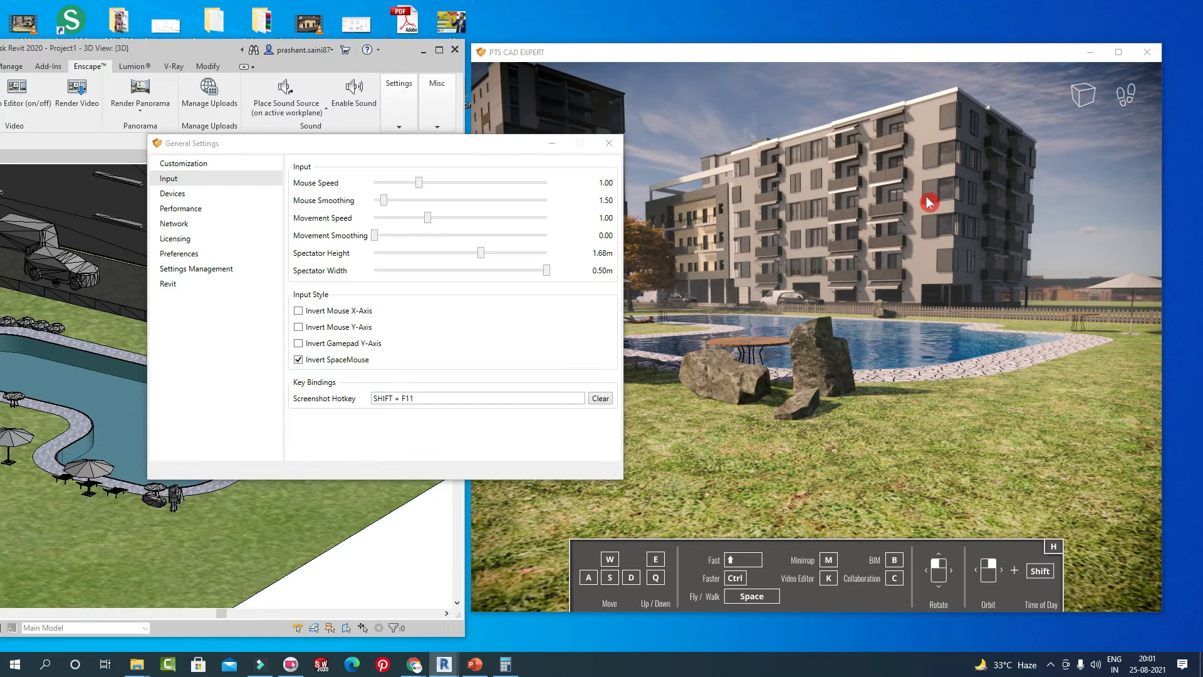
pyautogui.press('F11')
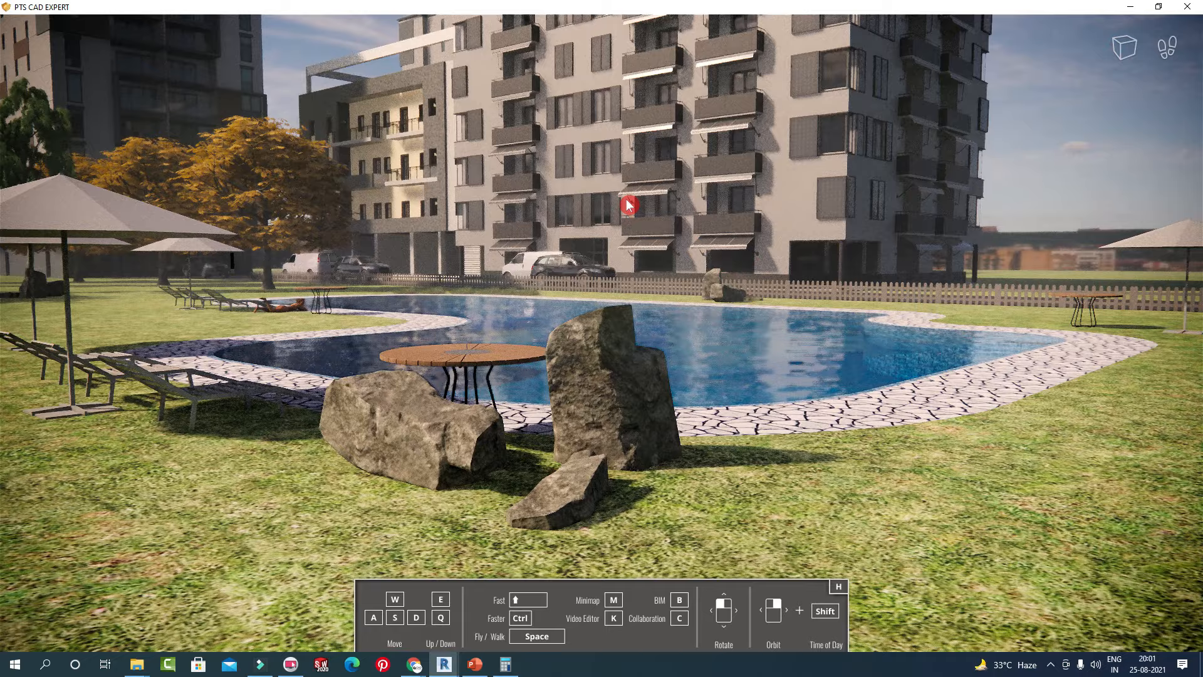
pyautogui.press('w')
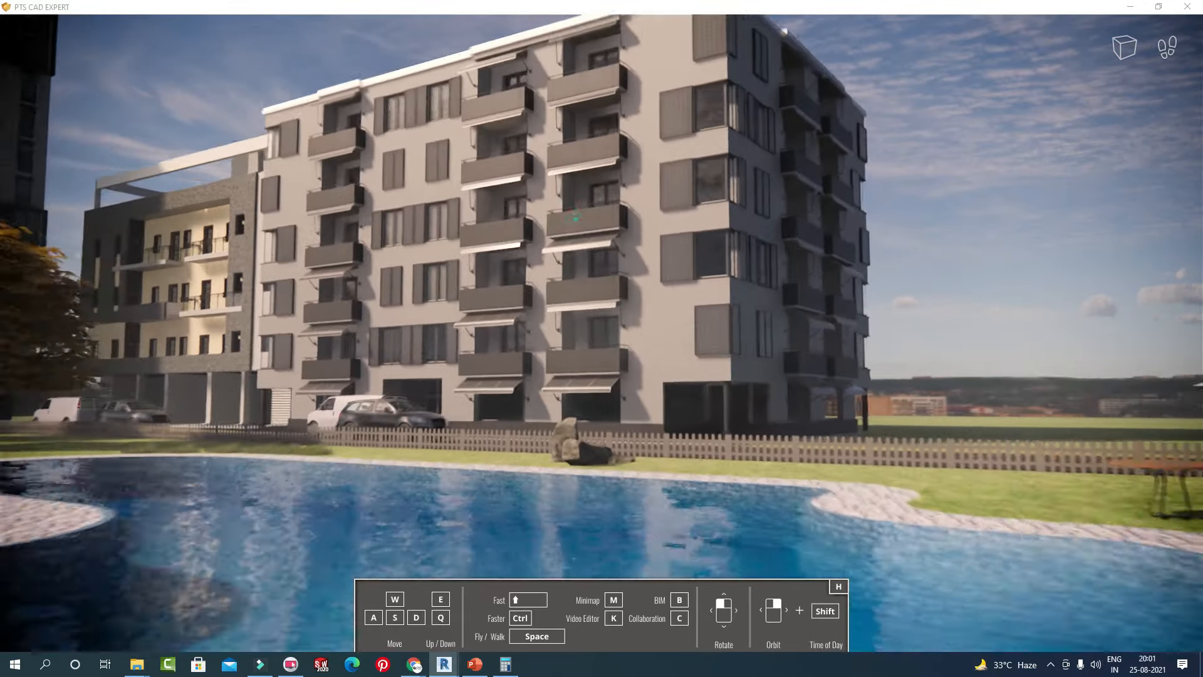
pyautogui.press('w')
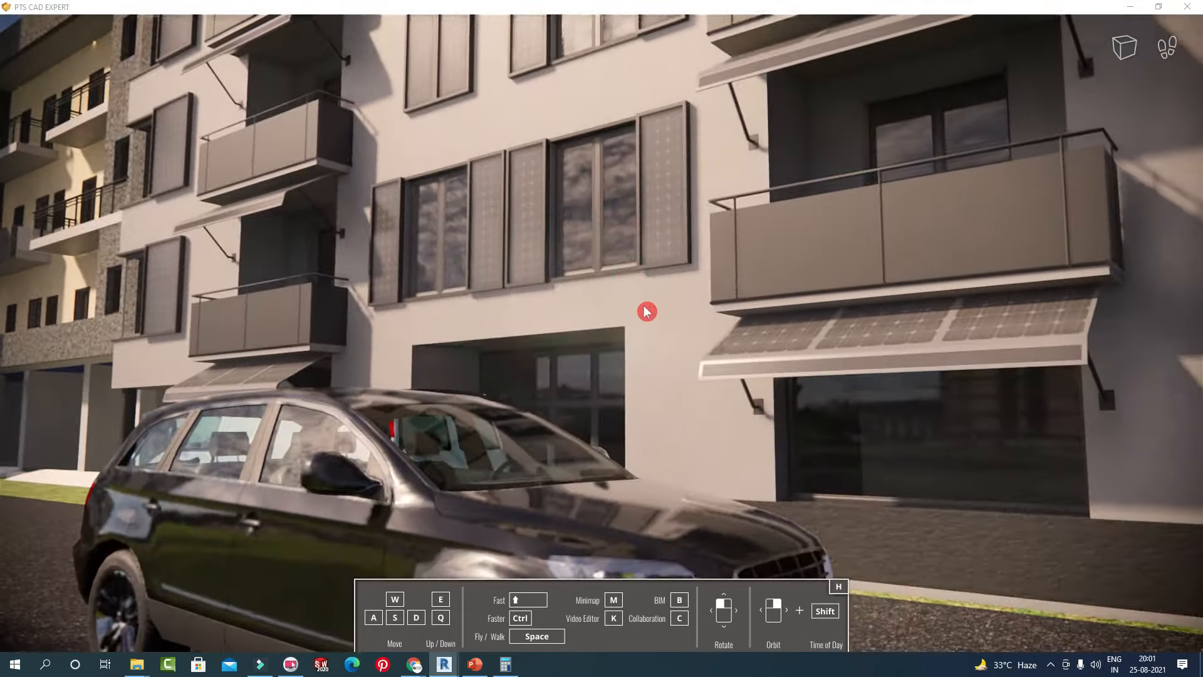
# Switch to fly mode, fly through the apartment building's facade and look around its empty interior.
pyautogui.press('space')
pyautogui.moveTo(647, 312); pyautogui.dragTo(647, 451)
pyautogui.press('e')
pyautogui.moveTo(602, 339); pyautogui.dragTo(776, 107)
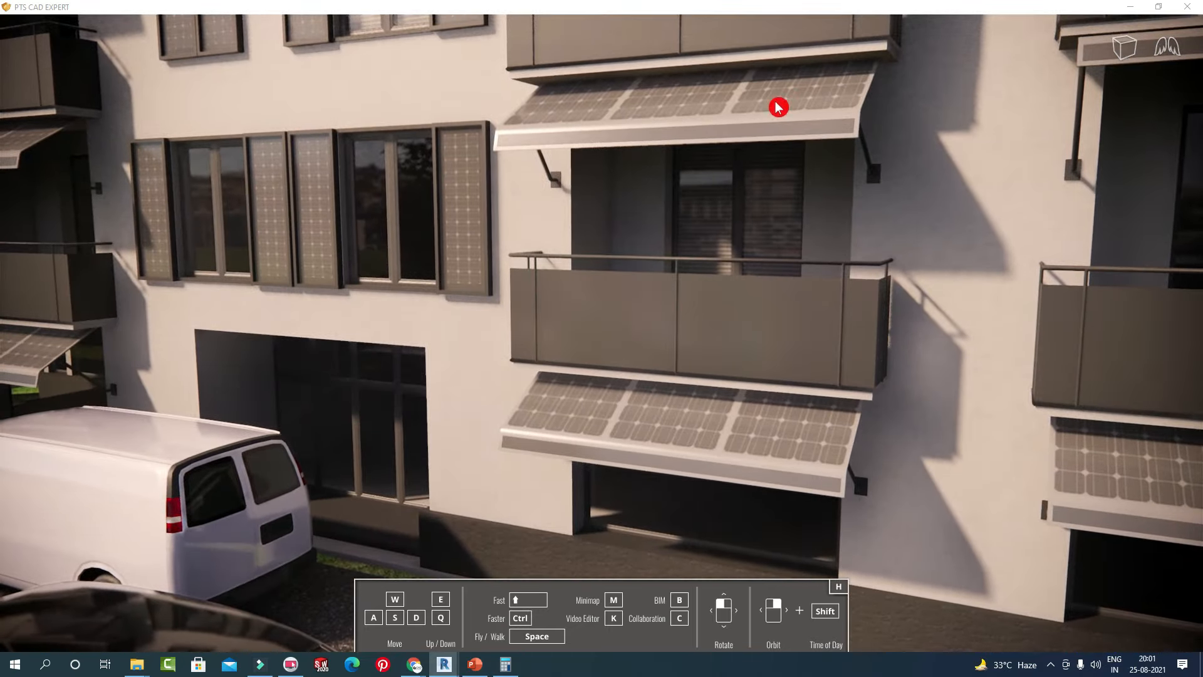
pyautogui.press('w')
pyautogui.press('w')
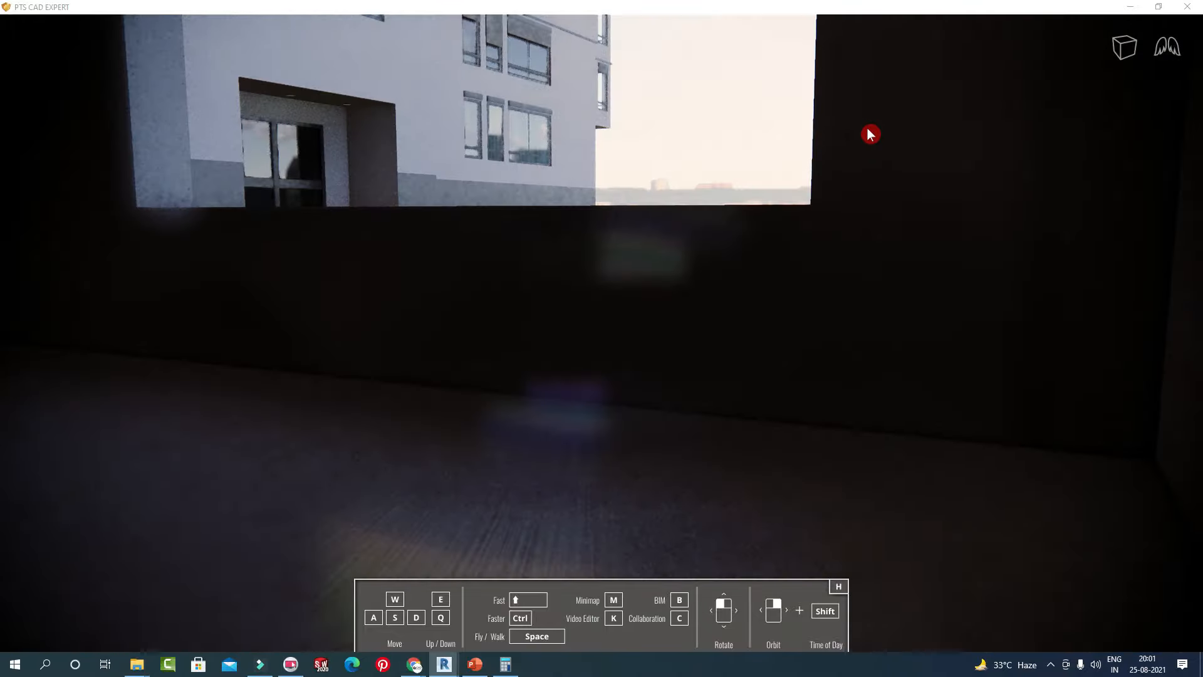
pyautogui.moveTo(833, 129); pyautogui.dragTo(201, 75)
pyautogui.moveTo(830, 160); pyautogui.dragTo(250, 163)
pyautogui.moveTo(787, 173); pyautogui.dragTo(819, 179)
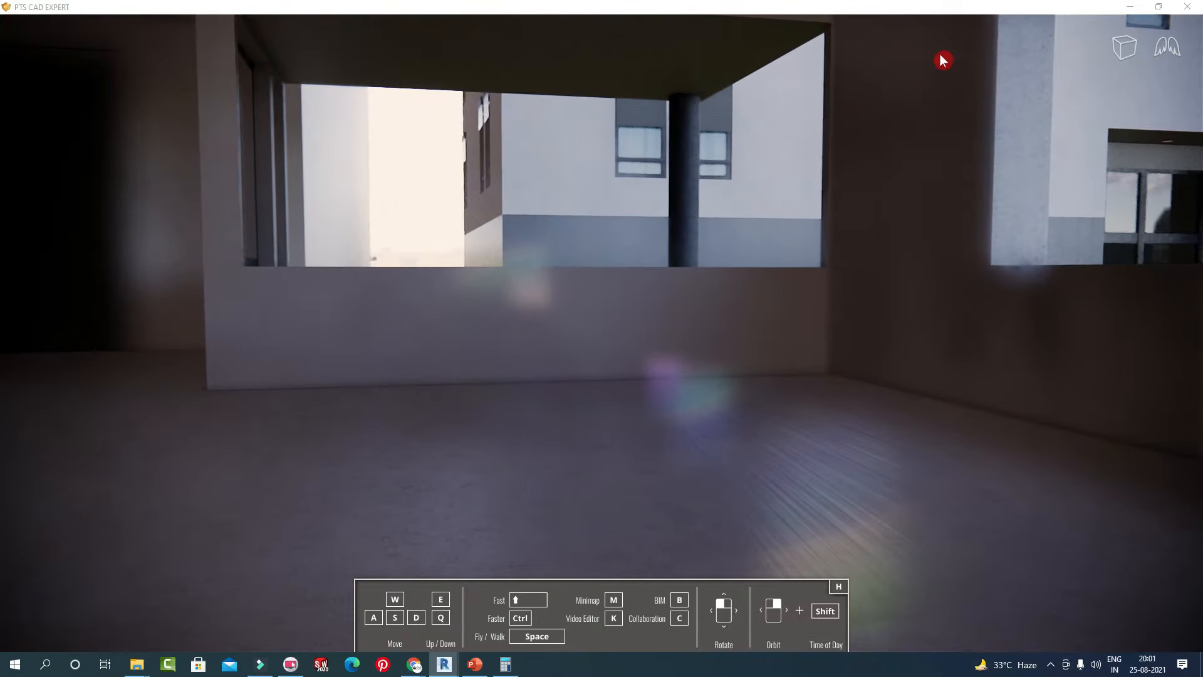
# Minimize the render window, dismiss the general settings and return to the maximized Revit window.
pyautogui.click(1136, 8)
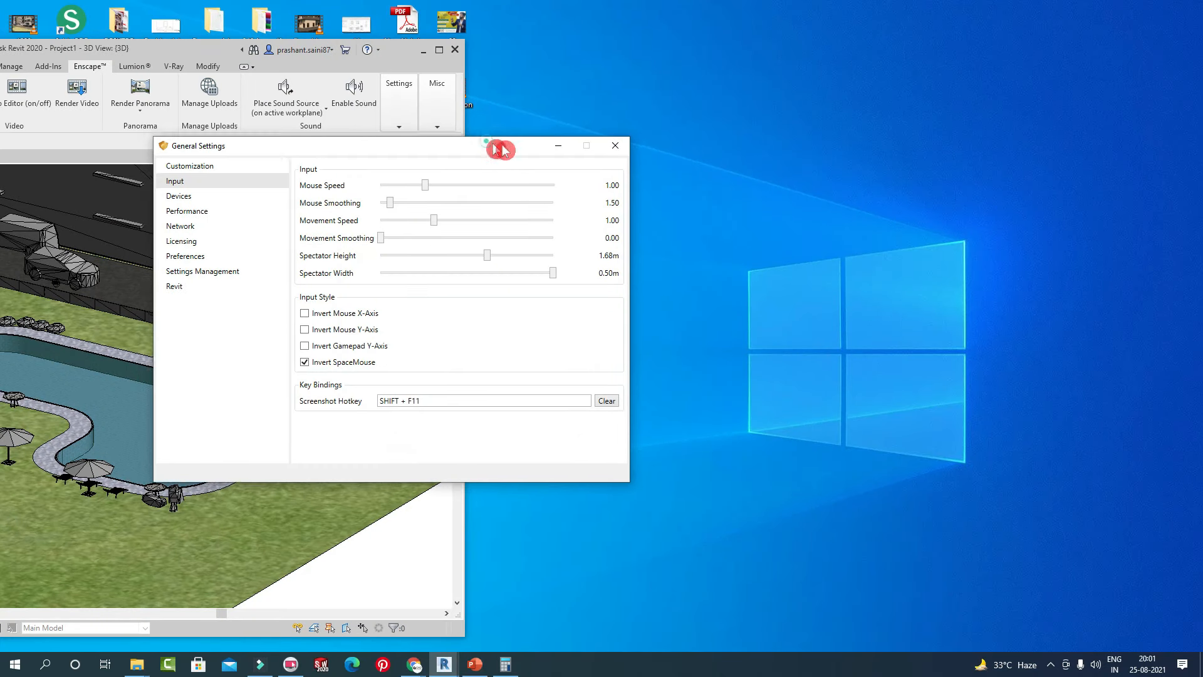
pyautogui.moveTo(492, 144); pyautogui.dragTo(893, 138)
pyautogui.click(954, 137)
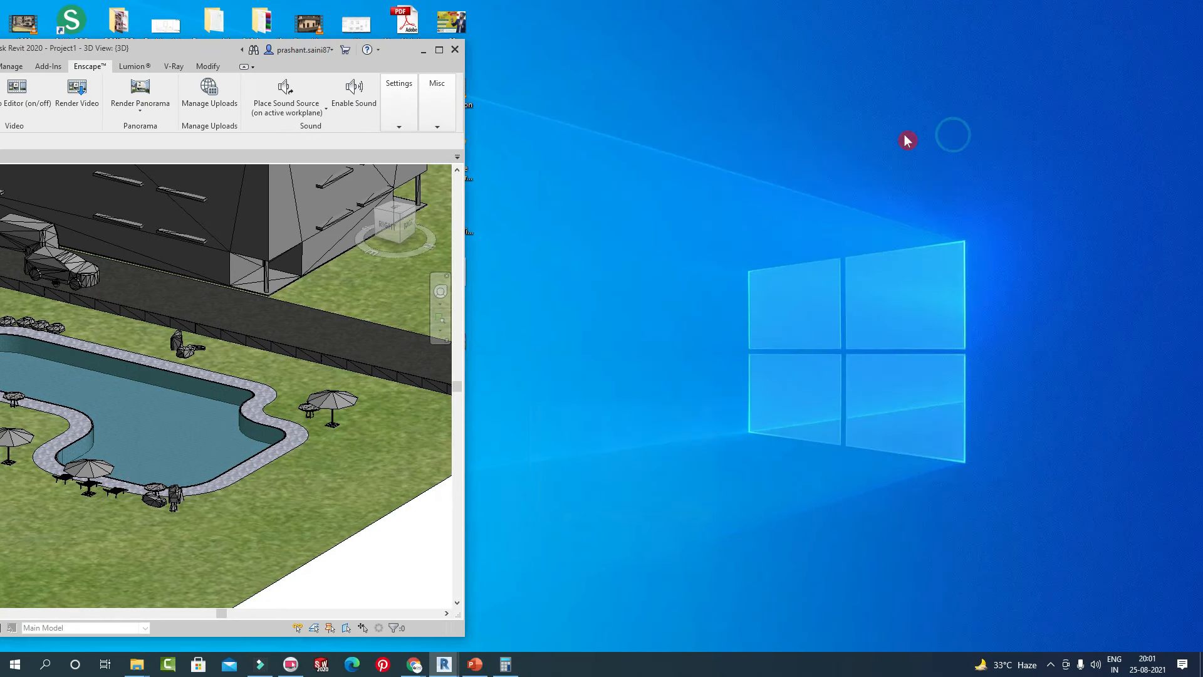
pyautogui.click(445, 50)
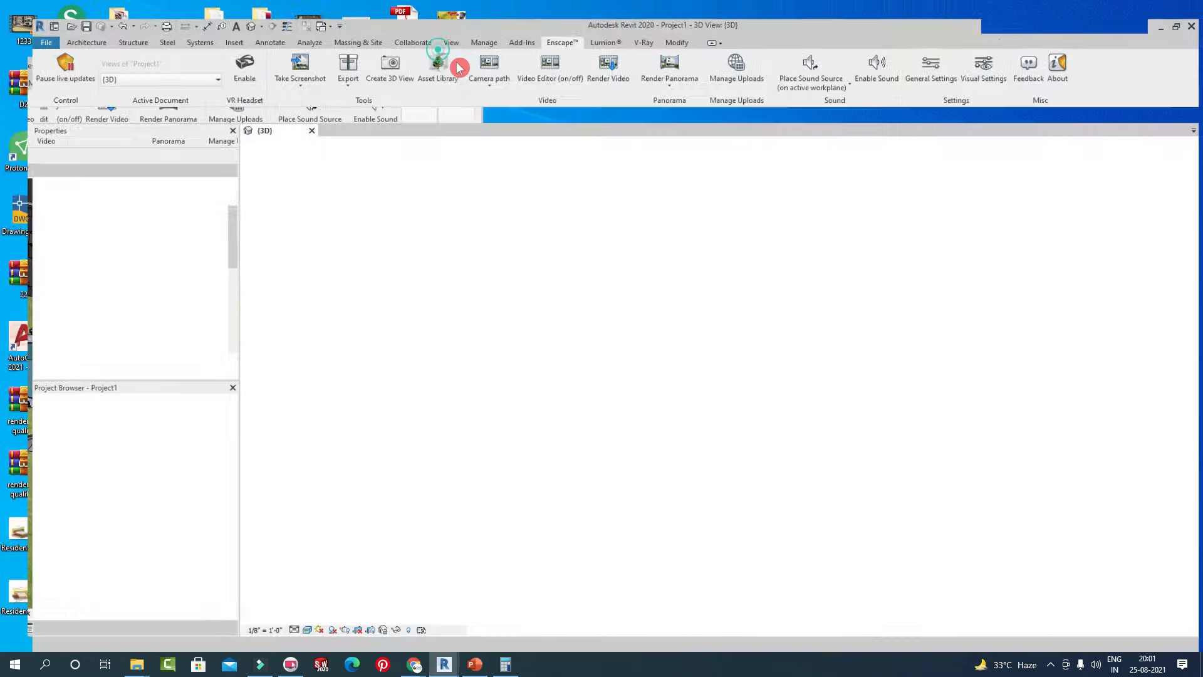
# Examine the apartment building, the road and the pool area in the 3D view of the model.
pyautogui.scroll(-2, 612, 234)
pyautogui.scroll(2, 805, 403)
pyautogui.scroll(-3, 806, 403)
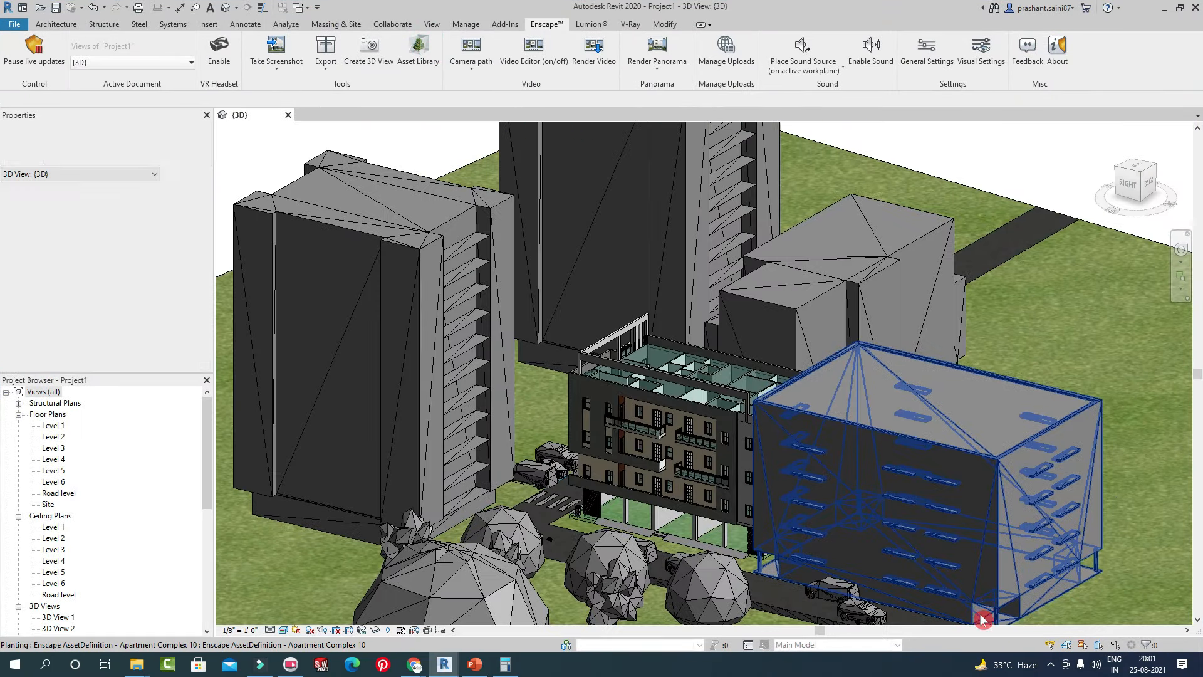
pyautogui.scroll(5, 800, 335)
pyautogui.scroll(2, 930, 376)
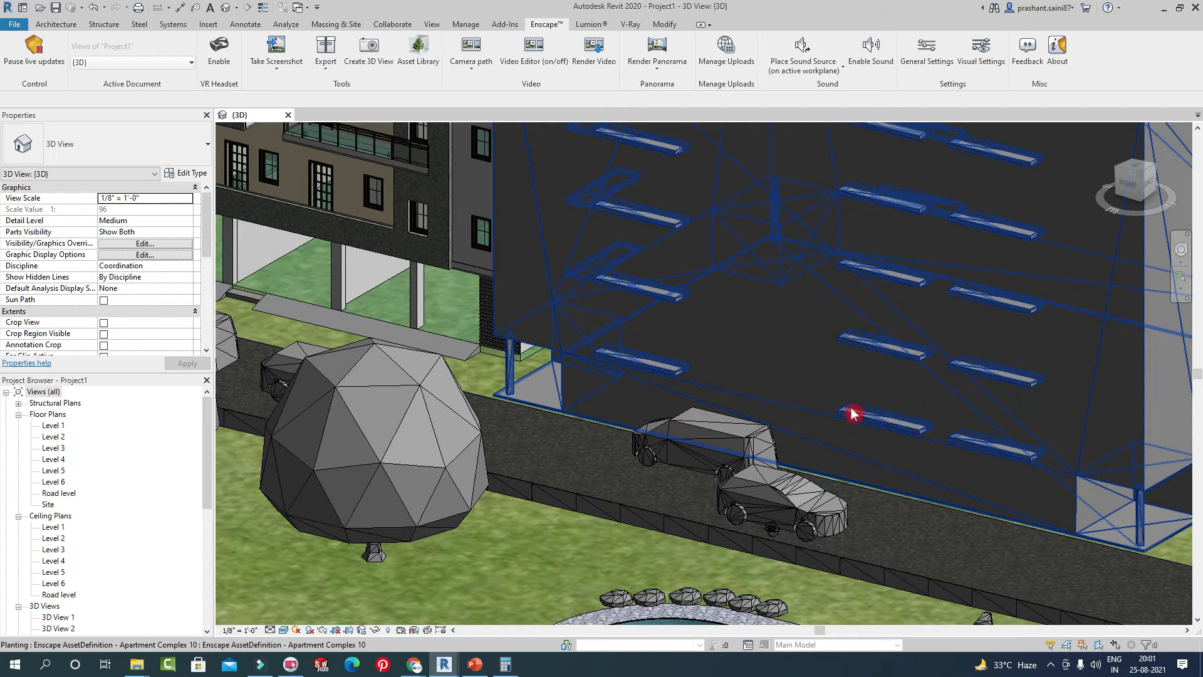
pyautogui.moveTo(950, 394); pyautogui.dragTo(856, 374, button='middle')
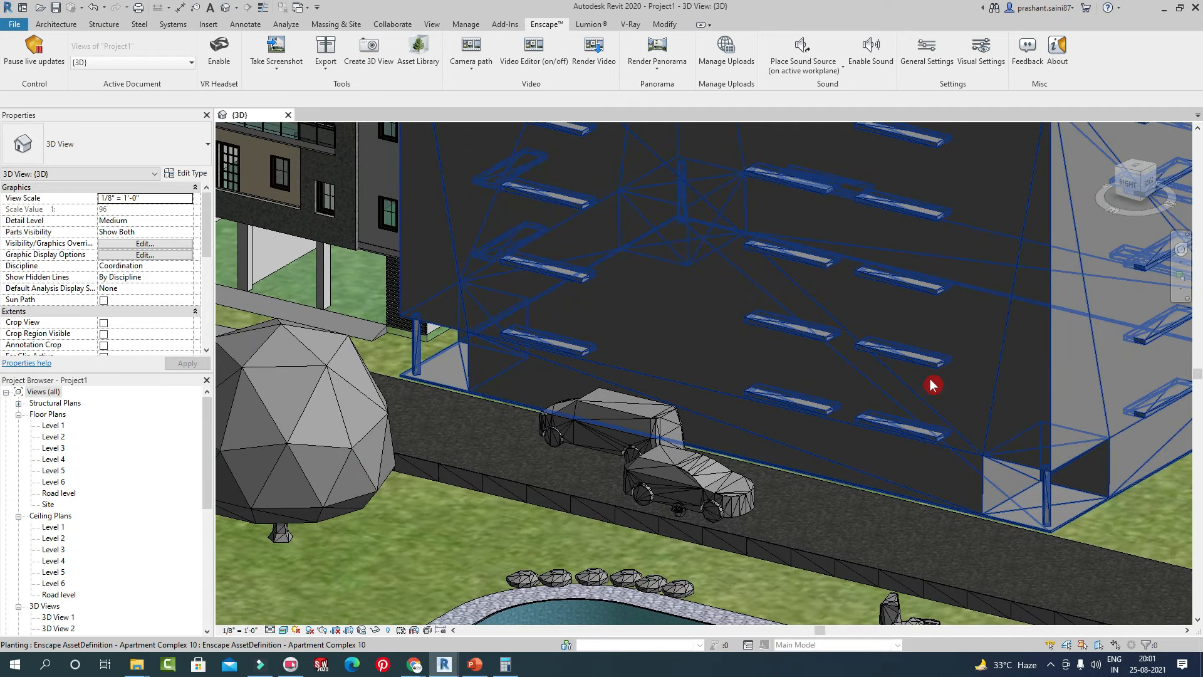
pyautogui.scroll(-3, 932, 385)
pyautogui.scroll(2, 877, 425)
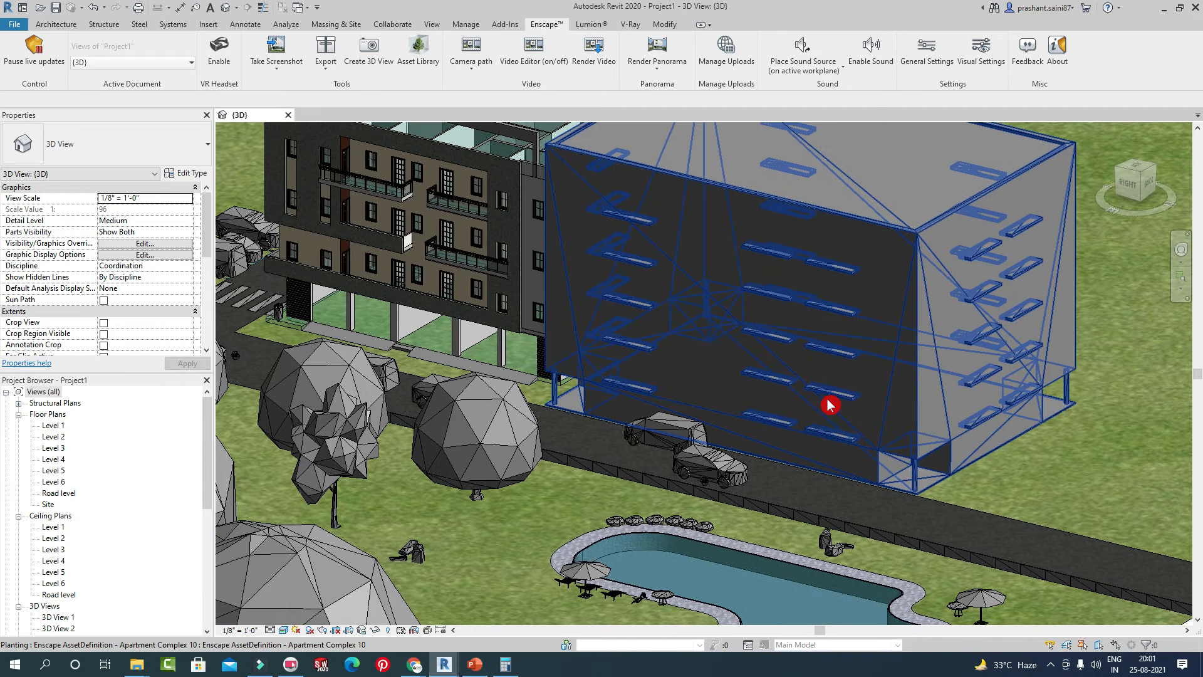
pyautogui.scroll(-4, 830, 404)
pyautogui.scroll(3, 808, 391)
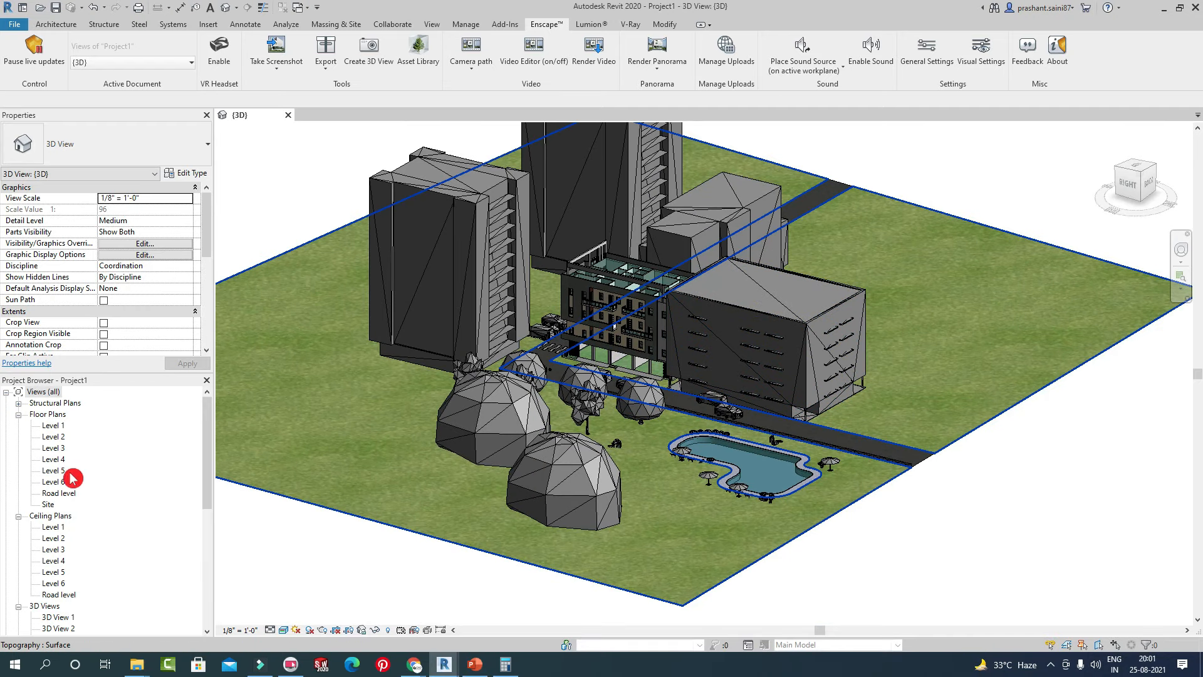
# Open the East building elevation and inspect the existing levels around the ground floor and pool.
pyautogui.scroll(-7, 75, 515)
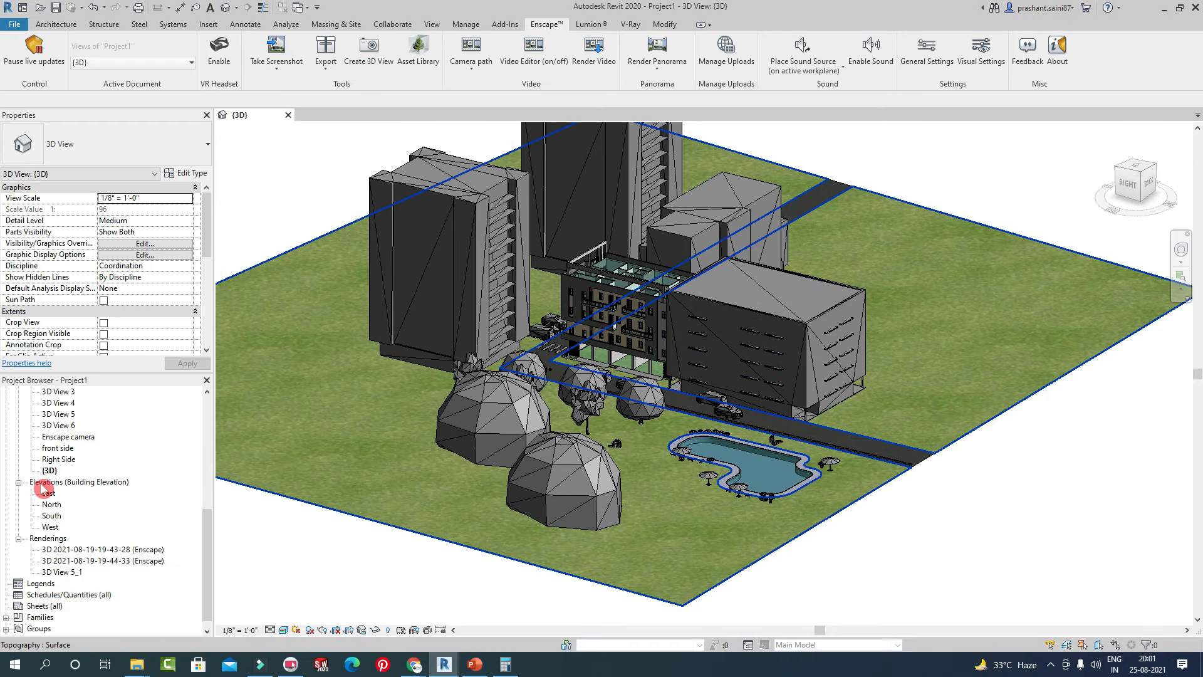
pyautogui.doubleClick(44, 492)
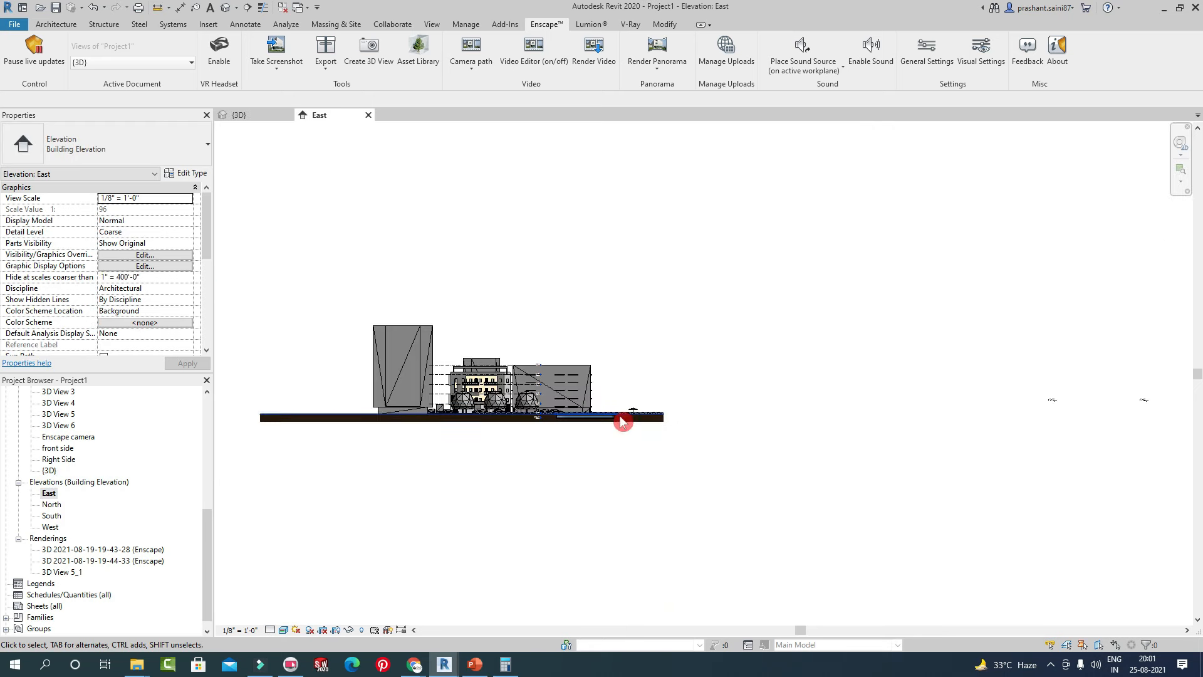
pyautogui.scroll(8, 622, 420)
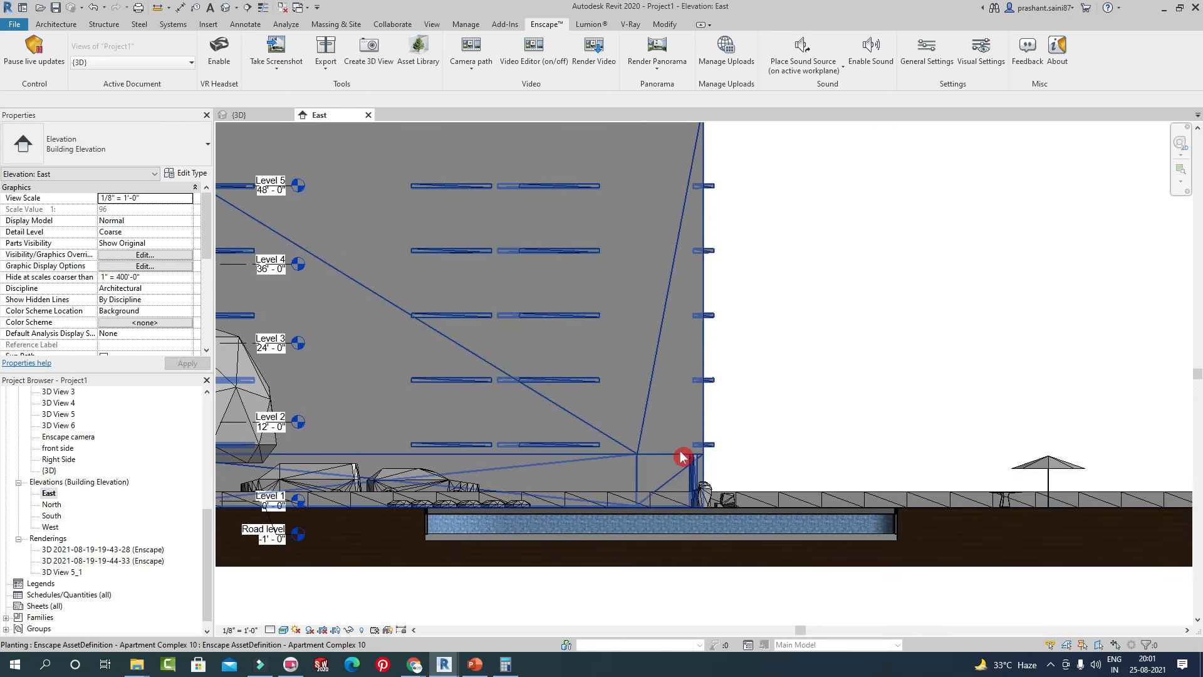
pyautogui.scroll(-5, 749, 440)
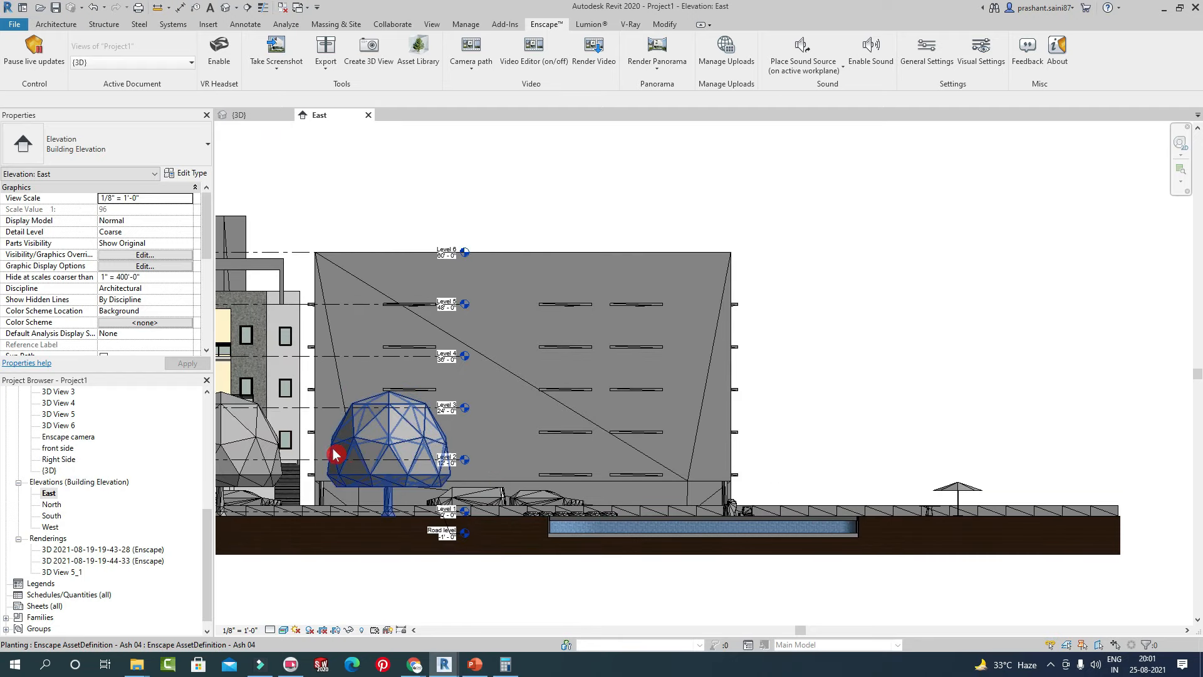
pyautogui.scroll(3, 335, 454)
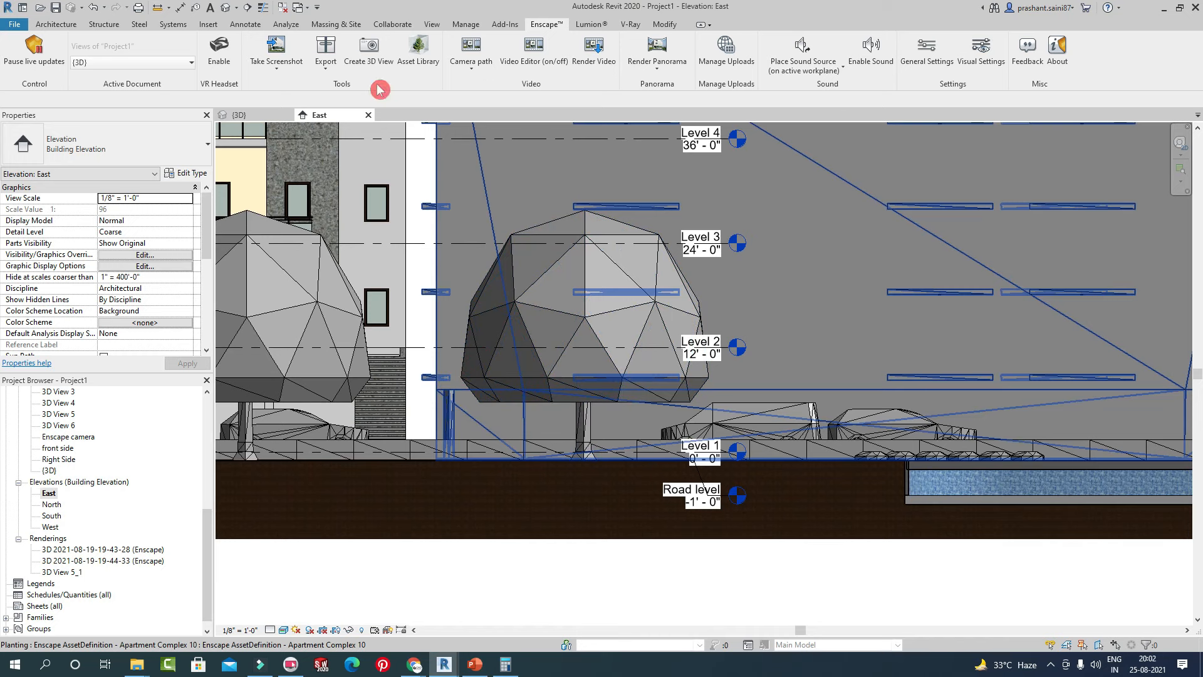
# Draw a new level at 7' - 0" in the East elevation, between Level 1 and Level 2, ending past the building's pool-side edge.
pyautogui.click(54, 26)
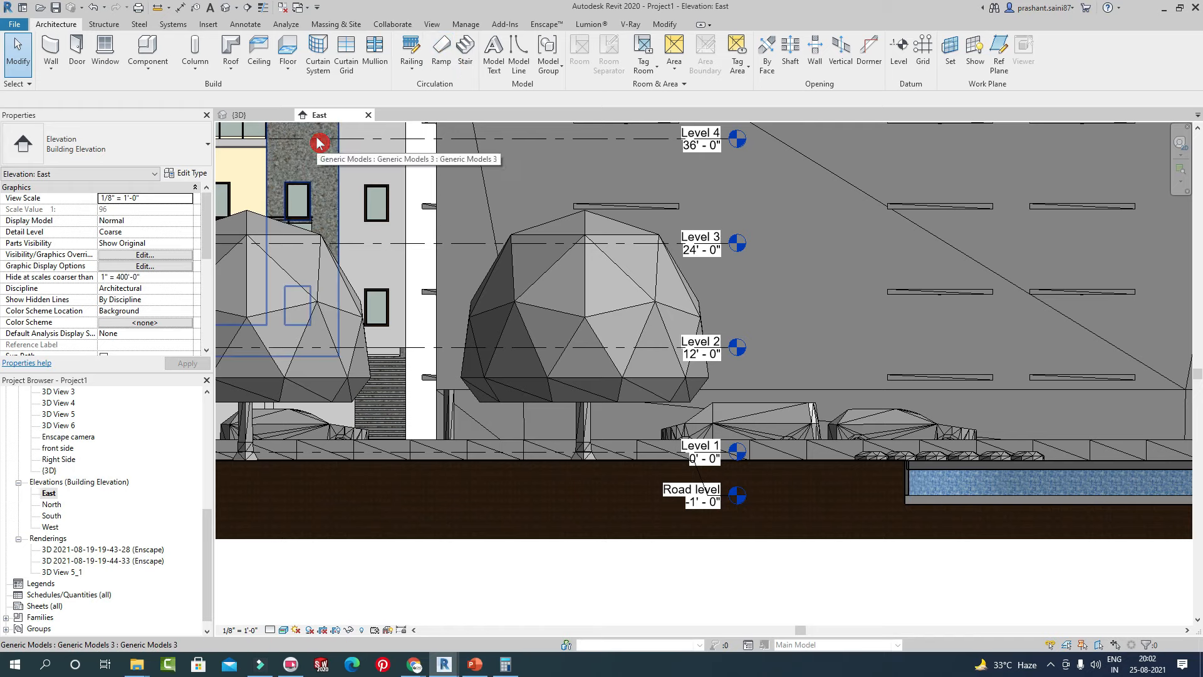
pyautogui.moveTo(875, 530); pyautogui.dragTo(814, 646, button='middle')
pyautogui.moveTo(540, 559); pyautogui.dragTo(656, 449, button='middle')
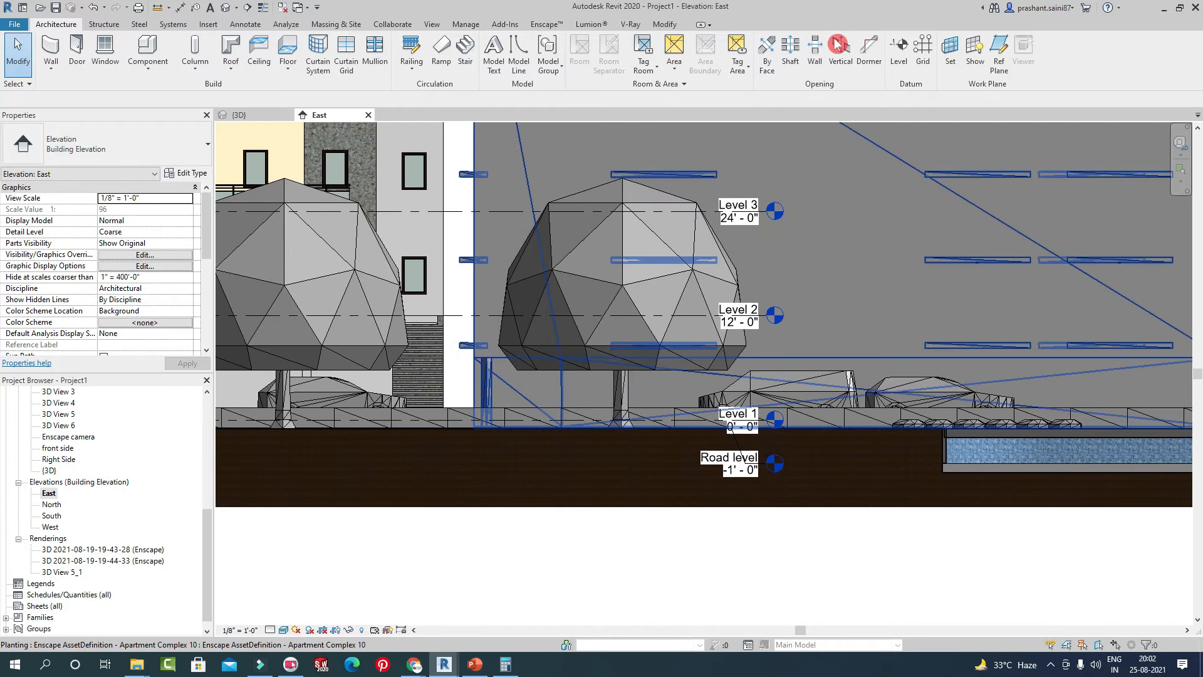
pyautogui.click(899, 47)
pyautogui.click(847, 358)
pyautogui.scroll(-2, 1052, 358)
pyautogui.moveTo(1052, 358); pyautogui.dragTo(460, 334, button='middle')
pyautogui.click(705, 334)
pyautogui.press('Escape')
pyautogui.press('Escape')
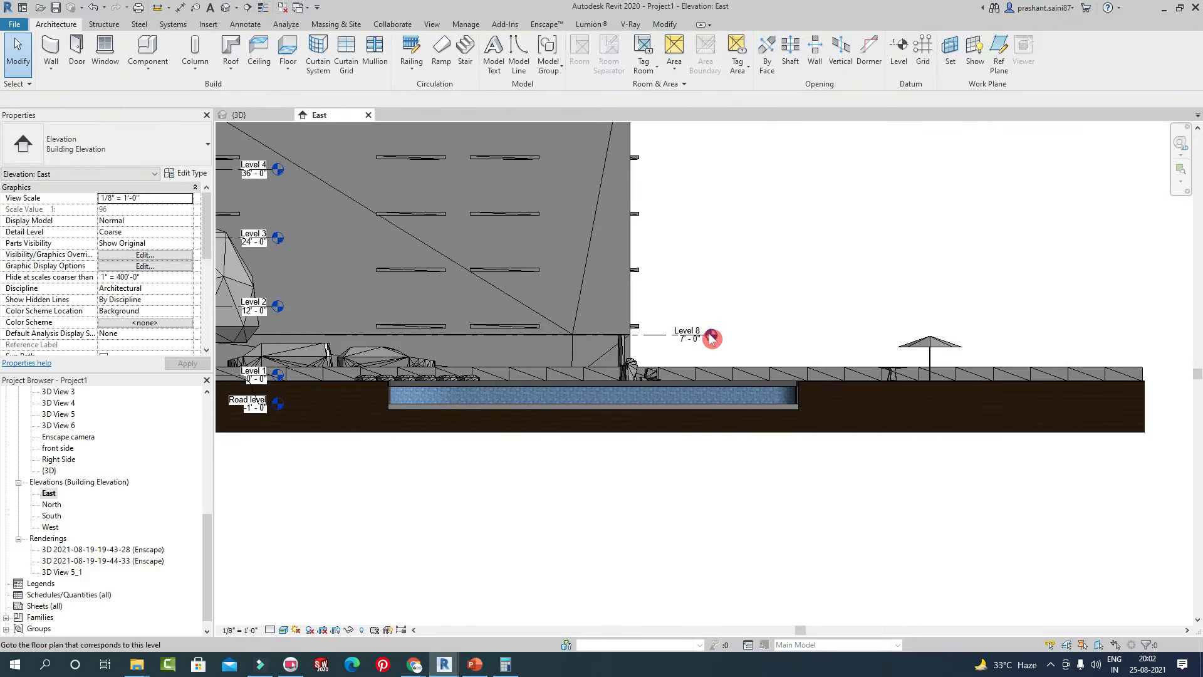
# Open the floor plan of the new 7' - 0" level and frame the apartment building in it.
pyautogui.doubleClick(711, 338)
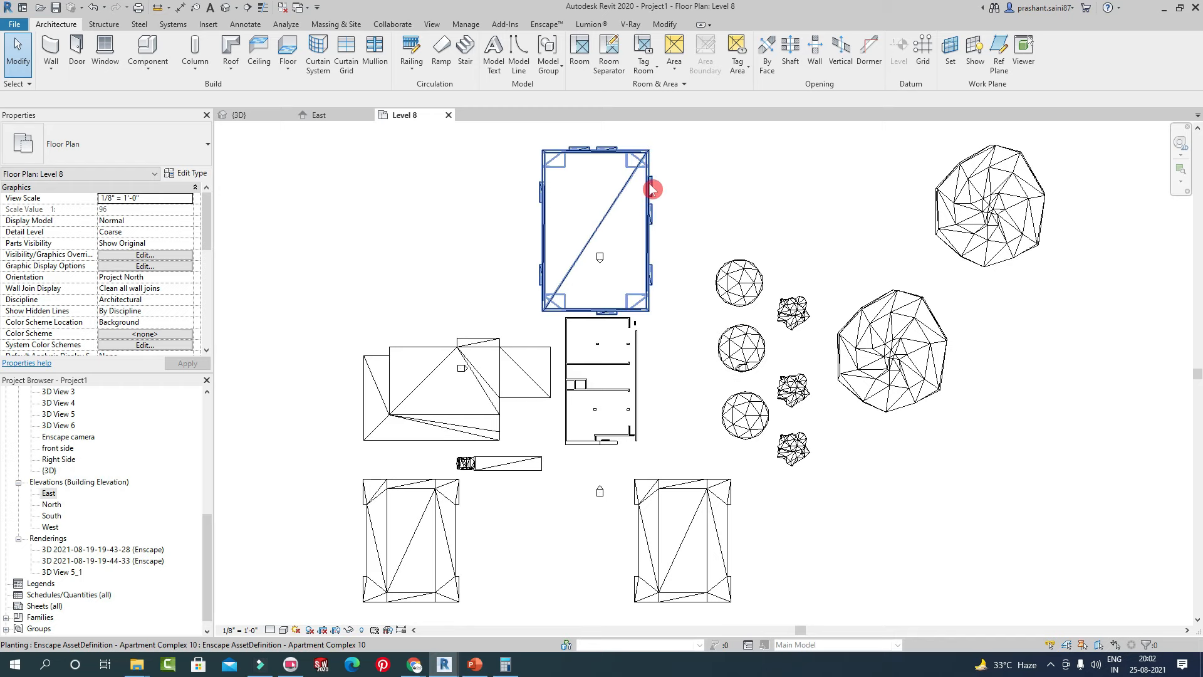
pyautogui.scroll(6, 652, 189)
pyautogui.scroll(-3, 698, 285)
pyautogui.scroll(-4, 806, 145)
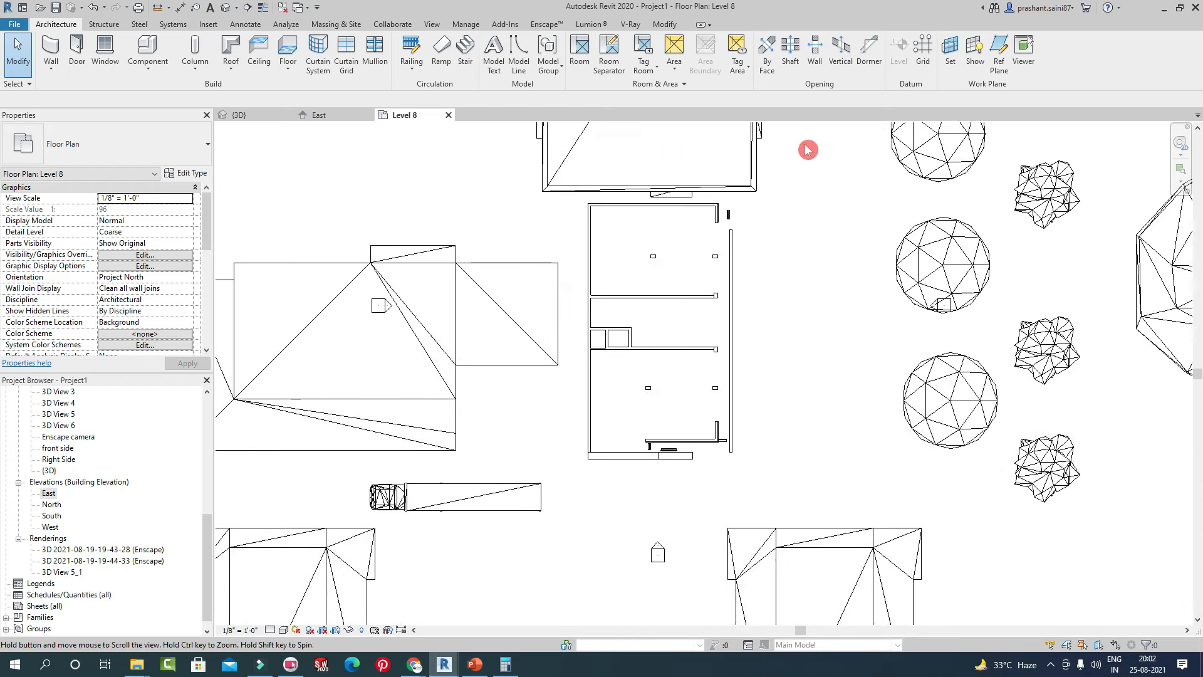
pyautogui.scroll(4, 765, 384)
pyautogui.scroll(2, 714, 244)
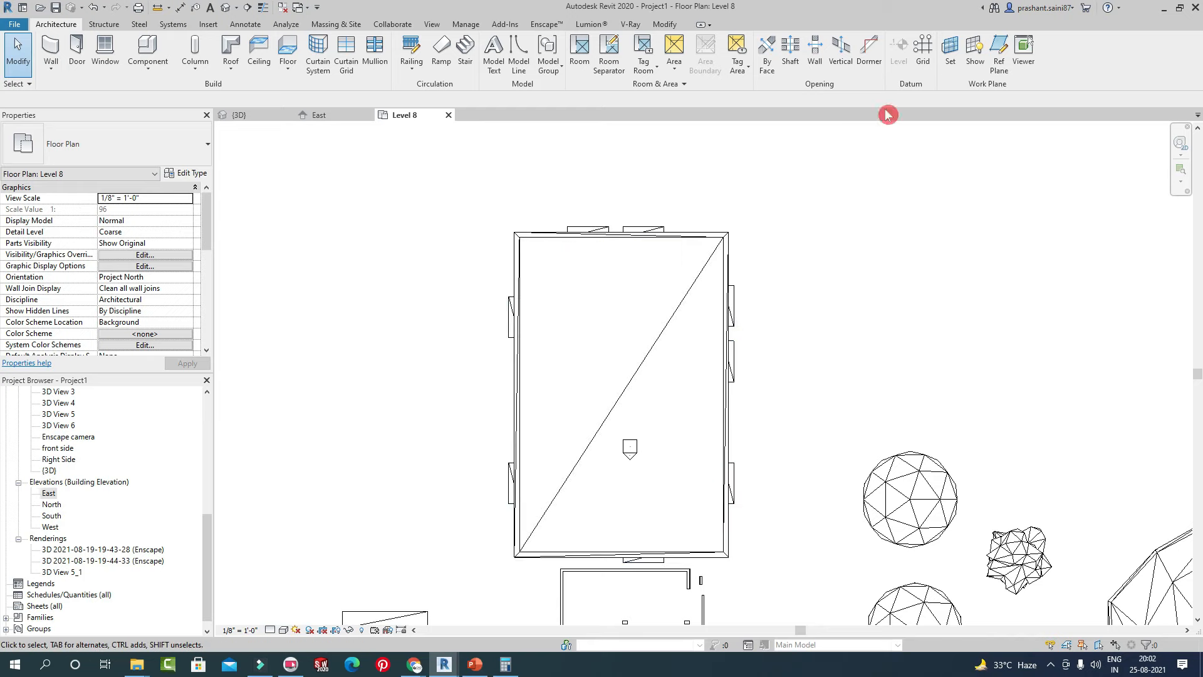
# Open the Enscape asset library and browse to the Vehicles category.
pyautogui.click(546, 23)
pyautogui.click(429, 60)
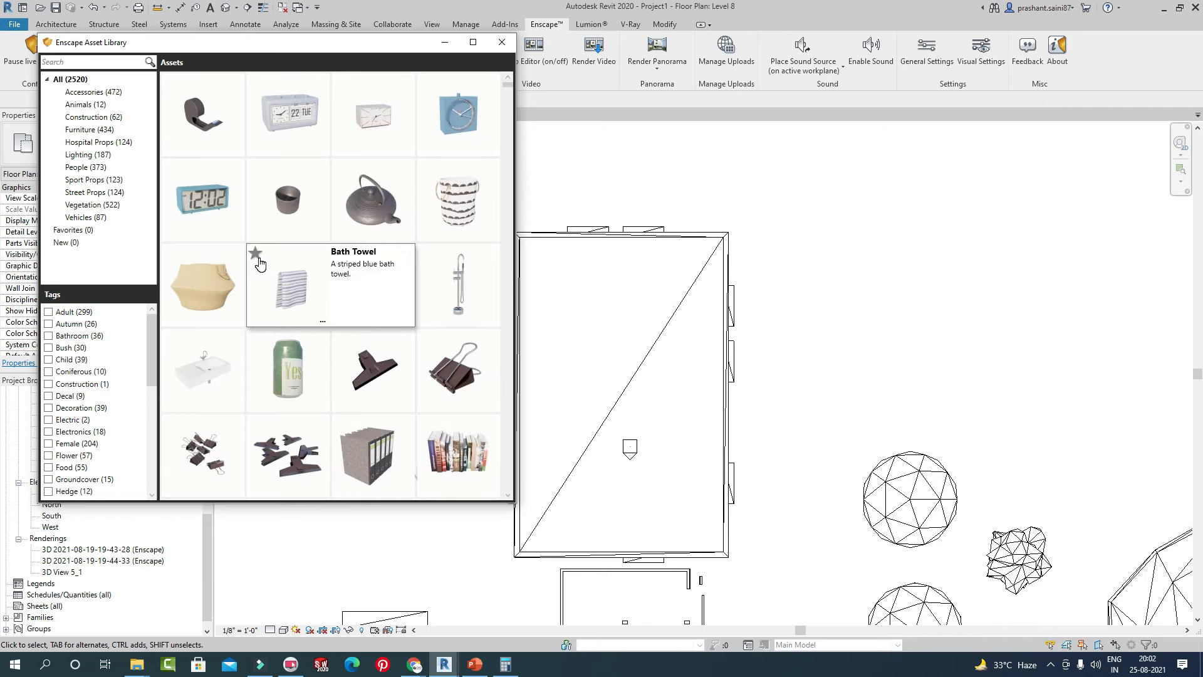
pyautogui.click(85, 113)
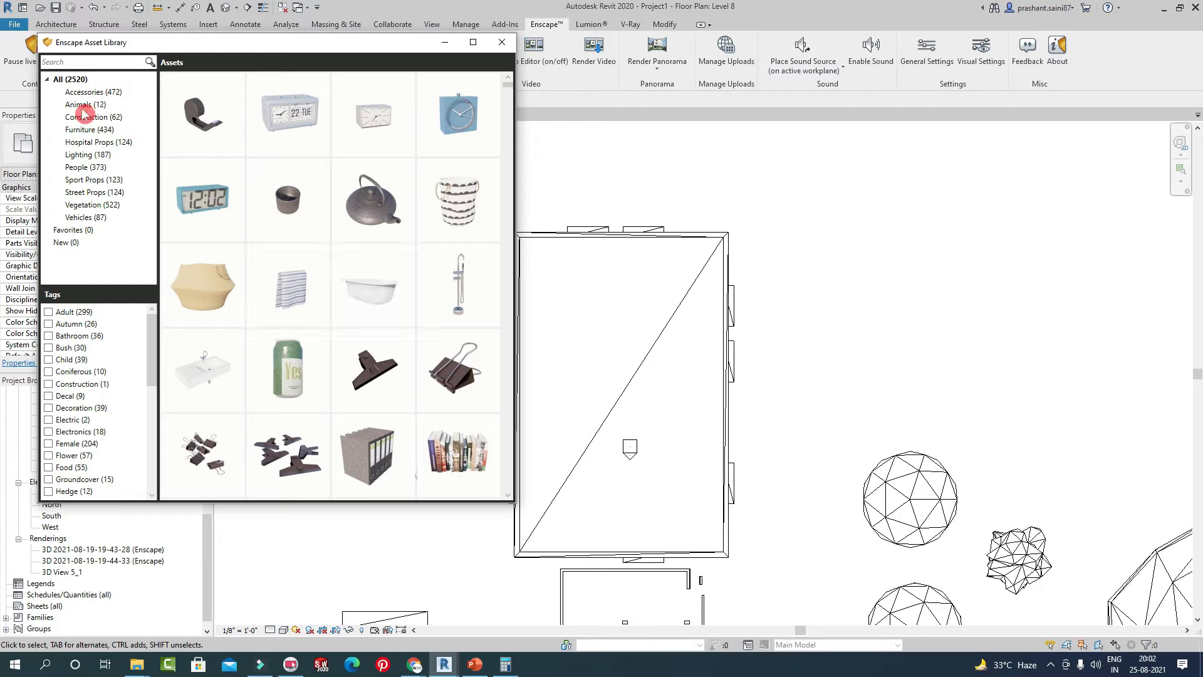
pyautogui.click(90, 206)
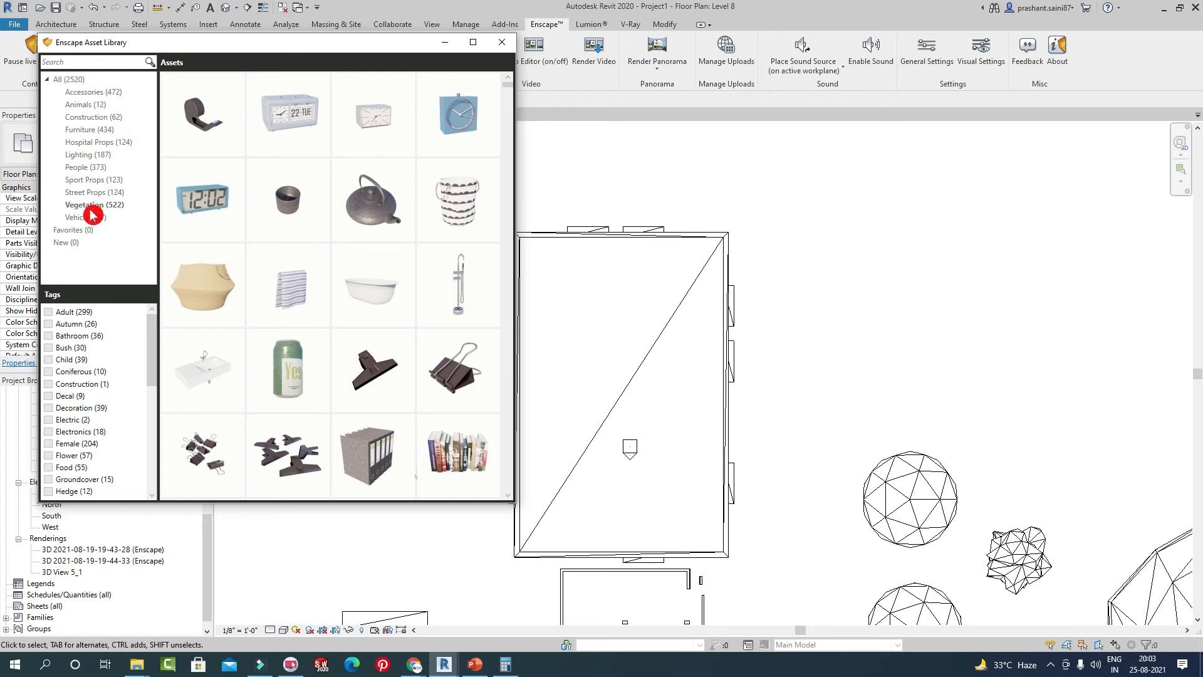
pyautogui.click(99, 220)
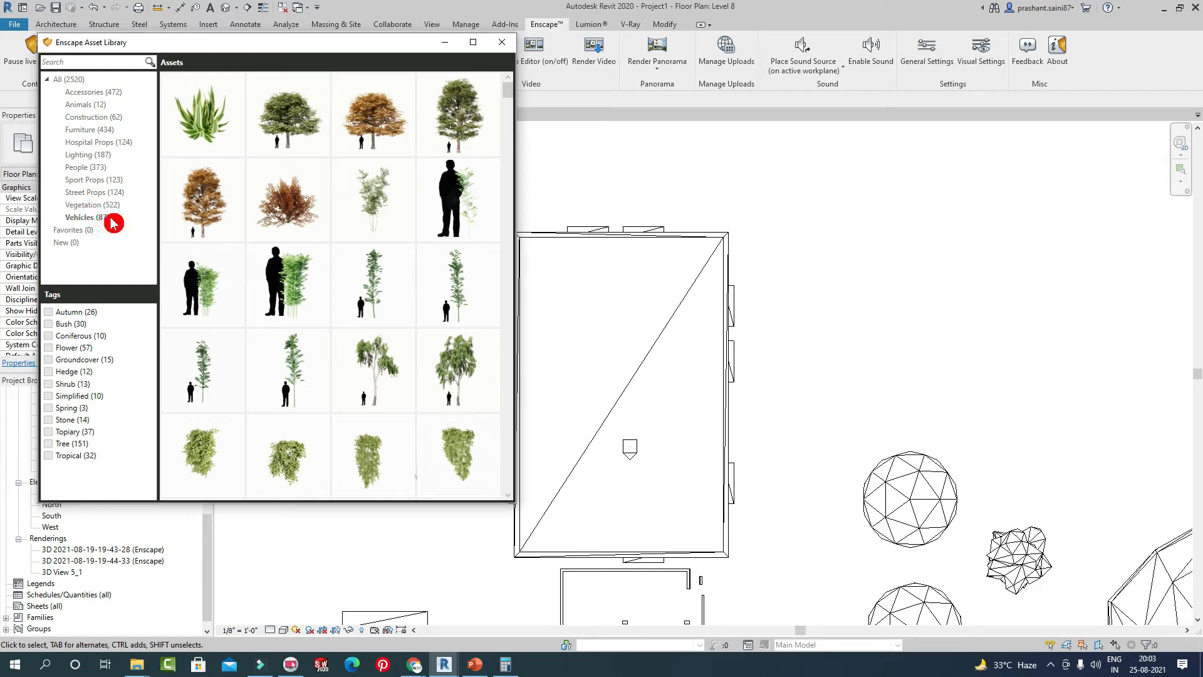
# Place two Bicycle assets in the Level 8 floor plan, inside the apartment building's north-east corner.
pyautogui.moveTo(274, 148)
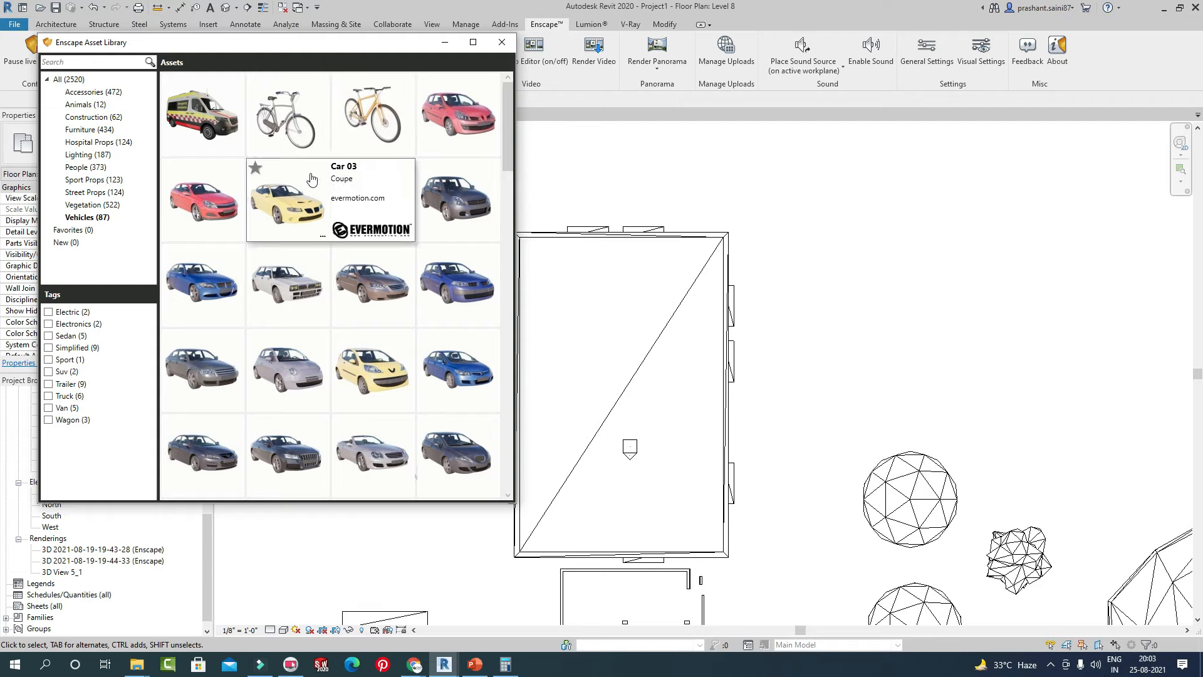
pyautogui.click(297, 147)
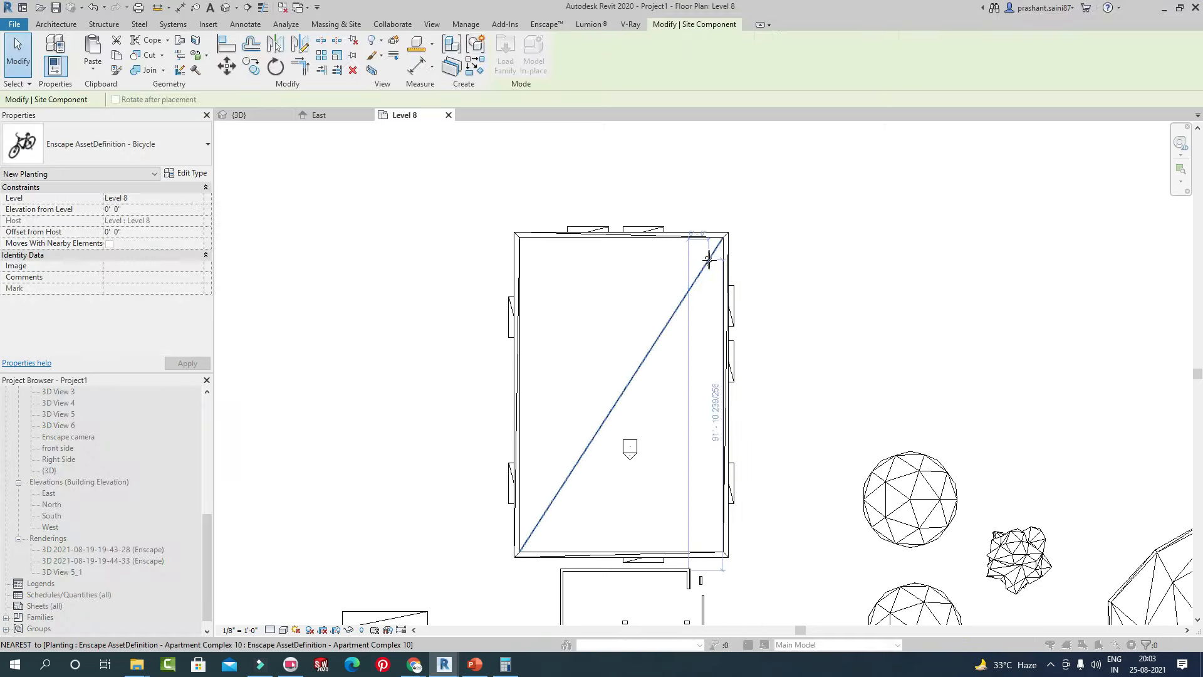
pyautogui.scroll(6, 708, 261)
pyautogui.scroll(-4, 730, 235)
pyautogui.scroll(3, 722, 274)
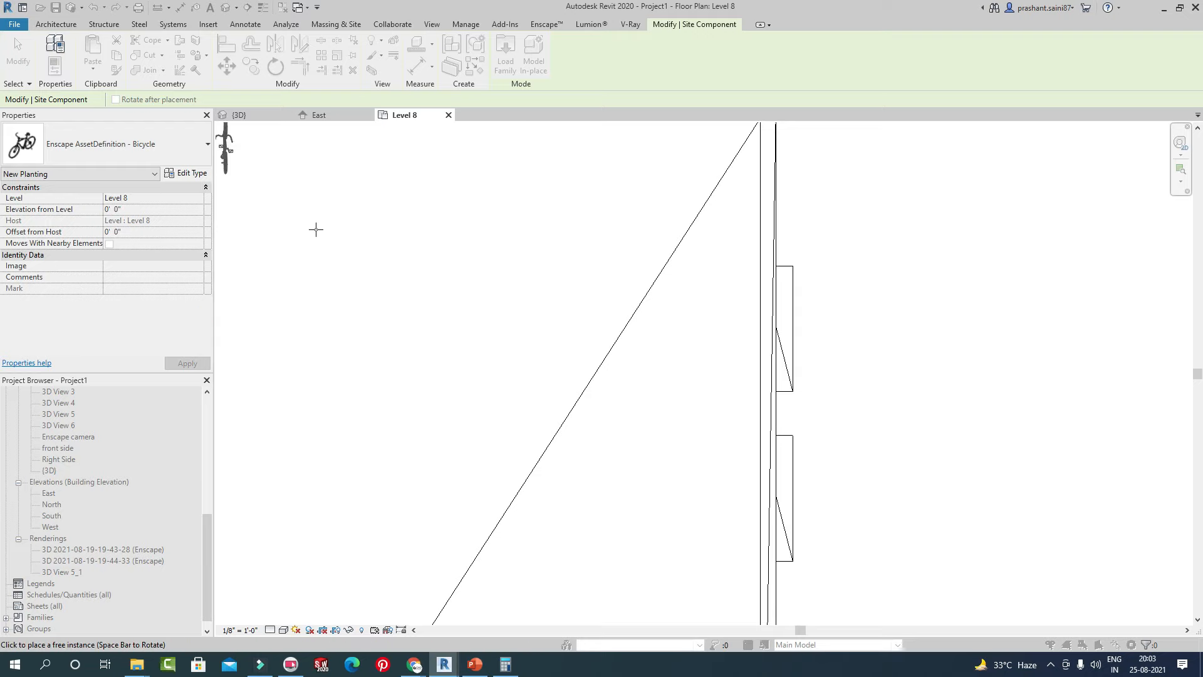
pyautogui.press('Escape')
pyautogui.press('Escape')
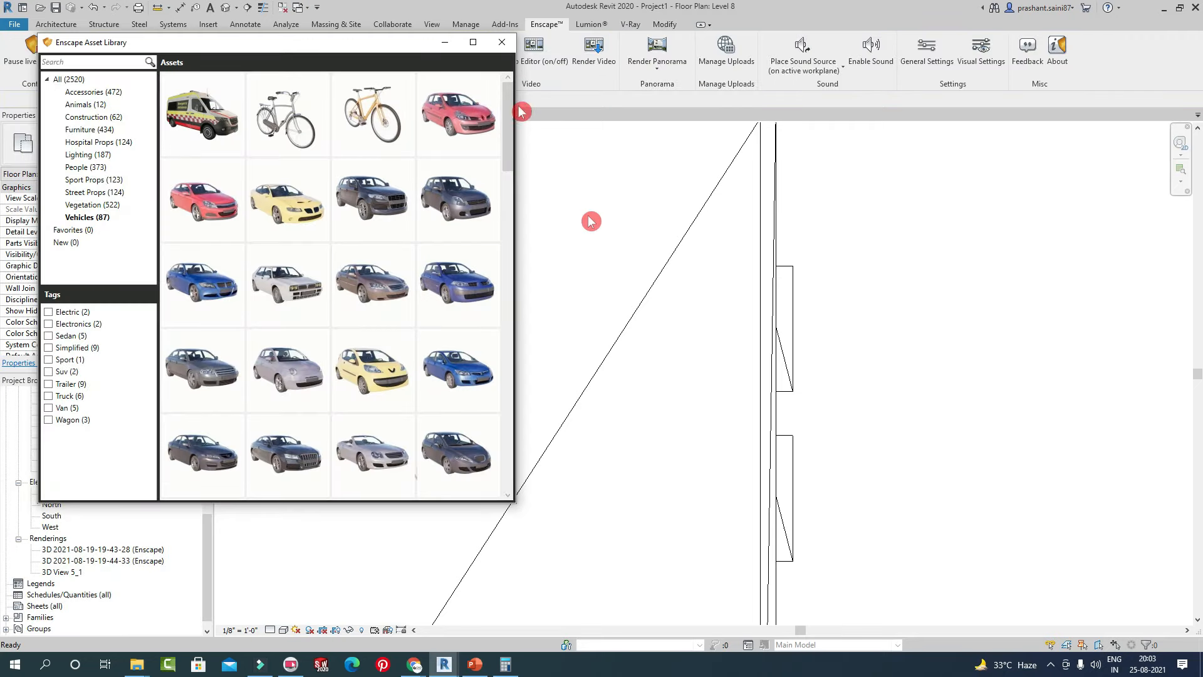
# Switch to the Enscape render window and fly out of the building to view its road-side corner from above.
pyautogui.click(437, 669)
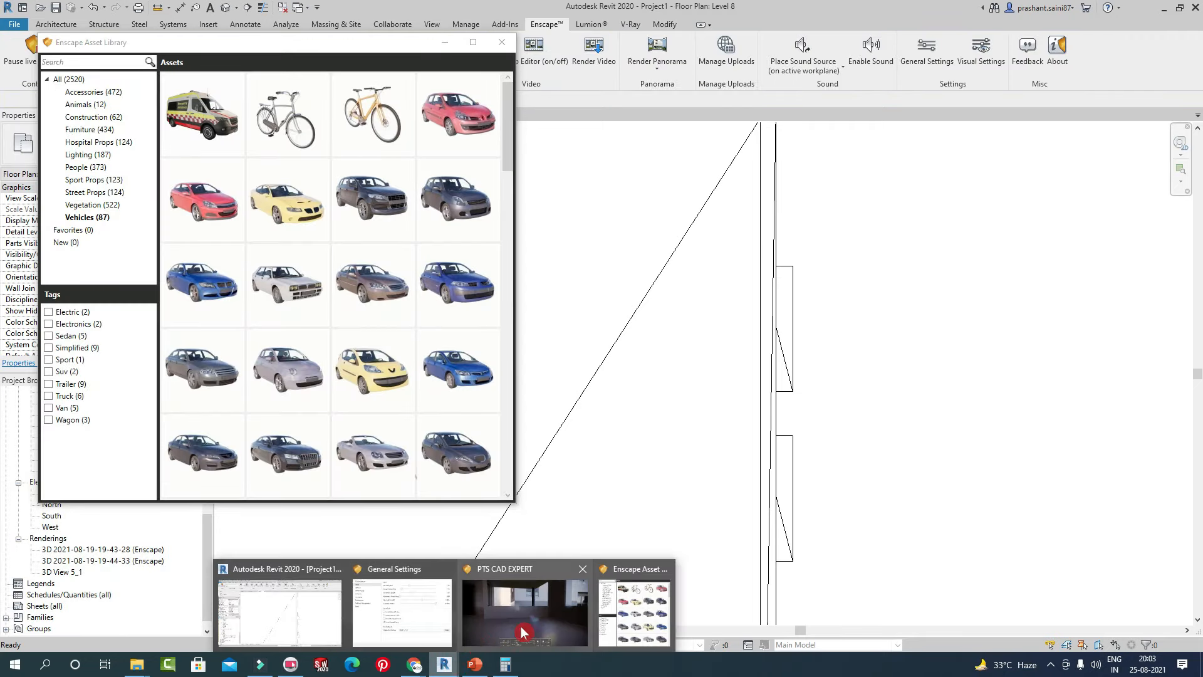
pyautogui.click(558, 617)
pyautogui.moveTo(915, 327); pyautogui.dragTo(764, 407)
pyautogui.moveTo(764, 407); pyautogui.dragTo(627, 407, button='right')
pyautogui.press('s')
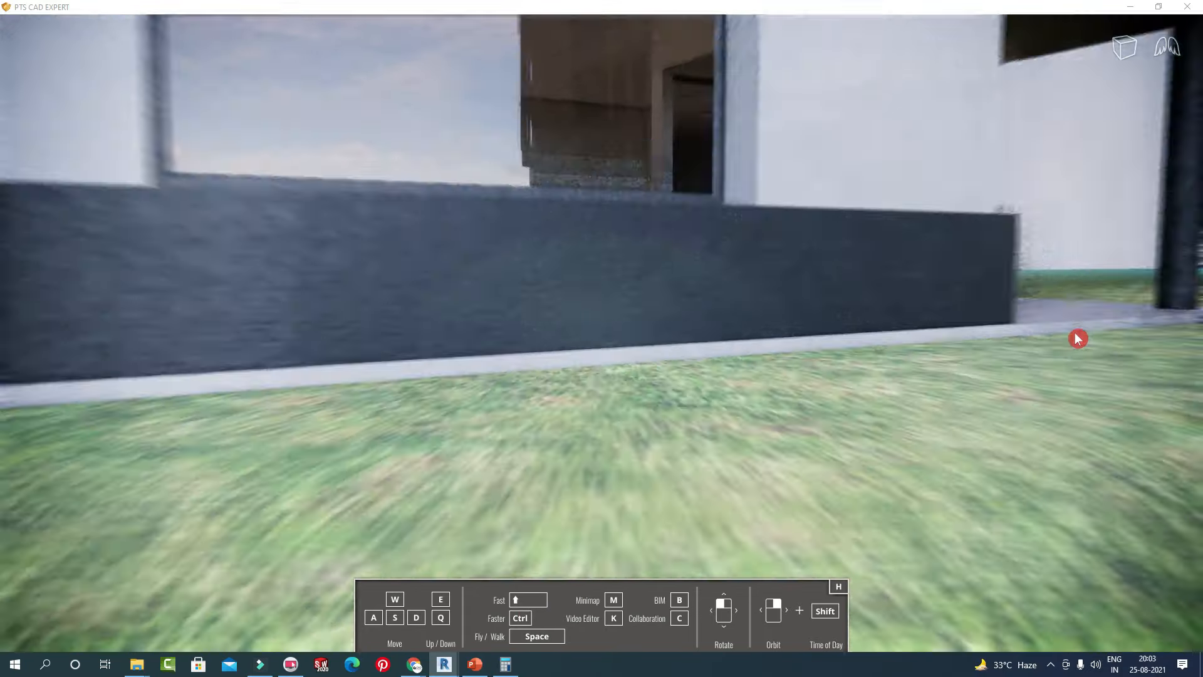
pyautogui.press('s')
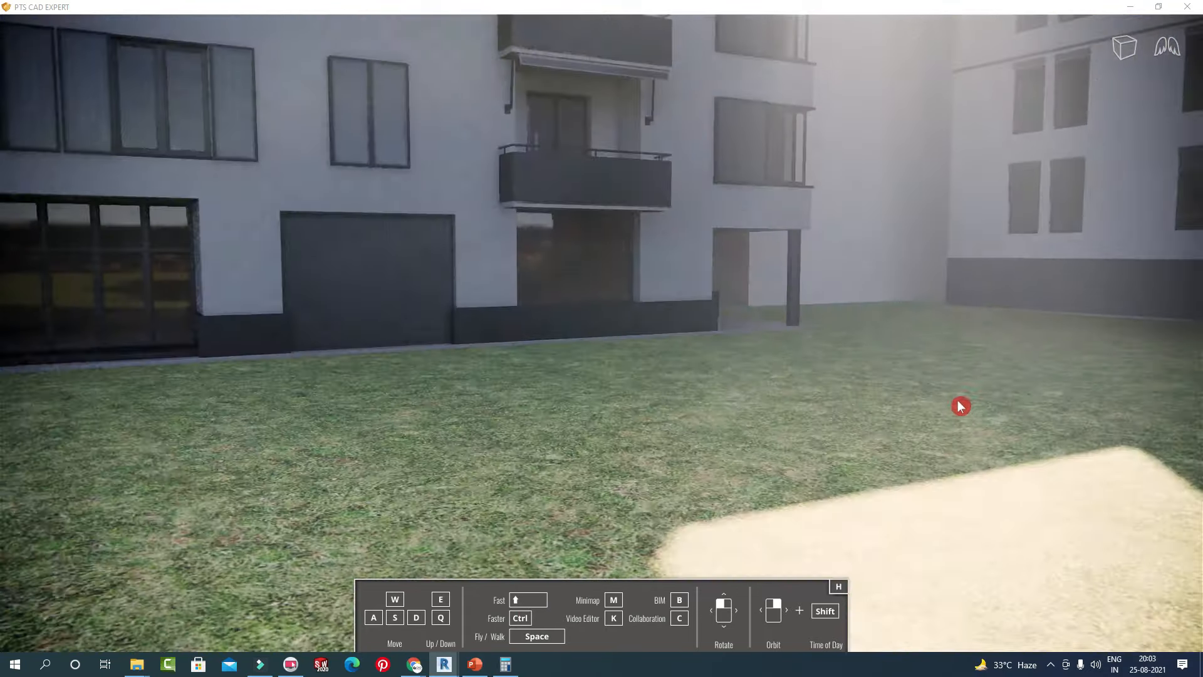
pyautogui.moveTo(958, 400); pyautogui.dragTo(1069, 269, button='right')
pyautogui.press('s')
pyautogui.press('s')
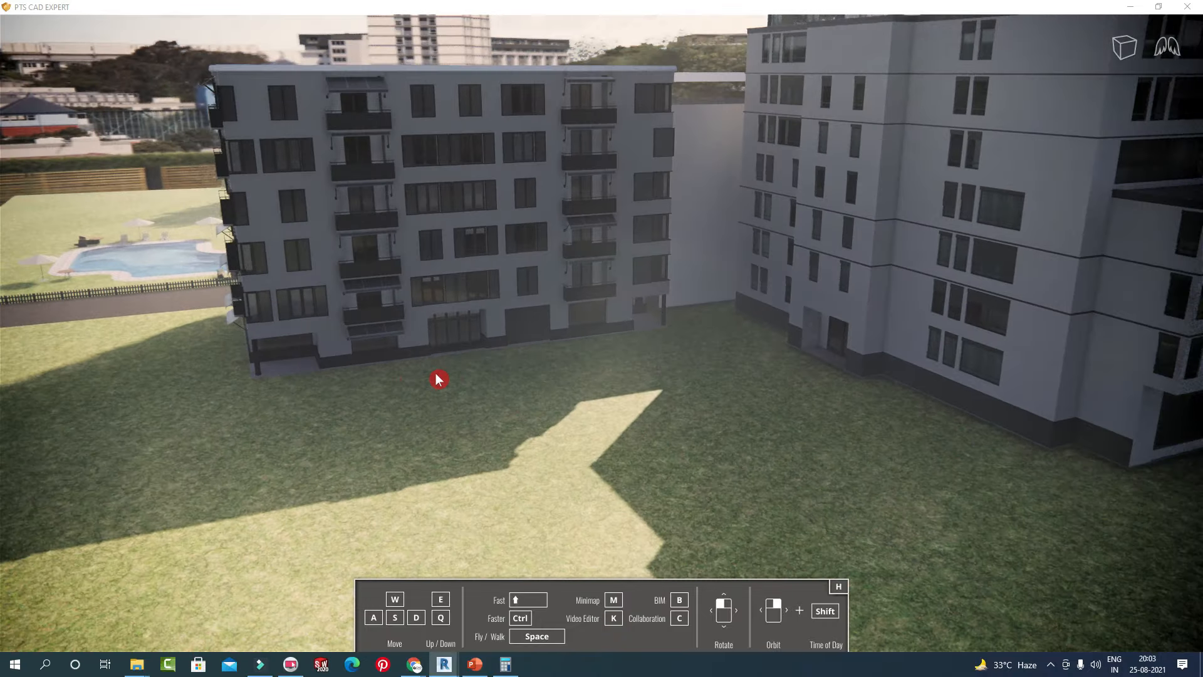
pyautogui.moveTo(438, 379); pyautogui.dragTo(752, 401, button='right')
pyautogui.moveTo(188, 351); pyautogui.dragTo(16, 326, button='right')
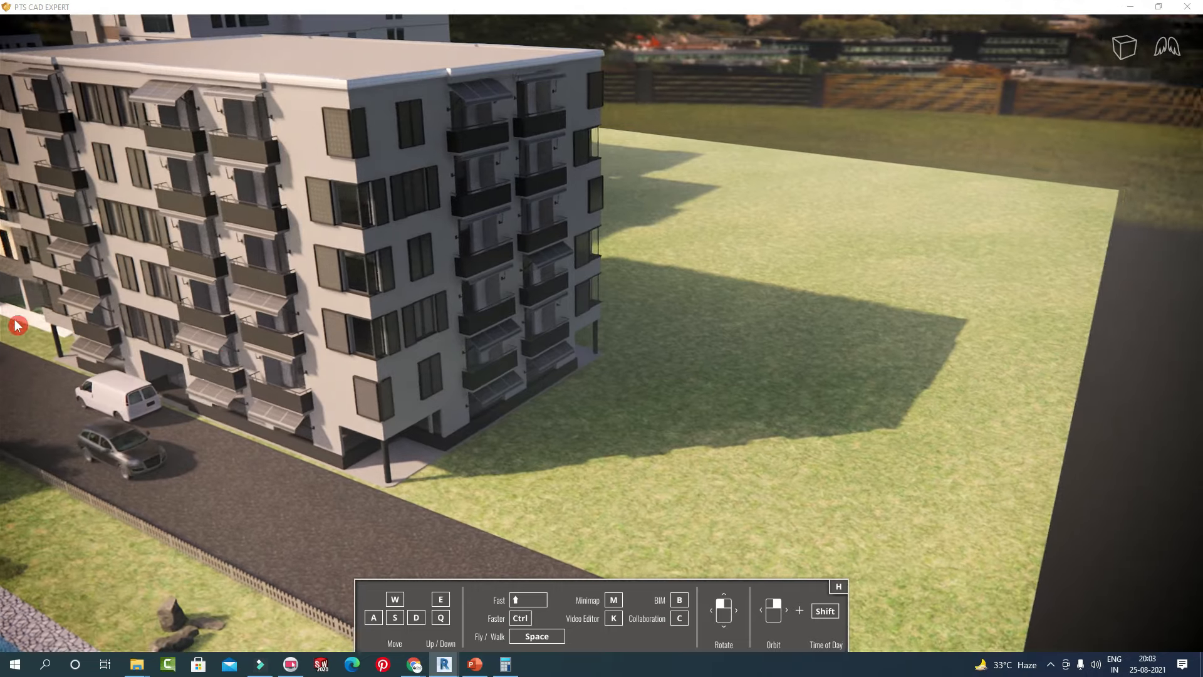
# Fly in to the lowest corner balcony above the road and examine the placed bicycle in the render.
pyautogui.press('w')
pyautogui.press('s')
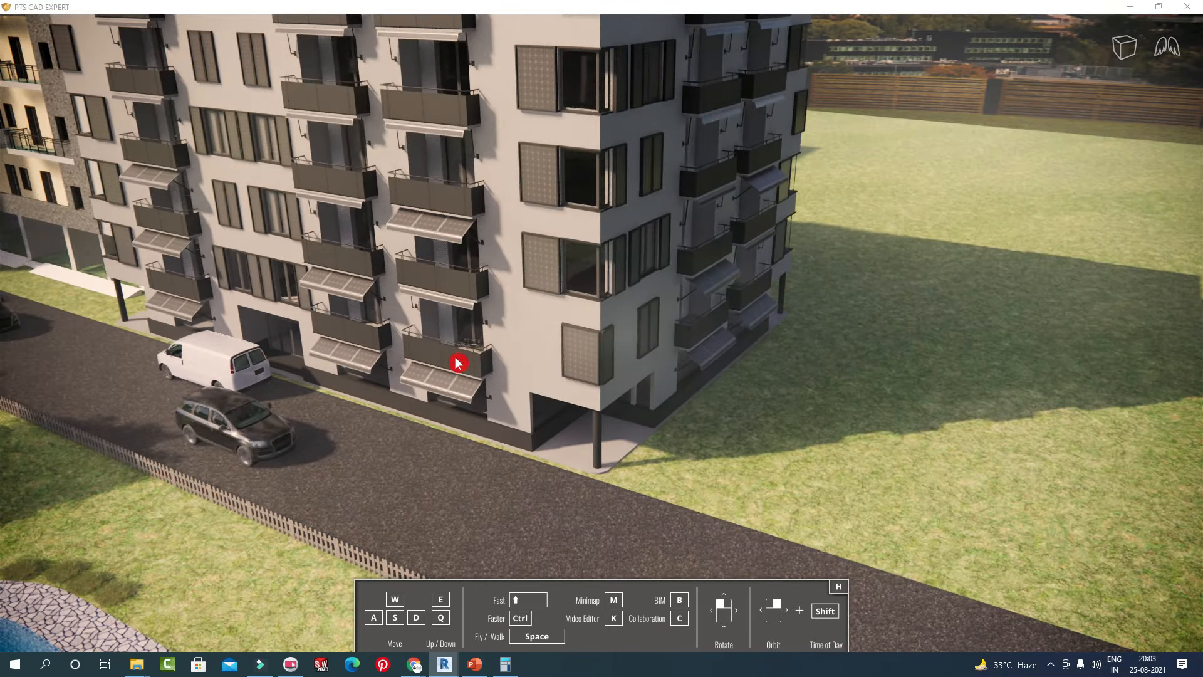
pyautogui.press('w')
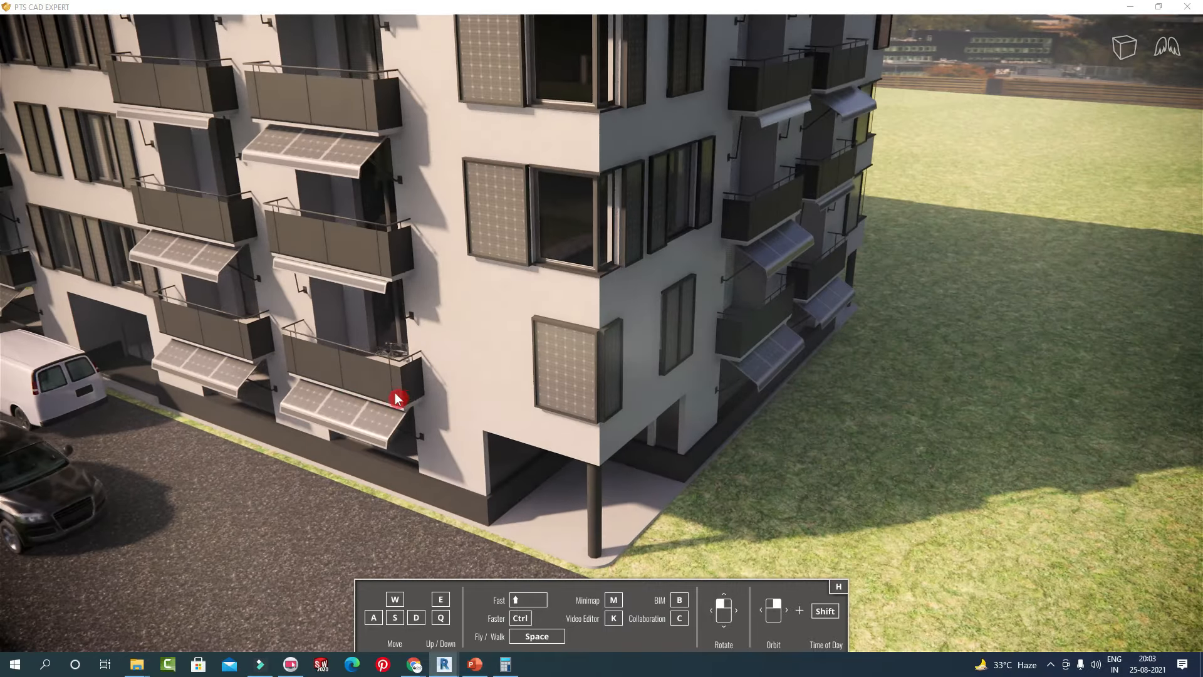
pyautogui.moveTo(366, 397); pyautogui.dragTo(218, 520)
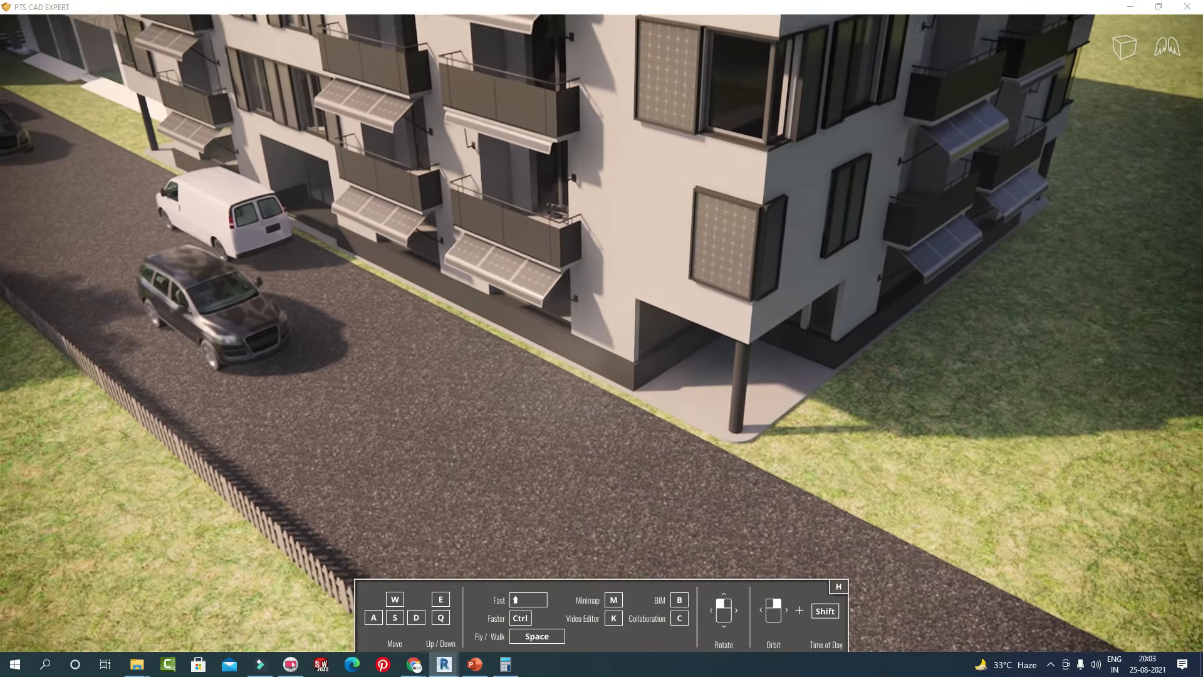
pyautogui.press('w')
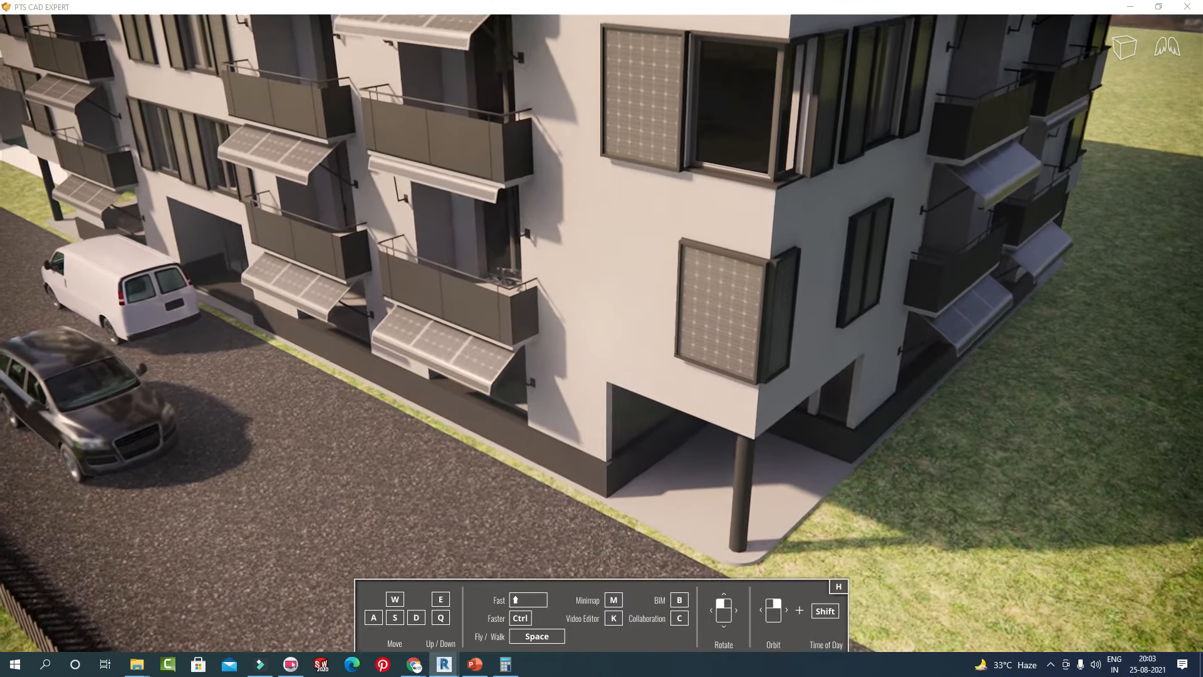
pyautogui.press('w')
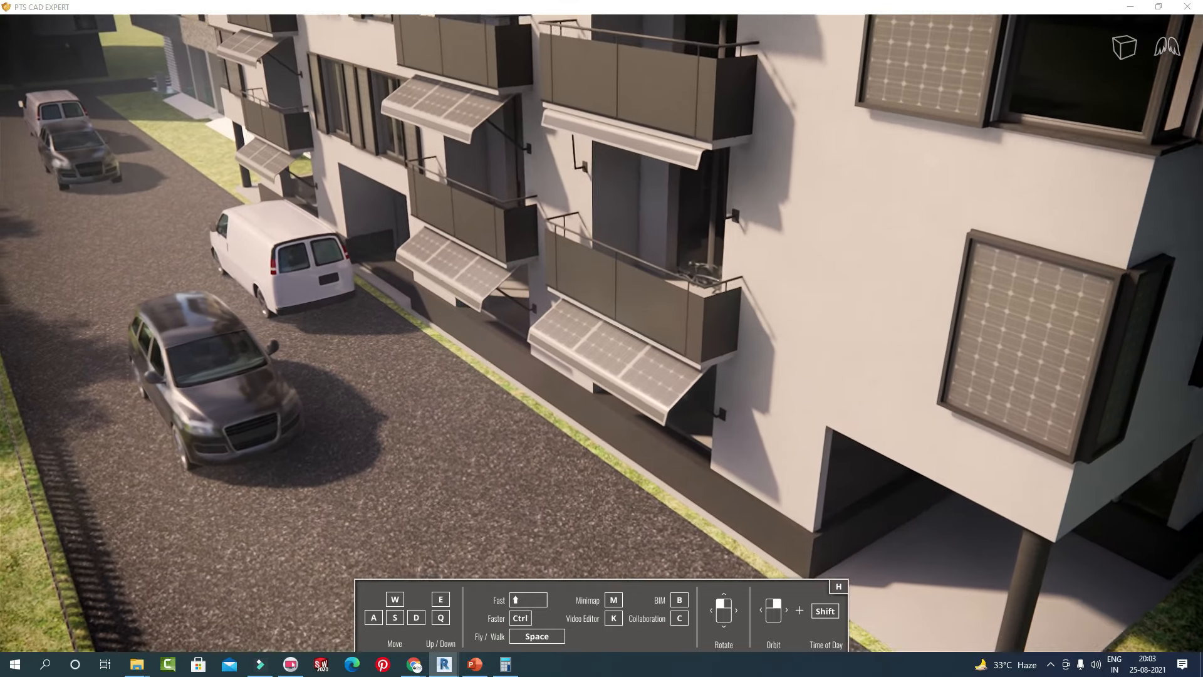
pyautogui.press('w')
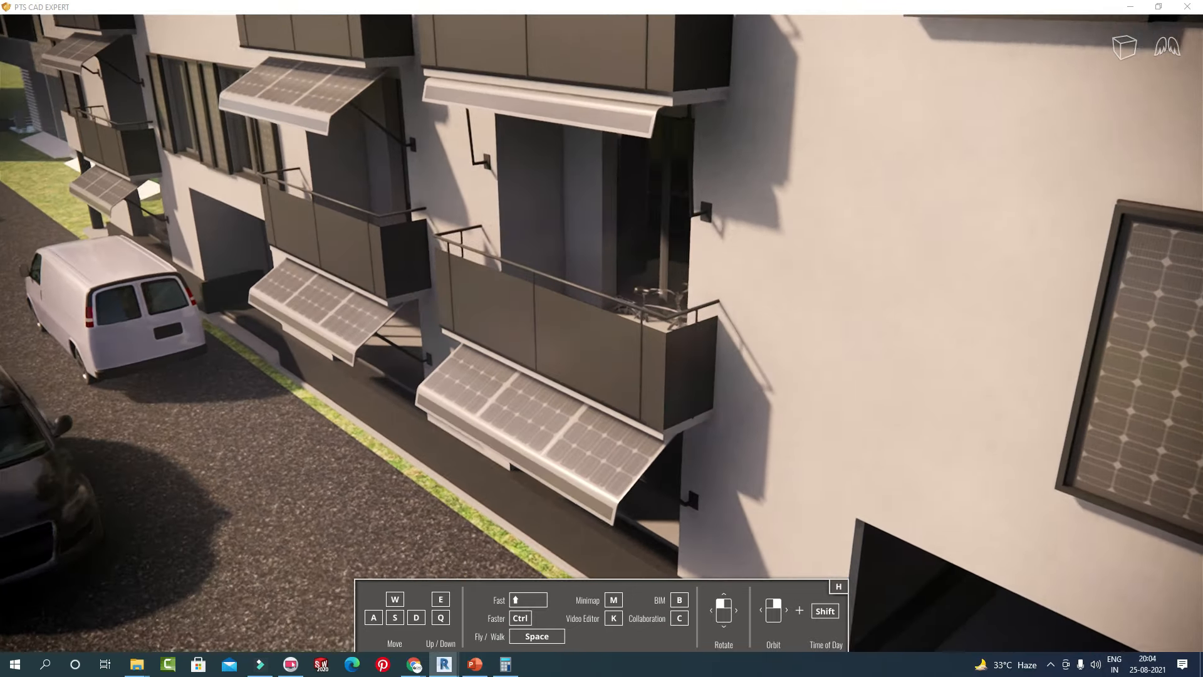
pyautogui.press('w')
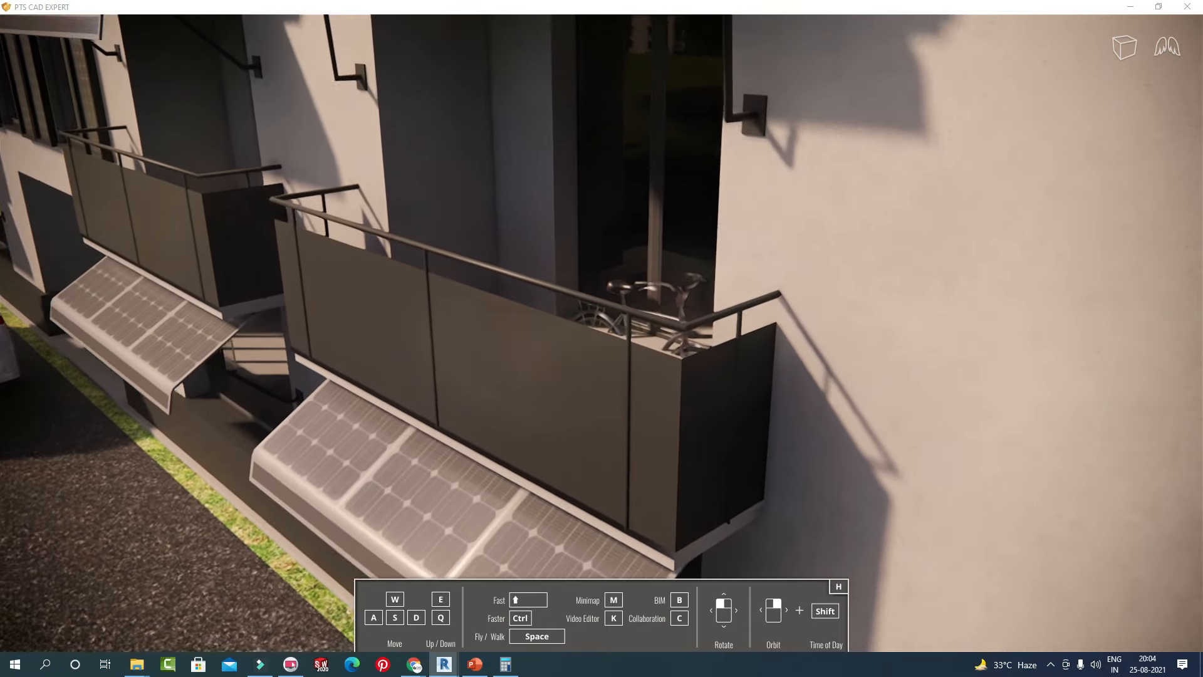
pyautogui.press('w')
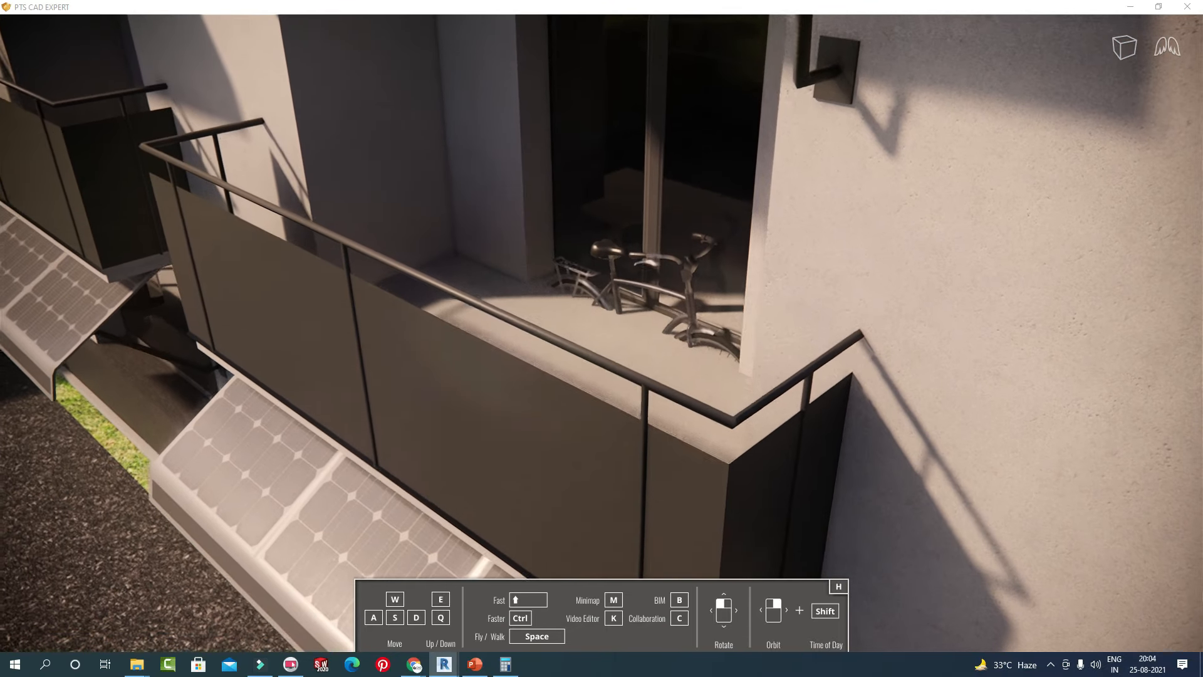
pyautogui.moveTo(483, 292); pyautogui.dragTo(508, 292, button='right')
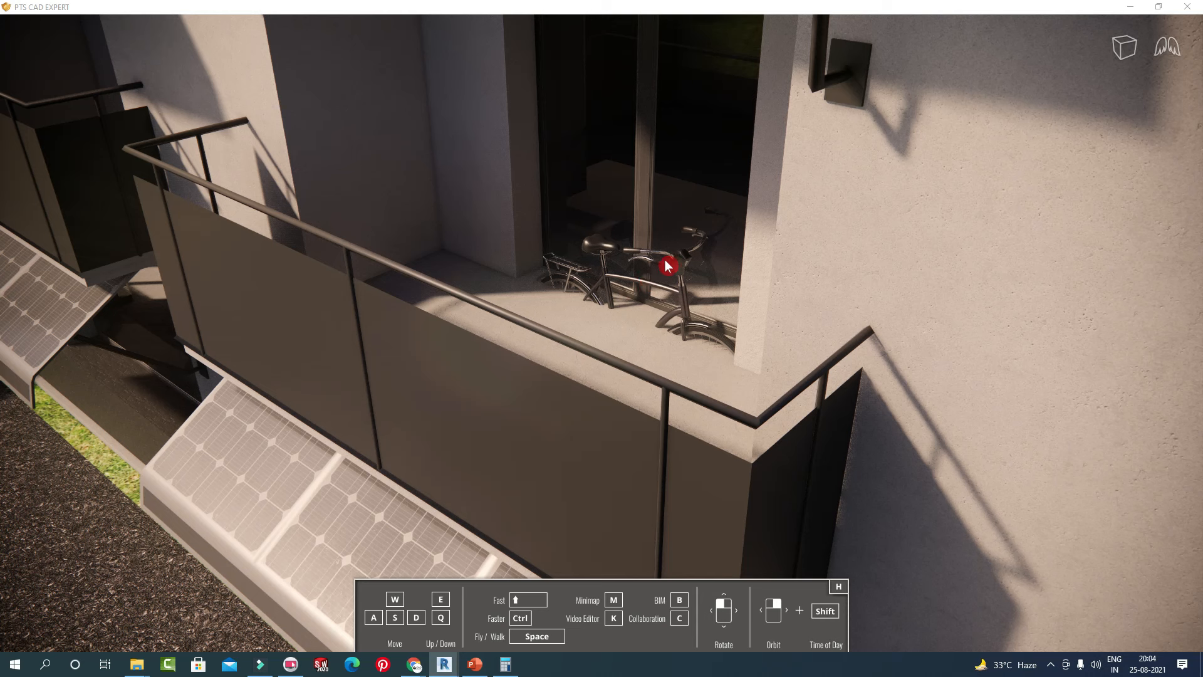
# Move the render window and the asset library aside to uncover the Level 8 floor plan, framing the whole building.
pyautogui.moveTo(671, 9); pyautogui.dragTo(1009, 53)
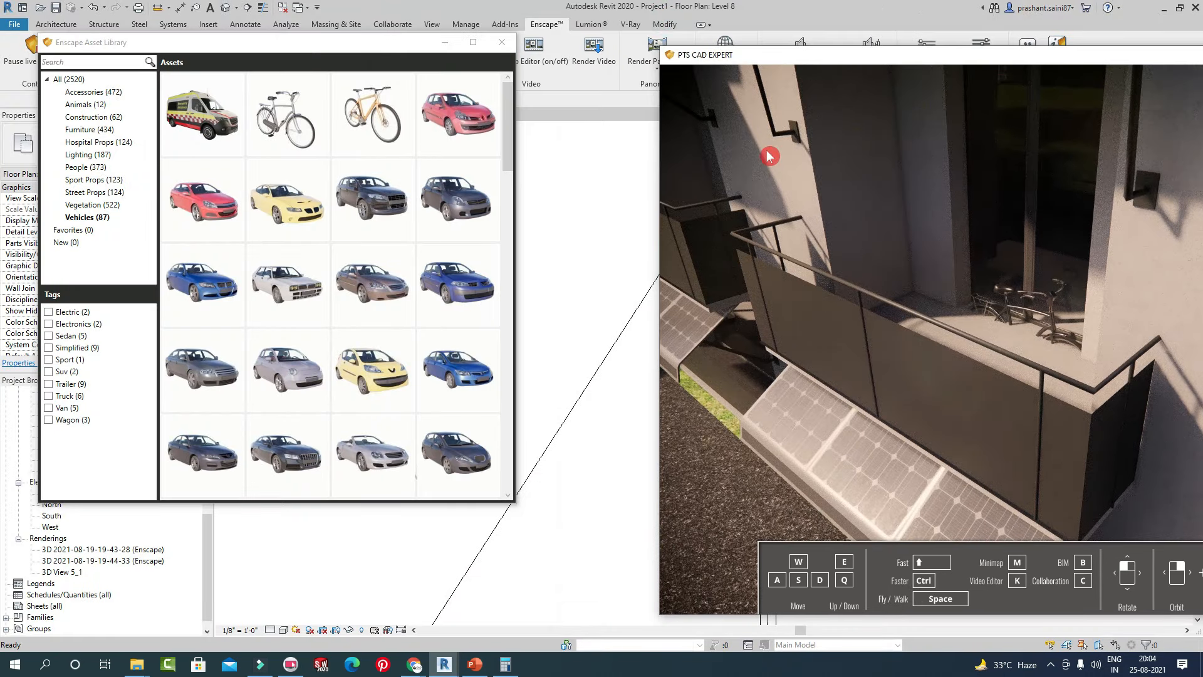
pyautogui.moveTo(404, 50); pyautogui.dragTo(339, 322)
pyautogui.scroll(-3, 796, 294)
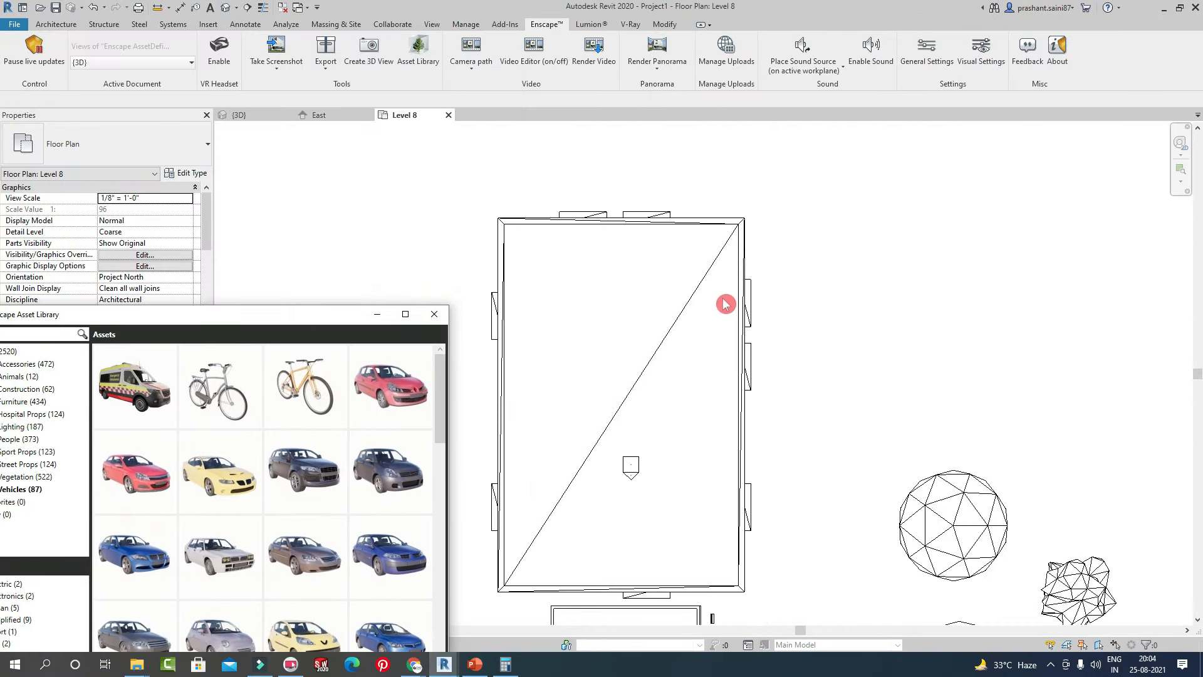
# Open the default 3D view and examine the apartment building's lower balconies along the road, moving the asset library out of the way.
pyautogui.click(227, 10)
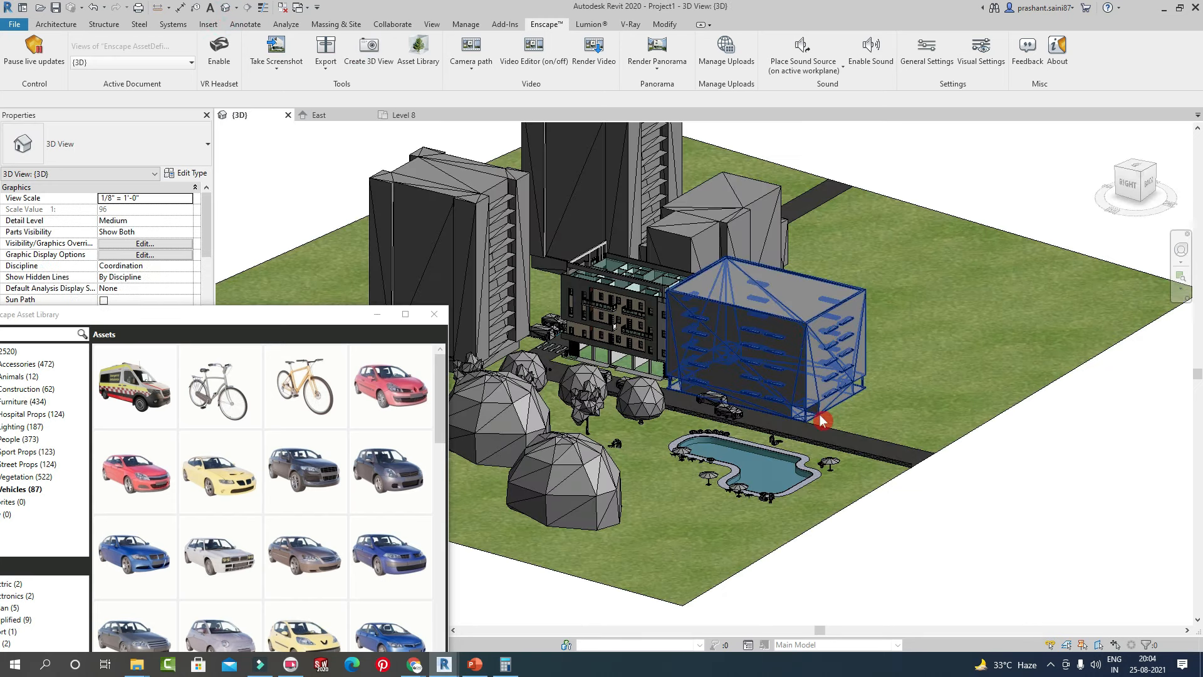
pyautogui.scroll(5, 784, 410)
pyautogui.scroll(4, 784, 408)
pyautogui.moveTo(645, 342); pyautogui.dragTo(1003, 310, button='middle')
pyautogui.scroll(-3, 843, 292)
pyautogui.moveTo(853, 294); pyautogui.dragTo(828, 387, button='middle')
pyautogui.scroll(-2, 886, 343)
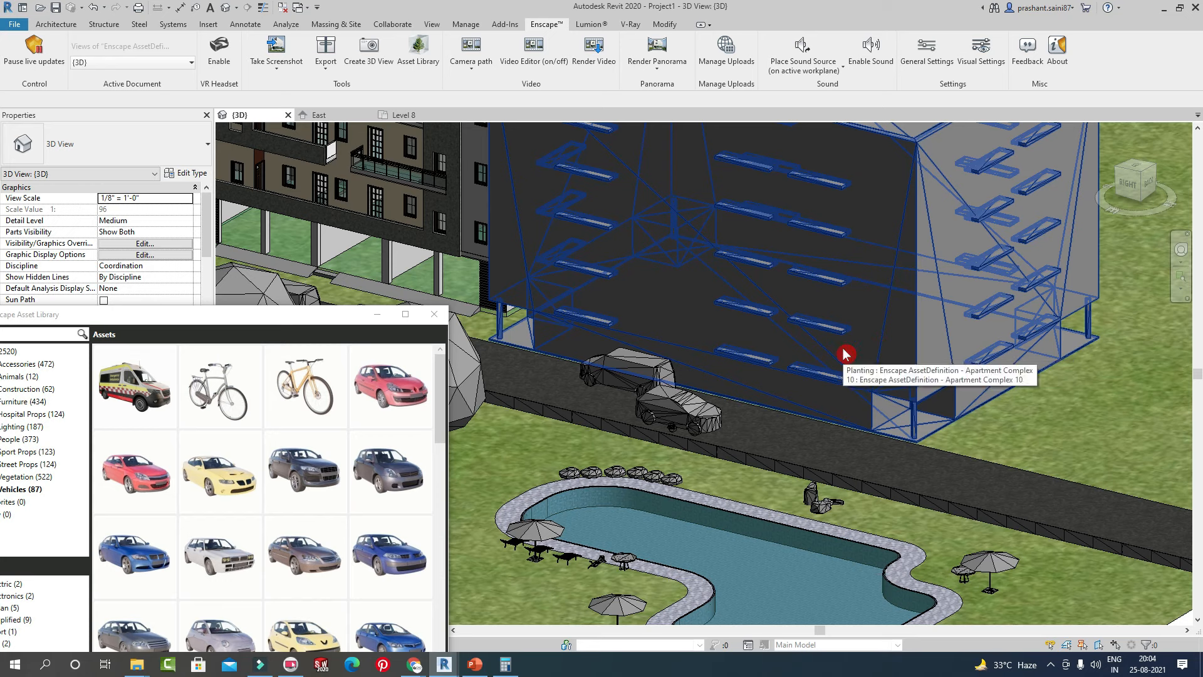
pyautogui.scroll(3, 816, 365)
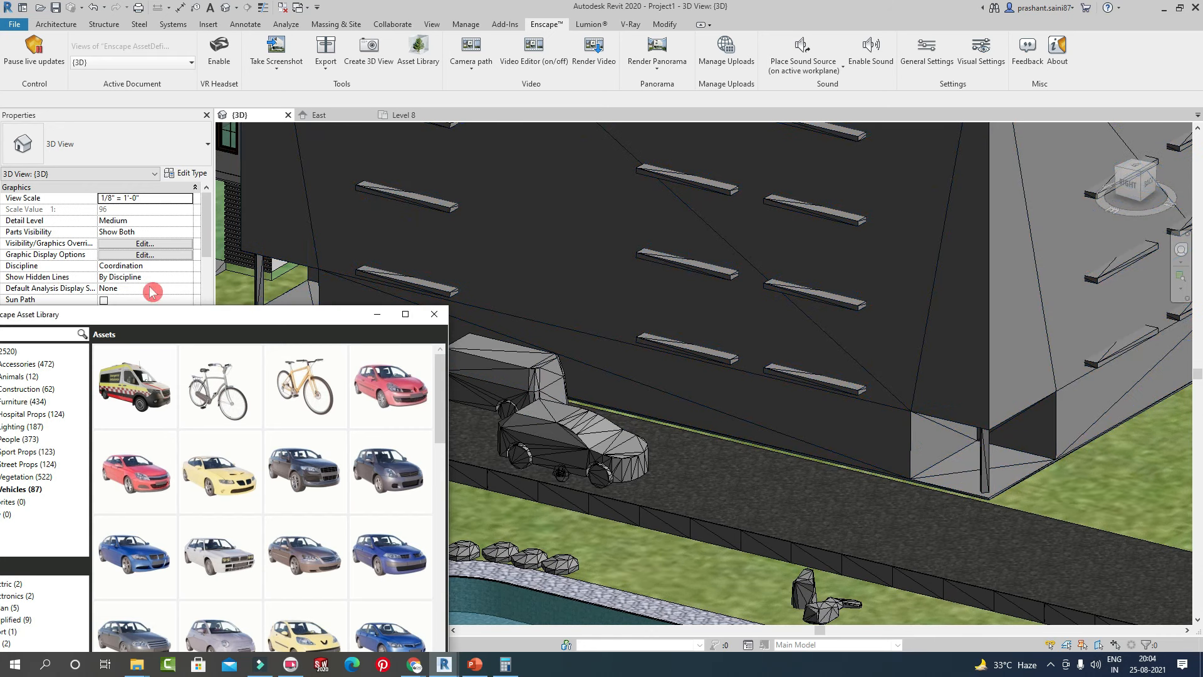
pyautogui.moveTo(213, 315); pyautogui.dragTo(585, 345)
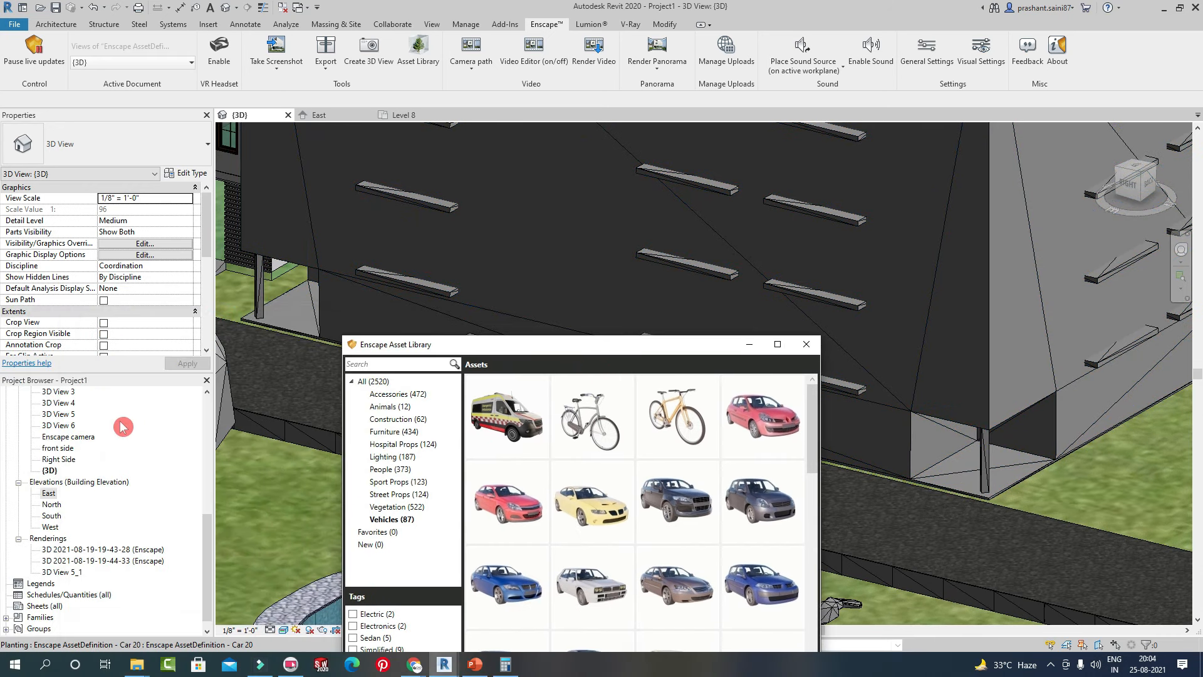
pyautogui.moveTo(522, 351); pyautogui.dragTo(417, 459)
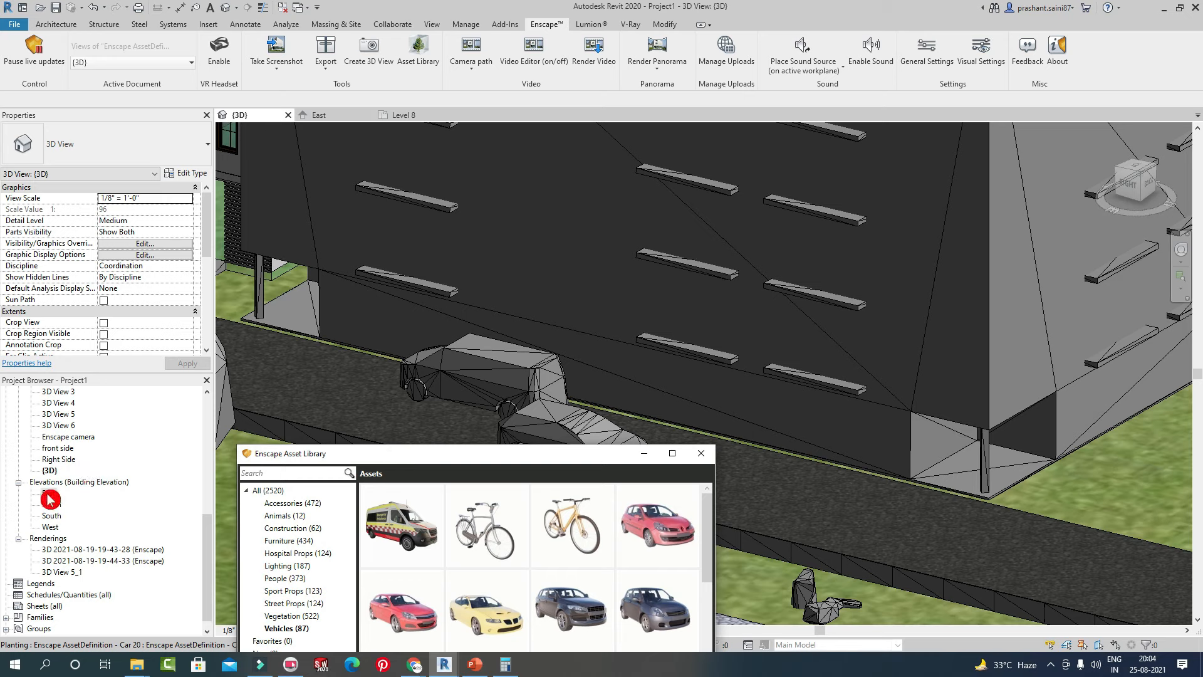
# Reopen the Level 8 floor plan and frame the upper part of the apartment building.
pyautogui.scroll(2, 80, 426)
pyautogui.scroll(-2, 81, 553)
pyautogui.scroll(-1, 56, 515)
pyautogui.scroll(10, 62, 520)
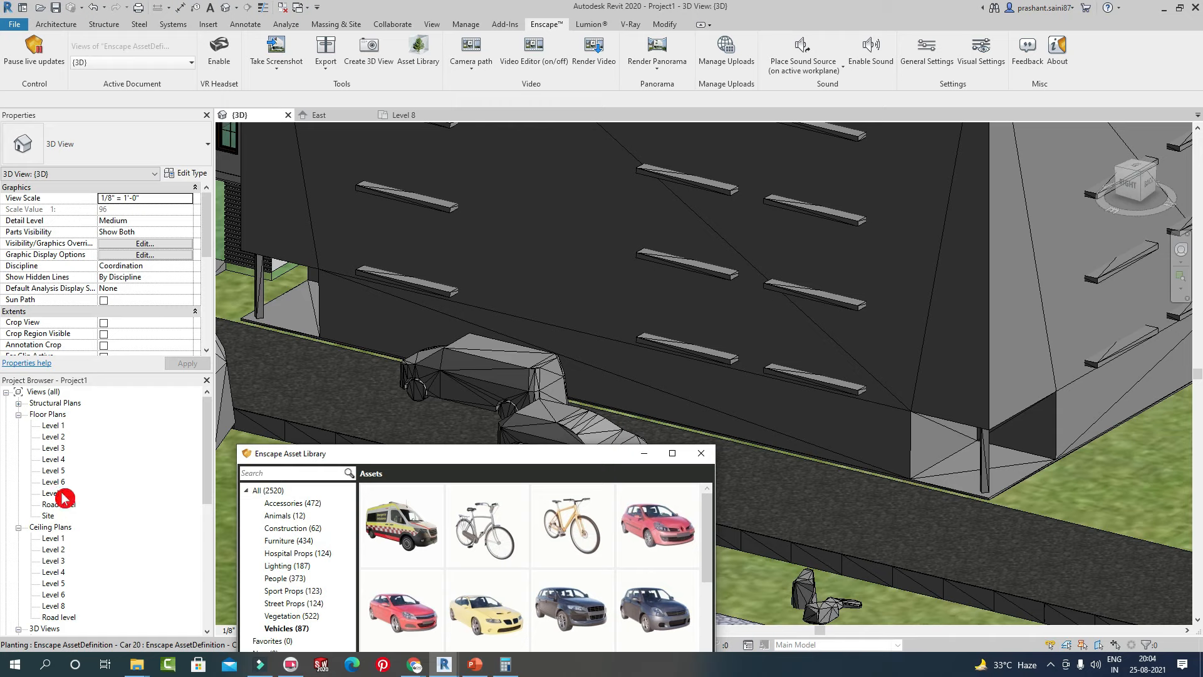
pyautogui.click(56, 494)
pyautogui.doubleClick(56, 494)
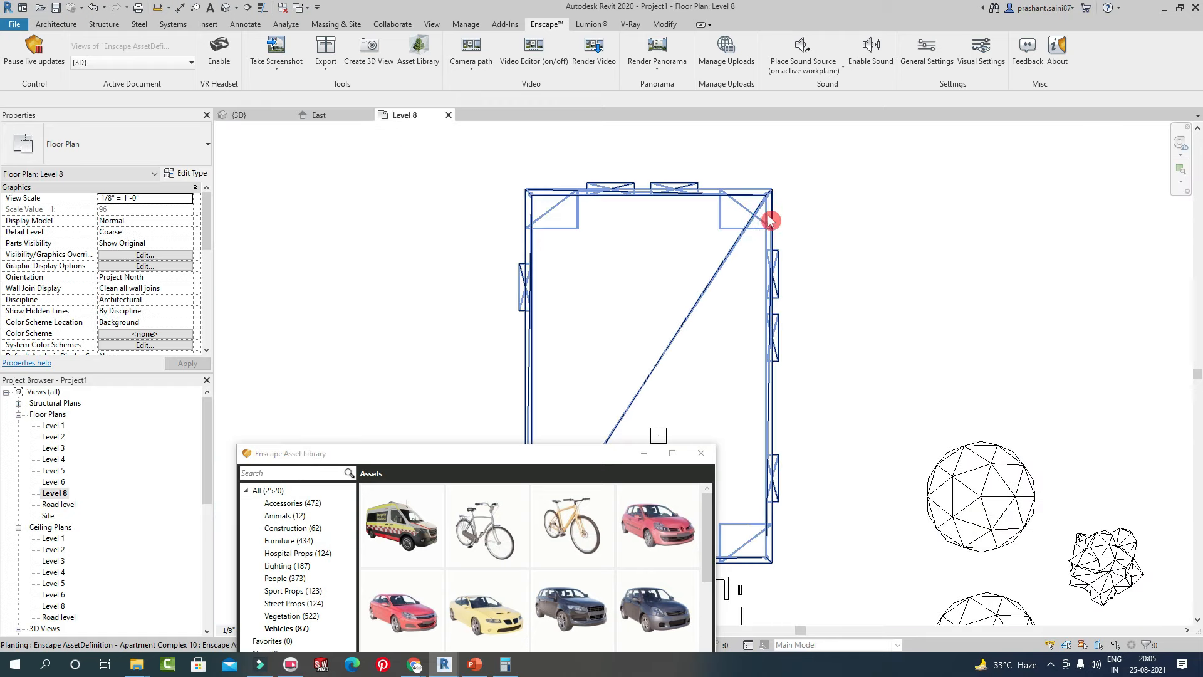
pyautogui.scroll(-2, 860, 250)
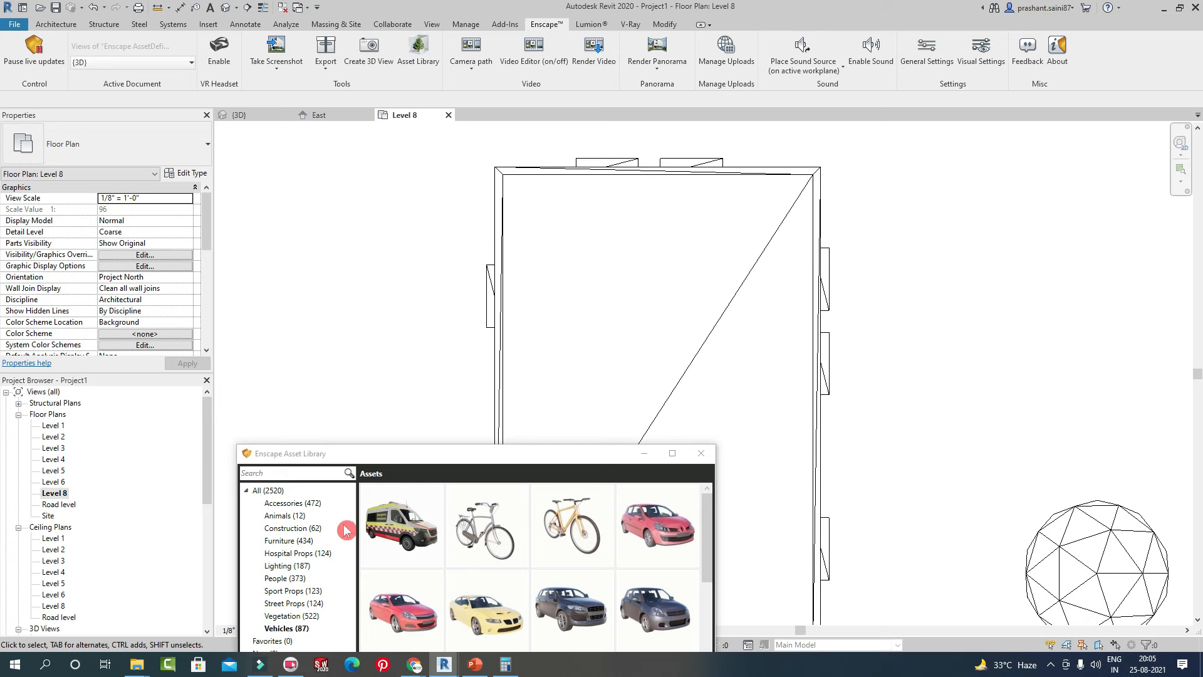
# Set the visual style of the Level 8 floor plan to Wireframe, clearing the asset library from the view controls.
pyautogui.moveTo(415, 455); pyautogui.dragTo(684, 396)
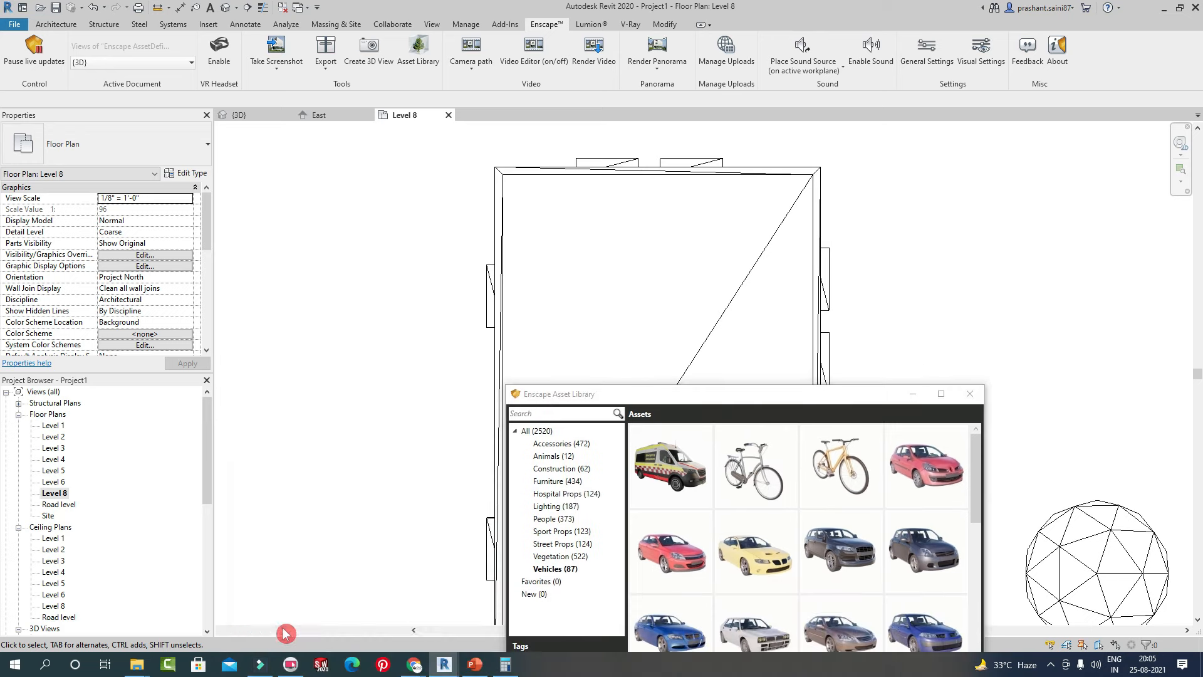
pyautogui.click(284, 630)
pyautogui.click(310, 553)
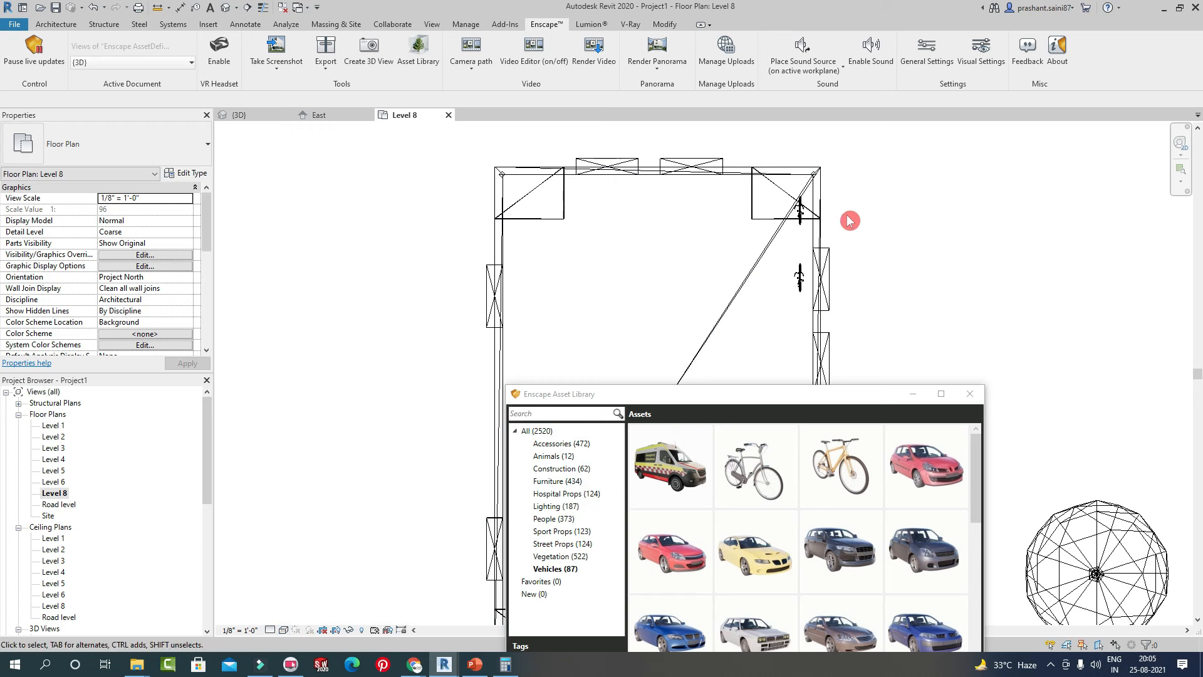
# Select both bicycles at the upper right of the Level 8 plan and place the plan window beside the Enscape render.
pyautogui.click(771, 213)
pyautogui.keyDown('ctrl'); pyautogui.click(767, 335); pyautogui.keyUp('ctrl')
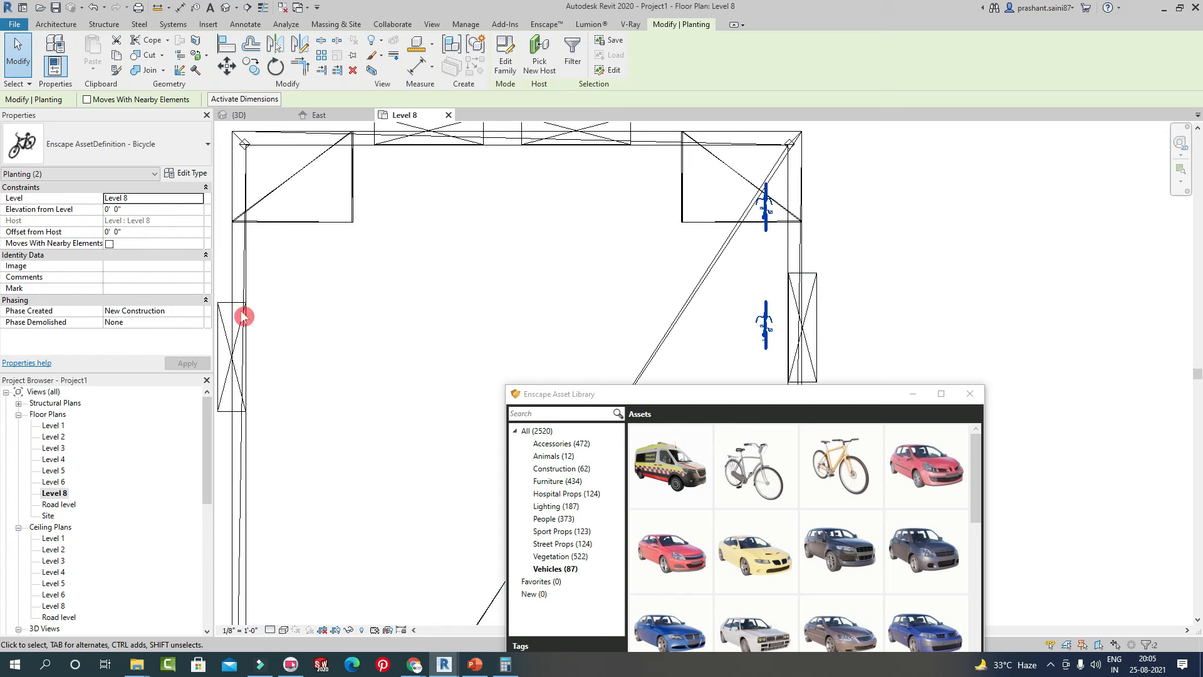
pyautogui.moveTo(792, 11); pyautogui.dragTo(295, 222)
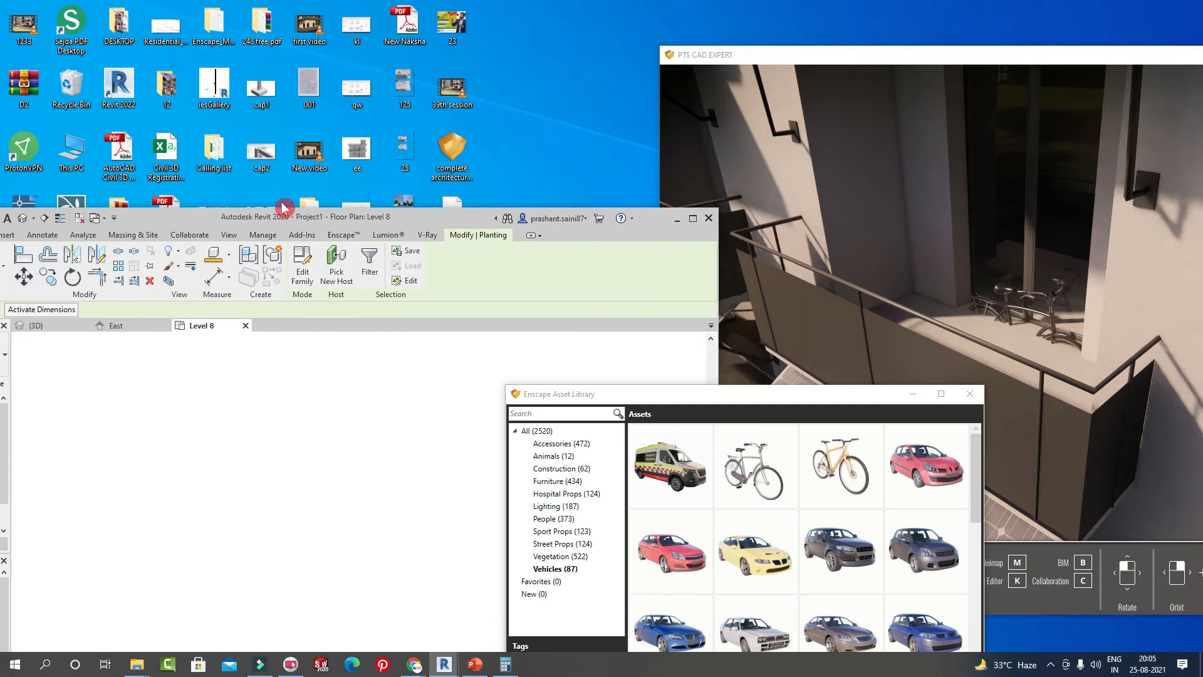
pyautogui.moveTo(457, 219); pyautogui.dragTo(651, 168)
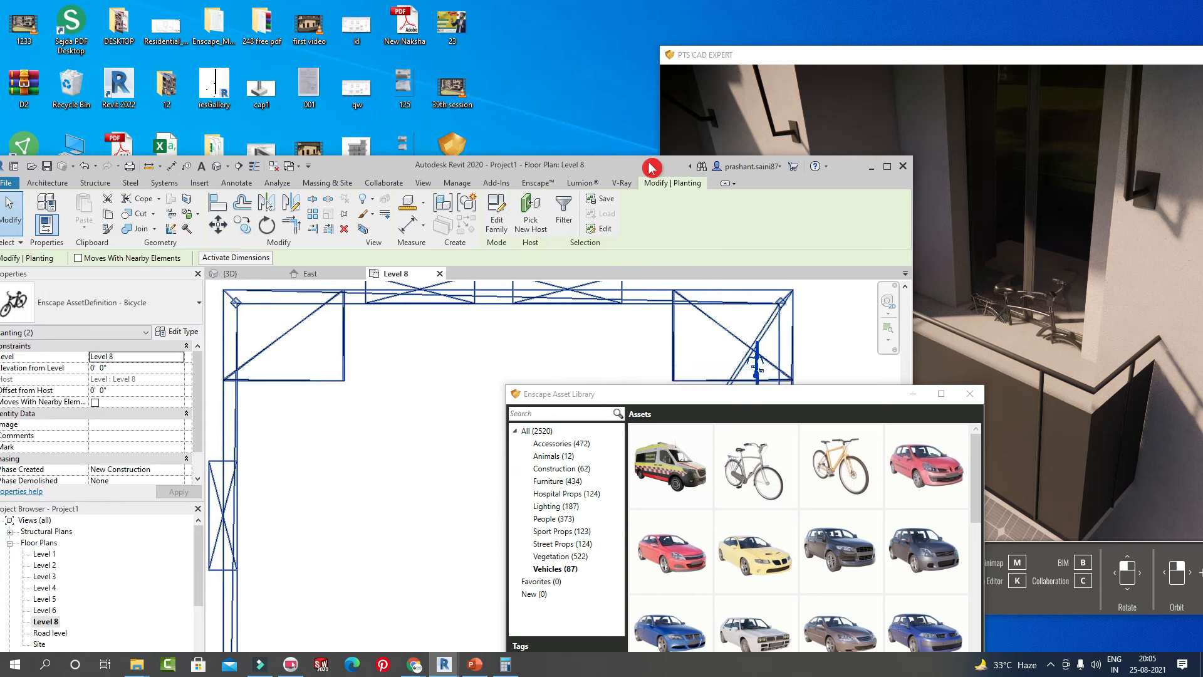
# Try raising both bicycles to an elevation of 1' 0" from Level 8, checking their height against the balcony floor in the render.
pyautogui.click(126, 369)
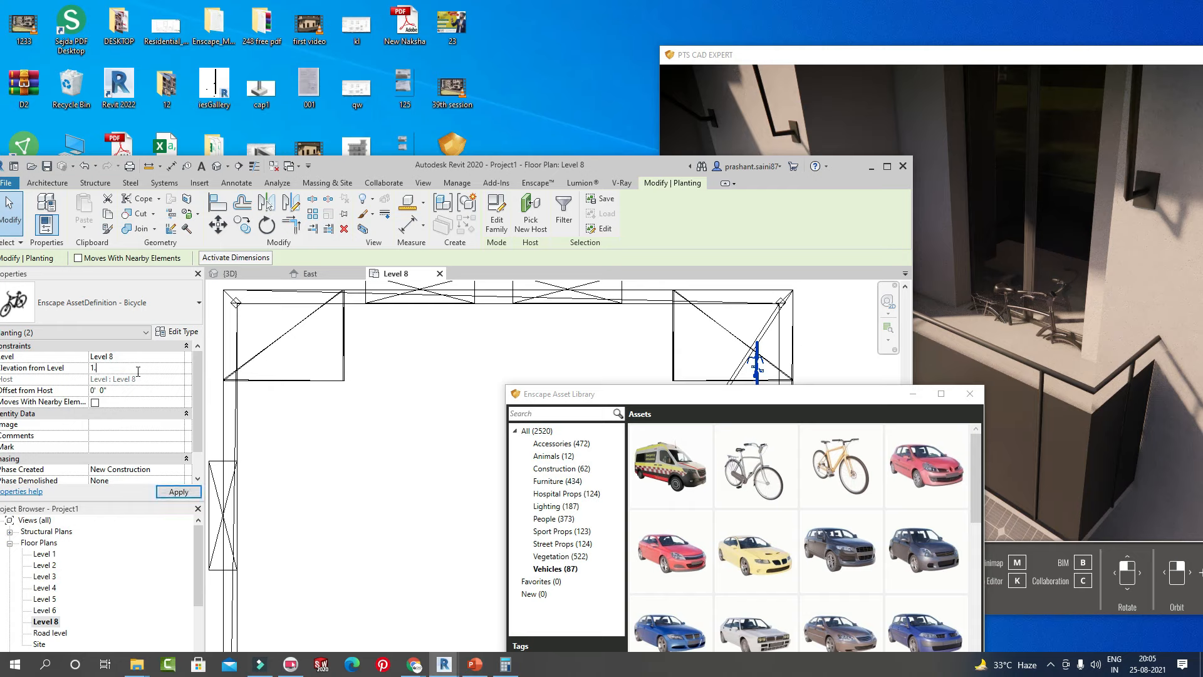
pyautogui.click(140, 376)
pyautogui.click(183, 492)
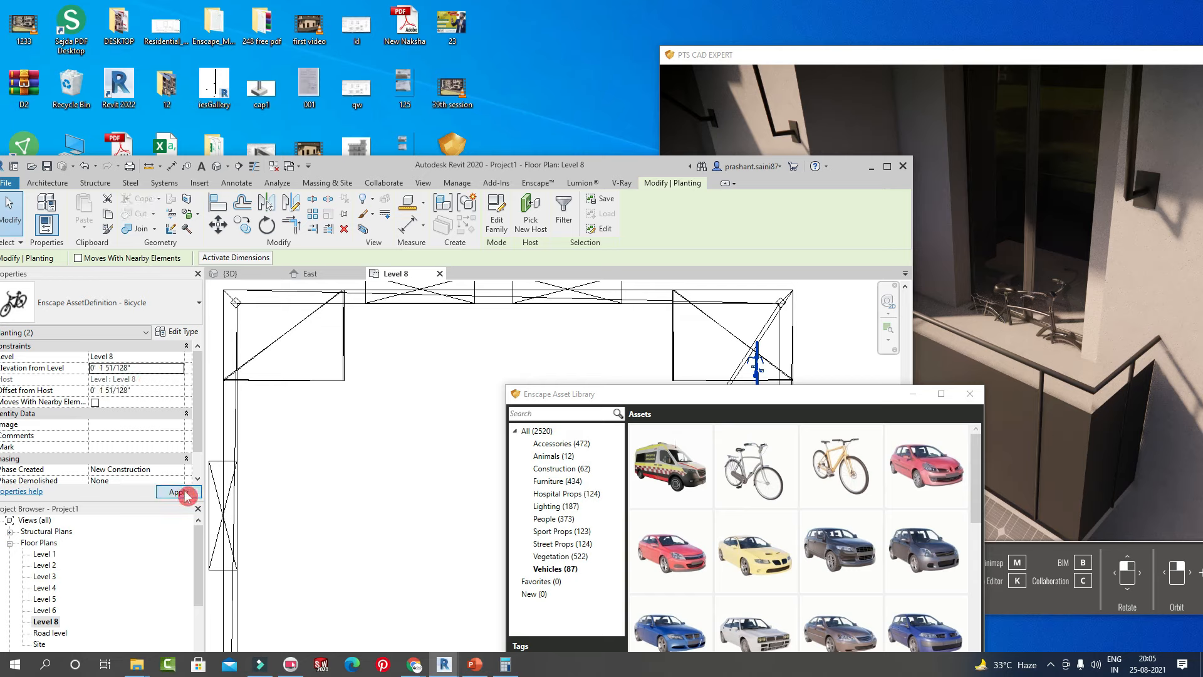
pyautogui.click(1009, 307)
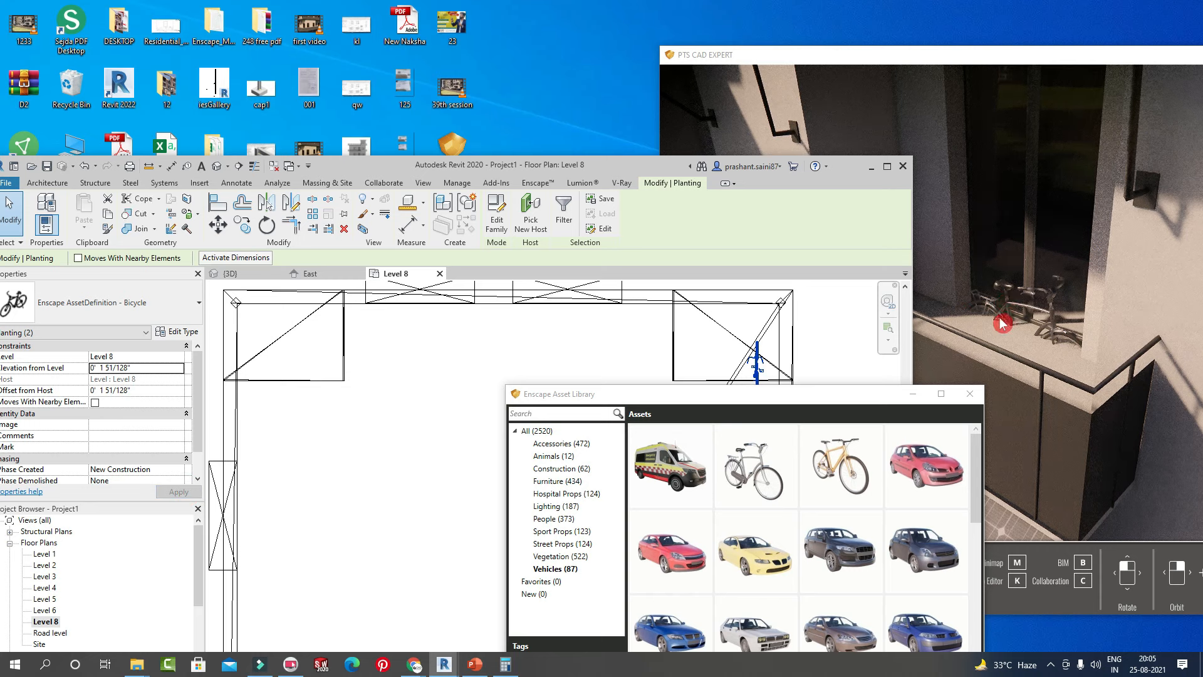
pyautogui.click(156, 368)
pyautogui.write('1')
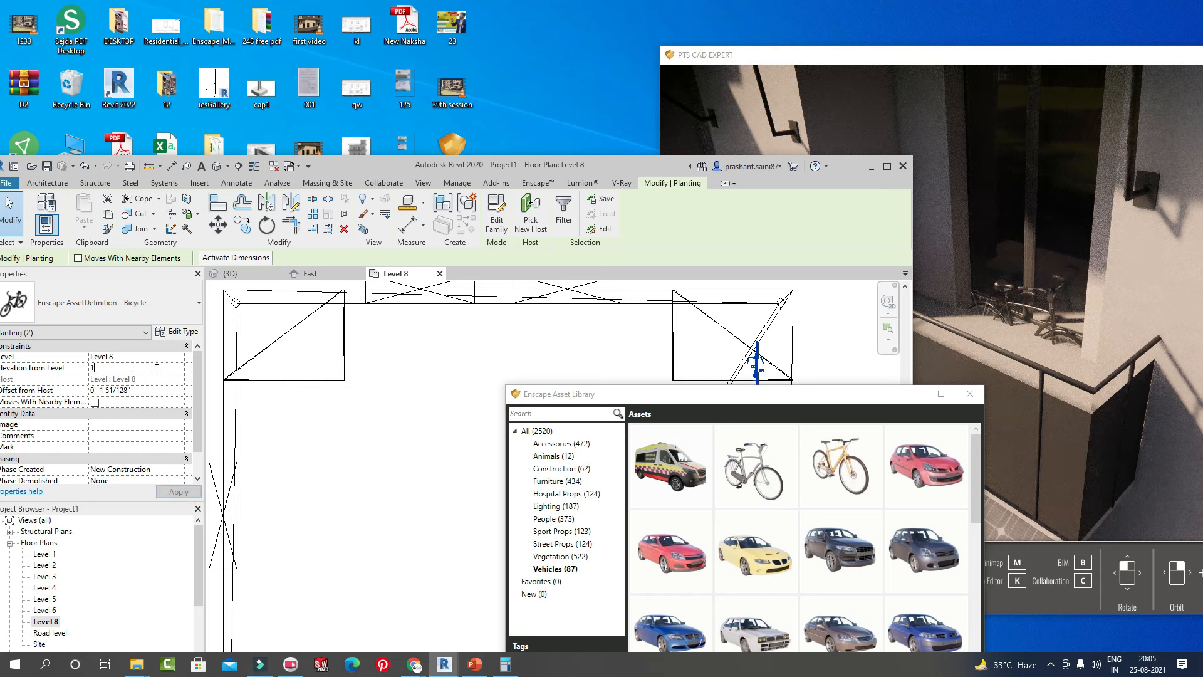
pyautogui.click(259, 363)
pyautogui.click(179, 492)
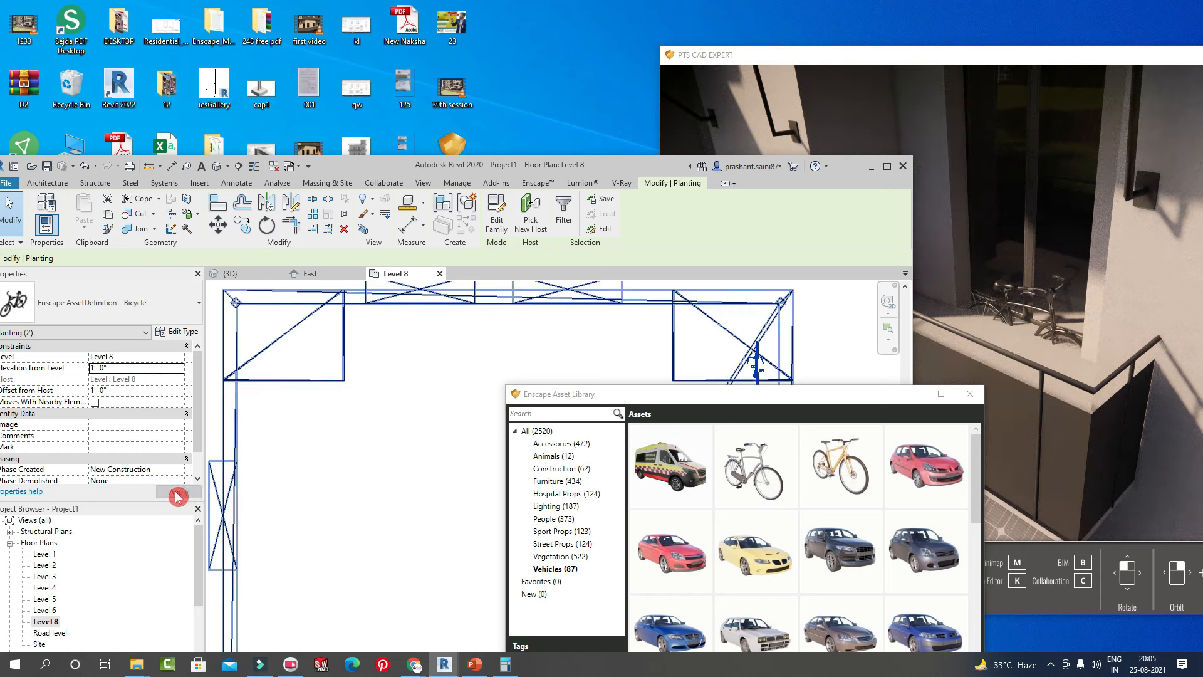
# Set the elevation from level of both bicycles to 2' 0".
pyautogui.click(125, 368)
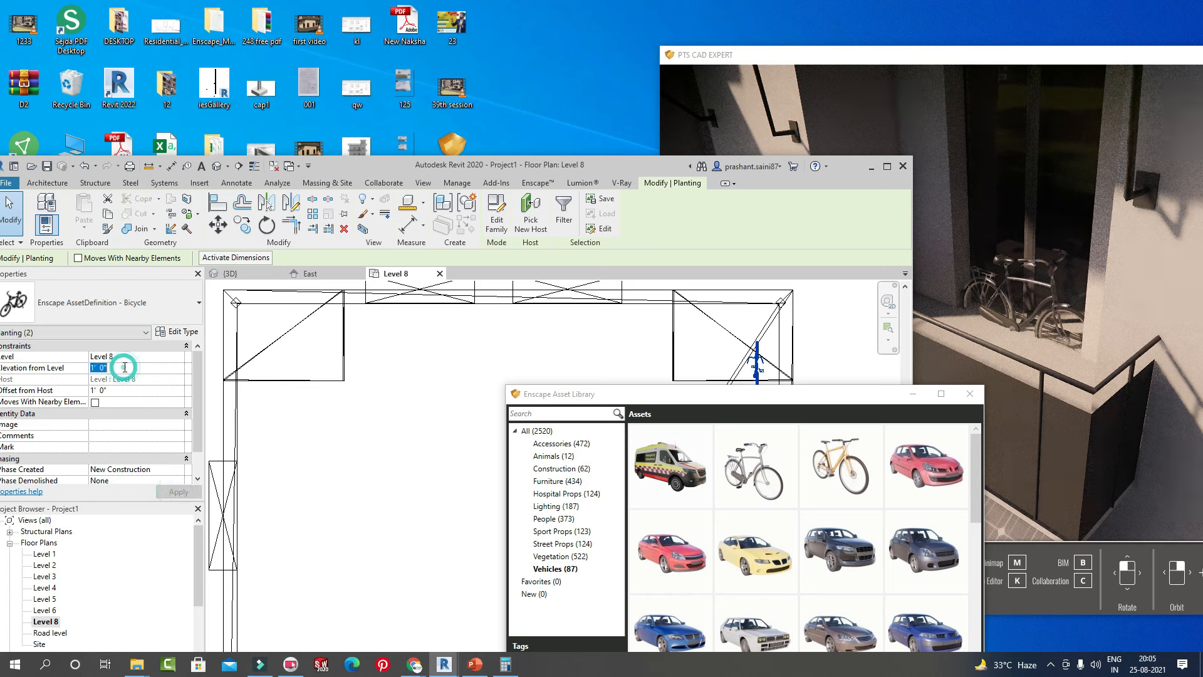
pyautogui.write("2'")
pyautogui.press('Return')
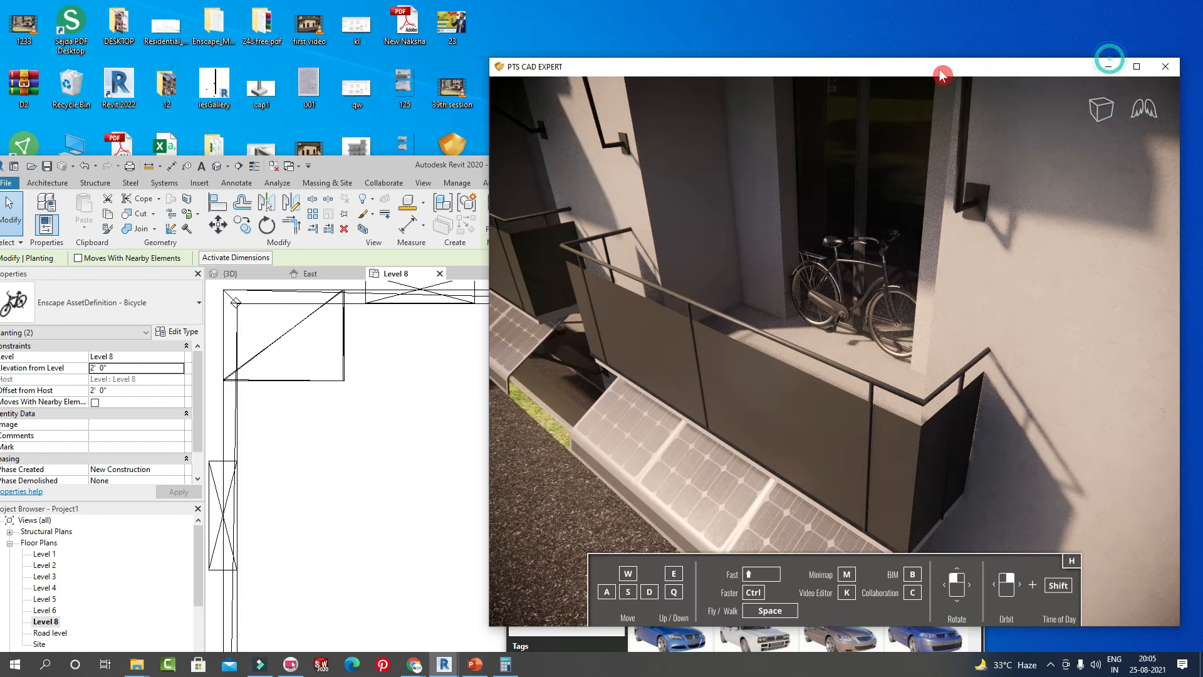
# Enlarge the Enscape render to full screen and examine the raised bicycle on the balcony.
pyautogui.moveTo(1113, 55); pyautogui.dragTo(943, 67)
pyautogui.click(1135, 66)
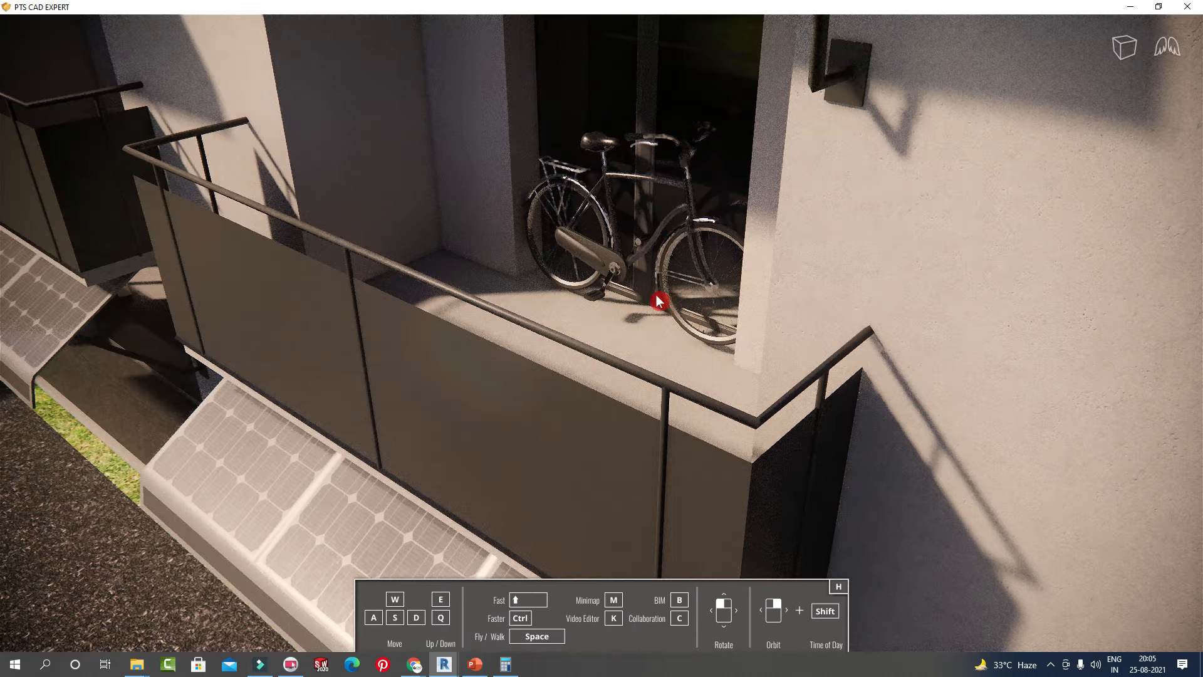
pyautogui.scroll(2, 659, 295)
pyautogui.moveTo(602, 339); pyautogui.dragTo(661, 260, button='right')
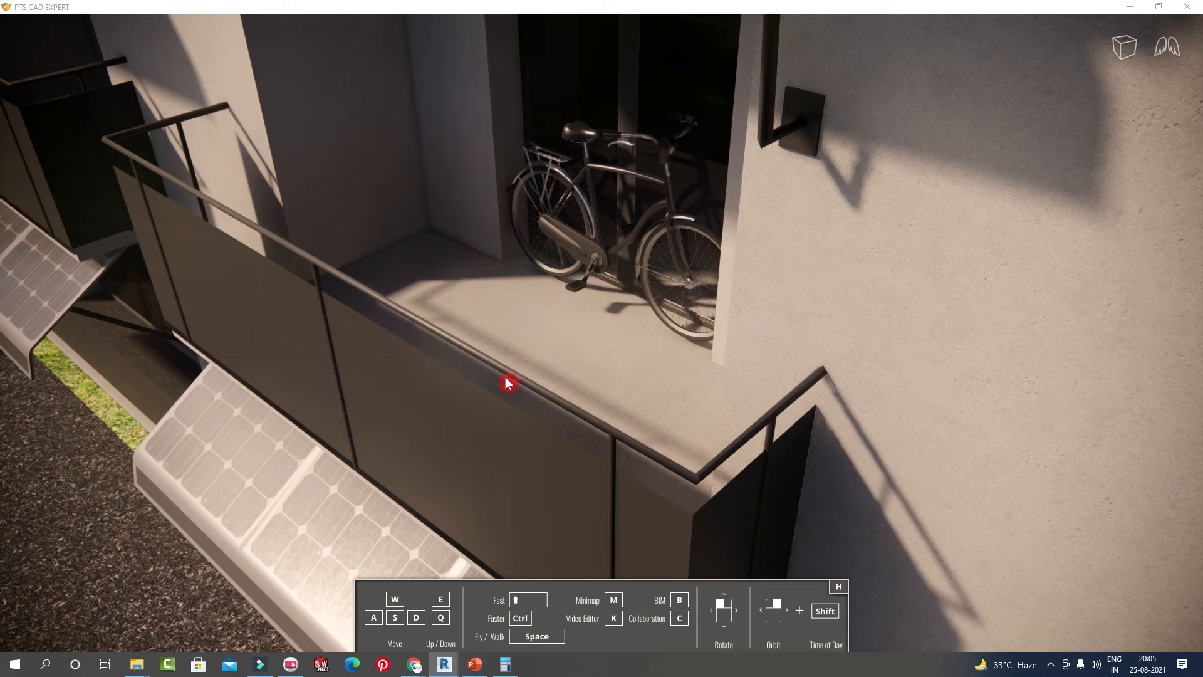
# Arrange the Level 8 plan beside the render and shift both bicycles slightly toward the building's outer wall.
pyautogui.moveTo(544, 9); pyautogui.dragTo(926, 86)
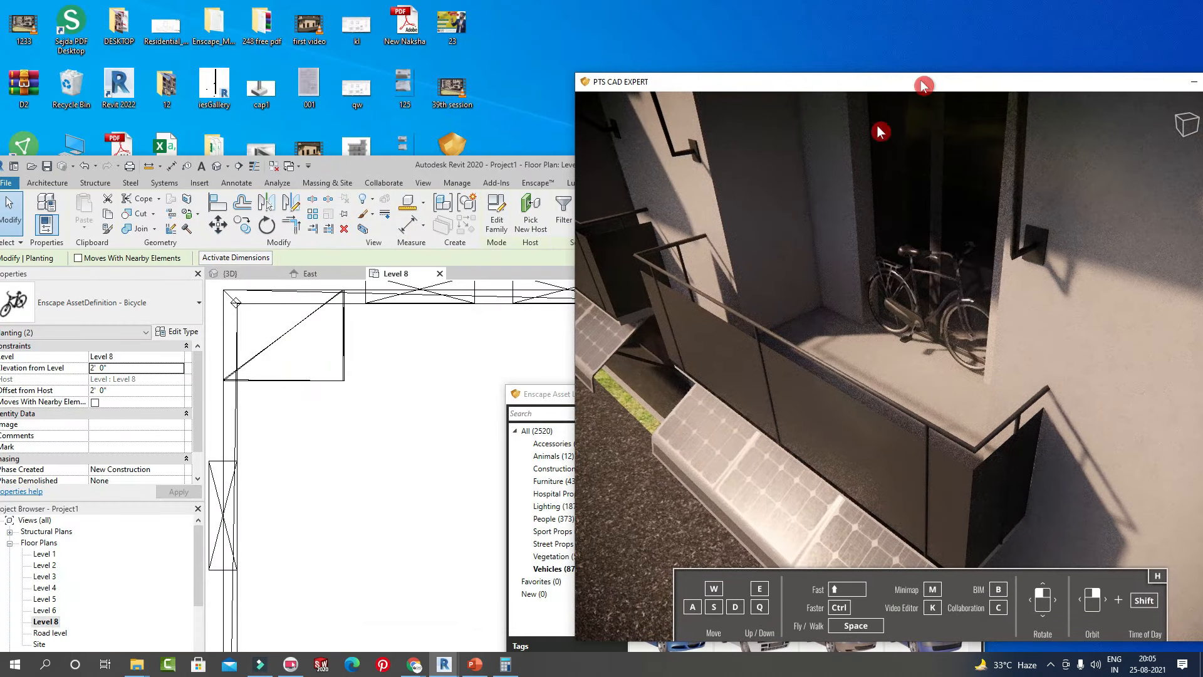
pyautogui.moveTo(398, 168); pyautogui.dragTo(232, 79)
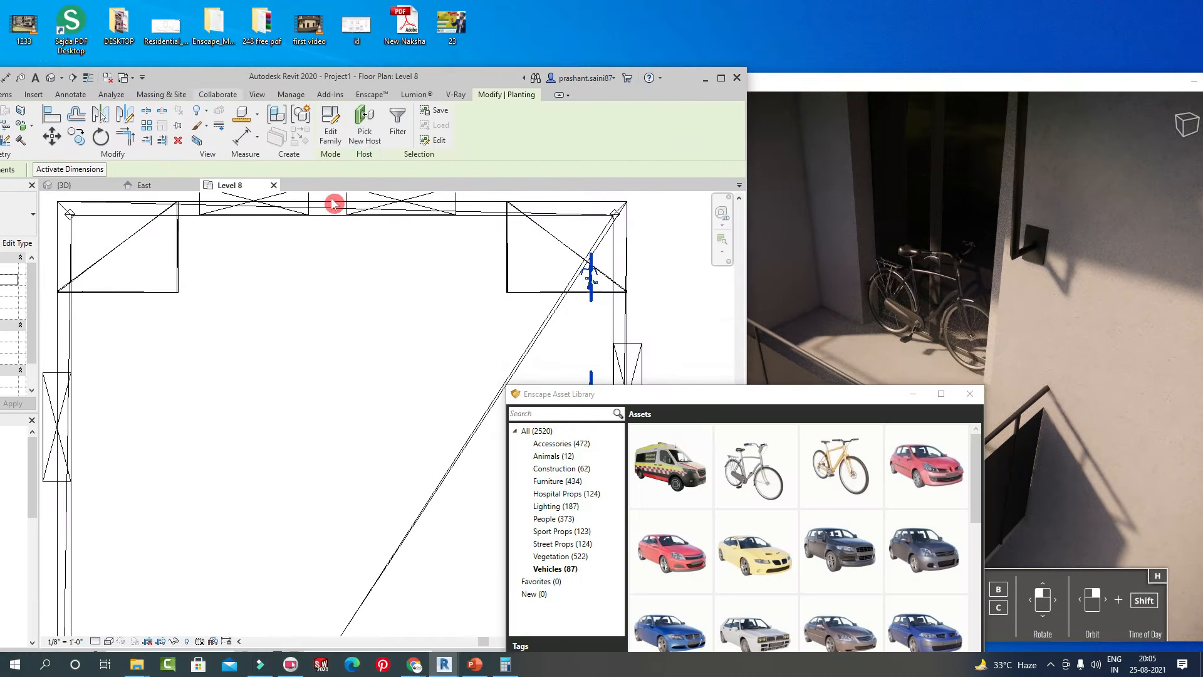
pyautogui.moveTo(473, 94); pyautogui.dragTo(346, 55)
pyautogui.moveTo(466, 359)
pyautogui.mouseDown()
pyautogui.moveTo(455, 370)
pyautogui.moveTo(473, 376)
pyautogui.mouseUp()
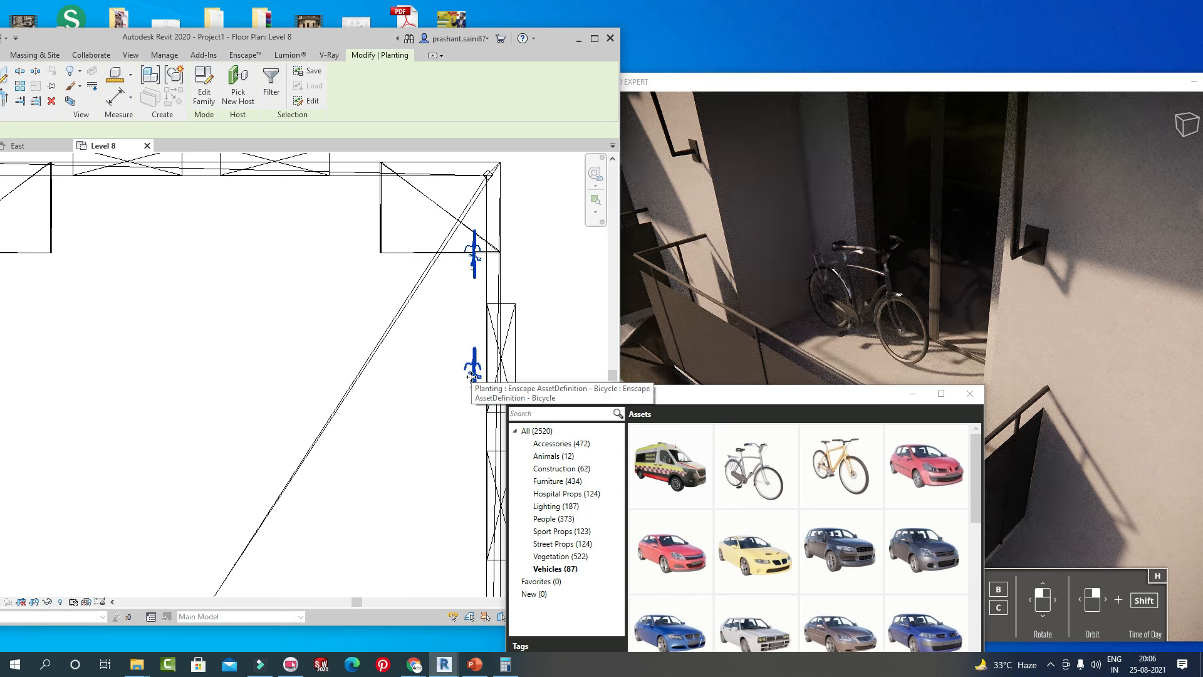
pyautogui.scroll(2, 472, 368)
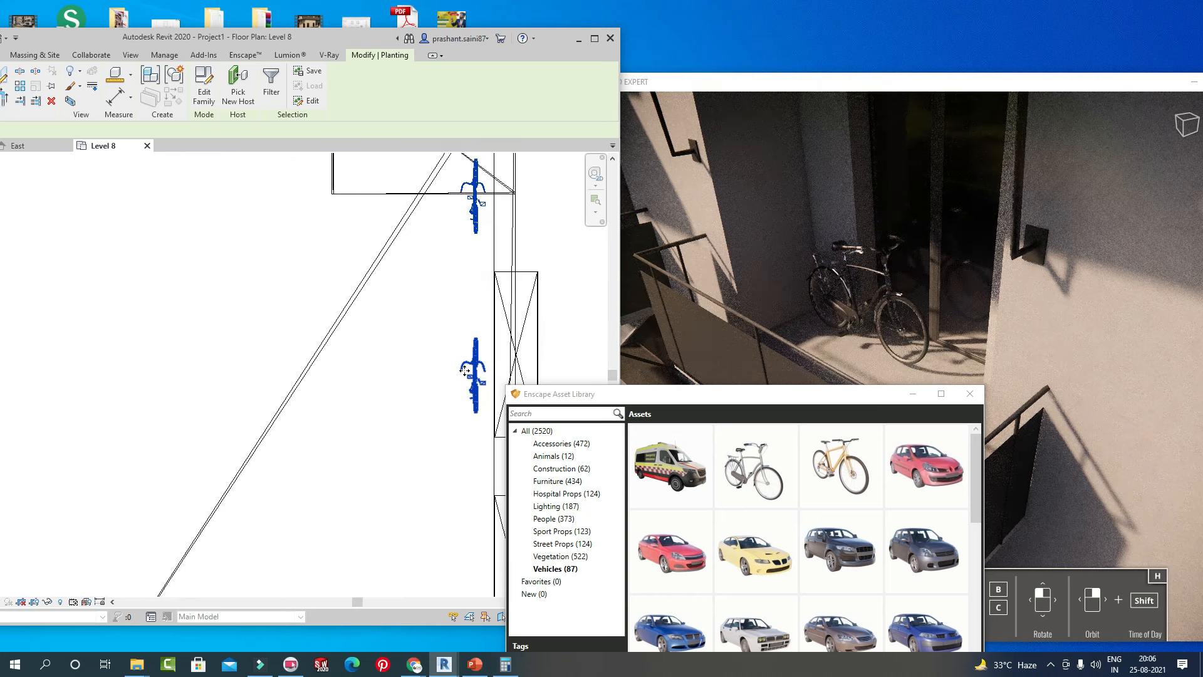
pyautogui.moveTo(474, 356); pyautogui.dragTo(472, 340)
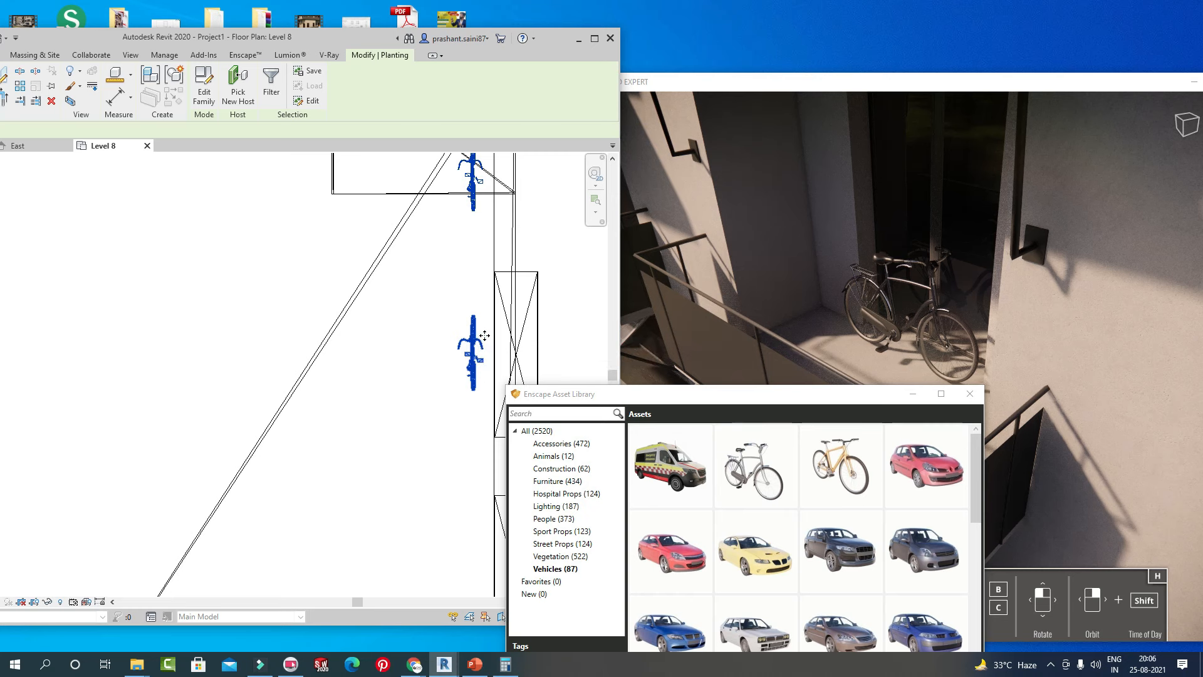
pyautogui.press('Right')
# Examine the repositioned bicycle up close in the full-screen render, viewing its wheels, shadow and contact with the balcony floor.
pyautogui.click(754, 332)
pyautogui.scroll(2, 930, 311)
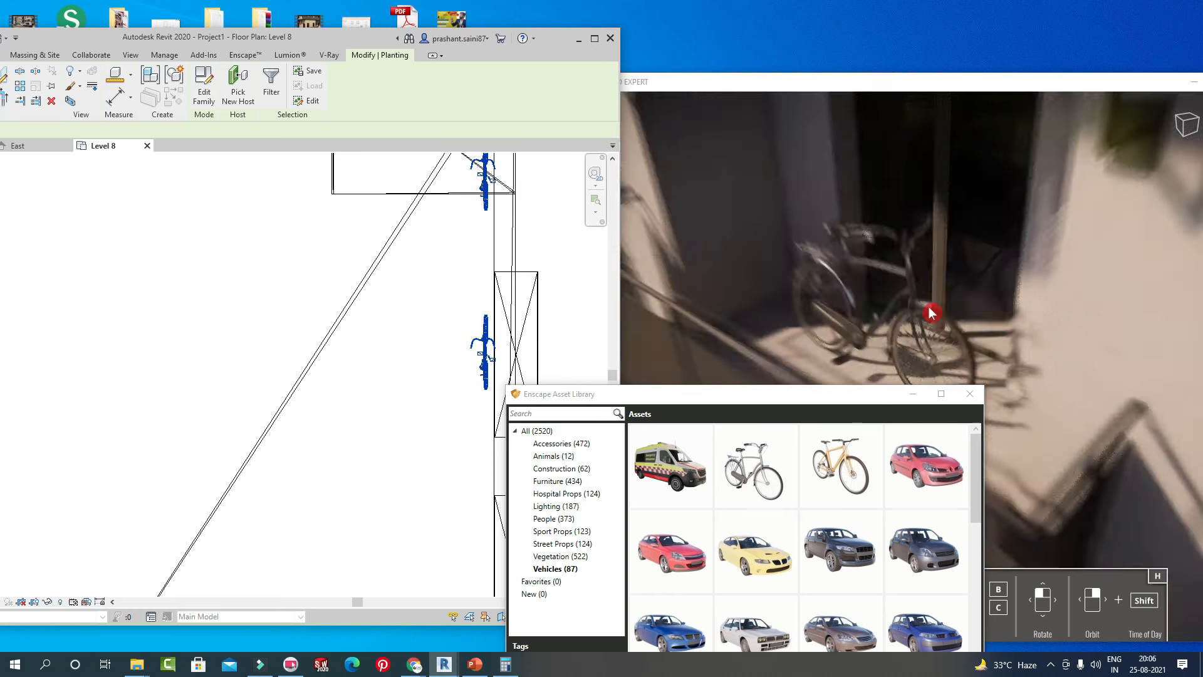
pyautogui.scroll(2, 931, 312)
pyautogui.scroll(-2, 856, 293)
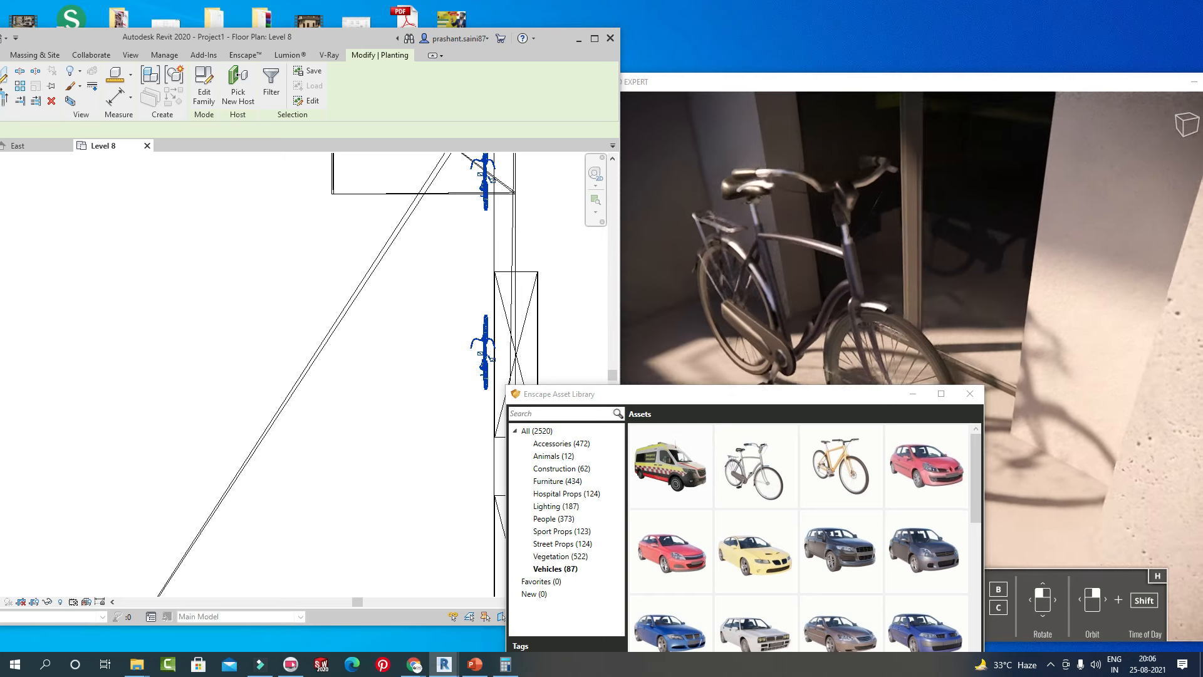
pyautogui.moveTo(918, 282); pyautogui.dragTo(953, 282, button='right')
pyautogui.moveTo(956, 89); pyautogui.dragTo(812, 68)
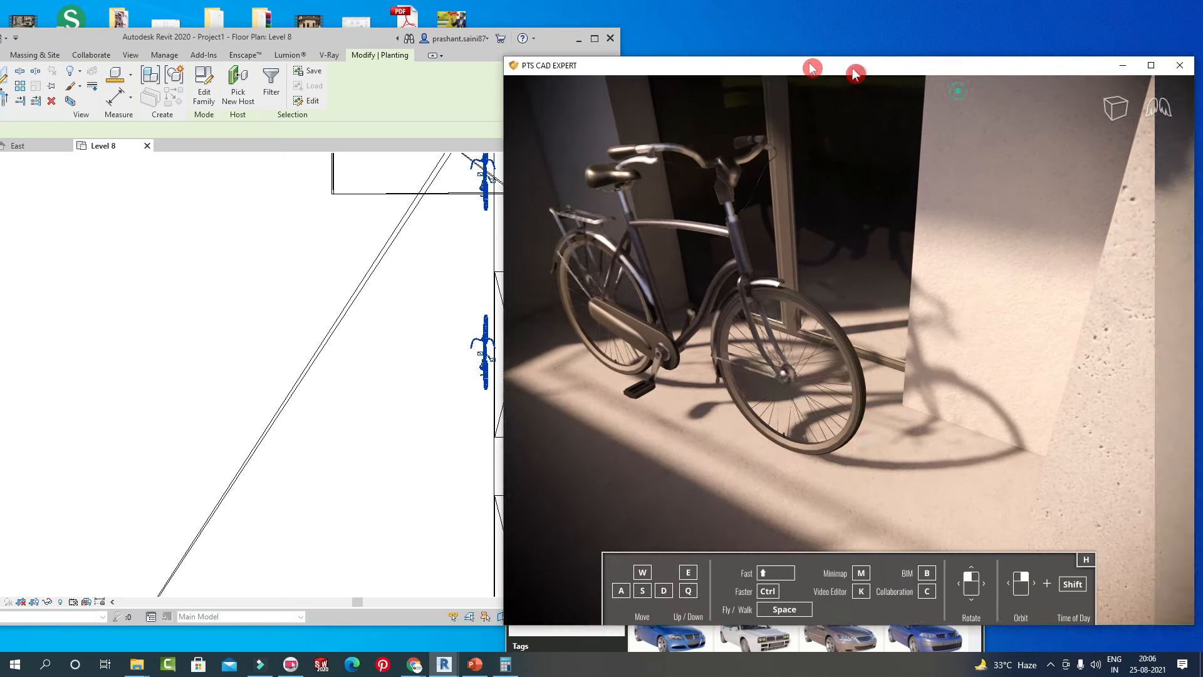
pyautogui.doubleClick(855, 70)
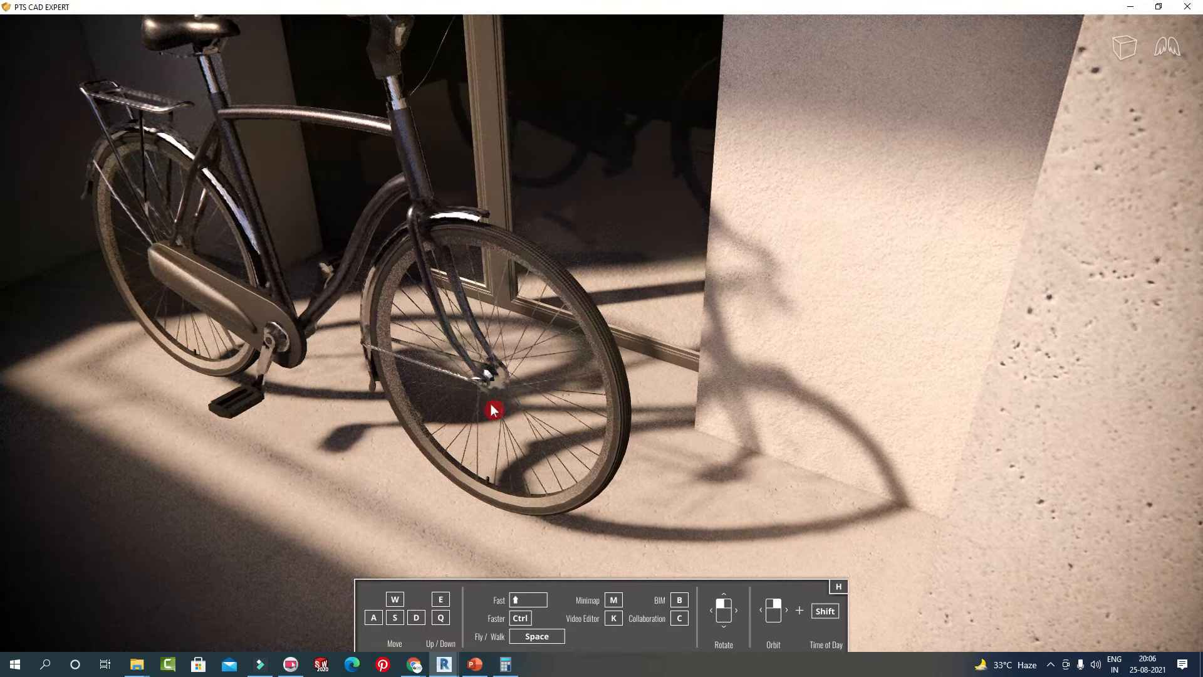
pyautogui.moveTo(492, 410); pyautogui.dragTo(567, 407, button='right')
pyautogui.moveTo(376, 426); pyautogui.dragTo(411, 338)
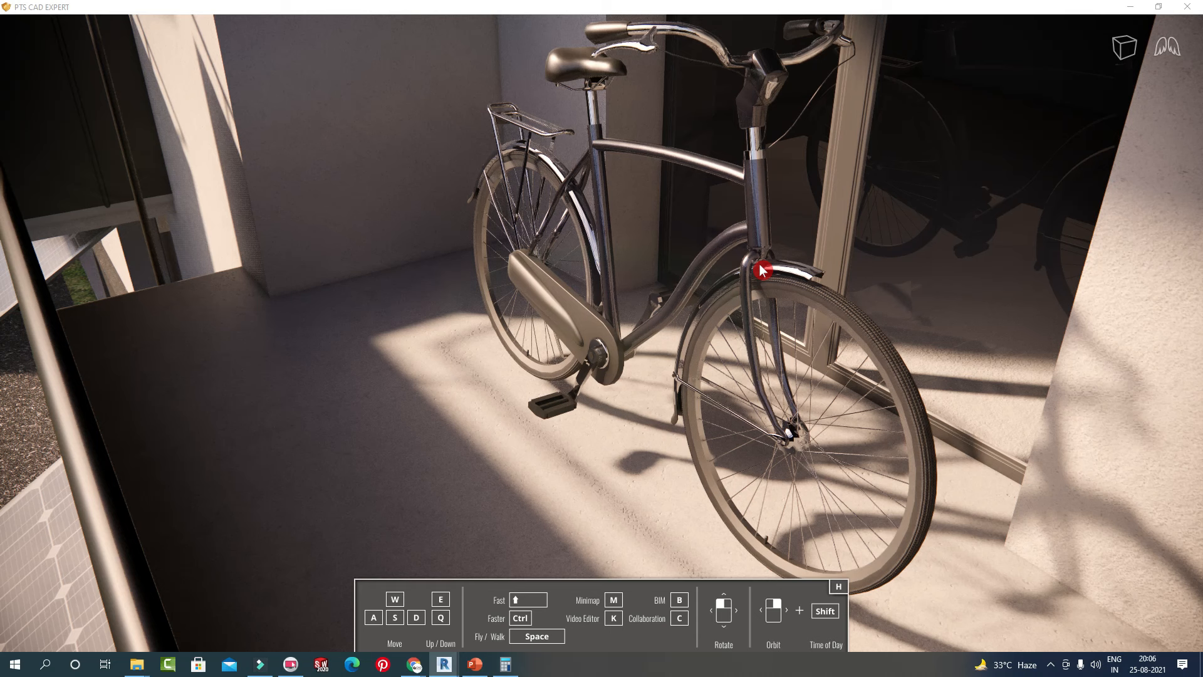
# Examine the balcony bicycle from outside the apartment building, along with the facade, the road vehicles and the garden.
pyautogui.scroll(-4, 709, 287)
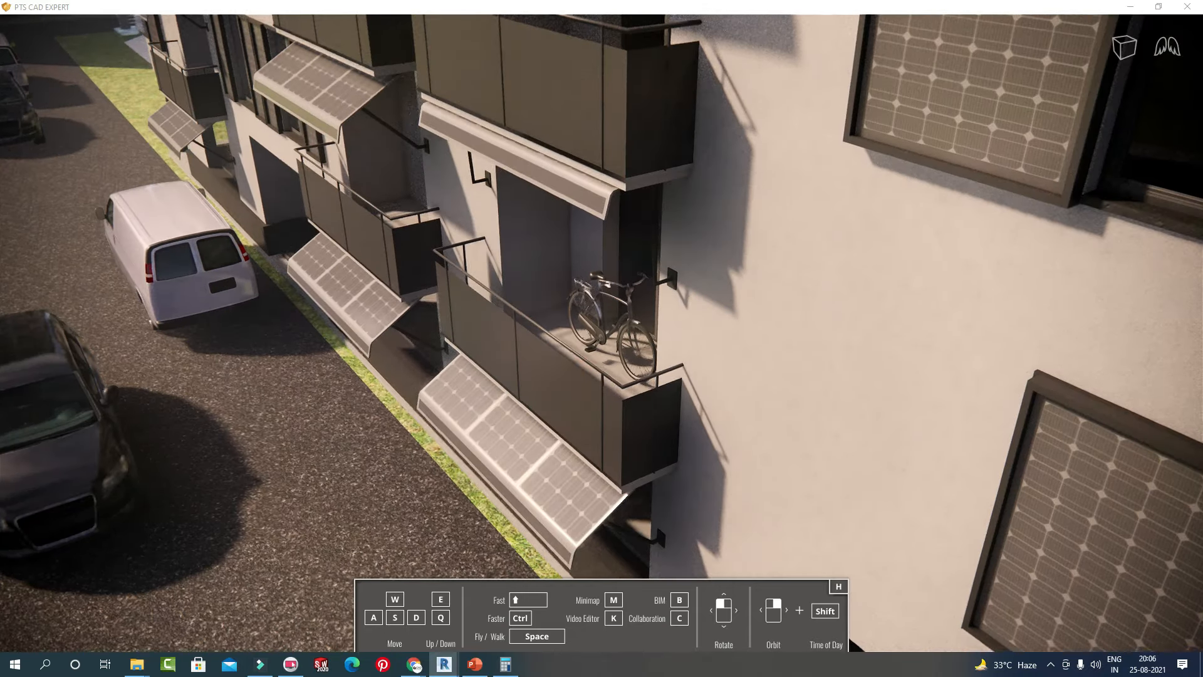
pyautogui.moveTo(439, 401)
pyautogui.mouseDown(button='right')
pyautogui.moveTo(532, 354)
pyautogui.moveTo(557, 410)
pyautogui.moveTo(611, 422)
pyautogui.mouseUp(button='right')
pyautogui.scroll(-2, 542, 379)
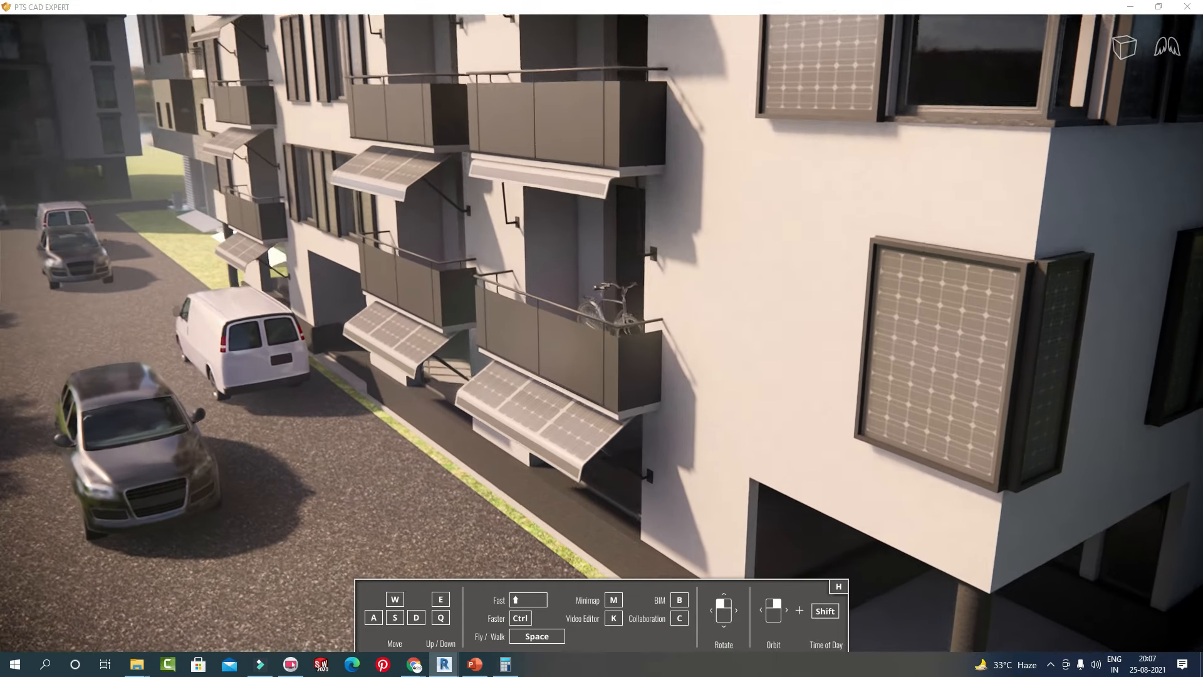
pyautogui.moveTo(457, 438); pyautogui.dragTo(409, 445, button='right')
pyautogui.moveTo(406, 444); pyautogui.dragTo(223, 482)
pyautogui.moveTo(500, 351); pyautogui.dragTo(504, 387)
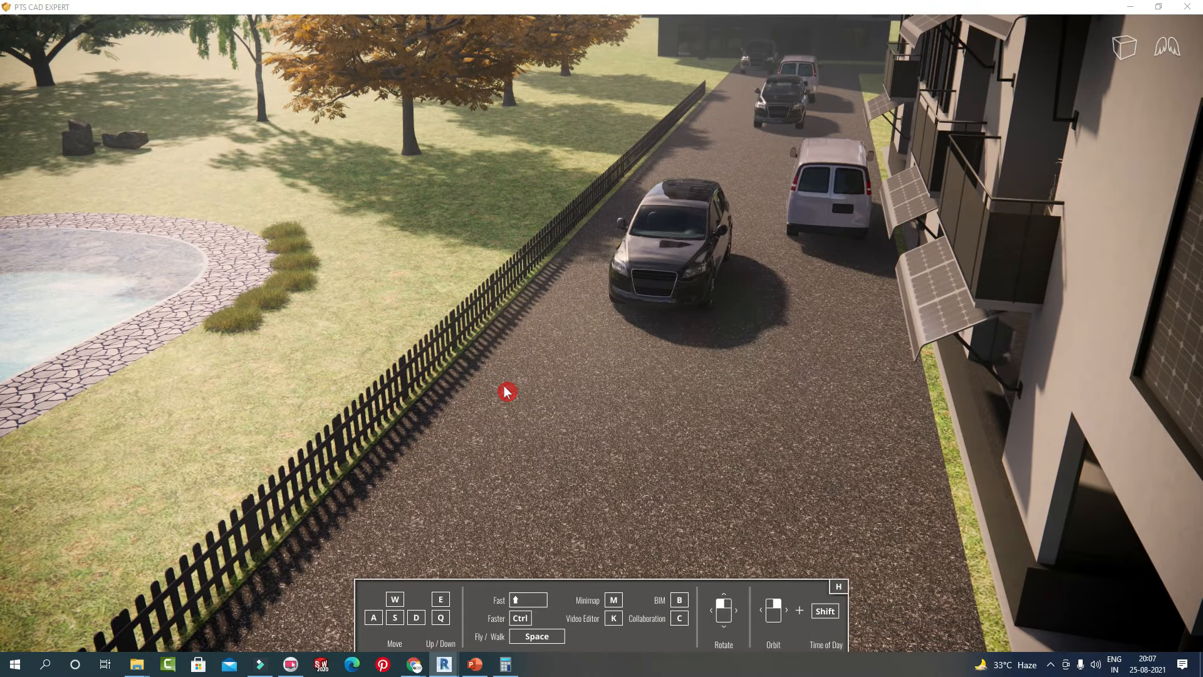
pyautogui.moveTo(548, 383); pyautogui.dragTo(708, 128)
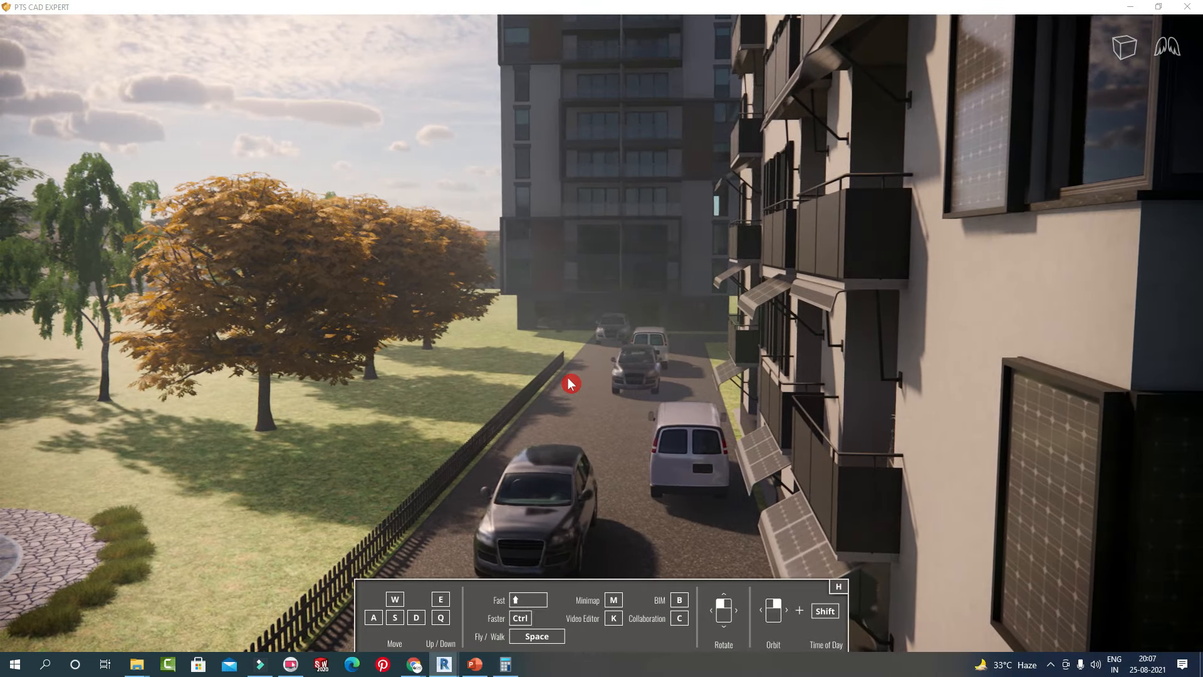
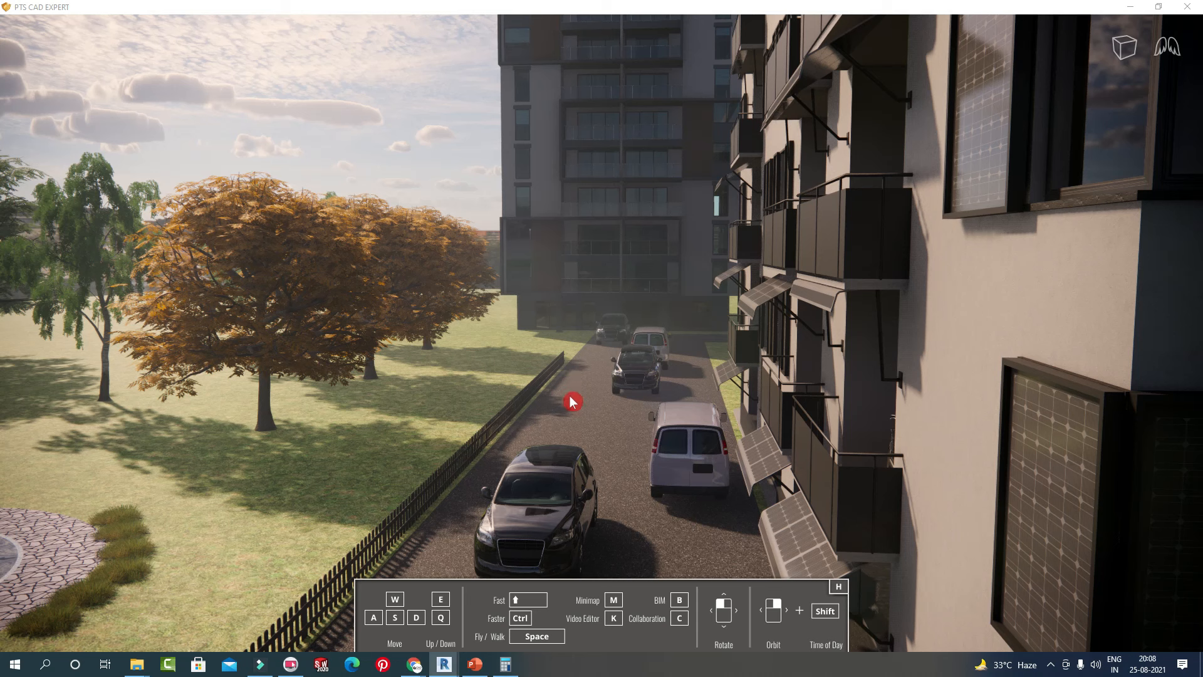
# Switch to the Google Meet call to check on the participants and return to the Enscape render.
pyautogui.moveTo(413, 655)
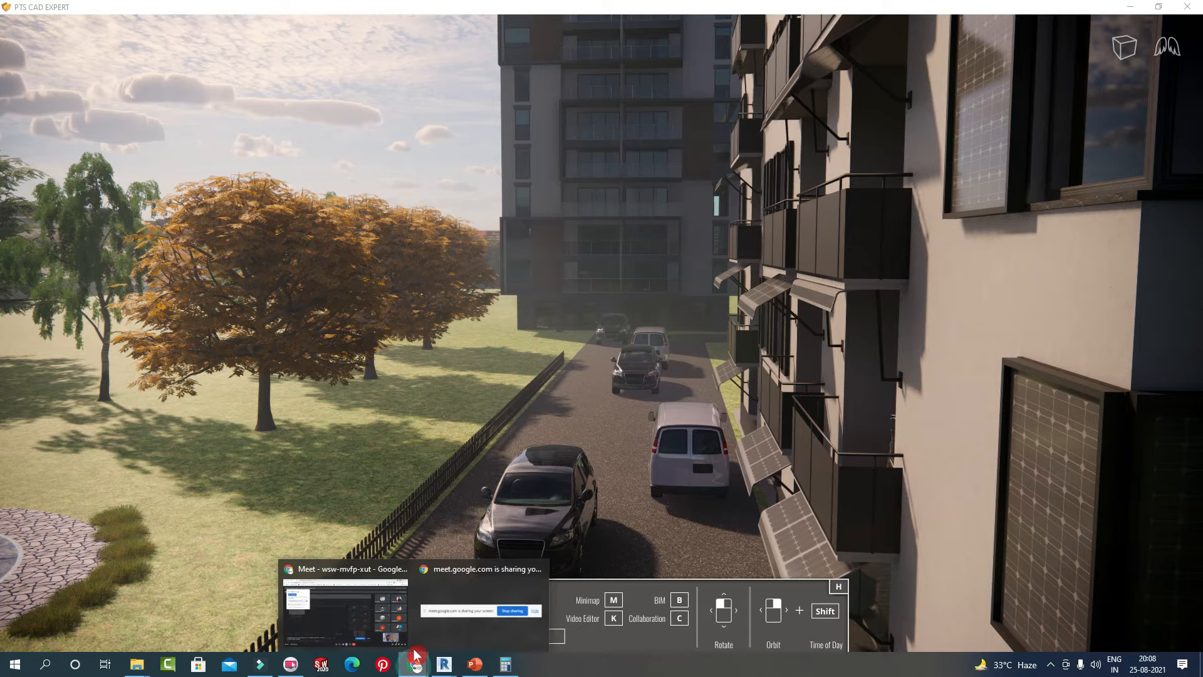
pyautogui.click(343, 614)
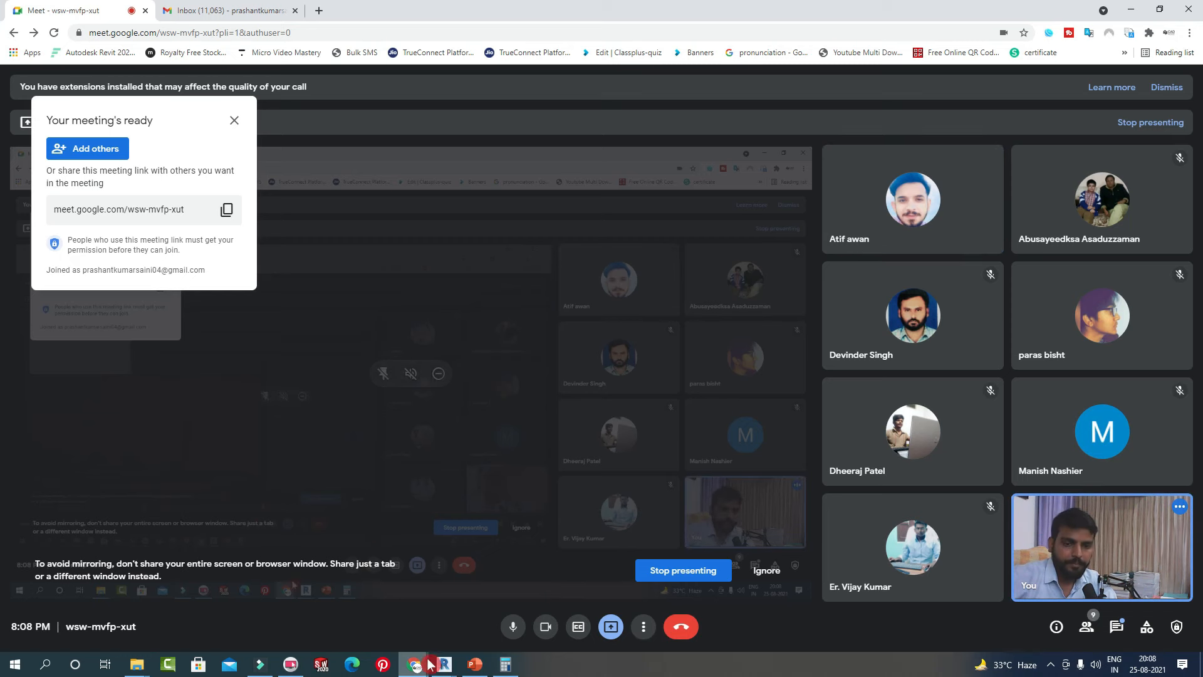
pyautogui.moveTo(443, 664)
pyautogui.click(513, 611)
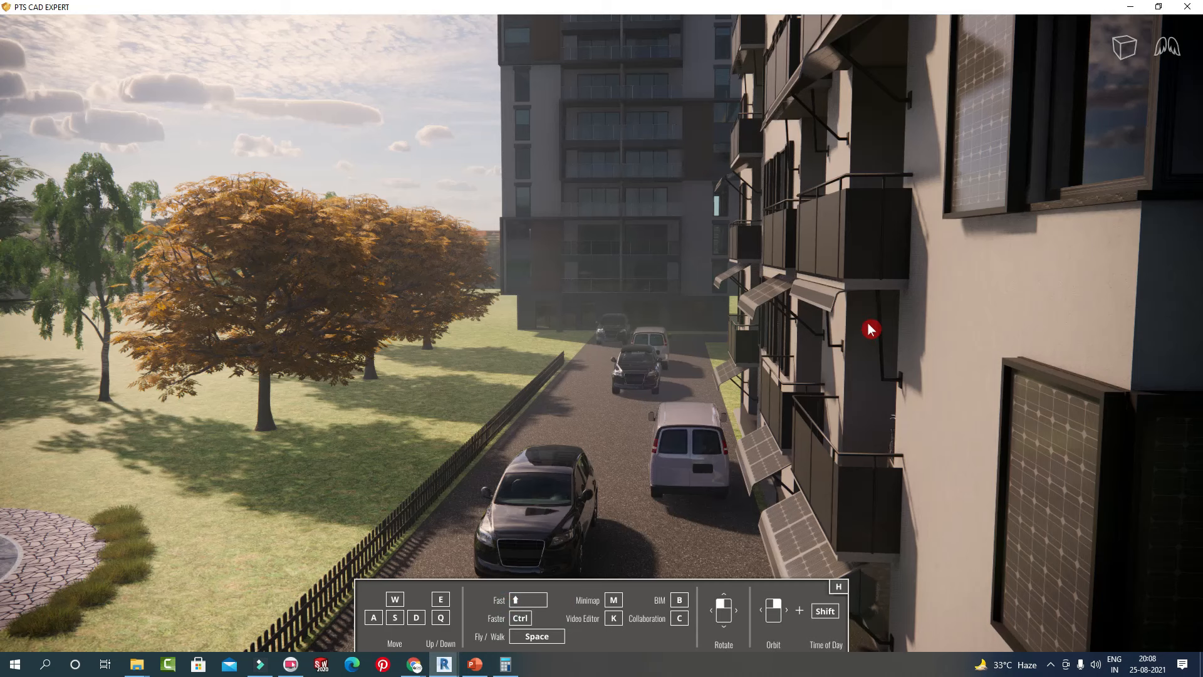
# Close the Enscape render, switch back to Revit's maximized Level 8 plan and clear the bicycle selection.
pyautogui.click(1189, 7)
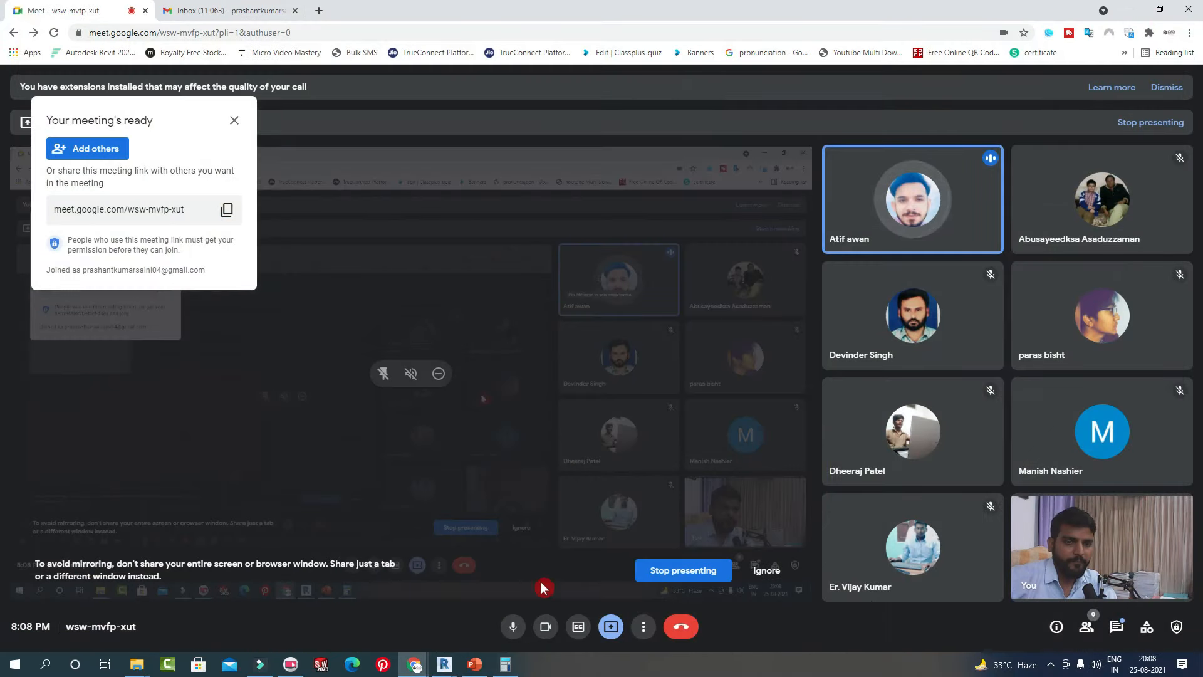
pyautogui.moveTo(445, 665)
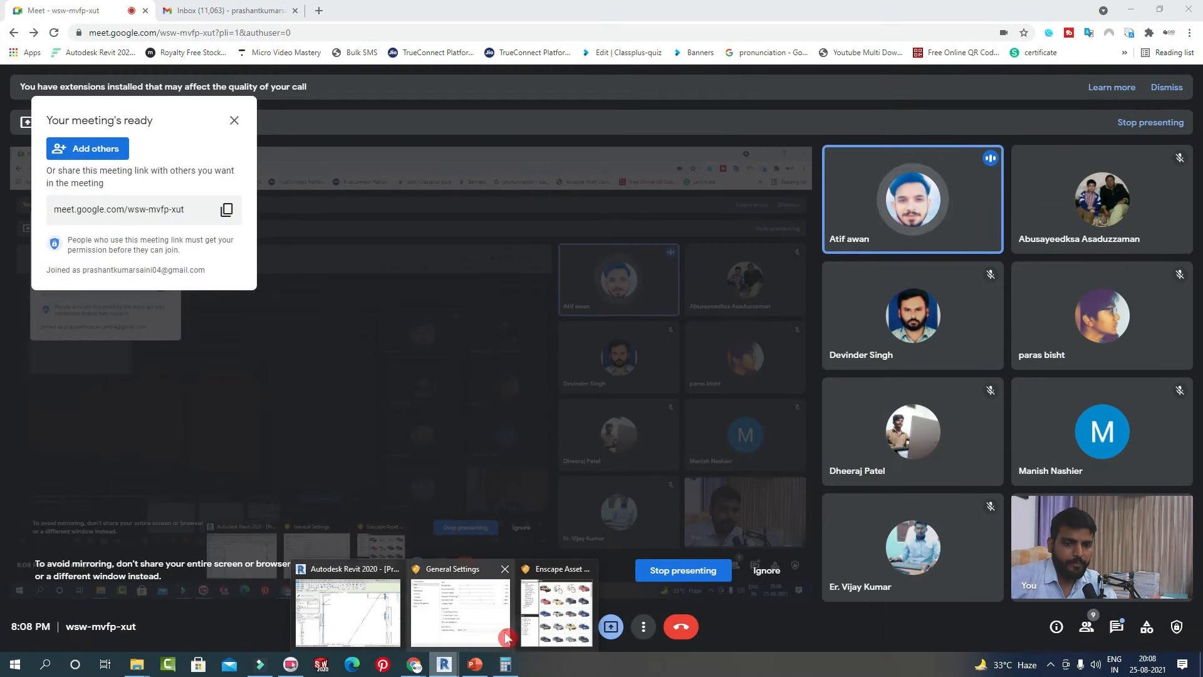
pyautogui.click(372, 621)
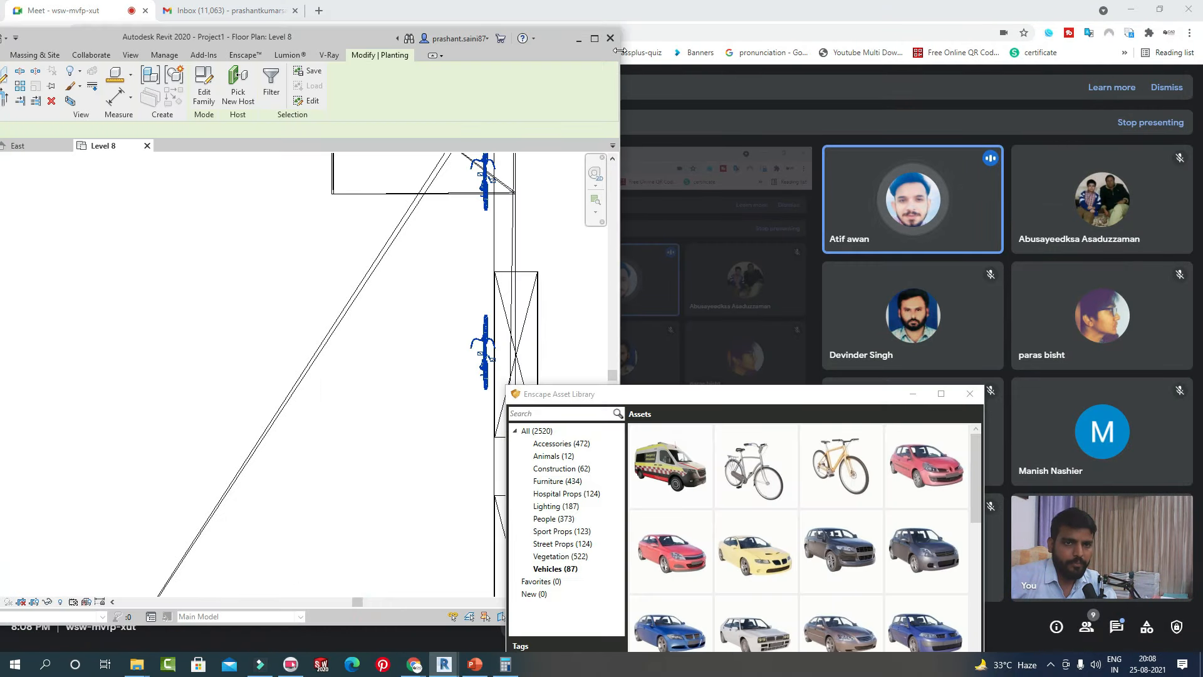
pyautogui.scroll(-5, 631, 258)
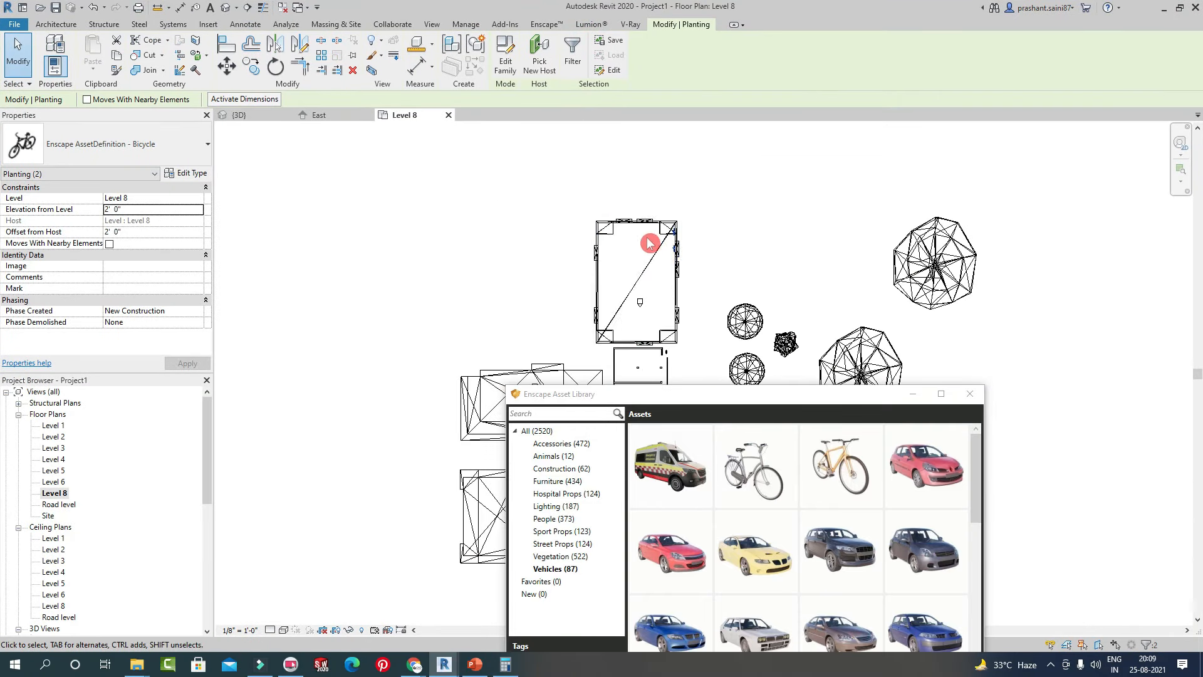
pyautogui.click(392, 220)
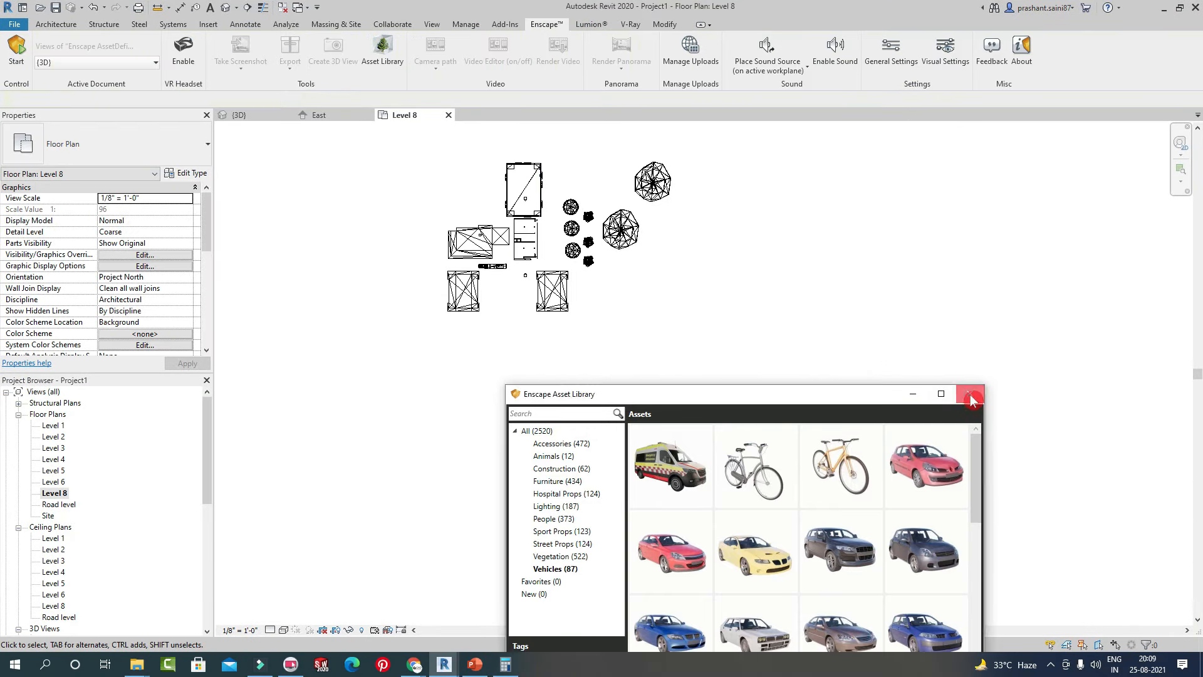
# Close the Enscape Asset Library and place an Aligned dimension across the apartment building's upper edge in the Level 8 plan.
pyautogui.click(970, 394)
pyautogui.click(241, 28)
pyautogui.click(48, 49)
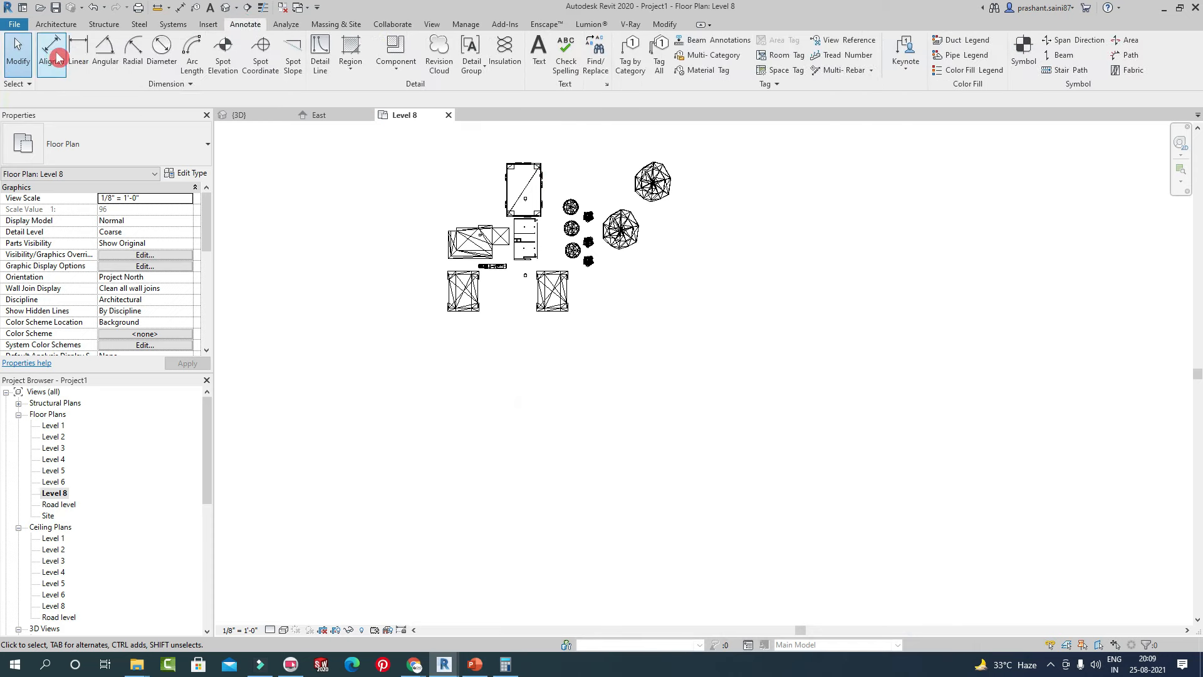
pyautogui.scroll(5, 529, 161)
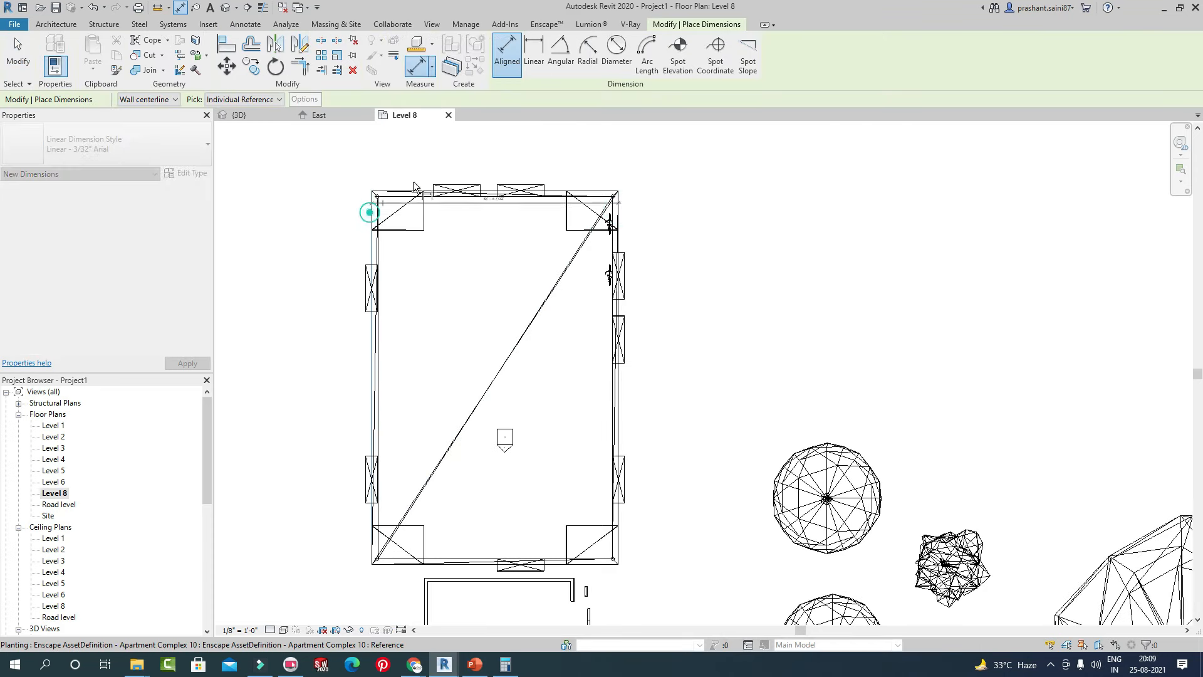
pyautogui.click(373, 199)
pyautogui.scroll(3, 509, 181)
pyautogui.click(521, 178)
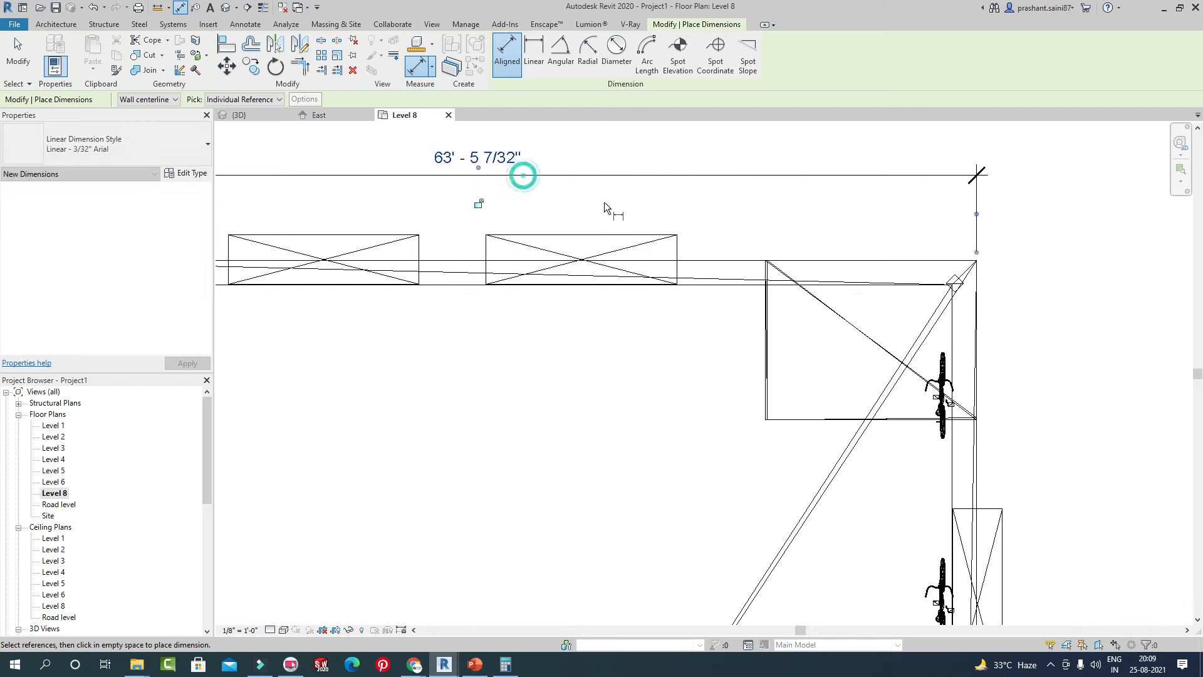
pyautogui.scroll(-2, 611, 201)
pyautogui.scroll(3, 683, 193)
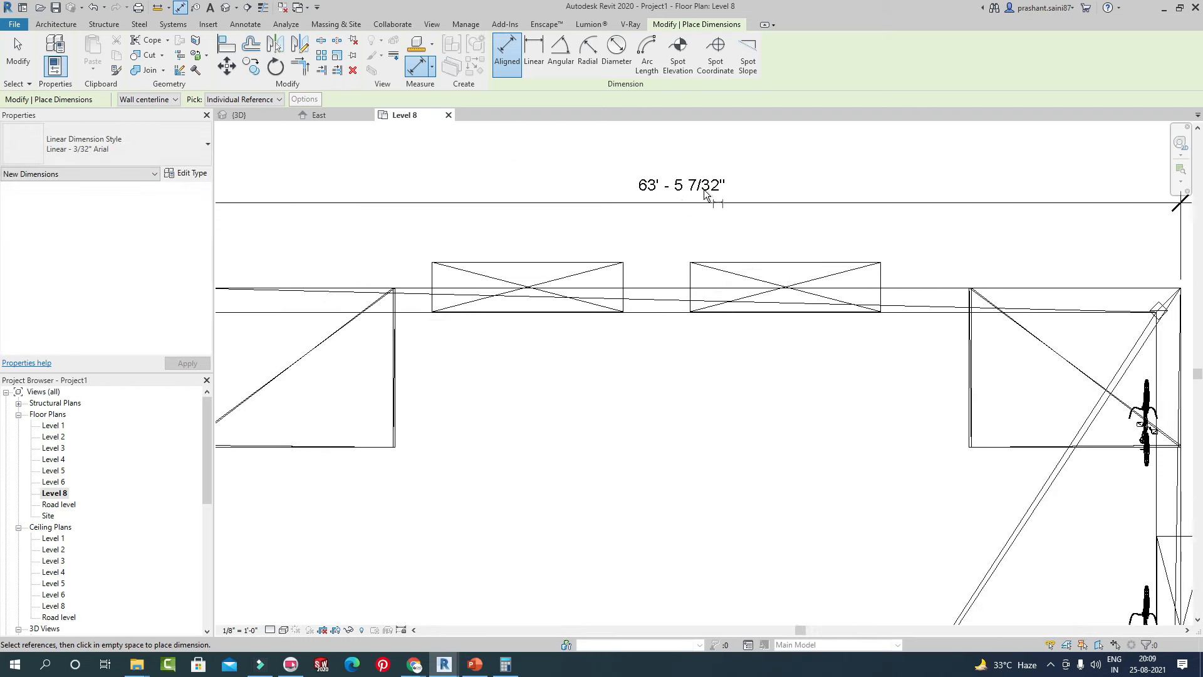
pyautogui.scroll(-4, 714, 216)
pyautogui.scroll(2, 703, 191)
pyautogui.press('Escape')
pyautogui.press('Escape')
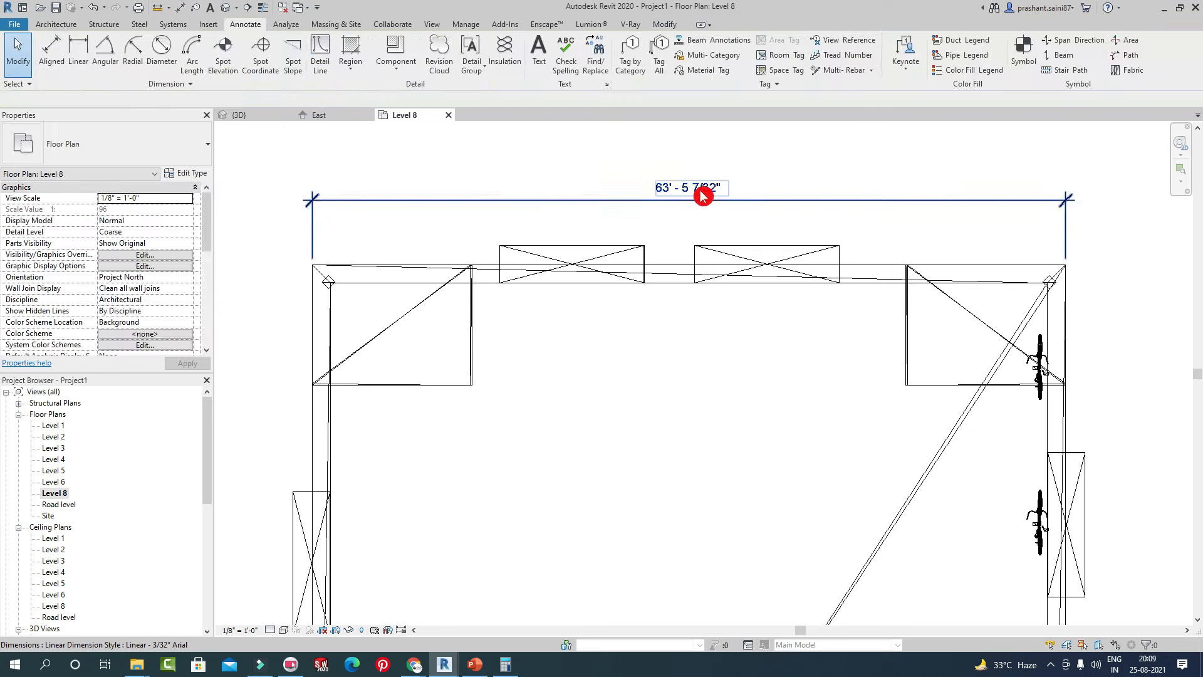
# Open the type properties of the building's width dimension and apply Horizontal as its Read Convention.
pyautogui.click(664, 211)
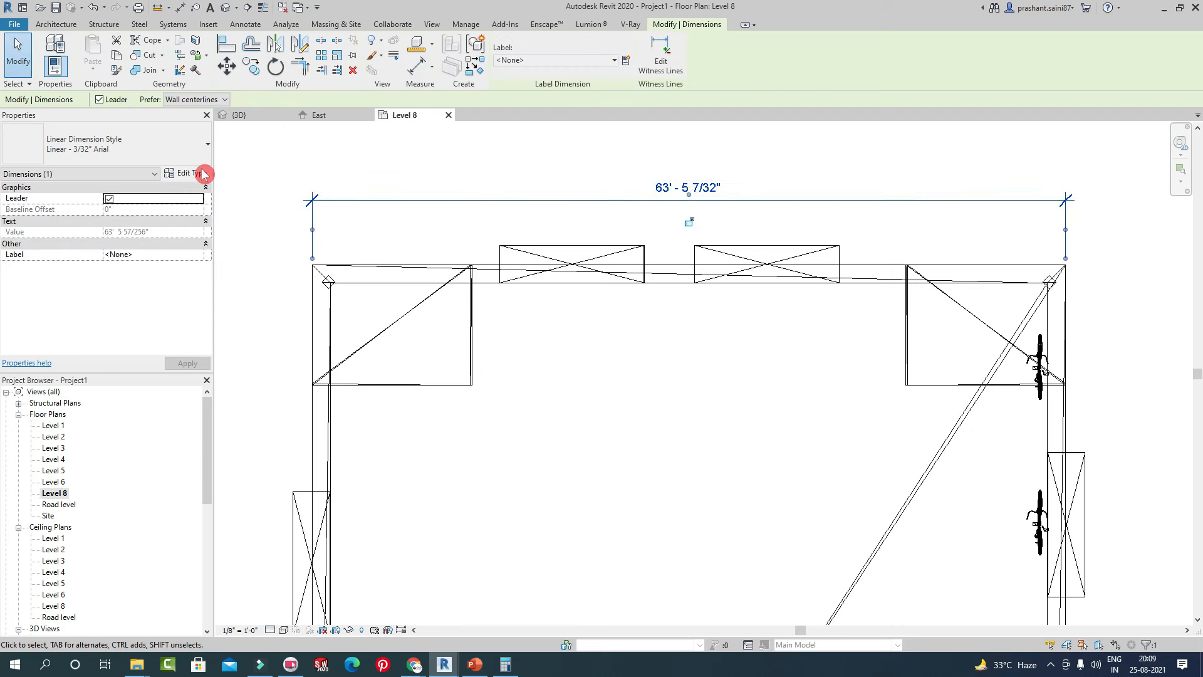
pyautogui.click(186, 173)
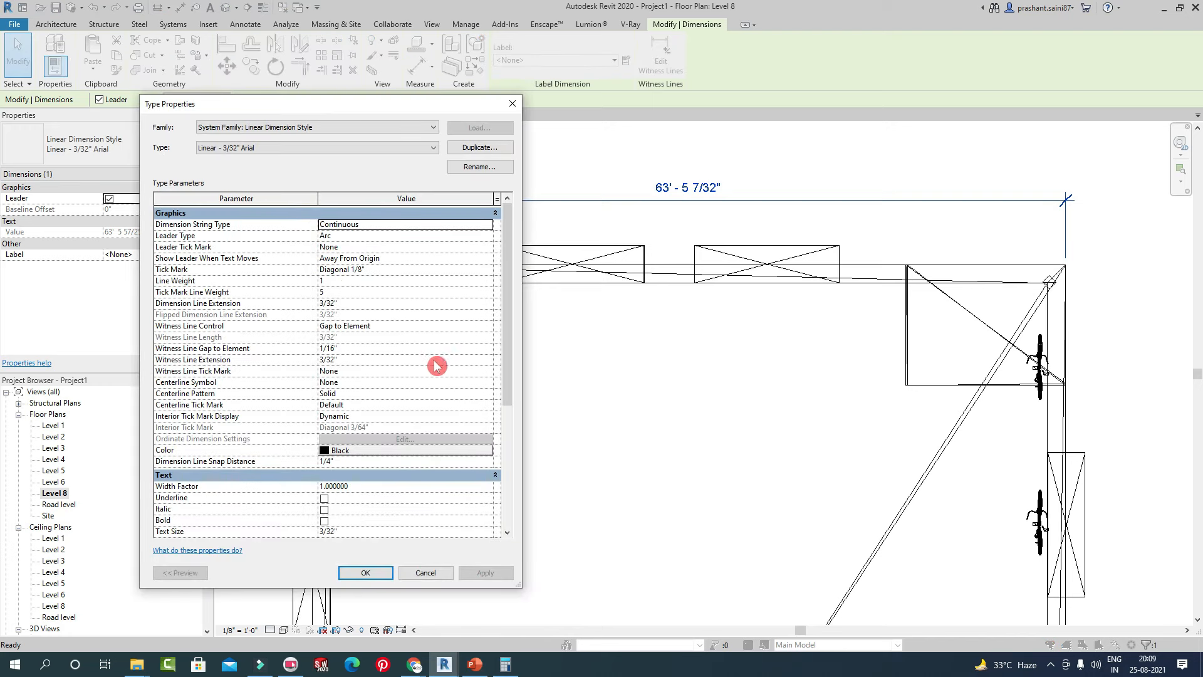
pyautogui.moveTo(505, 303); pyautogui.dragTo(507, 430)
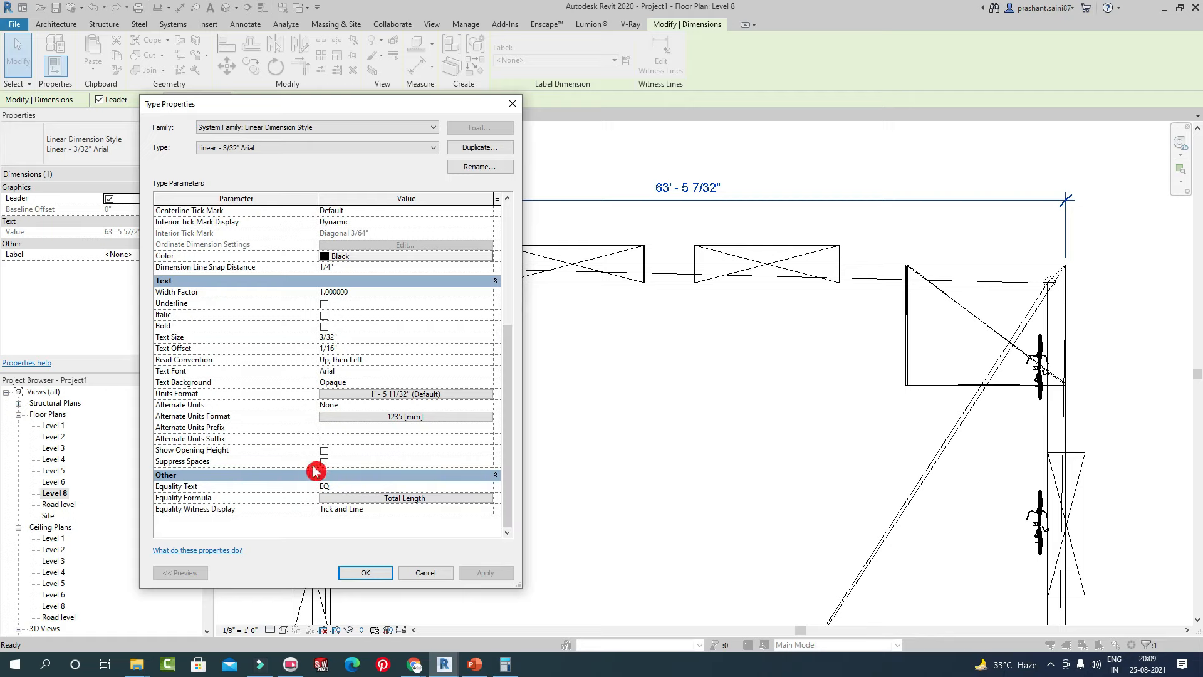
pyautogui.click(408, 361)
pyautogui.click(487, 360)
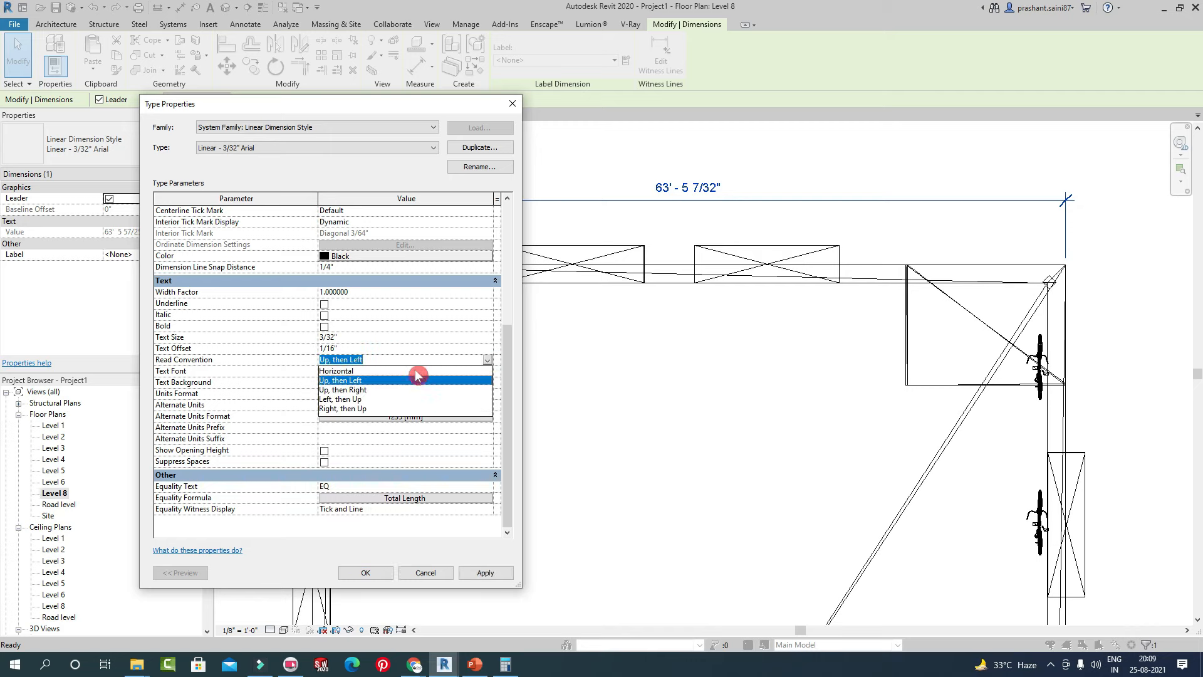
pyautogui.click(356, 371)
pyautogui.click(491, 571)
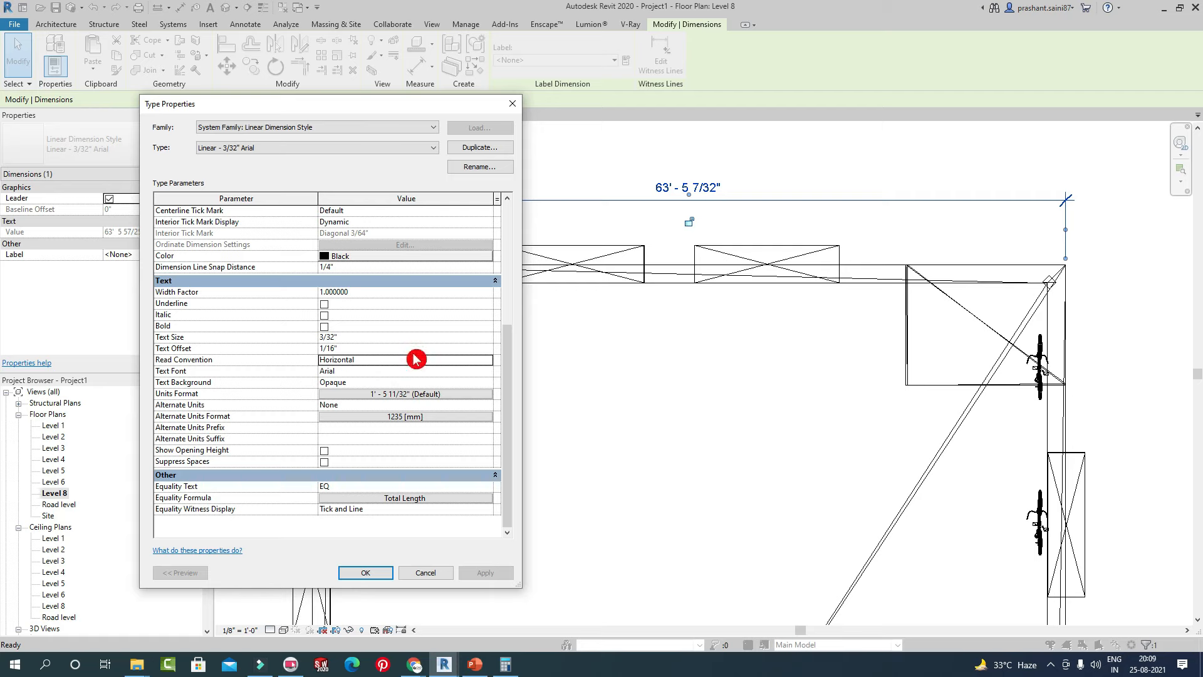
# Set the dimension style's Read Convention to "Left, then Up" and accept the type properties.
pyautogui.click(486, 359)
pyautogui.click(487, 361)
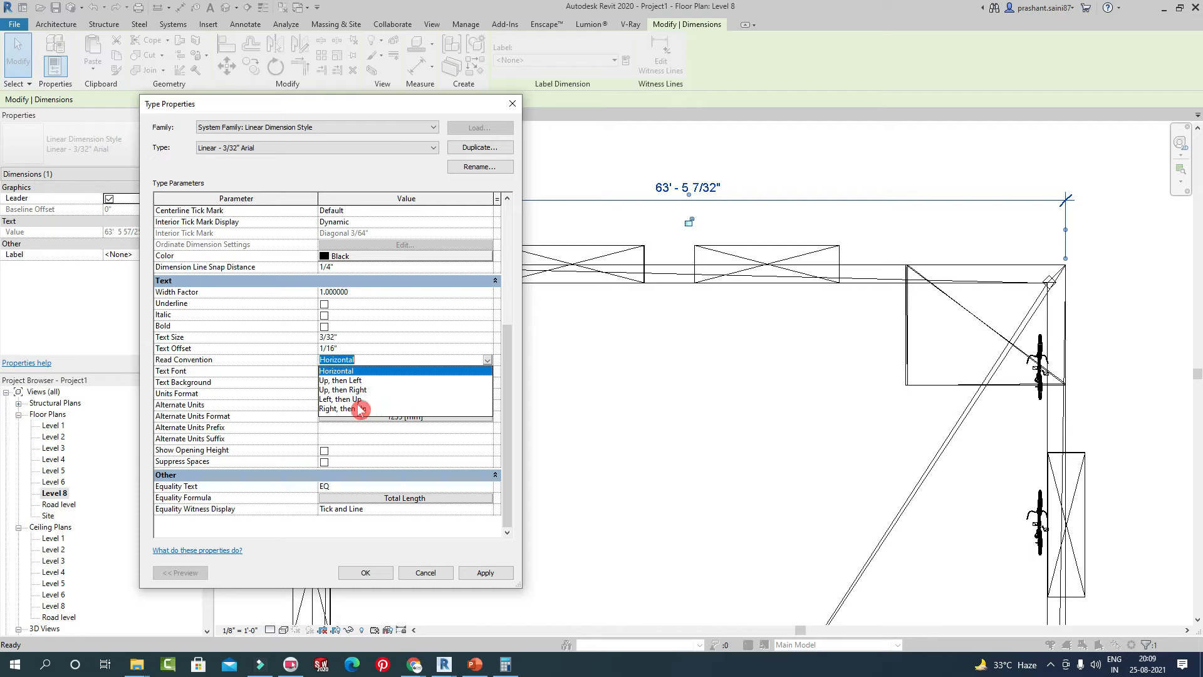
pyautogui.click(351, 399)
pyautogui.click(488, 574)
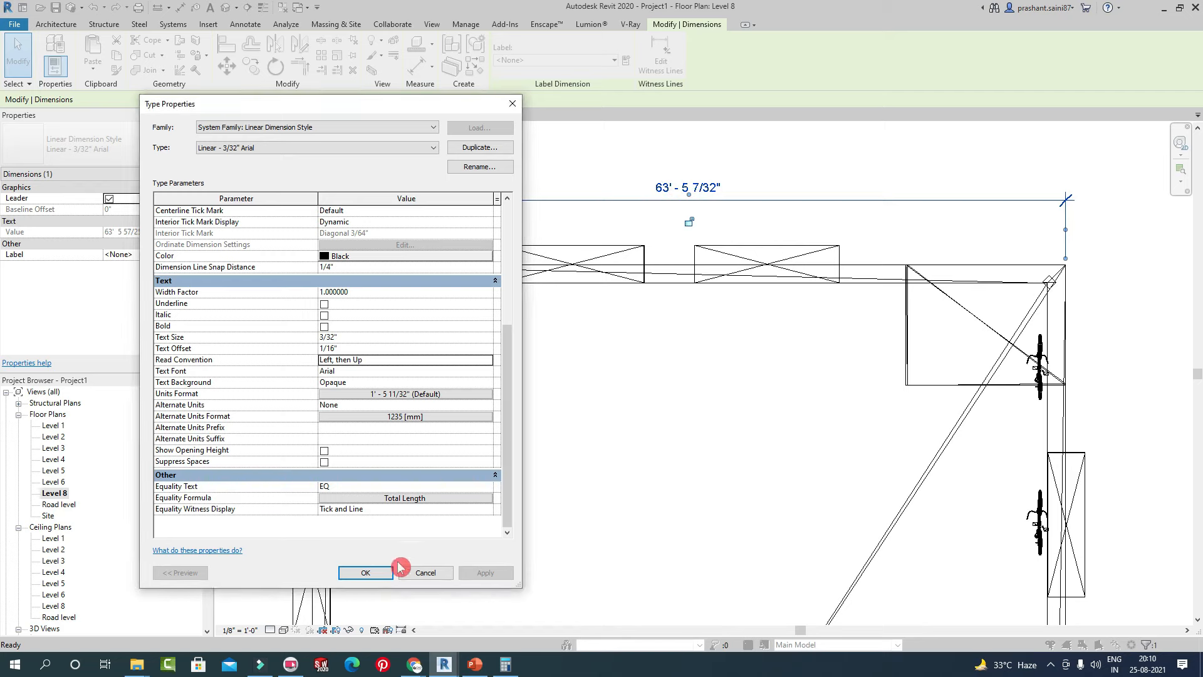
pyautogui.click(376, 570)
# Move the width dimension's text down onto its dimension line and deselect the dimension.
pyautogui.moveTo(690, 196); pyautogui.dragTo(668, 201)
pyautogui.scroll(2, 680, 206)
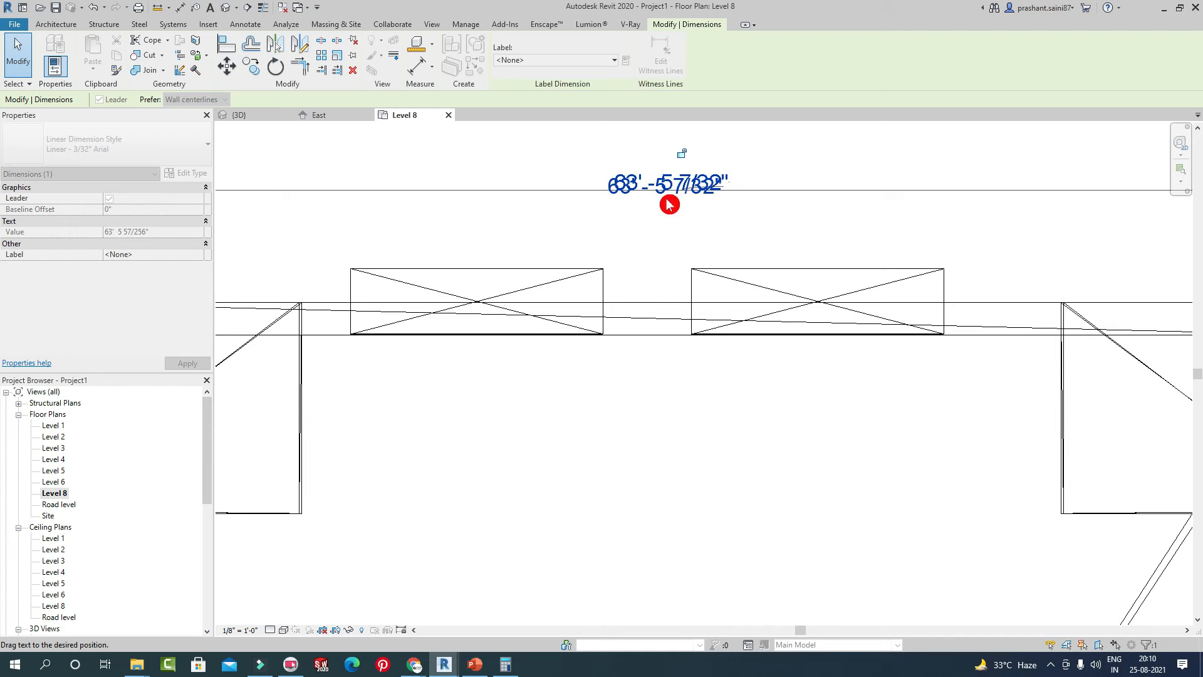
pyautogui.scroll(-3, 689, 199)
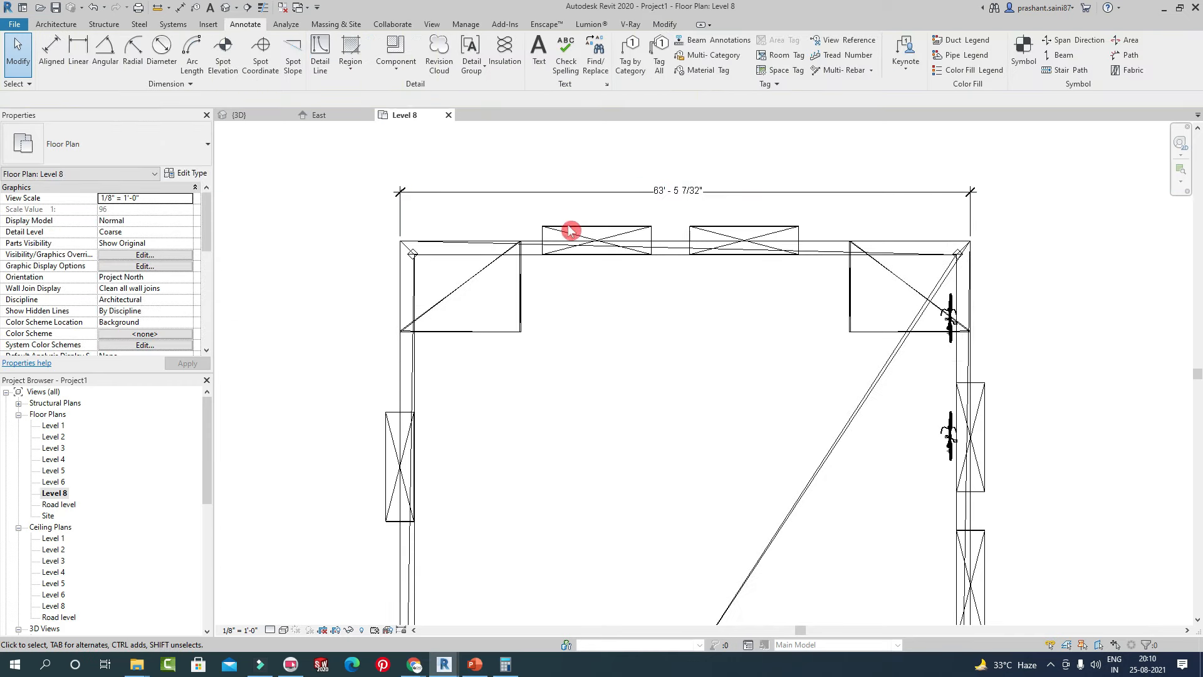
pyautogui.moveTo(570, 228); pyautogui.dragTo(566, 253, button='middle')
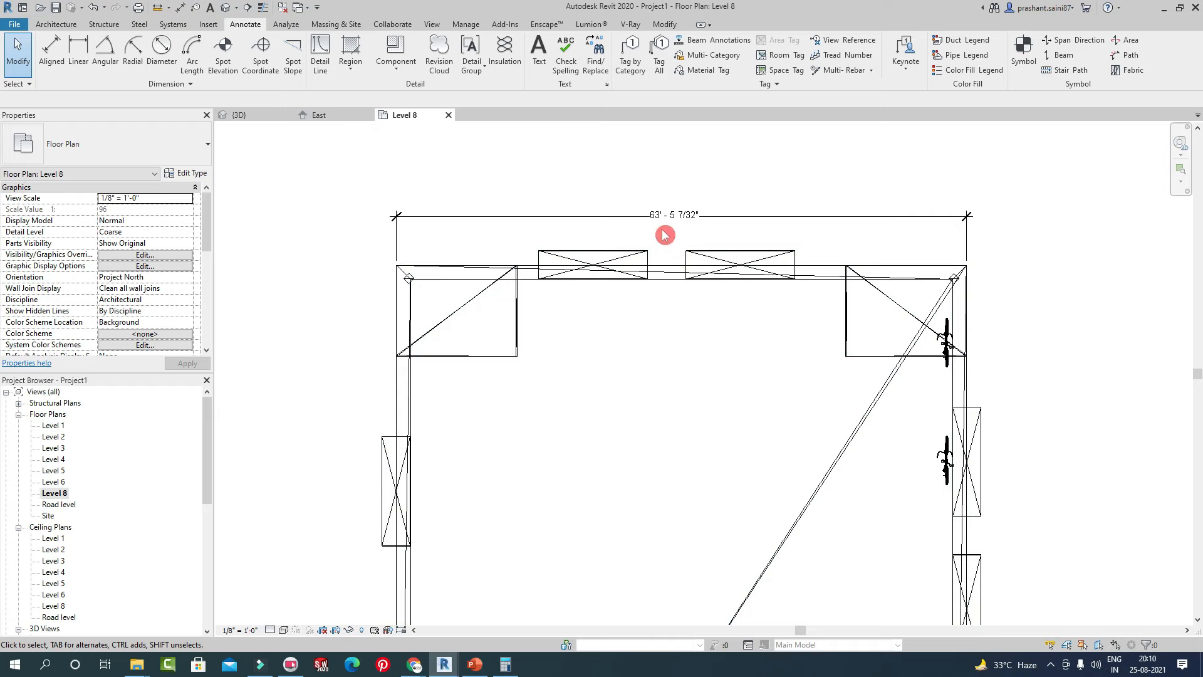
pyautogui.scroll(2, 688, 236)
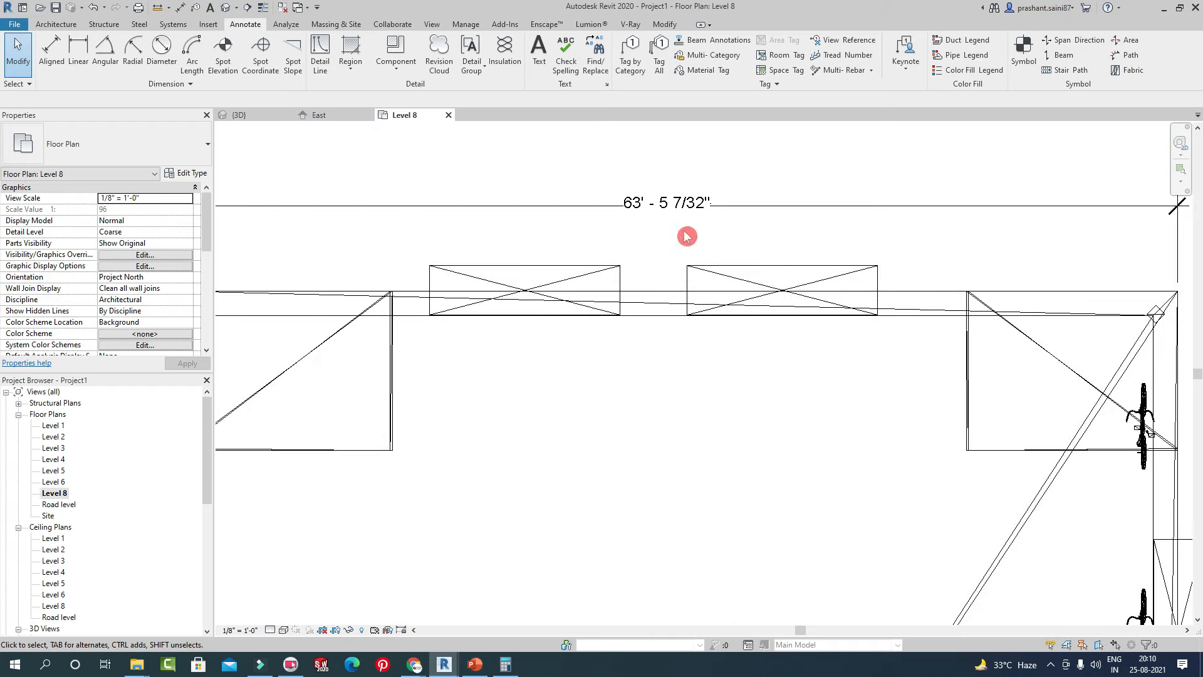
pyautogui.click(607, 228)
pyautogui.scroll(-4, 639, 209)
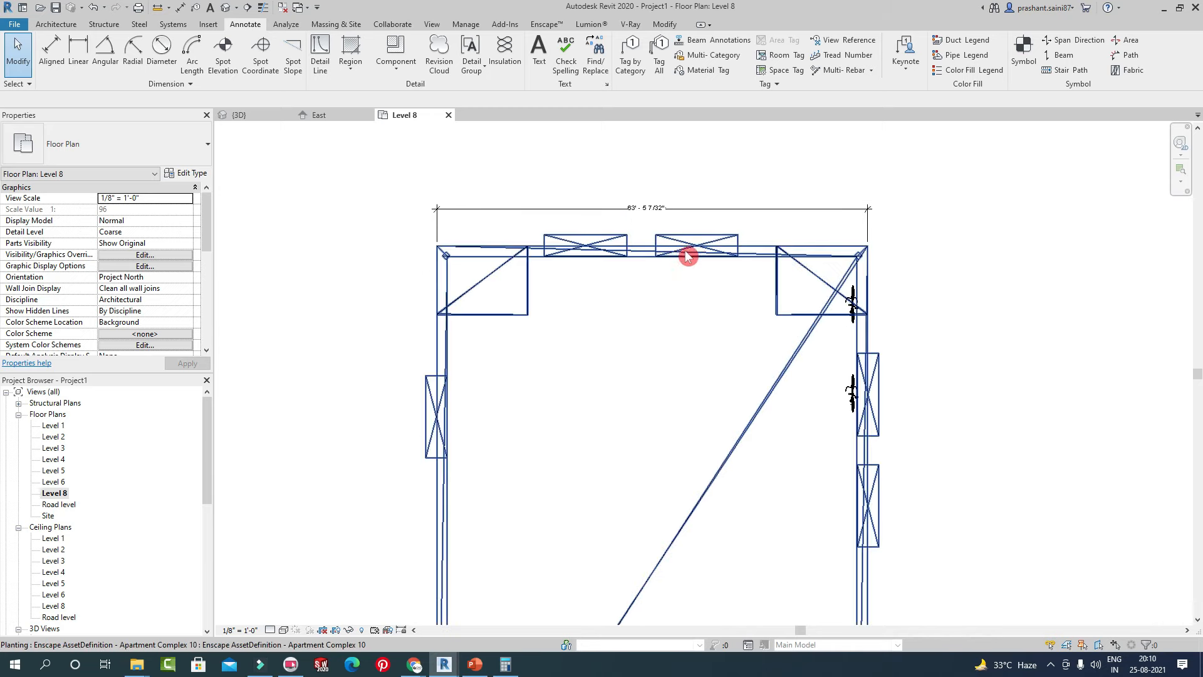
pyautogui.scroll(3, 644, 251)
pyautogui.moveTo(645, 247); pyautogui.dragTo(639, 304, button='middle')
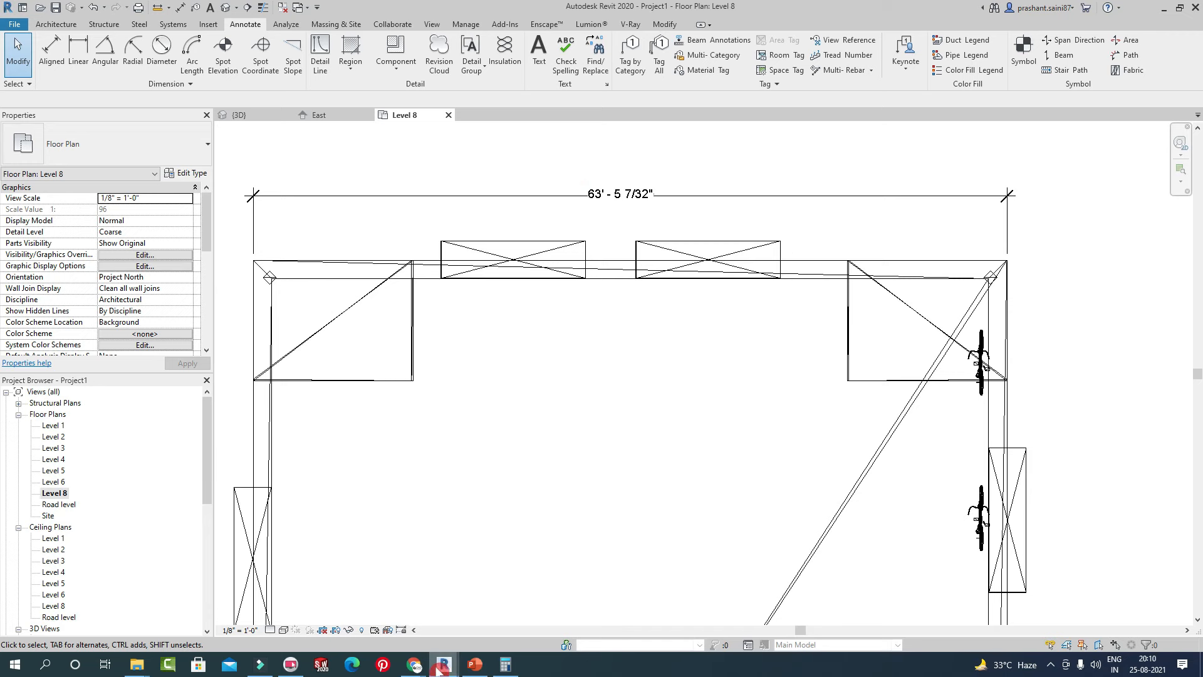
# Switch to Gmail in Chrome and open the email "Recorded session of day 39th Revit Pro training".
pyautogui.moveTo(418, 668)
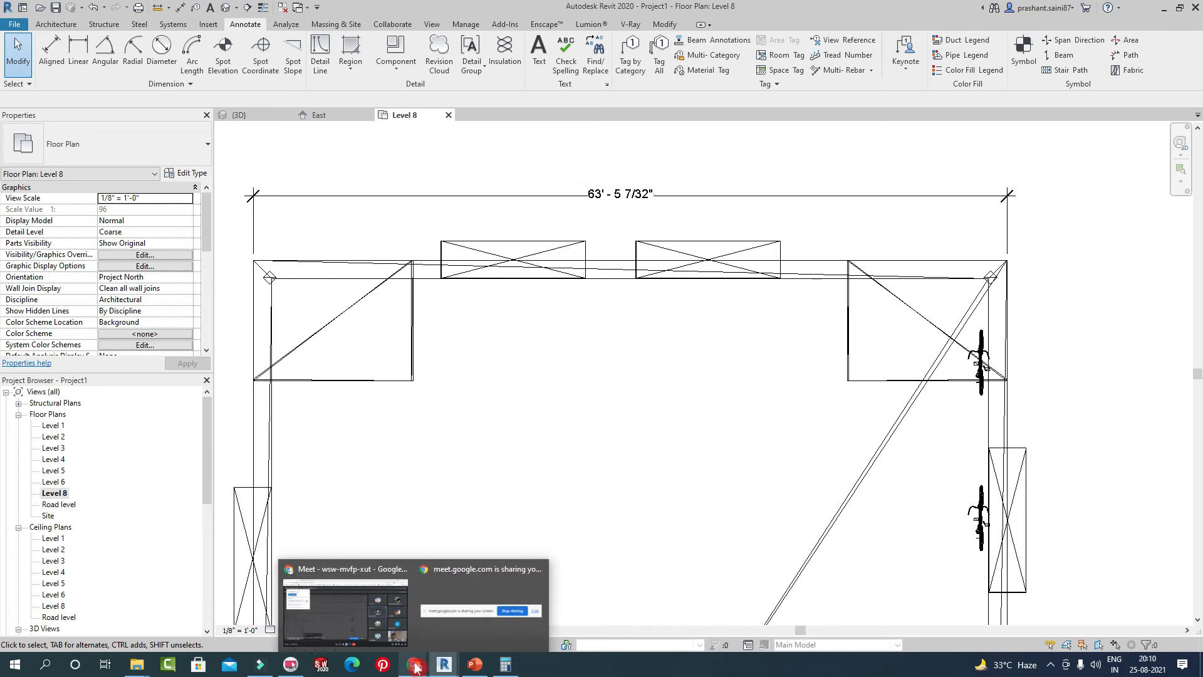
pyautogui.click(344, 607)
pyautogui.click(254, 11)
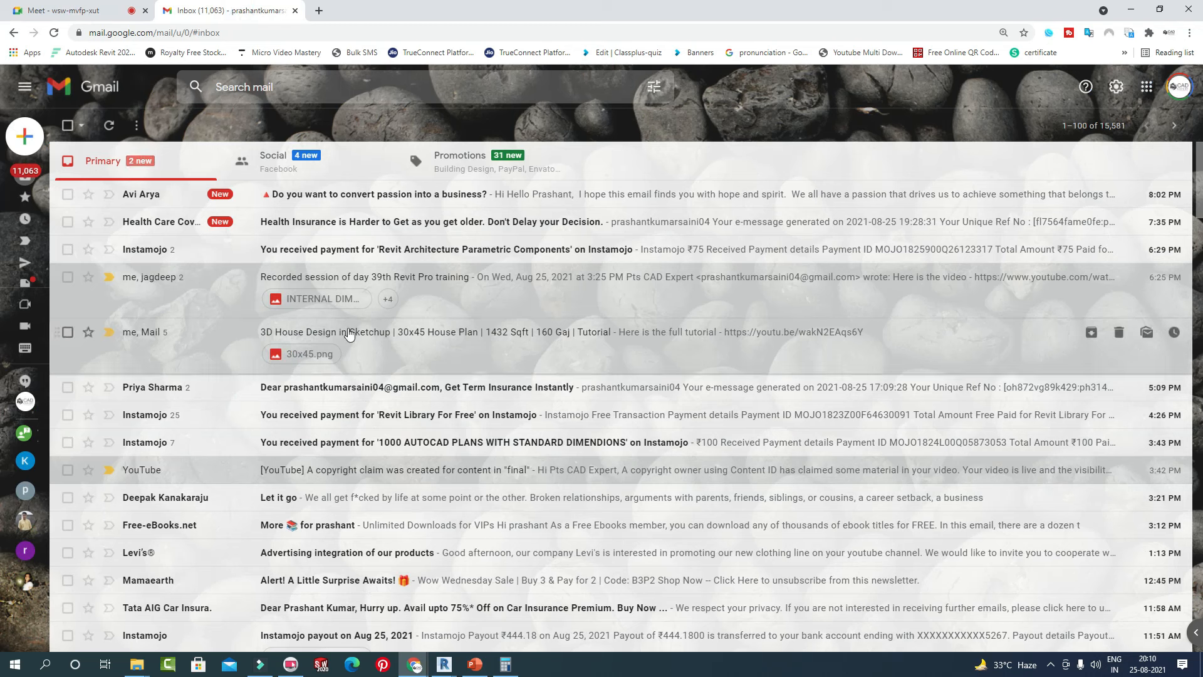
pyautogui.click(201, 285)
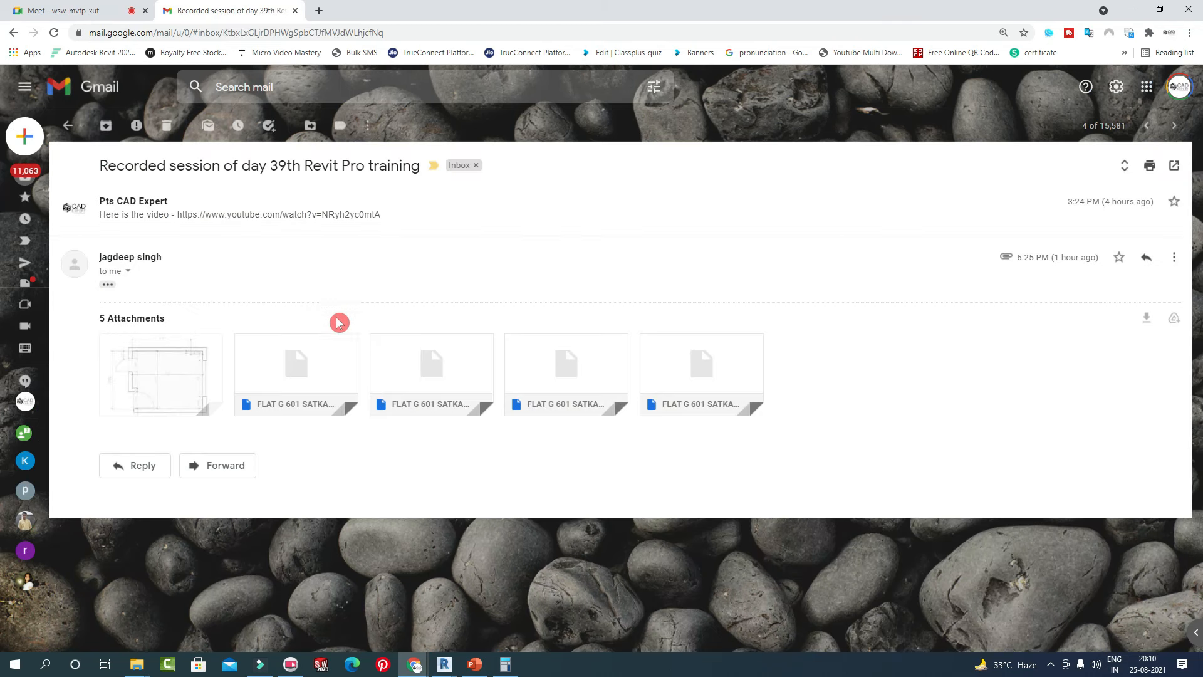
# Check the email's attachments and download FLAT G 601 SATKAR NEW.0026.rvt.
pyautogui.moveTo(187, 366)
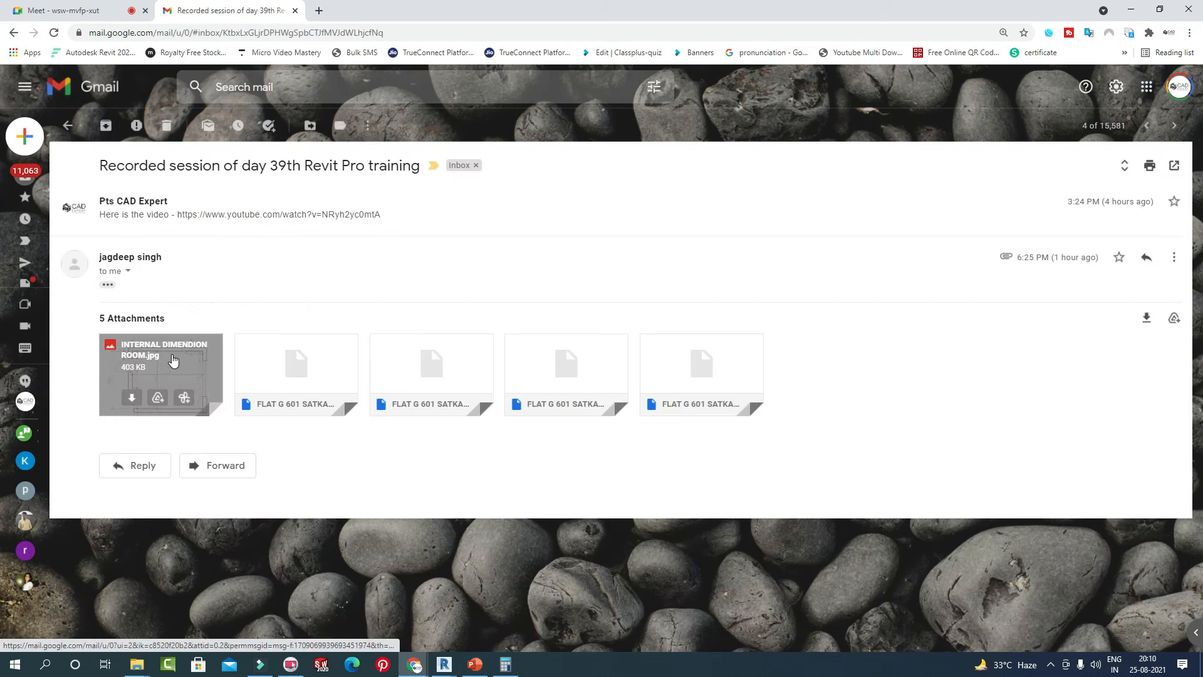
pyautogui.moveTo(442, 349)
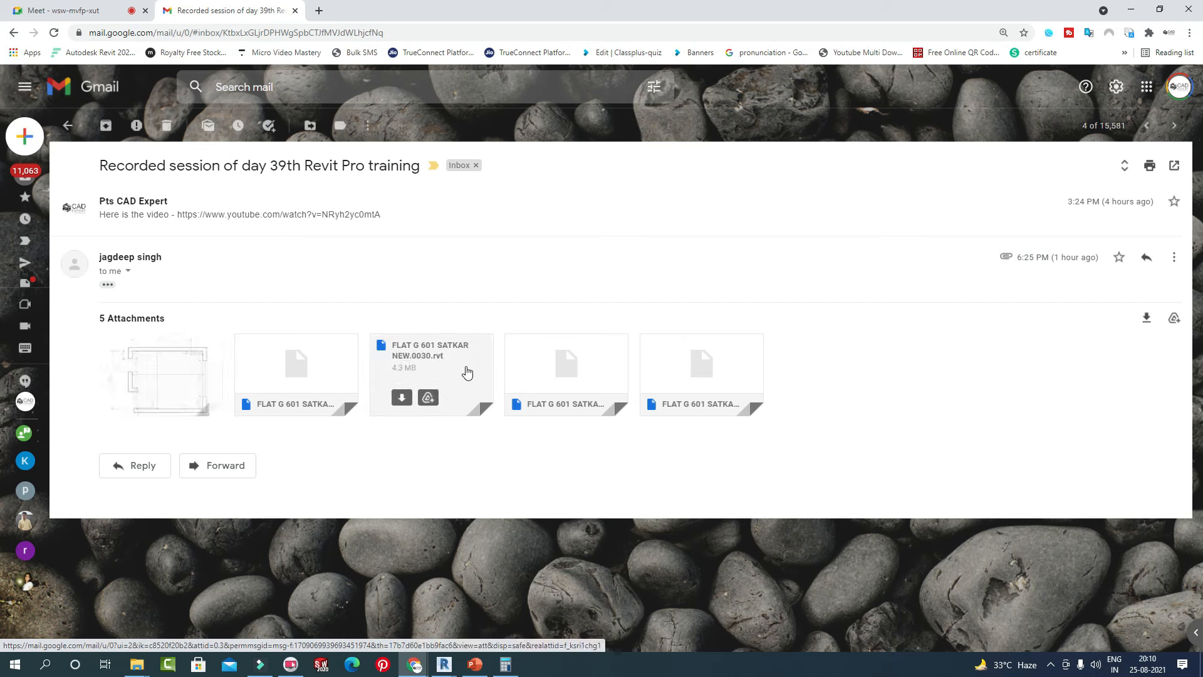
pyautogui.moveTo(571, 383)
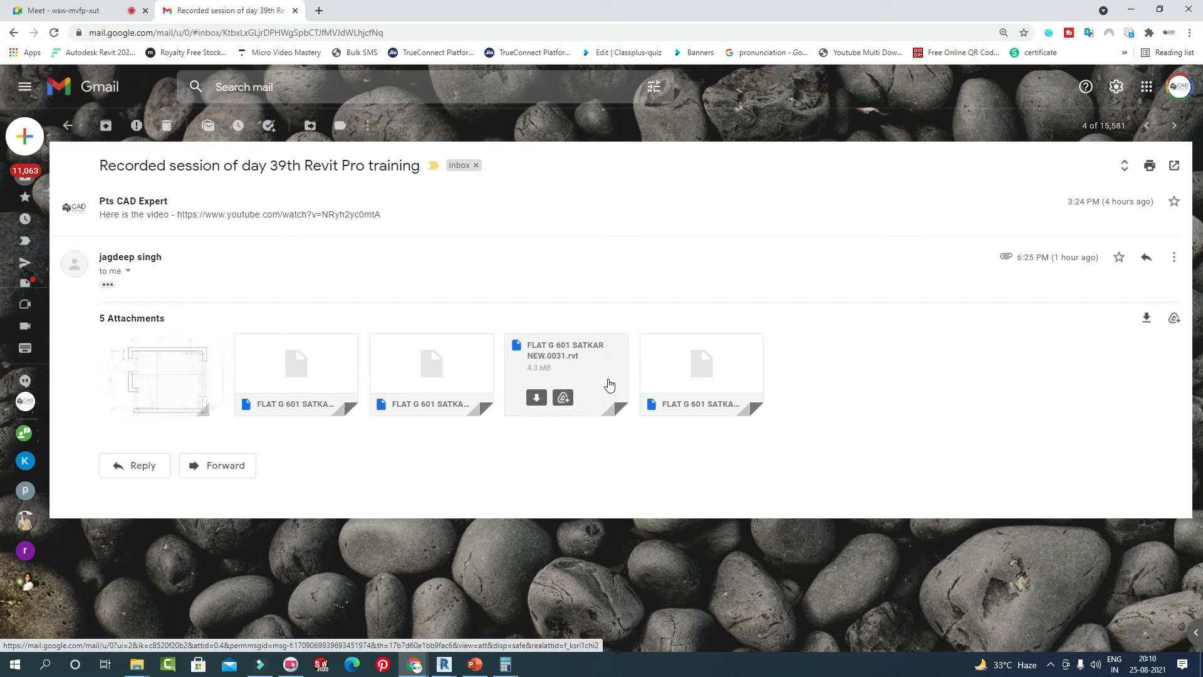
pyautogui.moveTo(661, 380)
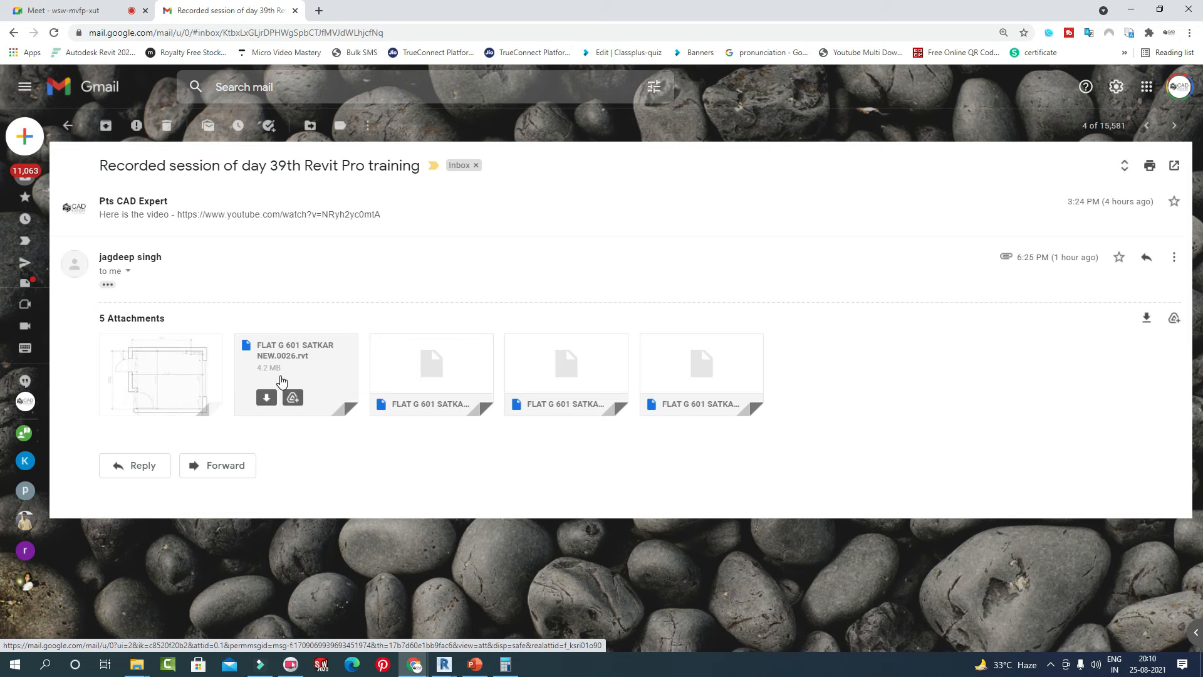
pyautogui.moveTo(303, 390)
pyautogui.click(267, 397)
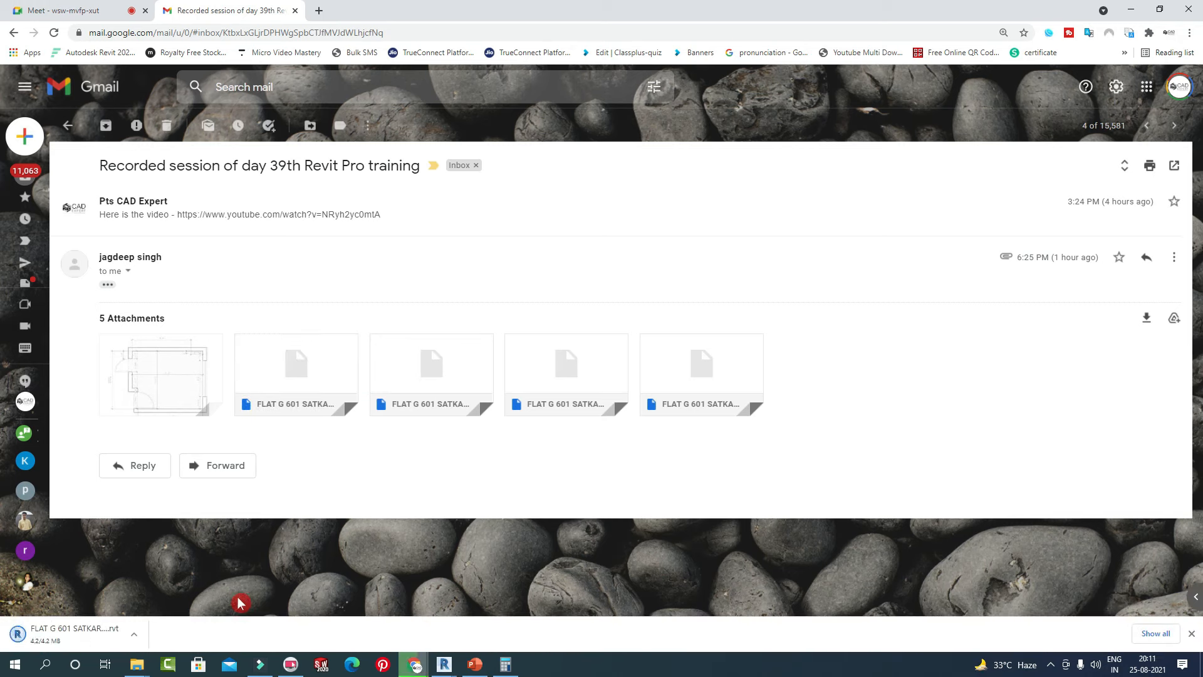
# Switch to Revit's Level 8 plan, return to Chrome and view the Google Meet call.
pyautogui.click(455, 665)
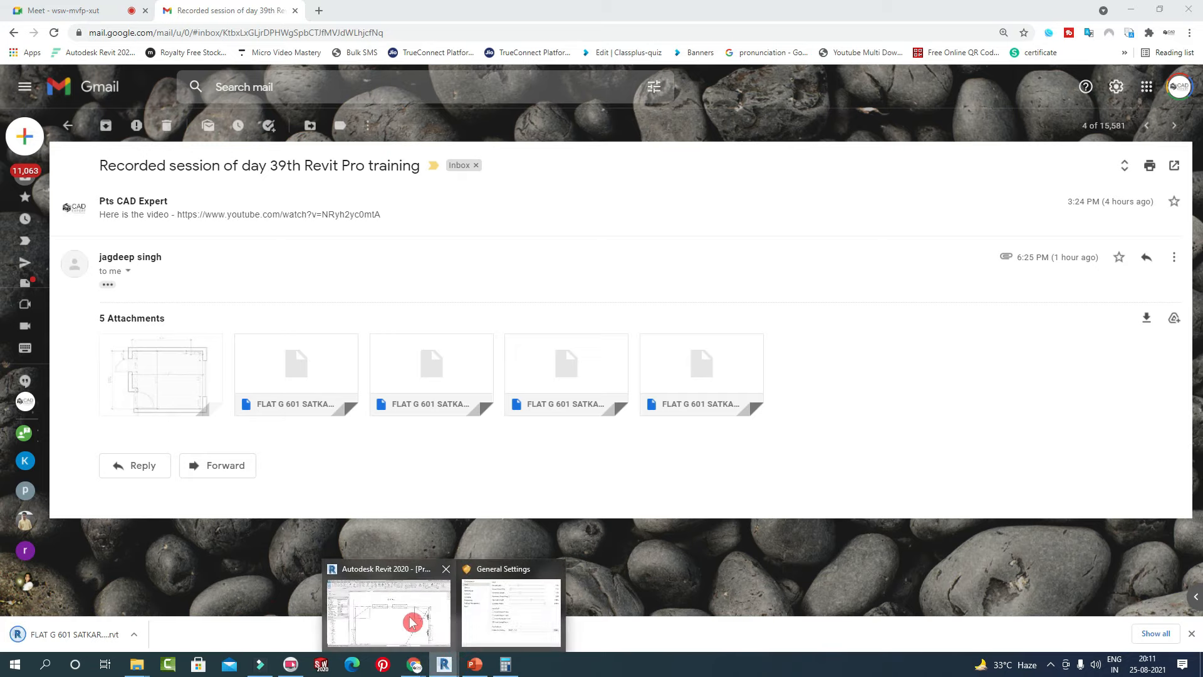
pyautogui.click(410, 619)
pyautogui.moveTo(407, 669)
pyautogui.click(351, 626)
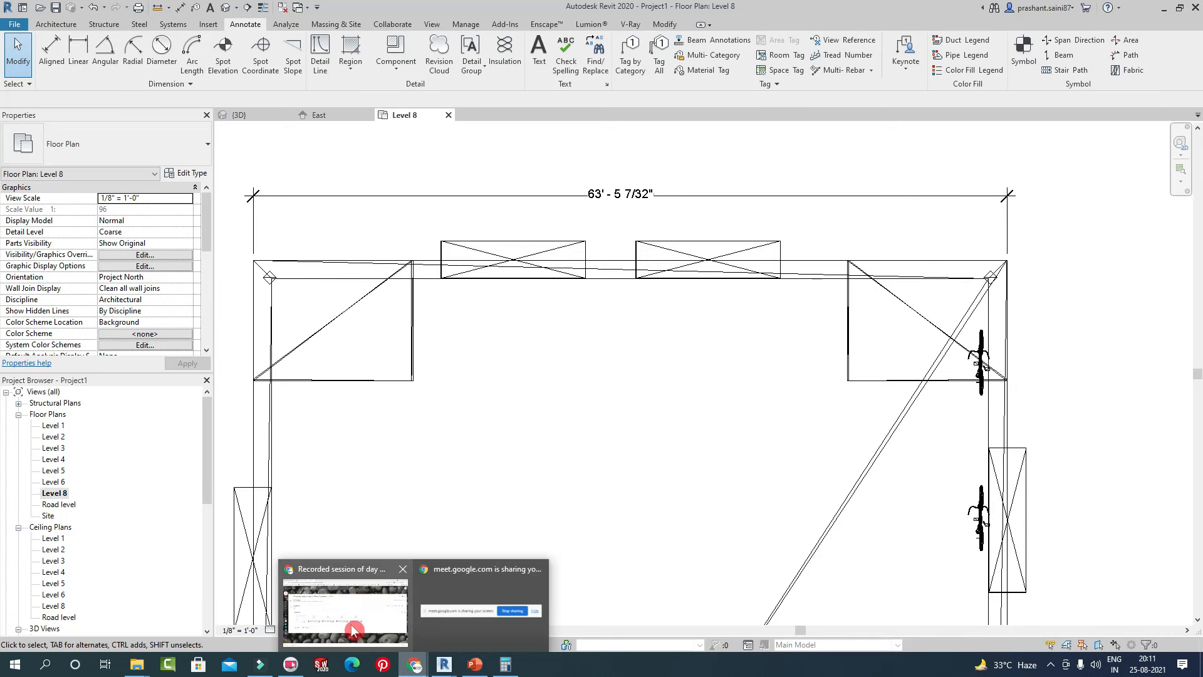
pyautogui.click(58, 10)
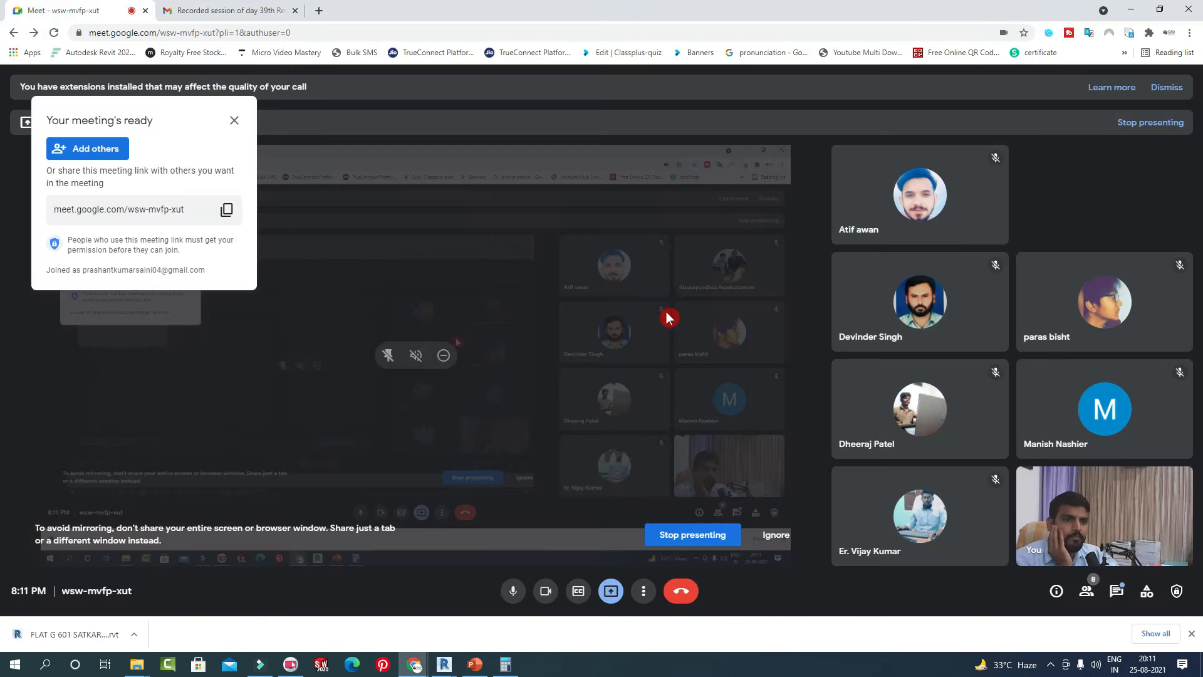
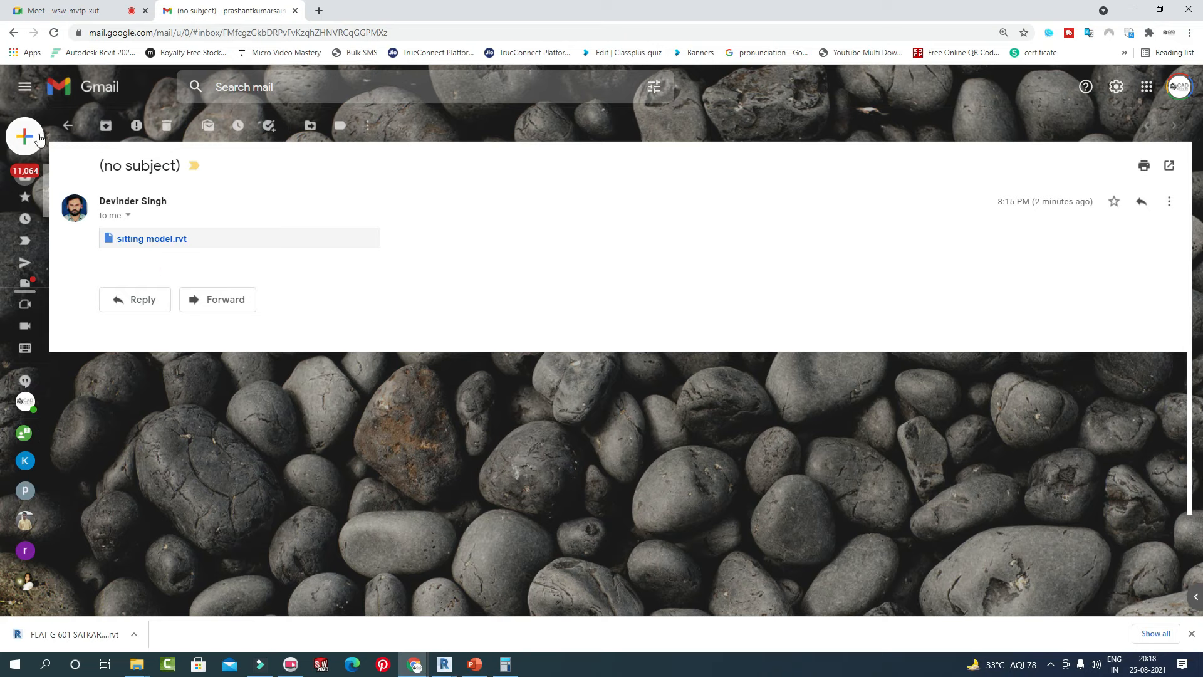
# Reload the email with the shared Revit model, download sitting model.rvt and open it in Revit.
pyautogui.click(55, 33)
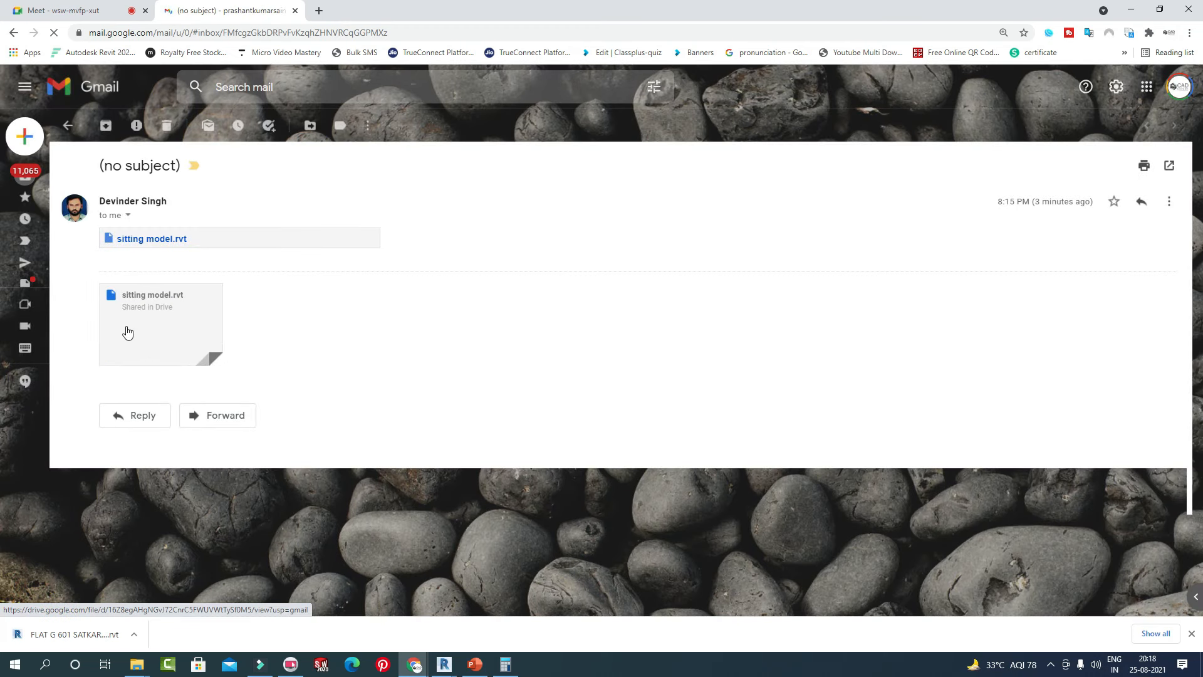
pyautogui.click(131, 349)
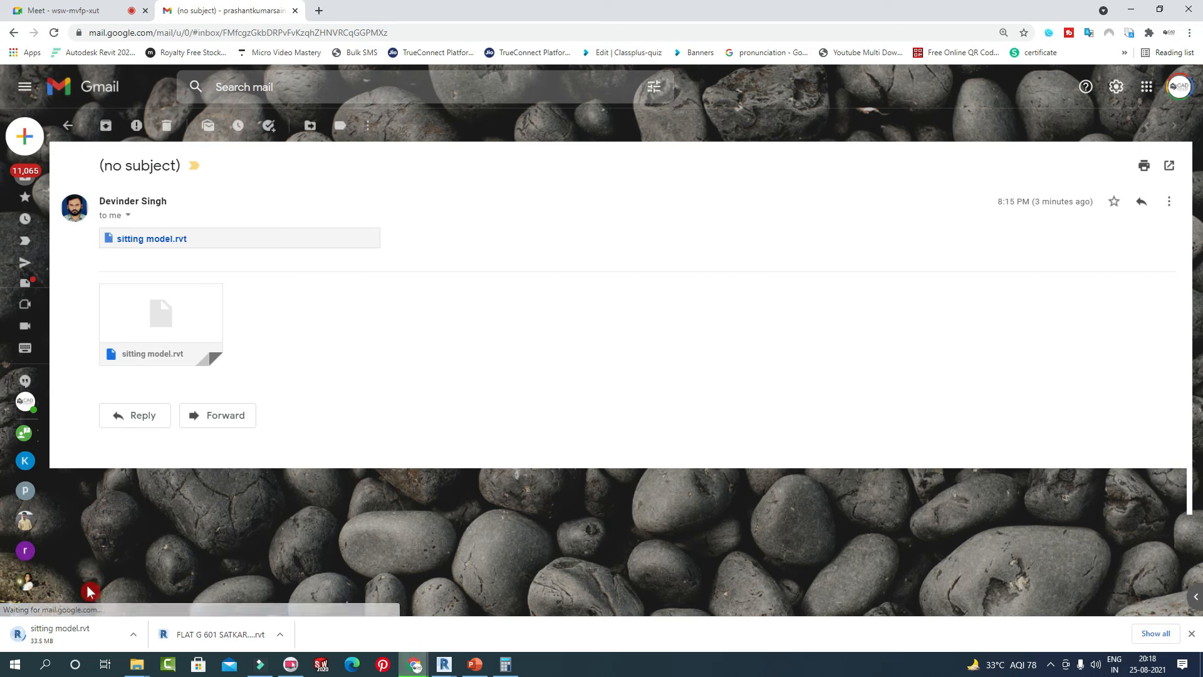
pyautogui.click(80, 620)
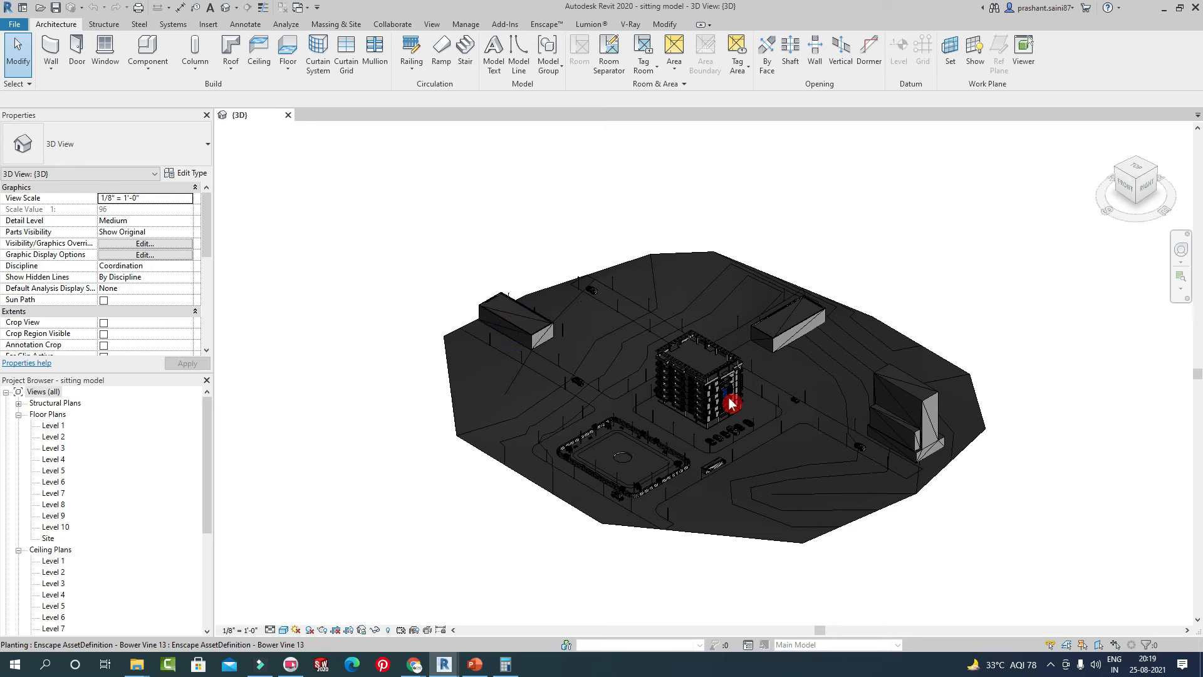
# Examine the sitting model's apartment building in the 3D view, including its balconies, facade and the parked cars.
pyautogui.scroll(6, 721, 389)
pyautogui.scroll(-5, 687, 351)
pyautogui.scroll(8, 783, 354)
pyautogui.scroll(8, 783, 354)
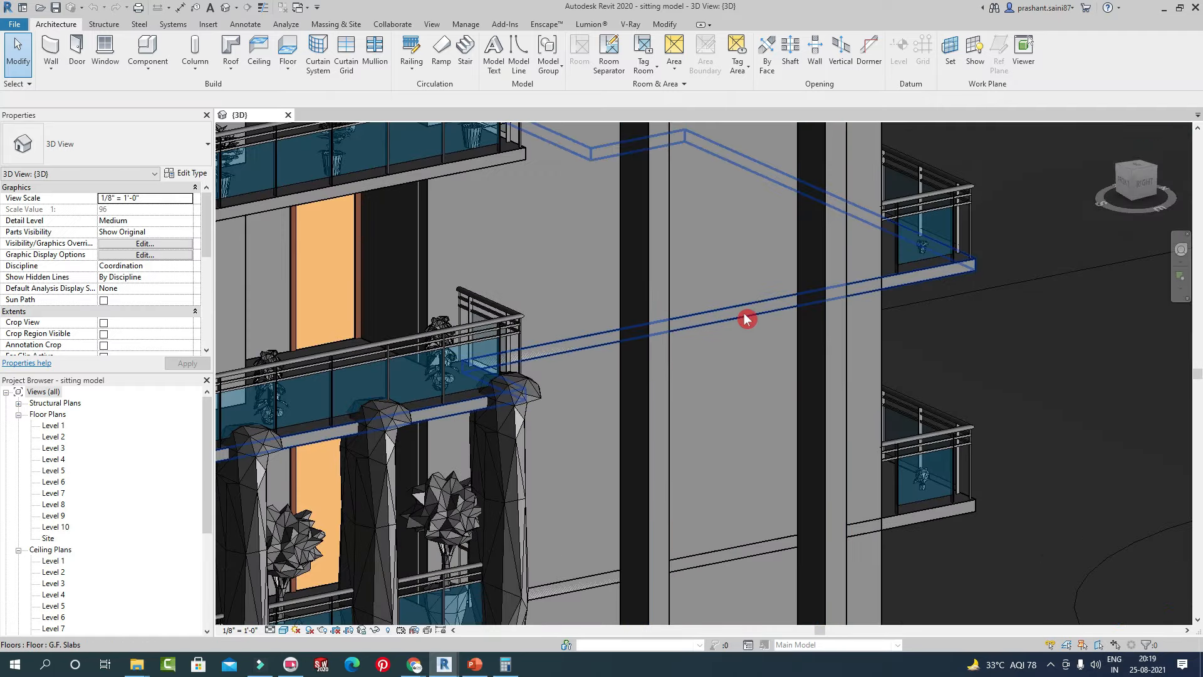
pyautogui.keyDown('shift'); pyautogui.moveTo(731, 296); pyautogui.dragTo(862, 280, button='middle'); pyautogui.keyUp('shift')
pyautogui.scroll(-3, 863, 281)
pyautogui.moveTo(948, 366)
pyautogui.keyDown('shift'); pyautogui.mouseDown(button='middle')
pyautogui.moveTo(983, 405)
pyautogui.moveTo(910, 397)
pyautogui.moveTo(896, 403)
pyautogui.moveTo(902, 424)
pyautogui.moveTo(911, 443)
pyautogui.moveTo(969, 439)
pyautogui.moveTo(980, 476)
pyautogui.moveTo(946, 352)
pyautogui.mouseUp(button='middle'); pyautogui.keyUp('shift')
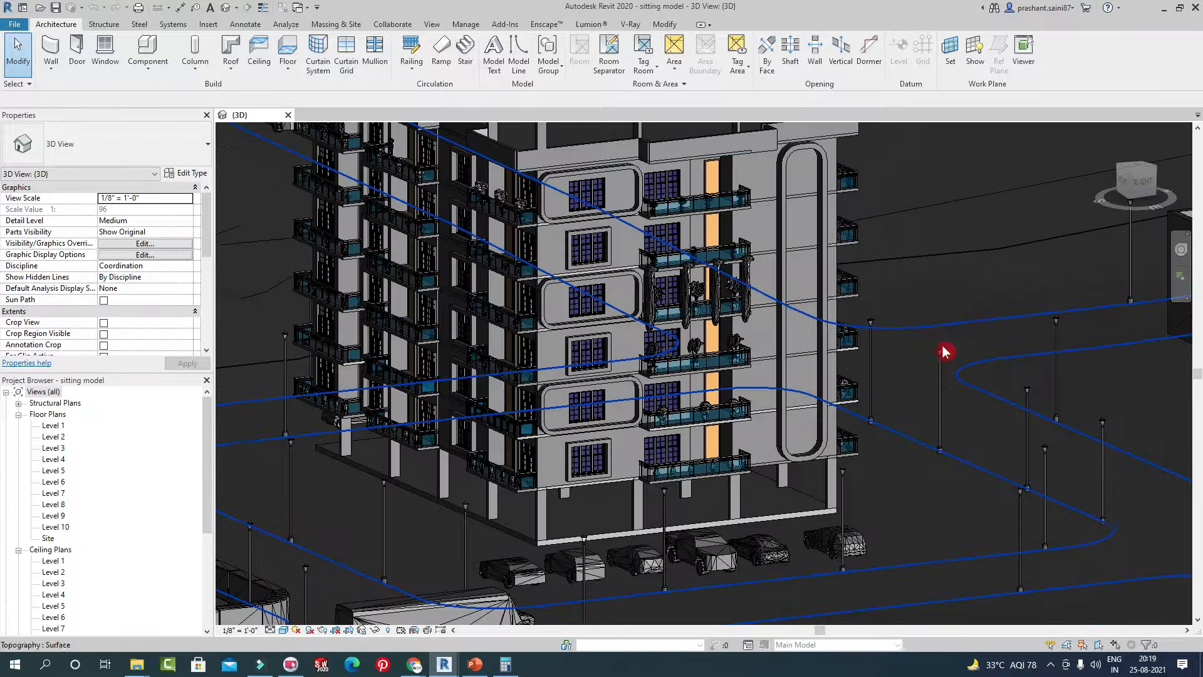
# Examine the facade wall around the tall rounded frame, checking where the slab edges meet the wall and side balconies.
pyautogui.scroll(3, 812, 190)
pyautogui.scroll(2, 831, 226)
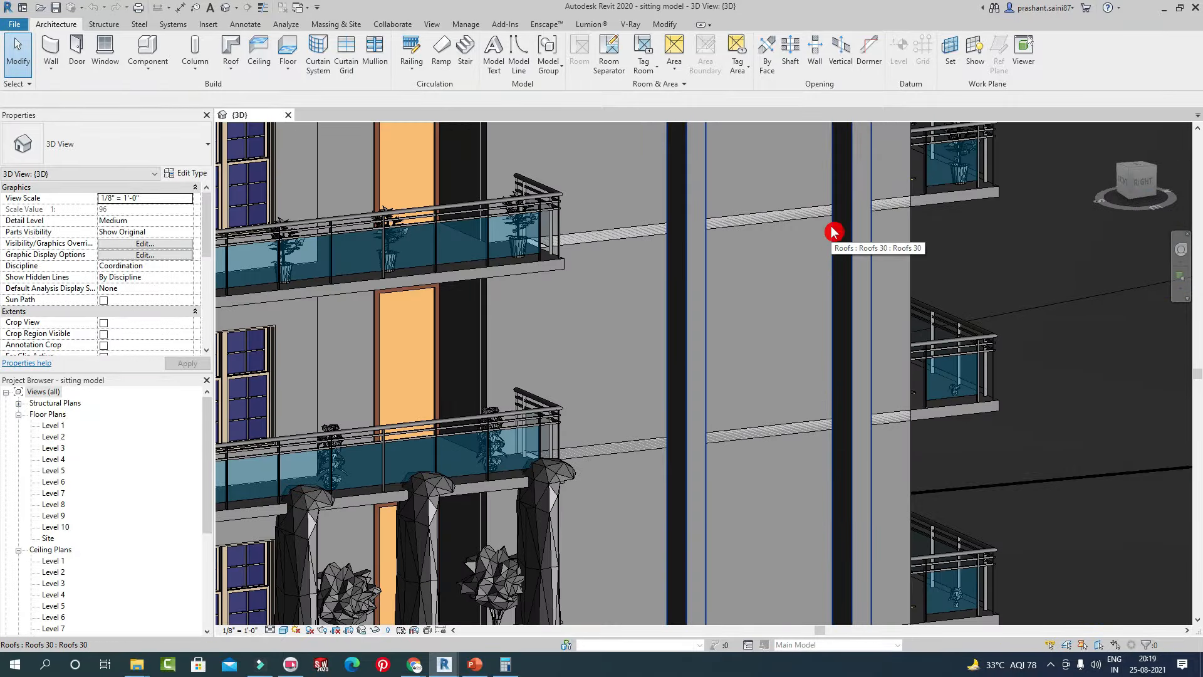
pyautogui.scroll(-5, 833, 231)
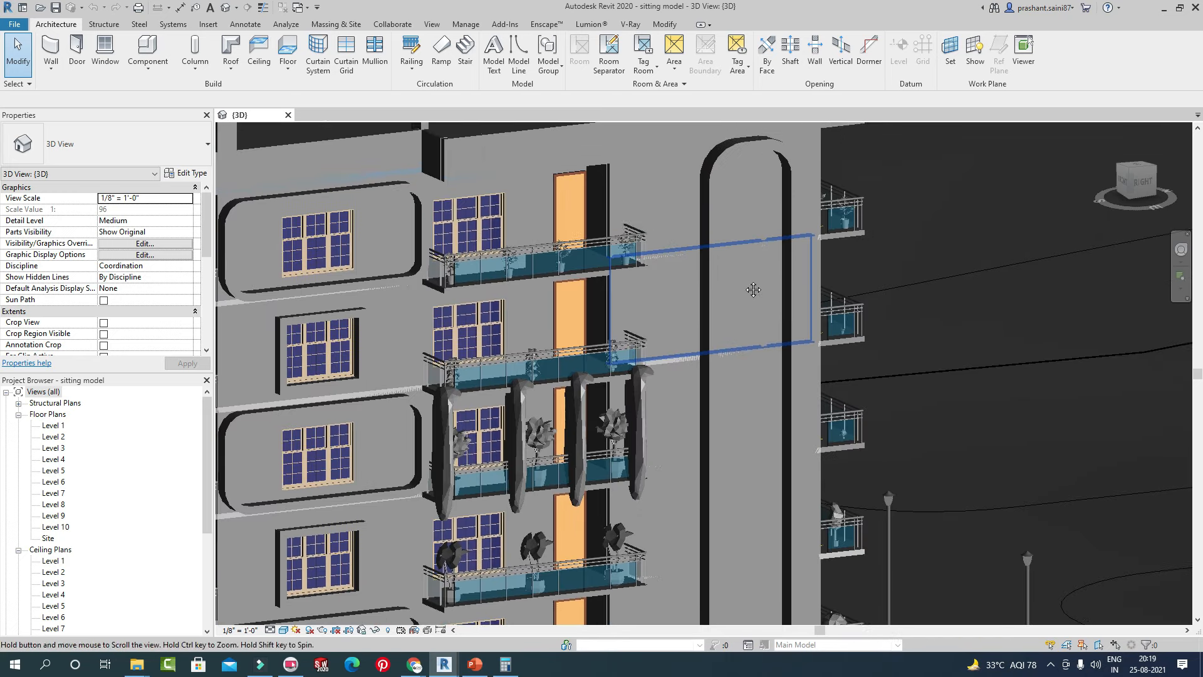
pyautogui.scroll(3, 755, 232)
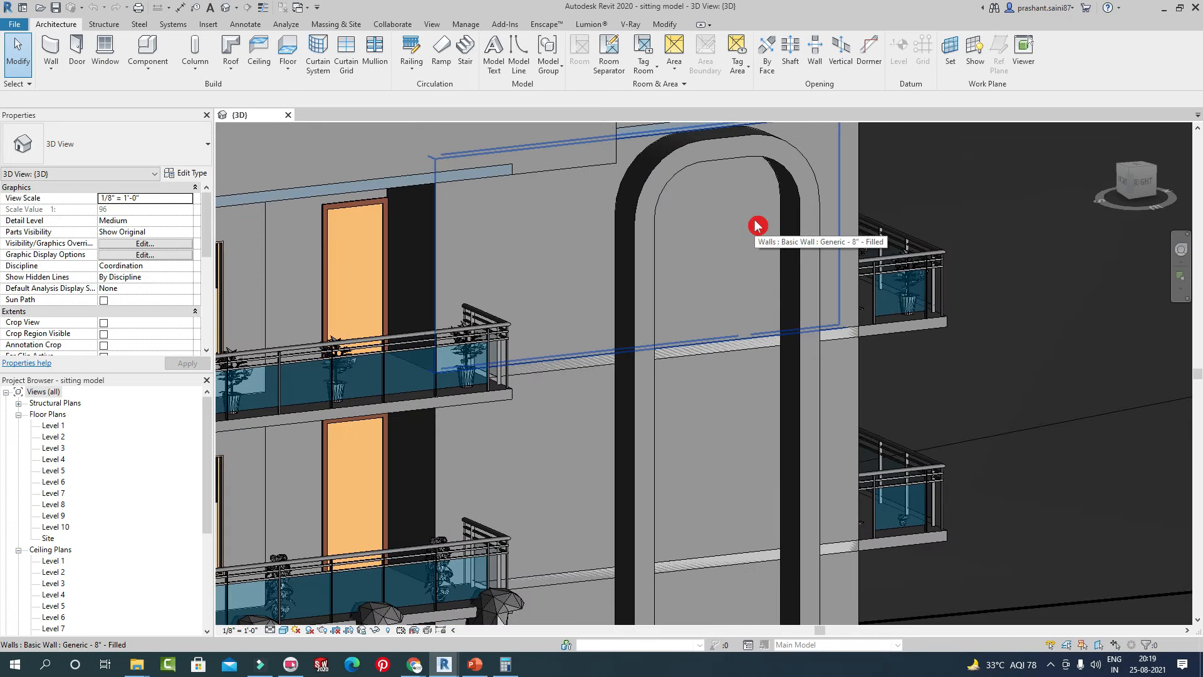
pyautogui.scroll(2, 869, 365)
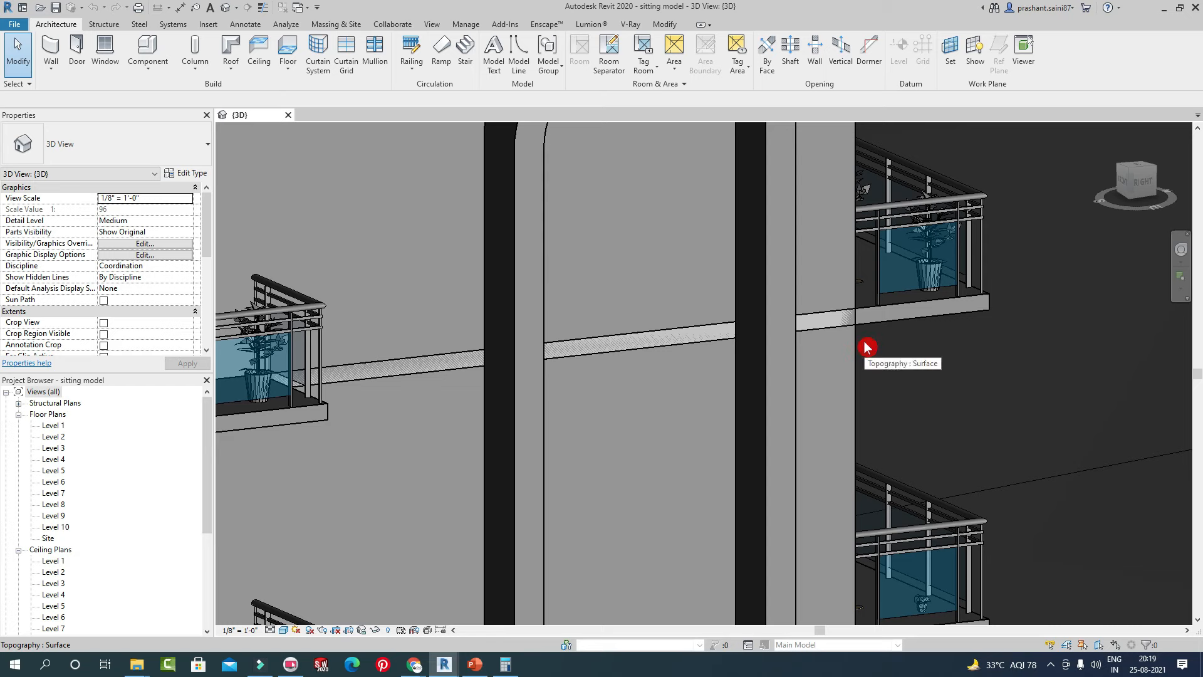
pyautogui.scroll(-3, 850, 325)
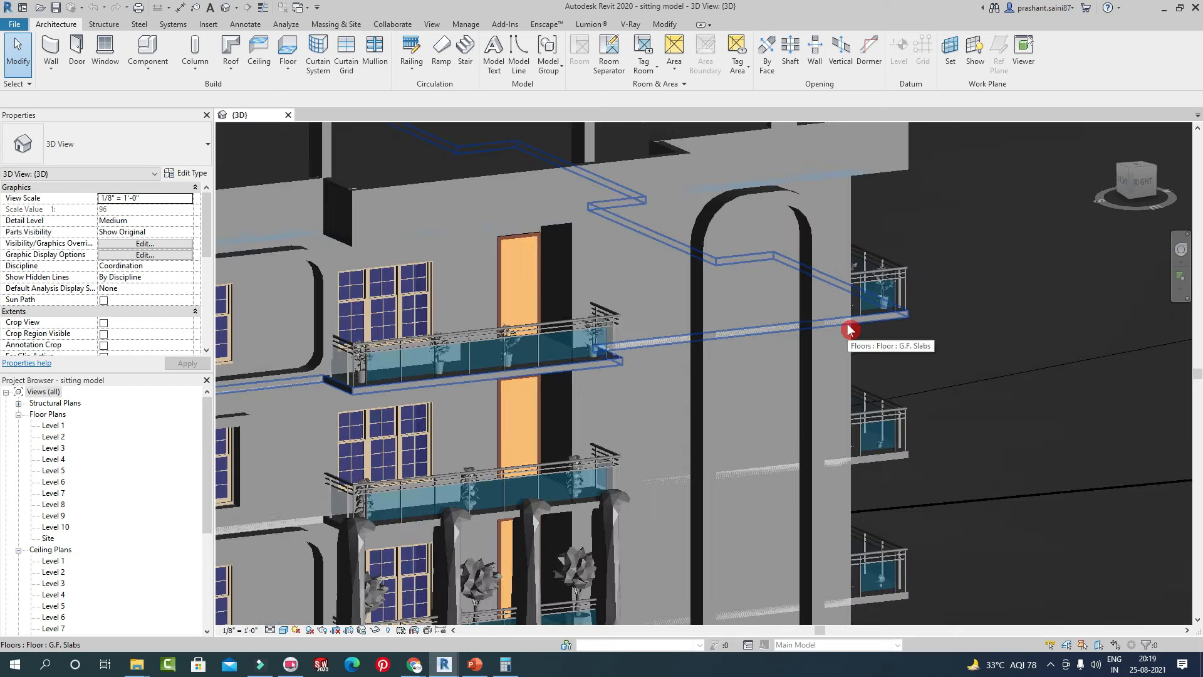
pyautogui.scroll(3, 837, 269)
pyautogui.scroll(1, 832, 280)
pyautogui.moveTo(841, 294); pyautogui.dragTo(799, 275, button='middle')
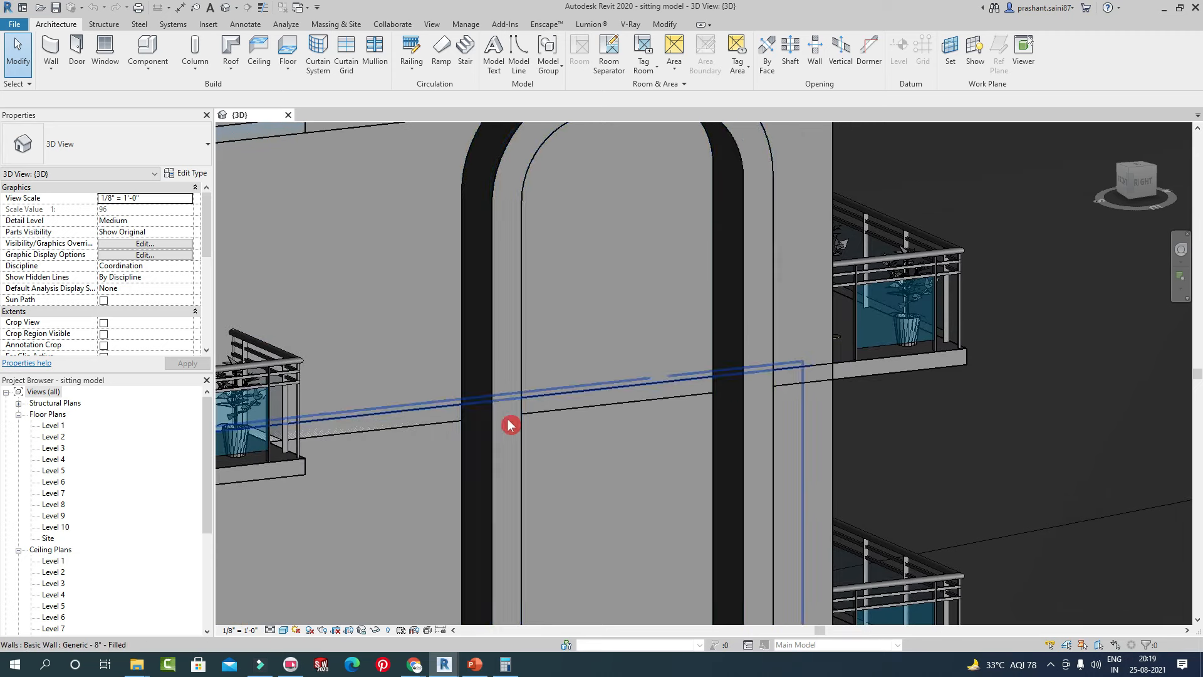
pyautogui.scroll(4, 904, 378)
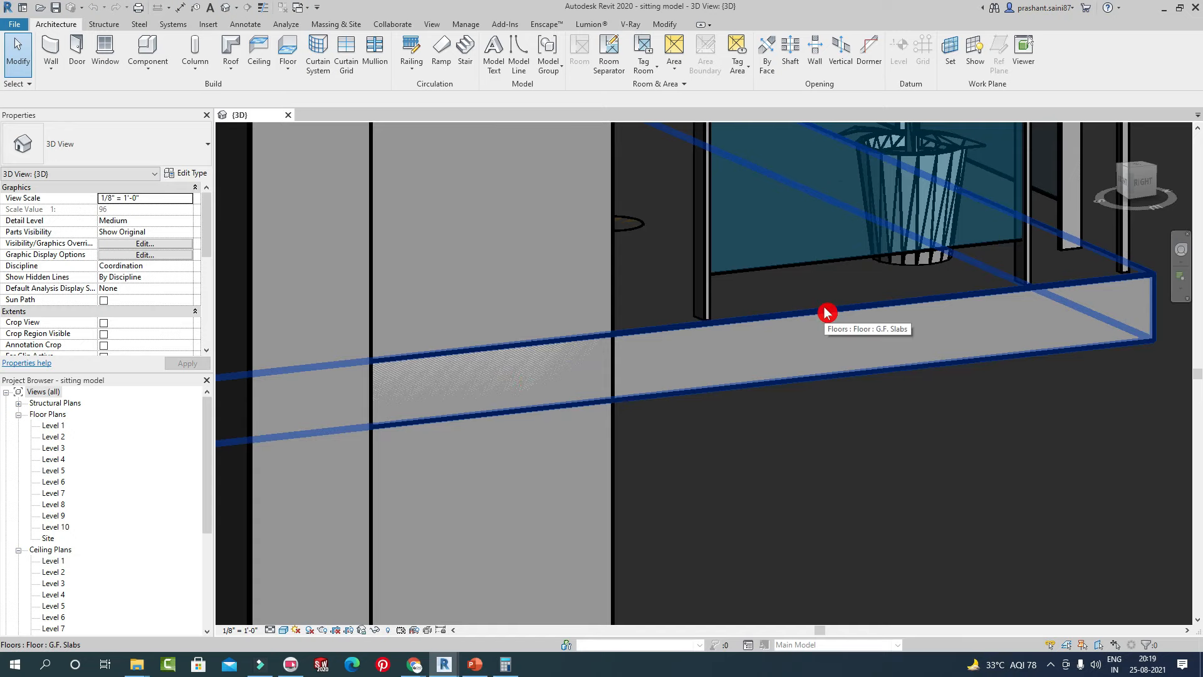
pyautogui.scroll(-2, 584, 316)
pyautogui.moveTo(625, 316); pyautogui.dragTo(1063, 309, button='middle')
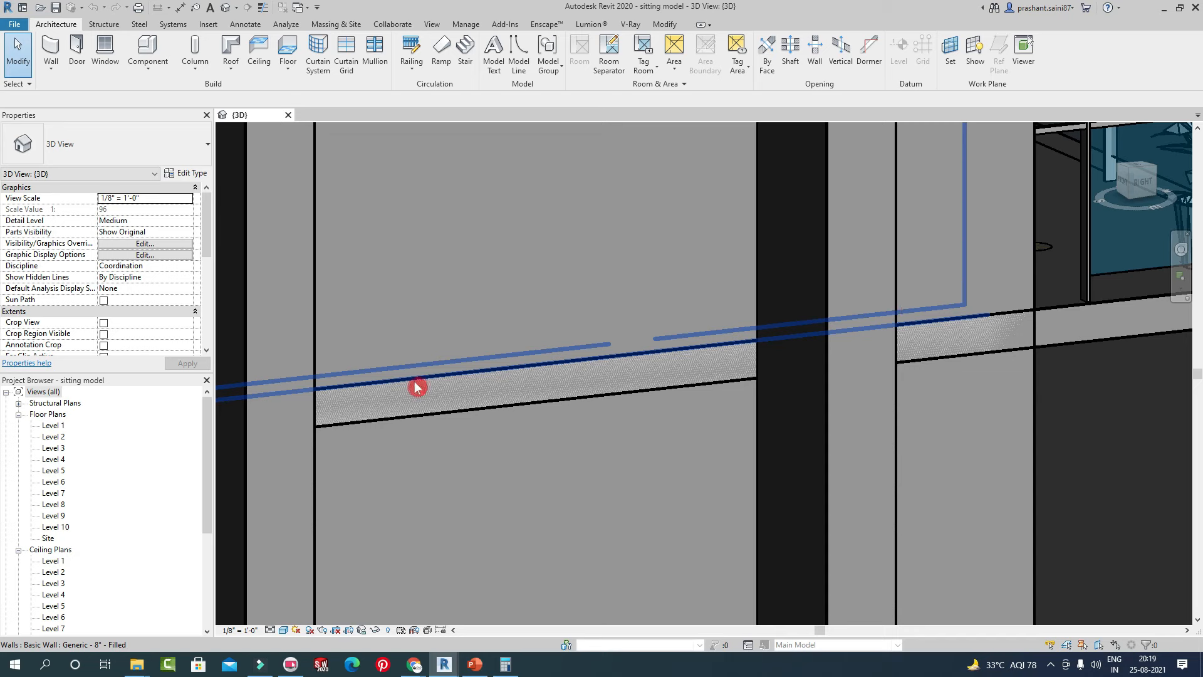
pyautogui.scroll(-2, 566, 311)
pyautogui.scroll(3, 760, 329)
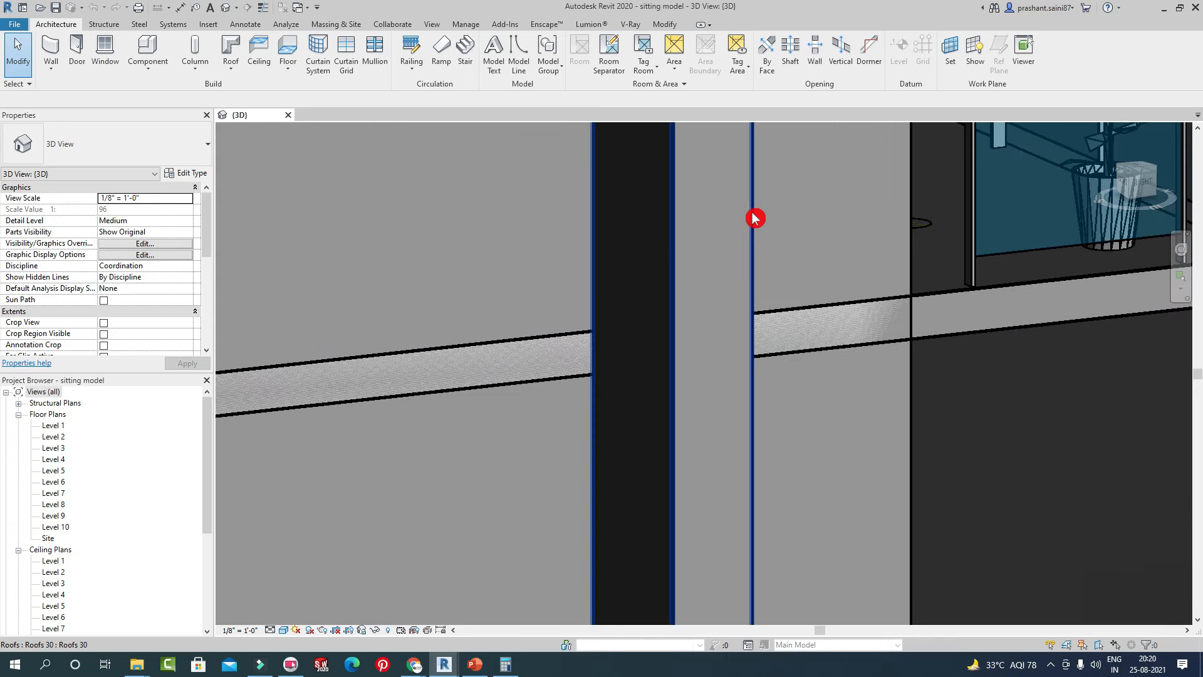
# Paint the upper wall panel and its slab edge beside the rounded frame with the Default Roof material.
pyautogui.click(665, 25)
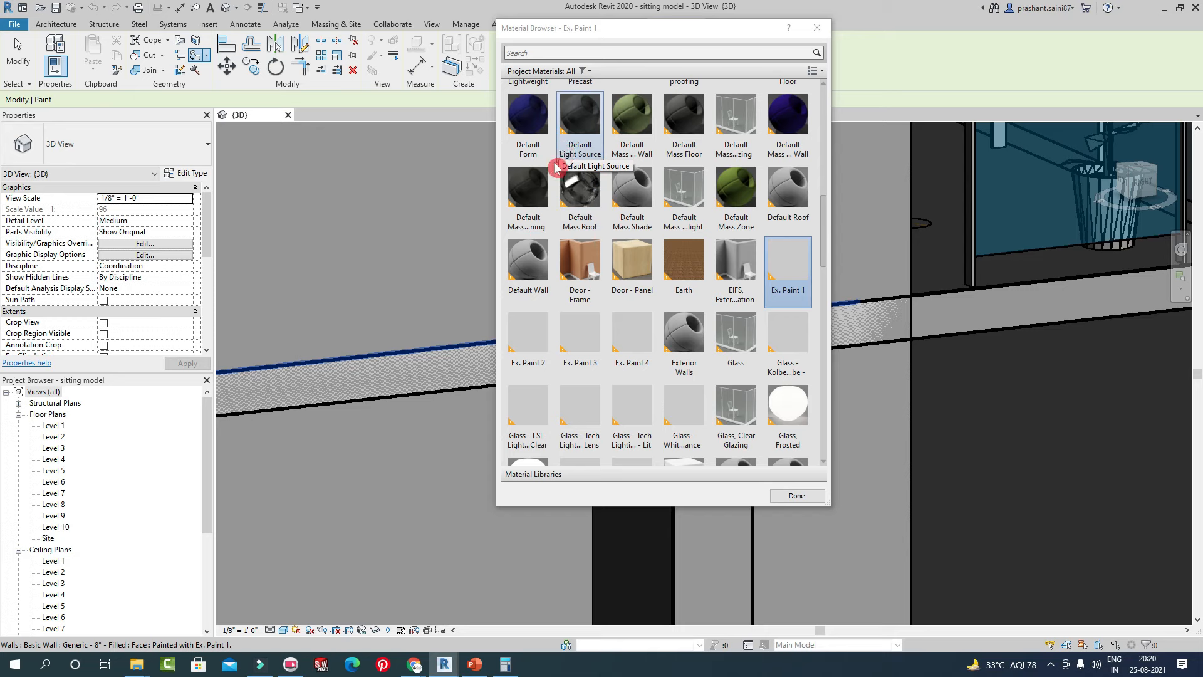
pyautogui.click(788, 188)
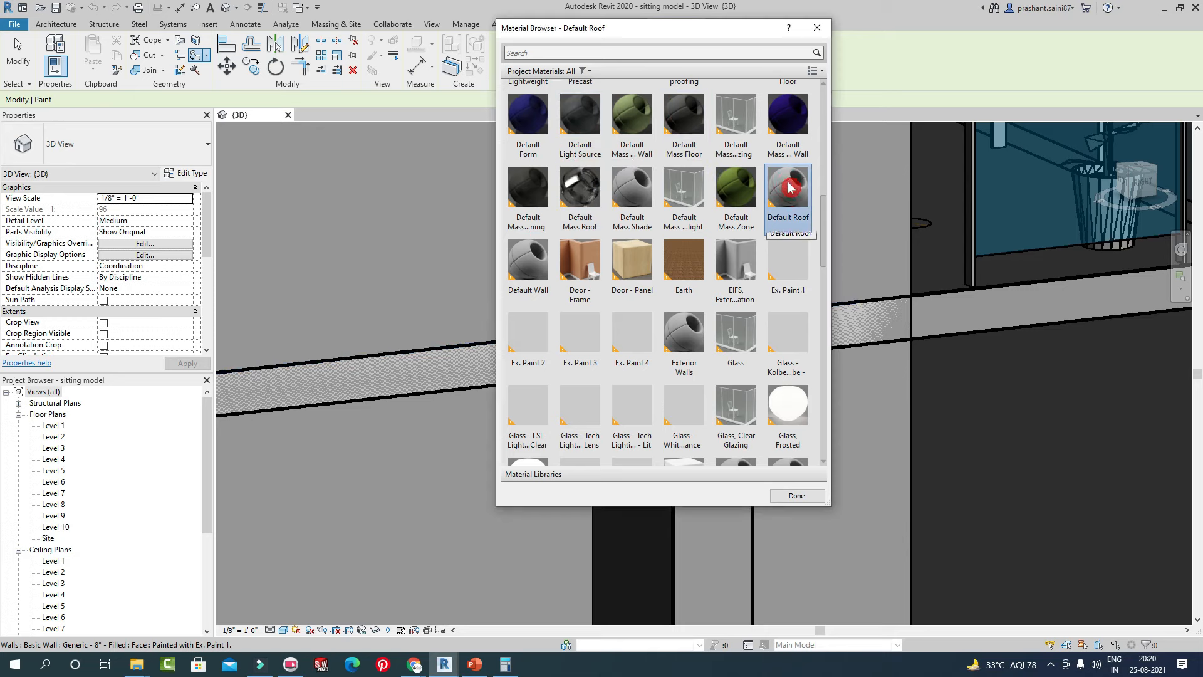
pyautogui.click(421, 366)
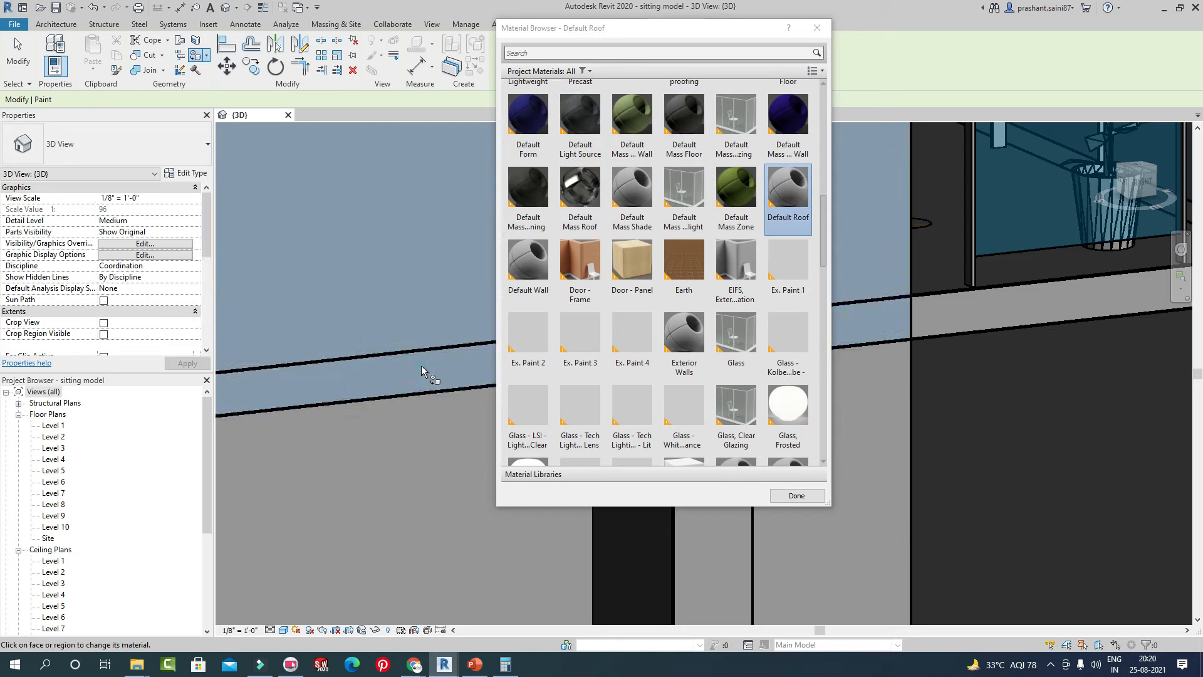
pyautogui.scroll(-3, 413, 299)
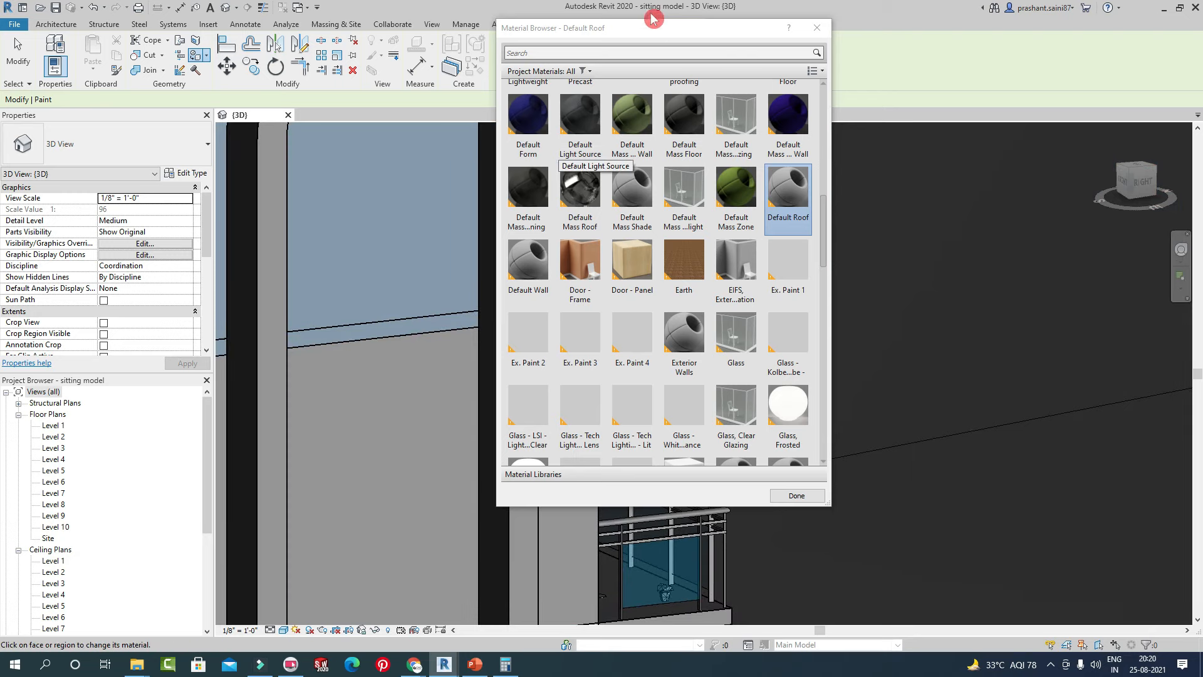
pyautogui.moveTo(675, 32); pyautogui.dragTo(1202, 102)
pyautogui.click(422, 364)
pyautogui.click(661, 299)
# Apply the Default Roof paint to the next slab edge down and the wall panel beneath it.
pyautogui.moveTo(302, 412); pyautogui.dragTo(685, 236, button='middle')
pyautogui.moveTo(579, 502); pyautogui.dragTo(552, 327, button='middle')
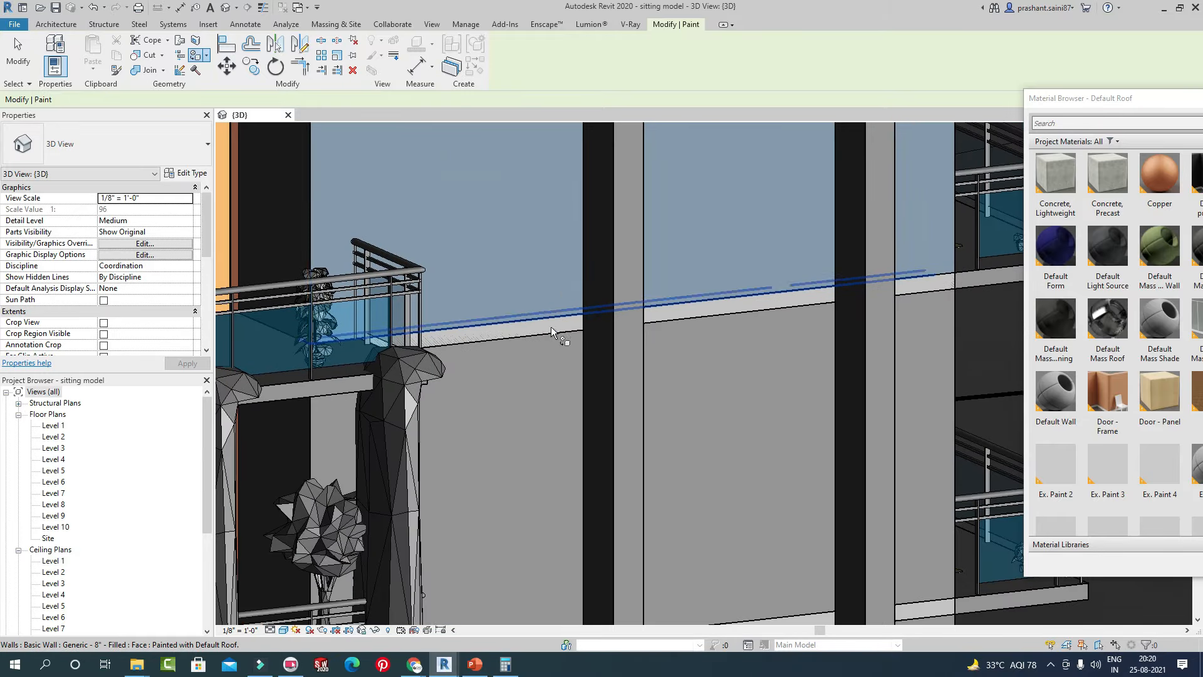
pyautogui.click(552, 332)
pyautogui.scroll(3, 537, 335)
pyautogui.click(780, 356)
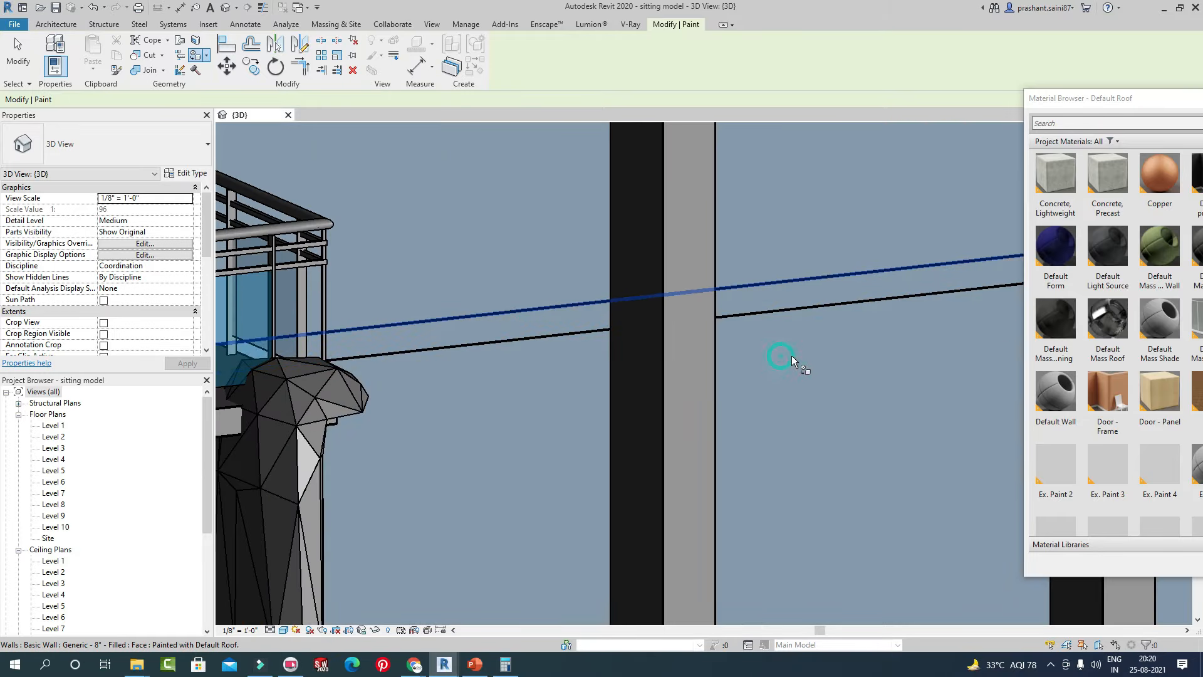
# Continue painting the slab edges and wall panels of the lower storeys with Default Roof.
pyautogui.moveTo(792, 357); pyautogui.dragTo(366, 205, button='middle')
pyautogui.scroll(-2, 544, 253)
pyautogui.moveTo(779, 158); pyautogui.dragTo(695, 266, button='middle')
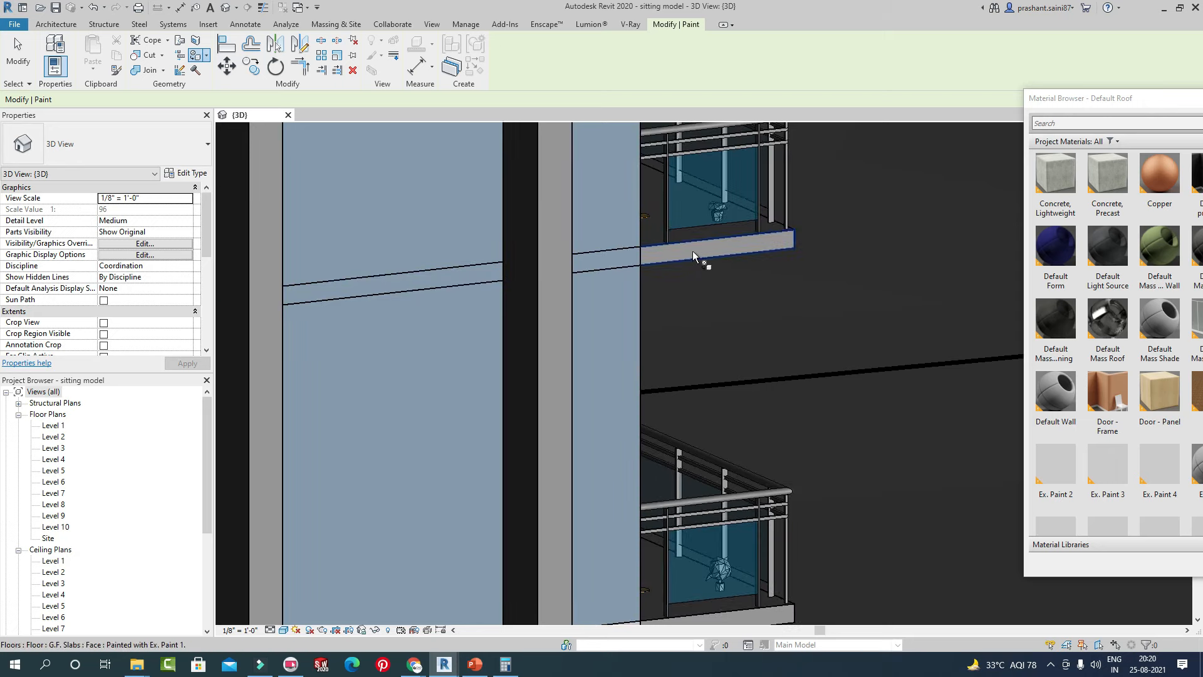
pyautogui.moveTo(638, 308); pyautogui.dragTo(648, 201, button='middle')
pyautogui.moveTo(506, 493); pyautogui.dragTo(666, 198, button='middle')
pyautogui.scroll(2, 592, 254)
pyautogui.click(582, 255)
pyautogui.click(579, 366)
pyautogui.scroll(-2, 854, 222)
pyautogui.moveTo(526, 323); pyautogui.dragTo(647, 111, button='middle')
pyautogui.click(645, 383)
# Paint the slab edge extending under the side balcony with Default Roof.
pyautogui.scroll(-3, 770, 381)
pyautogui.moveTo(771, 381); pyautogui.dragTo(722, 351, button='middle')
pyautogui.scroll(2, 763, 328)
pyautogui.scroll(2, 760, 317)
pyautogui.click(760, 315)
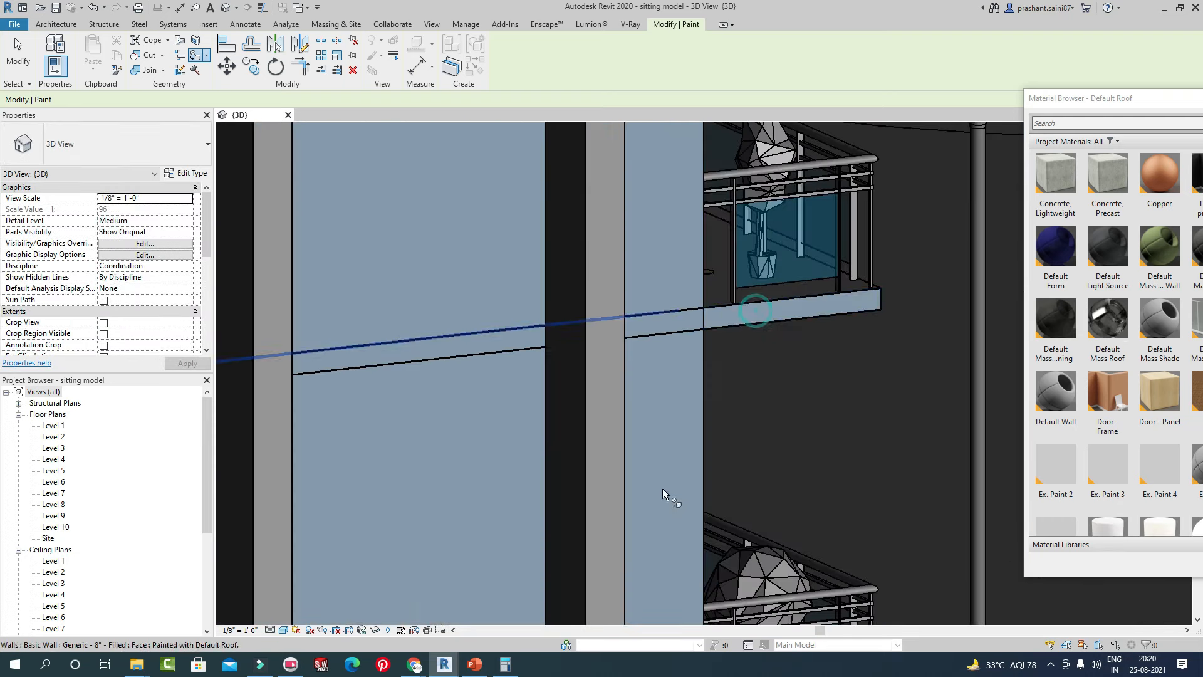
# Paint the wall panel below the next balcony and its adjoining slab edge with Default Roof.
pyautogui.moveTo(669, 498); pyautogui.dragTo(725, 130, button='middle')
pyautogui.scroll(3, 637, 366)
pyautogui.click(529, 423)
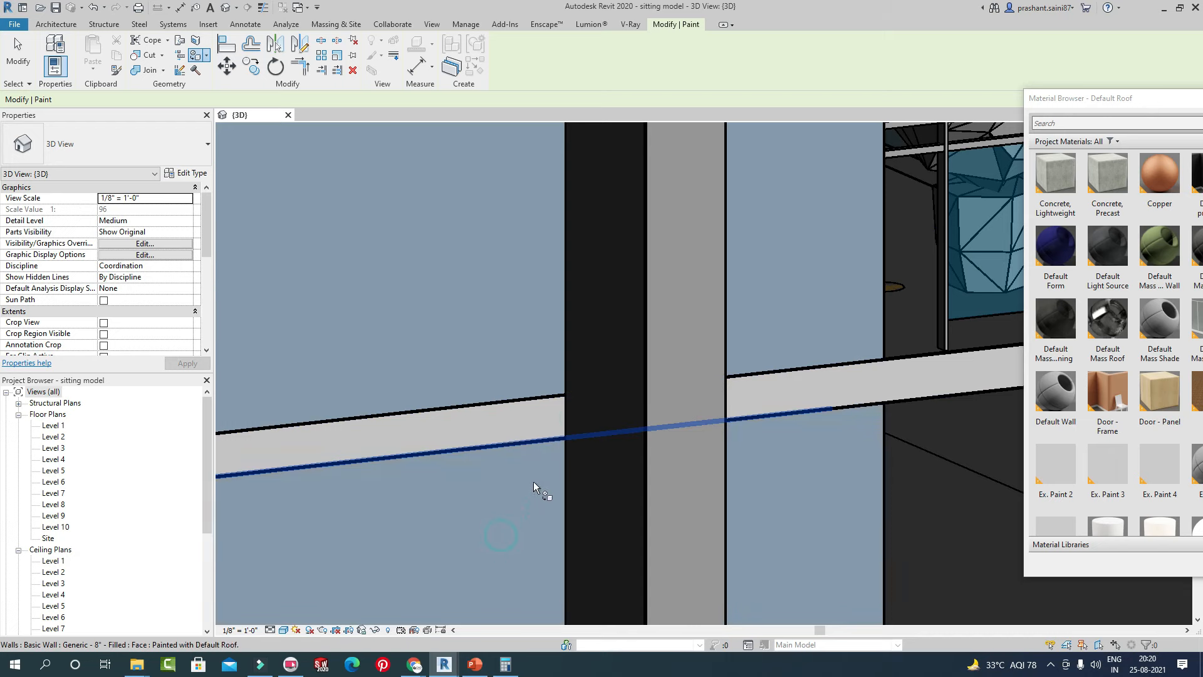
pyautogui.click(529, 435)
pyautogui.click(493, 419)
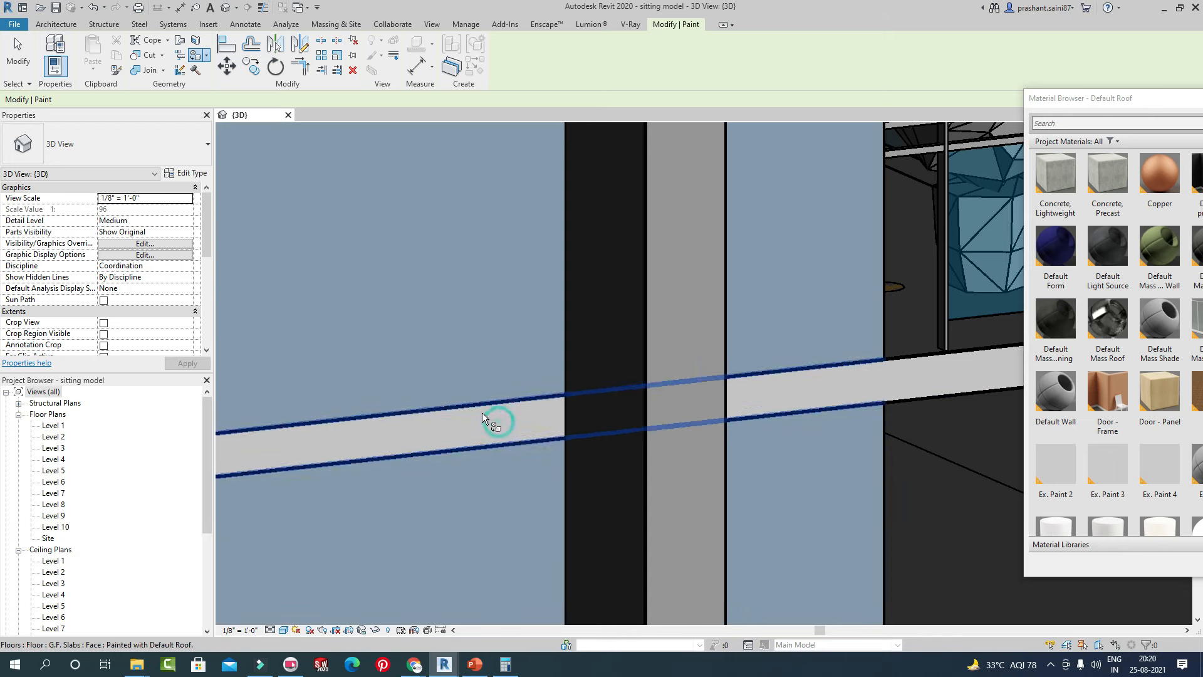
# Paint the lowest wall panel and the bottom balcony's slab edge with Default Roof.
pyautogui.scroll(-2, 645, 411)
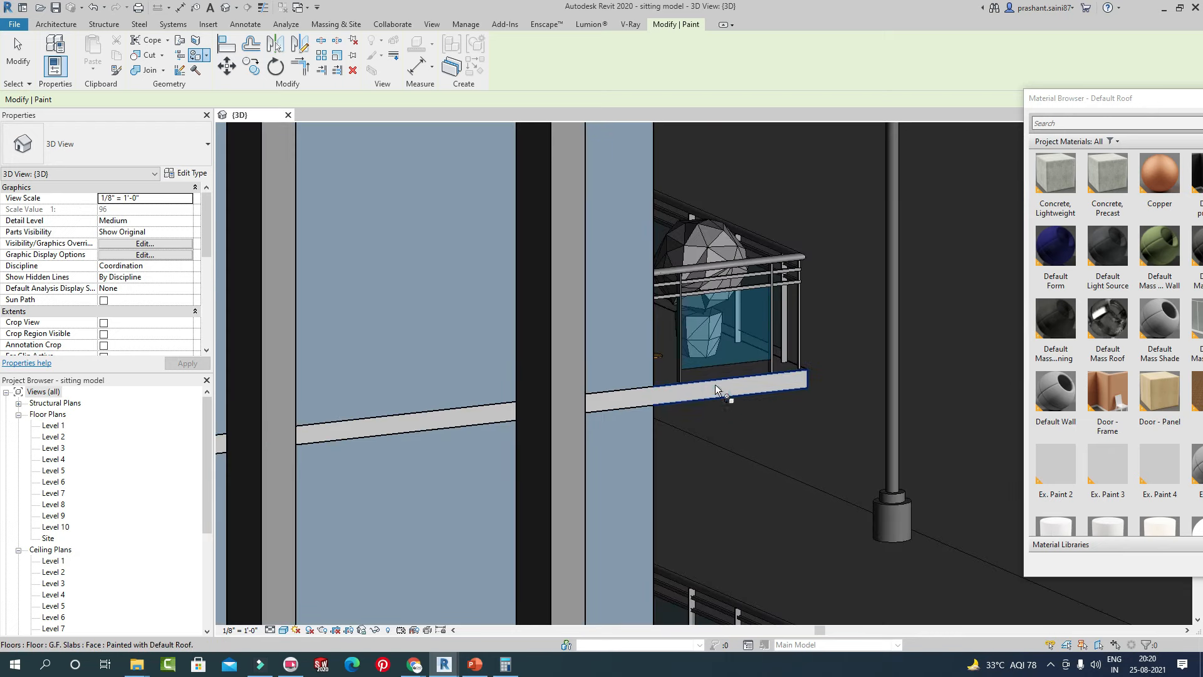
pyautogui.scroll(-4, 714, 396)
pyautogui.scroll(5, 467, 289)
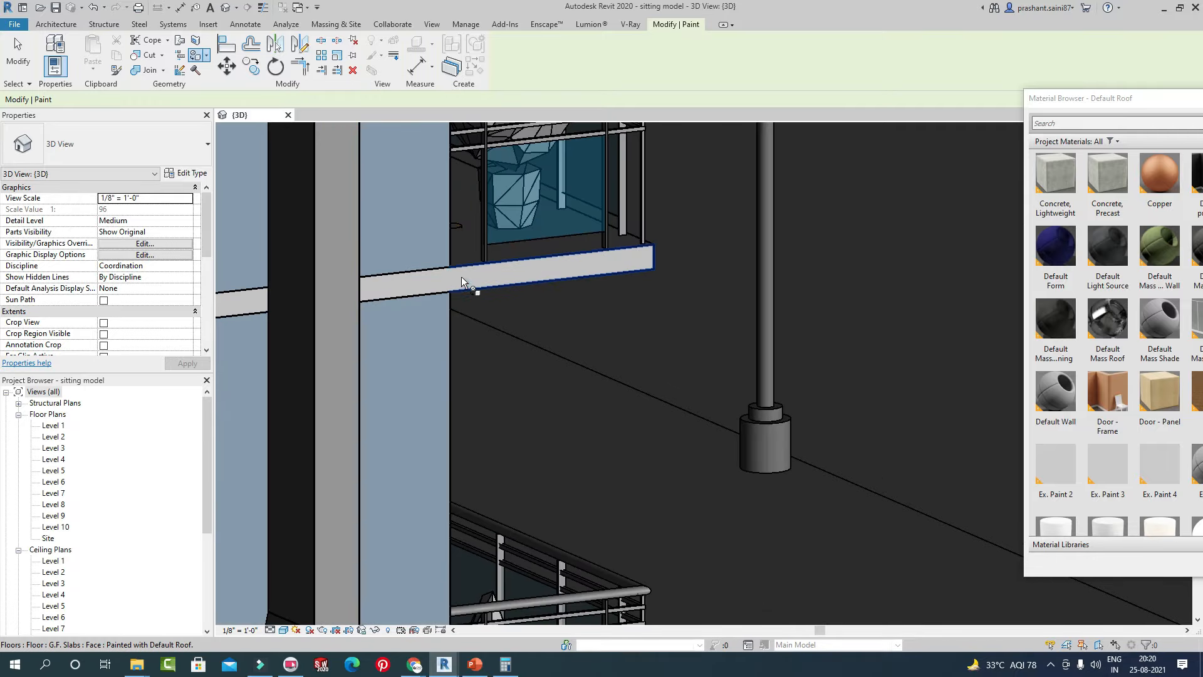
pyautogui.scroll(-3, 457, 288)
pyautogui.click(437, 496)
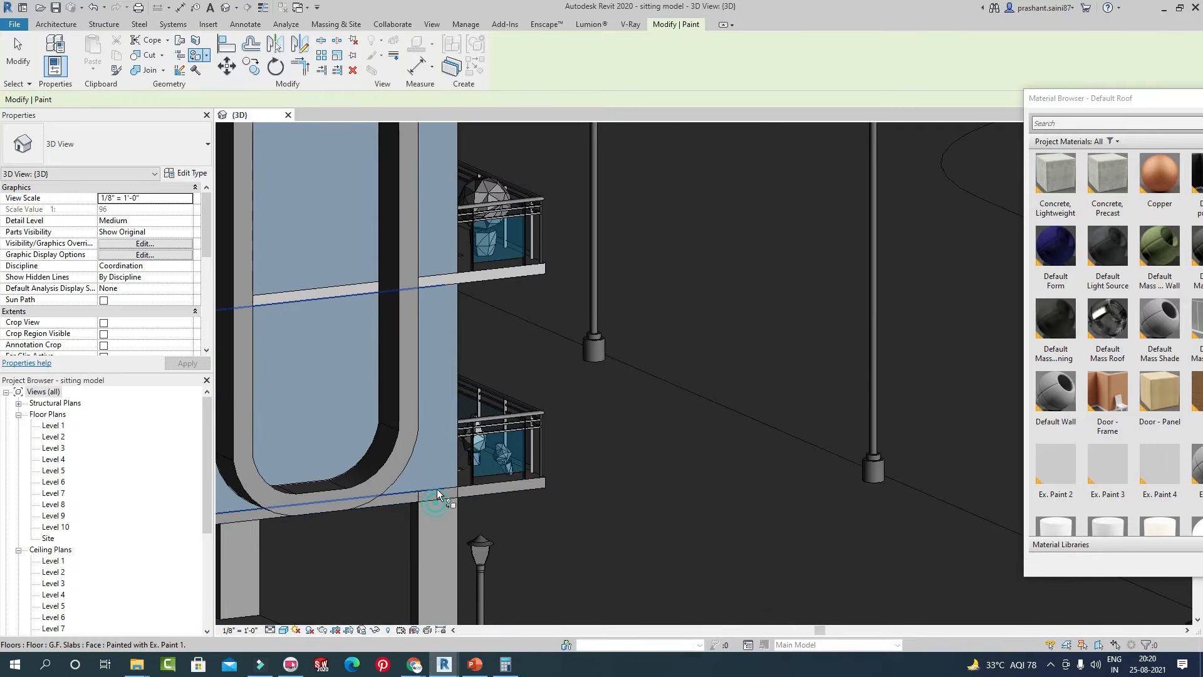
pyautogui.click(439, 496)
pyautogui.scroll(2, 478, 495)
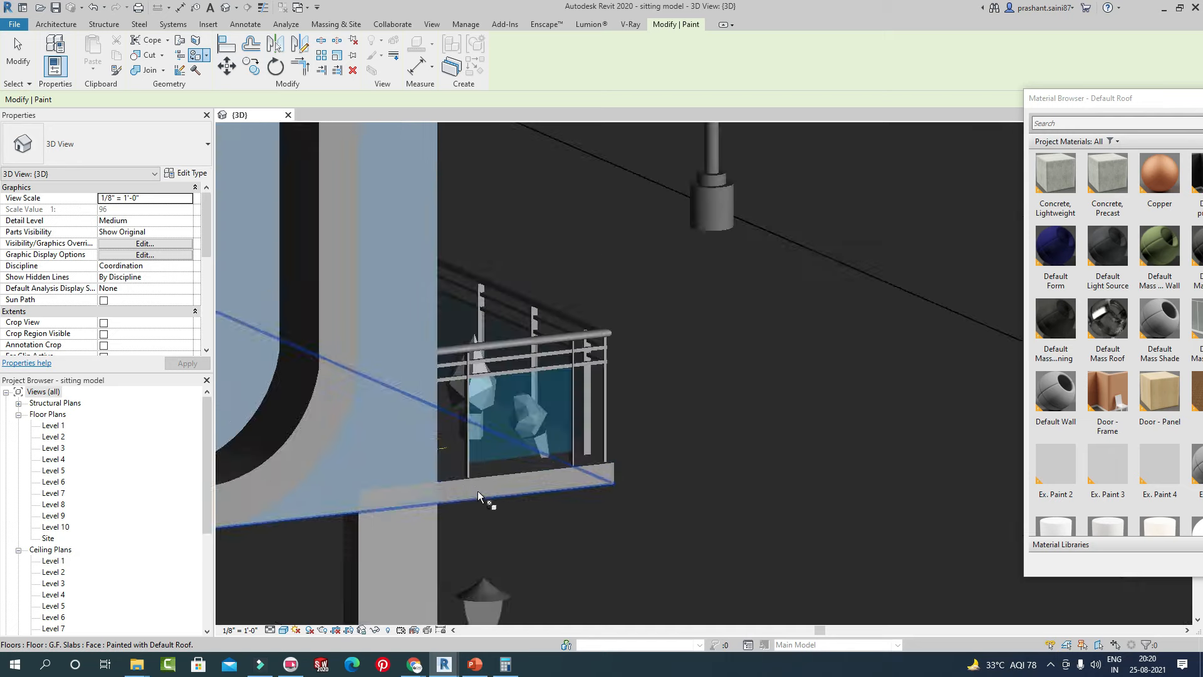
pyautogui.scroll(-3, 386, 512)
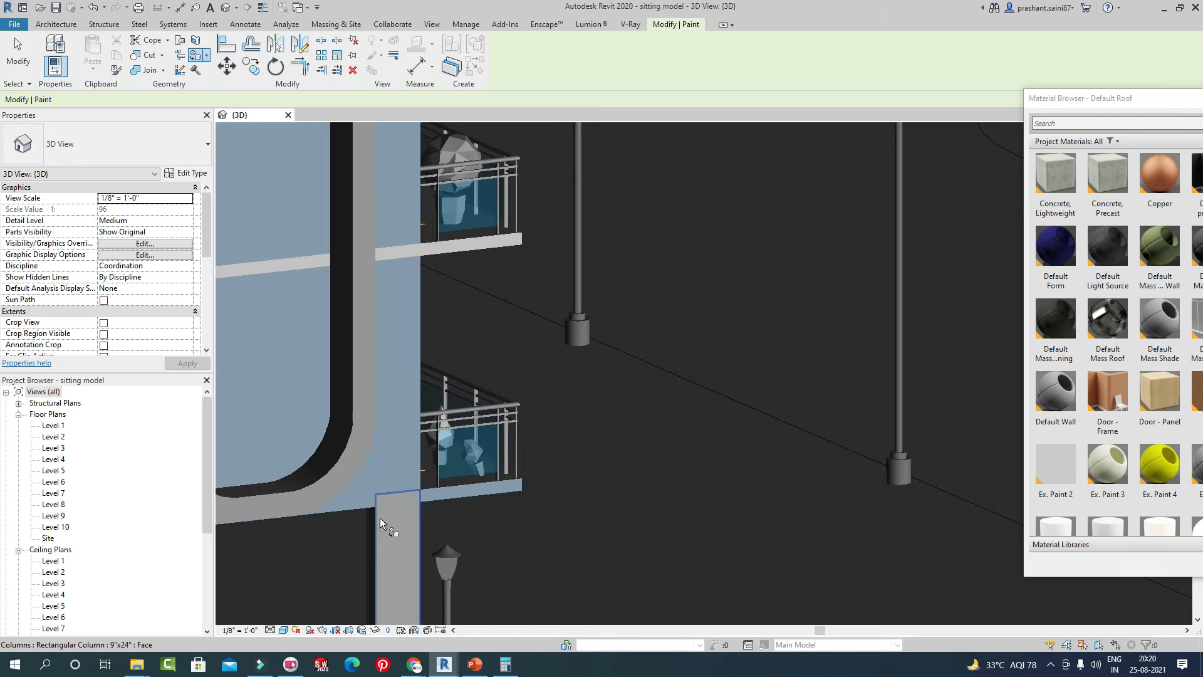
# Try to paint the remaining light slab edge across the rounded frame with Default Roof and leave the Paint command.
pyautogui.moveTo(384, 524); pyautogui.dragTo(658, 263, button='middle')
pyautogui.scroll(-3, 589, 292)
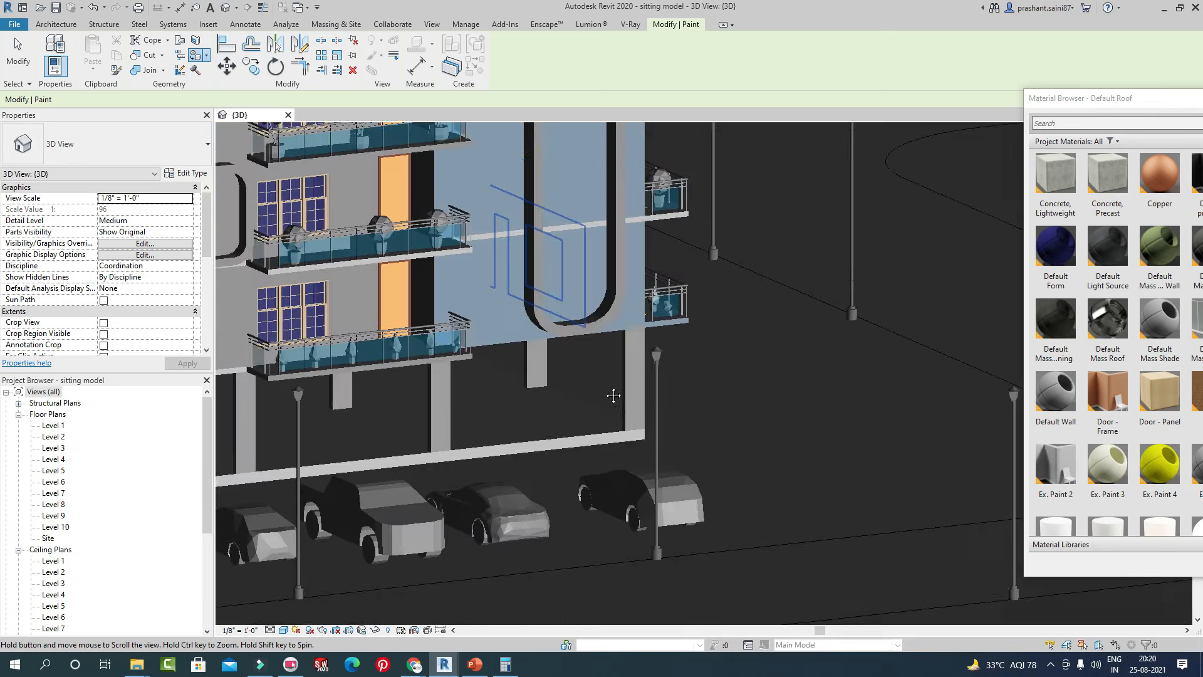
pyautogui.scroll(8, 583, 401)
pyautogui.click(557, 392)
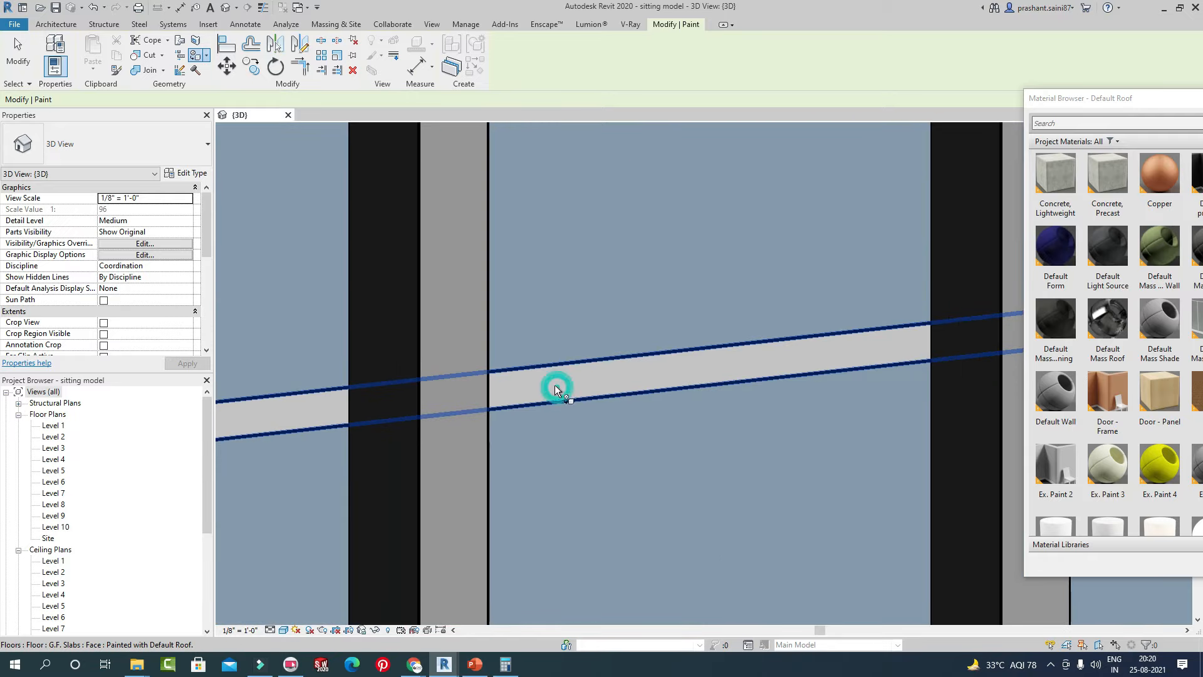
pyautogui.scroll(-5, 564, 390)
pyautogui.press('Escape')
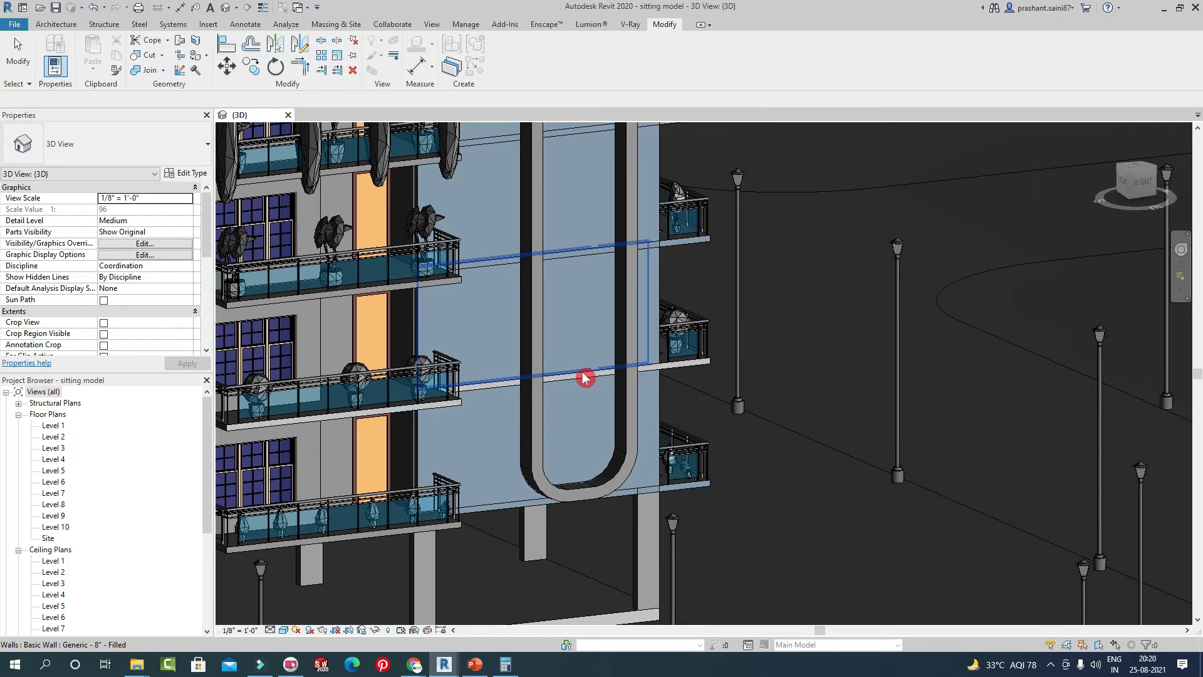
# Select the Level 3 floor slab and review its related warnings, showing the affected elements in the model.
pyautogui.click(583, 381)
pyautogui.scroll(4, 754, 368)
pyautogui.click(779, 356)
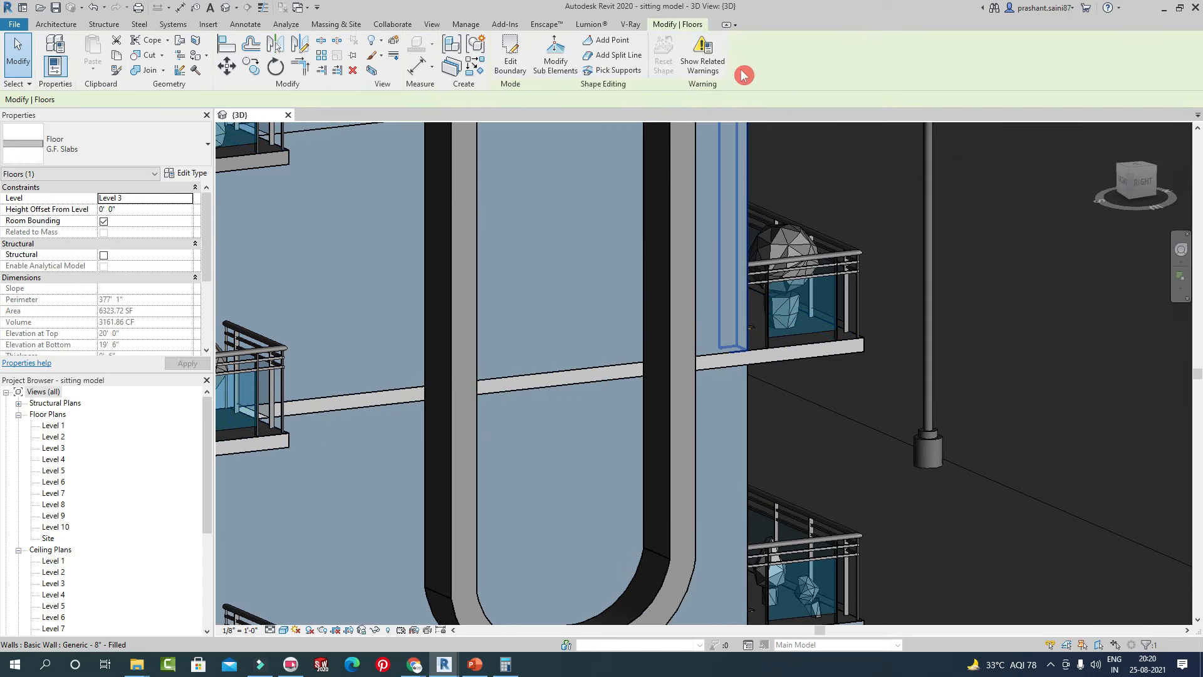
pyautogui.click(714, 62)
pyautogui.click(959, 567)
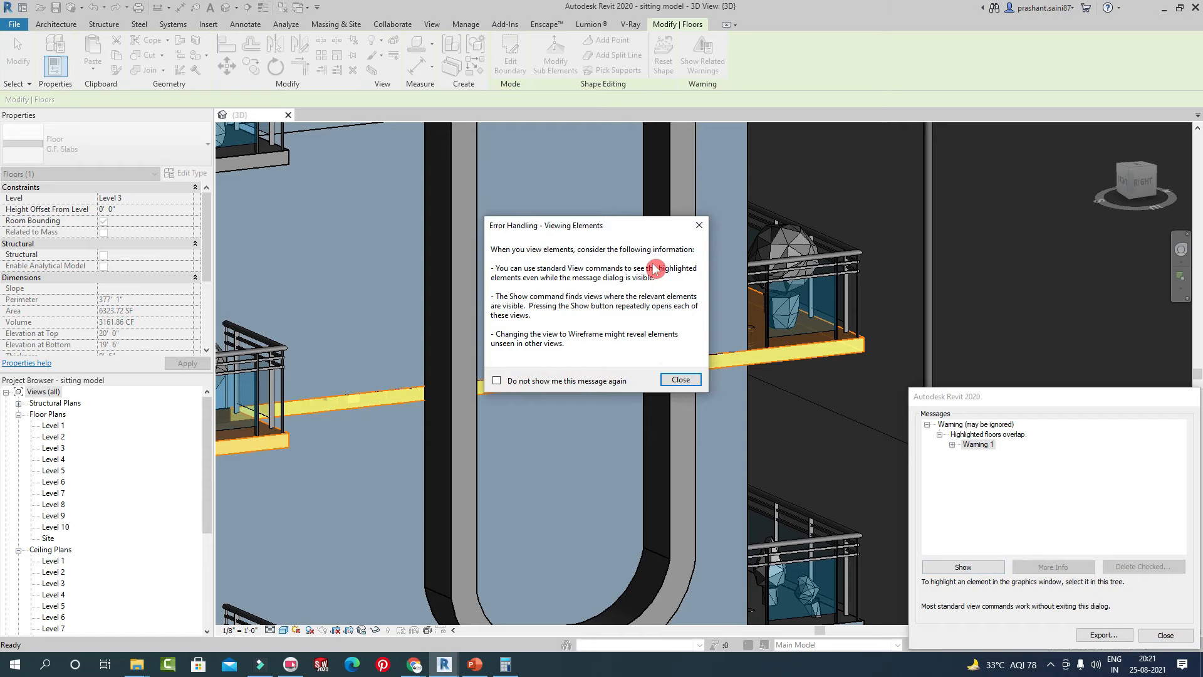
pyautogui.press('Escape')
pyautogui.press('Escape')
# Review the painted facade from the outside and start Enscape to render the 3D view.
pyautogui.moveTo(894, 299); pyautogui.dragTo(693, 361, button='middle')
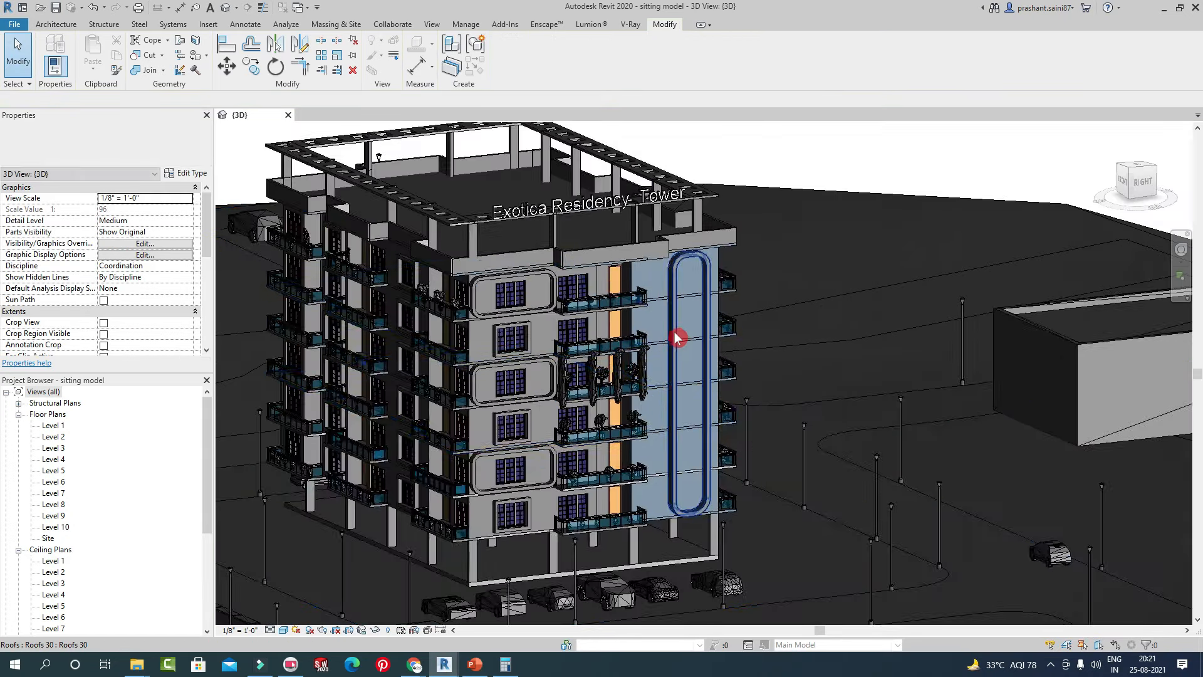
pyautogui.scroll(5, 677, 337)
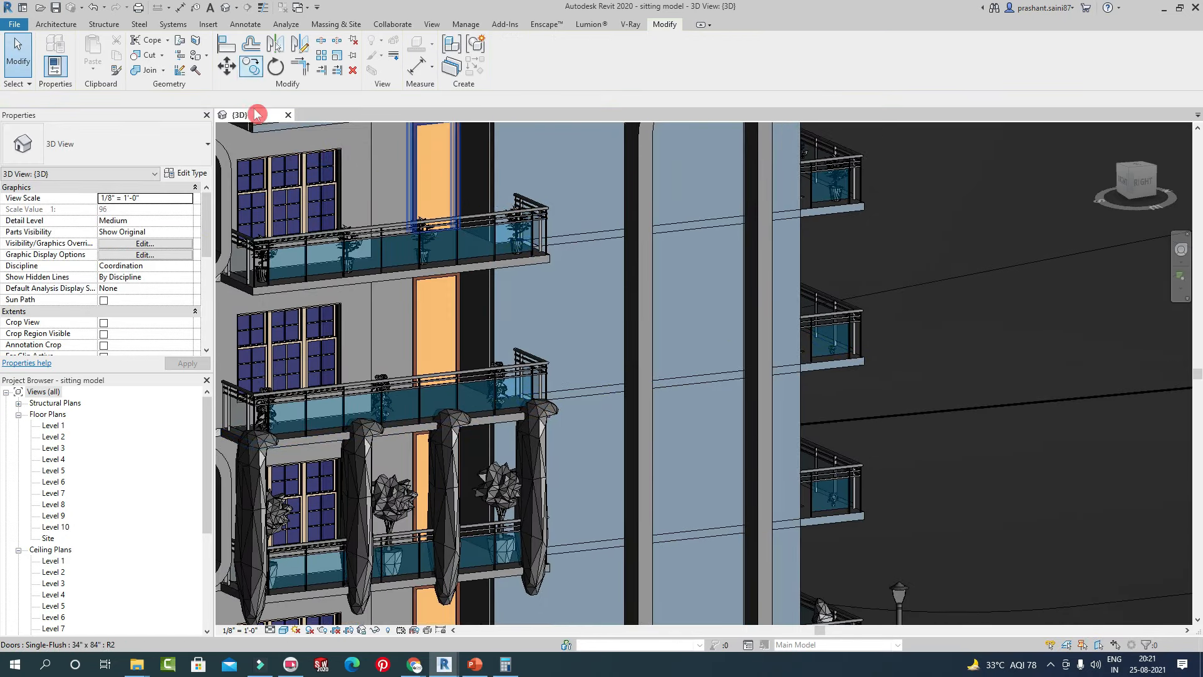
pyautogui.moveTo(441, 668)
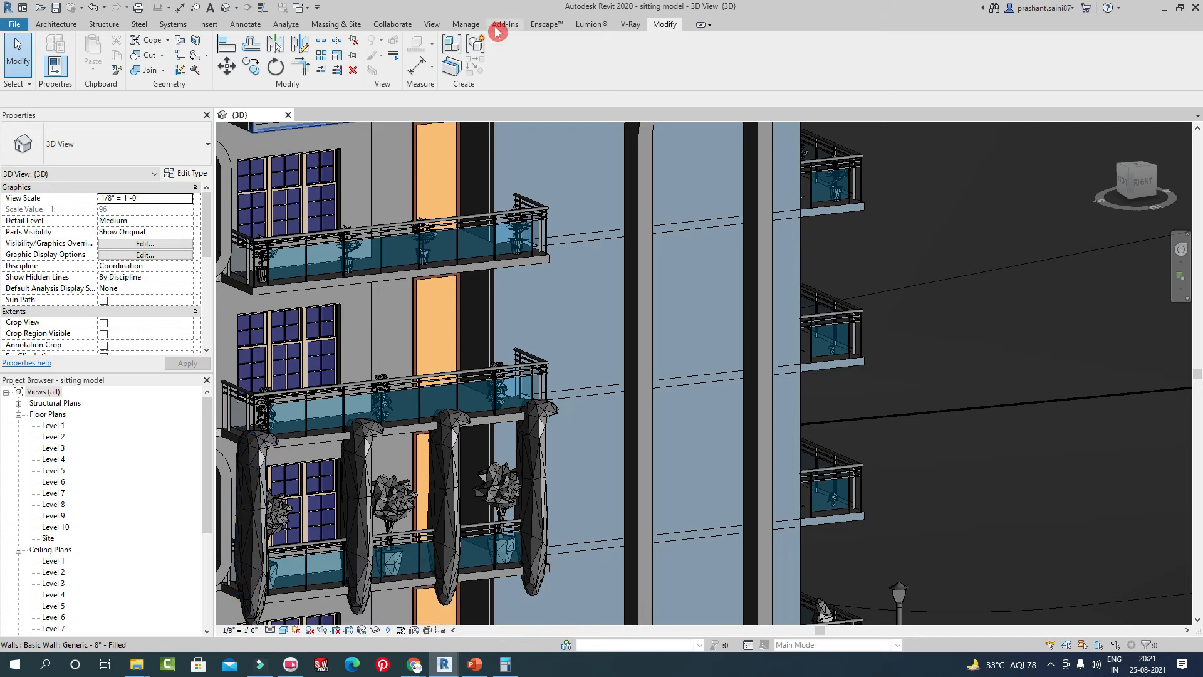
pyautogui.click(546, 24)
pyautogui.click(18, 55)
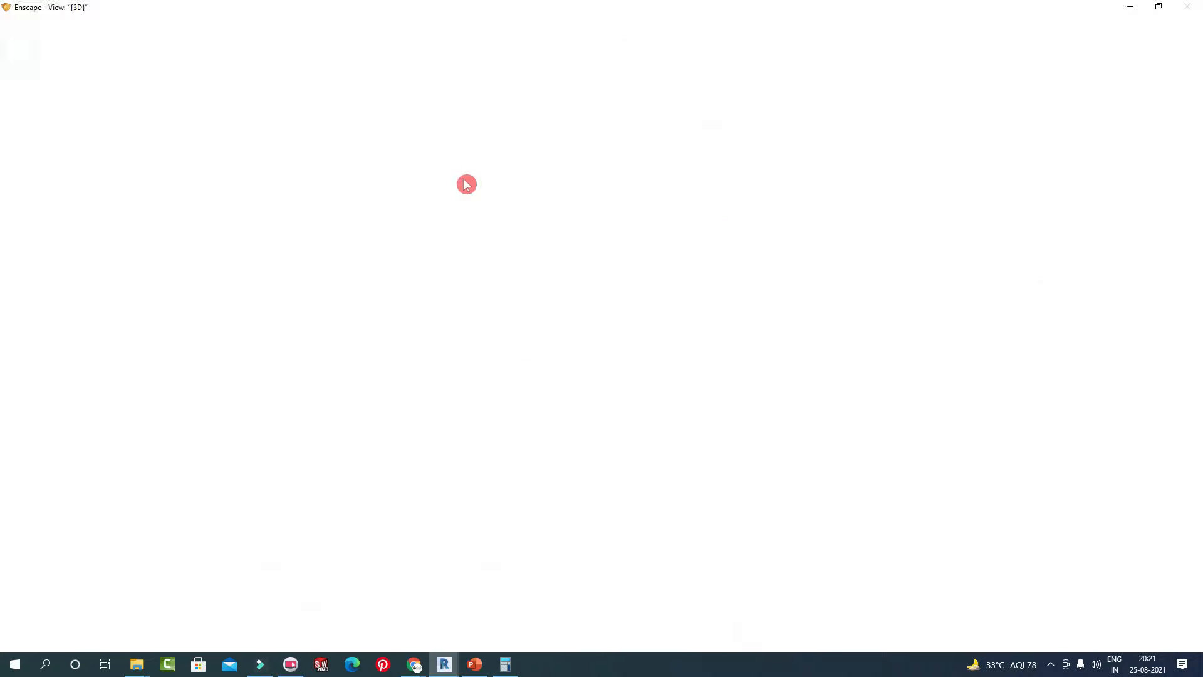